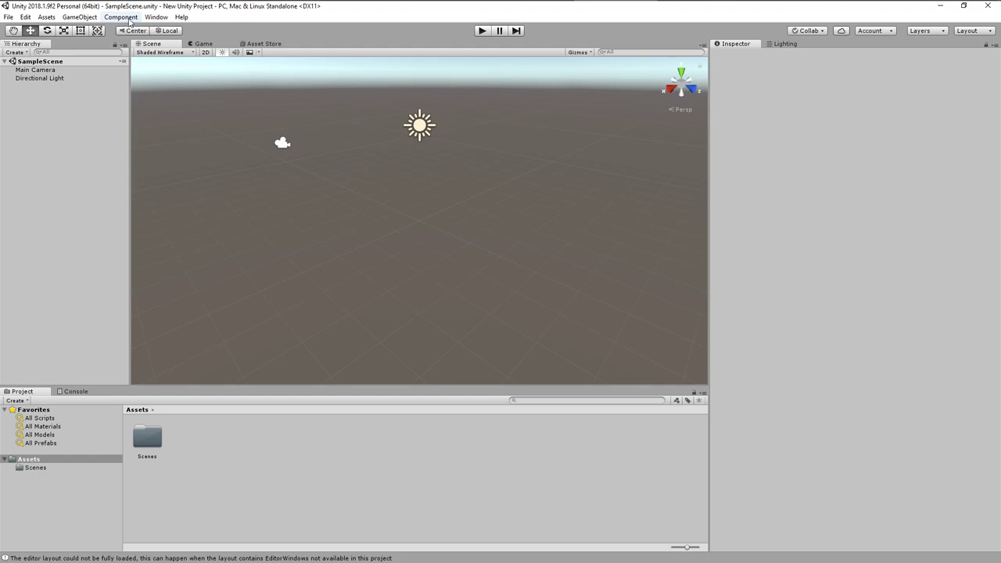
Open the Package Manager and list all available packages
click(156, 17)
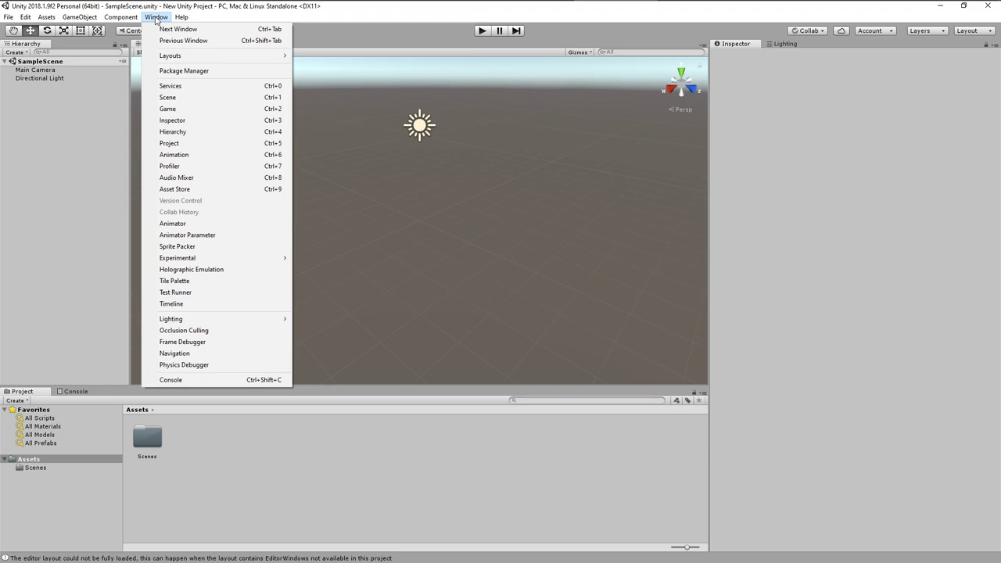
click(183, 70)
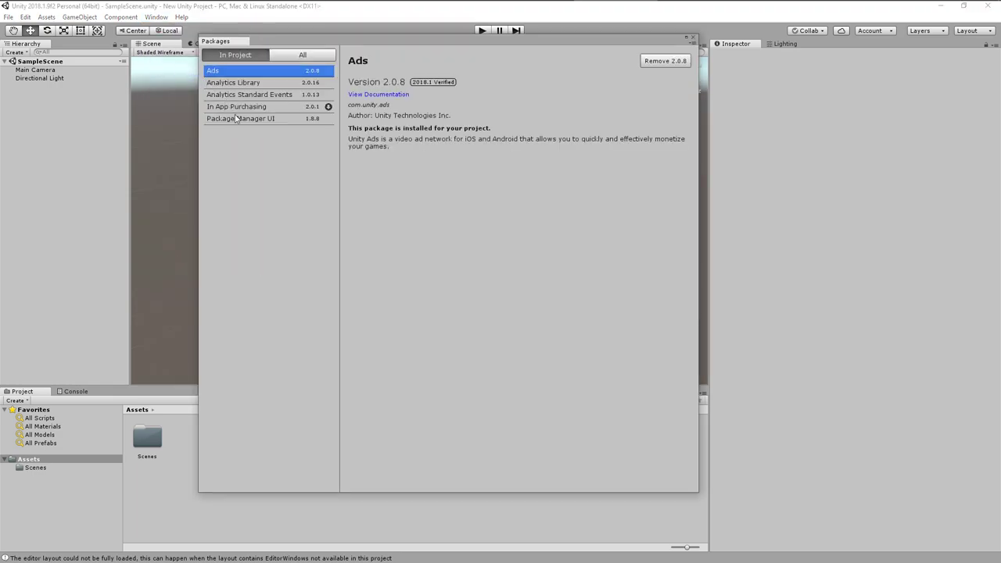
click(306, 54)
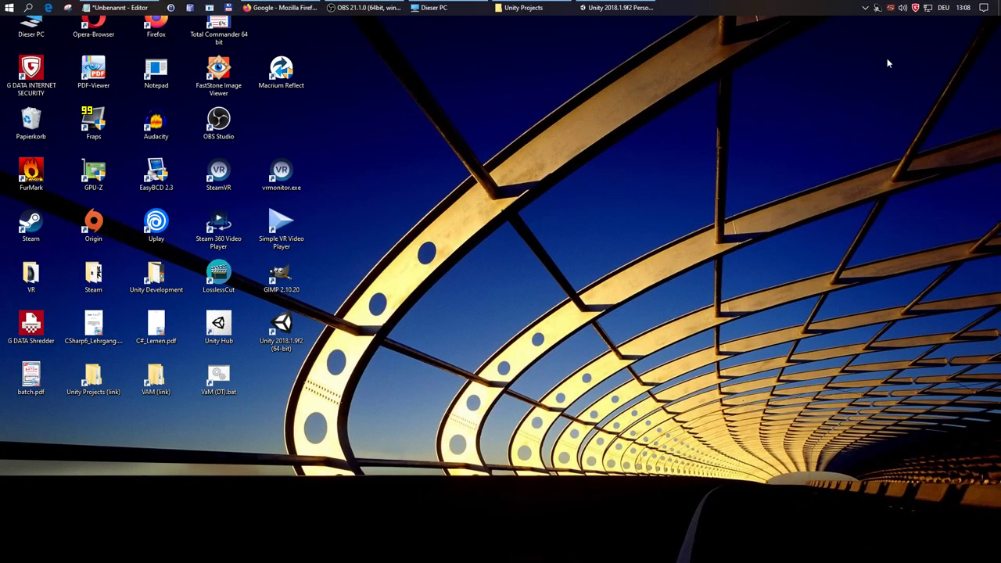
Switch to Firefox and search Google for "mac gruber unity asset"
click(293, 8)
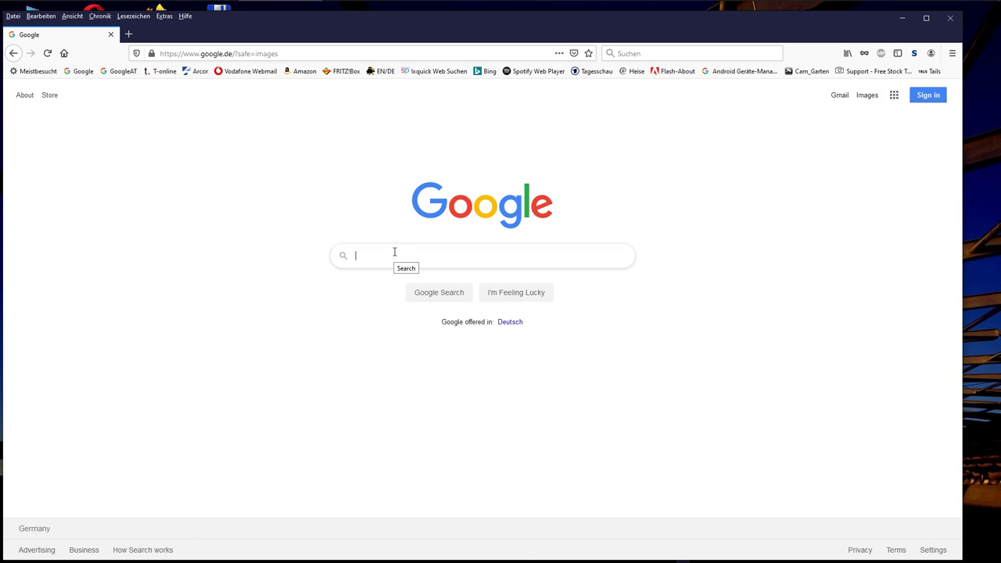
text(mac)
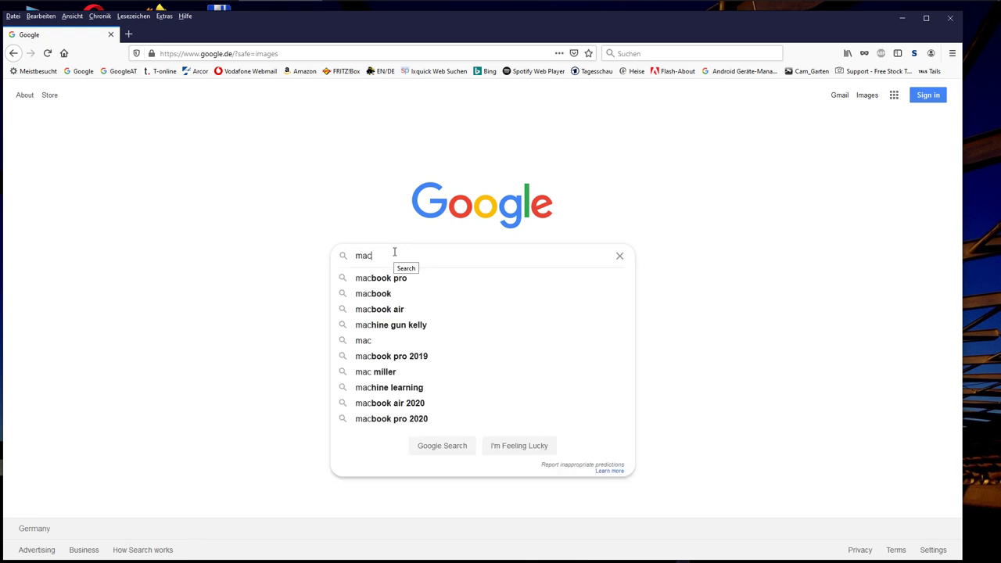
text( gru)
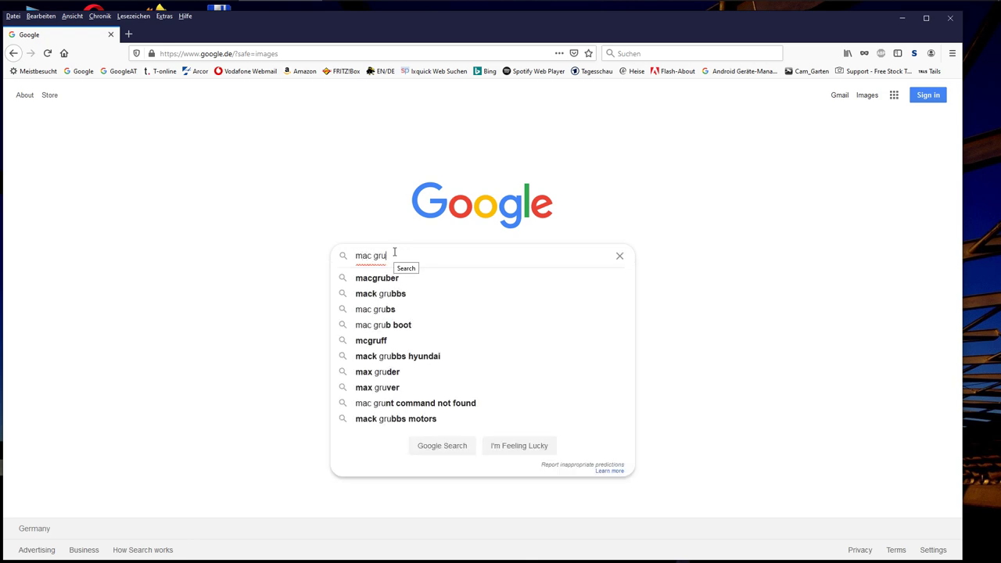
text(ber un)
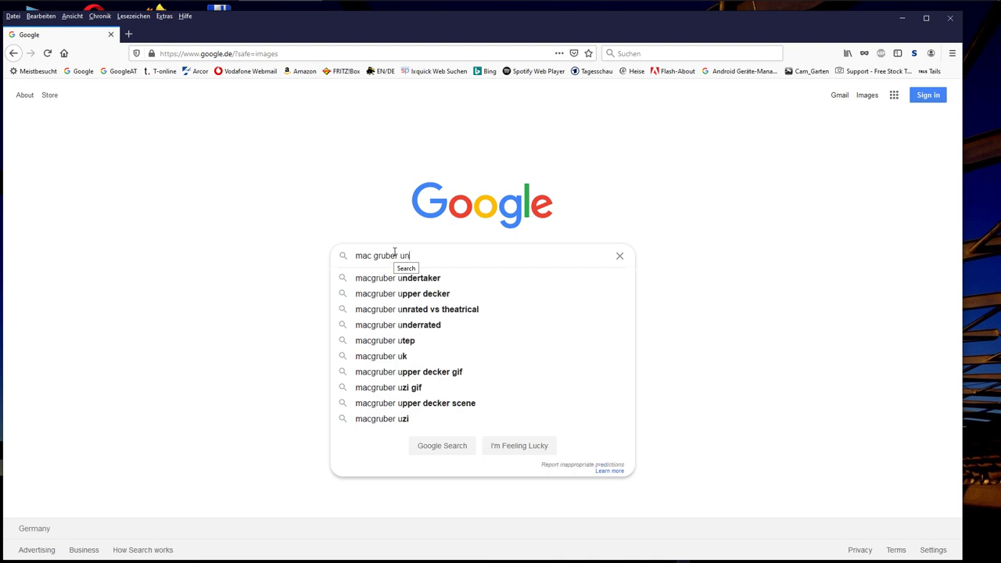
text(ity asse)
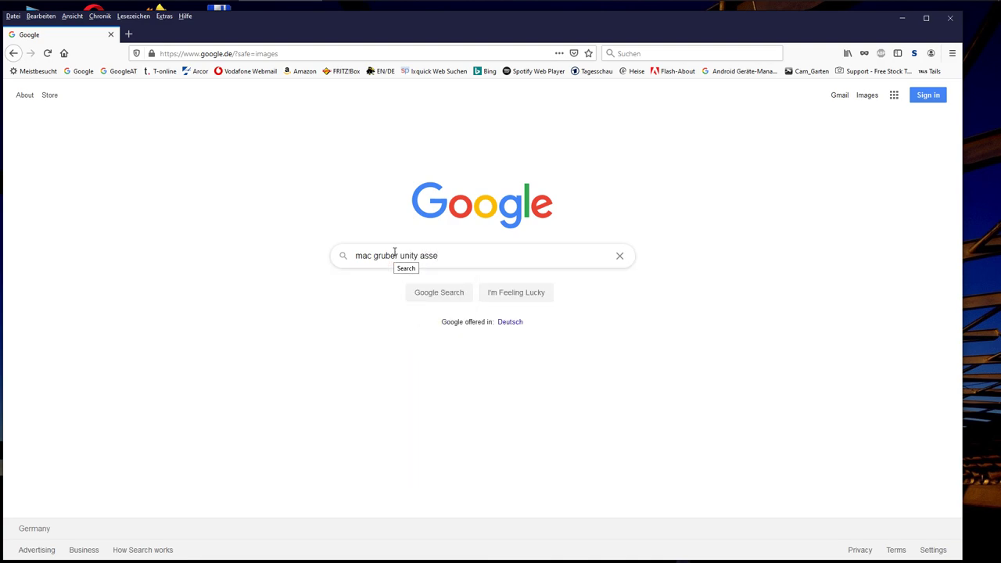
text(t)
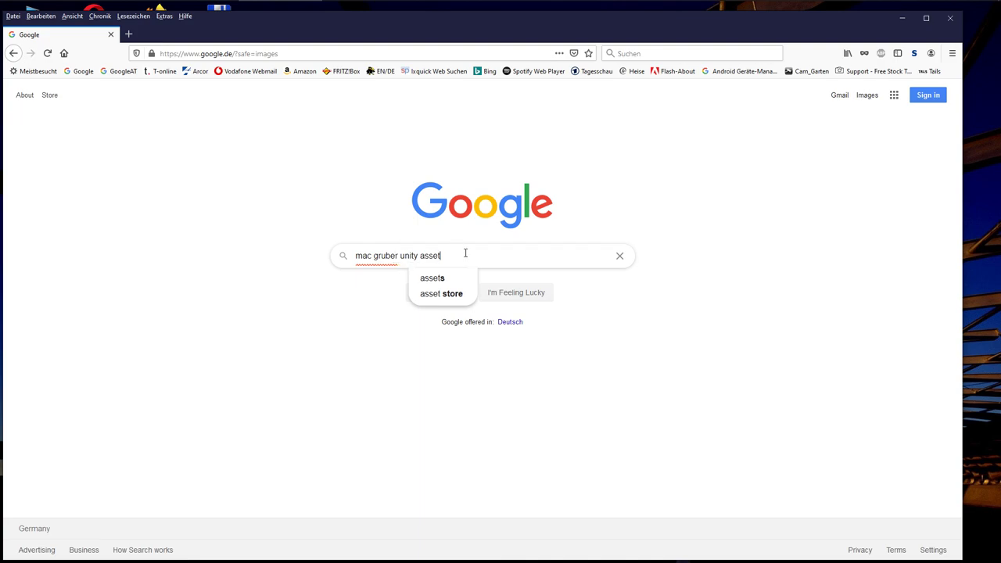
key(Return)
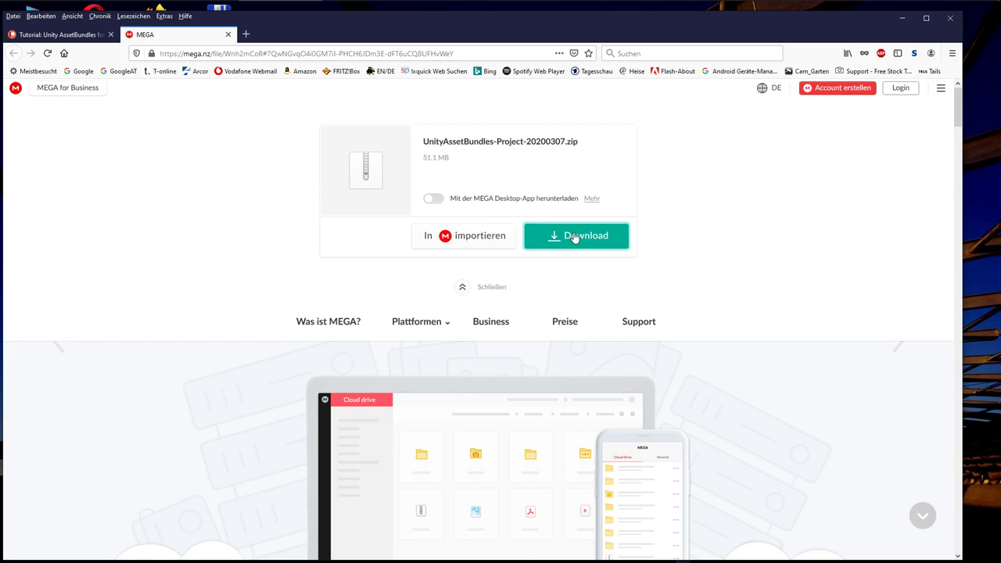
Download UnityAssetBundles-Project-20200307.zip from MEGA and extract it into its own folder within Downloads
click(574, 236)
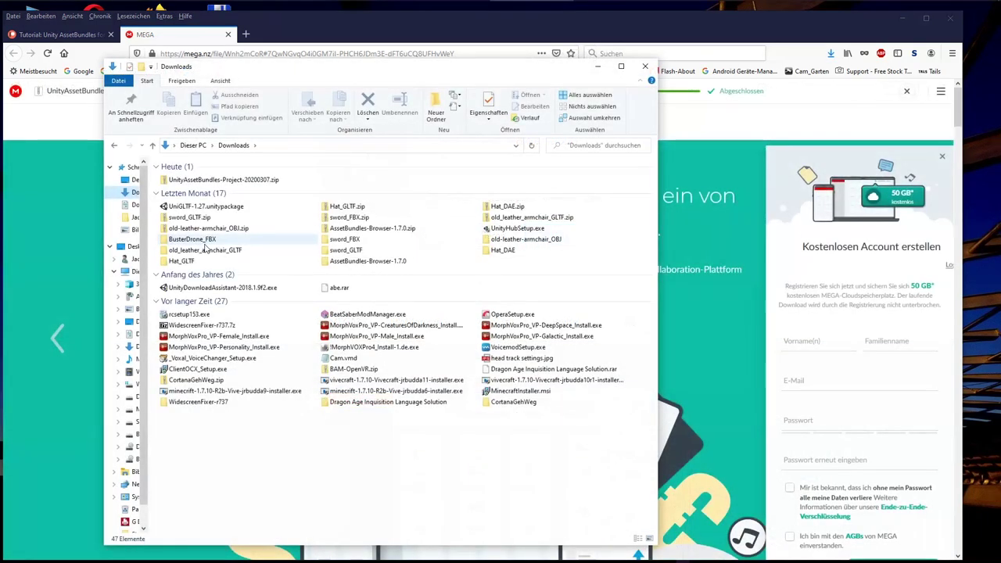
click(192, 180)
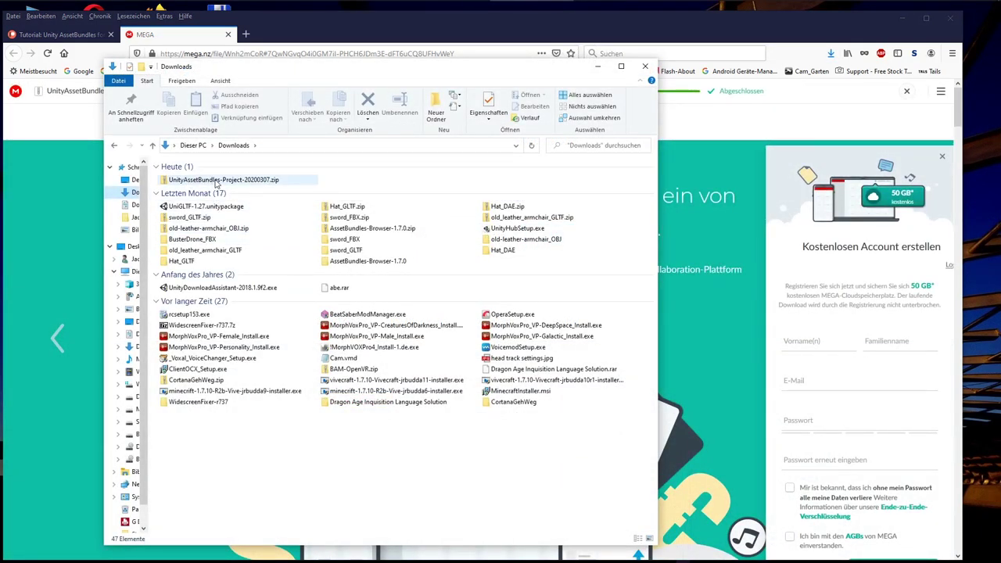
right_click(218, 181)
mouse_move(258, 225)
click(446, 272)
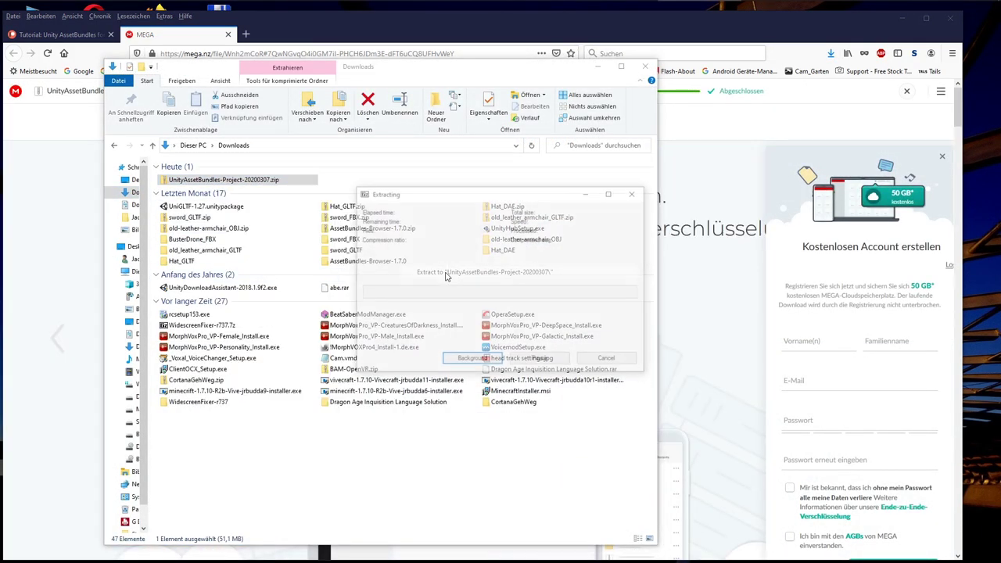
Copy the VaMAssetExport folder from the extracted archive folder into the Unity Projects folder
double_click(370, 181)
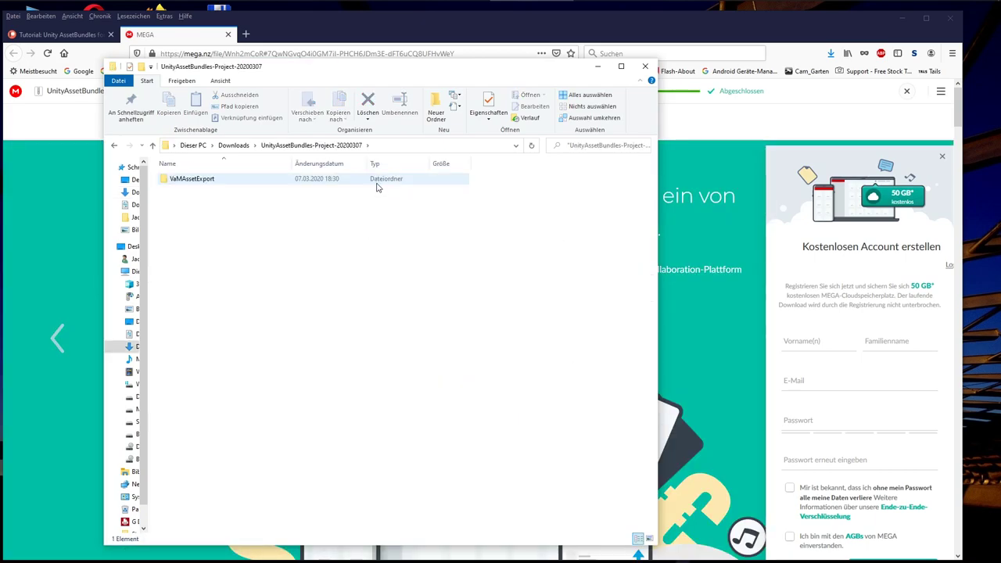
right_click(206, 185)
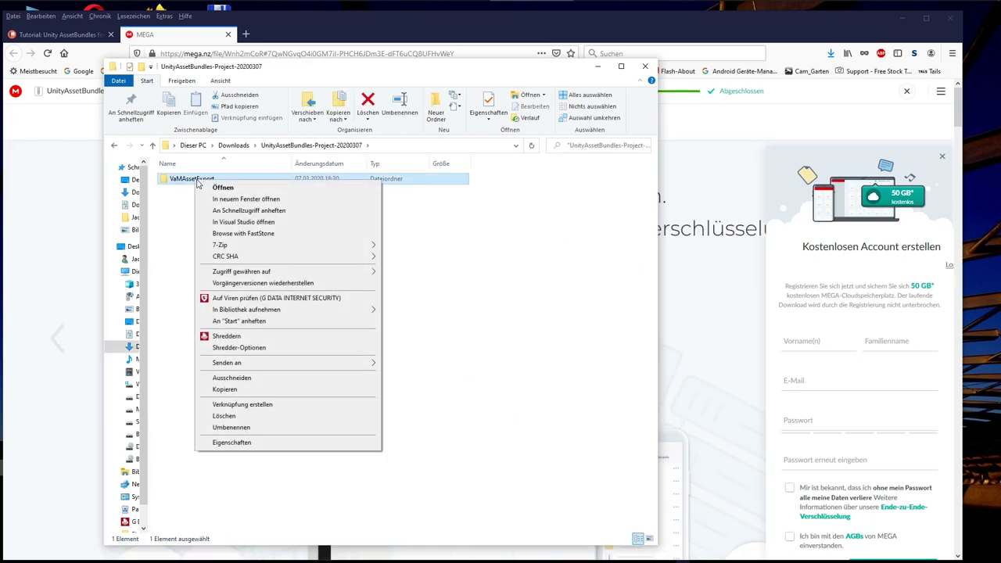
click(233, 389)
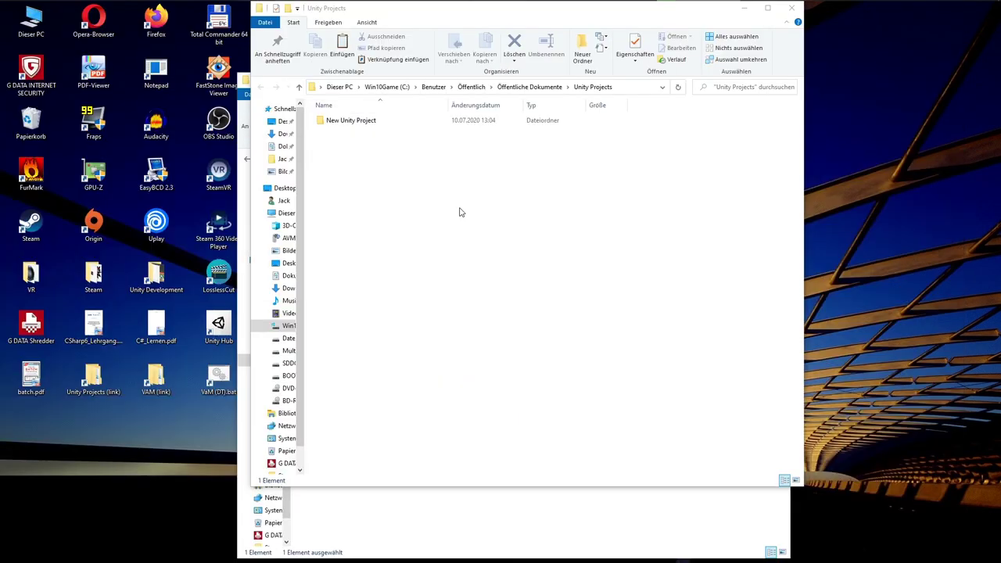
key(ctrl+v)
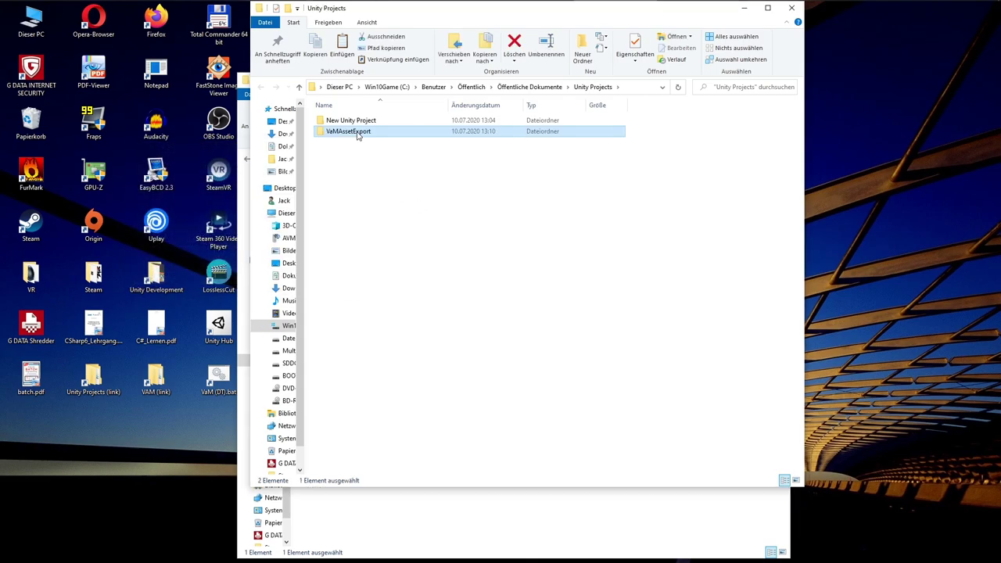
click(370, 179)
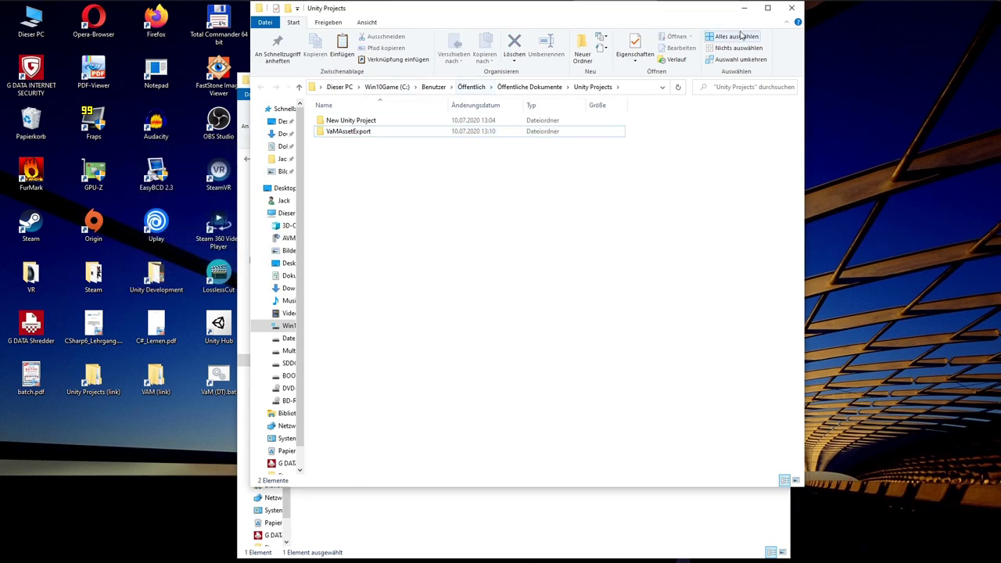
Switch back to Unity and open the existing project VaMAssetExport from the Unity Projects folder
drag(668, 11, 675, 24)
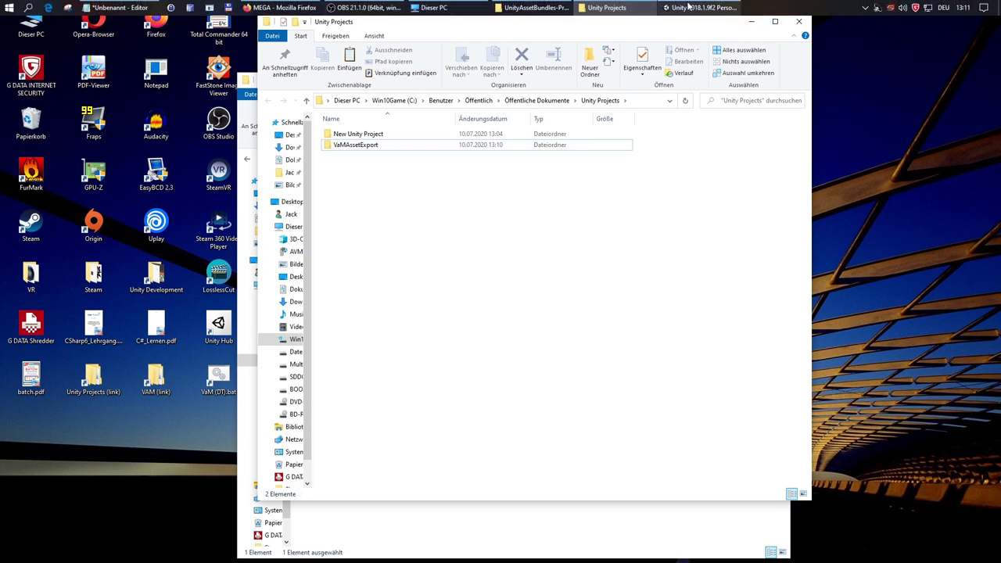
click(934, 8)
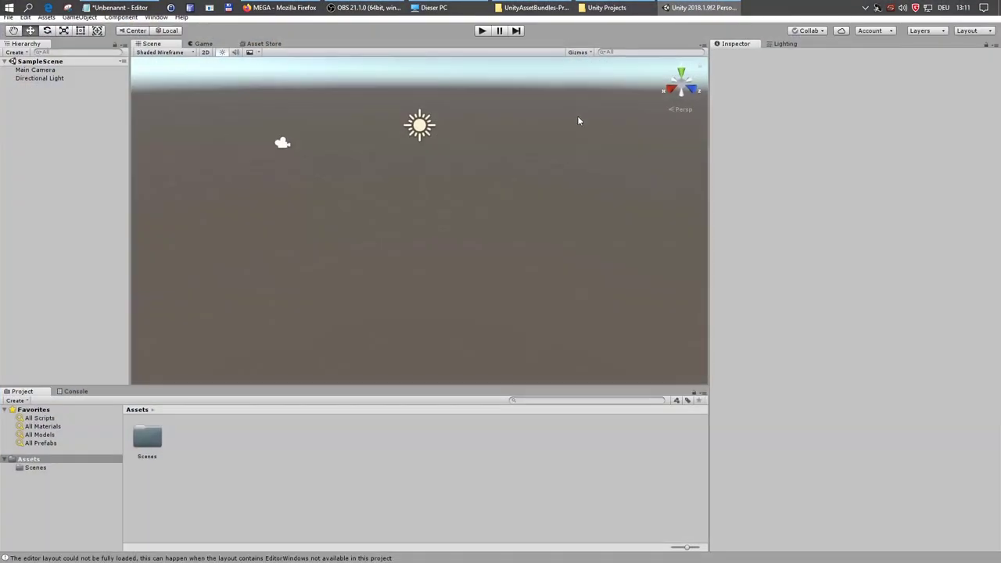
click(9, 17)
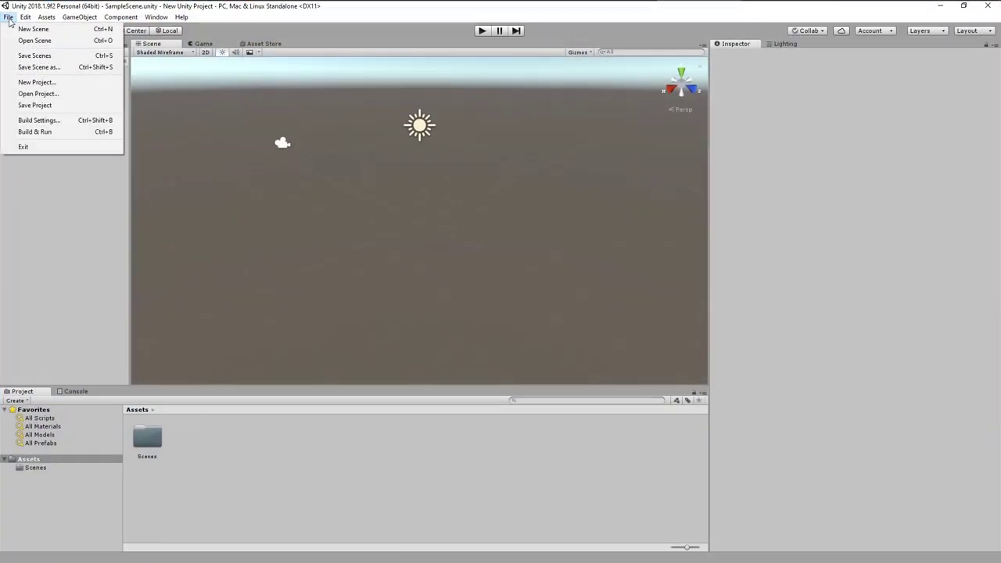
click(35, 93)
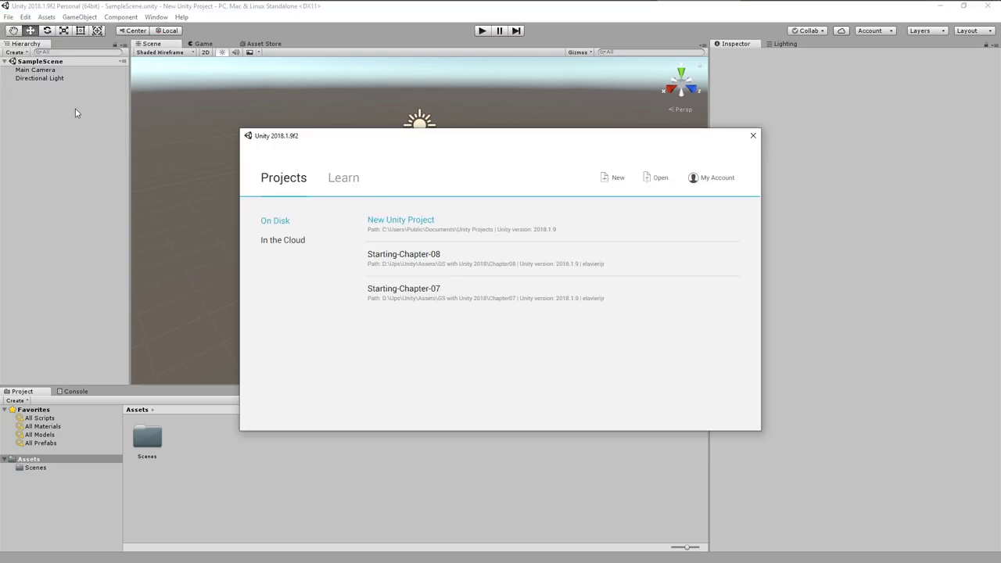
click(659, 179)
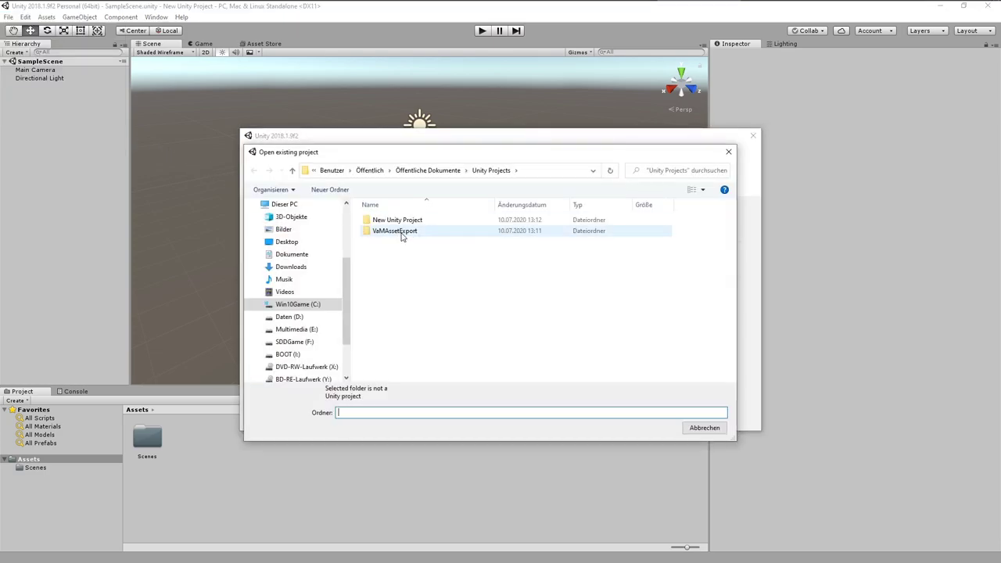
click(402, 233)
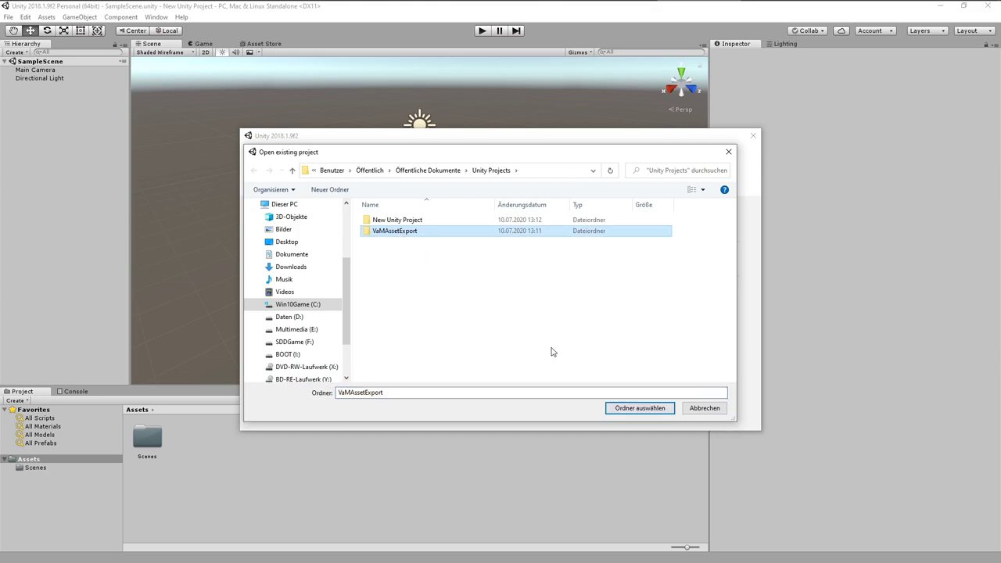
click(626, 410)
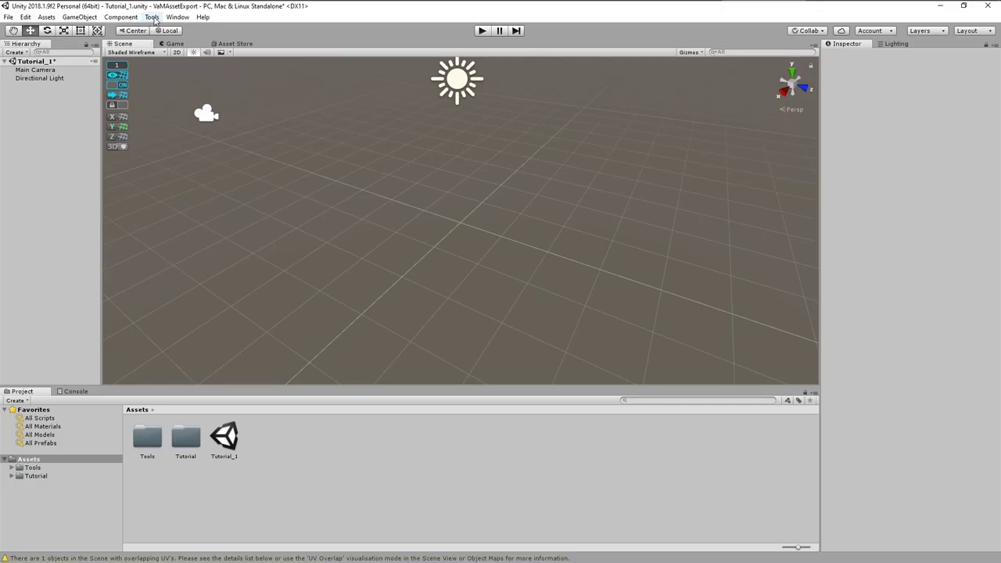
Review the available ProBuilder and ProGrids commands and turn off ProGrids snapping in the Scene view
click(153, 18)
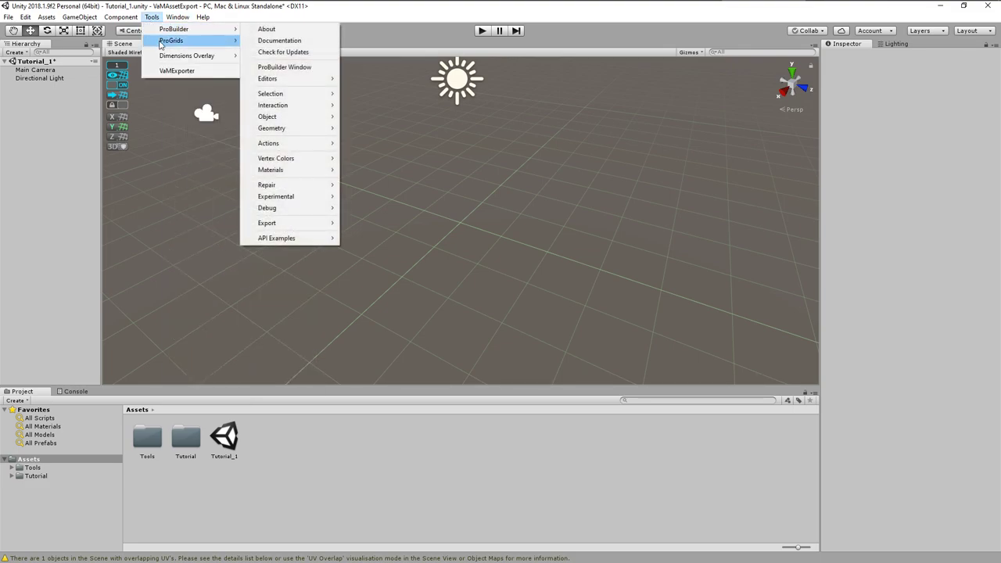
mouse_move(161, 39)
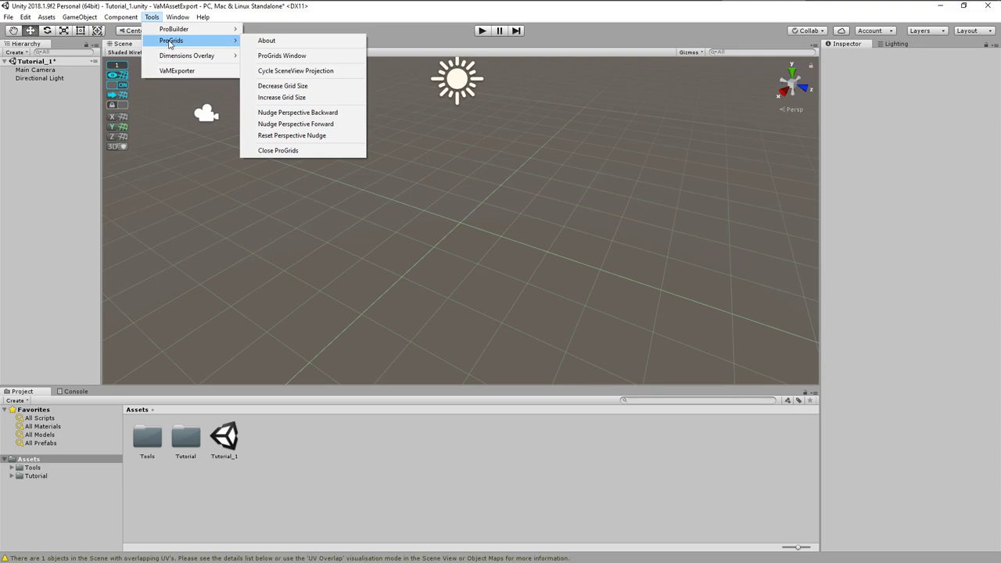
click(137, 89)
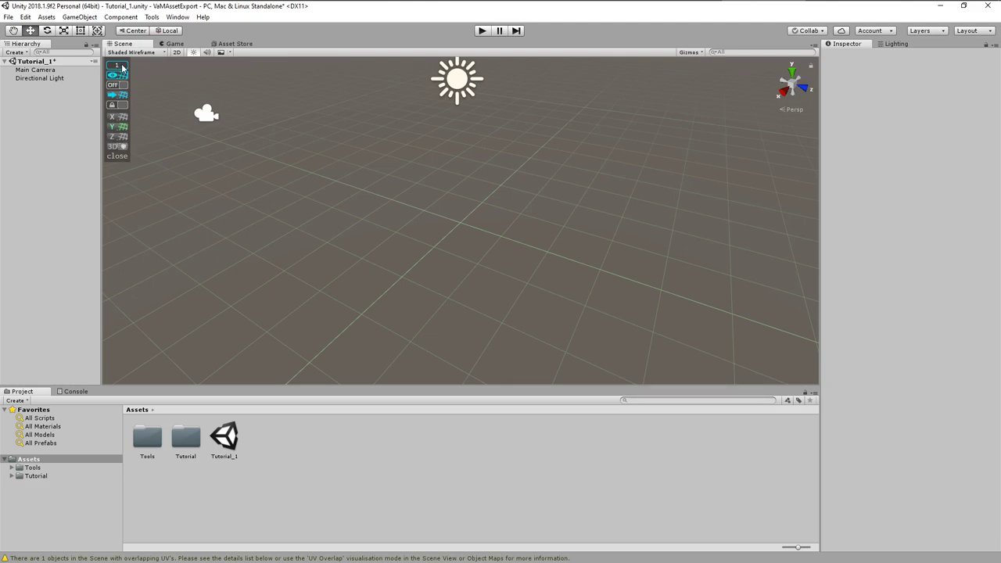
Inspect the ProGrids snap settings and try out the grid visibility and snapping toggles
click(122, 69)
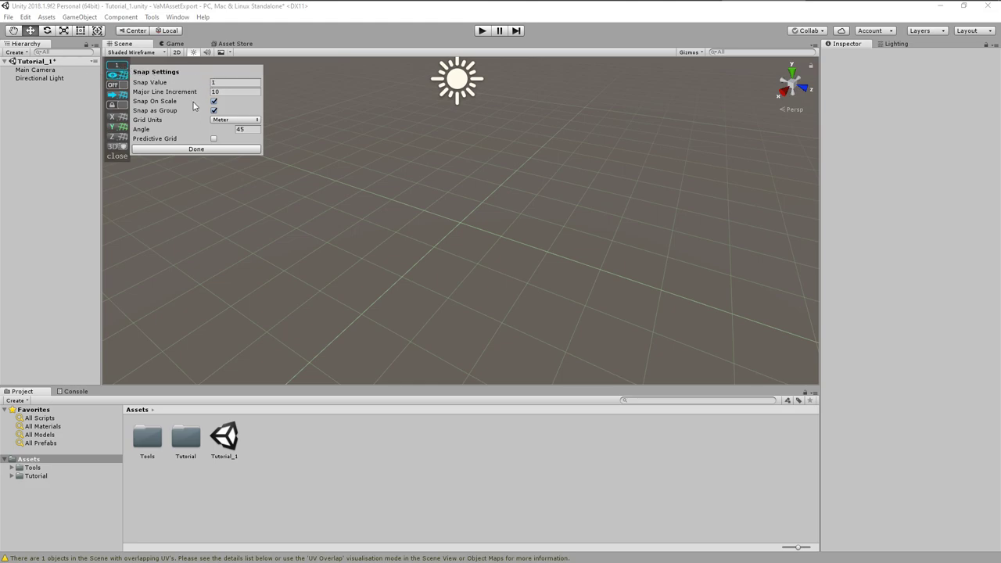
click(196, 149)
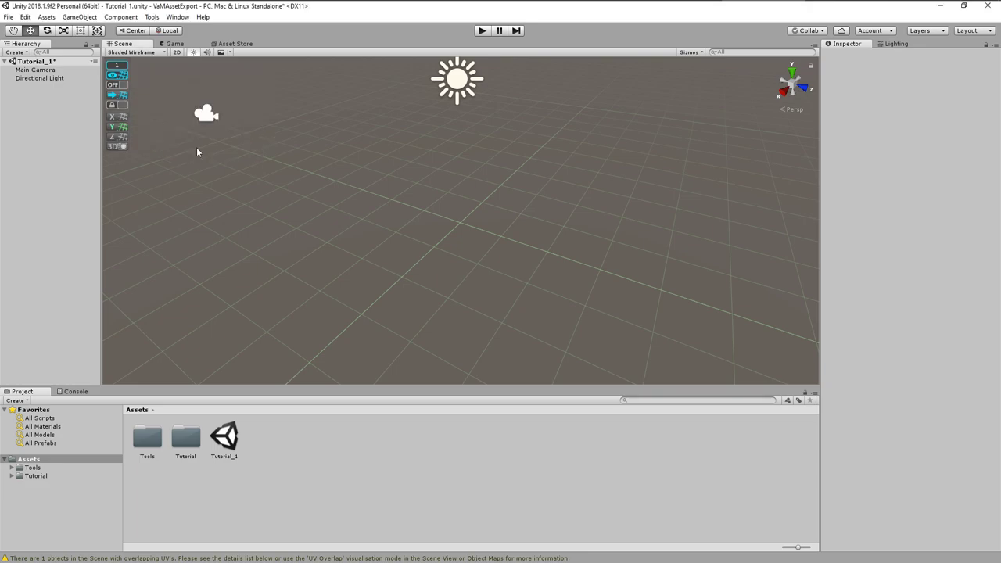
mouse_move(133, 81)
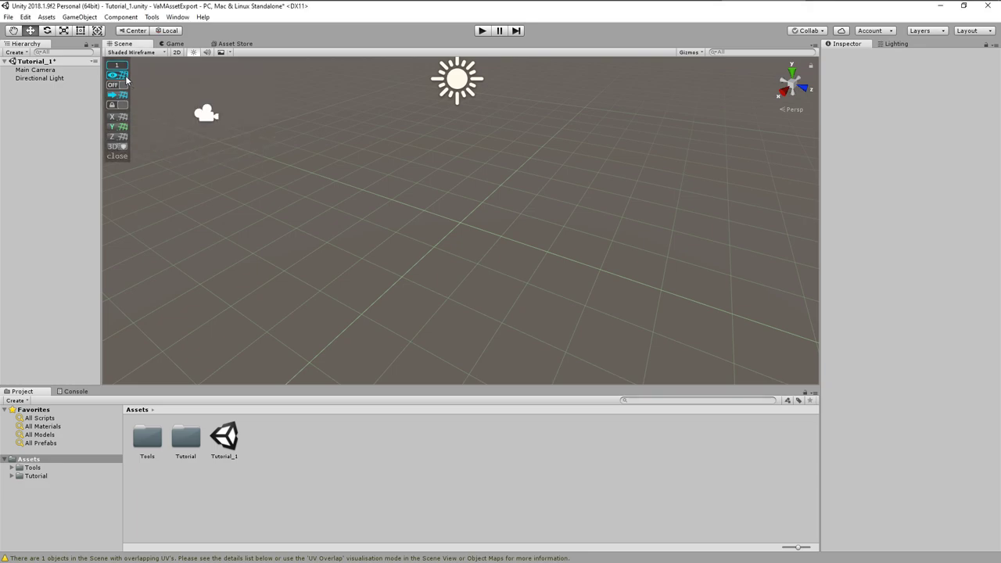
click(126, 77)
click(126, 77)
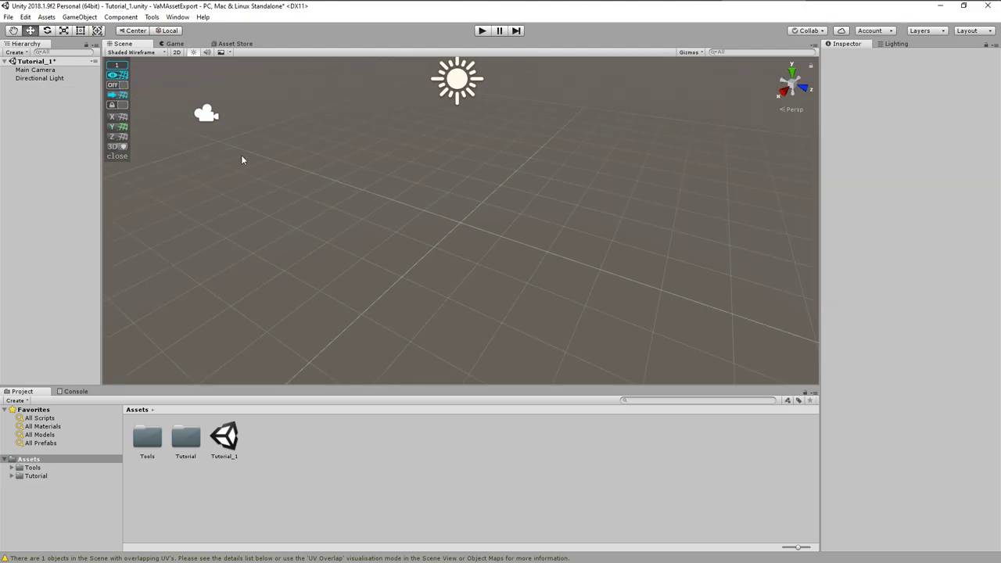
click(123, 86)
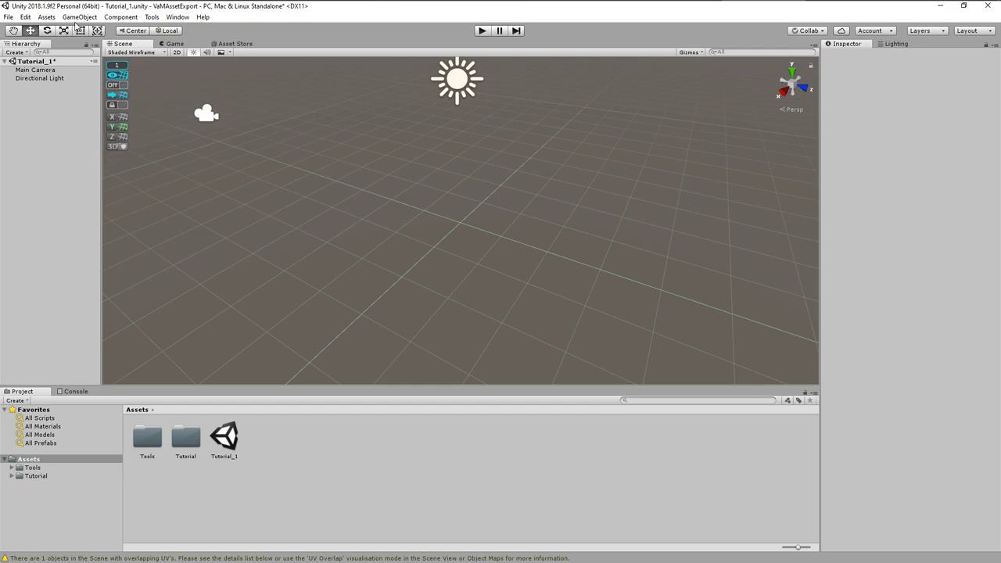
Add a Cube 3D object to the Tutorial_1 scene
click(78, 18)
mouse_move(88, 52)
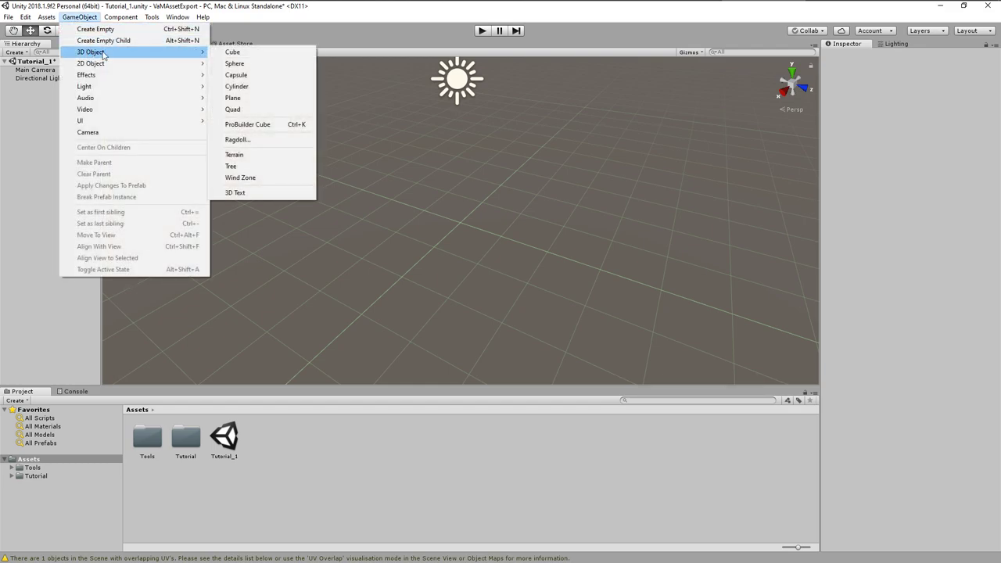
click(232, 52)
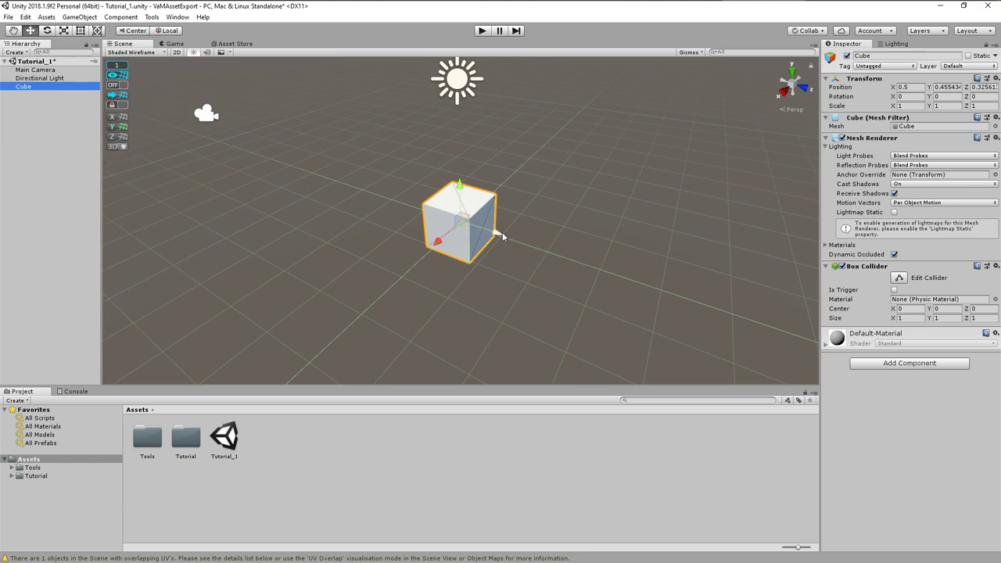
Move the cube freely along its Z axis, turn on ProGrids snapping, and move it in snapped increments to Z 0
drag(502, 233, 540, 244)
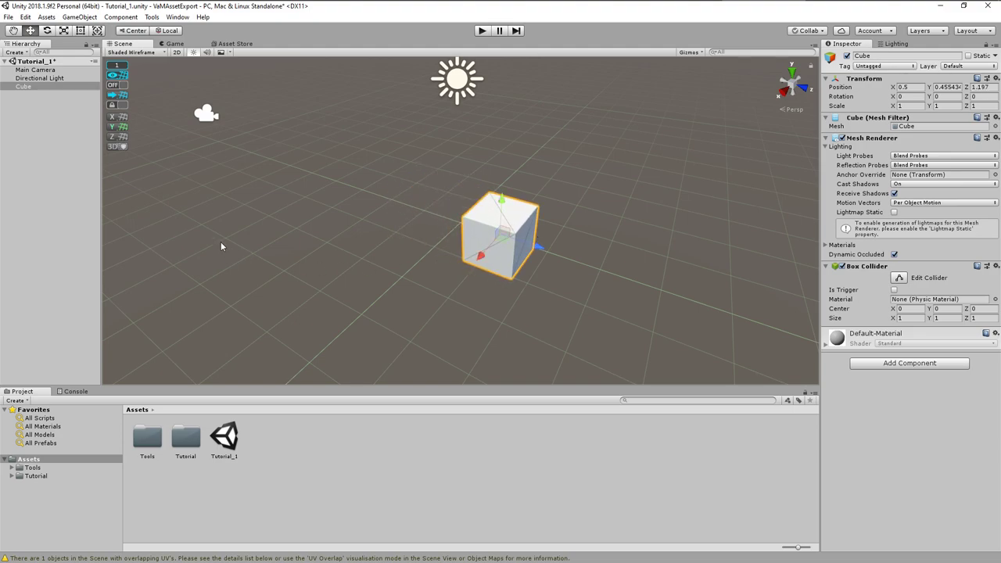
click(119, 84)
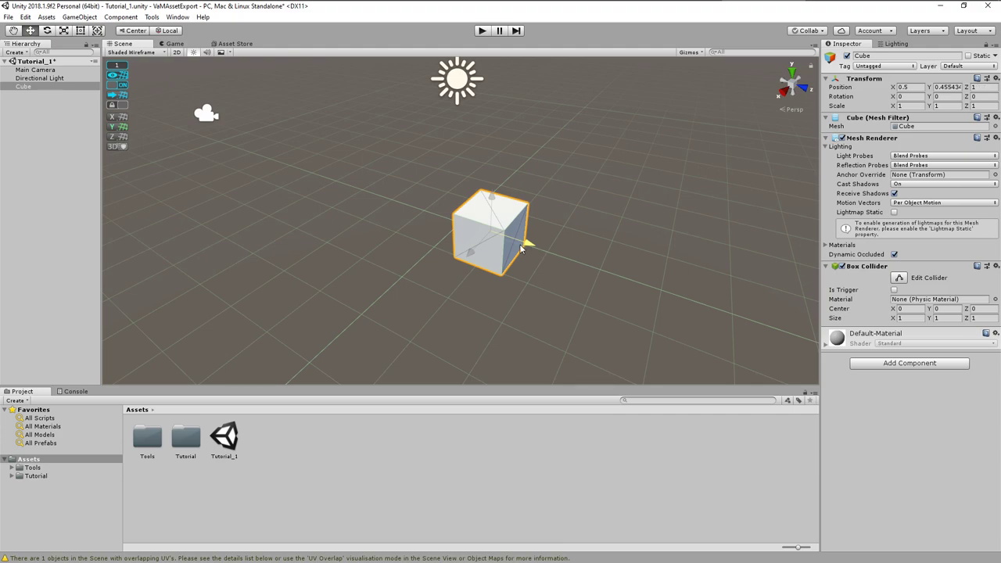
mouse_move(547, 250)
mouse_down()
mouse_move(453, 233)
mouse_move(526, 238)
mouse_move(646, 275)
mouse_move(364, 219)
mouse_move(498, 238)
mouse_up()
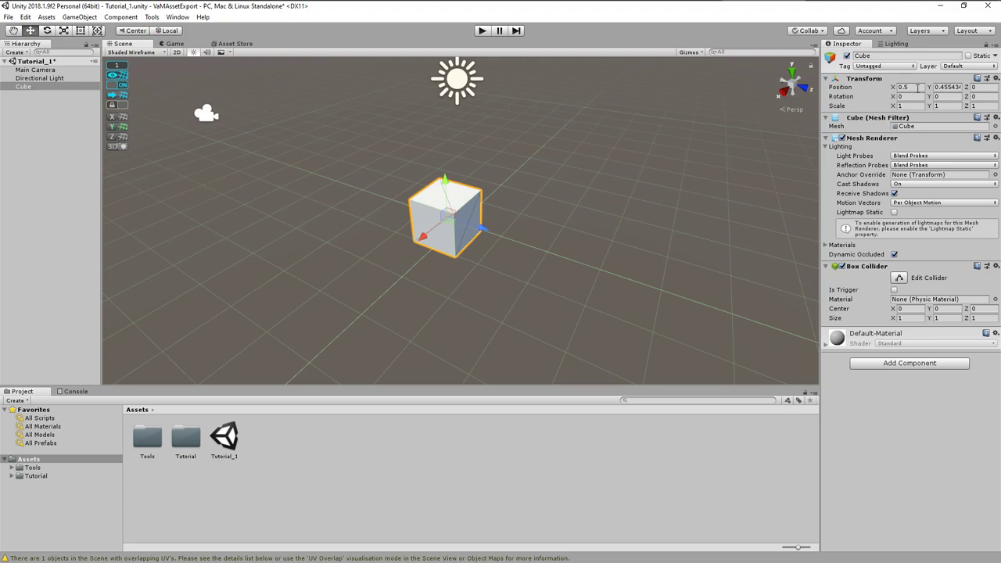
Review the Snap Method options in the ProGrids preferences
click(25, 17)
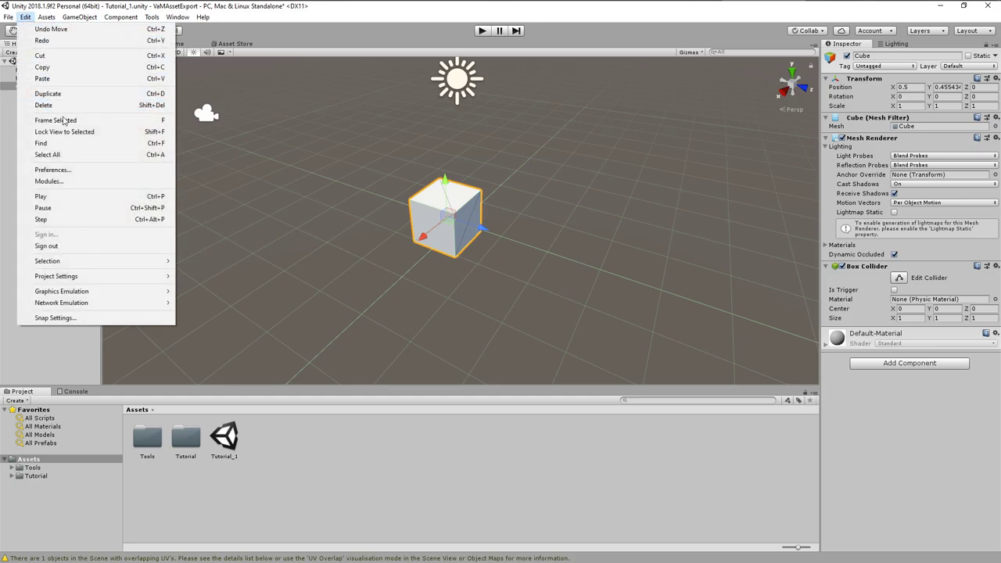
click(54, 170)
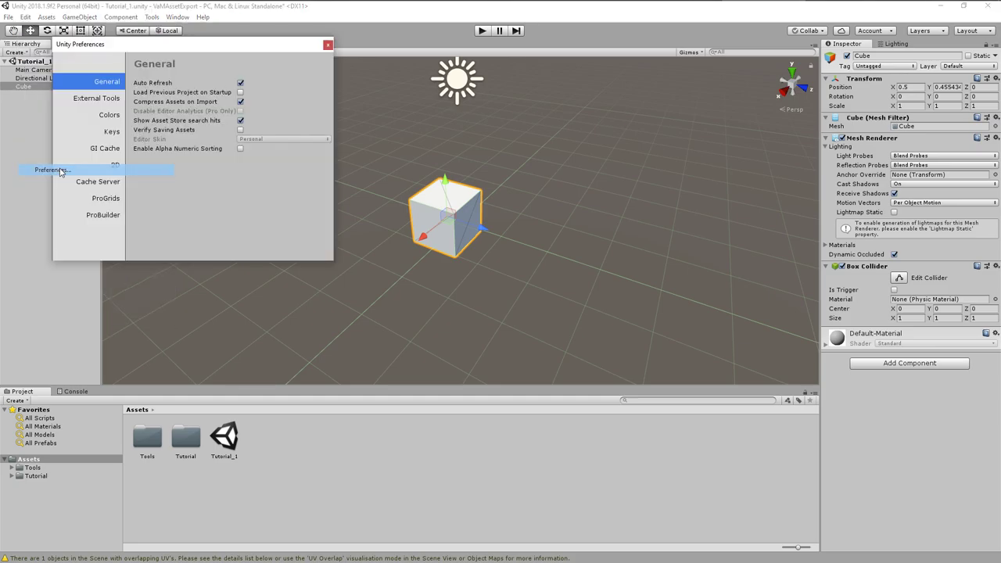
click(107, 202)
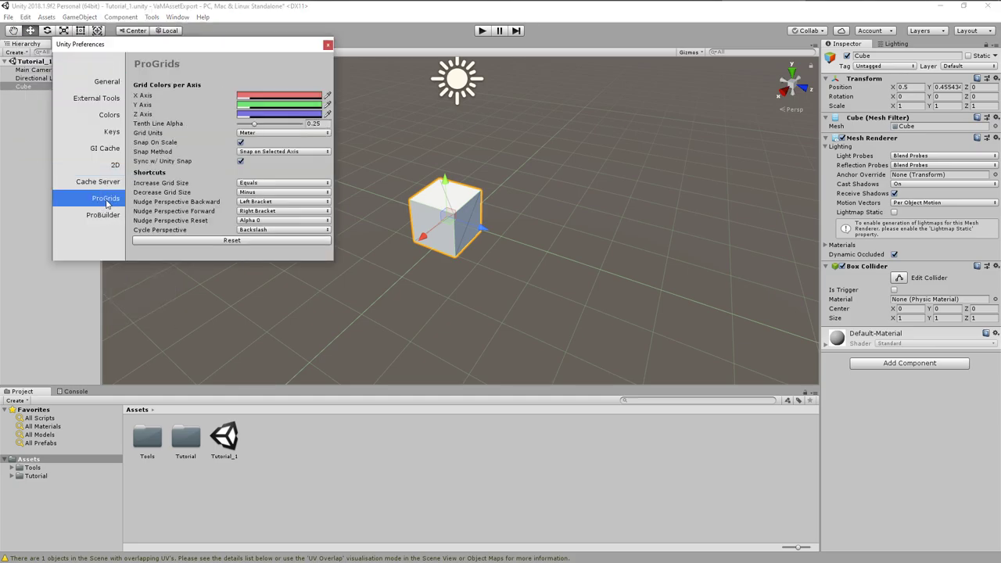
click(313, 151)
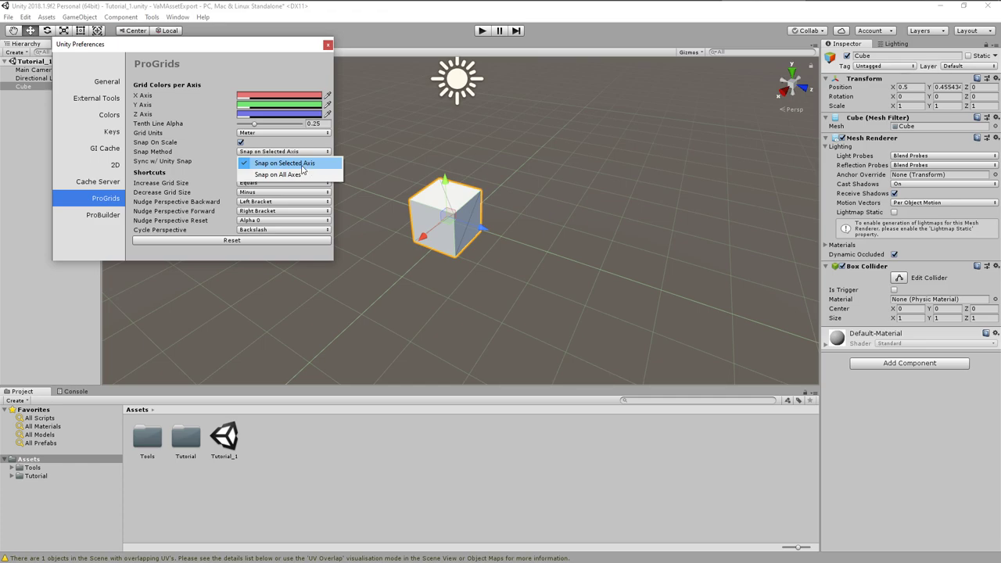
click(328, 46)
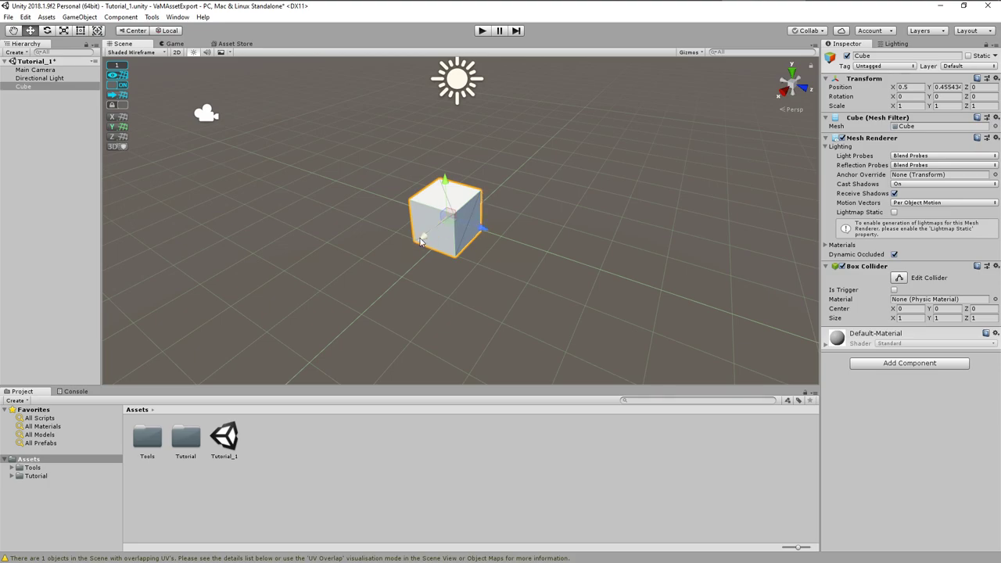
Move the cube with snapping along the X and Y axes to X 0 and Y 0
mouse_move(420, 242)
mouse_down()
mouse_move(380, 264)
mouse_move(420, 231)
mouse_move(373, 271)
mouse_move(423, 232)
mouse_up()
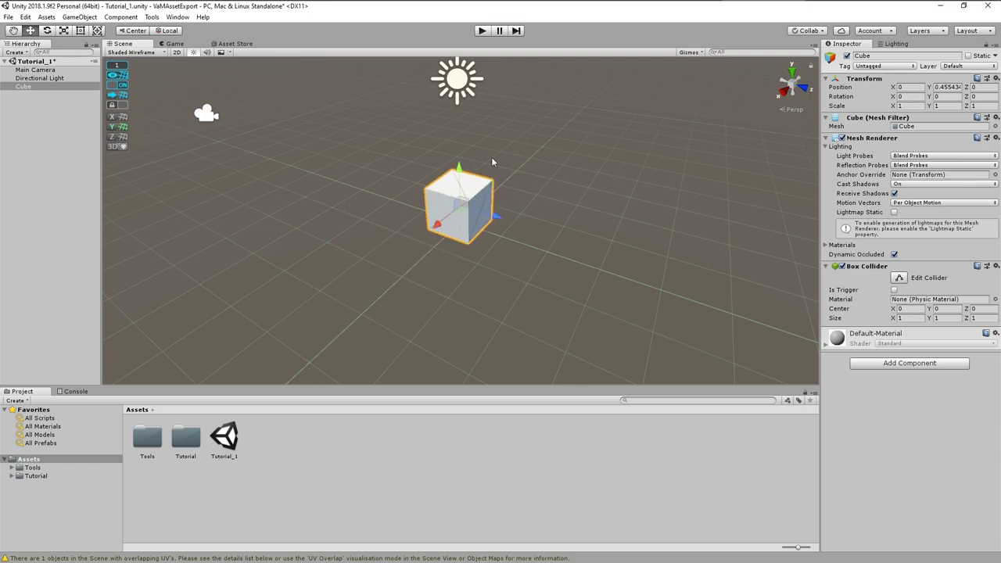
drag(458, 166, 460, 187)
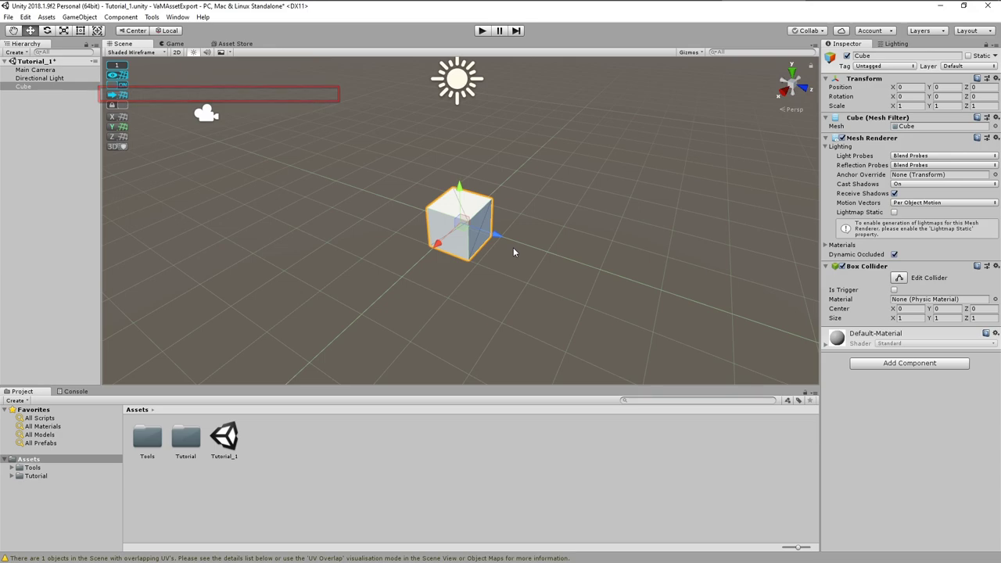
Try the single-plane and 3D grid displays and the ProGrids grid lock while moving the cube along the Z axis
click(112, 136)
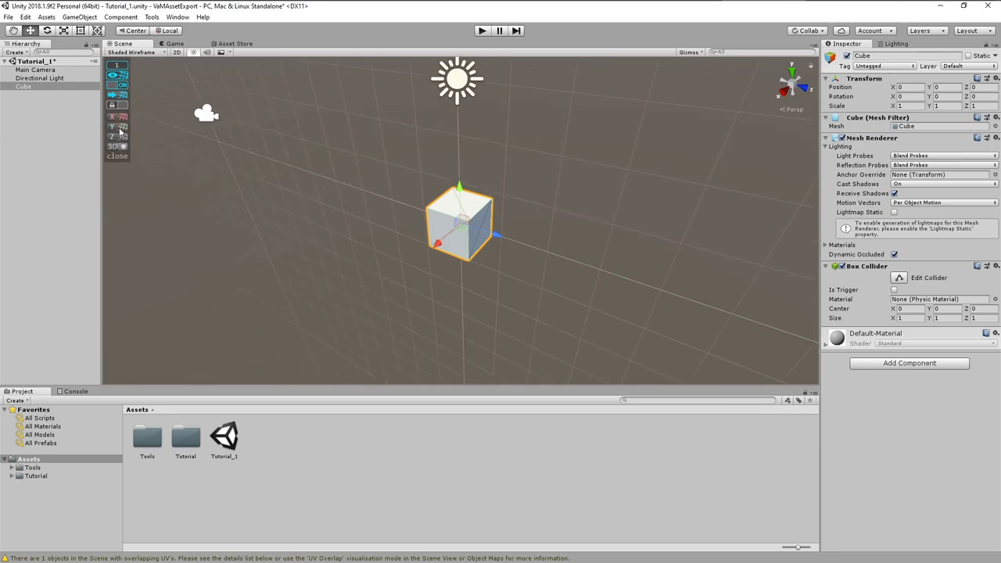
click(121, 137)
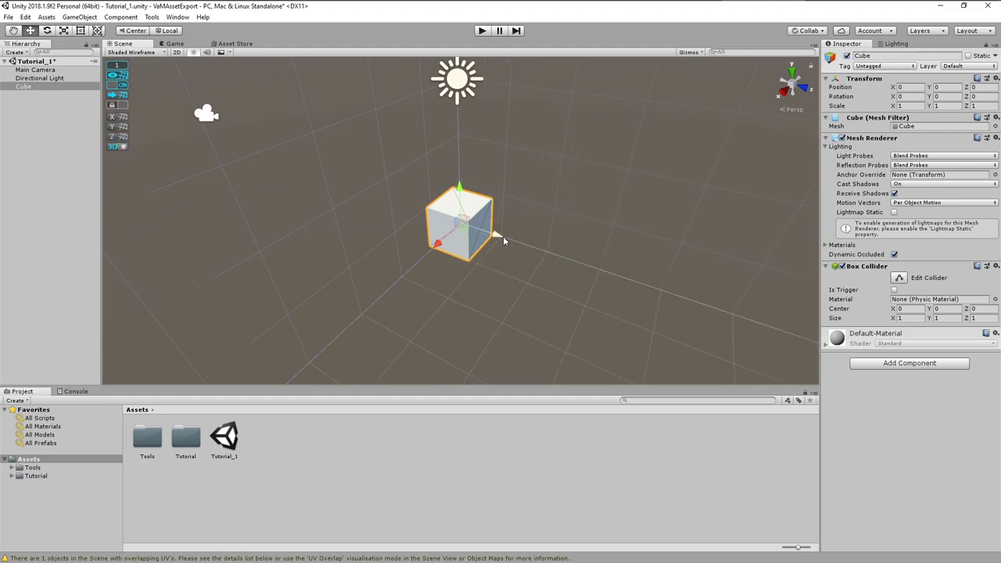
mouse_move(123, 114)
mouse_move(499, 239)
mouse_down()
mouse_move(393, 210)
mouse_move(535, 248)
mouse_move(496, 235)
mouse_up()
click(117, 104)
mouse_move(501, 234)
ctrl+mouse_down()
mouse_move(645, 278)
mouse_move(416, 224)
mouse_move(495, 234)
ctrl+mouse_up()
click(117, 104)
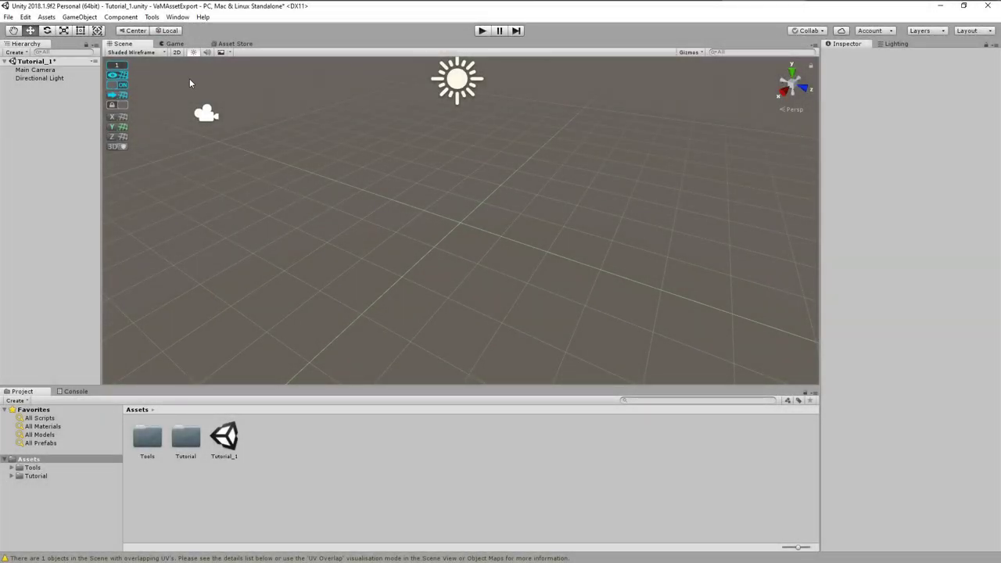
Open the ProBuilder window and switch its commands from text mode to icon mode
click(152, 18)
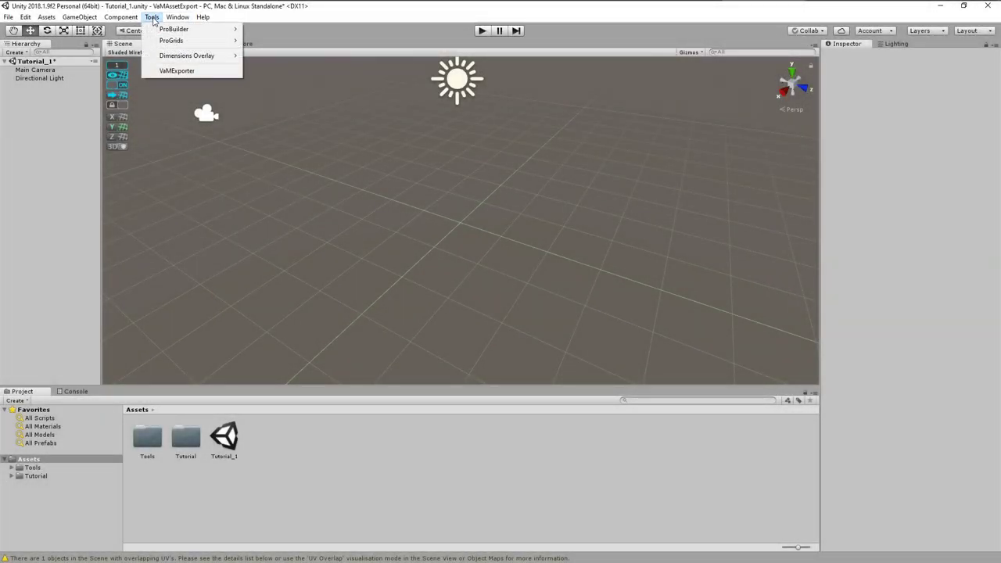
mouse_move(165, 32)
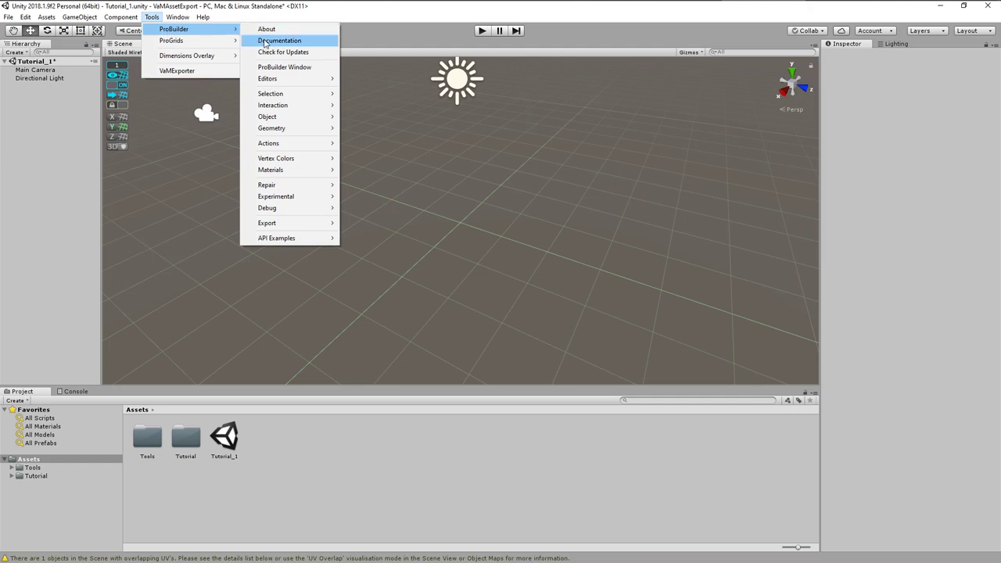
click(281, 69)
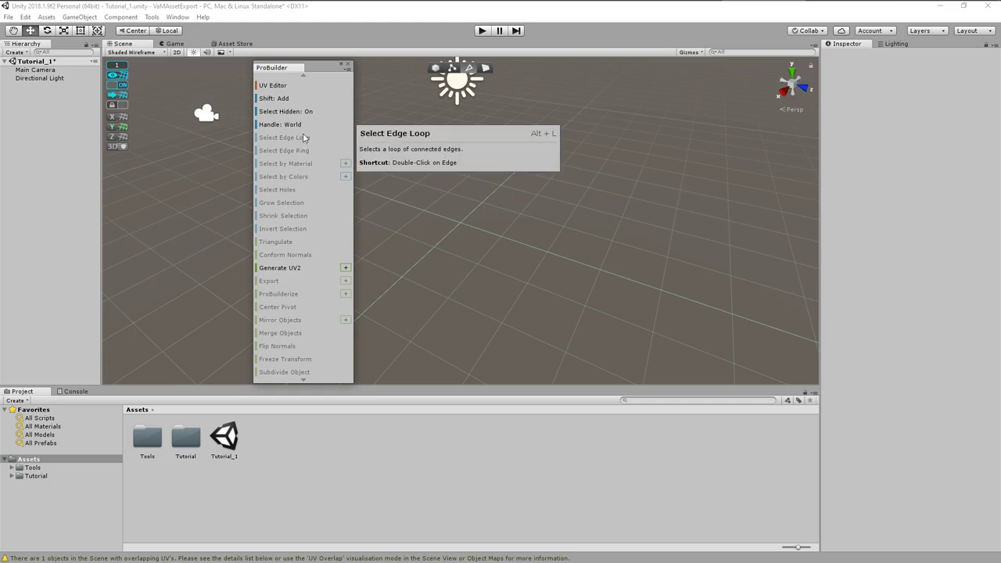
scroll(287, 80, up, 3)
right_click(286, 79)
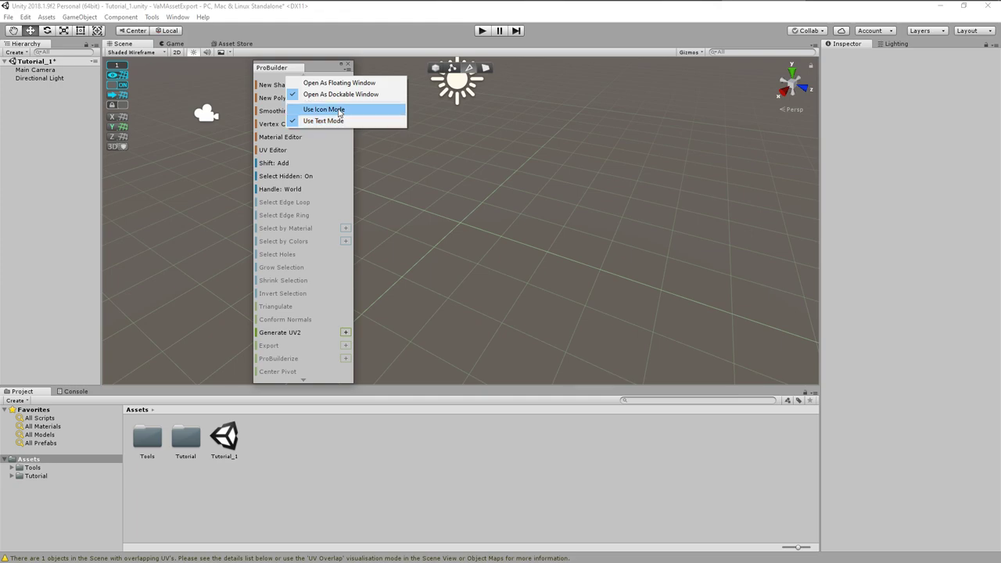
click(340, 111)
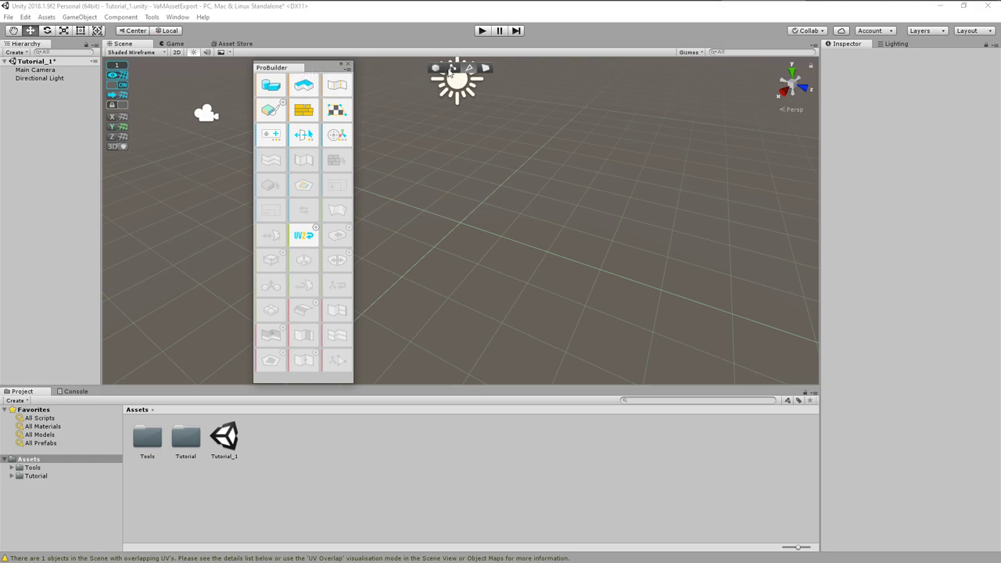
Compare the ProBuilder commands offered for object, vertex, edge and face selection, ending in Object Selection mode
middle_drag(474, 162, 478, 219)
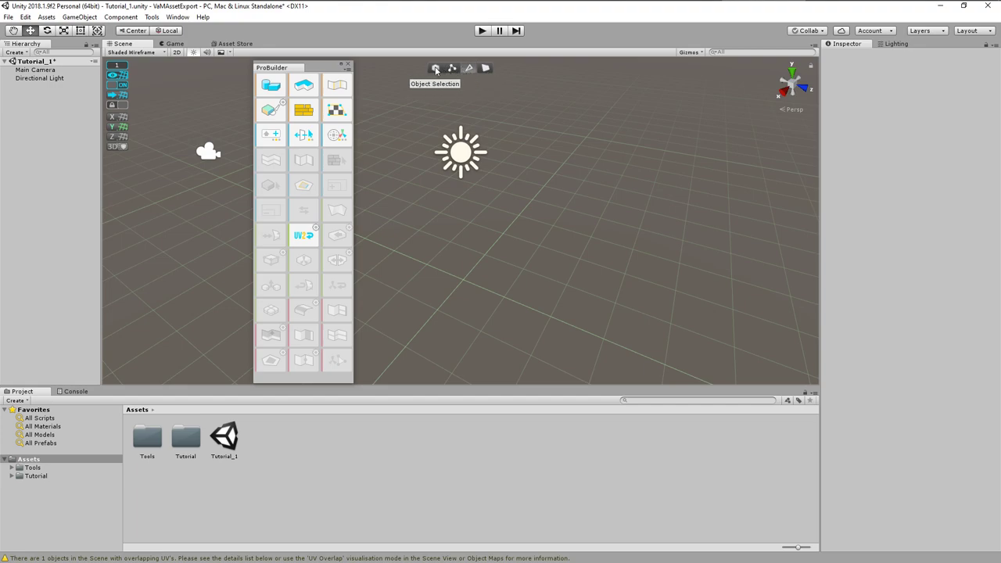
click(435, 69)
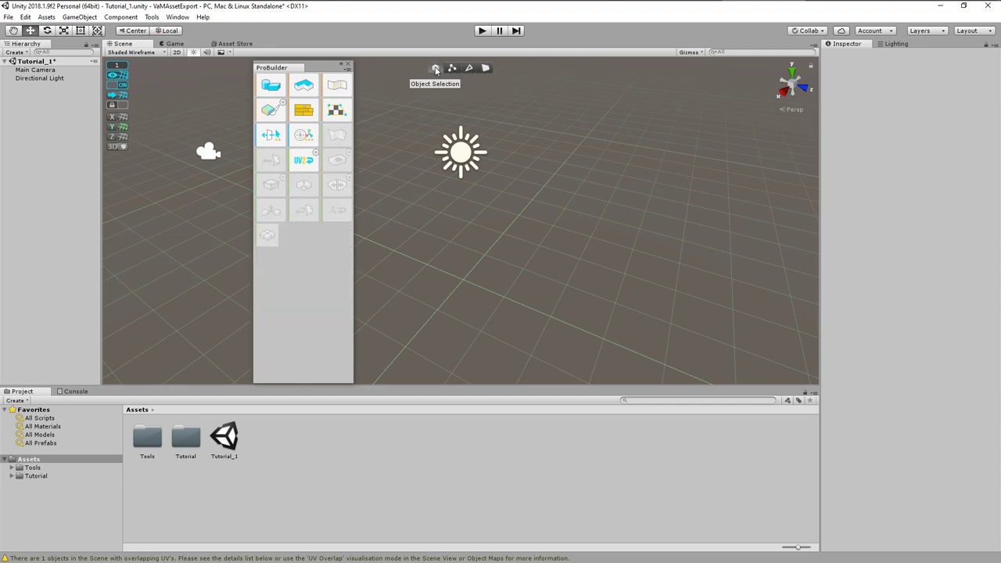
click(451, 68)
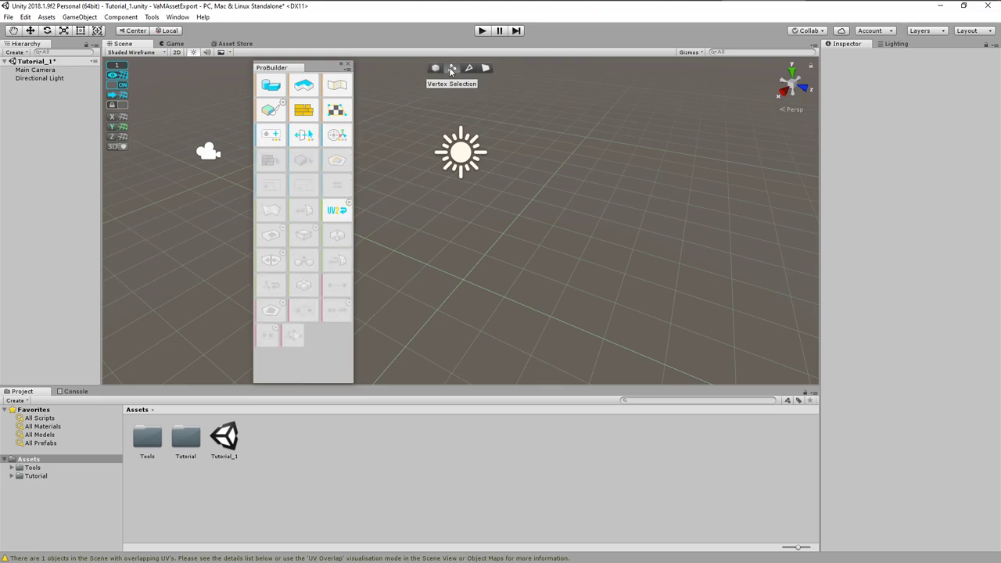
click(469, 69)
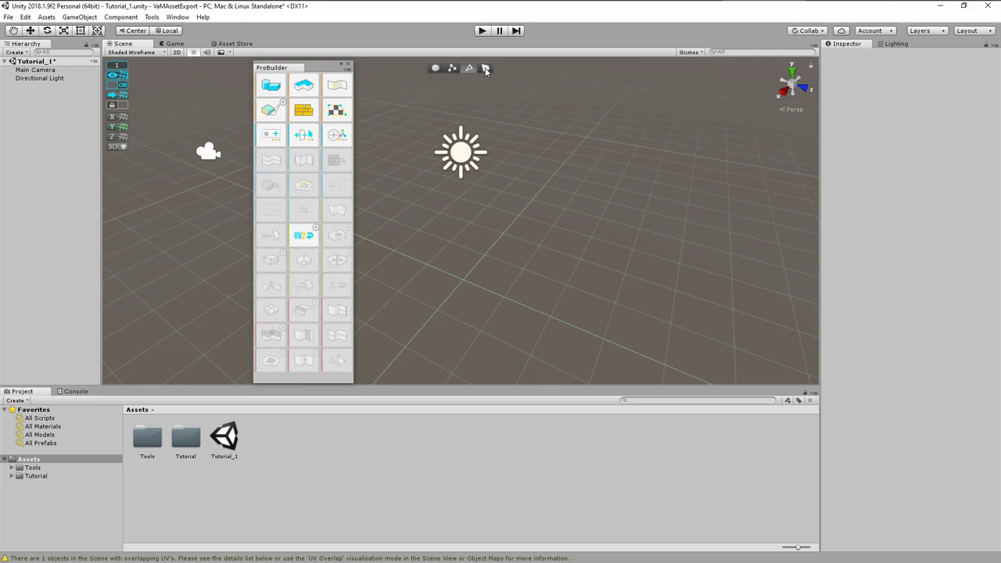
click(485, 69)
click(436, 69)
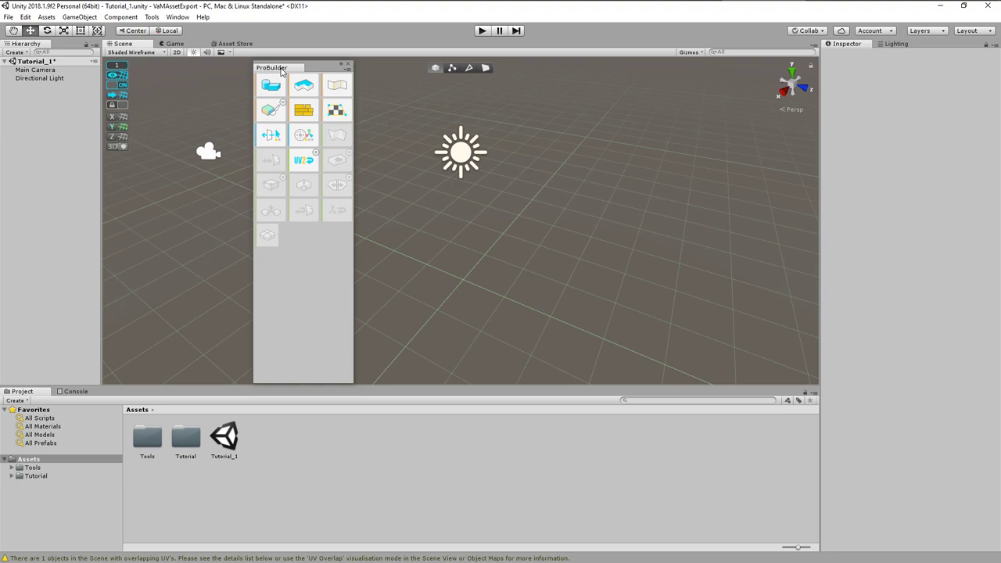
Dock the ProBuilder window beside the Hierarchy and keep ProBuilder in front
drag(282, 69, 228, 172)
drag(120, 134, 57, 50)
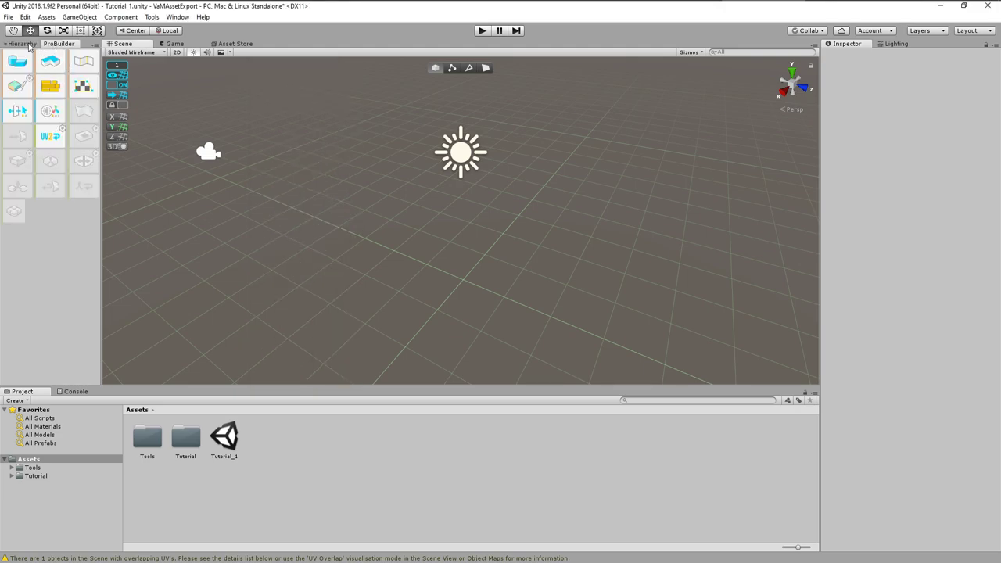
click(22, 43)
click(56, 44)
Cycle through the vertex, edge, face and object selection modes and the transform tools, ending on the Move tool
click(452, 68)
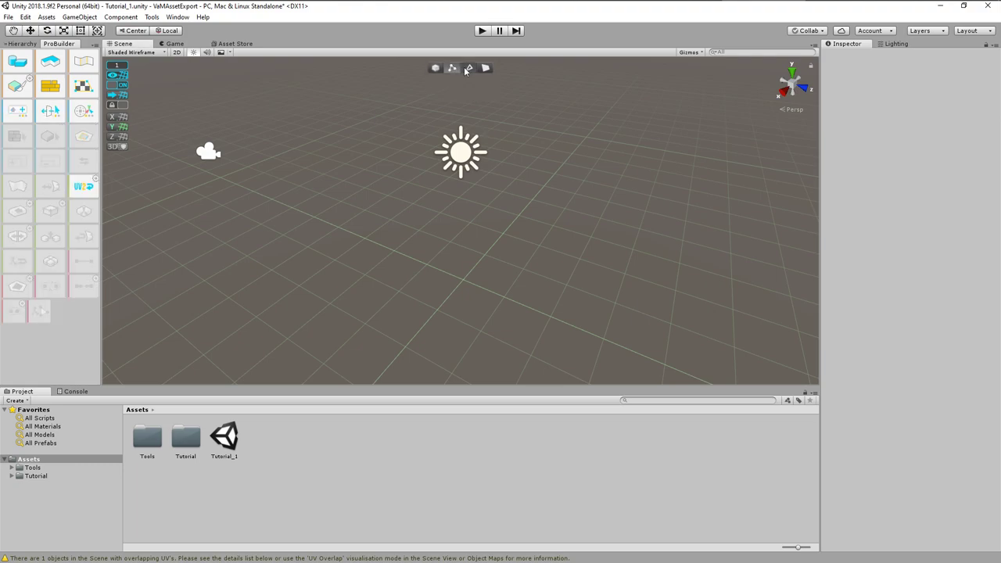
click(468, 69)
click(486, 69)
click(435, 69)
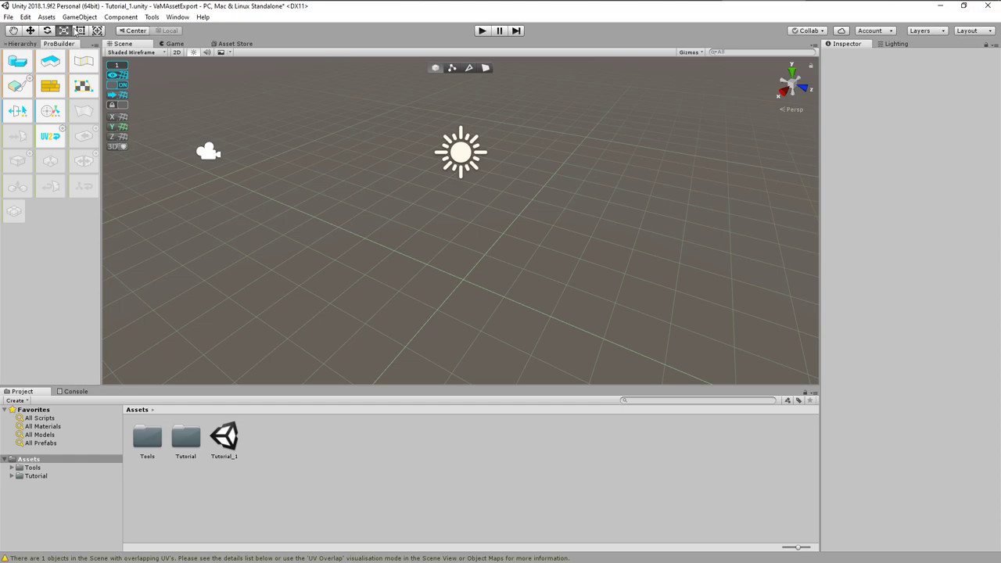
click(80, 31)
click(30, 31)
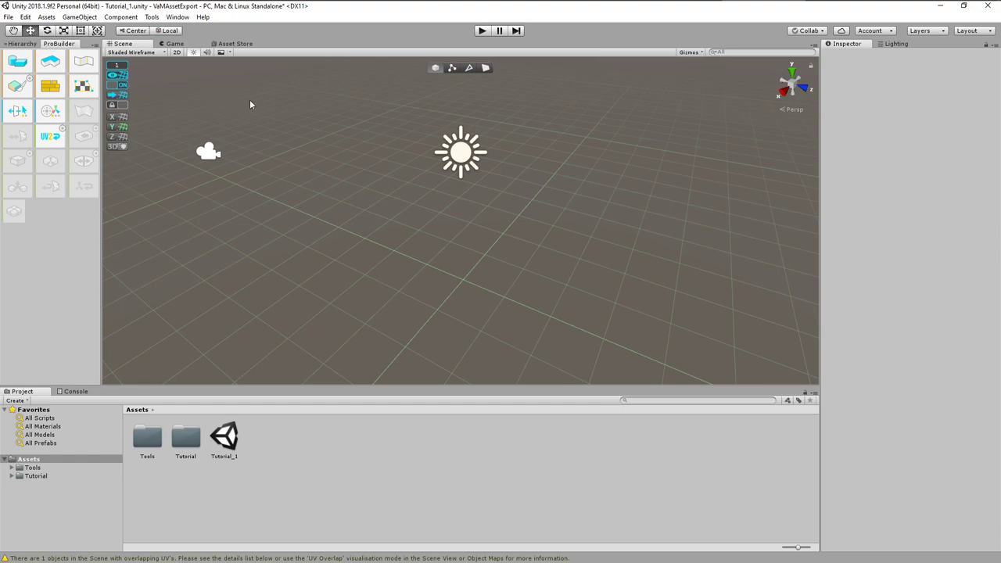
Open ProBuilder's New Shape tool to preview a primitive in the scene
right_drag(444, 249, 463, 219)
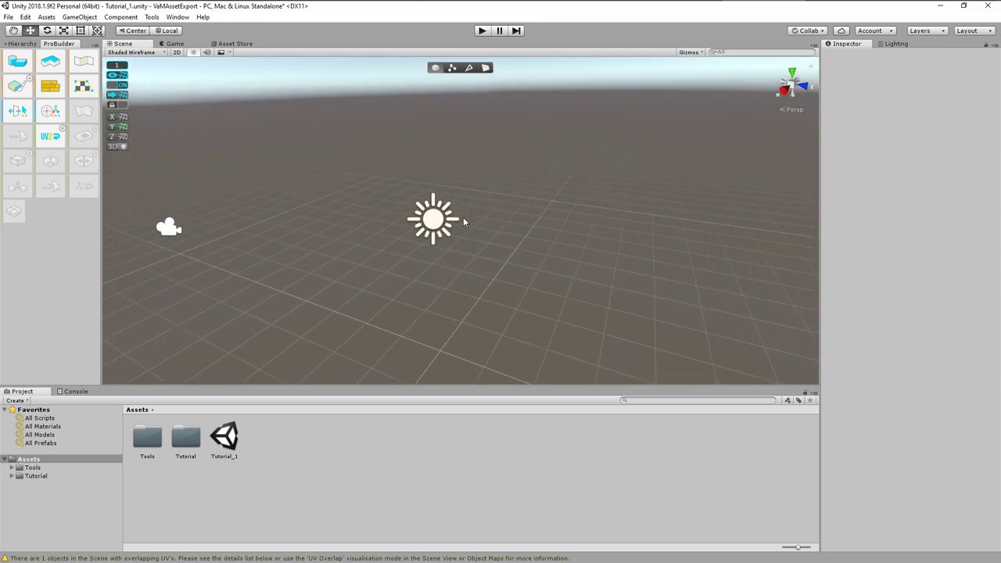
middle_drag(454, 266, 434, 201)
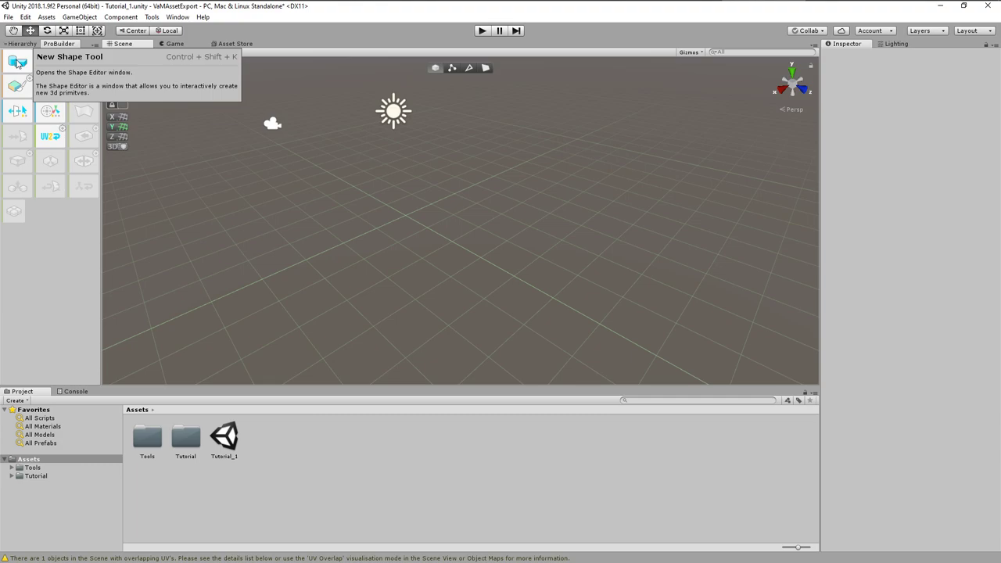
click(17, 63)
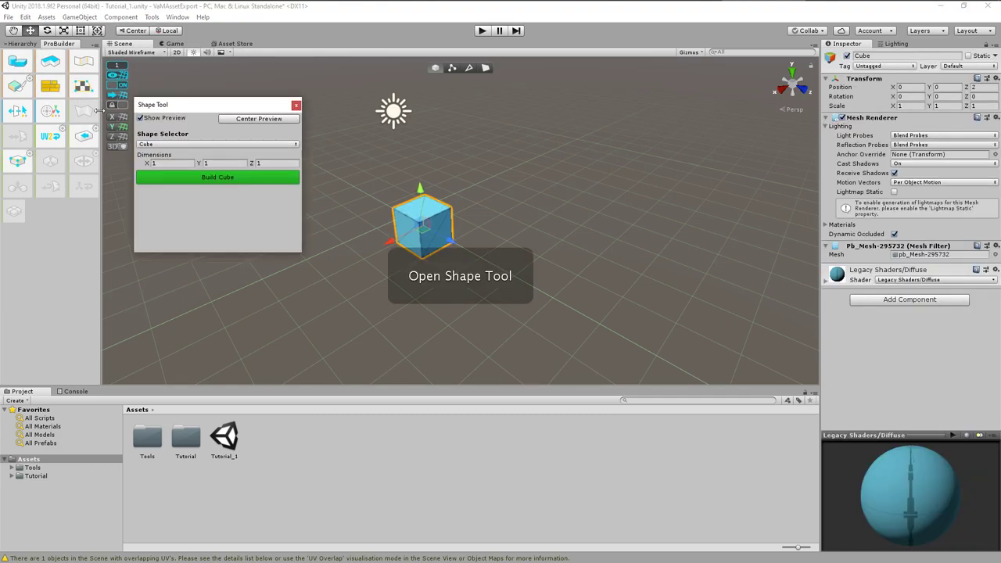
Preview a stair shape with 6 steps and a curvature of 53
click(212, 146)
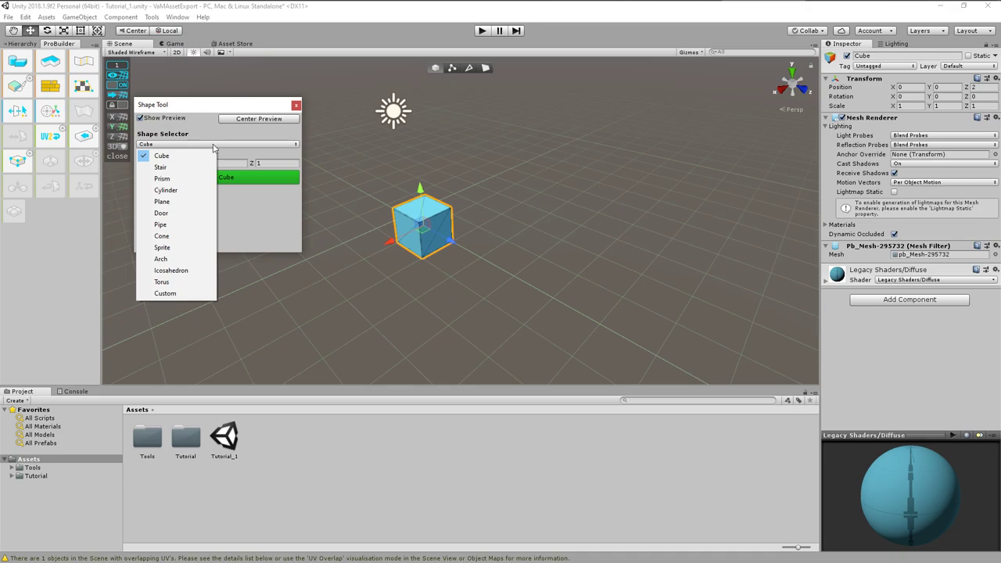
click(162, 167)
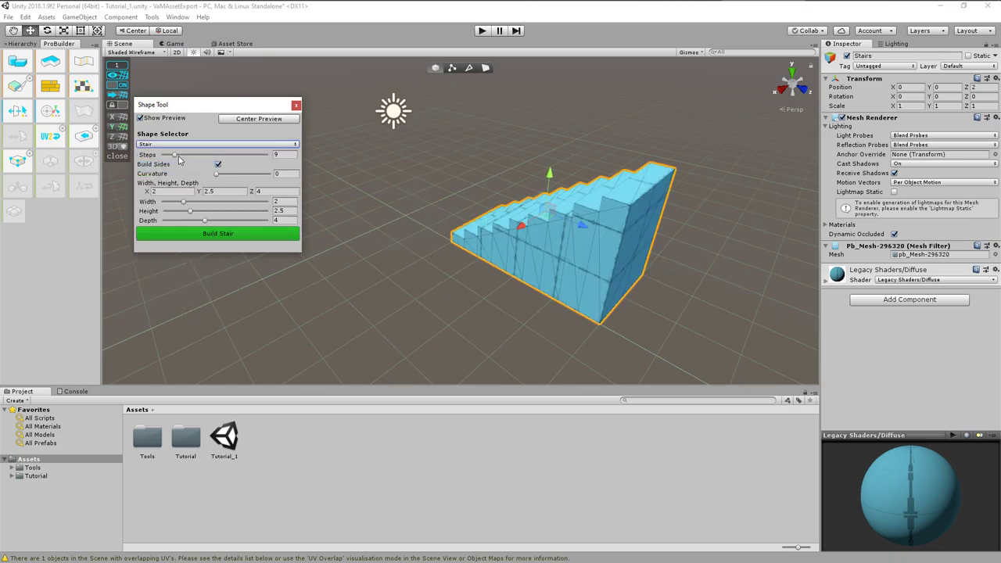
drag(177, 155, 173, 155)
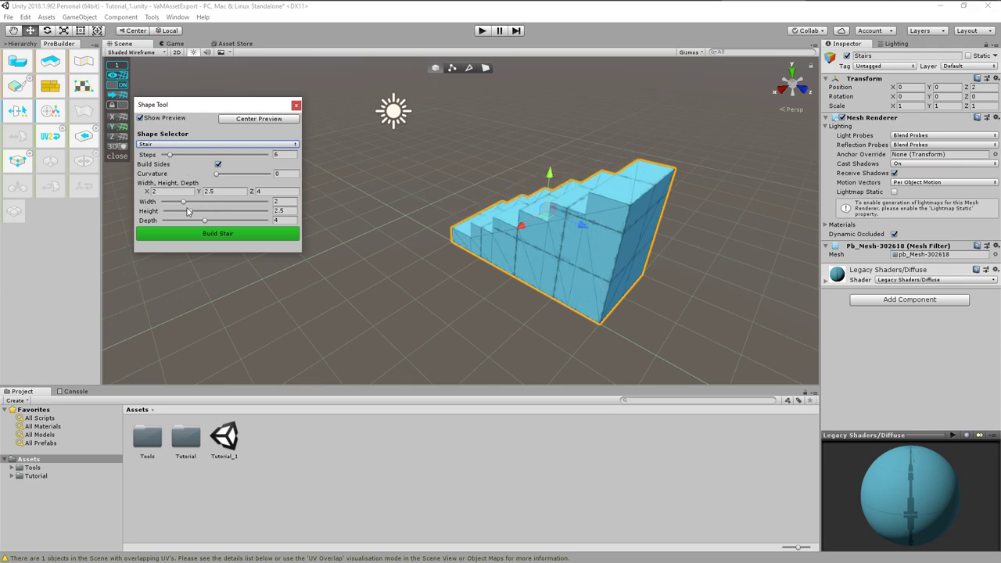
drag(185, 205, 224, 180)
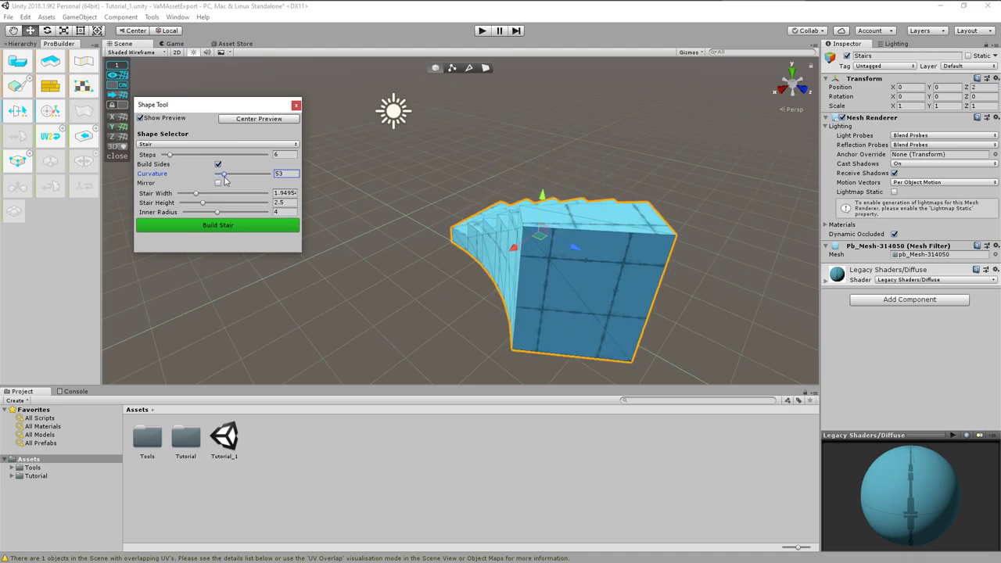
Preview the Door, Cone and Arch primitives one after another in the Shape Tool
click(163, 145)
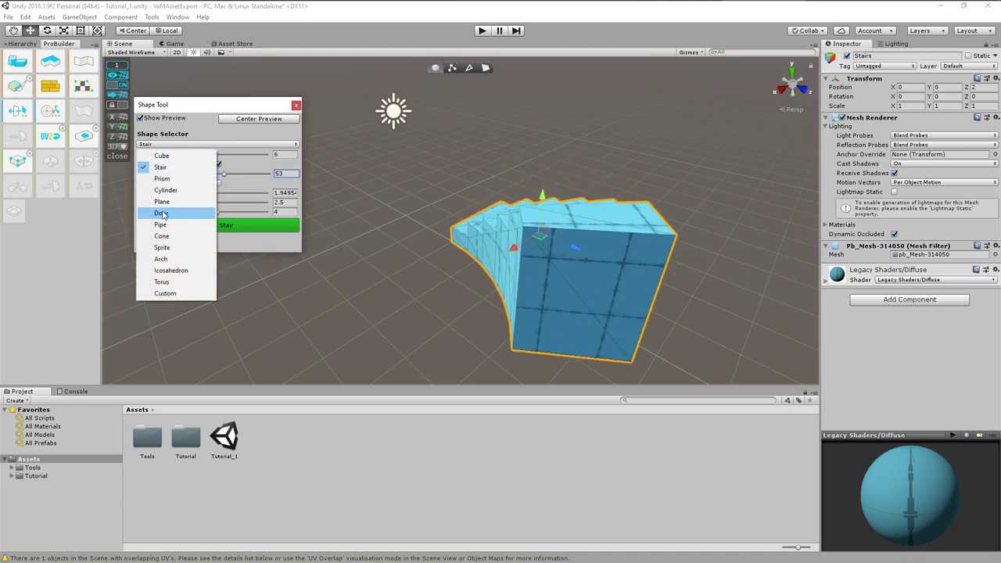
click(168, 213)
click(179, 145)
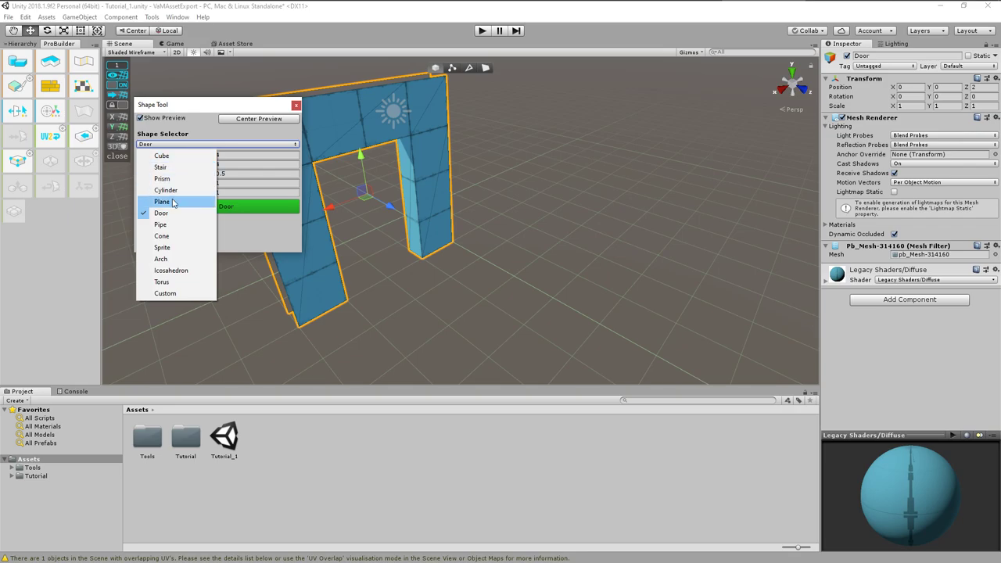
click(168, 237)
click(181, 146)
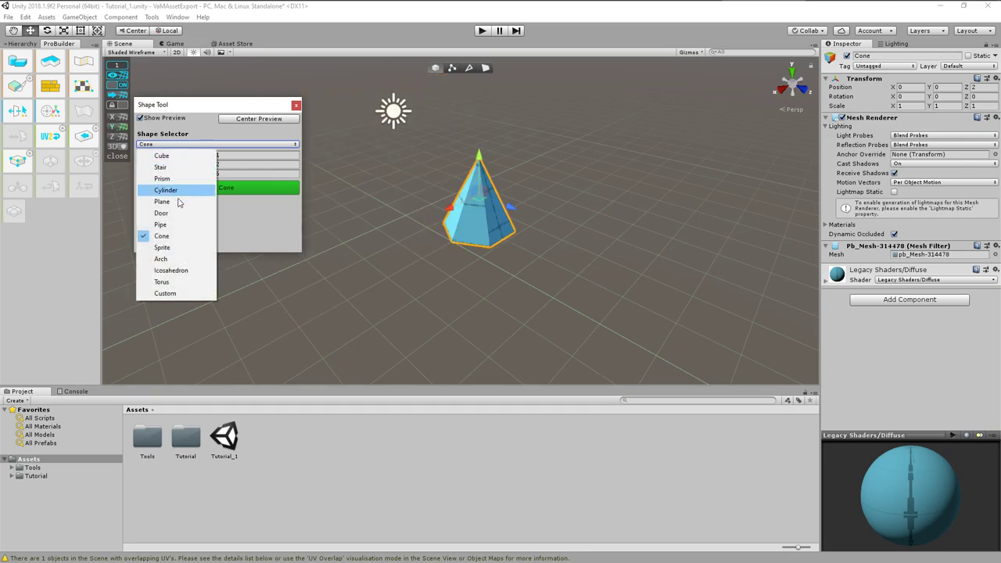
click(174, 258)
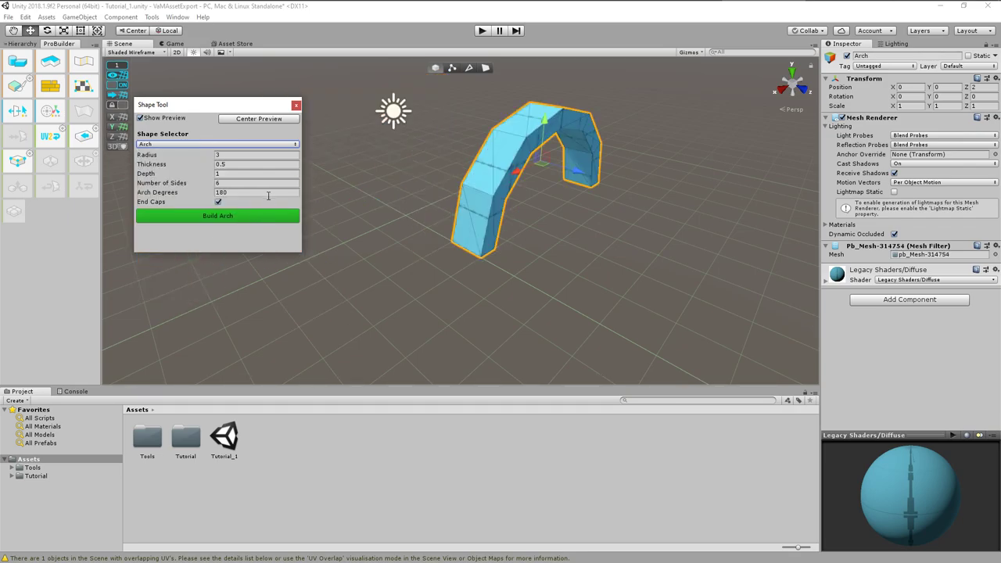
Build a cube shape with dimensions X 8, Y 1 and Z 8, and close the Shape Tool
click(245, 147)
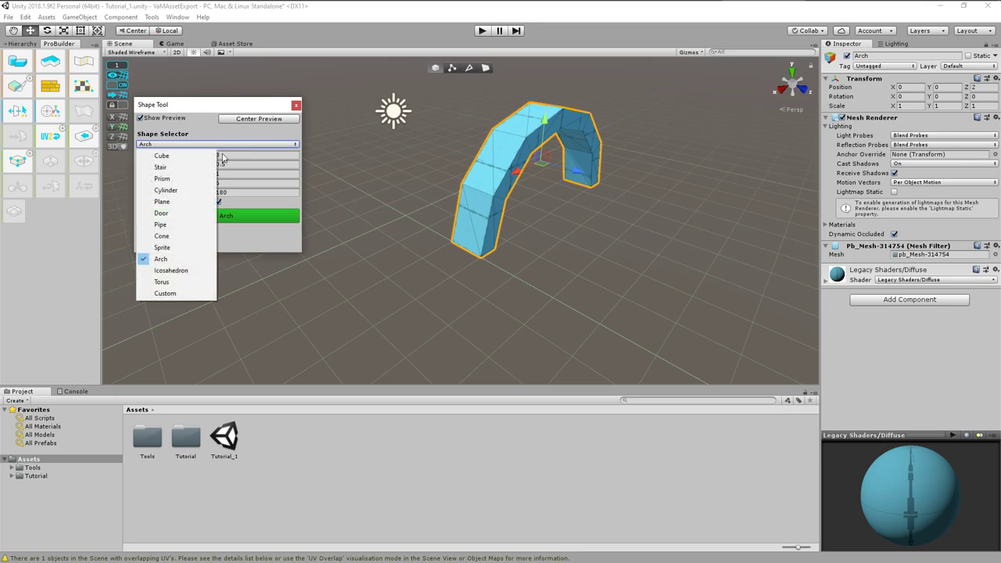
click(164, 154)
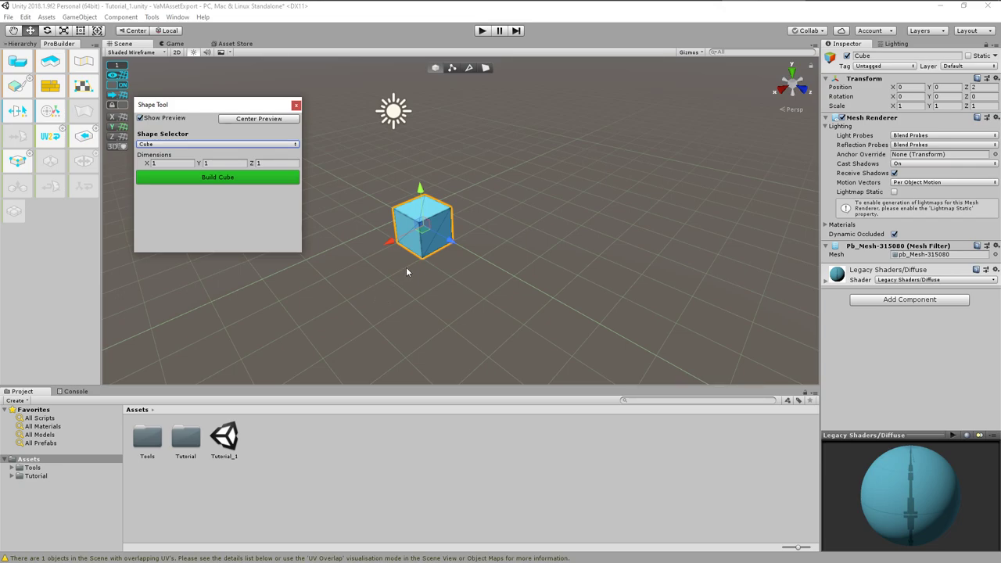
click(169, 162)
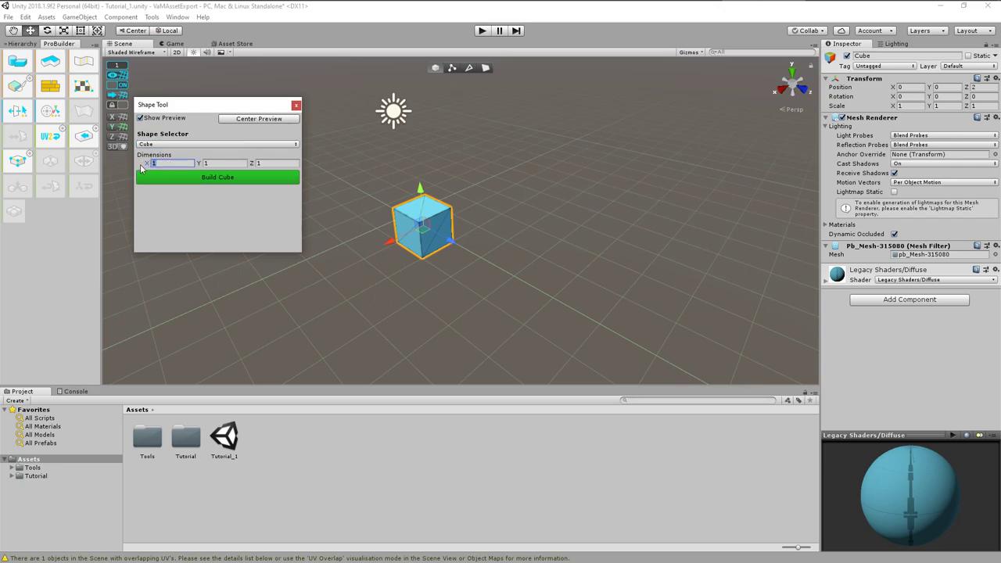
text(8)
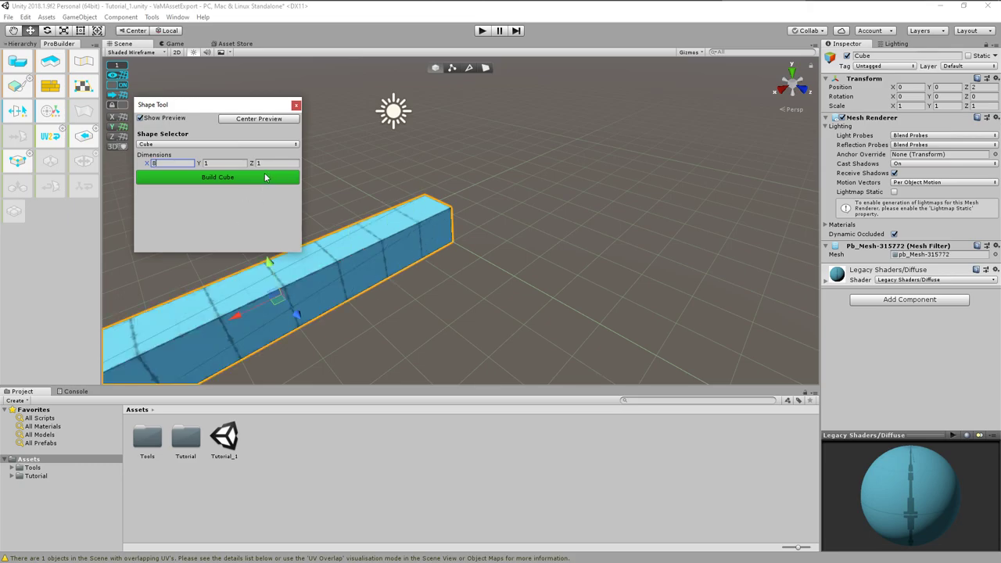
click(268, 163)
text(8)
click(230, 183)
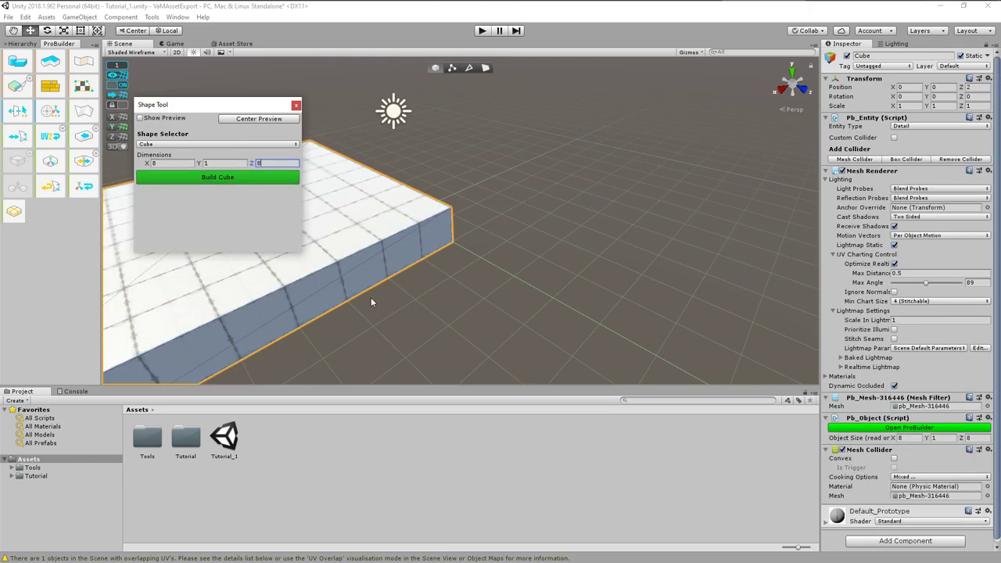
middle_drag(389, 313, 655, 289)
click(296, 104)
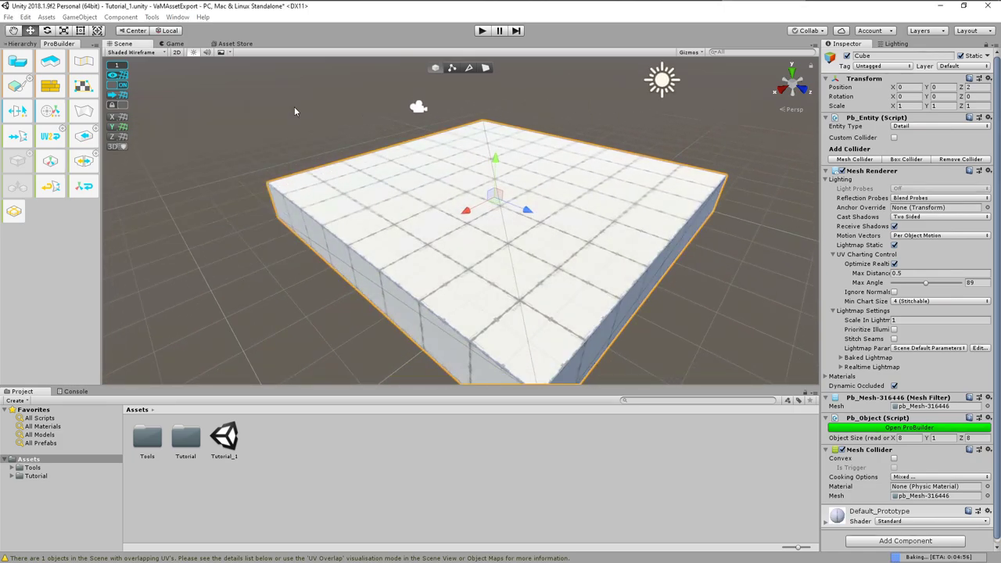
Move the slab along the grid and try rotating it about Y, leaving it at position X 1, Z 1 with zero rotation
middle_drag(473, 301, 409, 266)
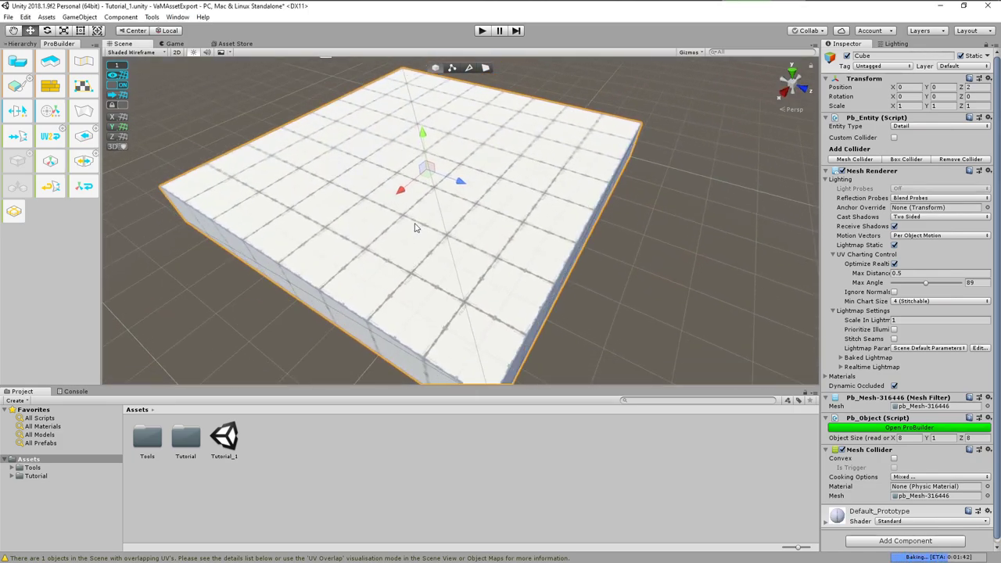
drag(461, 196, 614, 311)
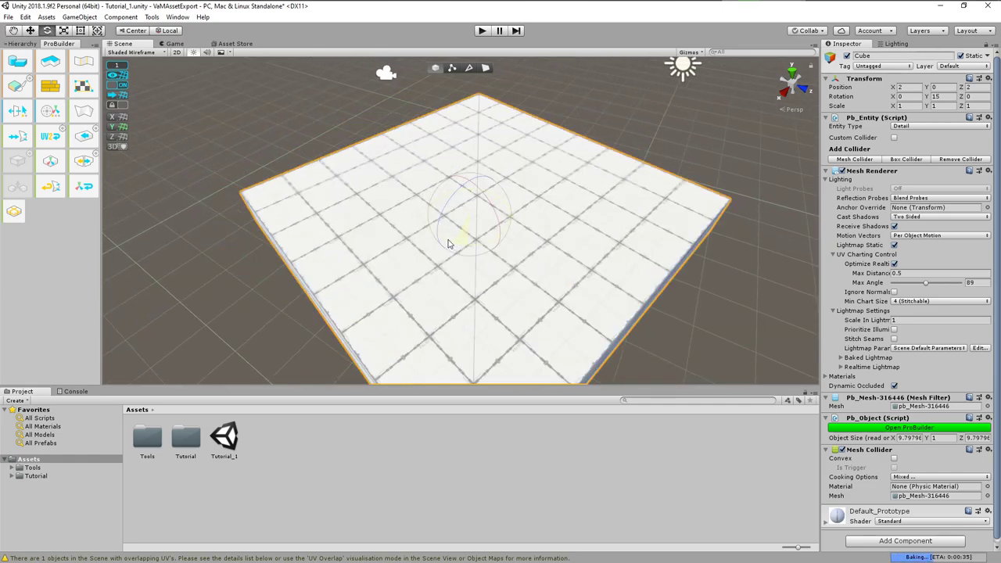
mouse_move(448, 244)
mouse_down()
mouse_move(414, 232)
mouse_move(466, 239)
mouse_up()
Cycle through the Scale, Move and Rotate tools on the slab, ending on the Move tool
key(r)
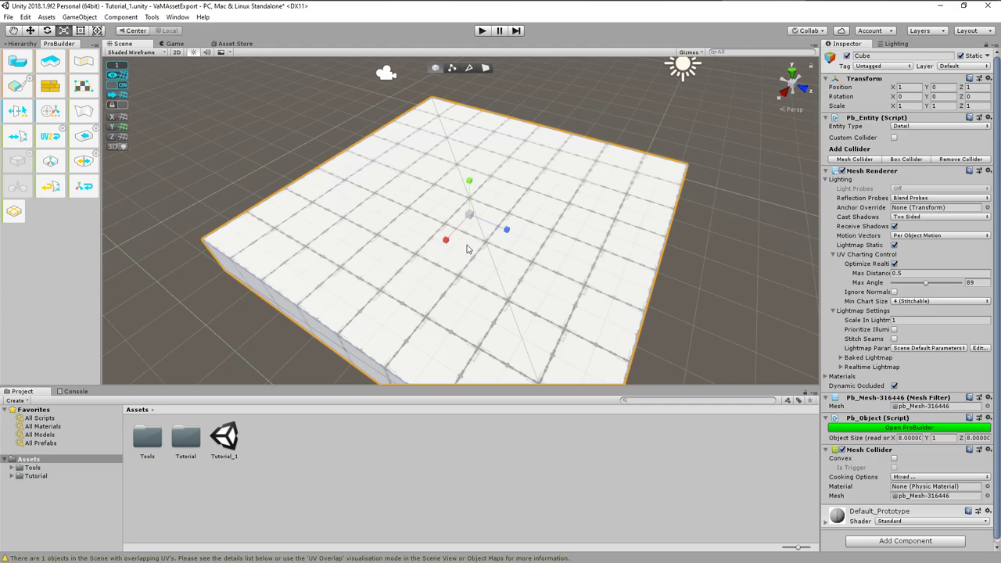
key(w)
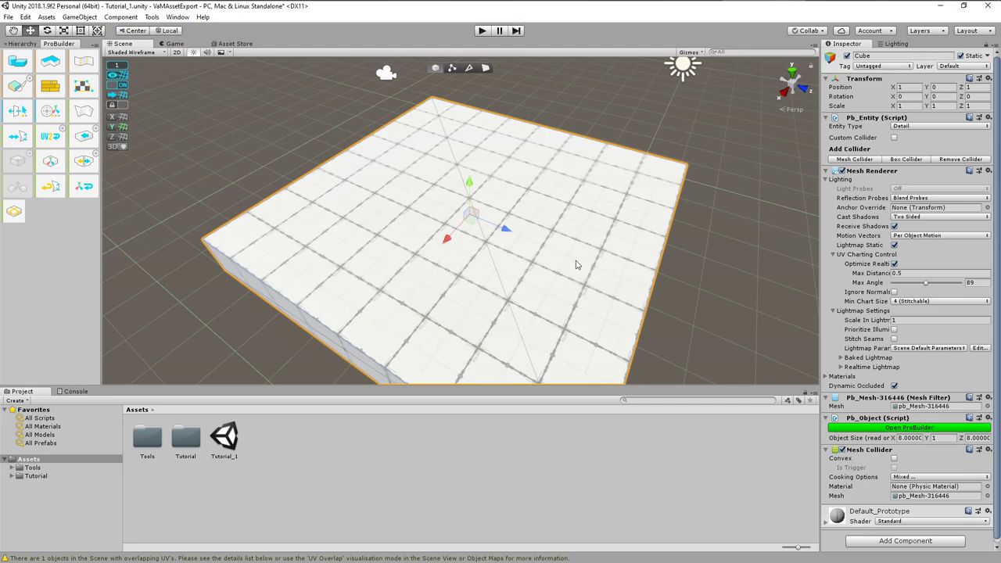
key(e)
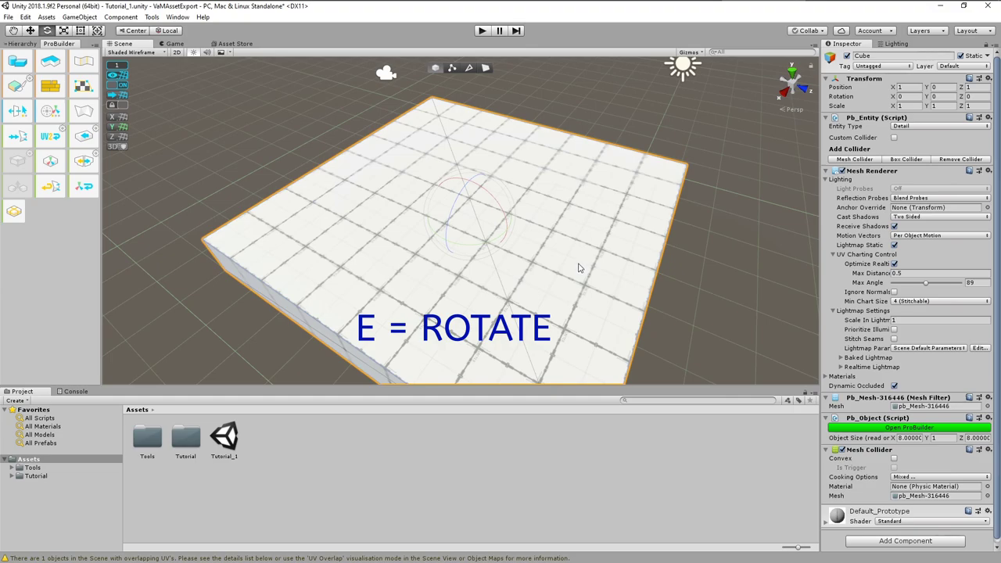
key(r)
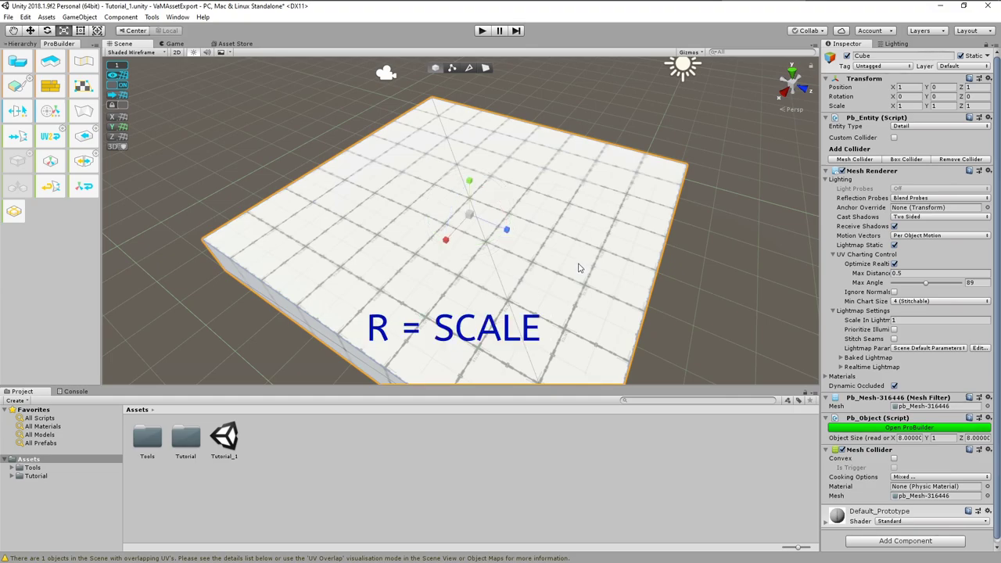
key(w)
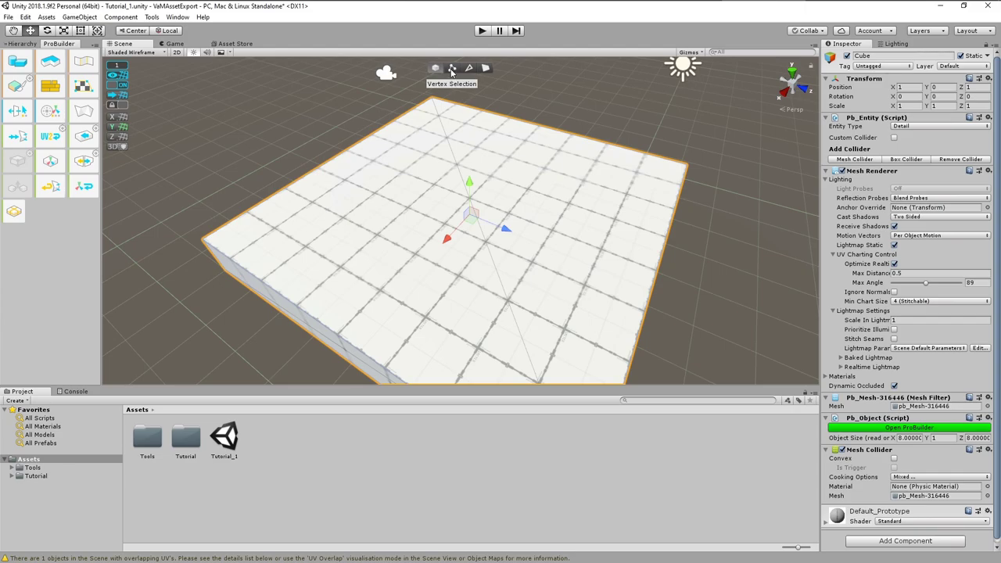
In Vertex Selection mode, add several of the slab's top corner vertices to one selection, and clear the selection
click(452, 71)
alt+drag(492, 231, 541, 326)
click(541, 314)
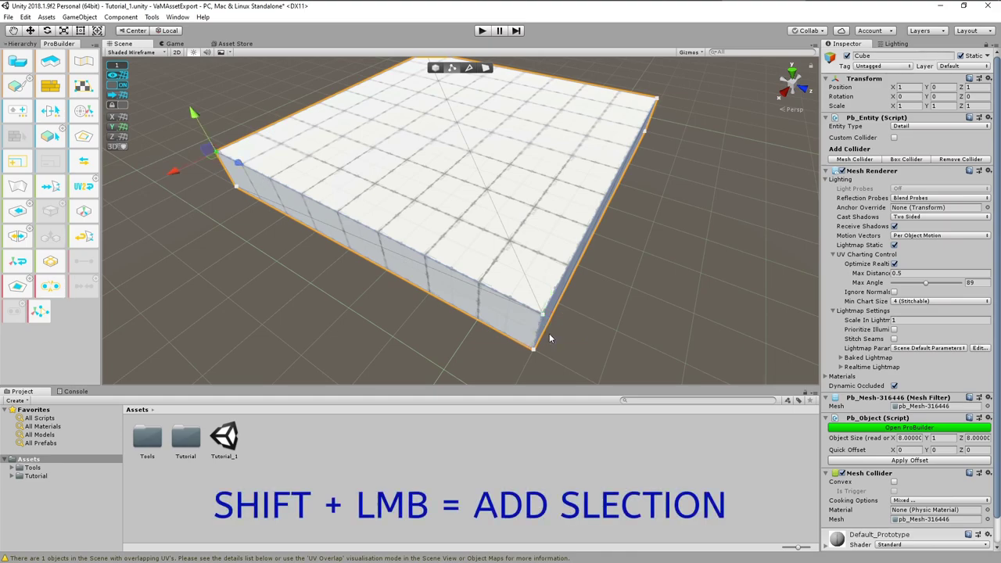
shift+click(542, 314)
shift+click(656, 99)
click(595, 268)
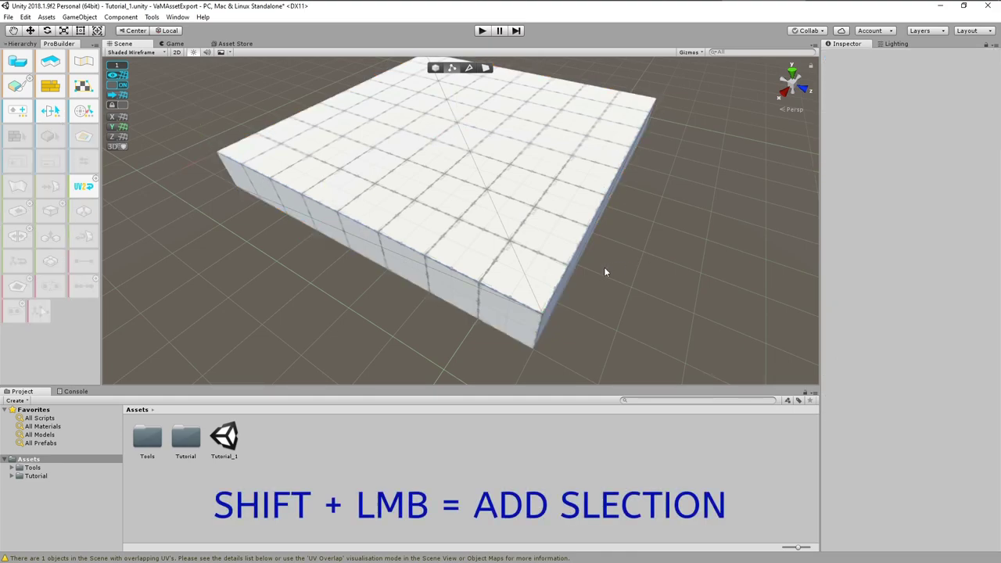
Box-select the vertices at one corner of the slab and all of its vertices, ending with a single corner vertex selected
alt+drag(595, 271, 519, 264)
drag(218, 112, 333, 238)
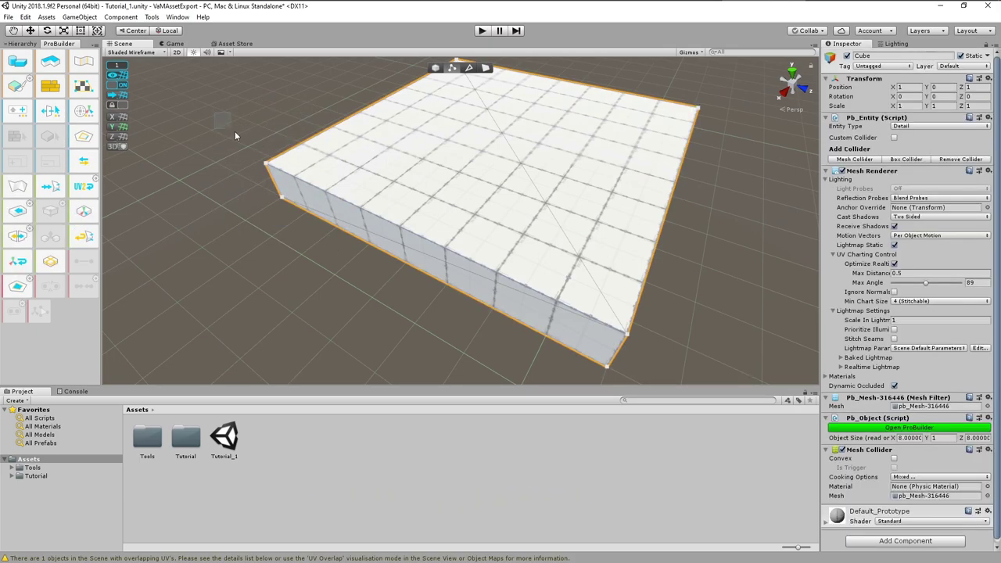
drag(249, 147, 328, 227)
scroll(455, 199, down, 3)
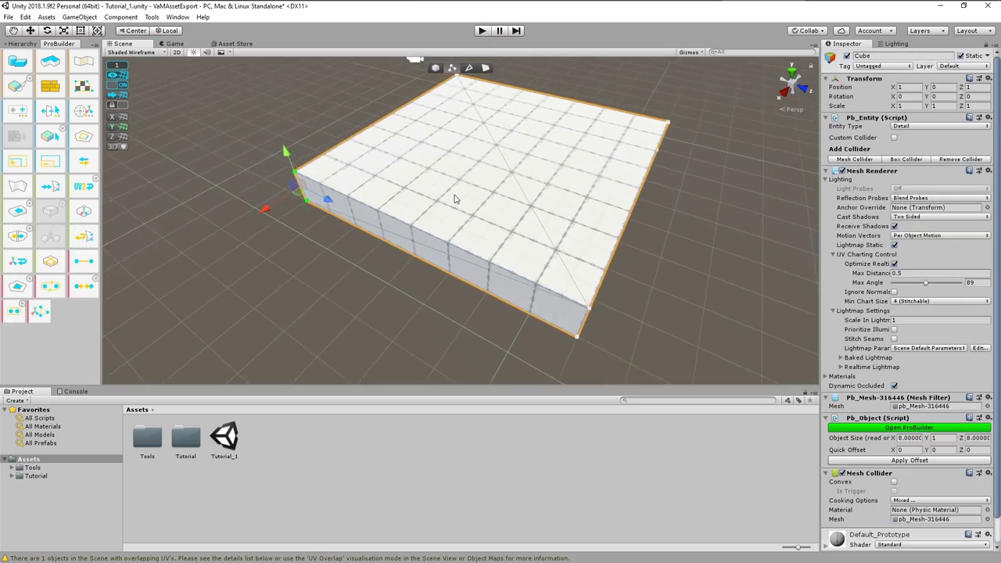
drag(316, 97, 617, 311)
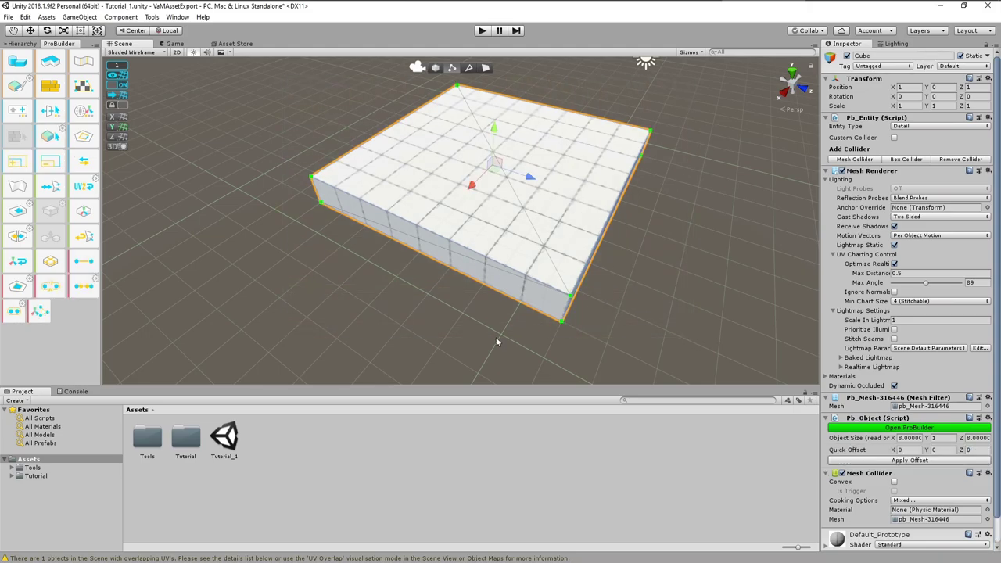
alt+drag(496, 341, 467, 202)
click(415, 146)
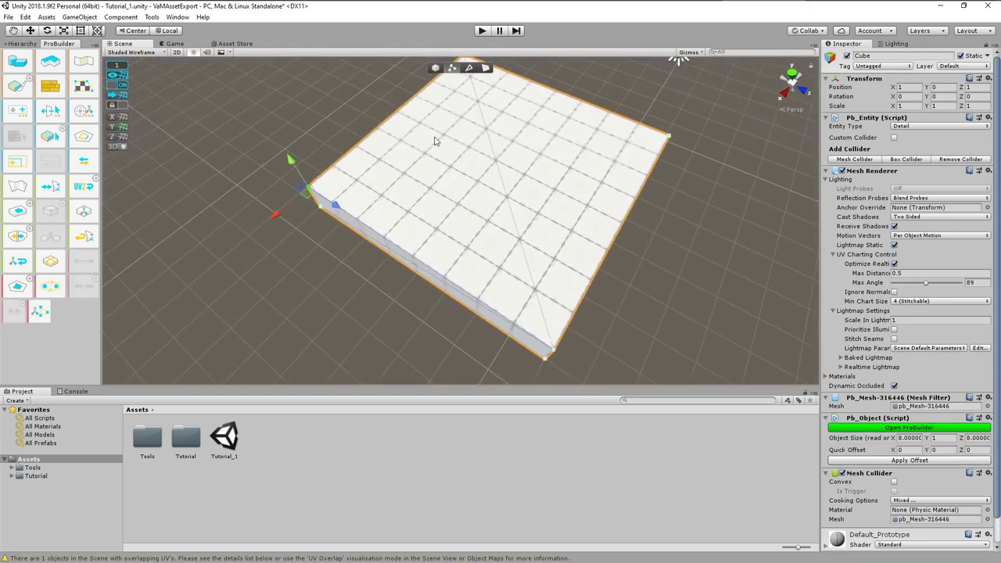
Switch to Edge Selection mode and select two adjacent top edges of the slab together
click(469, 69)
click(431, 271)
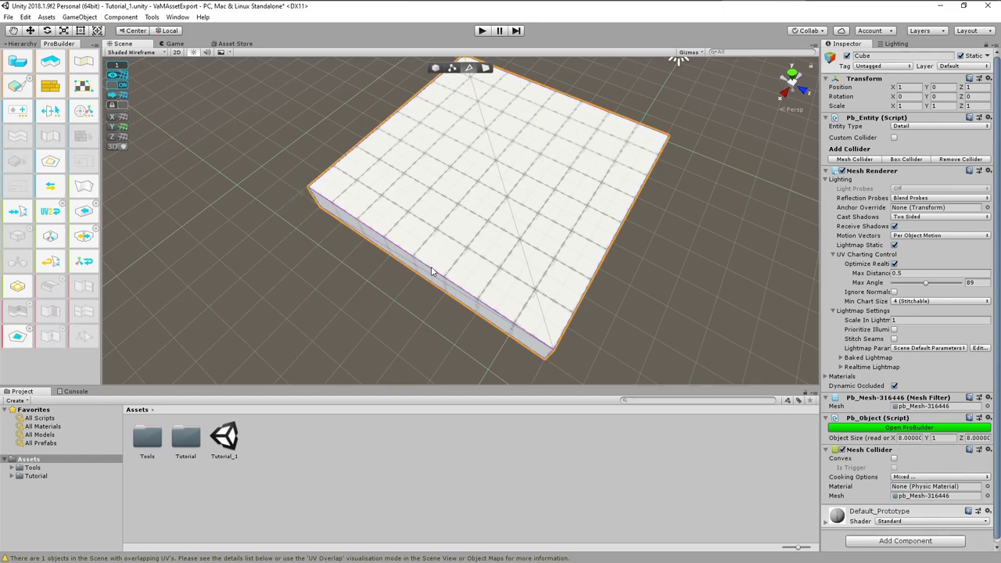
click(594, 274)
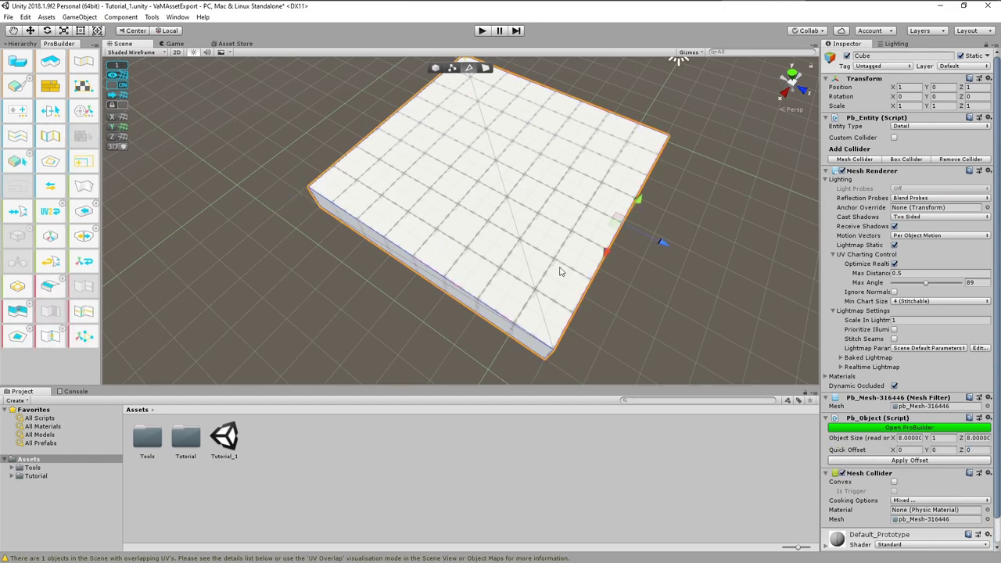
shift+click(474, 301)
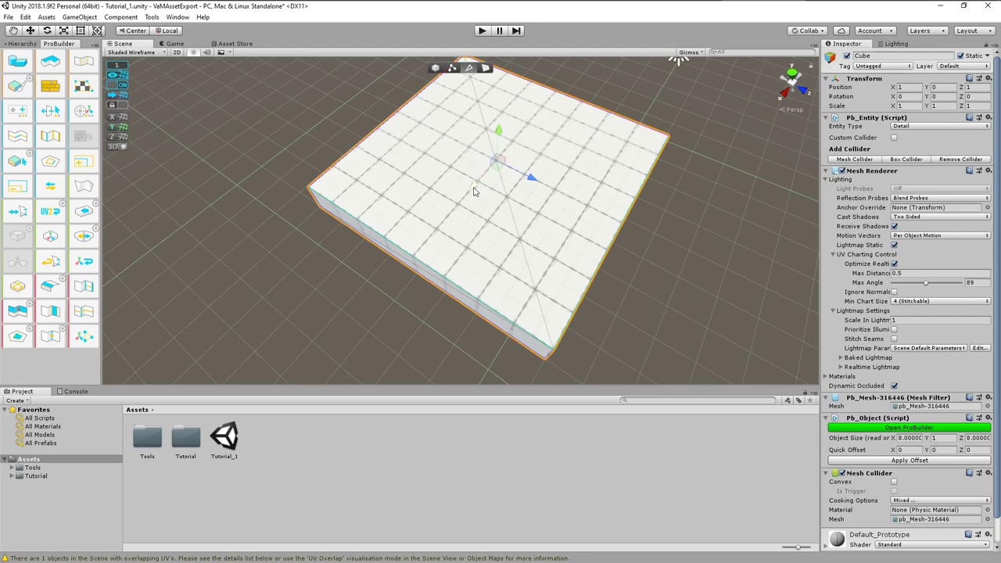
Switch to Face Selection mode and select the slab's top face
drag(479, 184, 440, 227)
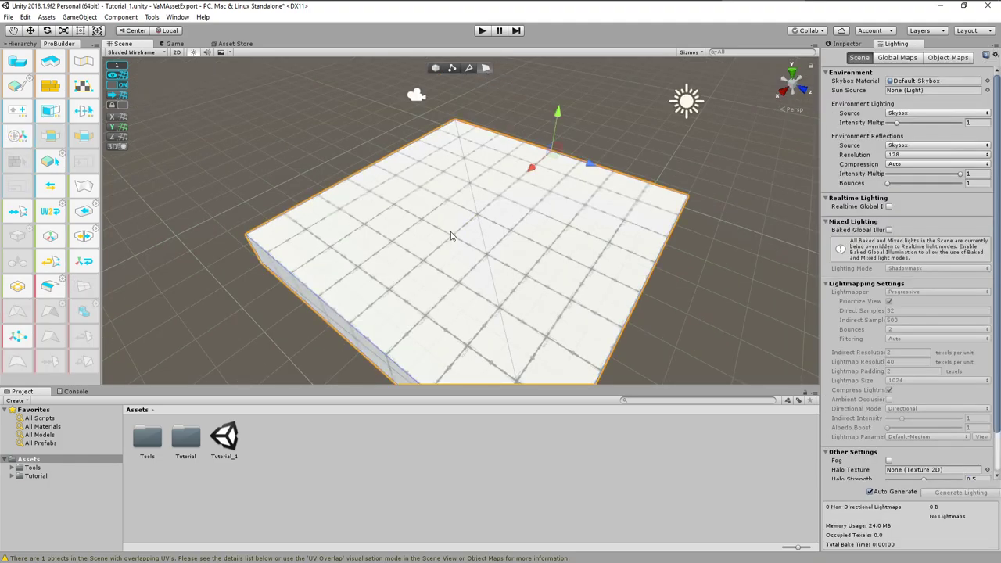
click(455, 233)
middle_drag(578, 276, 560, 227)
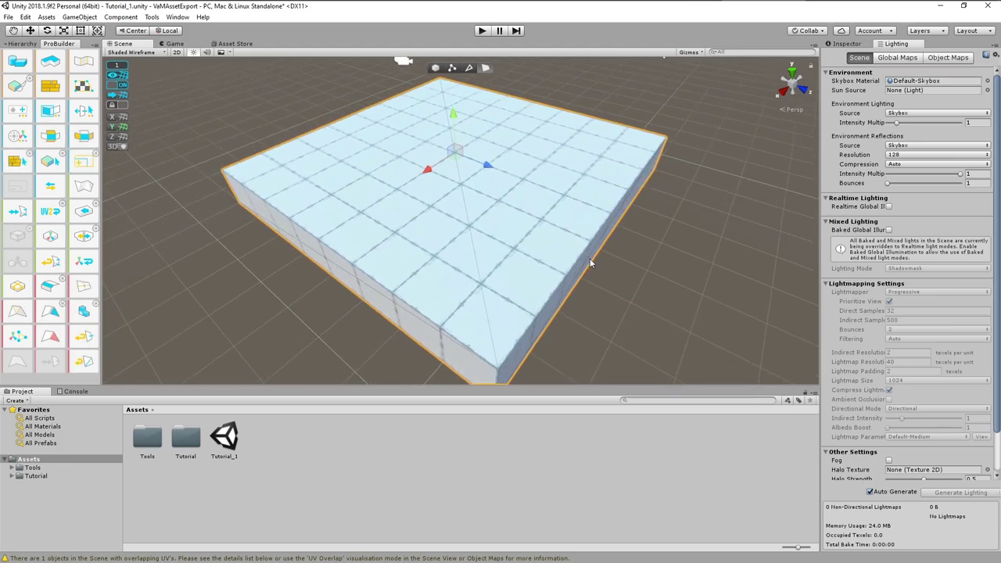
Select one of the slab's side faces and its top face in turn, and clear the selection
click(365, 284)
drag(286, 282, 196, 326)
scroll(195, 328, down, 4)
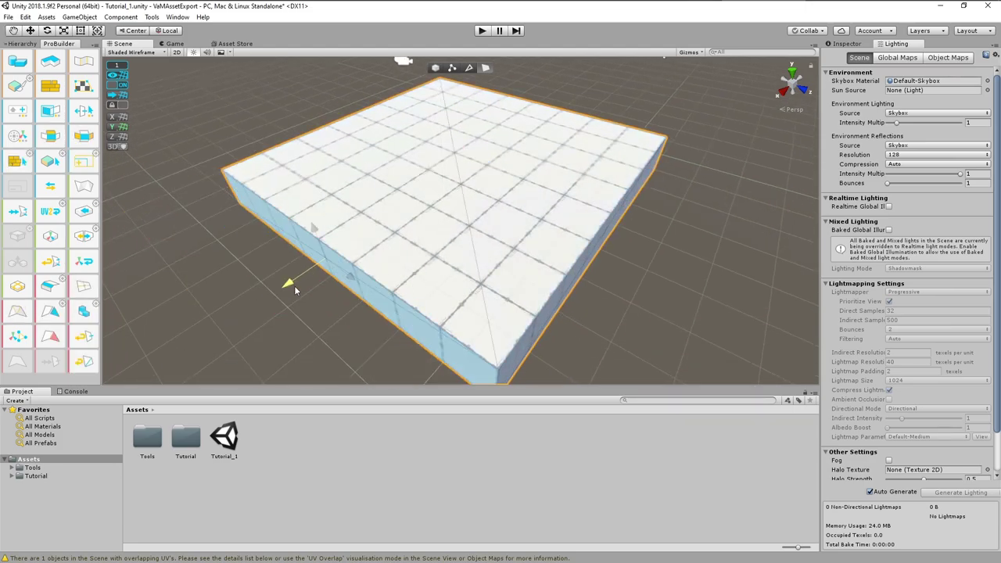
click(516, 251)
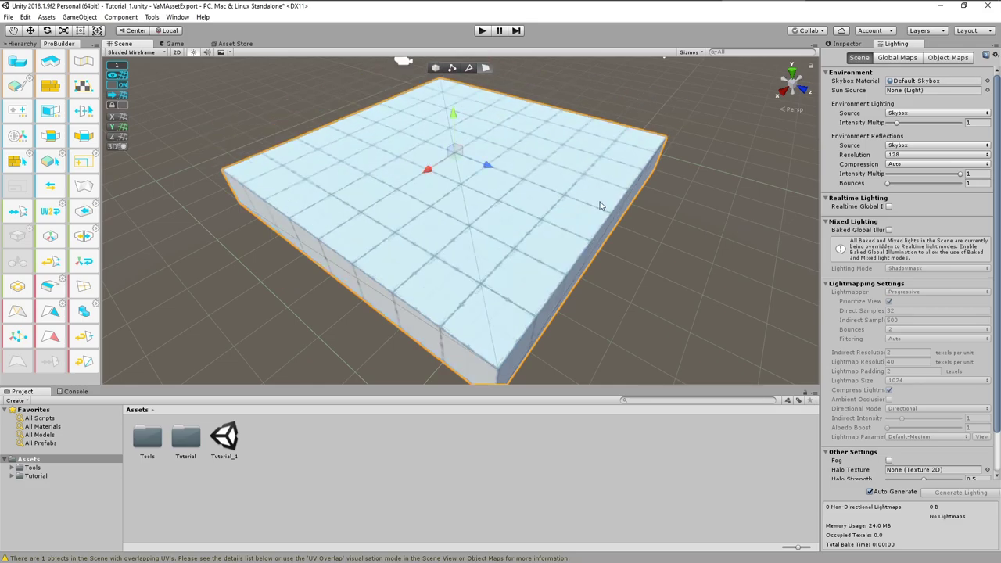
click(309, 291)
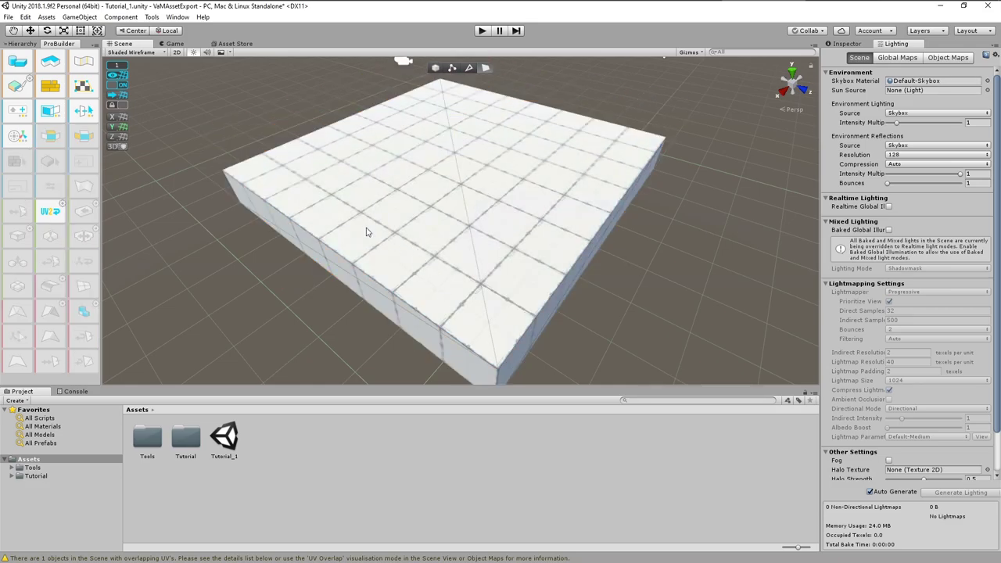
Draw a closed L-shaped poly shape spanning 6 by 6 units on top of the slab and extrude it 1 unit high
middle_drag(367, 228, 415, 269)
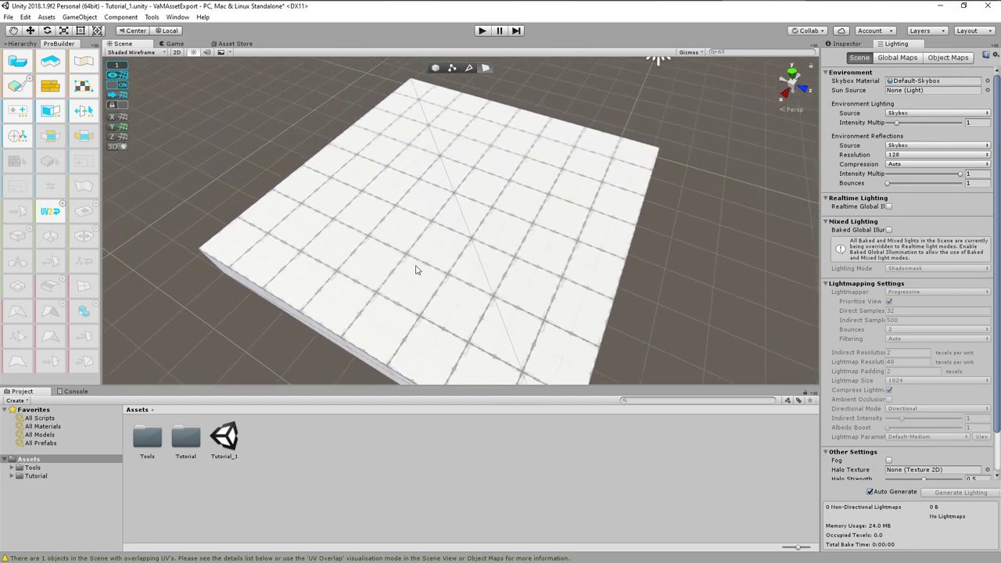
click(54, 64)
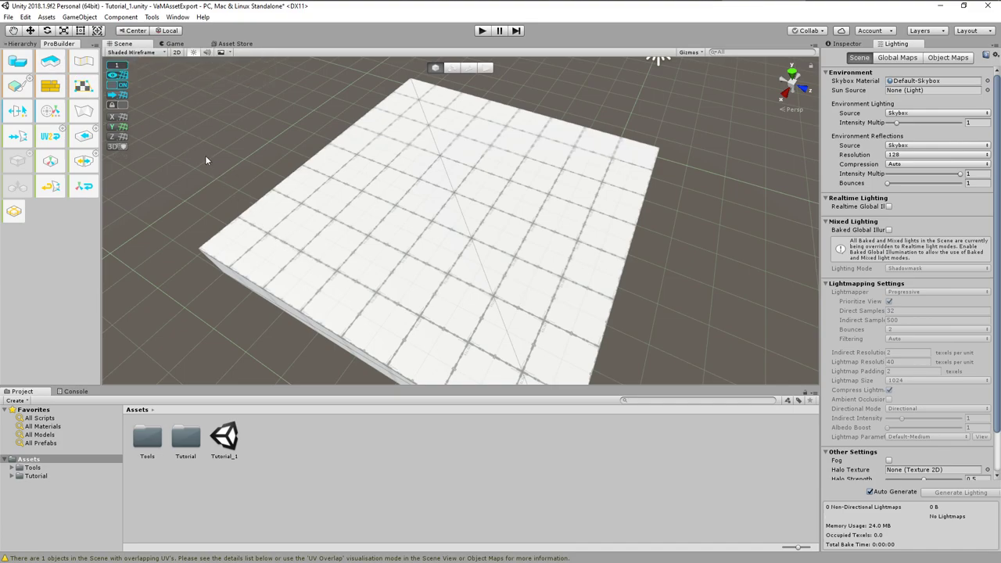
click(269, 233)
click(419, 101)
click(538, 135)
click(492, 208)
click(578, 239)
click(522, 371)
click(269, 233)
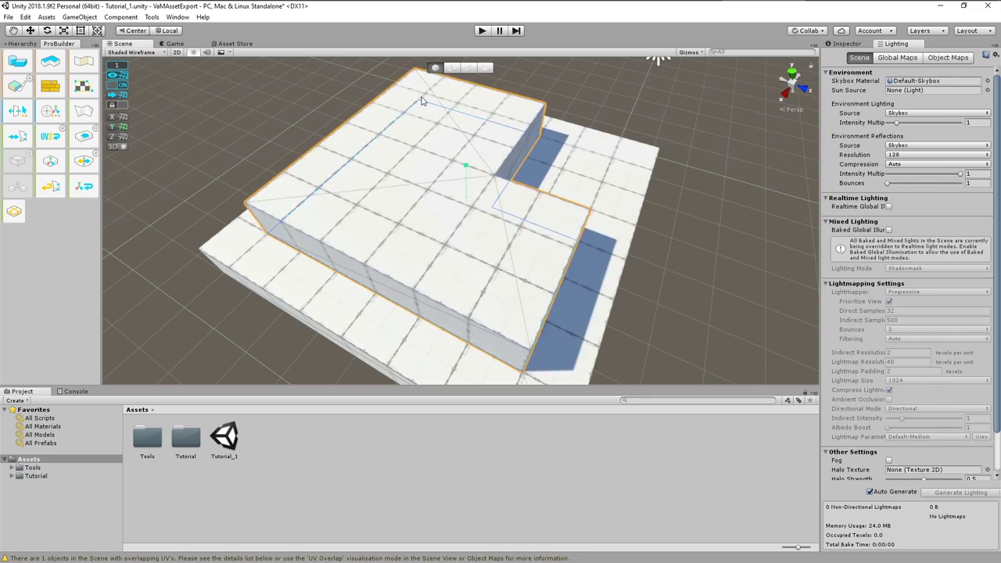
Try to draw a second poly shape on the grid beside the slab, and delete it
alt+drag(521, 302, 374, 224)
middle_drag(384, 225, 397, 243)
right_drag(397, 244, 650, 305)
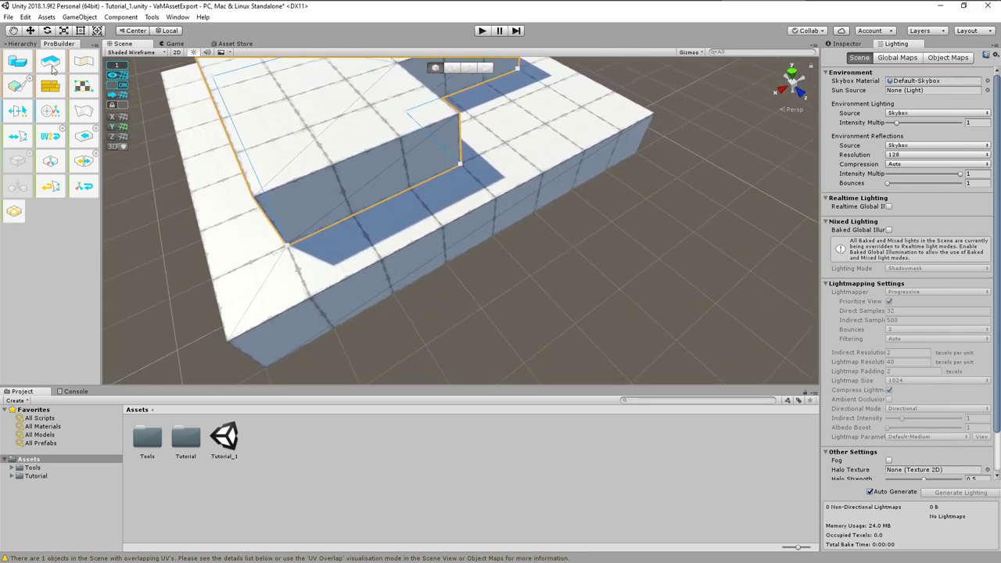
click(50, 63)
click(619, 288)
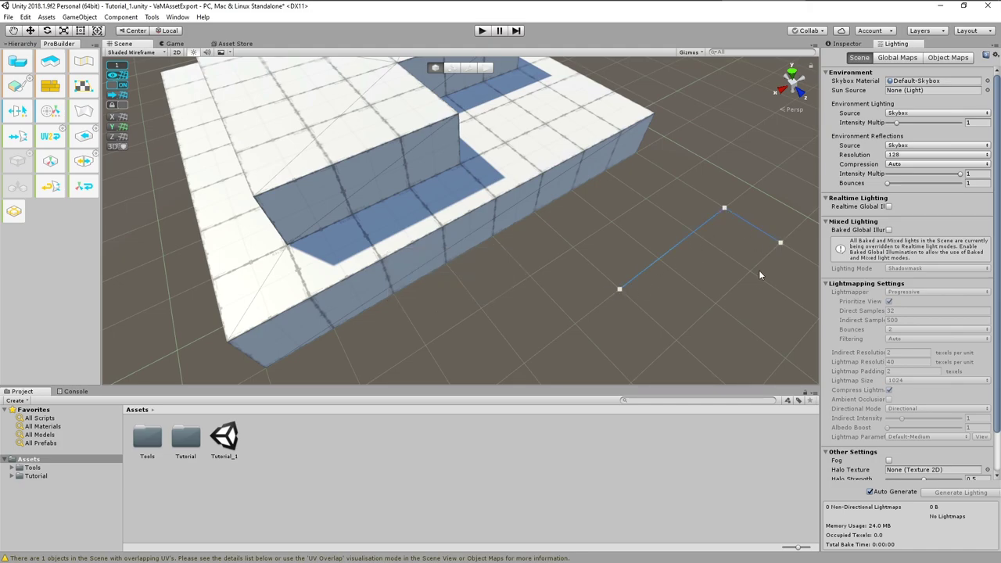
click(620, 289)
click(707, 306)
middle_drag(708, 306, 516, 209)
key(Delete)
Select the L-shaped object on the slab and rename it as Walls
middle_drag(496, 298, 696, 403)
middle_drag(509, 261, 559, 281)
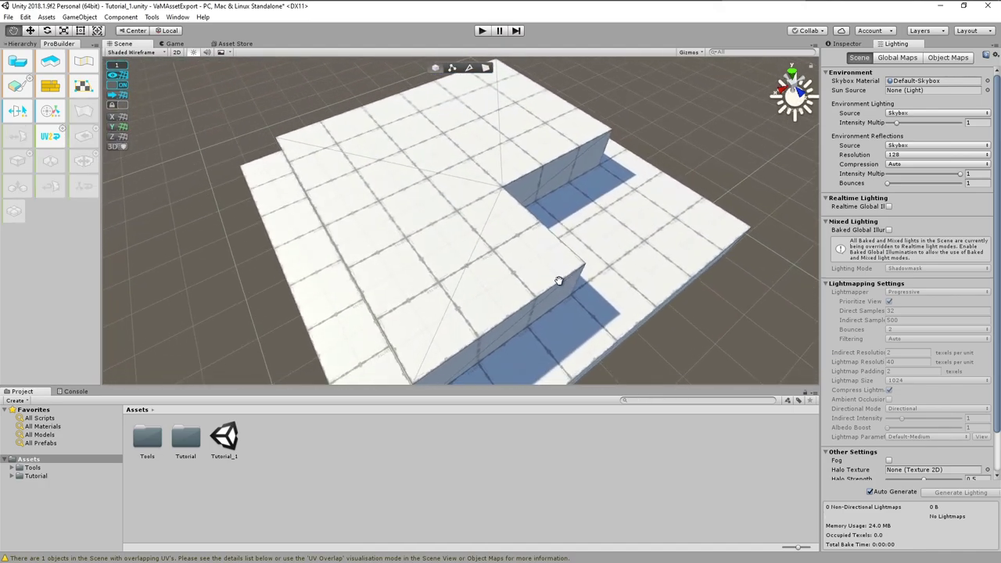
alt+drag(558, 280, 556, 272)
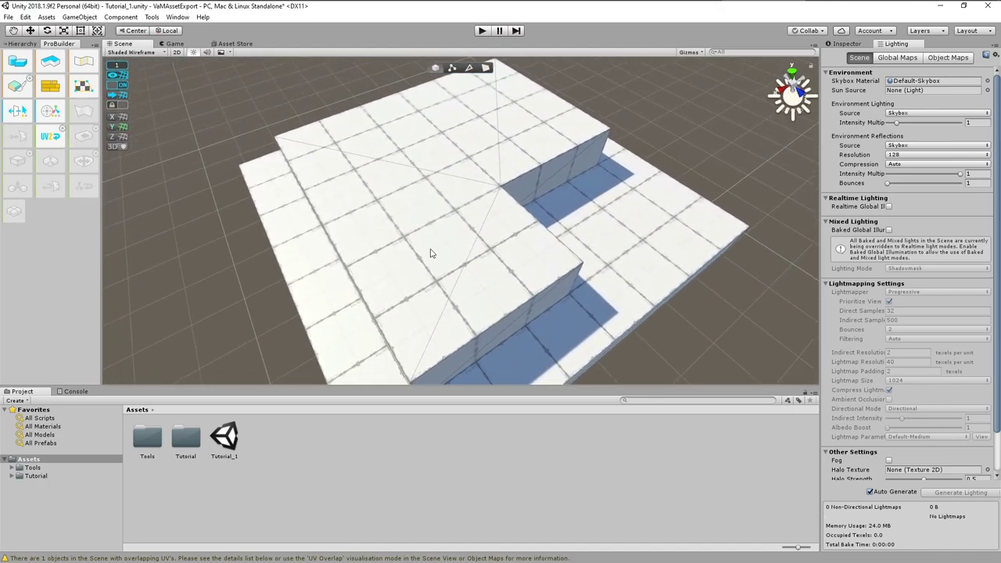
click(494, 259)
click(22, 44)
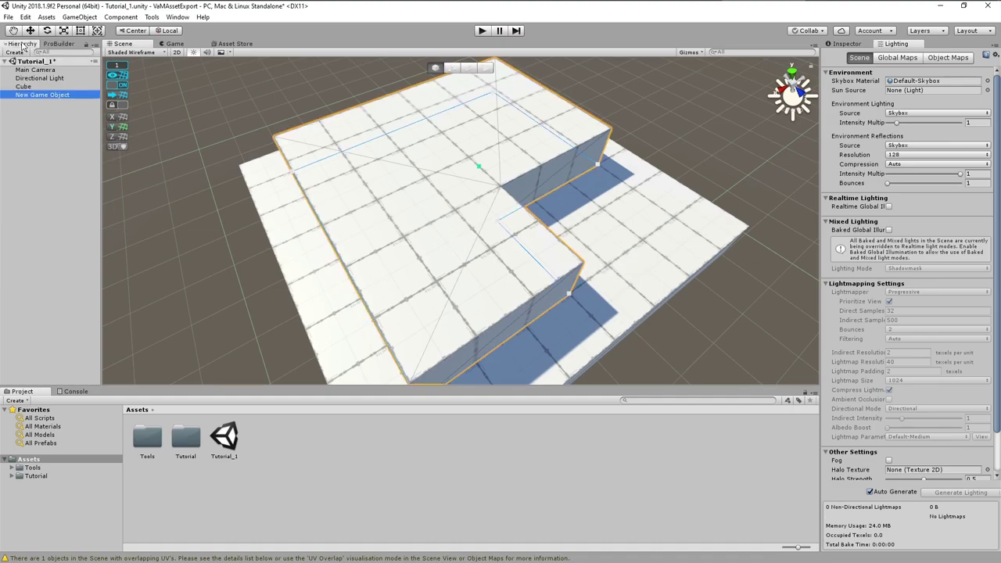
click(44, 95)
text(Walls)
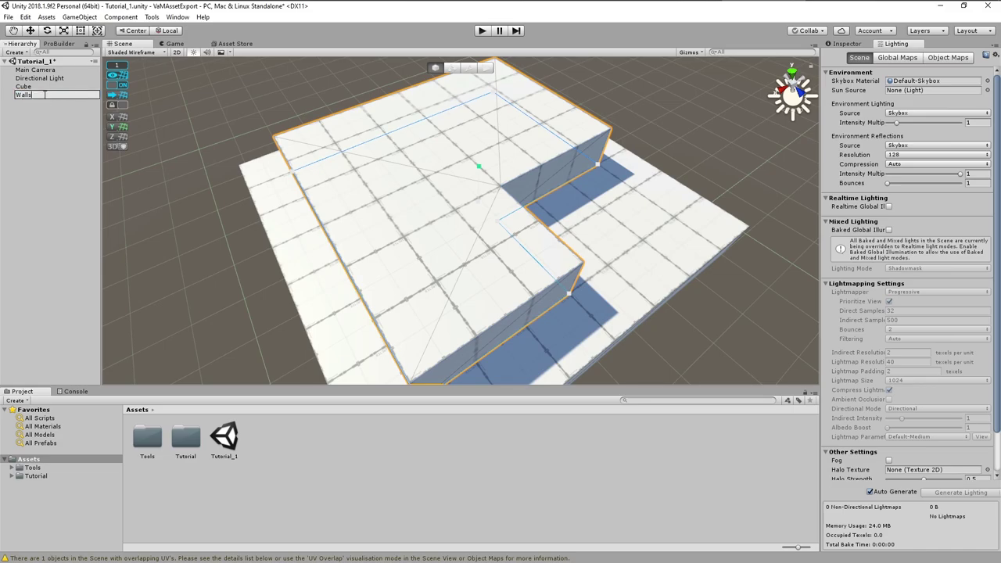
key(Return)
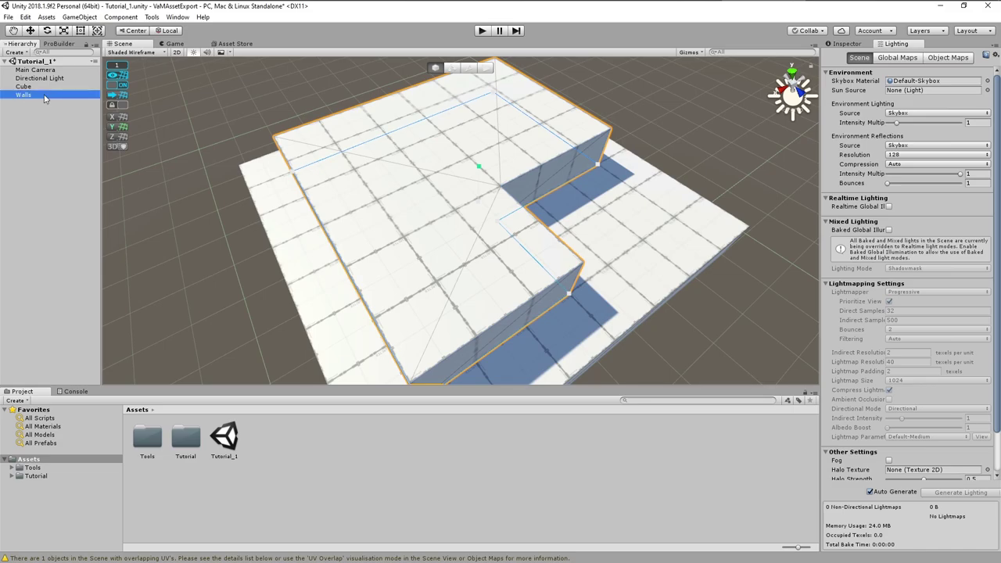
Rename the slab object as Ground and deactivate it in the scene
click(648, 226)
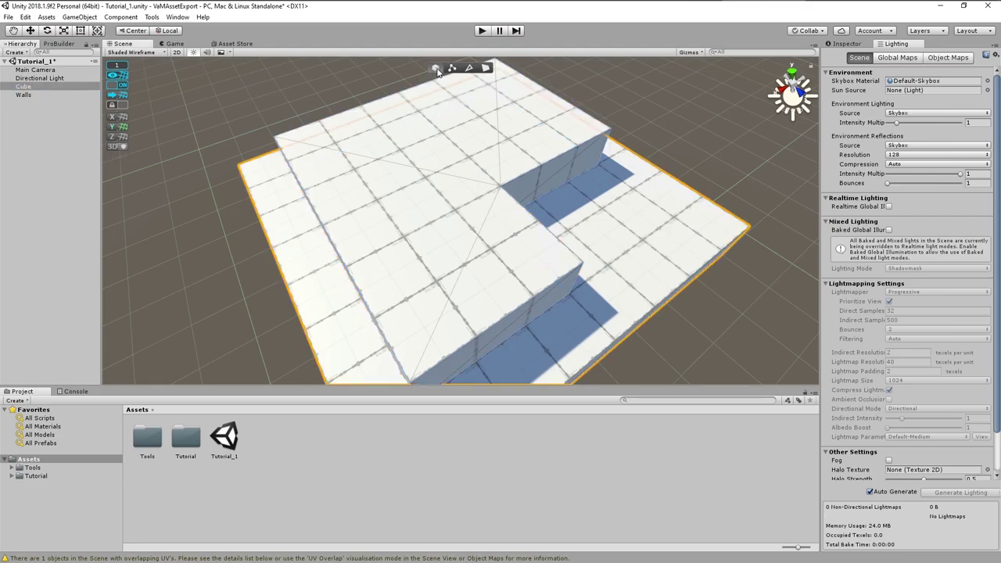
click(25, 86)
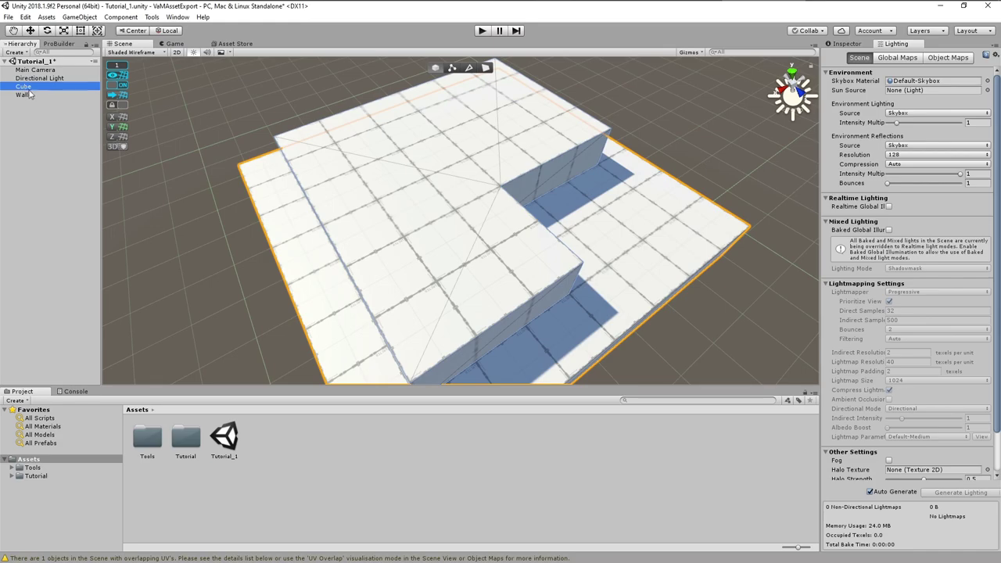
text(G)
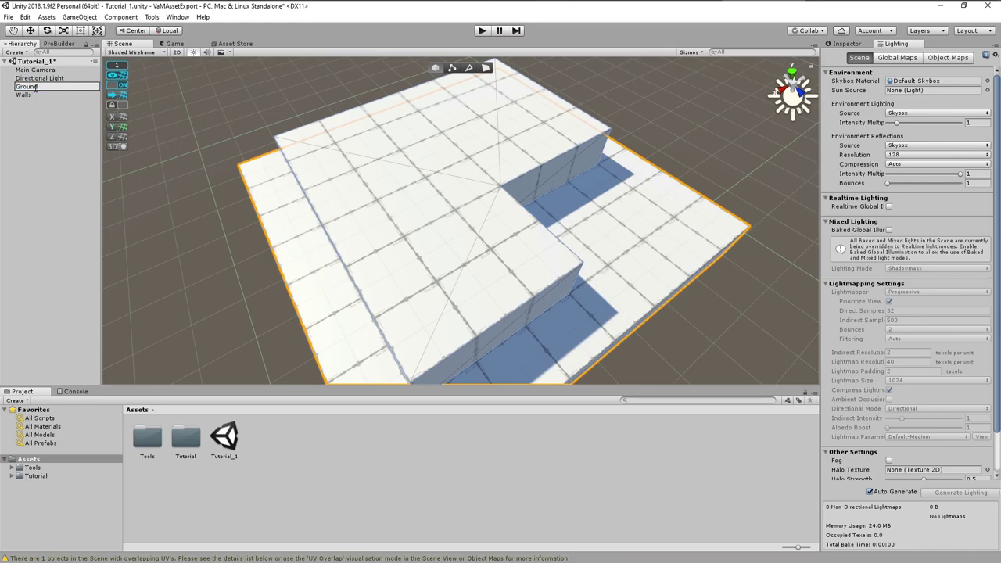
text(round)
key(Return)
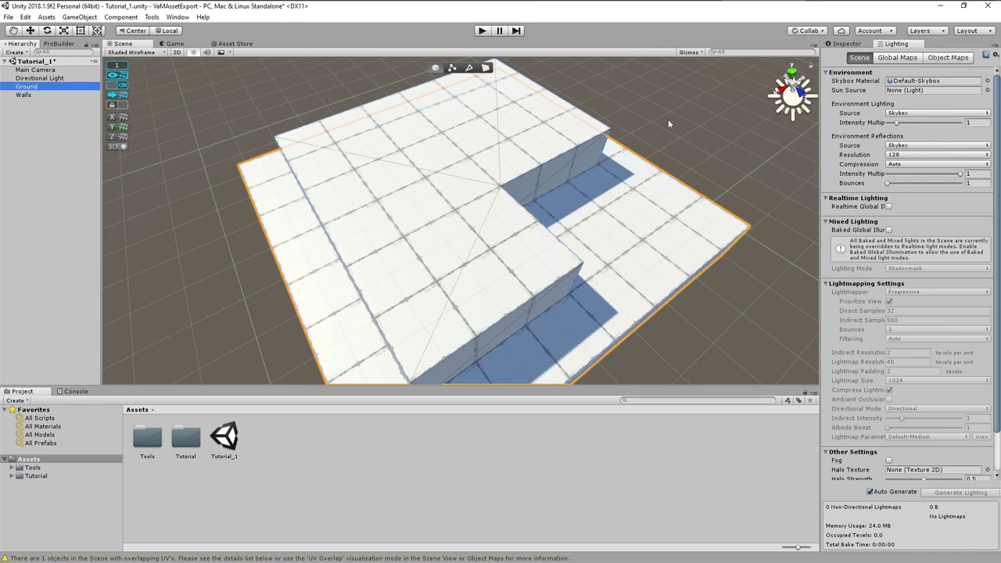
click(847, 43)
click(847, 56)
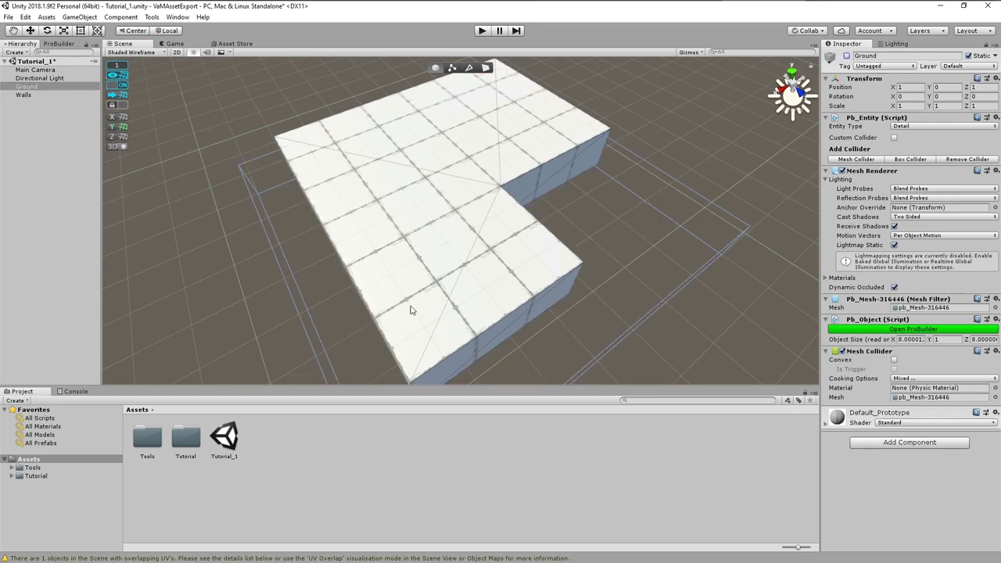
Select the top face of the Walls object and add its underside face to the selection
right_drag(404, 292, 584, 343)
click(64, 43)
key(f)
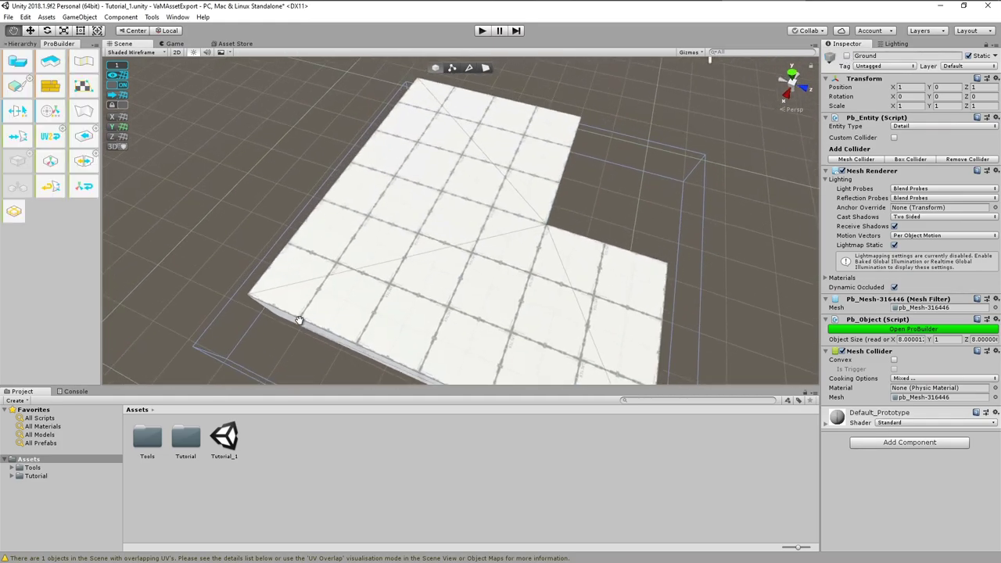
click(429, 227)
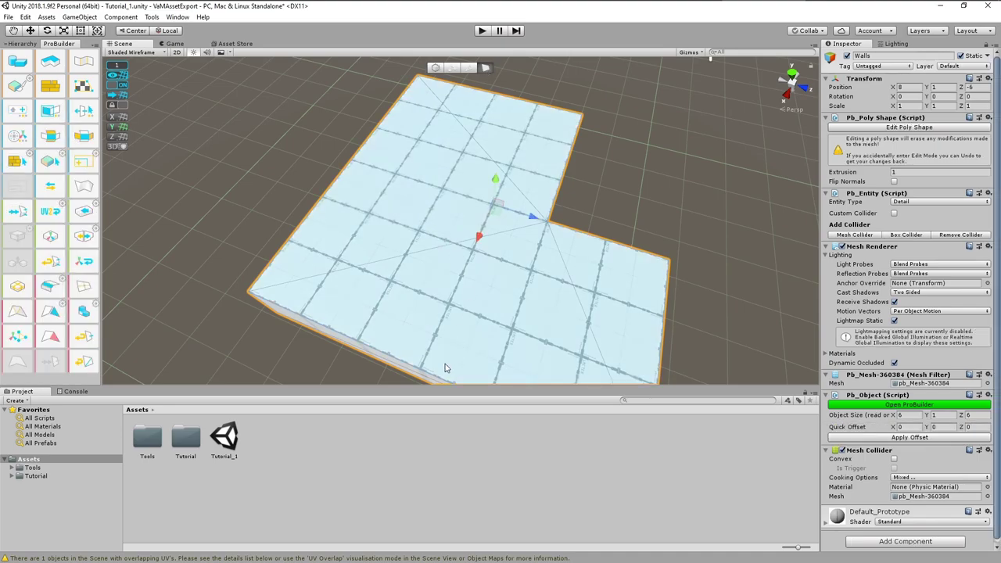
alt+drag(447, 368, 437, 159)
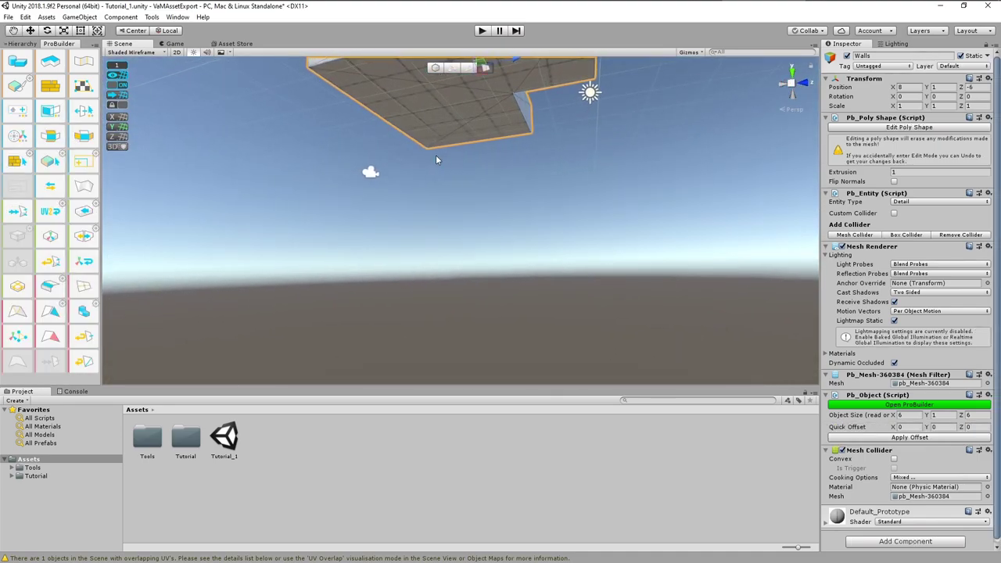
click(423, 99)
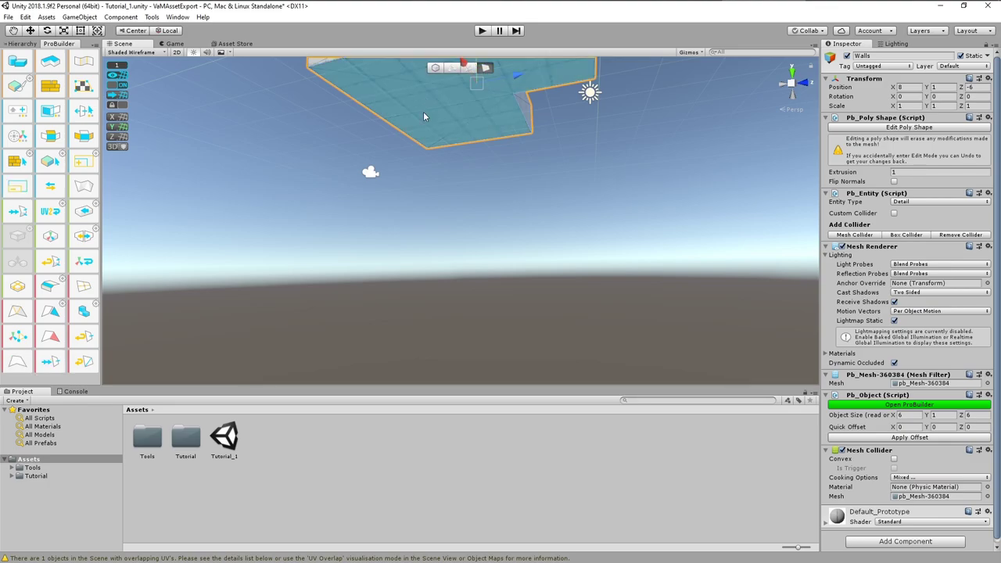
Inset the selected top and bottom faces of Walls by scaling them inward along both horizontal axes, and clear the selection
alt+drag(460, 188, 428, 330)
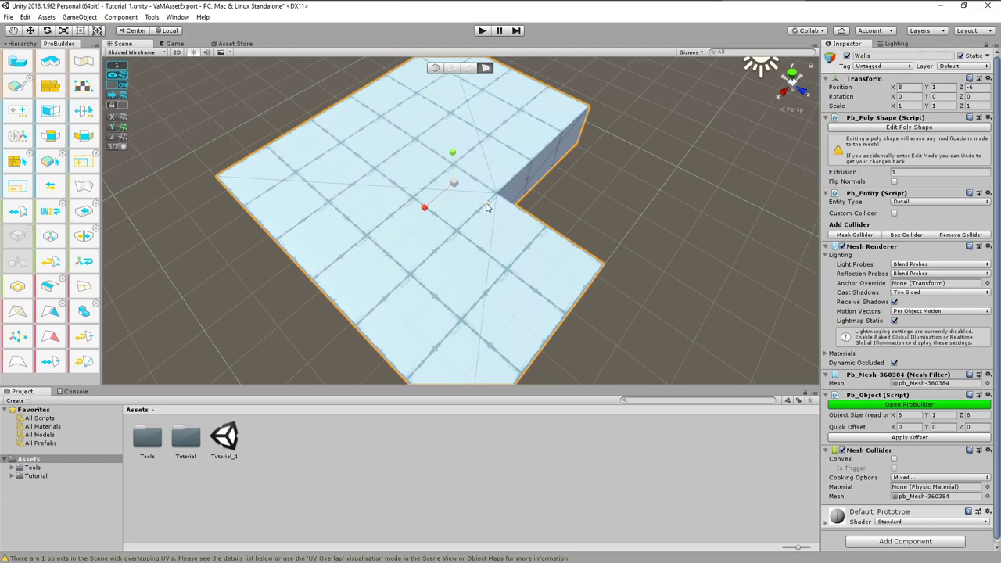
shift+drag(486, 204, 471, 196)
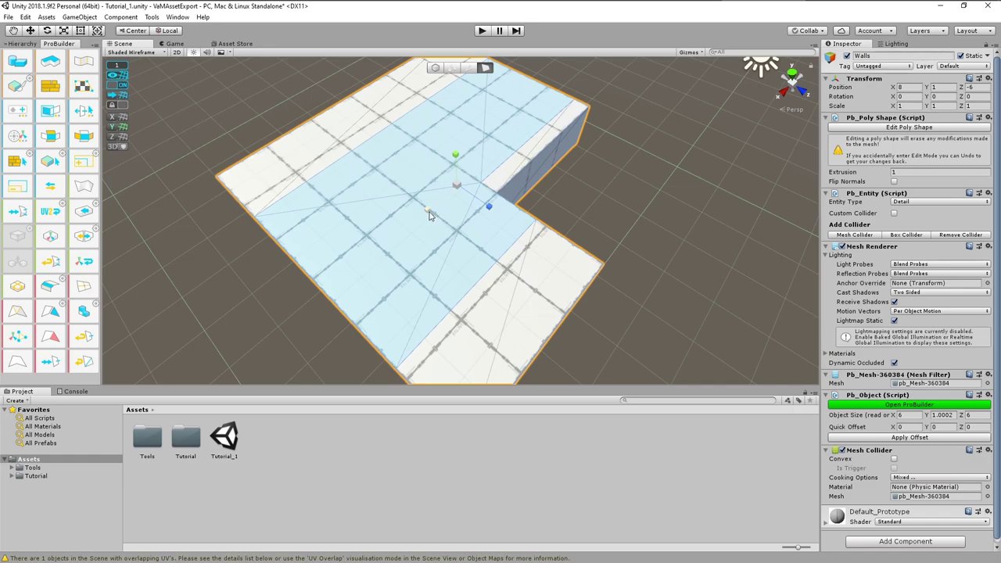
drag(428, 211, 437, 204)
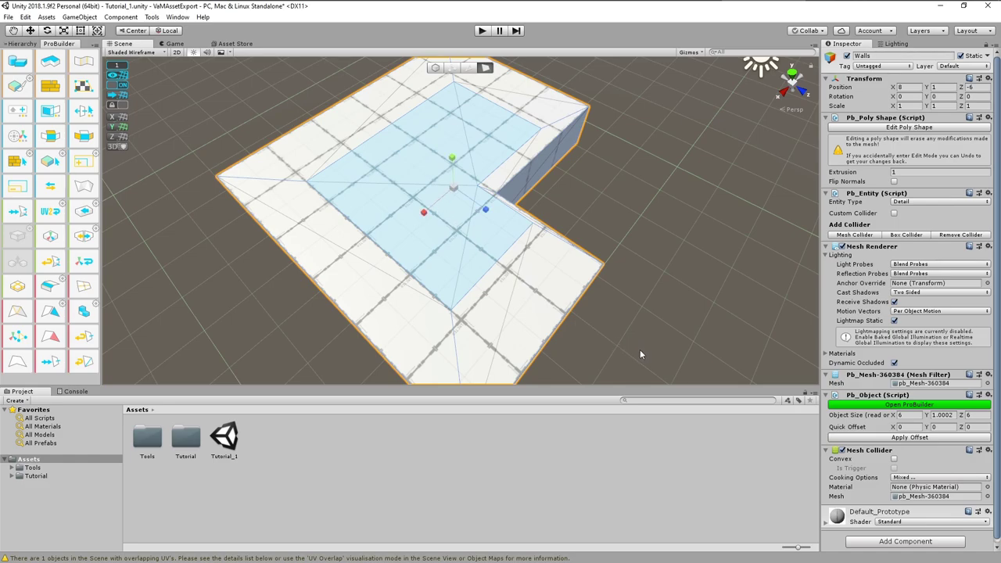
click(630, 353)
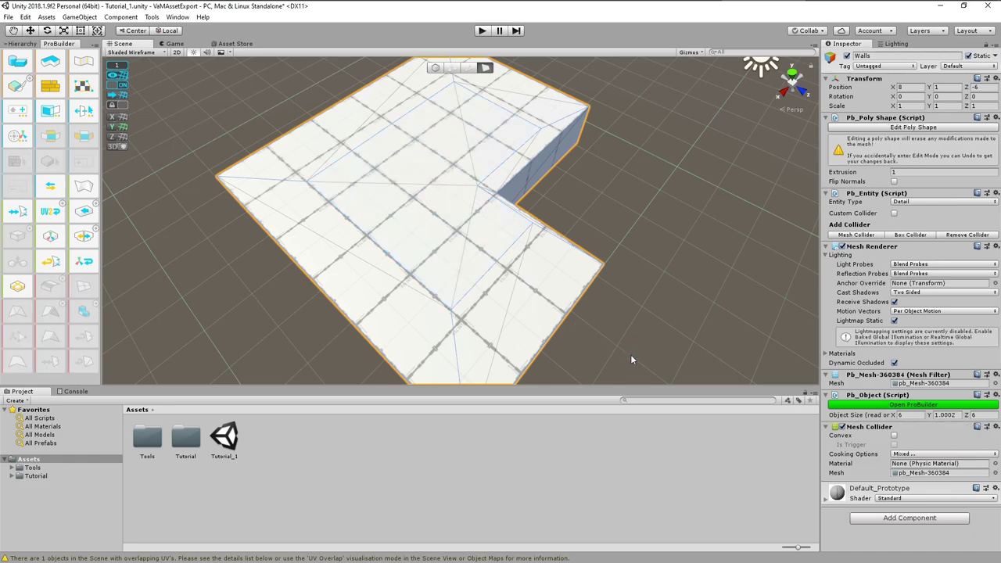
Select the inset top face of Walls, switch to the top view, and reduce the snap grid to 0.25
alt+drag(617, 360, 567, 415)
click(424, 180)
click(426, 202)
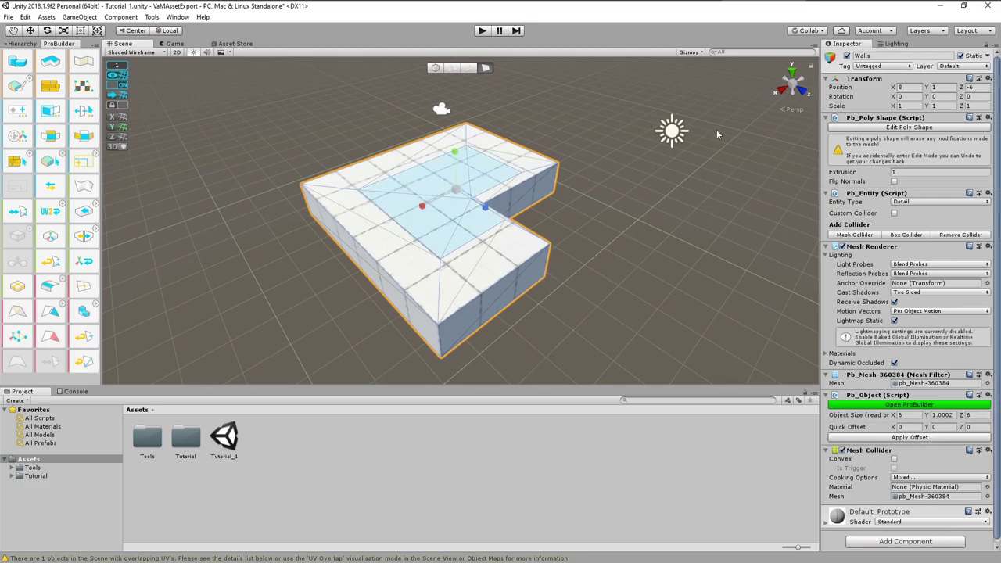
click(793, 73)
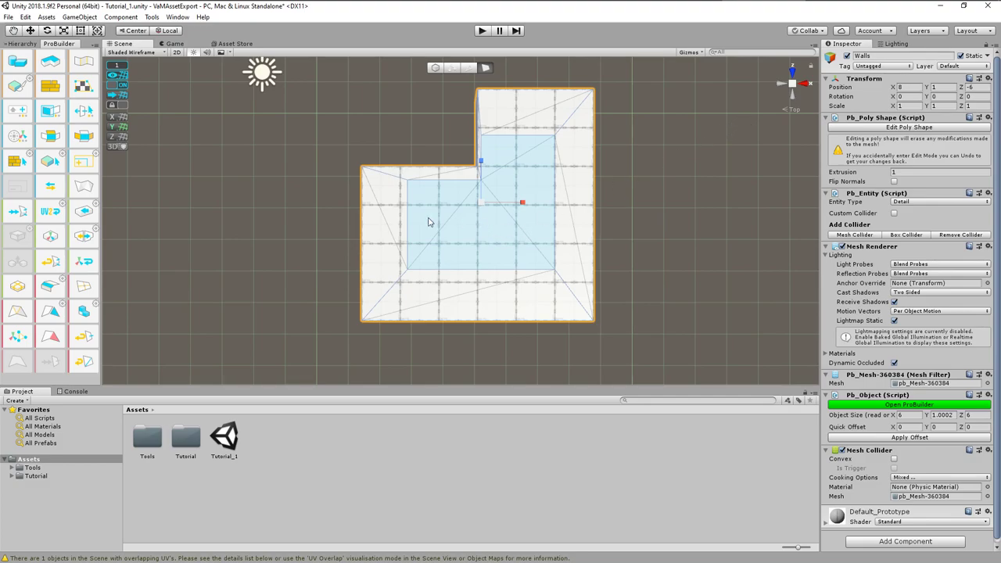
mouse_move(135, 76)
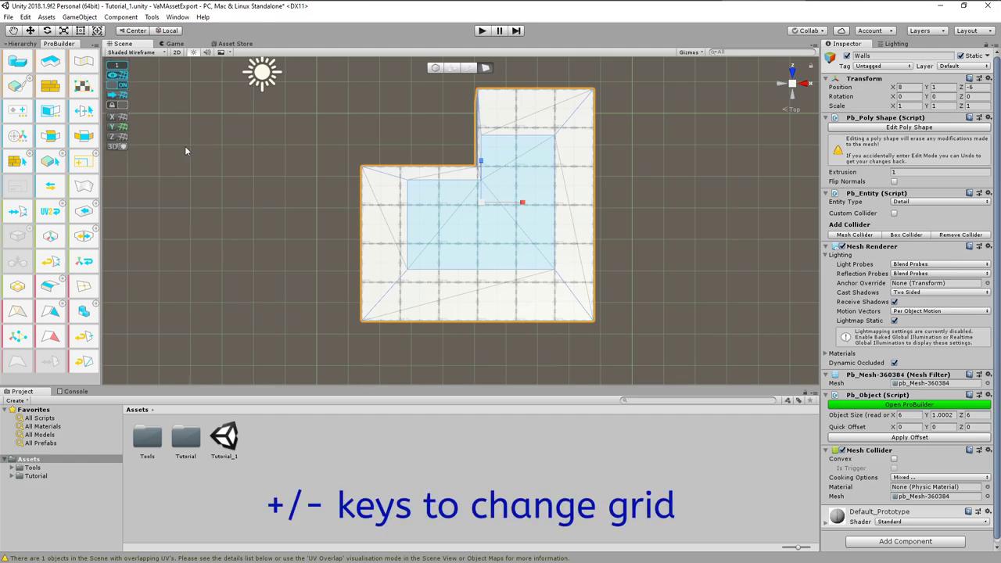
key(minus)
key(minus)
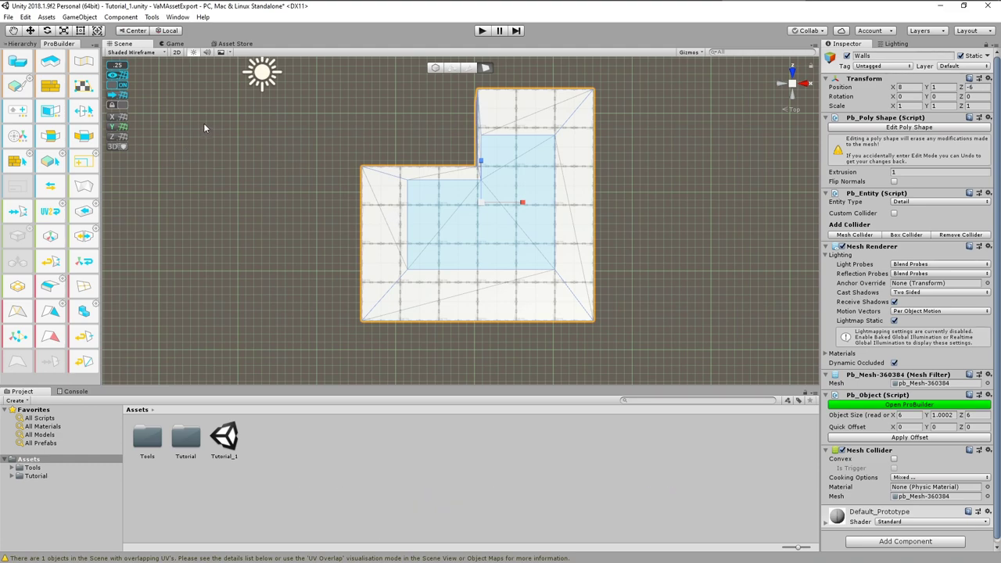
In Vertex Selection mode, move the inset vertices at the upper corner of the L's left arm to 0.25 units inside the outer edges
click(455, 71)
scroll(501, 216, up, 2)
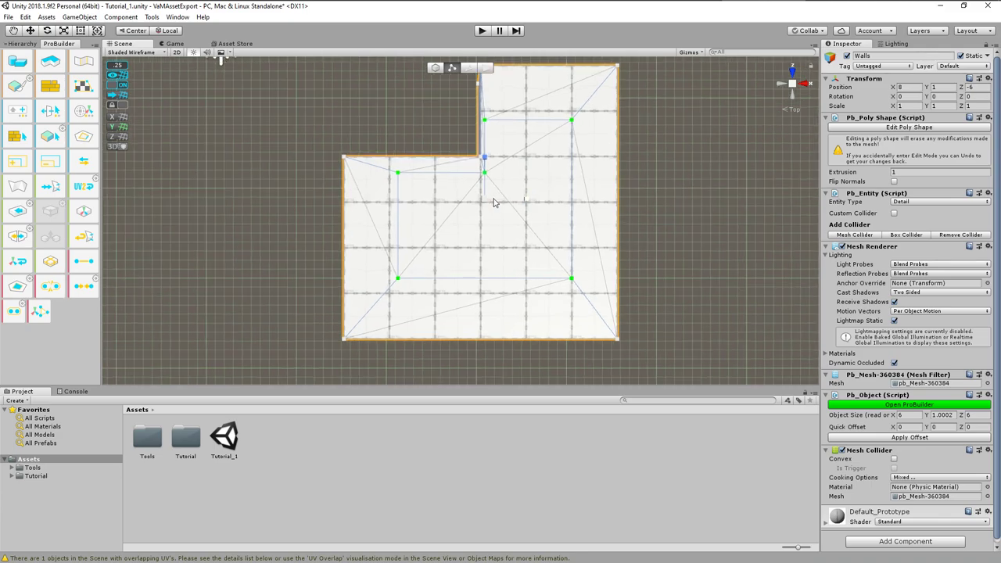
drag(375, 131, 433, 203)
alt+drag(289, 300, 396, 17)
alt+drag(391, 268, 429, 214)
click(792, 72)
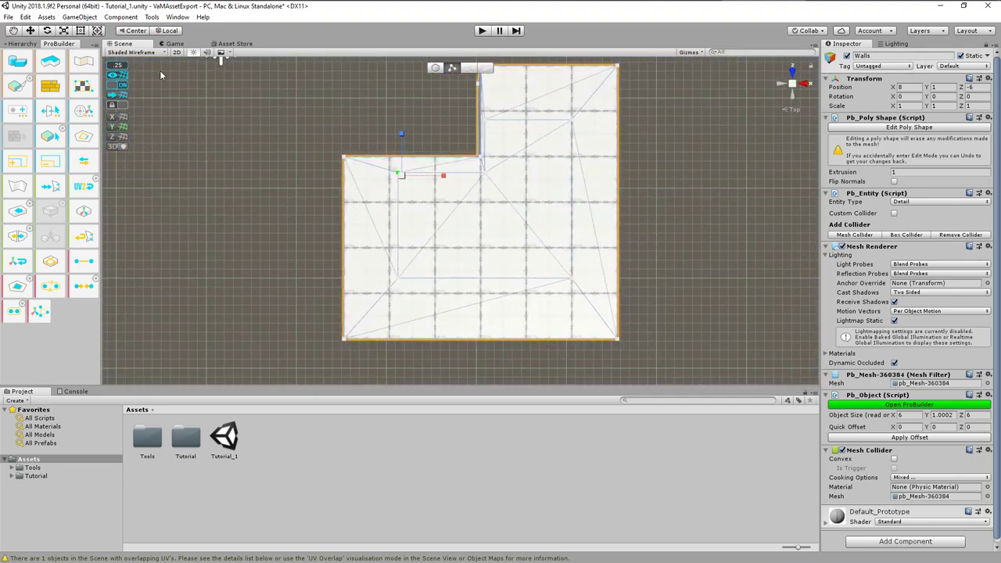
drag(443, 181, 404, 178)
mouse_move(362, 134)
mouse_down()
mouse_move(368, 122)
mouse_move(369, 133)
mouse_up()
Move the inset vertices at the two lower corners of the L to 0.25 units inside the outer edges
click(396, 281)
click(397, 277)
drag(431, 277, 391, 277)
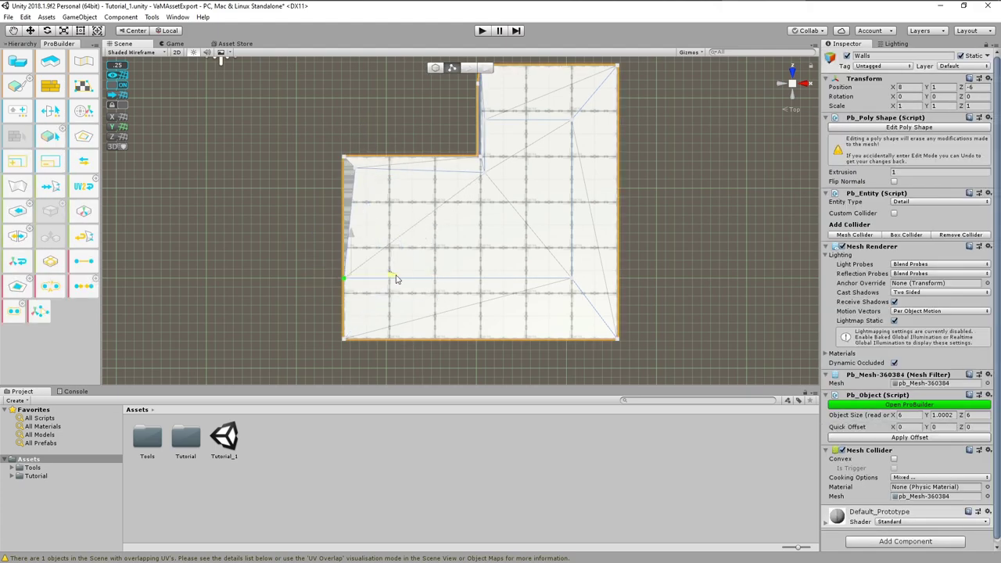
drag(362, 243, 362, 293)
click(326, 280)
click(571, 278)
drag(604, 276, 637, 276)
drag(595, 234, 597, 283)
Move the inset vertices at the upper-right corner of the L to 0.25 units inside the outer edges
middle_drag(624, 152, 547, 196)
click(493, 162)
drag(533, 165, 568, 169)
drag(525, 129, 528, 90)
Move the inset vertices at the upper arm's left corner and at the L's inner corner to 0.25 units from the outer edges
drag(369, 142, 426, 180)
drag(410, 124, 411, 84)
drag(451, 122, 459, 122)
drag(379, 193, 448, 244)
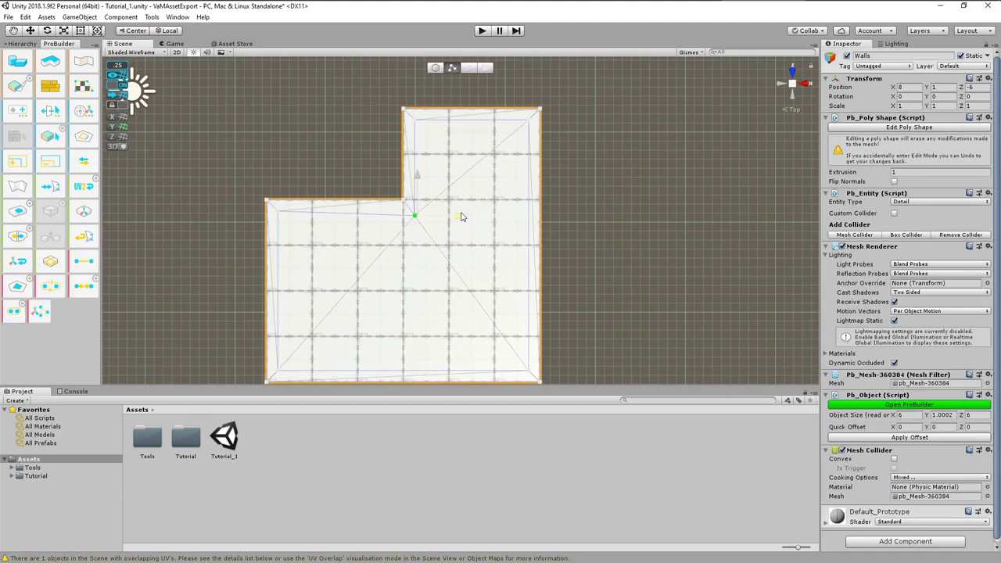
middle_drag(405, 302, 407, 285)
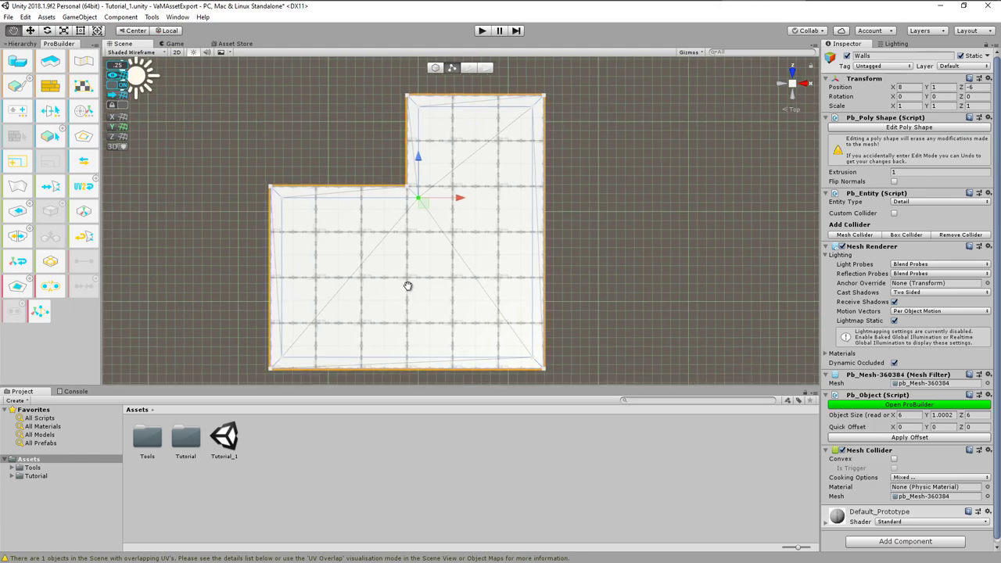
In Face Selection mode, delete the L-shaped floor faces enclosed by the walls, both on the underside and inside the room
alt+drag(407, 285, 421, 208)
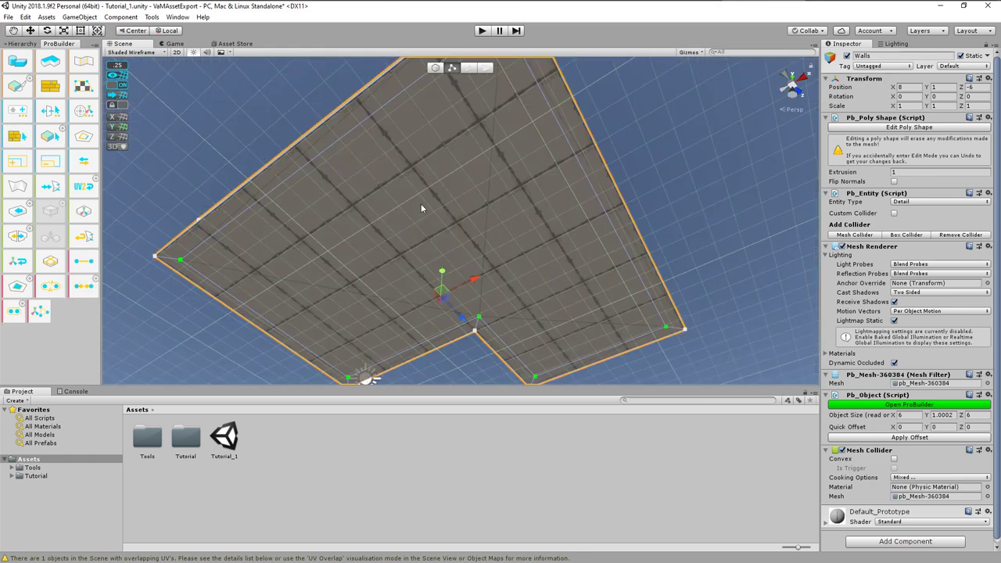
click(486, 68)
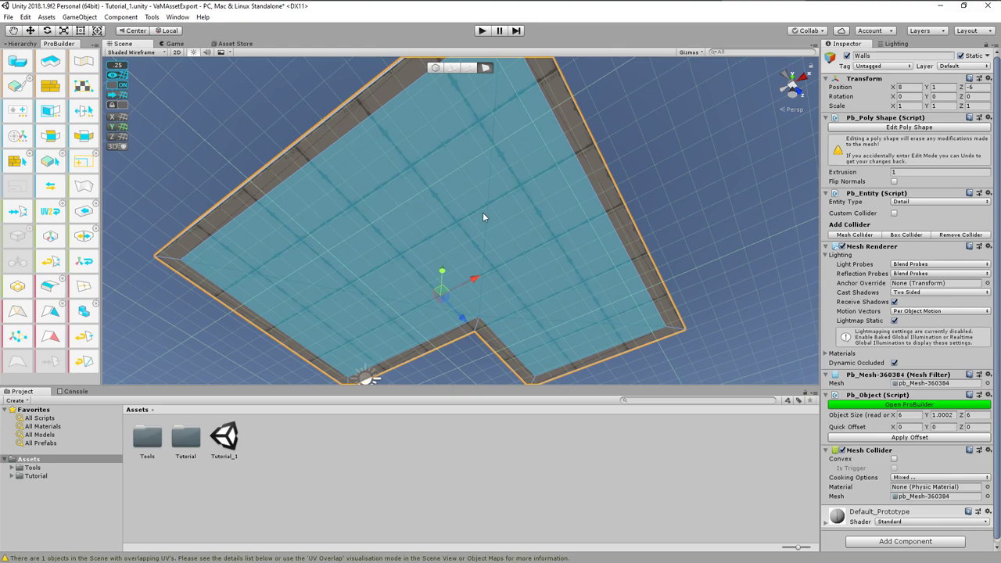
key(Delete)
alt+drag(538, 206, 440, 258)
click(496, 282)
middle_drag(440, 259, 395, 316)
alt+drag(394, 316, 387, 236)
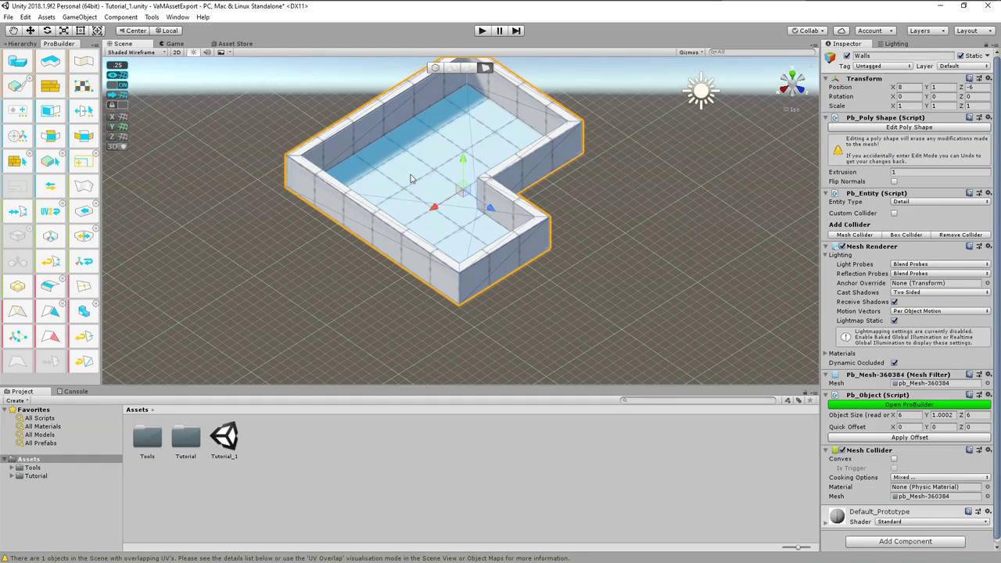
key(Delete)
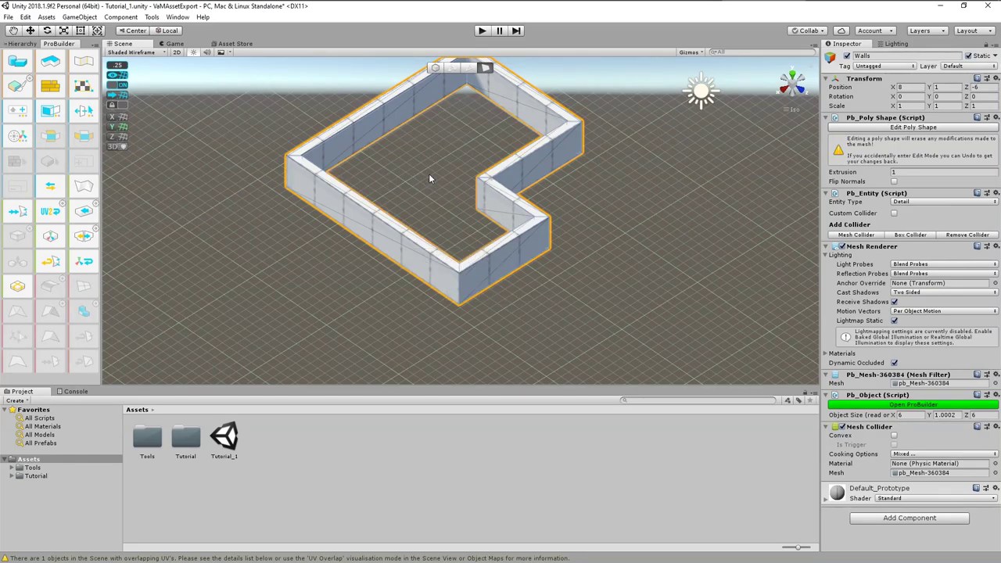
Select all vertices of the Walls object in Vertex Selection mode and weld the overlapping ones
middle_drag(429, 172, 452, 267)
alt+drag(452, 268, 462, 228)
click(455, 69)
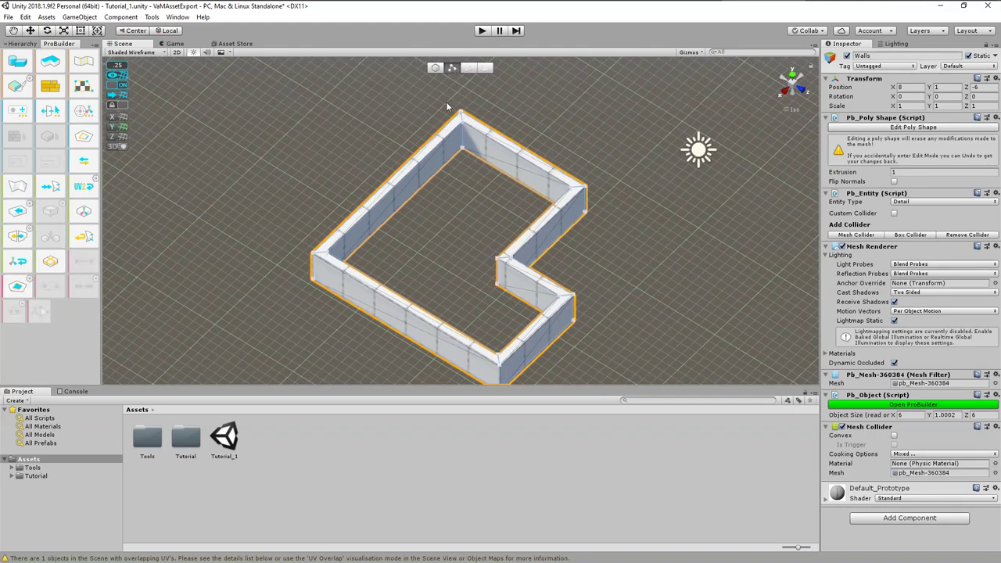
drag(236, 82, 653, 363)
scroll(477, 305, down, 2)
drag(253, 102, 613, 363)
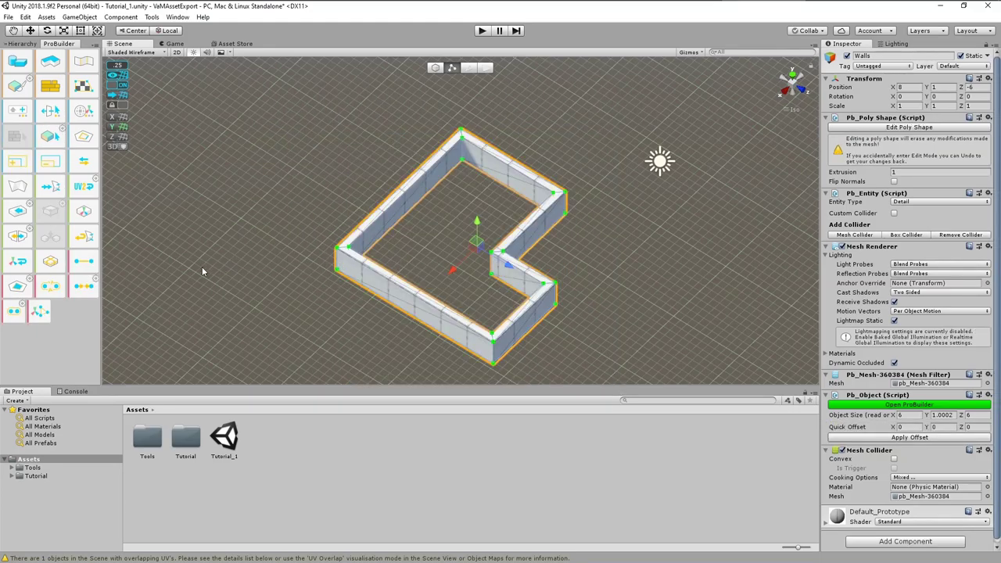
click(12, 313)
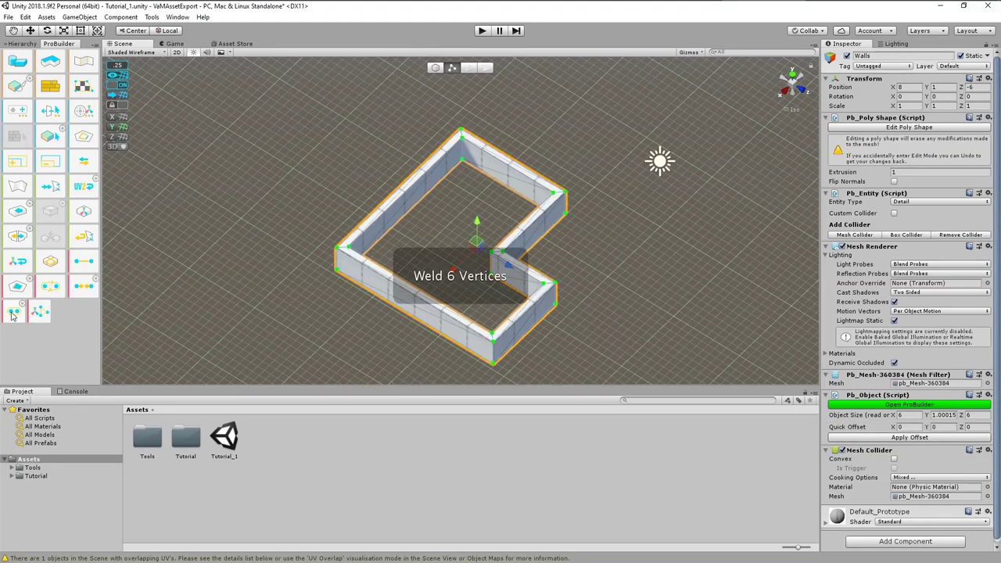
scroll(384, 259, up, 5)
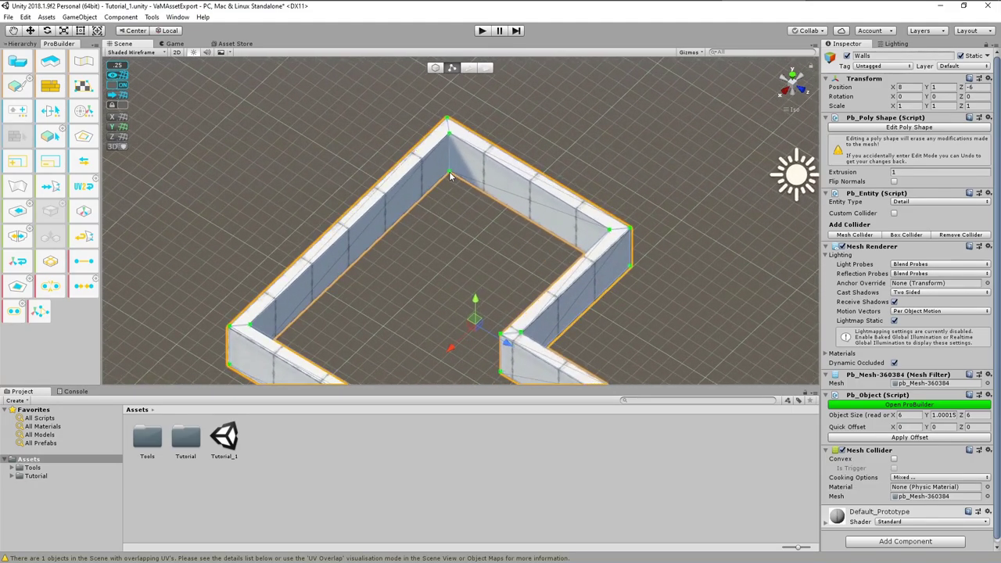
scroll(454, 234, down, 3)
middle_drag(604, 322, 599, 263)
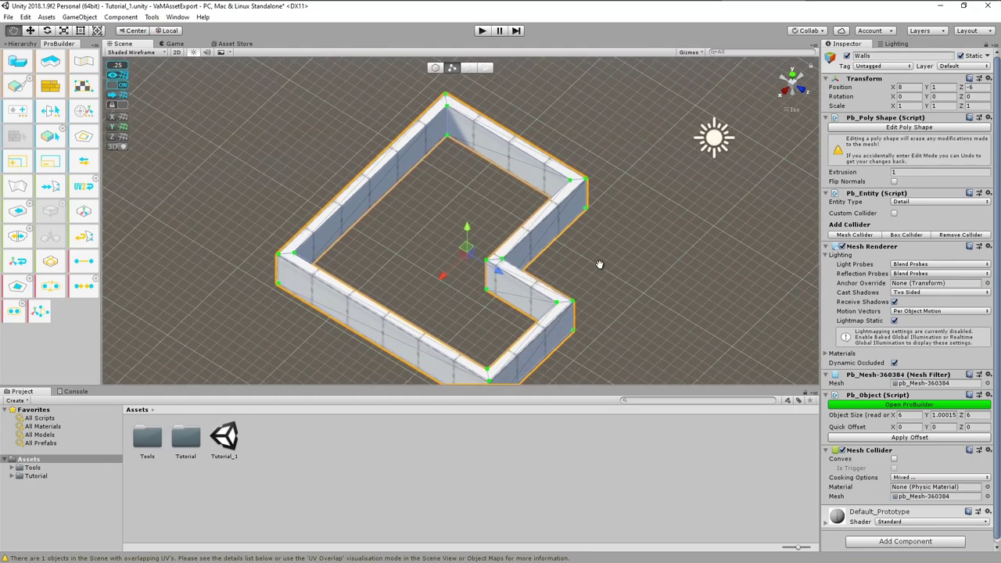
Reactivate the hidden Ground object and frame it in the scene together with the walls
alt+drag(563, 360, 513, 266)
click(22, 43)
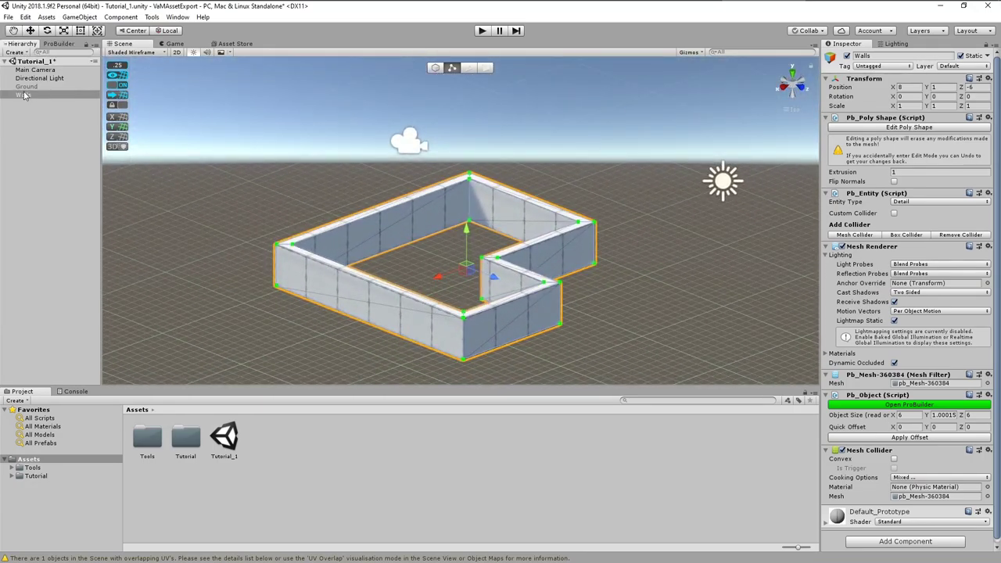
click(26, 86)
key(f)
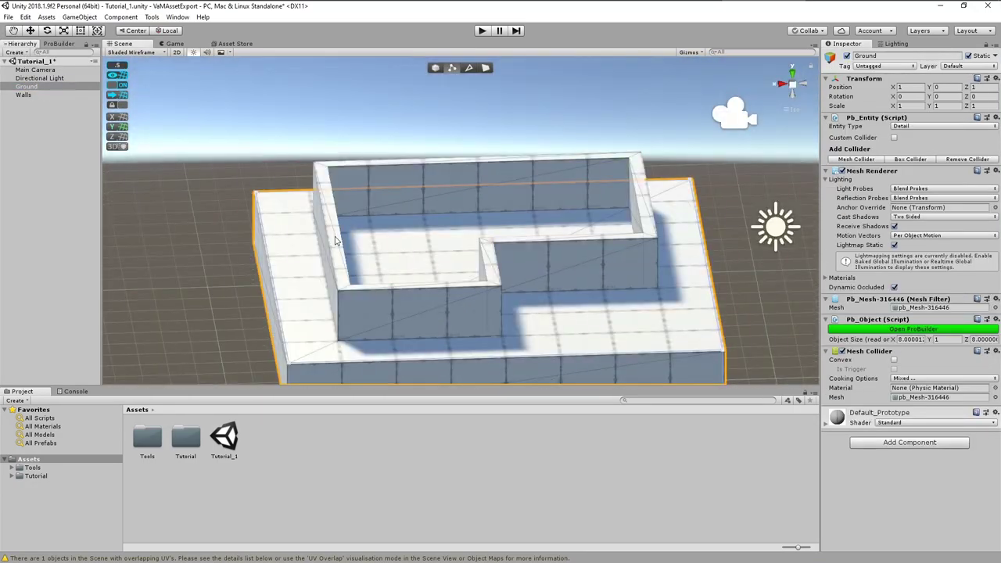
Try to select all top faces of the walls by growing the selection from one top face
click(341, 241)
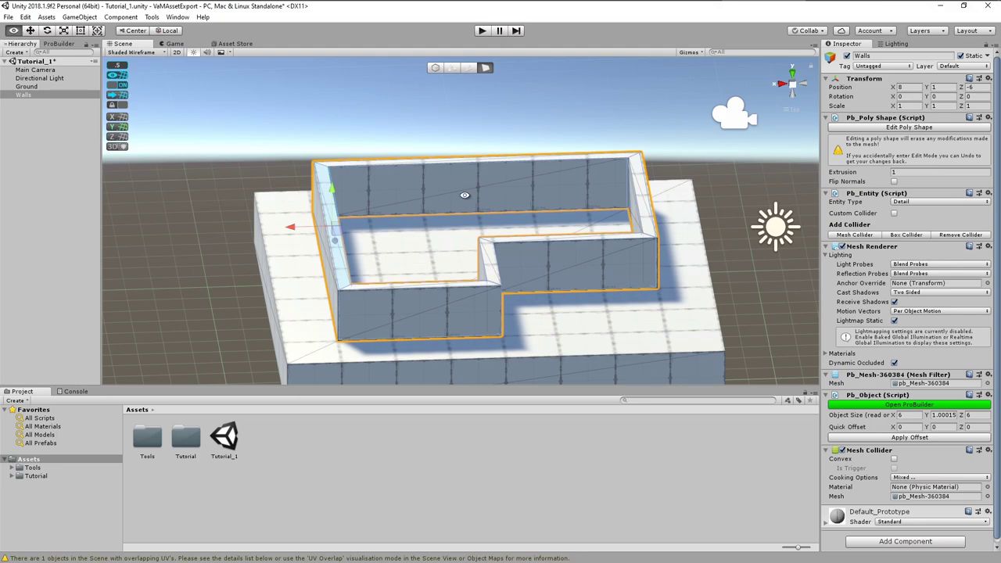
key(alt+g)
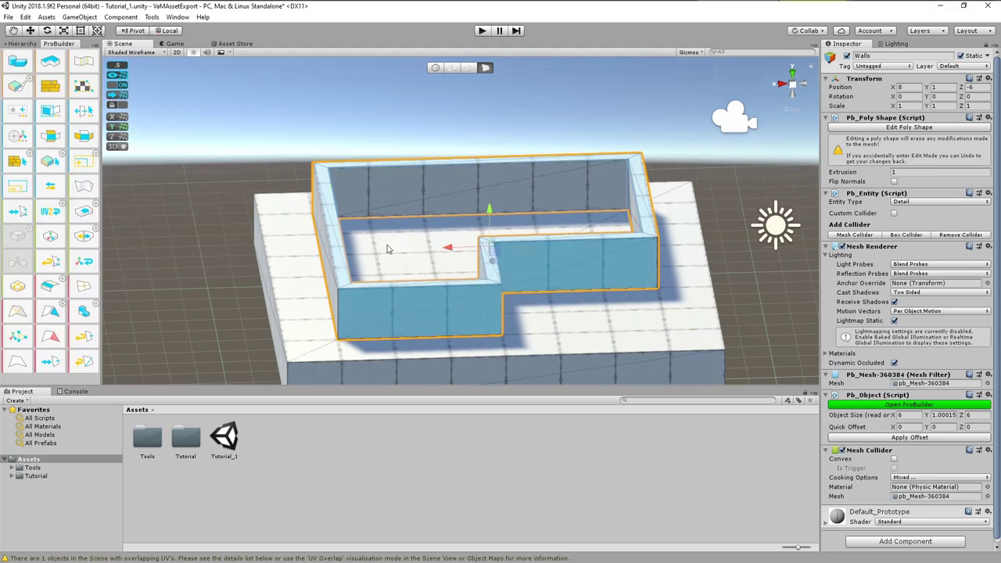
alt+drag(387, 249, 357, 285)
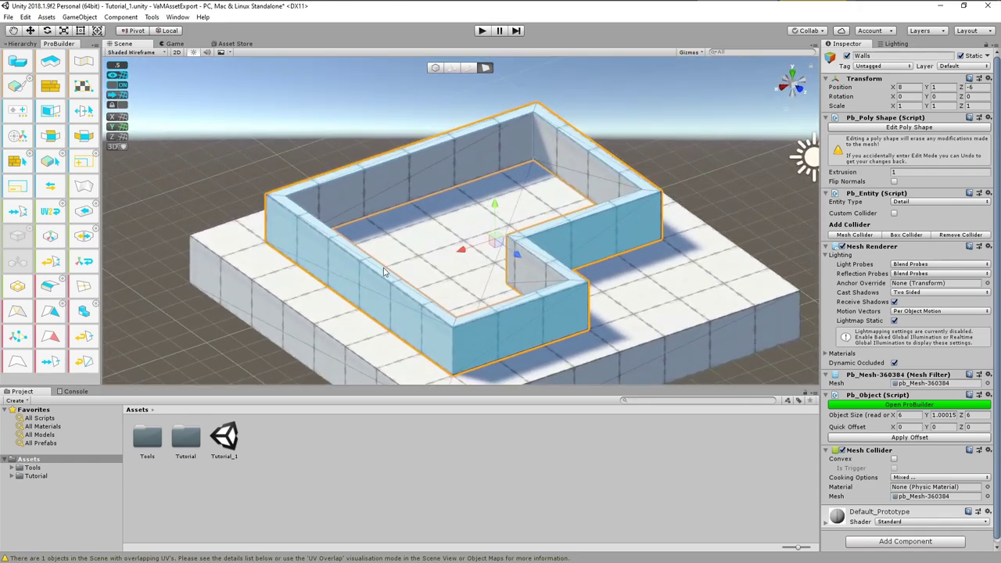
Set the Grow Selection maximum angle to 80 with Restrict to Angle enabled, and close the options
key(alt)
alt+click(97, 155)
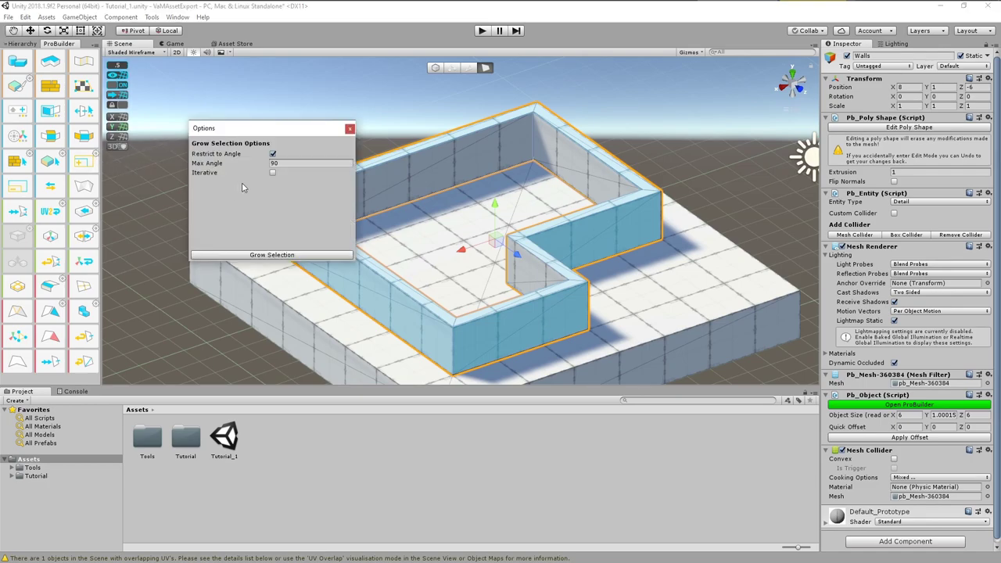
click(285, 163)
click(280, 255)
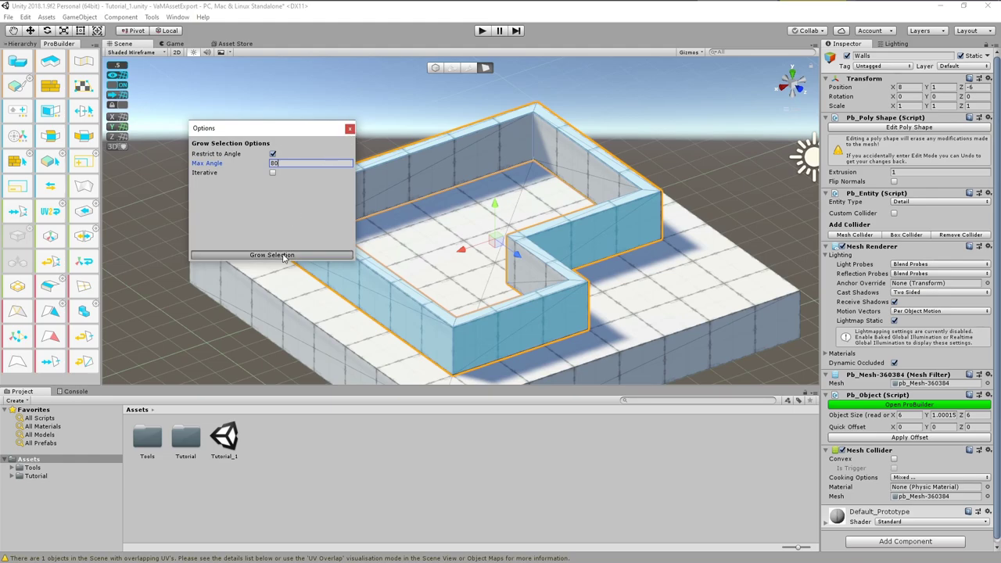
click(349, 128)
Select the full ring of top wall faces by growing from one top face and raise it to a wall height of 2.5 units
alt+drag(445, 298, 349, 260)
click(275, 170)
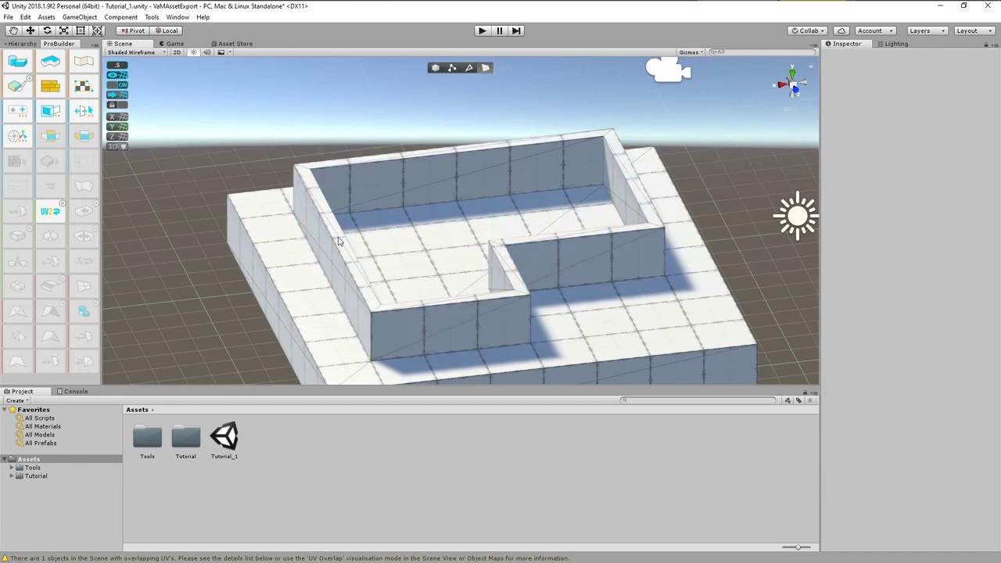
click(338, 241)
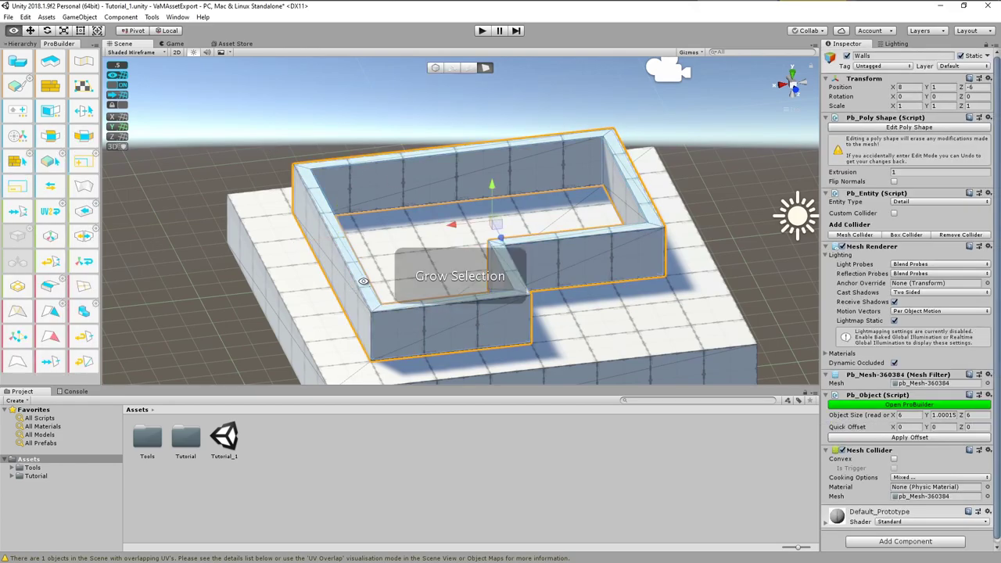
alt+drag(333, 260, 458, 116)
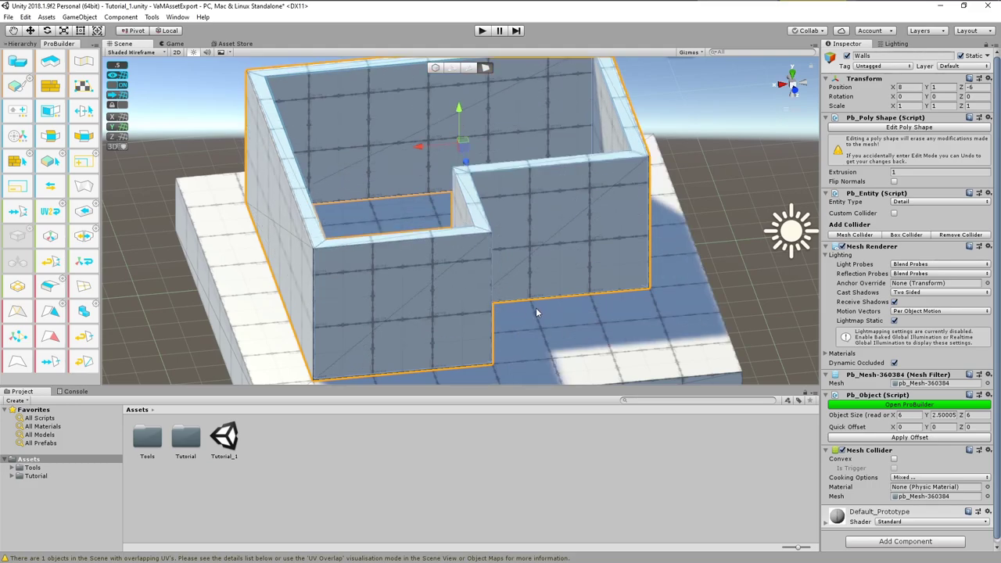
Move the Ground slab's side faces outward to enlarge it to 9 × 10 units
alt+drag(537, 312, 516, 173)
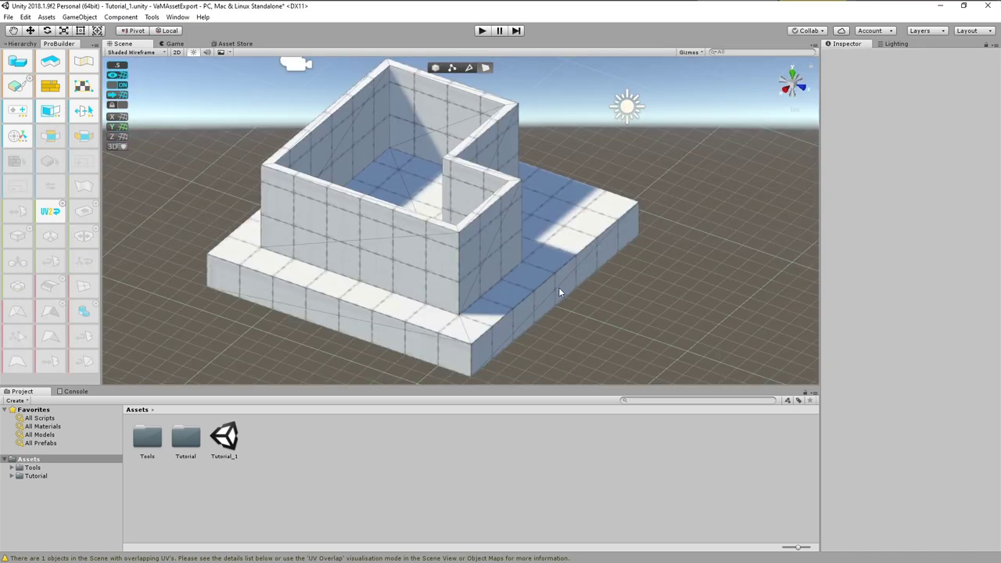
click(559, 287)
click(583, 296)
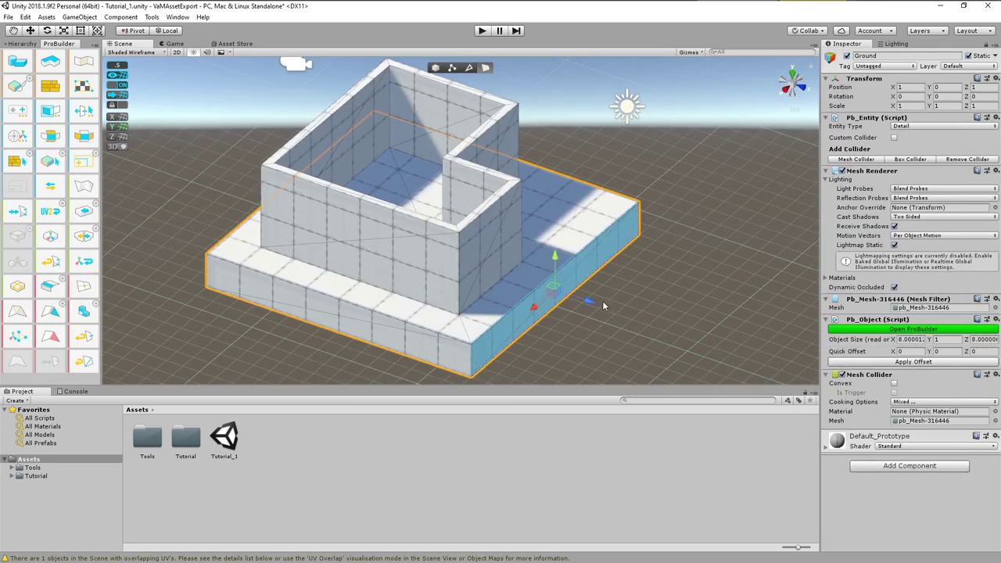
drag(589, 301, 357, 275)
click(558, 306)
click(559, 306)
drag(555, 282, 589, 290)
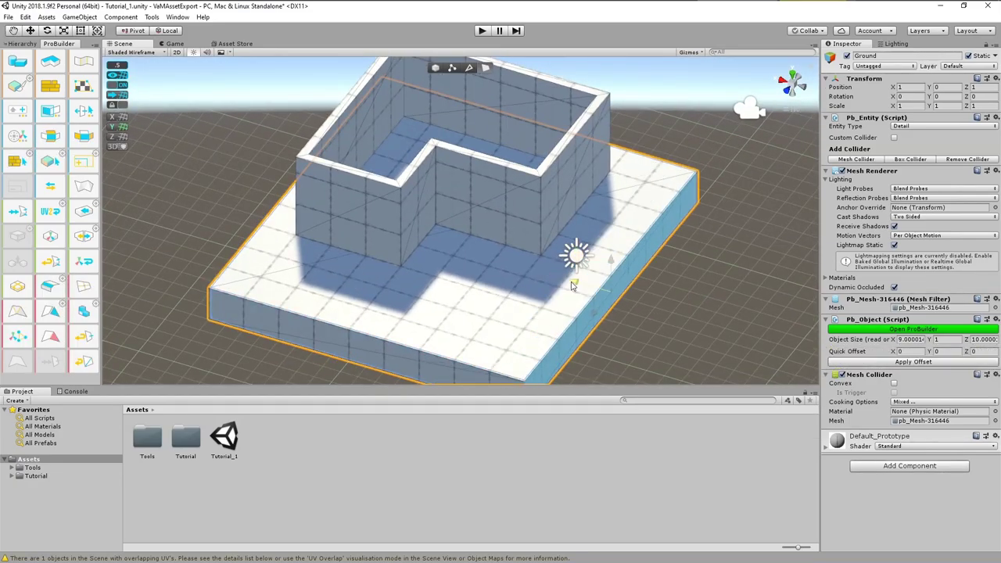
Save the Tutorial_1 scene
alt+drag(480, 327, 706, 320)
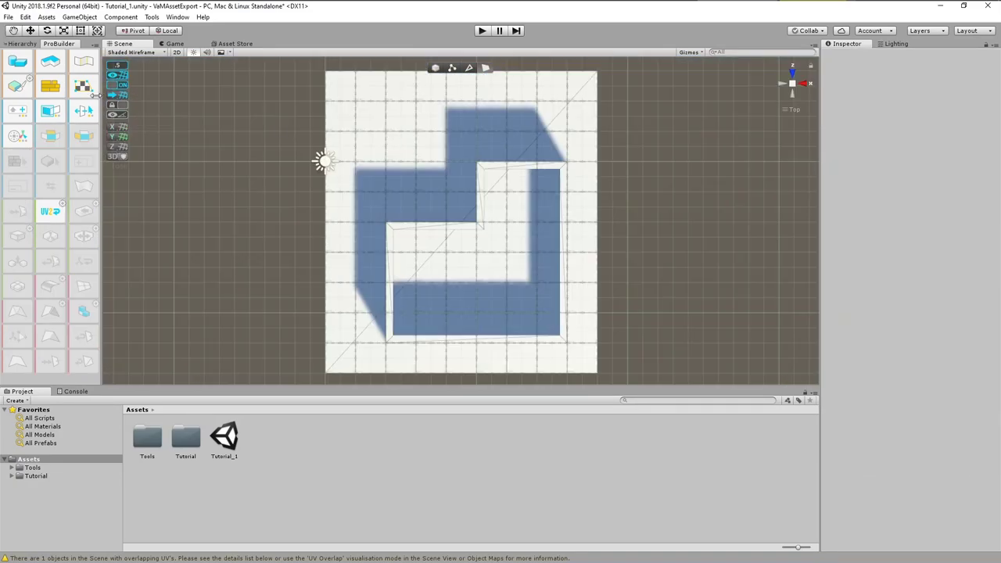
click(9, 17)
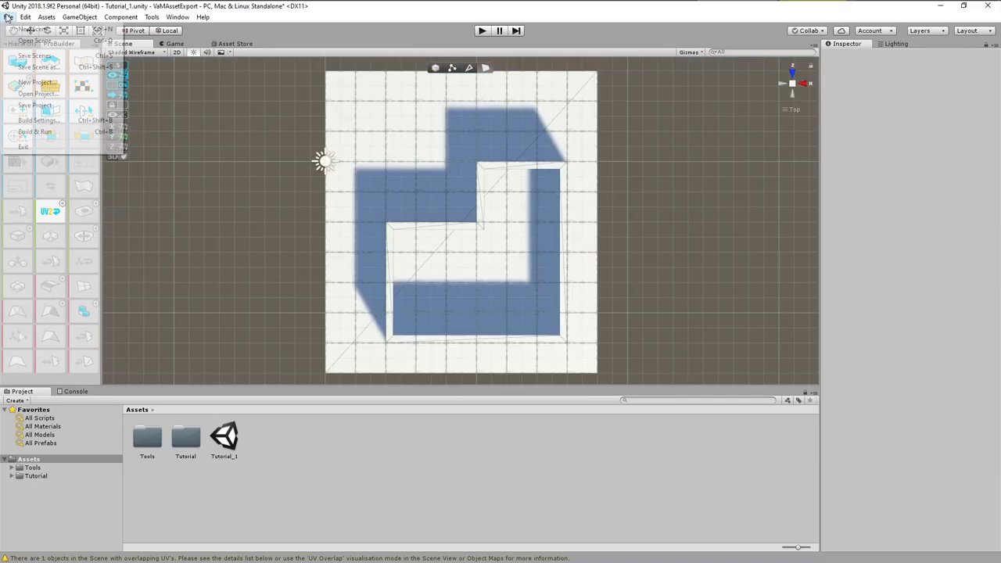
click(37, 57)
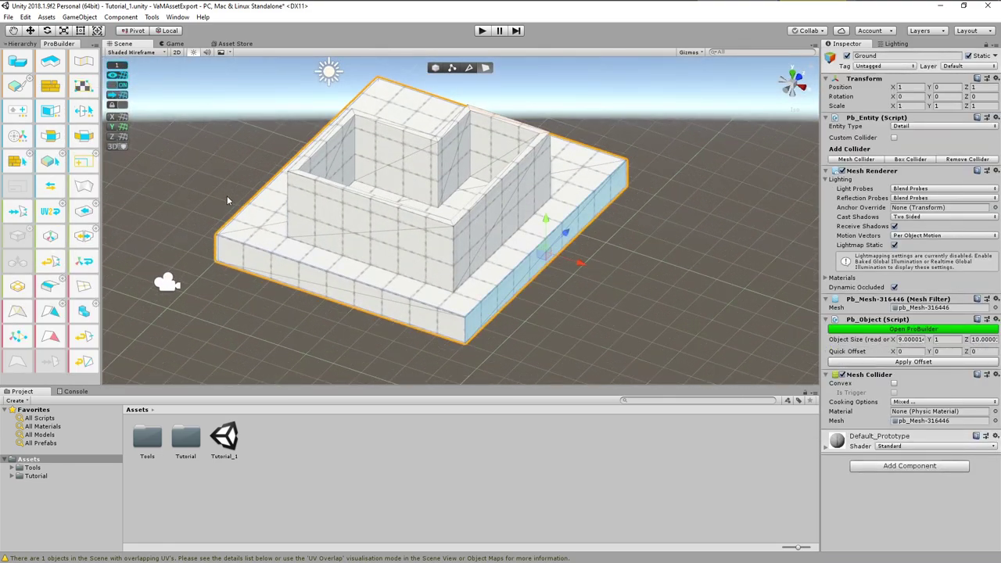
Move the Ground's long side face and the adjacent outer face of the straight wall outward by 1 unit each
drag(583, 270, 586, 288)
click(495, 220)
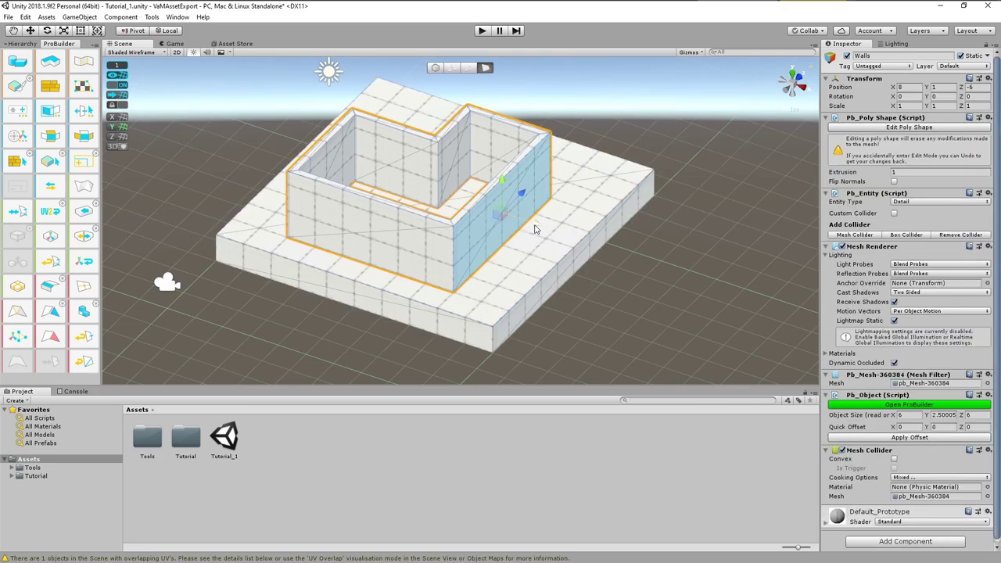
drag(538, 227, 564, 237)
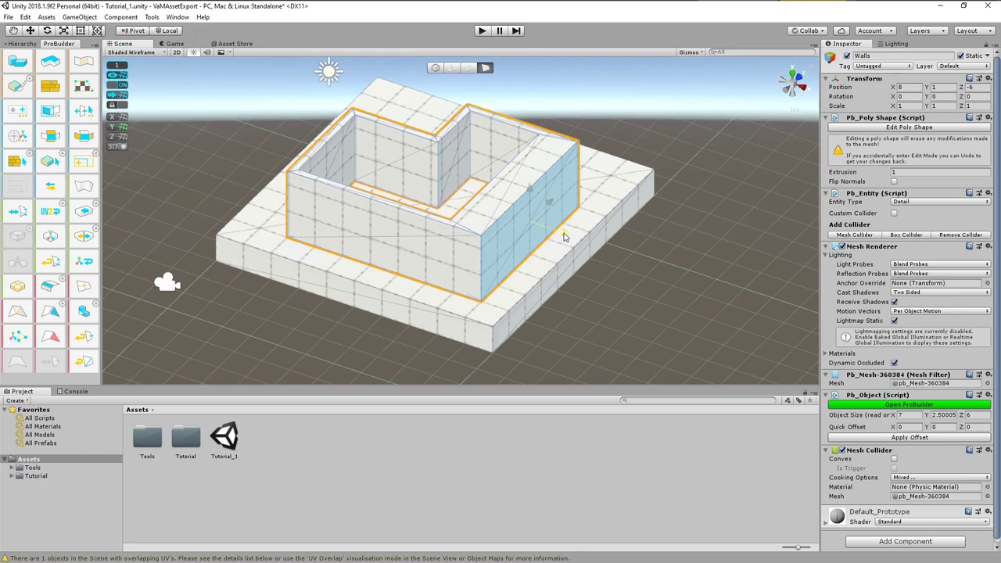
With grid snapping at 0.25, move the inner face of the thickened wall outward to restore its 0.25-unit thickness
alt+drag(564, 237, 539, 195)
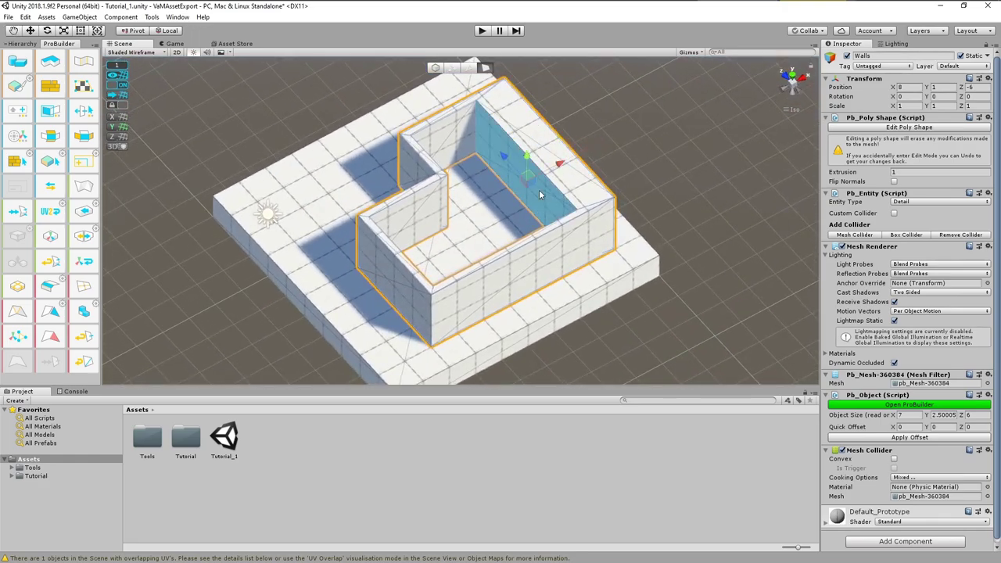
alt+drag(561, 255, 514, 292)
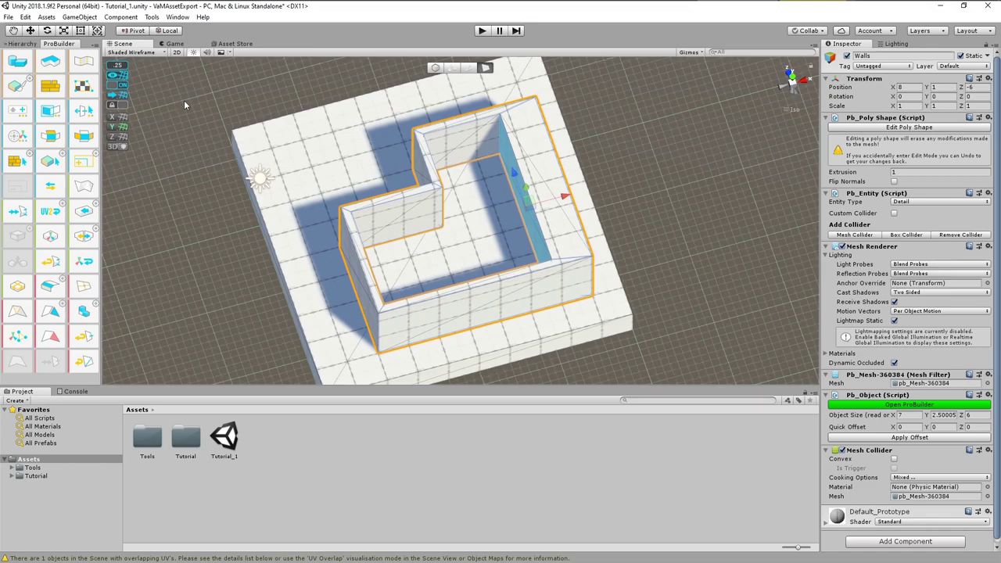
key(minus)
key(minus)
drag(571, 199, 601, 191)
click(600, 191)
Extend the L's protruding arm so the Walls measure 7 units in Z, moving both the outer and inner faces of its end wall
alt+drag(575, 266, 499, 222)
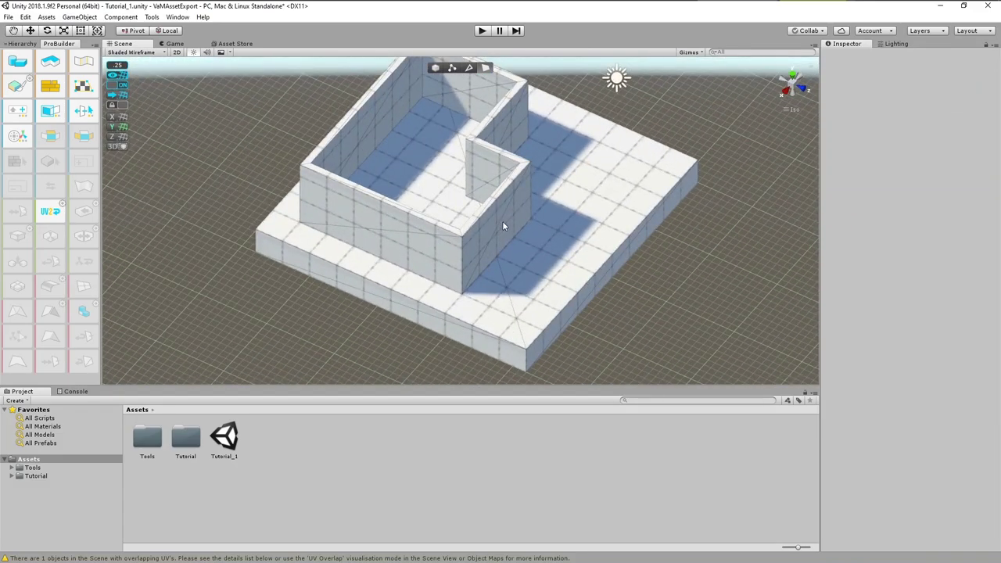
click(503, 222)
click(502, 222)
drag(553, 255, 563, 259)
alt+drag(565, 291, 782, 291)
click(533, 184)
drag(562, 175, 199, 191)
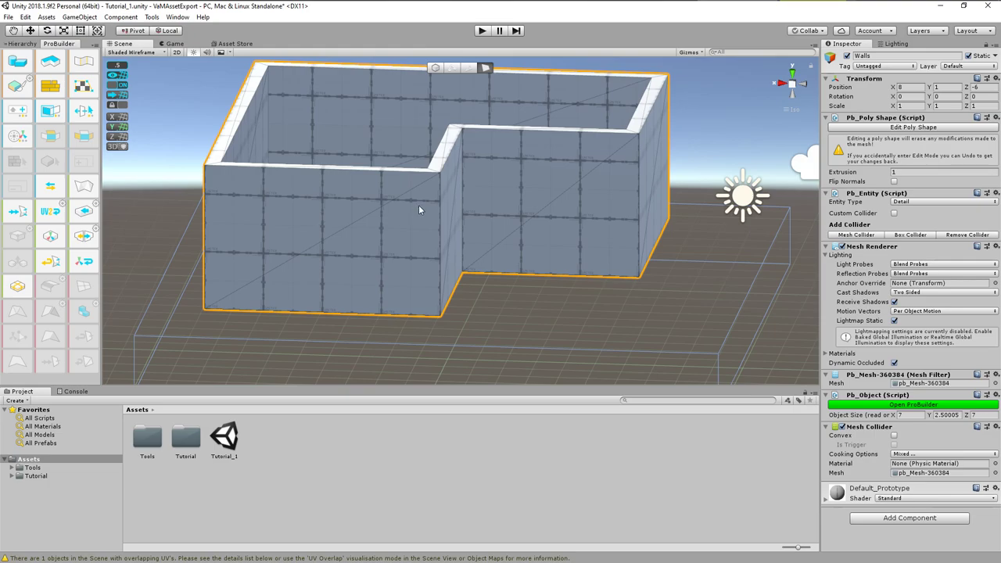
In Edge Selection mode, insert an edge loop across the recessed outer wall and move it to 1 unit from the inner corner
click(514, 184)
click(470, 67)
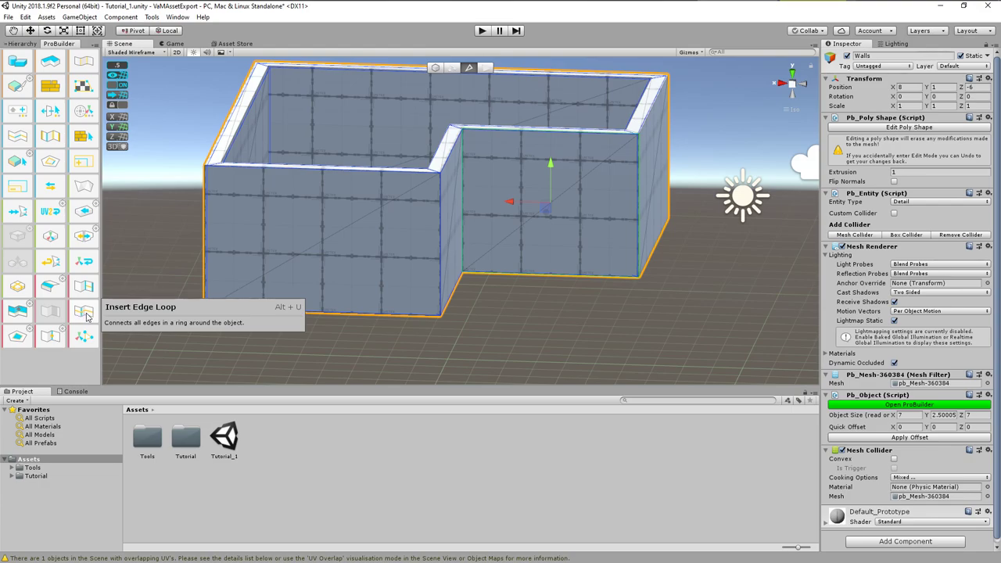
click(497, 130)
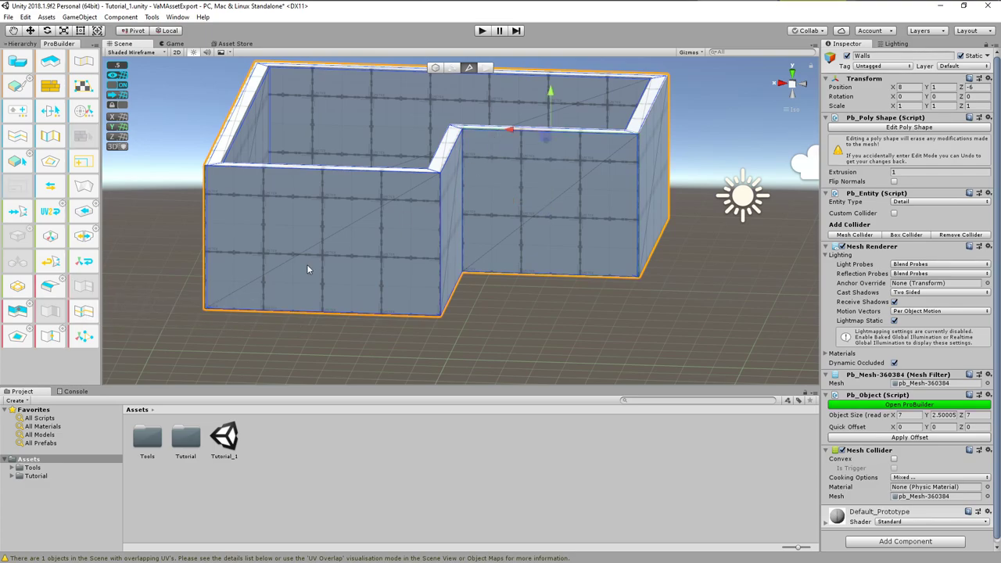
click(85, 312)
scroll(511, 237, up, 5)
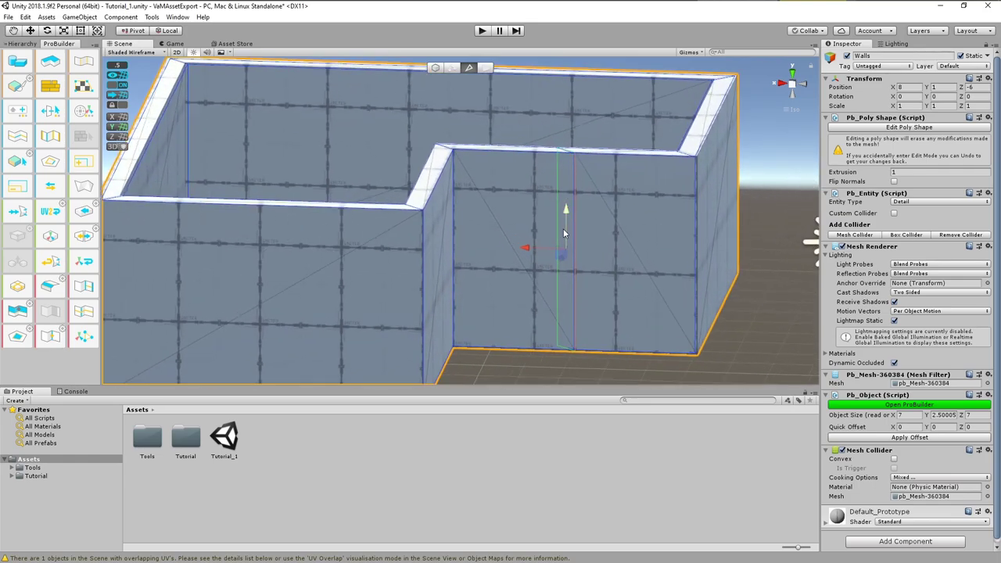
drag(528, 250, 492, 246)
Insert a second edge loop across the recessed outer wall, 2 units from the inner corner
click(596, 154)
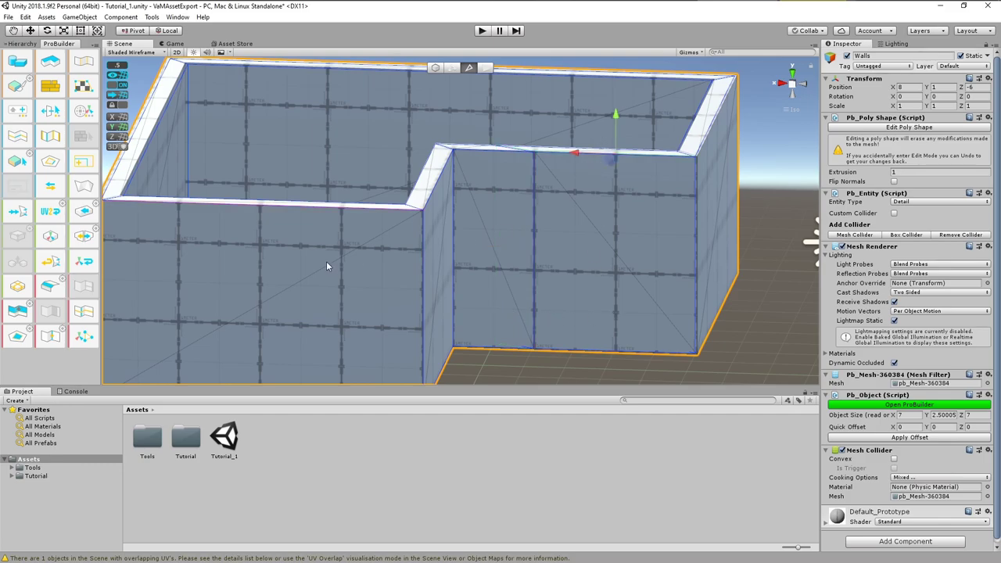
click(85, 312)
alt+drag(651, 261, 652, 195)
scroll(539, 276, up, 6)
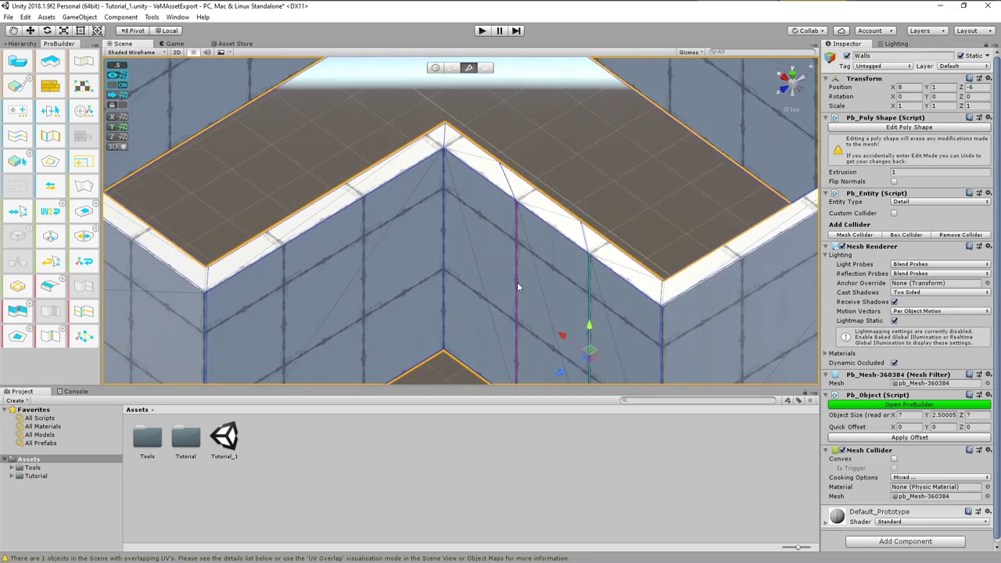
Align the edge loops on the recessed wall's inner face and move the outer face's first loop to 0.5 unit from the inner corner
alt+drag(518, 274, 441, 266)
click(436, 241)
click(348, 324)
scroll(364, 329, down, 1)
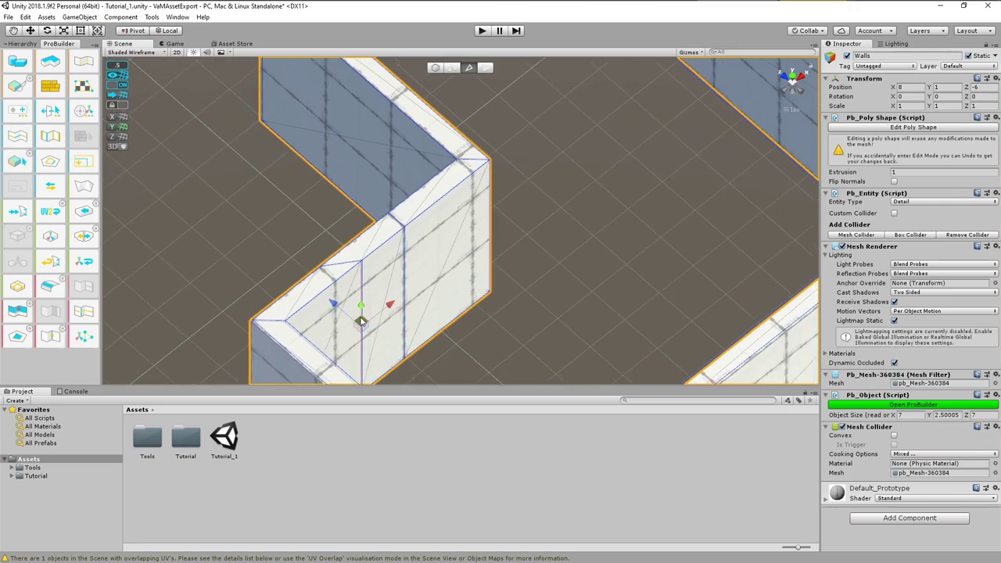
click(362, 318)
drag(388, 302, 380, 333)
alt+drag(382, 332, 542, 214)
drag(508, 251, 479, 251)
Move the recessed outer wall's second edge loop 0.5 unit closer to the outer corner
click(632, 270)
shift+click(634, 233)
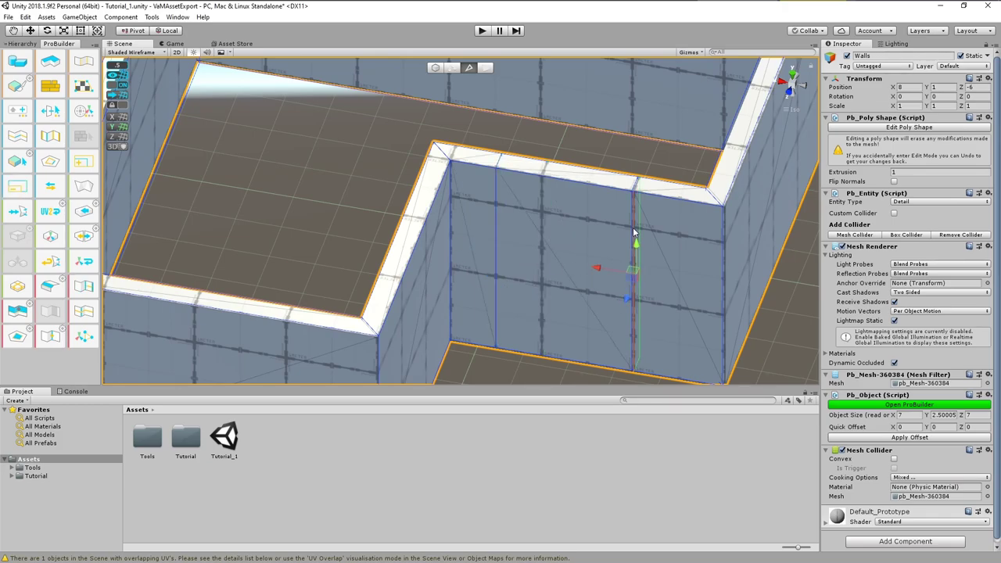
drag(596, 270, 637, 275)
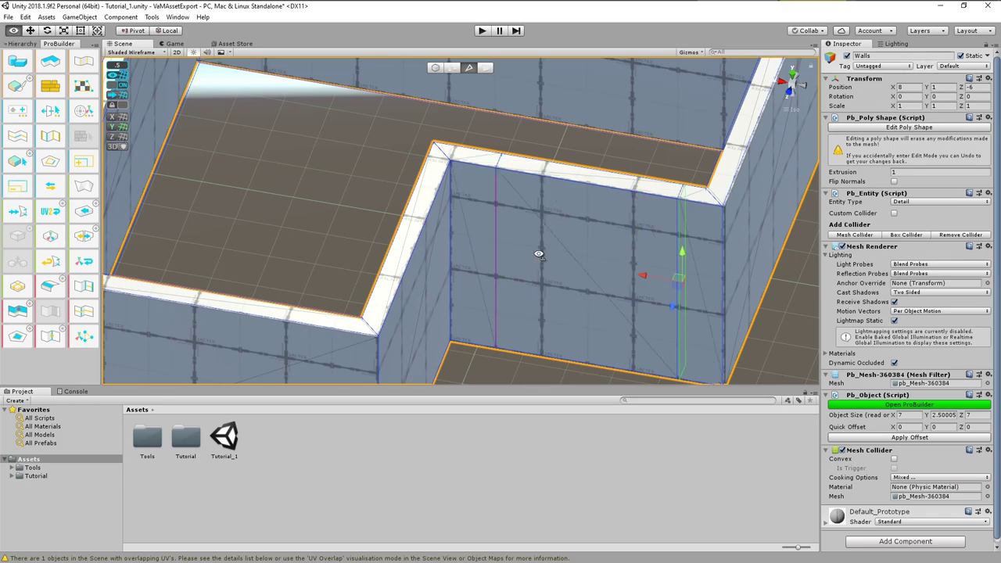
Connect the two loop edges on the recessed wall's outer and inner faces, with the connecting edges about 0.5 unit below the wall top
click(496, 256)
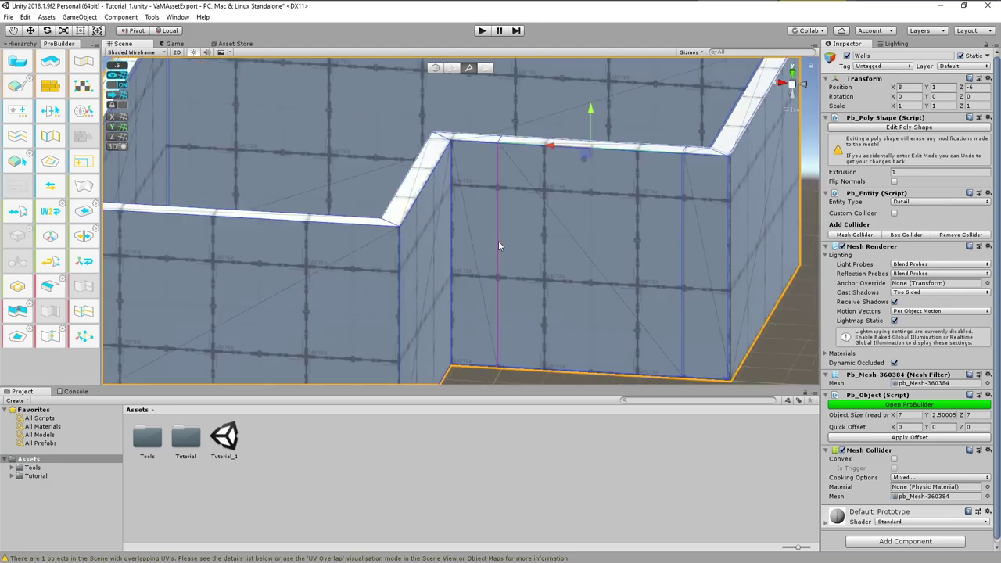
click(498, 242)
click(89, 290)
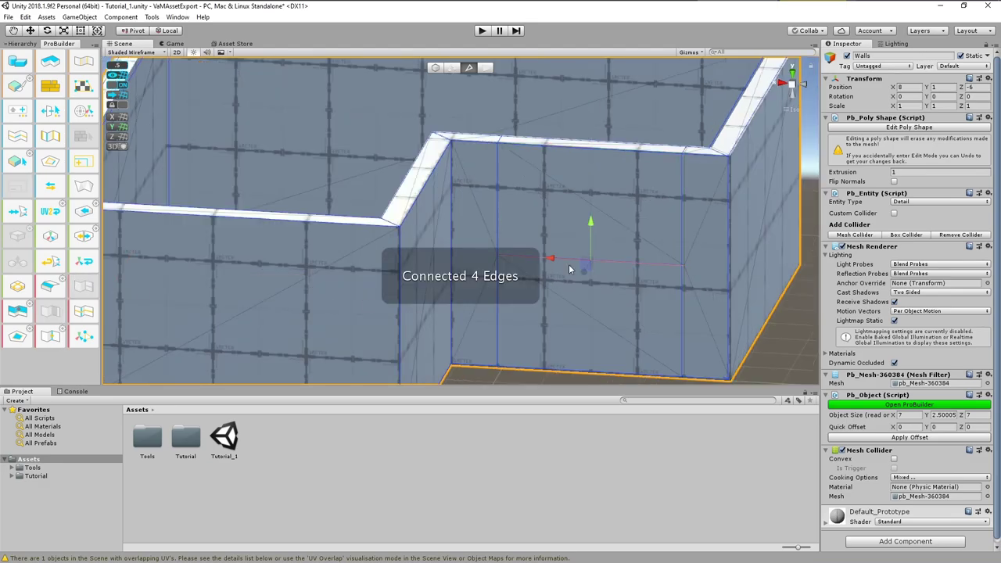
alt+drag(598, 163, 252, 206)
click(310, 259)
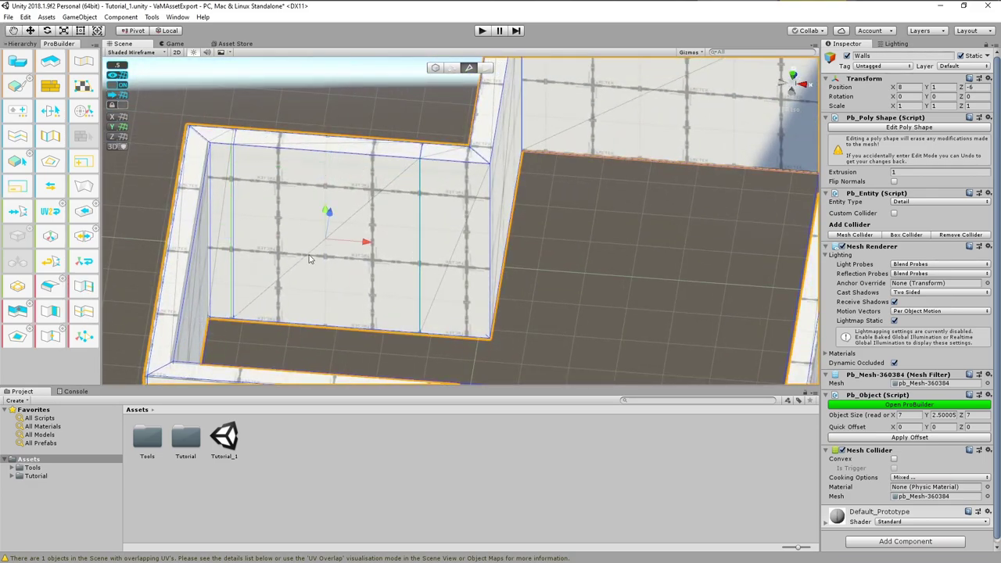
click(84, 286)
In Face Selection mode, delete the outer and inner faces between the loop edges to open a doorway
alt+drag(329, 223, 473, 293)
key(h)
click(324, 230)
click(510, 310)
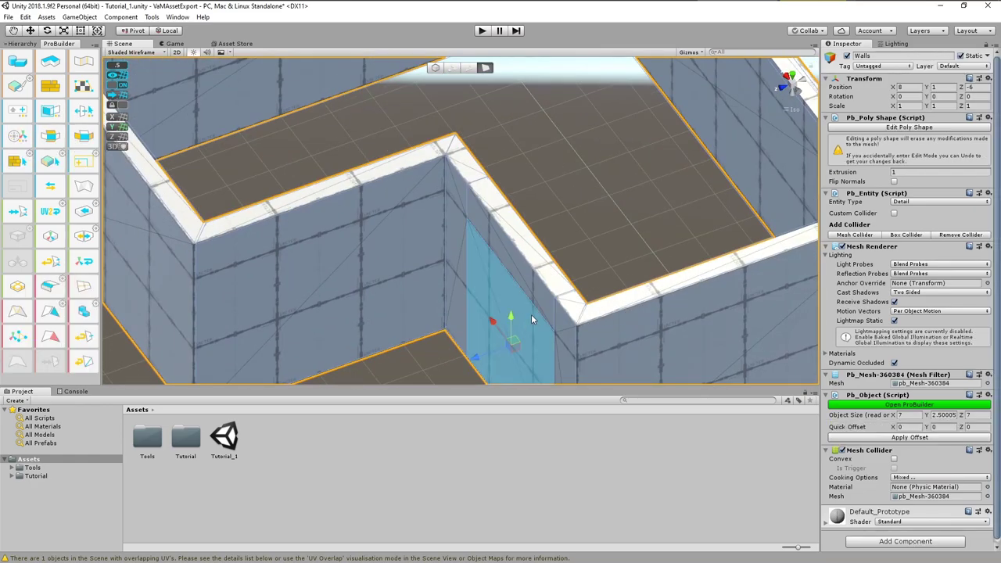
key(Delete)
alt+drag(530, 312, 278, 130)
click(405, 316)
key(Delete)
click(379, 334)
key(Delete)
In Vertex Selection mode, select the vertices around the doorway and weld them
click(451, 68)
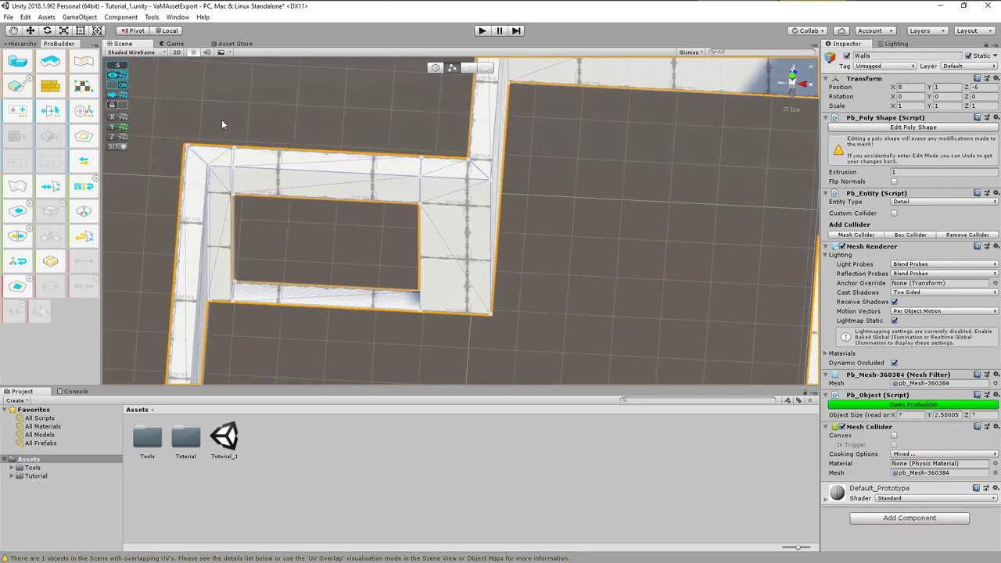
drag(177, 90, 468, 362)
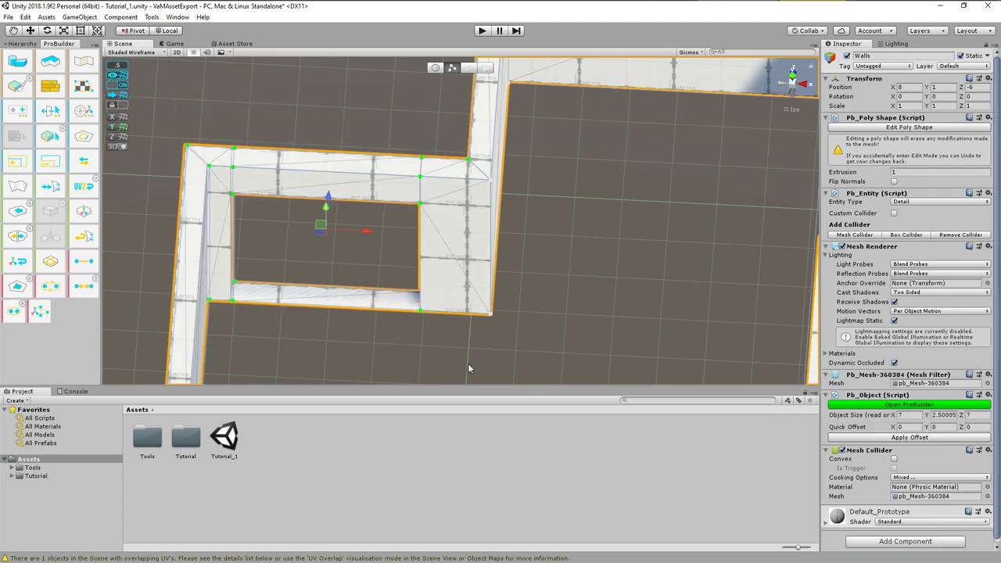
click(14, 313)
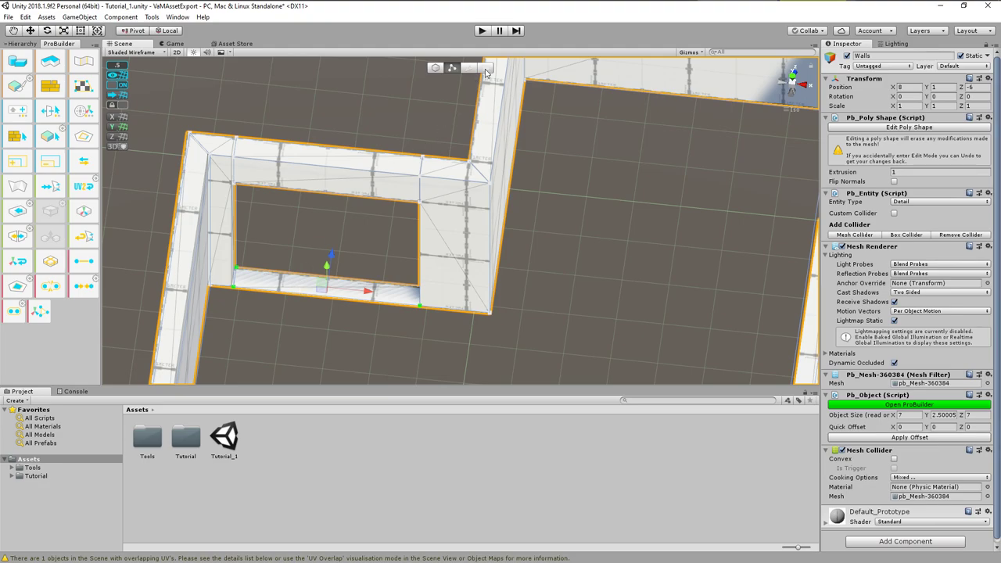
Delete the doorway's threshold face and the underside face beneath it
click(486, 69)
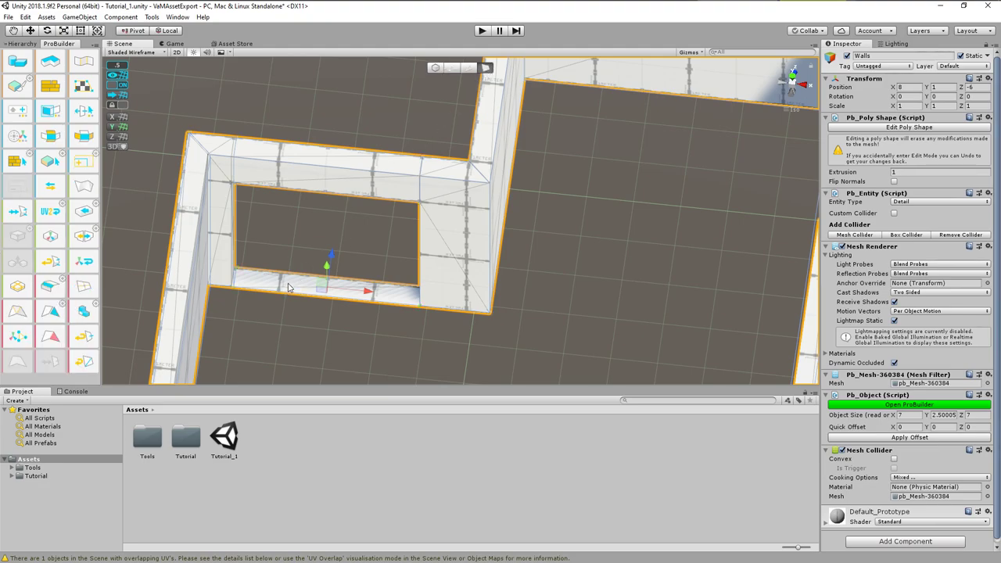
click(288, 288)
key(Delete)
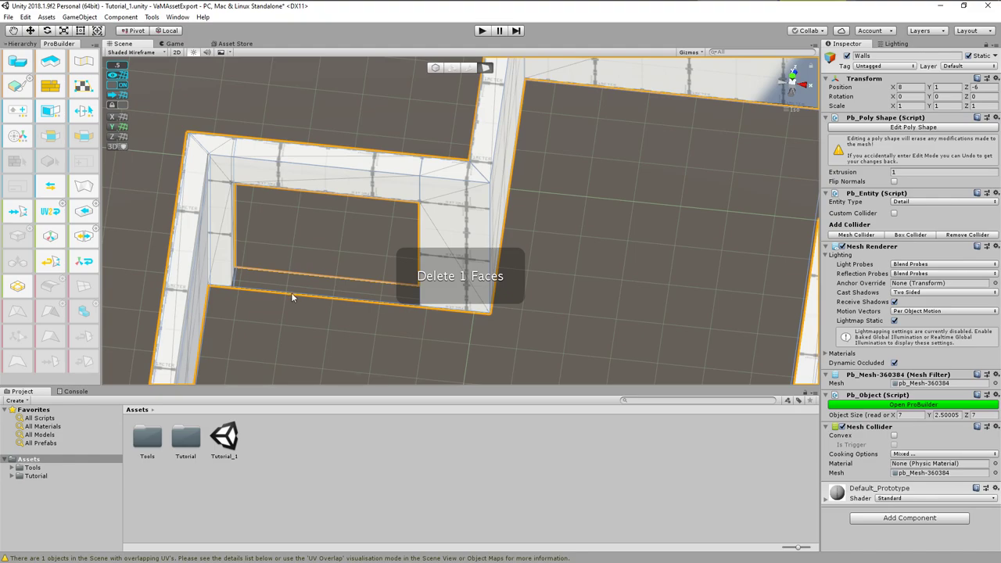
alt+drag(293, 295, 424, 211)
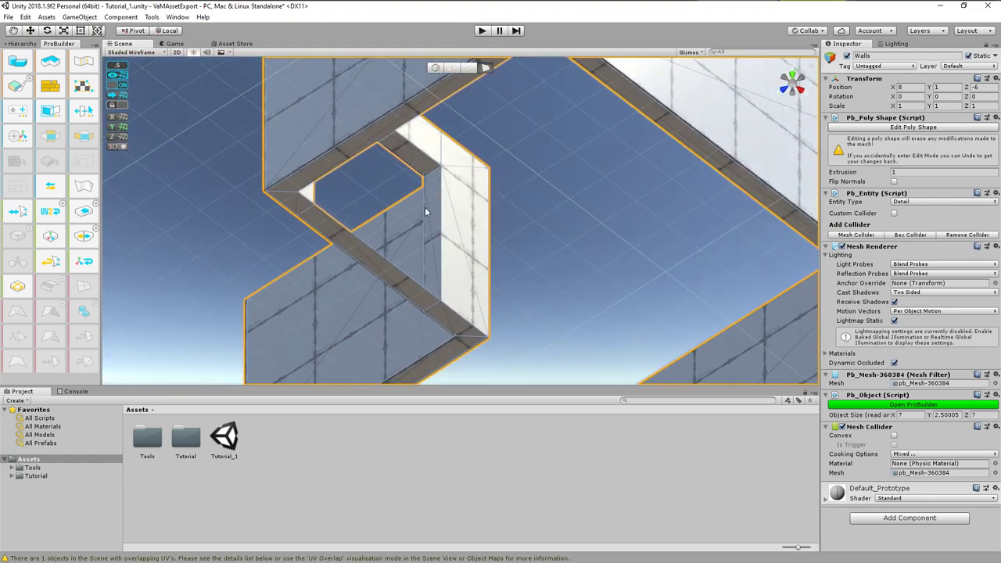
click(378, 263)
key(Delete)
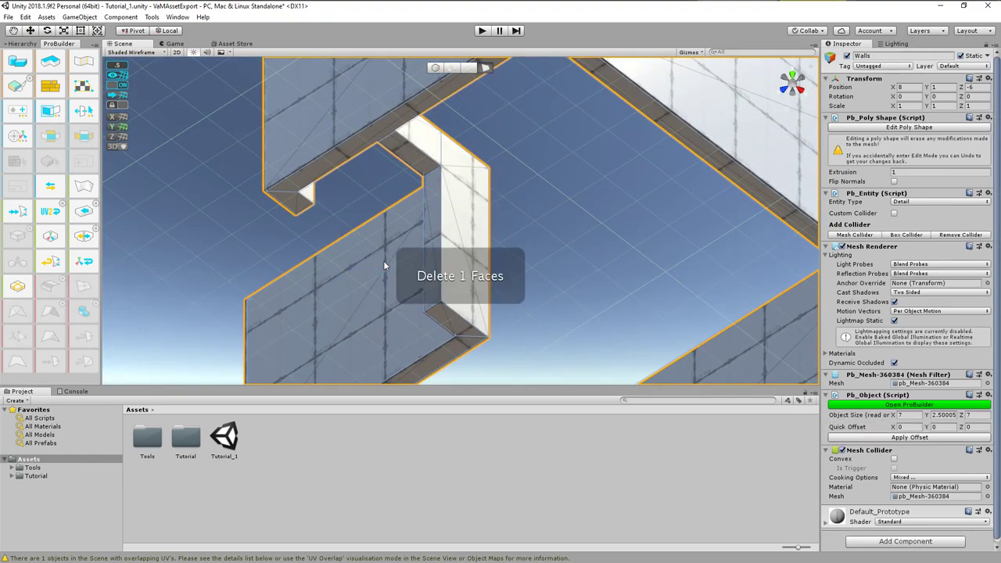
alt+drag(387, 258, 816, 313)
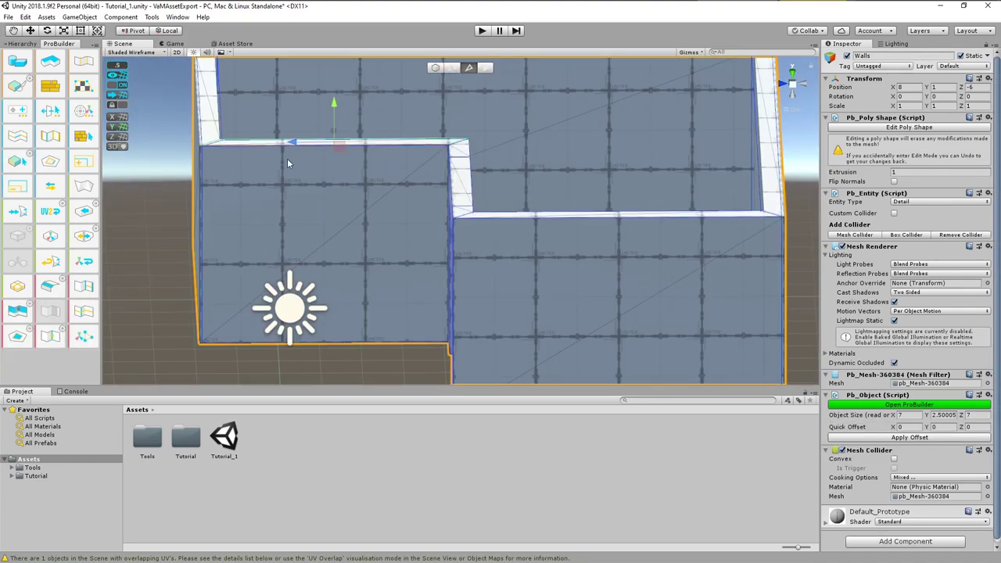
In Edge Selection mode, insert two edge loops across the adjoining recessed wall, each 0.5 unit from one end
click(287, 156)
click(85, 313)
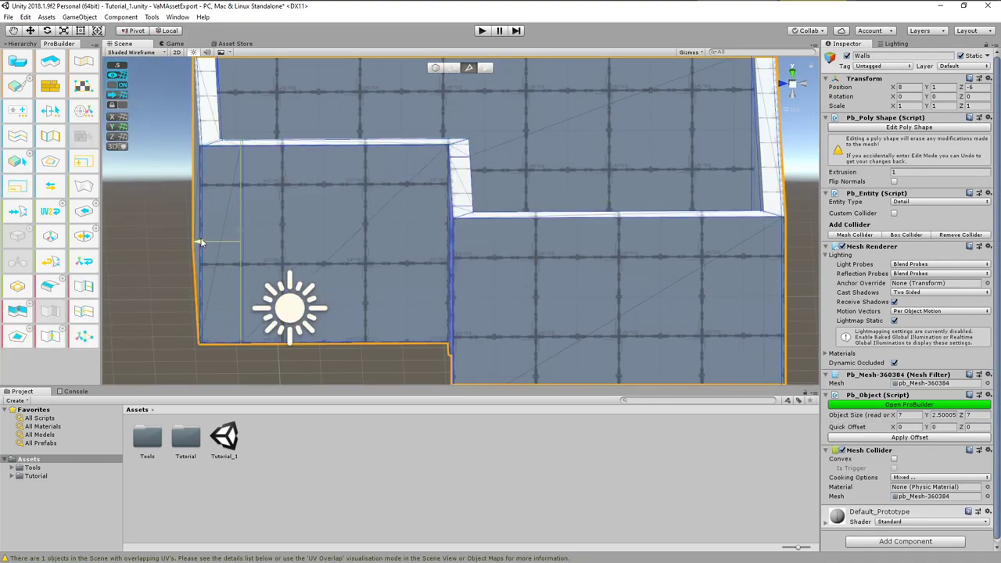
alt+drag(282, 243, 371, 230)
click(388, 149)
click(88, 311)
drag(299, 231, 355, 237)
alt+drag(313, 270, 365, 240)
click(328, 196)
alt+drag(306, 164, 243, 230)
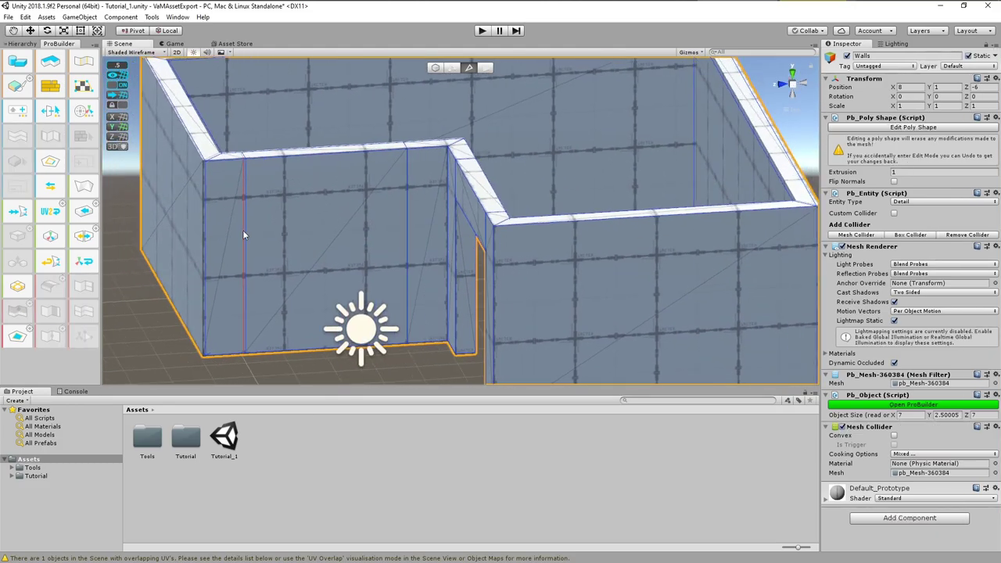
Connect the loop edges on the adjoining wall's outer and inner faces and raise the connecting edge to about 0.5 unit below the top
click(242, 230)
shift+click(405, 237)
alt+drag(405, 238, 344, 289)
click(50, 310)
alt+drag(297, 266, 548, 234)
click(664, 203)
shift+click(521, 232)
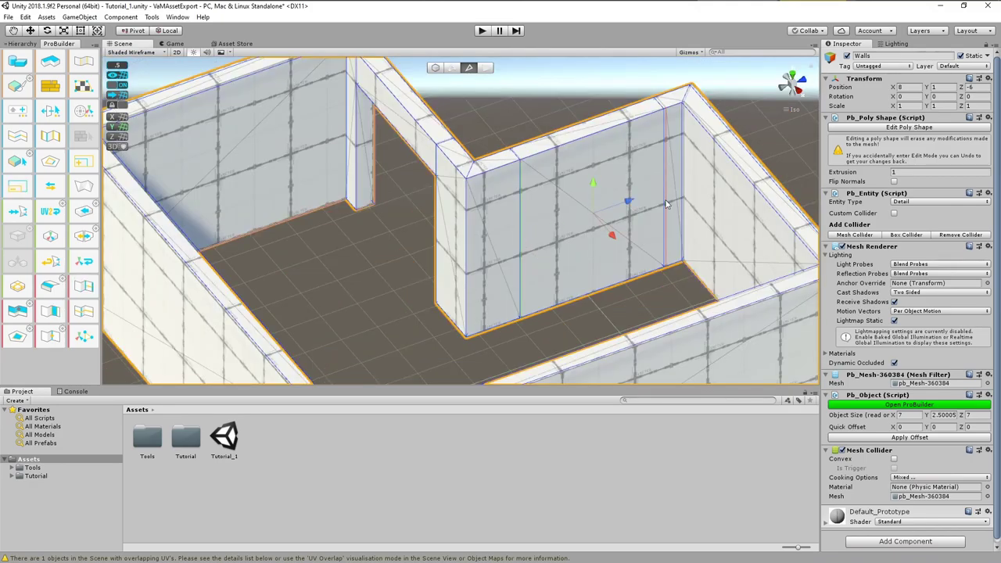
click(87, 306)
key(minus)
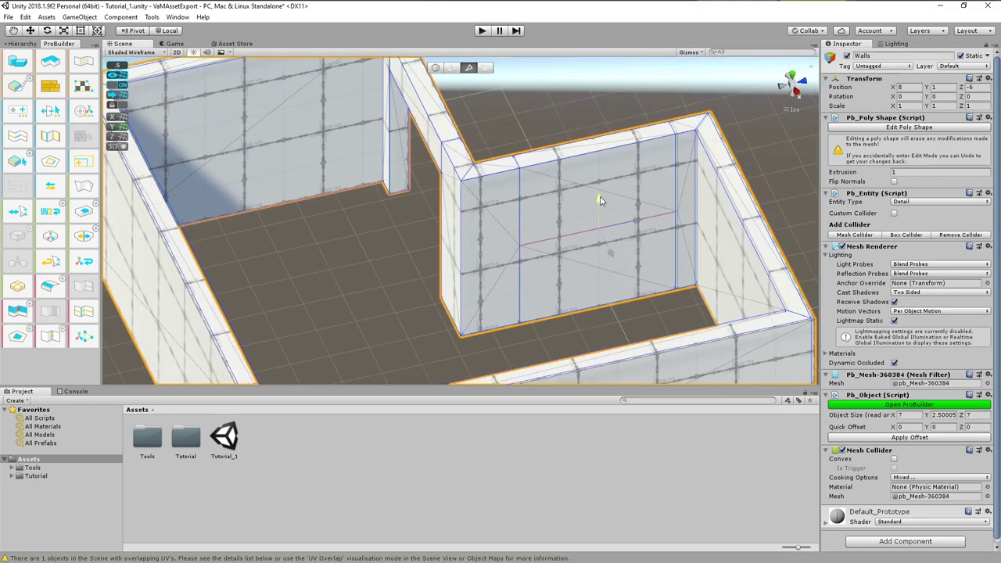
drag(596, 188, 596, 142)
Delete the faces enclosed by the loops and connecting edges to open a second doorway
key(h)
click(565, 282)
alt+drag(516, 274, 469, 235)
key(Delete)
With 0.25 snapping, extrude the second doorway's border edges across the wall thickness to close its sides
click(430, 197)
shift+drag(428, 194, 451, 181)
alt+drag(528, 210, 565, 292)
click(569, 301)
key(h)
key(h)
click(570, 333)
click(552, 346)
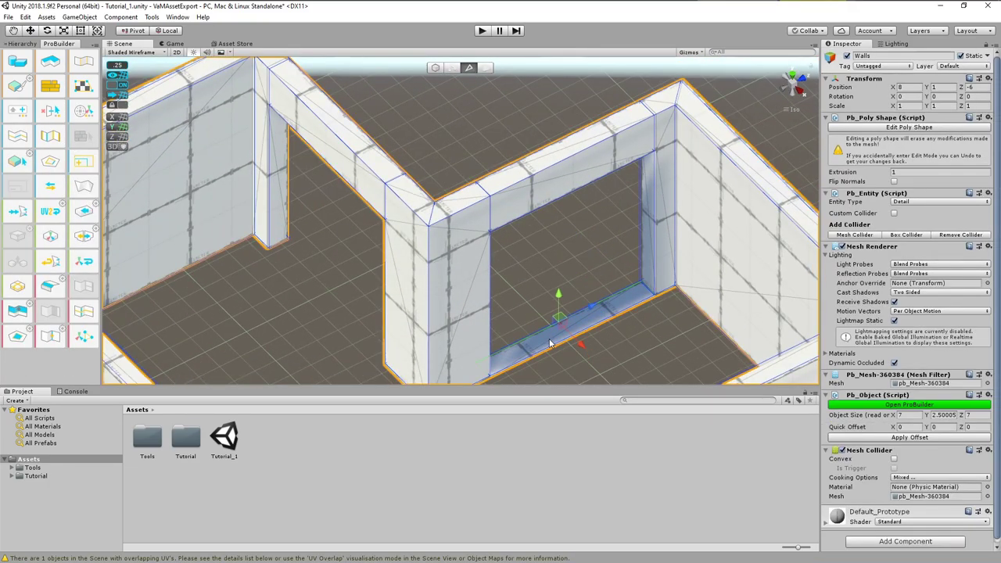
Delete the threshold face and the underside face at the bottom of the second doorway
scroll(552, 349, up, 8)
click(485, 68)
click(630, 292)
key(BackSpace)
alt+drag(630, 293, 550, 492)
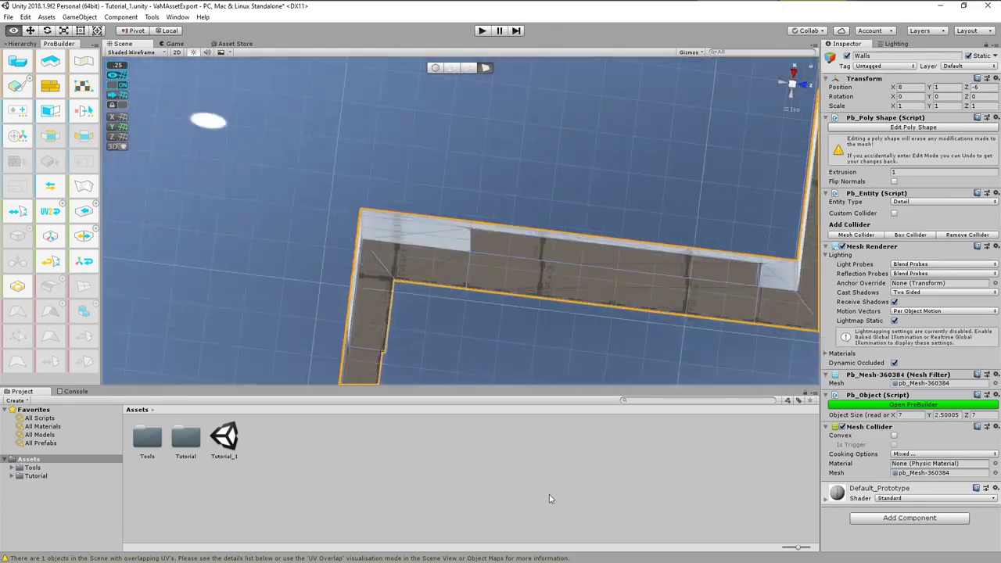
click(550, 492)
click(565, 325)
alt+drag(556, 315, 520, 321)
key(Delete)
Insert a horizontal edge loop around the walls' outer faces and raise it to about 0.5 unit below the top
key(h)
click(9, 312)
alt+drag(336, 101, 398, 252)
scroll(293, 225, down, 5)
key(h)
click(400, 253)
click(91, 311)
drag(503, 87, 505, 49)
Insert horizontal edge loops around the walls' inner faces and move them to mark the top and bottom of the windows
alt+drag(508, 305, 455, 247)
middle_drag(455, 247, 463, 259)
alt+drag(461, 263, 416, 169)
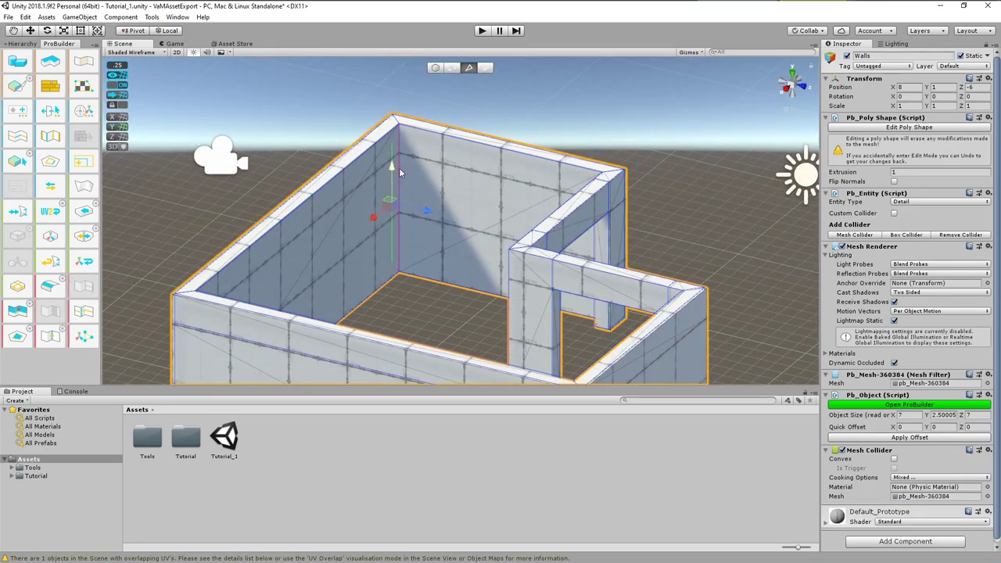
scroll(399, 167, up, 4)
alt+drag(387, 112, 191, 256)
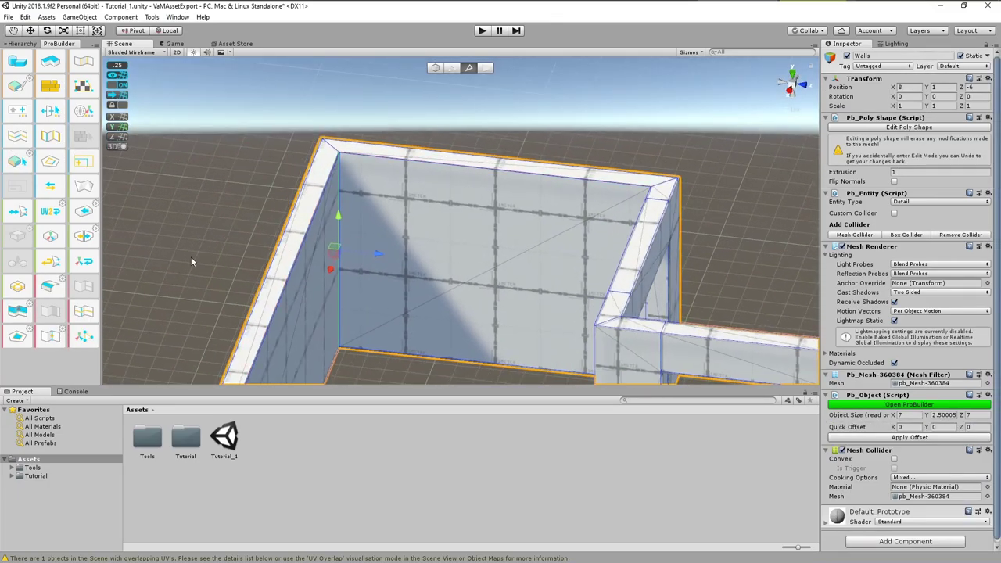
click(83, 314)
scroll(440, 319, down, 3)
drag(532, 335, 333, 237)
click(332, 235)
alt+drag(415, 216, 466, 328)
click(82, 314)
alt+drag(402, 230, 810, 231)
drag(326, 118, 330, 87)
Insert further edge loops across the long straight wall to lay out two window openings
alt+drag(461, 211, 326, 216)
alt+drag(680, 213, 272, 249)
click(272, 249)
click(538, 181)
mouse_move(548, 255)
alt+mouse_down()
mouse_move(637, 405)
mouse_move(555, 246)
alt+mouse_up()
key(alt+u)
alt+drag(478, 292, 418, 315)
middle_drag(417, 315, 426, 281)
scroll(277, 250, up, 3)
click(361, 190)
key(alt+u)
alt+drag(361, 191, 451, 161)
key(alt+u)
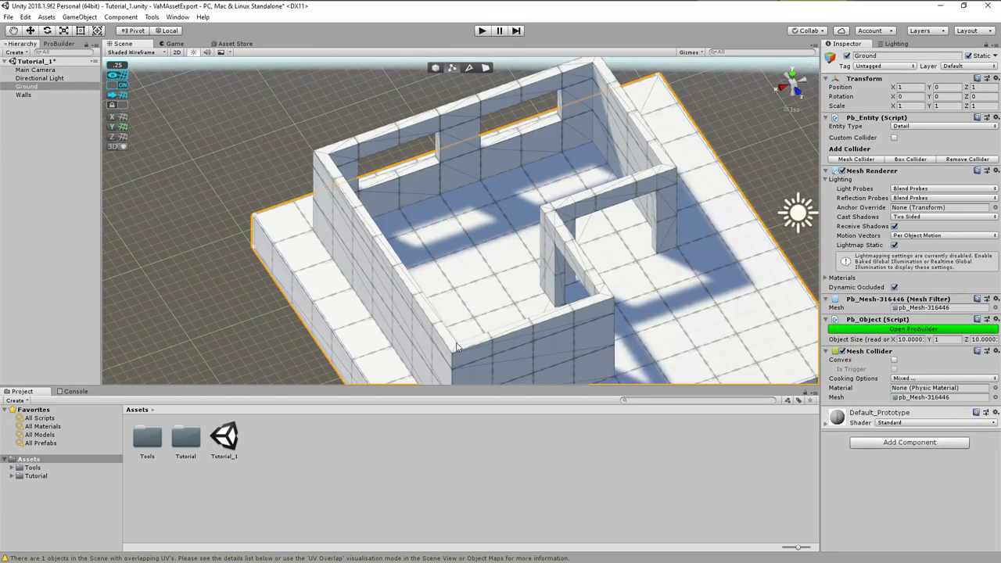
Create a polygon shape as a roof along the walls' L-shaped outer outline and extrude it 0.25 unit
scroll(458, 347, up, 4)
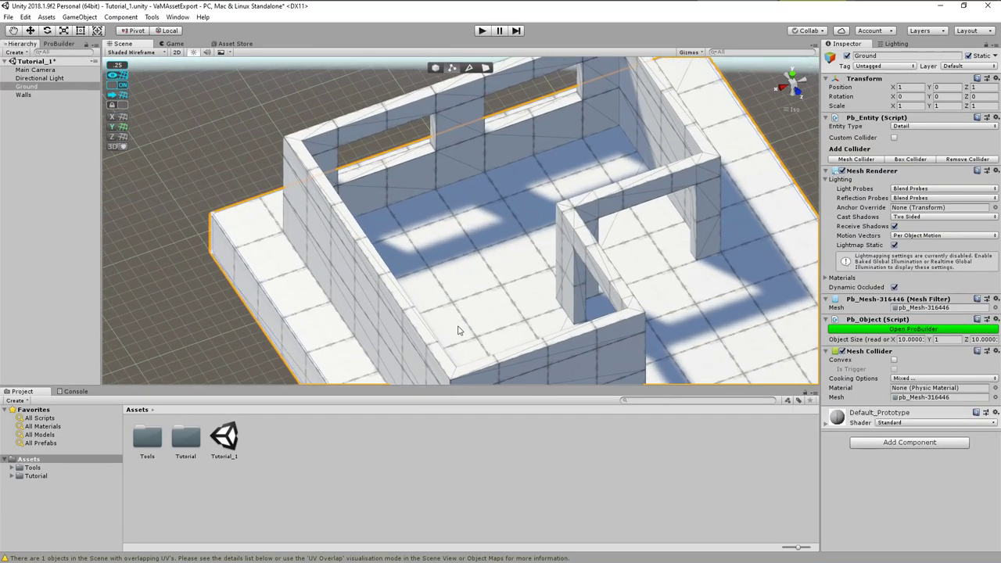
middle_drag(459, 328, 459, 265)
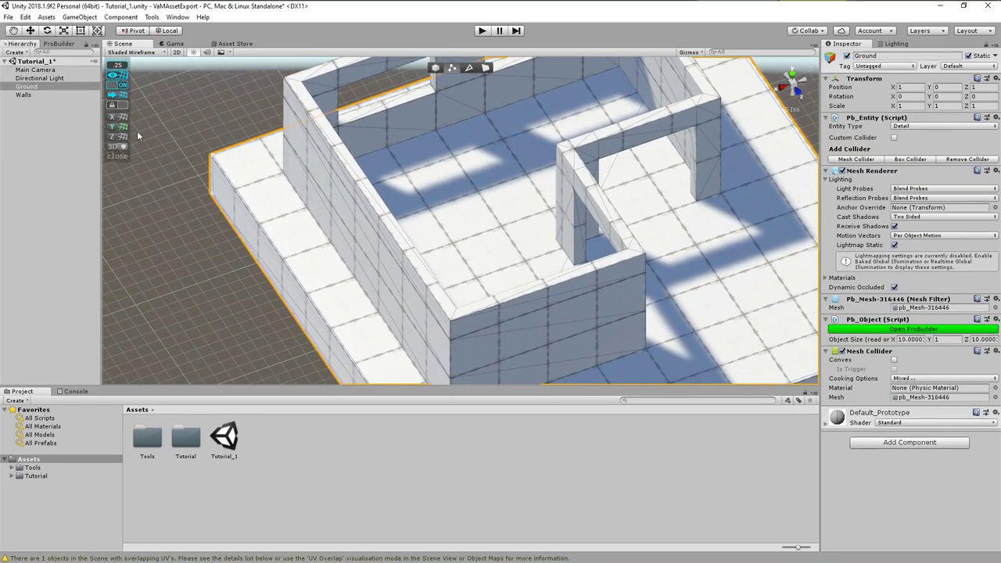
click(62, 44)
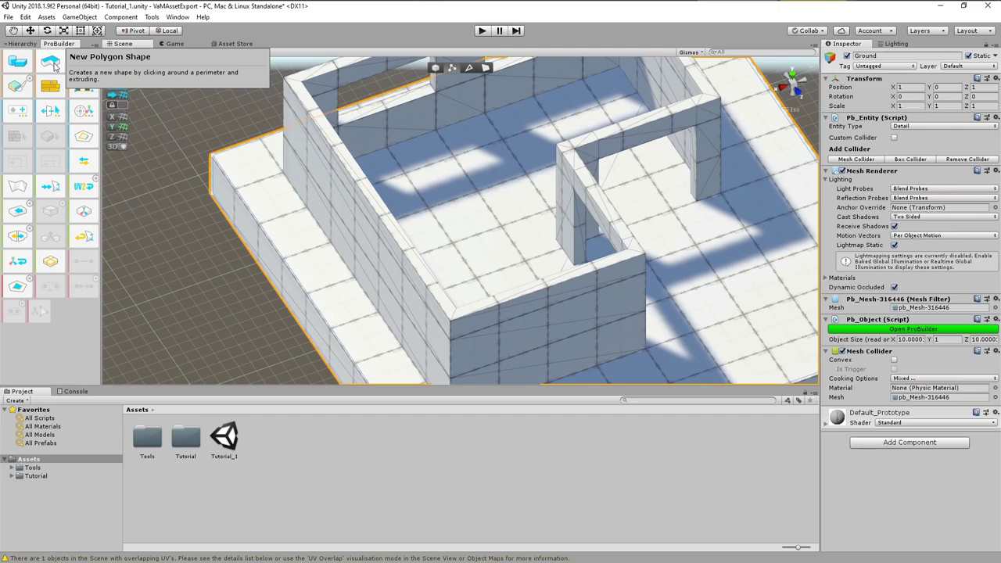
click(50, 63)
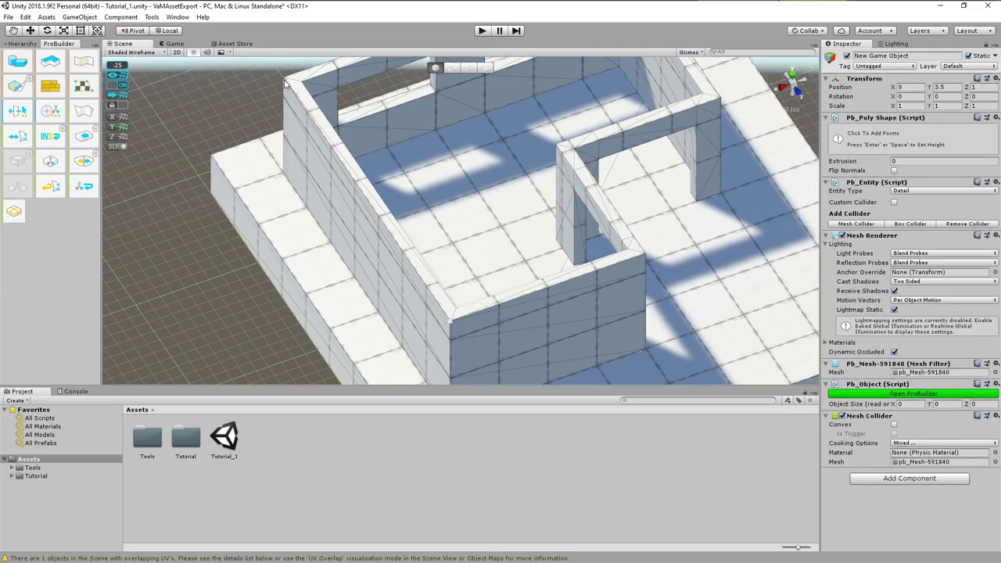
middle_drag(419, 140, 282, 305)
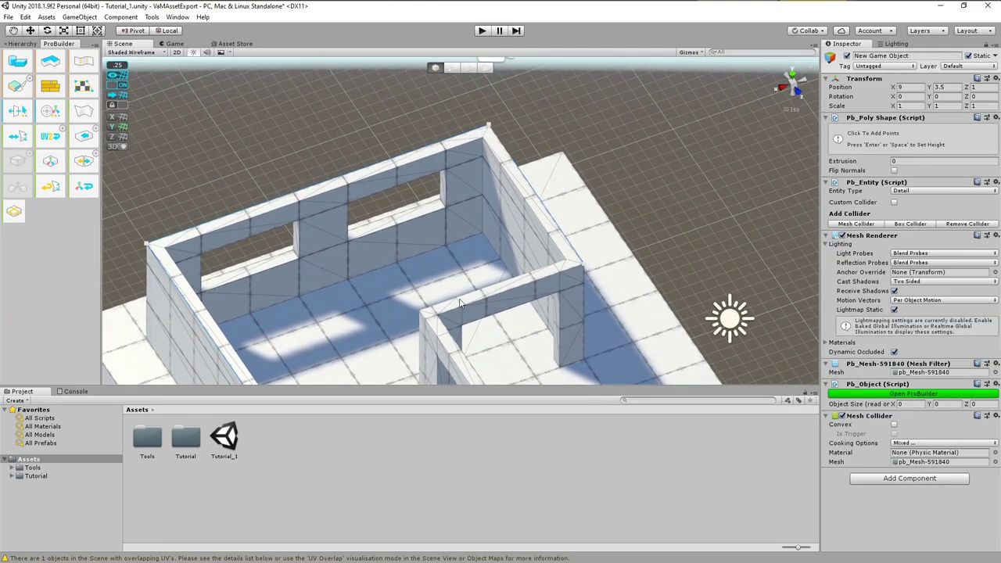
middle_drag(499, 336, 465, 208)
click(277, 357)
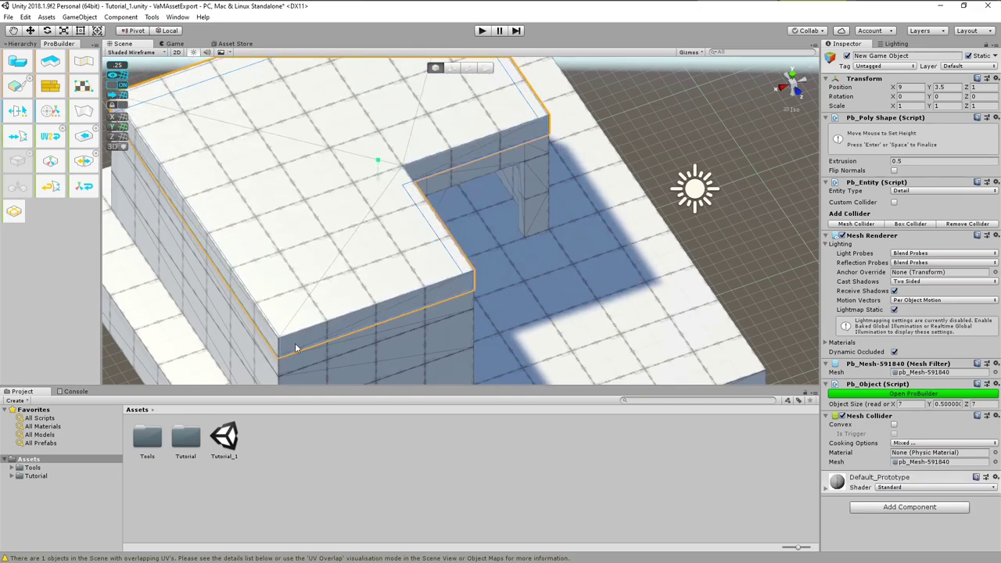
click(295, 348)
key(Escape)
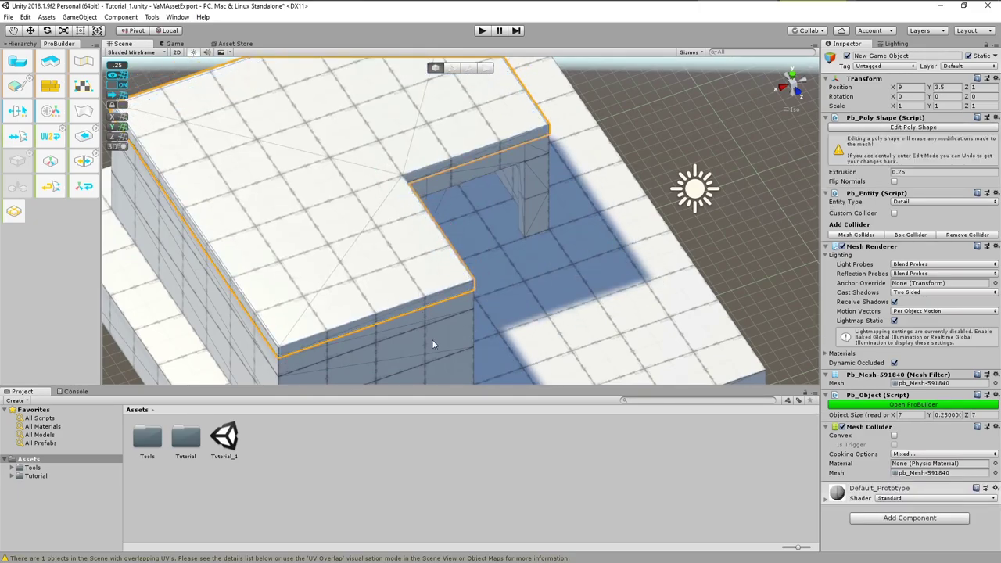
Set the grid snapping increment to 0.1 for work at the window openings
right_drag(436, 342, 226, 219)
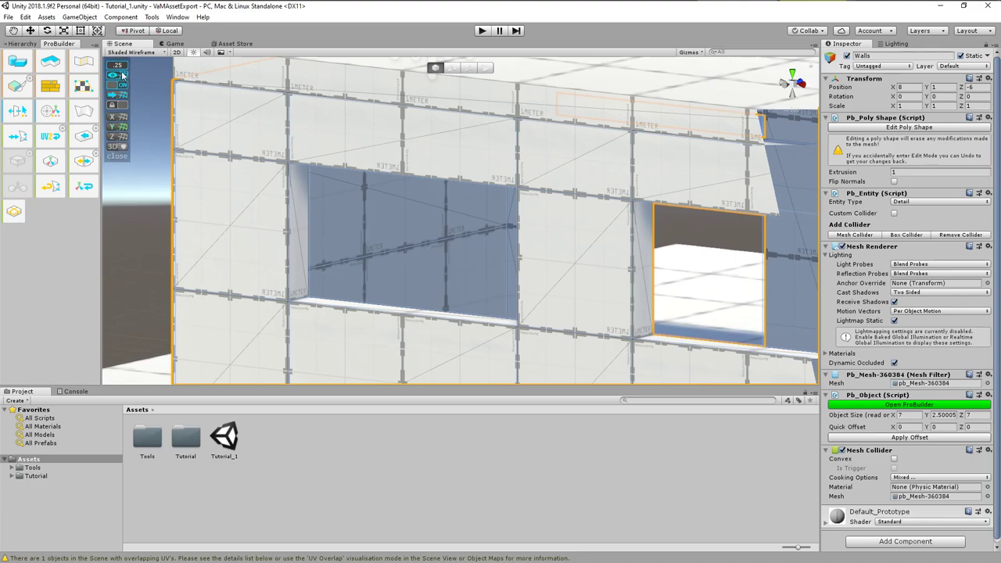
click(119, 66)
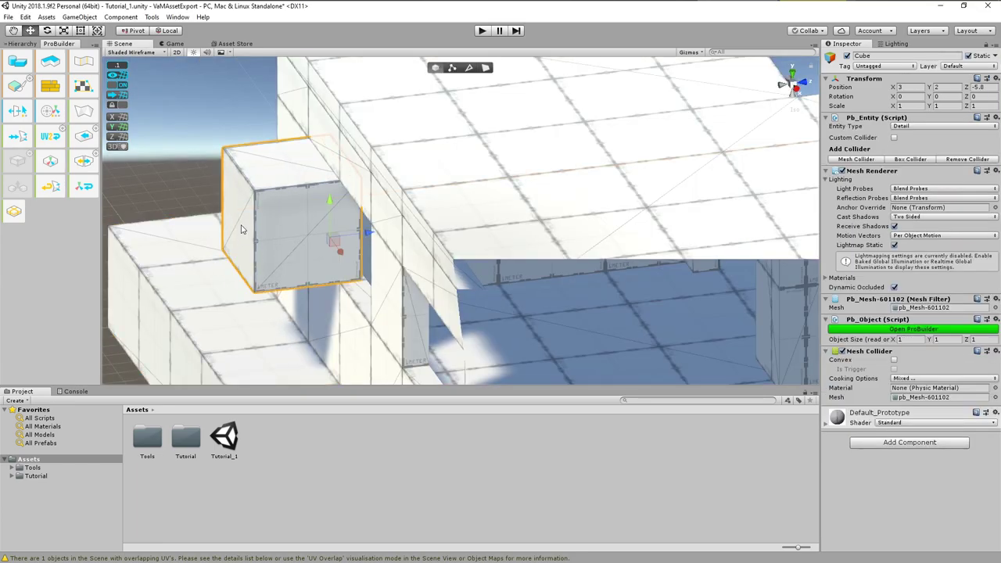
Push in the cube's outer face to make it a slab 0.1 unit deep in the window opening
click(486, 68)
click(241, 221)
drag(275, 214, 376, 205)
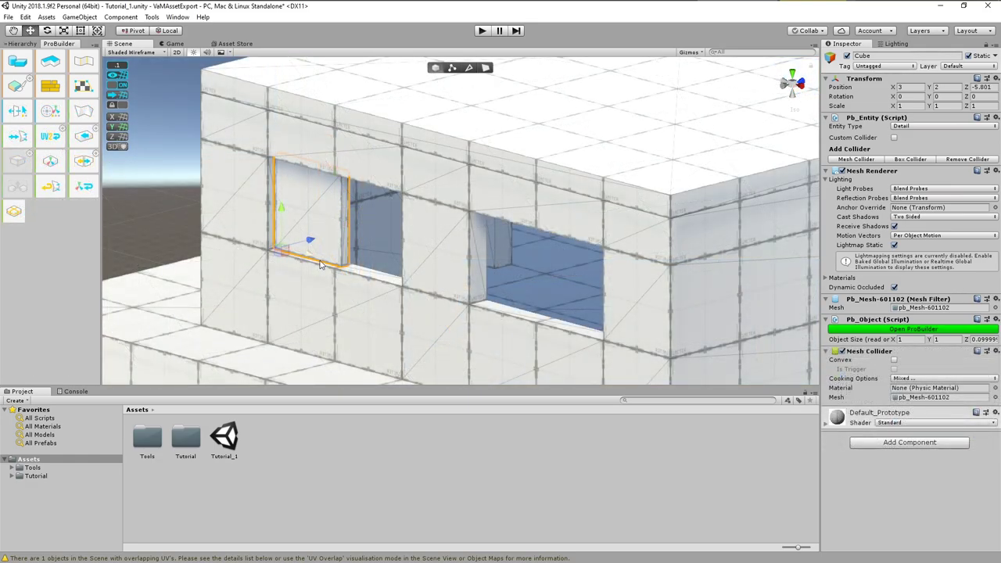
Duplicate the slab, move the copy outside the house and, without grid snapping, thin it to about 0.015 unit as a glass pane
key(ctrl+d)
drag(310, 243, 183, 266)
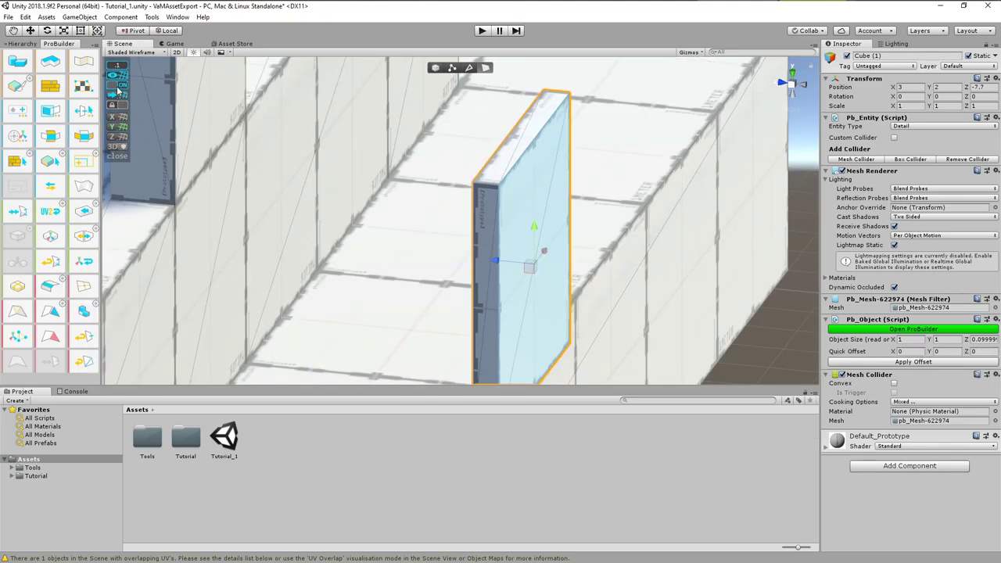
drag(492, 261, 472, 256)
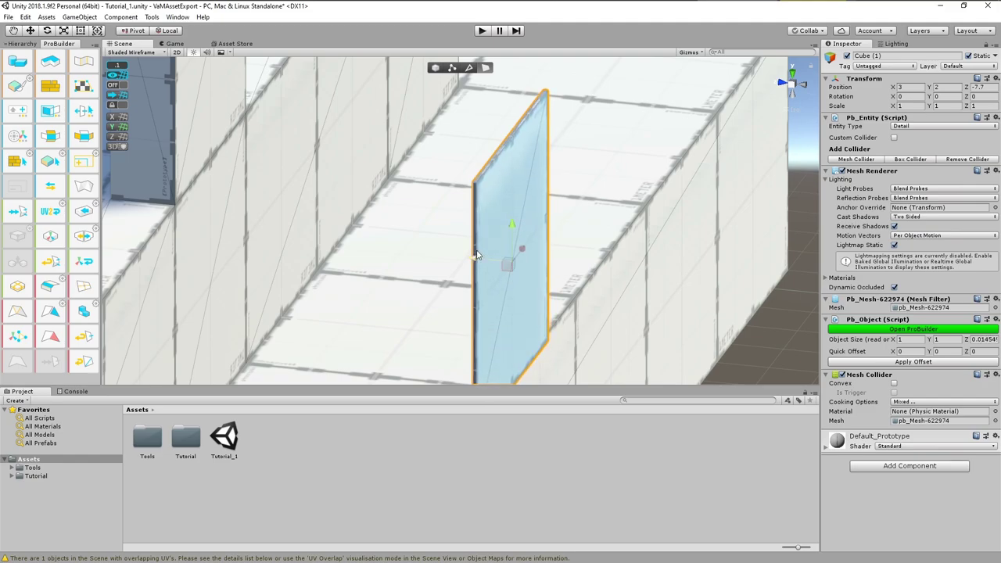
click(481, 251)
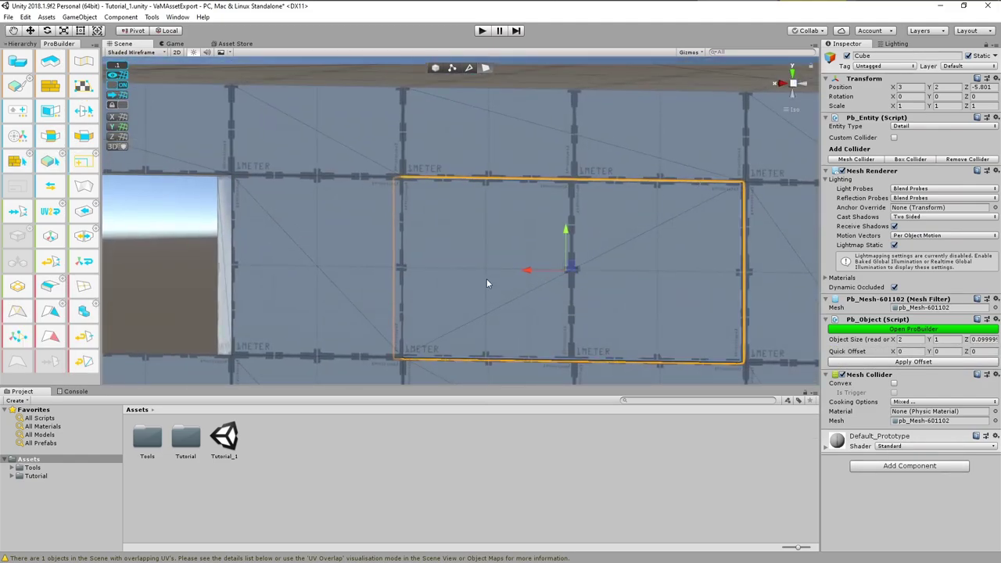
Inset the front face of the two-unit-wide slab in the window opening to start a frame border
click(486, 279)
alt+drag(537, 264, 536, 336)
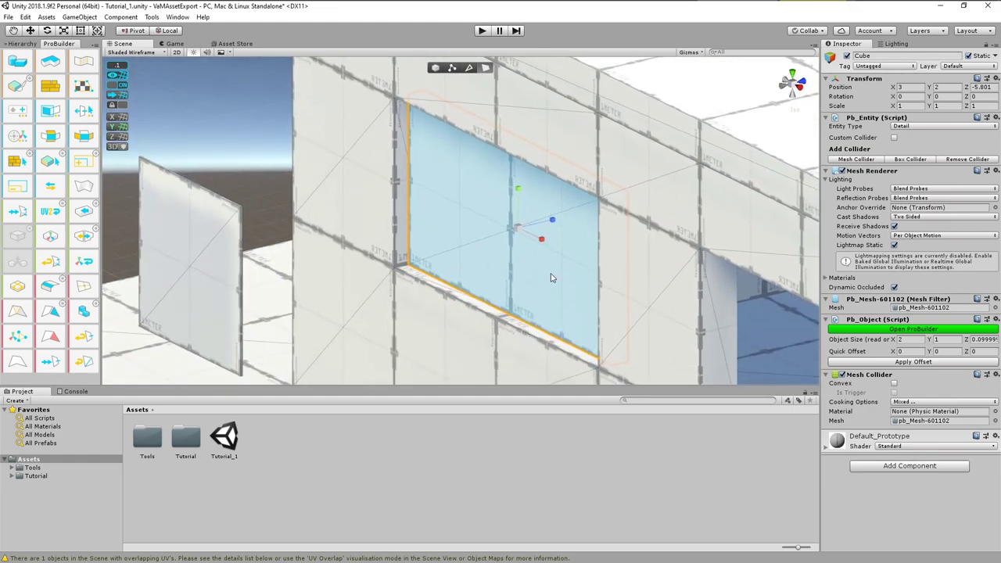
shift+drag(542, 239, 533, 235)
drag(518, 190, 525, 206)
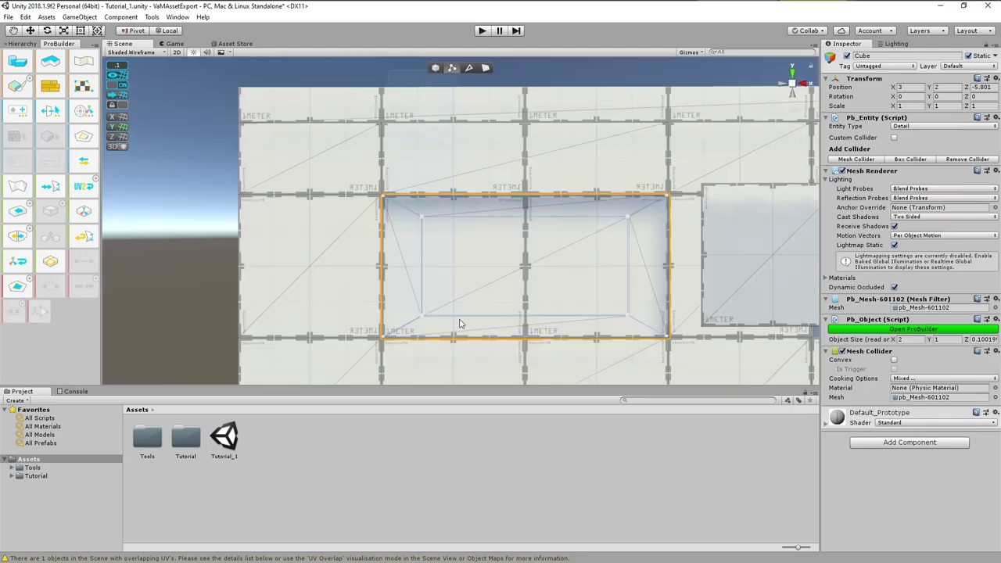
Move the inset face's corner vertices outward to leave an even 0.1 unit border around the window frame
click(455, 335)
drag(464, 272, 440, 273)
drag(609, 202, 639, 333)
drag(670, 267, 709, 265)
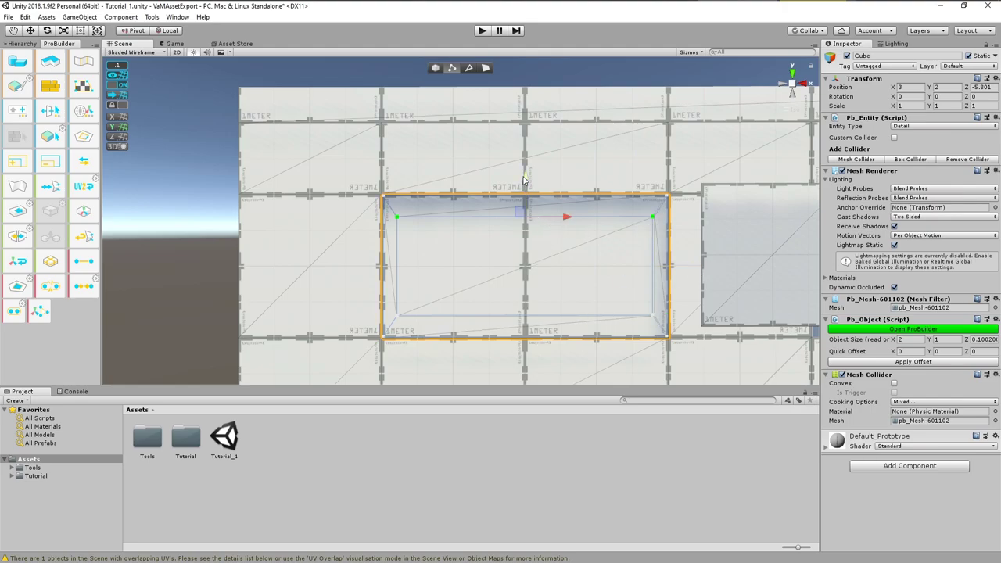
drag(526, 178, 529, 173)
drag(198, 270, 729, 322)
click(674, 328)
drag(530, 280, 539, 287)
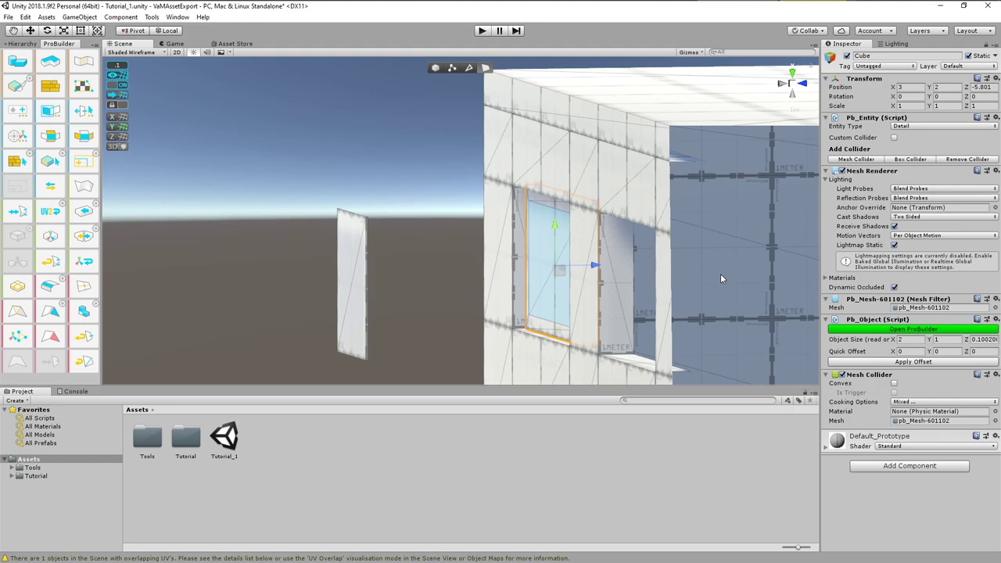
Delete the inset face, open the frame through its full depth and weld the opening's corner vertices
key(Delete)
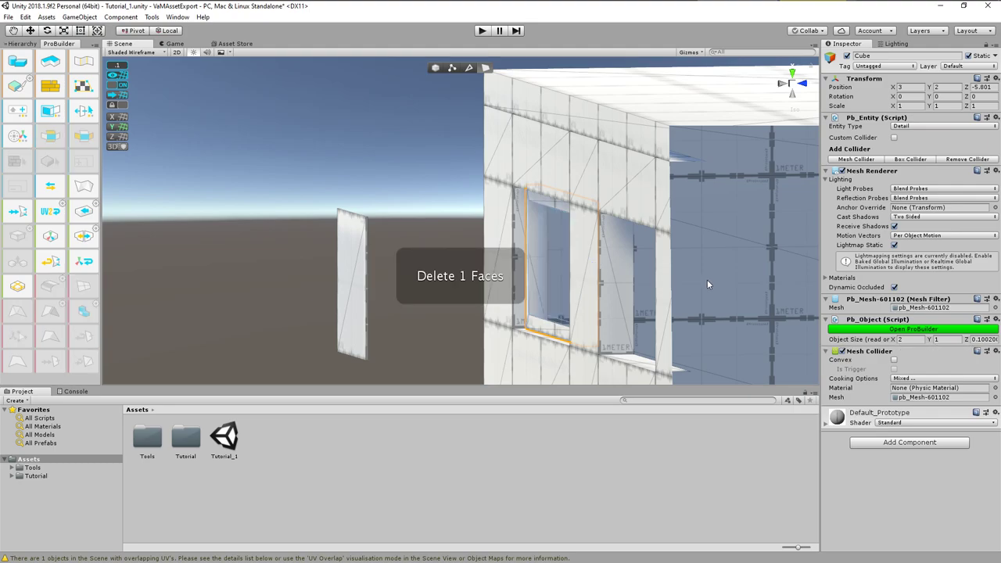
alt+drag(705, 280, 546, 237)
shift+drag(583, 265, 472, 265)
key(Delete)
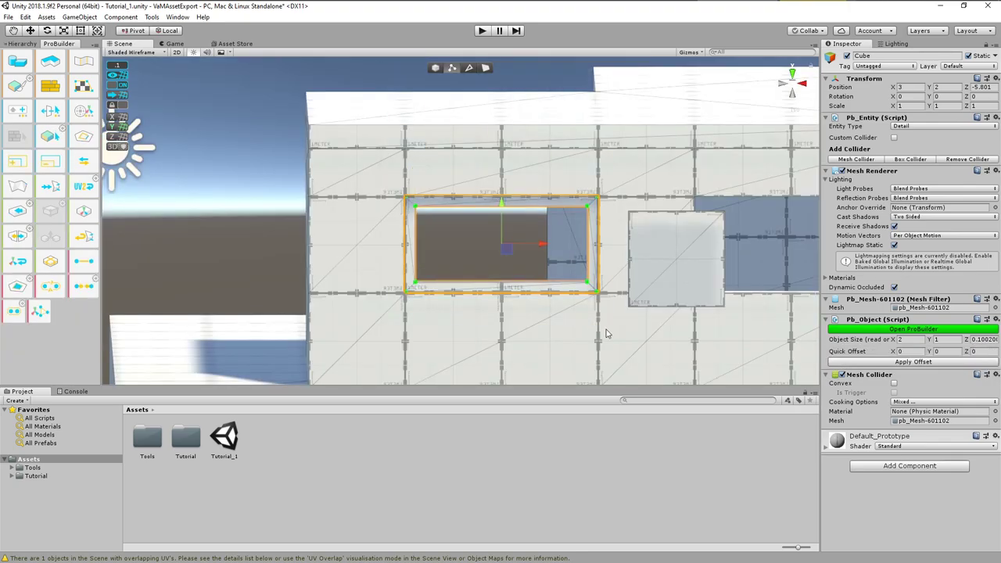
click(17, 312)
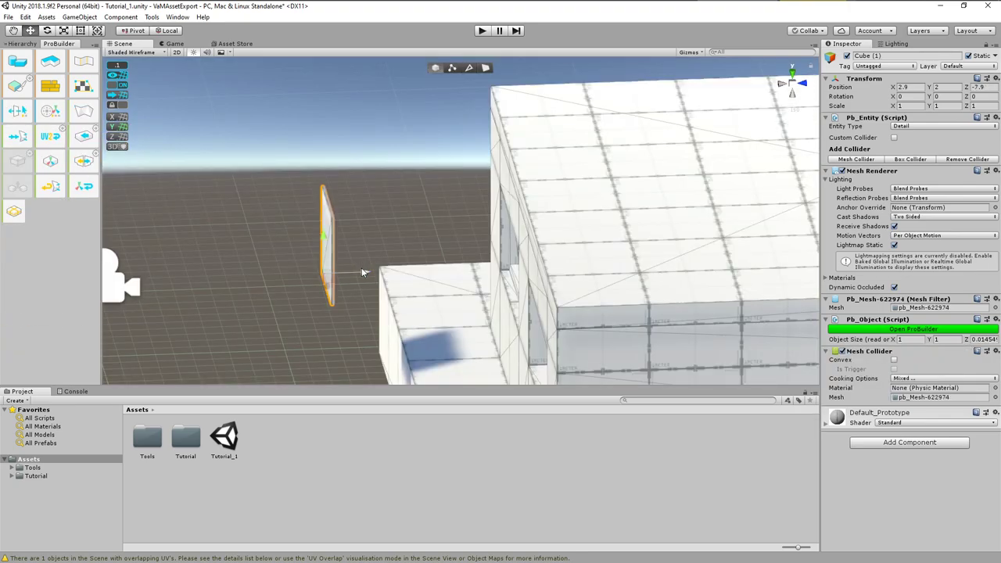
Fit the glass pane into the frame at 1.8 units wide and place a copy of frame and glass in the second window opening
drag(361, 268, 547, 268)
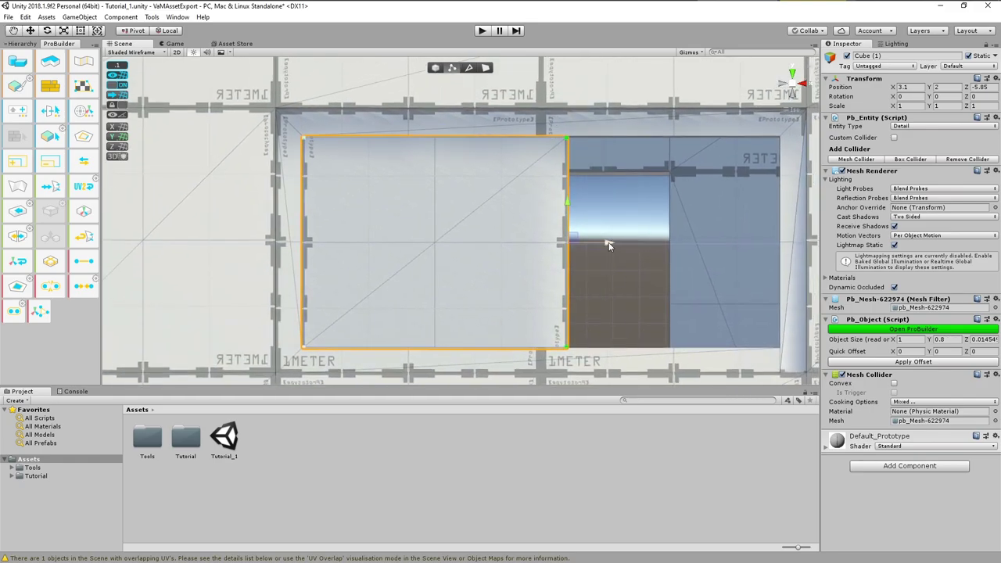
drag(609, 246, 812, 244)
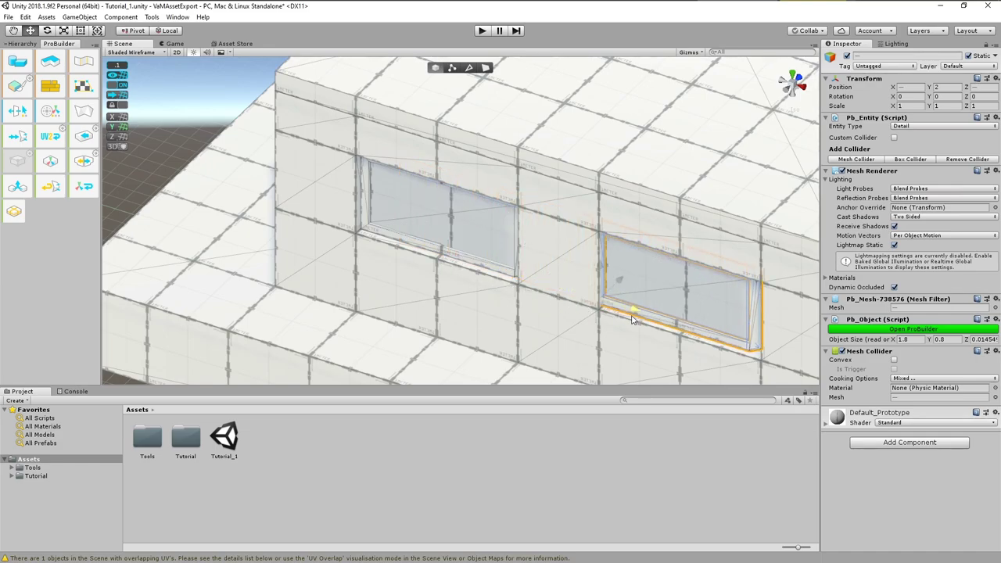
drag(632, 321, 585, 311)
alt+drag(766, 312, 830, 173)
Move another copy of the window frame and glass to the wide opening in the house's recess and lower it to Y 1
drag(617, 264, 669, 267)
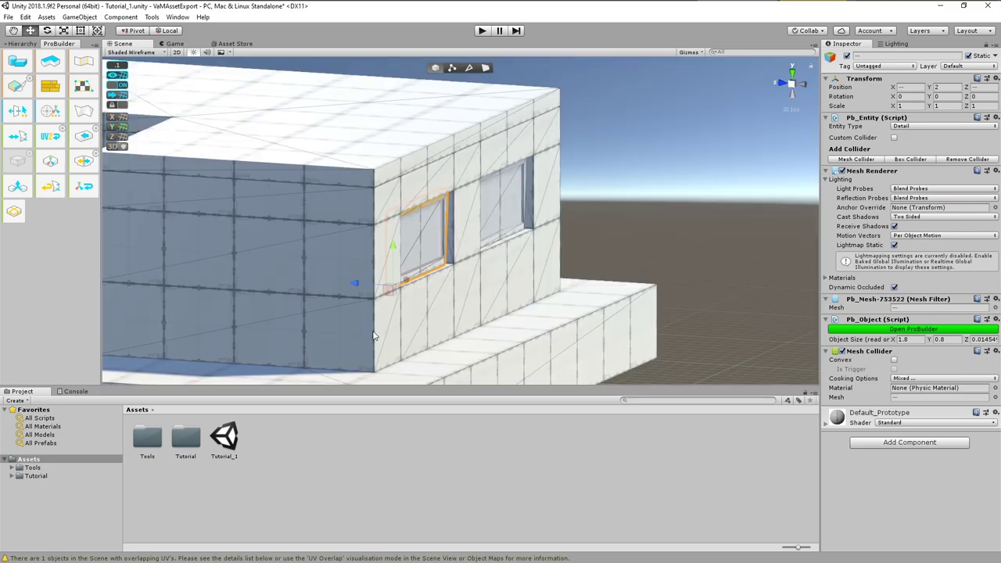
alt+drag(470, 290, 207, 268)
alt+drag(208, 269, 714, 298)
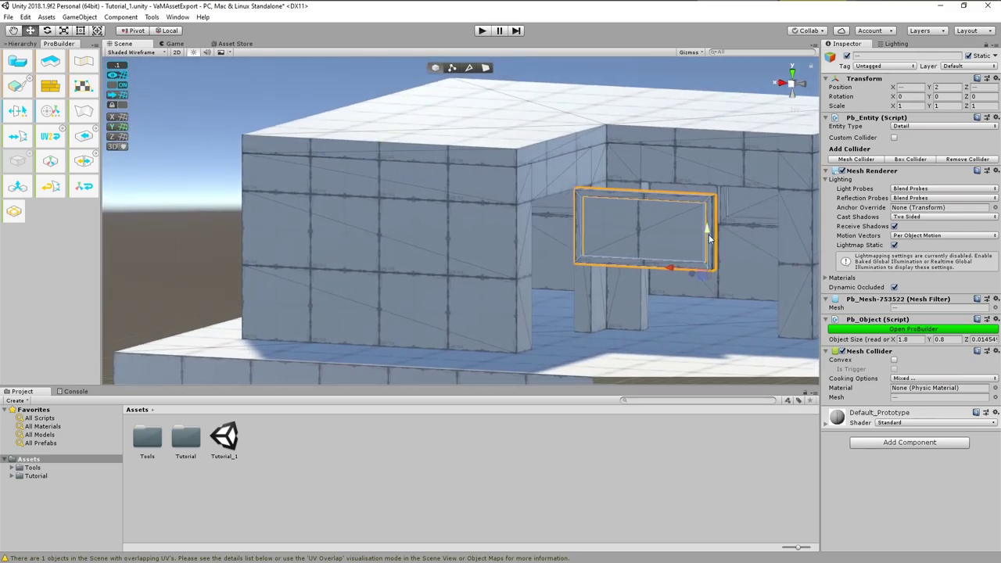
drag(709, 228, 711, 299)
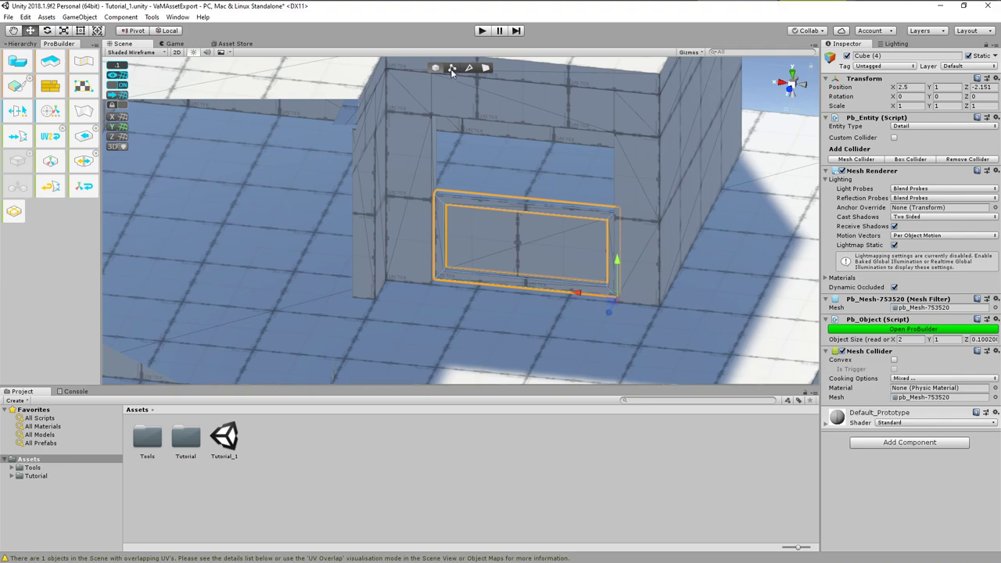
Raise the top vertices of the lowered window frame to fill the opening, making the frame 2 units high
click(452, 67)
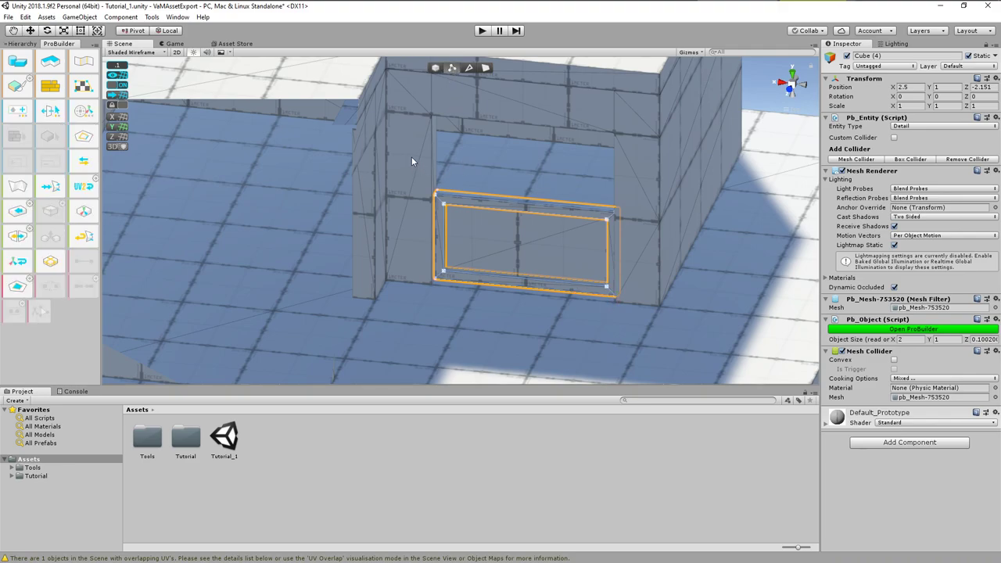
drag(639, 241, 419, 176)
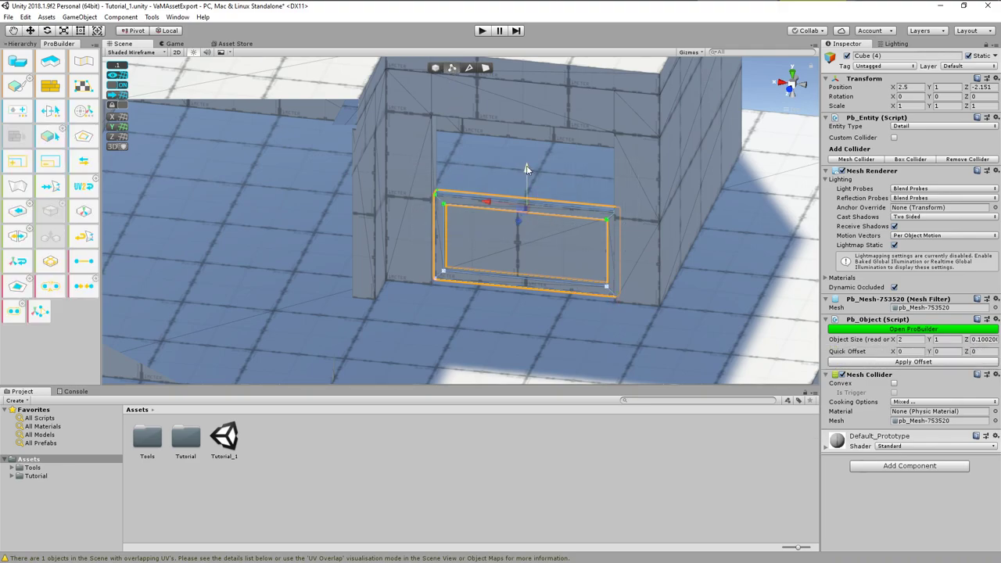
drag(526, 165, 532, 97)
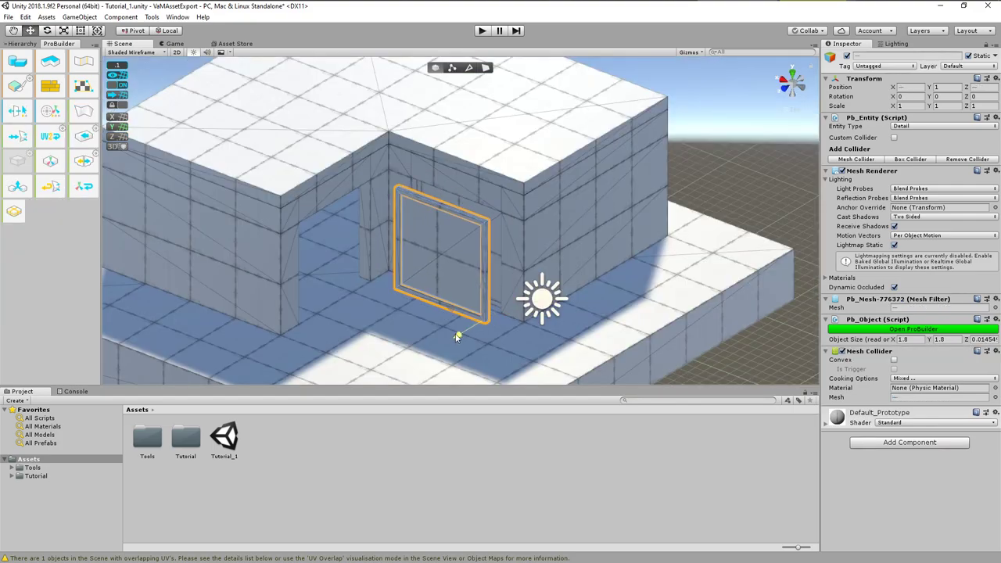
Place the tall window in its opening and fit a copy, rotated -90 degrees about Y, into the adjacent wall's opening
drag(457, 338, 481, 357)
key(e)
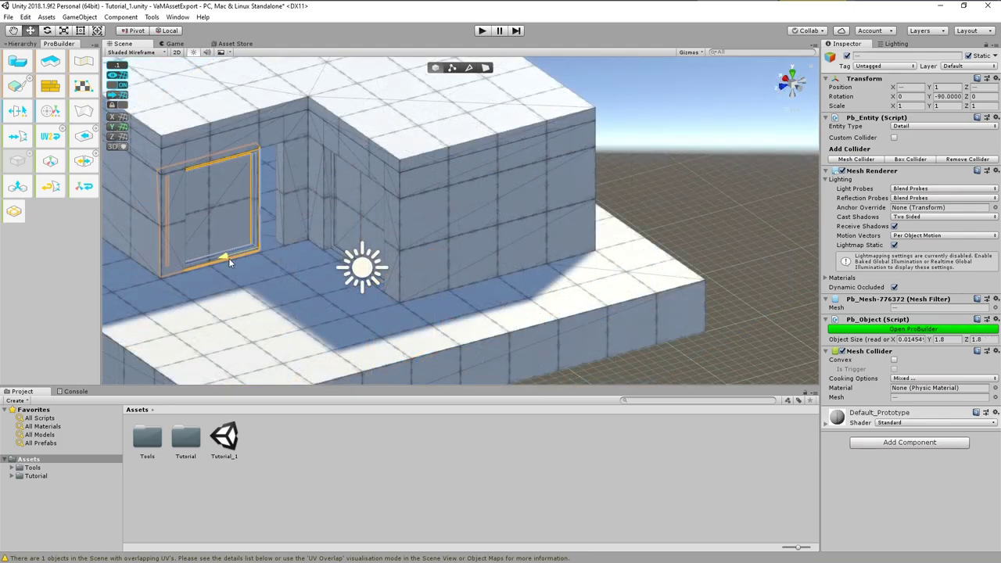
drag(228, 258, 256, 249)
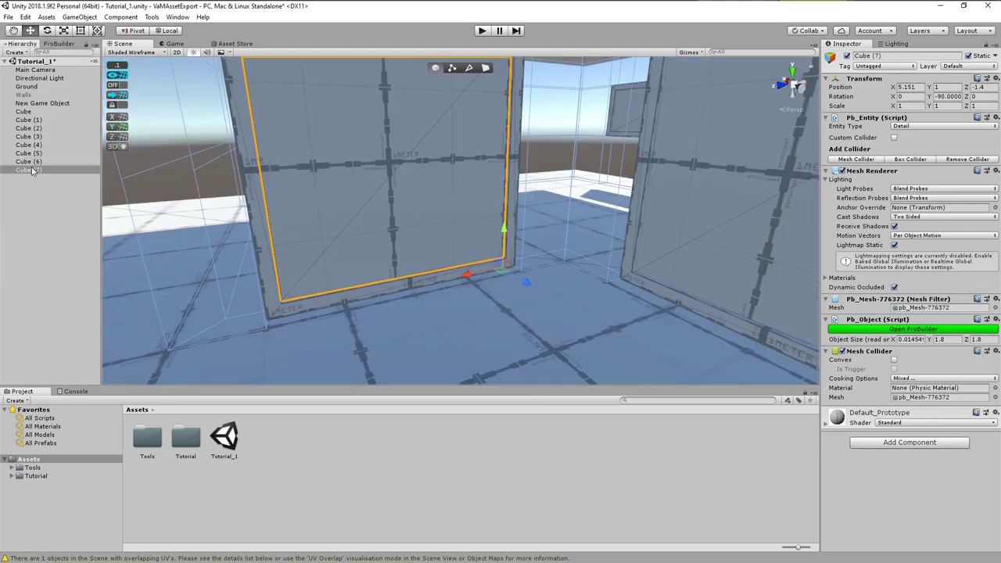
Rename the rotated tall window's glass pane as Glass1
click(28, 153)
click(28, 153)
text(Glass1)
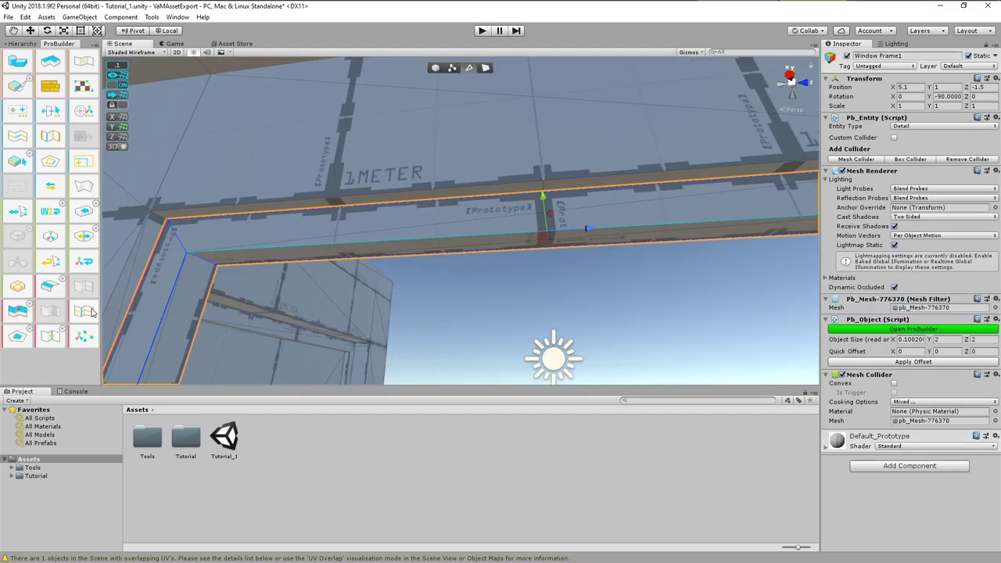
Insert edge loops across Window Frame1 and position them to outline a narrow strip at the middle of its upper bar
click(84, 311)
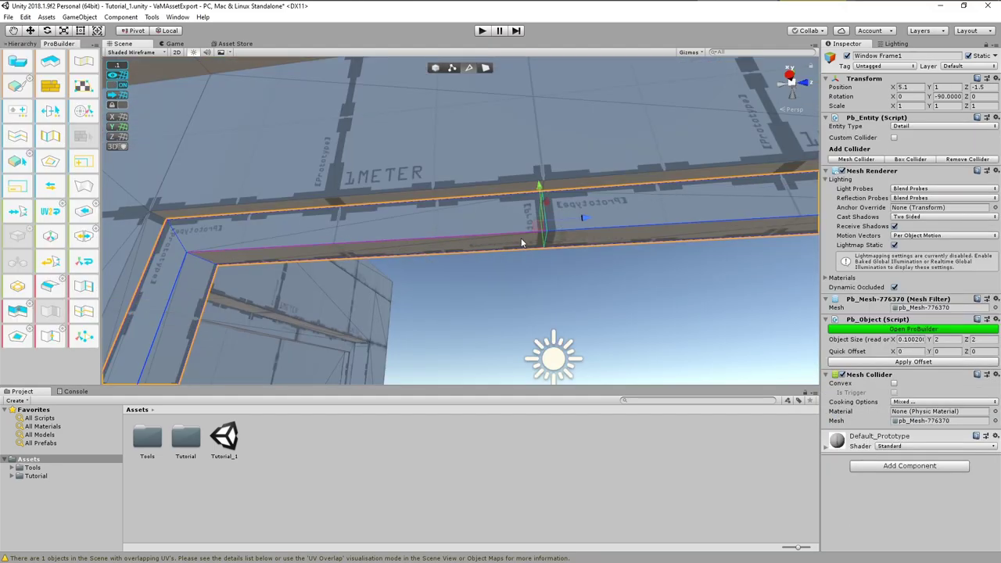
click(88, 312)
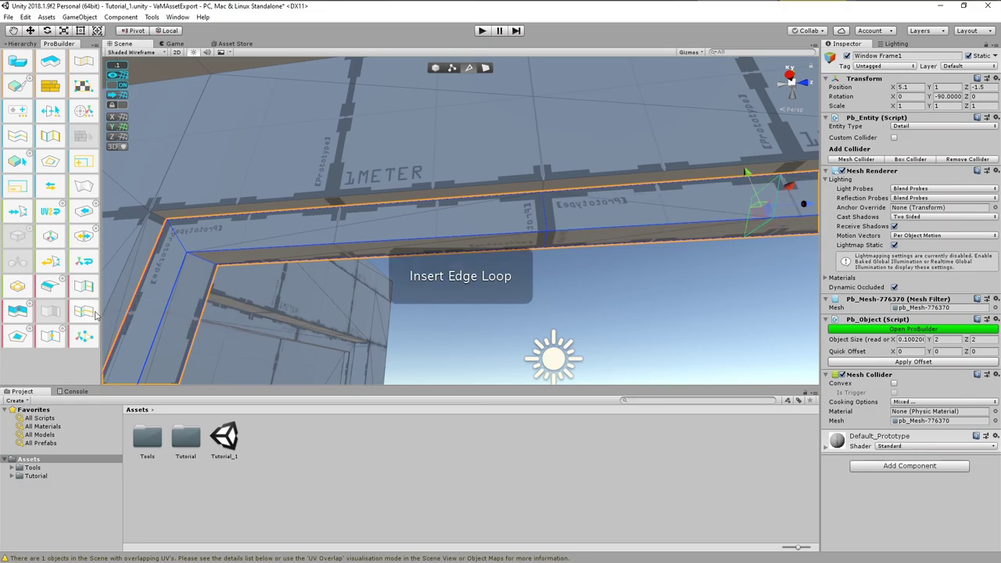
middle_drag(649, 264, 521, 277)
drag(550, 241, 394, 253)
click(527, 286)
click(519, 247)
shift+click(518, 250)
click(398, 276)
middle_drag(344, 352, 441, 290)
click(414, 211)
Extrude the narrow face under Window Frame1's upper bar down toward the lower bar as a vertical divider
click(486, 68)
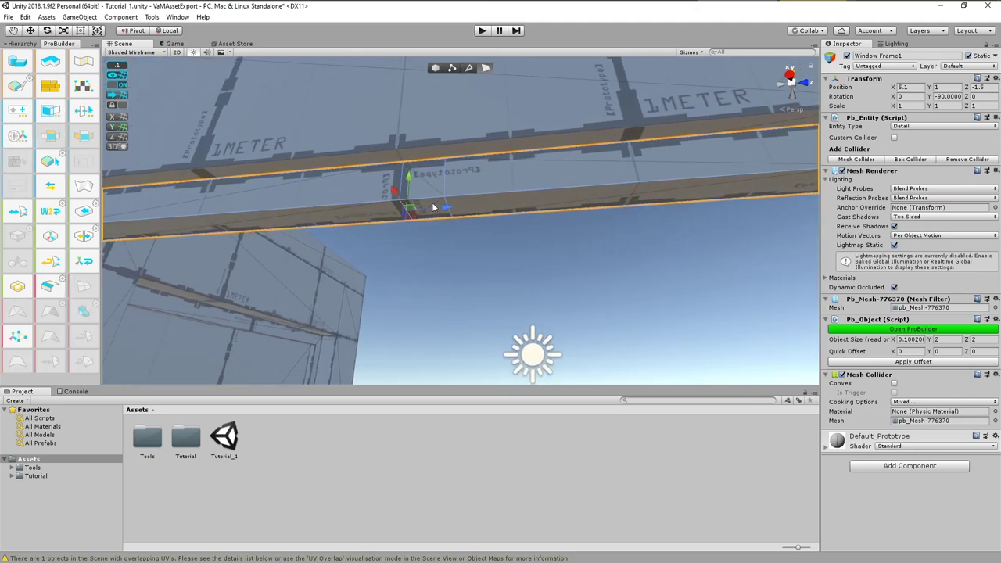
click(432, 206)
shift+drag(430, 175, 427, 255)
scroll(498, 274, down, 3)
right_drag(521, 94, 541, 270)
scroll(541, 271, down, 2)
drag(501, 92, 509, 346)
middle_drag(512, 346, 525, 244)
right_drag(547, 324, 537, 256)
alt+drag(537, 256, 580, 237)
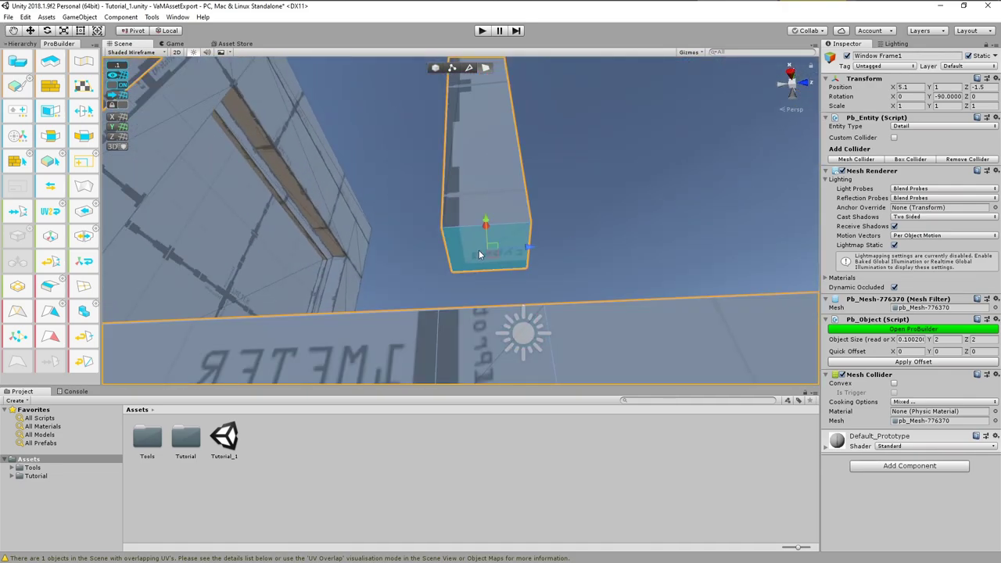
Delete the divider's end face and the frame face below it, and lower the divider's end vertices onto the lower bar
key(Delete)
click(514, 235)
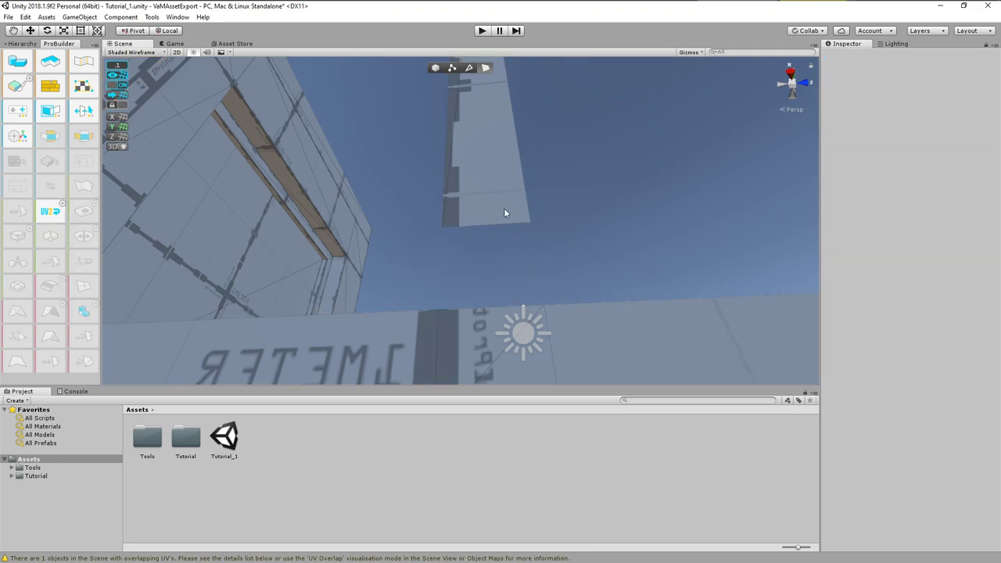
click(505, 213)
alt+drag(504, 213, 569, 220)
click(563, 231)
key(Delete)
click(587, 107)
click(452, 67)
drag(689, 132, 508, 102)
drag(590, 101, 594, 205)
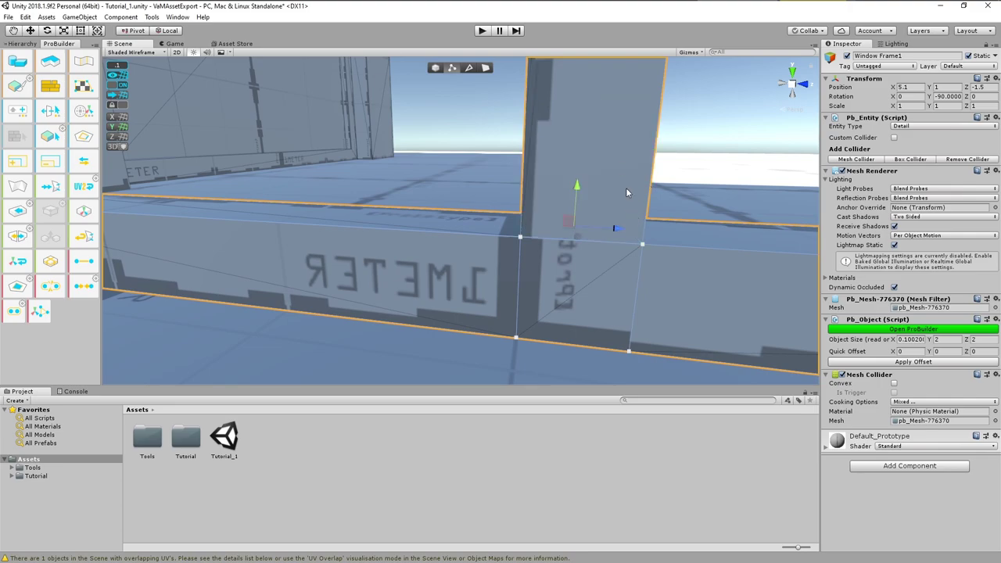
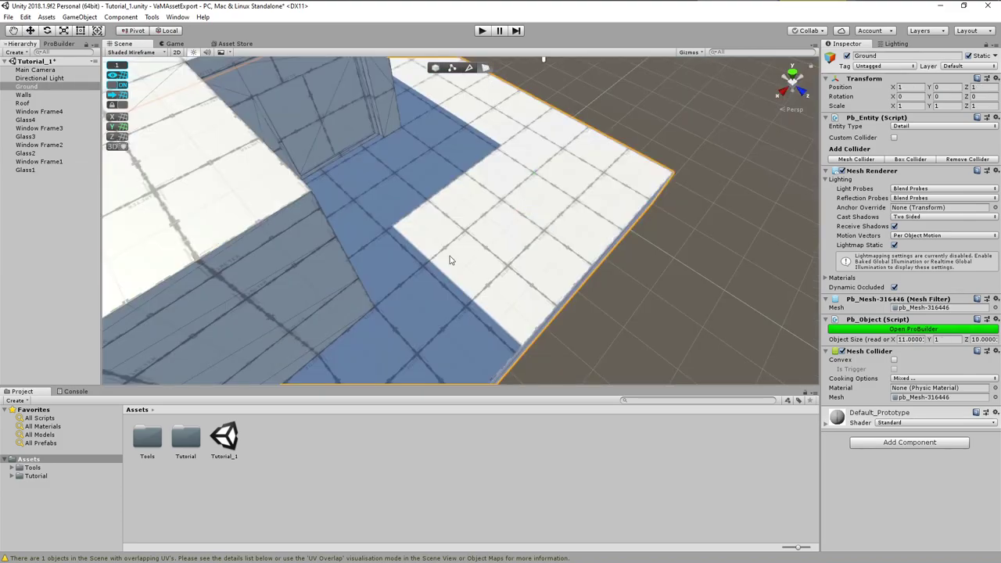
Deactivate the walls, roof, window frames and glass objects so that only the ground stays active
middle_drag(449, 261, 492, 267)
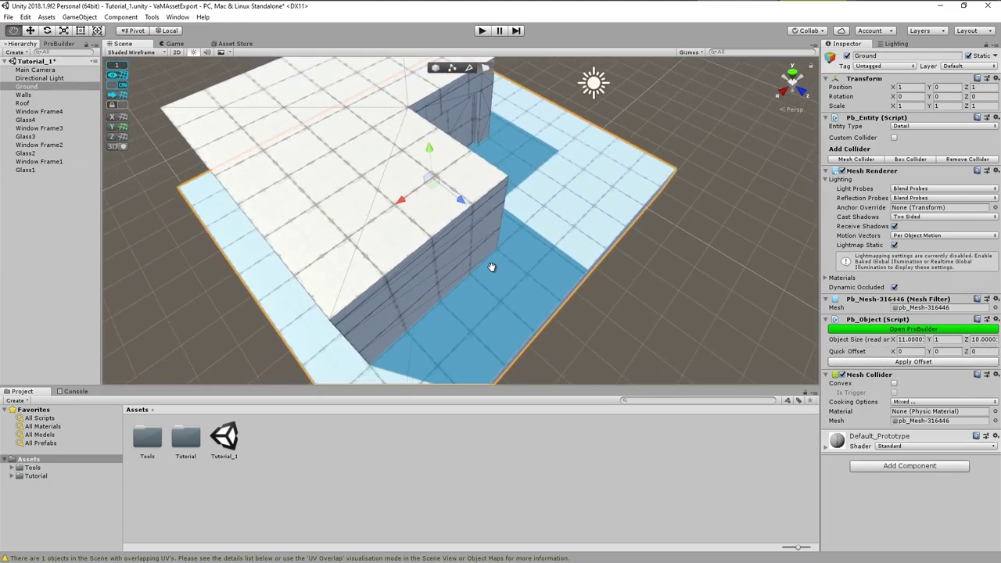
click(24, 95)
shift+click(25, 170)
click(846, 56)
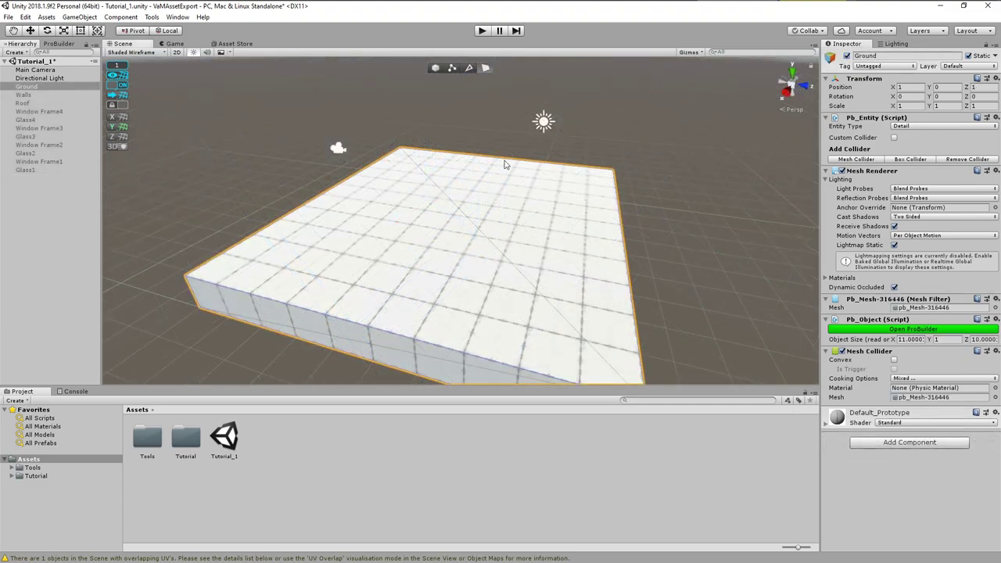
Inset the ground's top face and move the inset rectangle to the open corner area outside the house
click(496, 223)
shift+drag(456, 208, 366, 291)
key(w)
drag(280, 298, 362, 270)
middle_drag(280, 281, 321, 306)
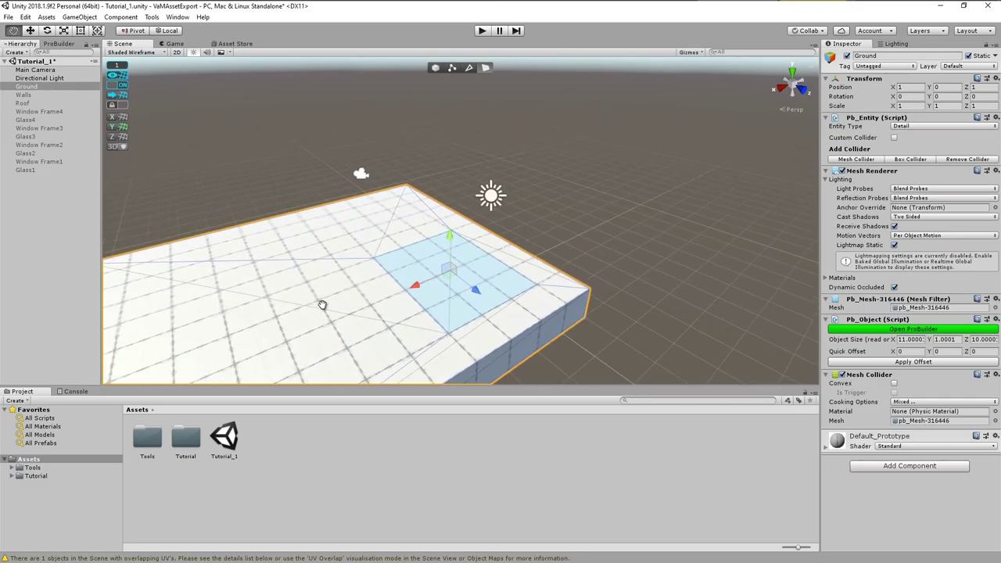
Extrude the inset rectangle of the ground downward to form a sunken area
right_drag(547, 172, 560, 229)
scroll(396, 248, up, 5)
shift+drag(419, 167, 424, 201)
scroll(452, 292, up, 6)
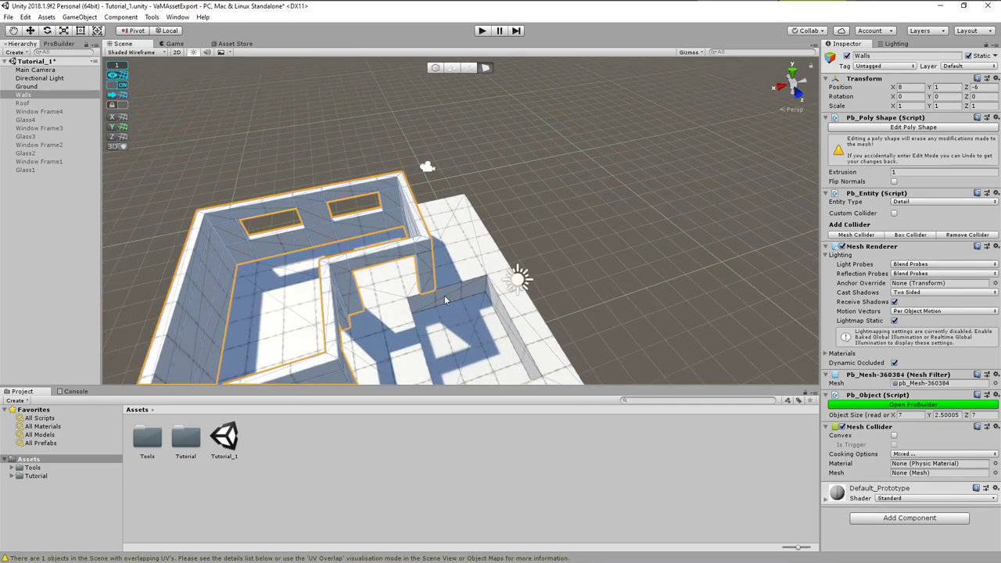
Select the geometry at the edge of the ground's sunken area and move it upward
click(444, 296)
click(444, 296)
drag(462, 332, 459, 225)
alt+drag(383, 266, 595, 258)
scroll(477, 224, up, 4)
middle_drag(476, 224, 548, 219)
click(536, 252)
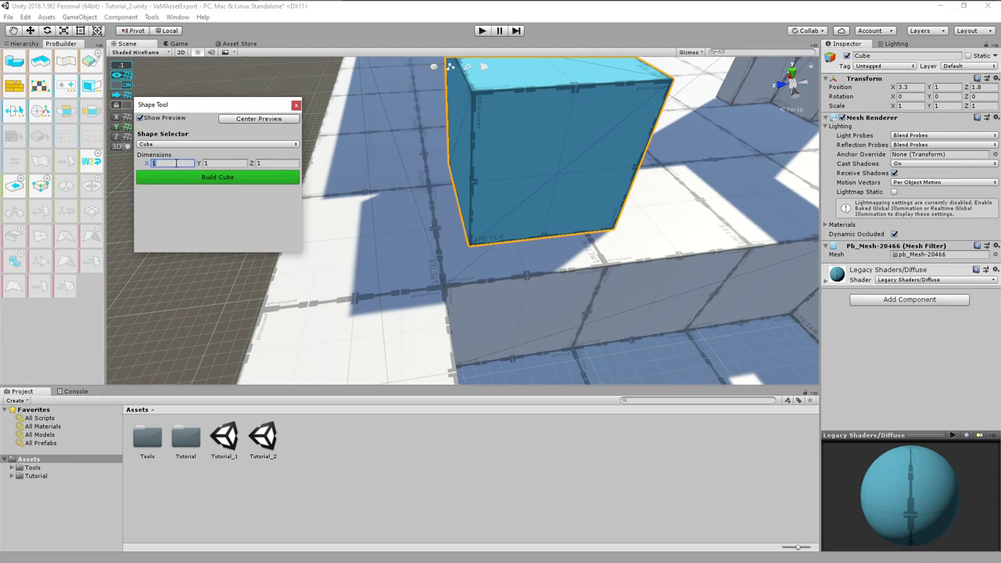
Build a 0.1 × 1 × 1 cube and place it inside the sunken area's corner at position 2.9, 0, 2
text(.1)
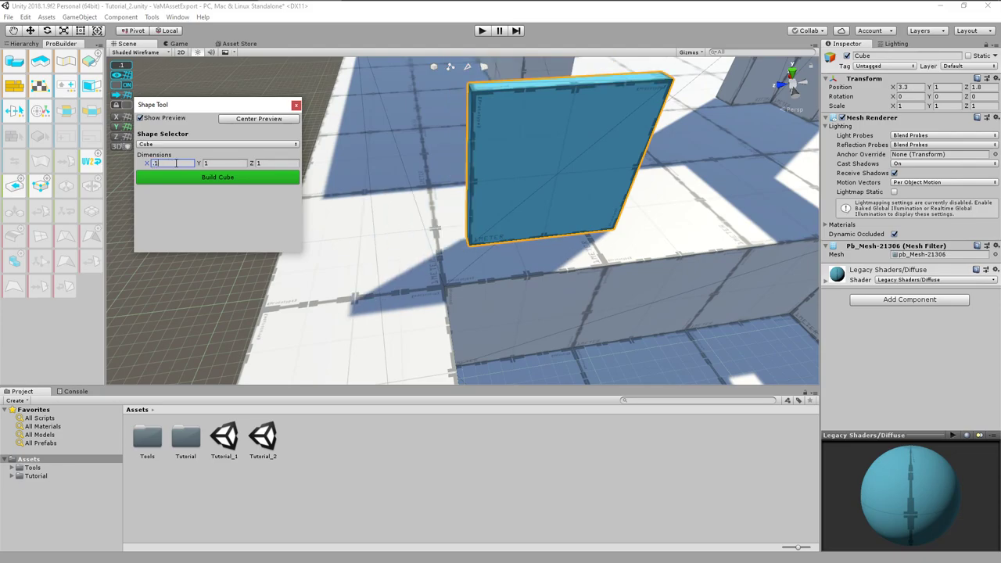
click(250, 175)
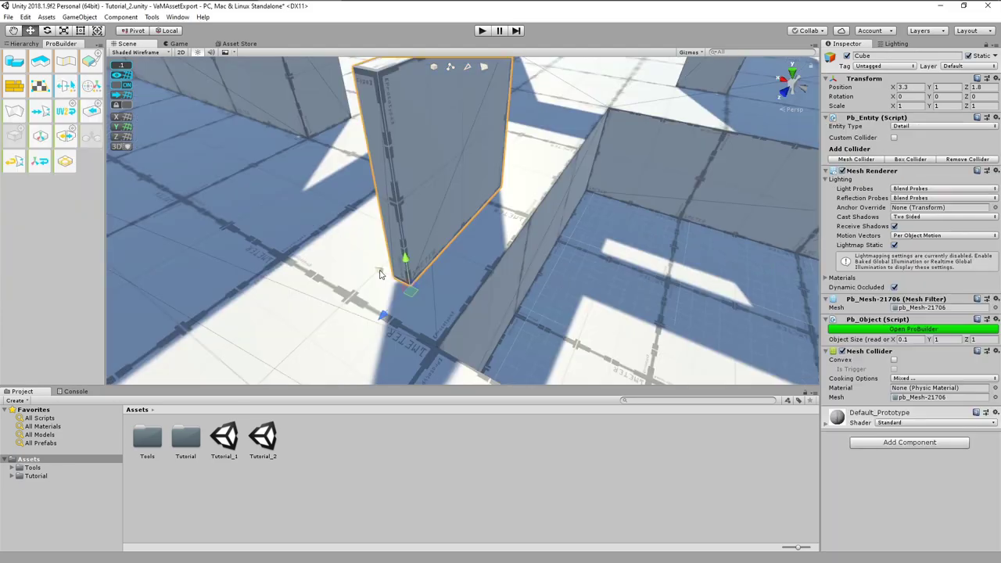
drag(373, 265, 235, 333)
middle_drag(235, 332, 315, 235)
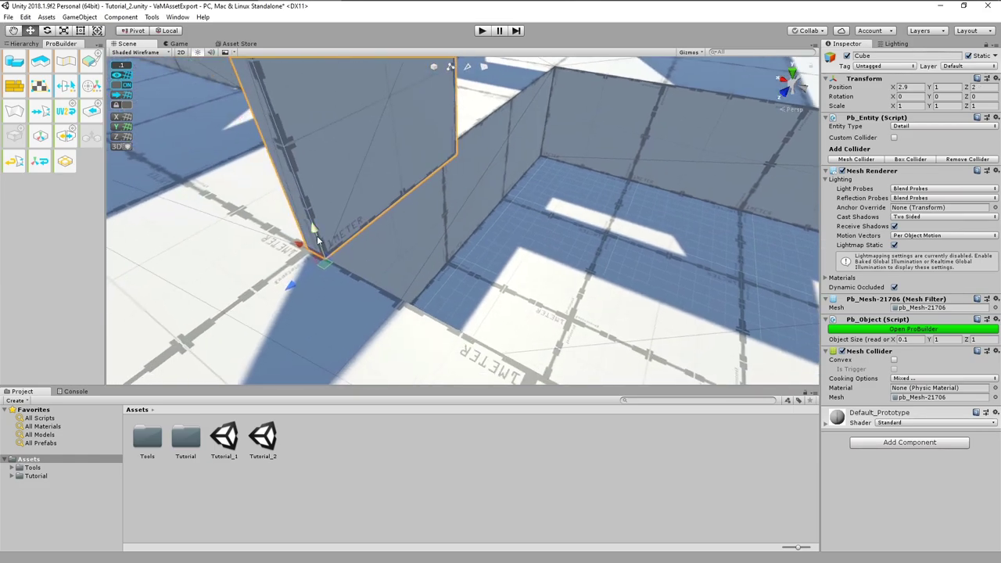
middle_drag(422, 312, 306, 334)
alt+drag(305, 333, 465, 250)
drag(445, 141, 447, 206)
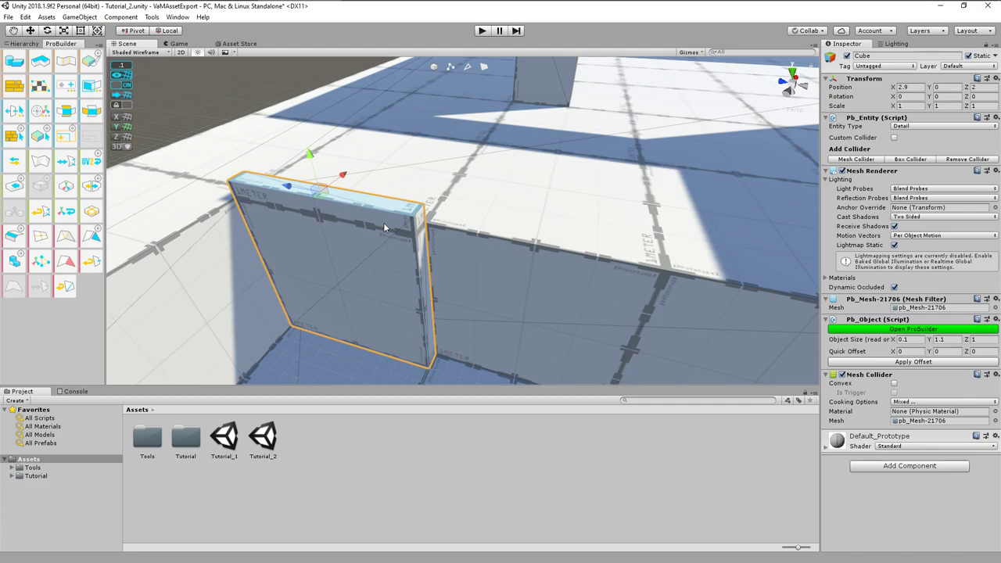
Set the grid snap value to 0.1
key(f)
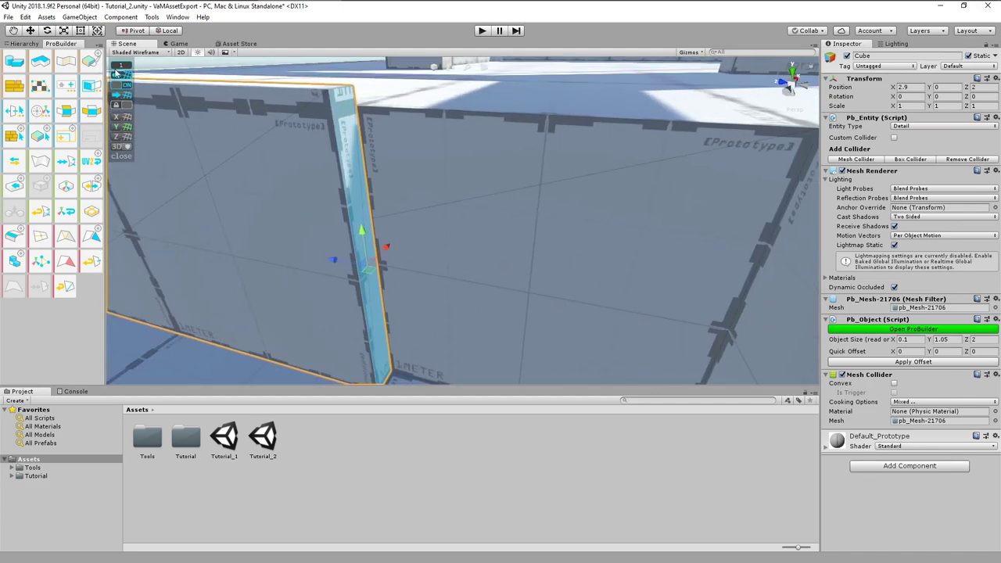
click(122, 65)
click(239, 82)
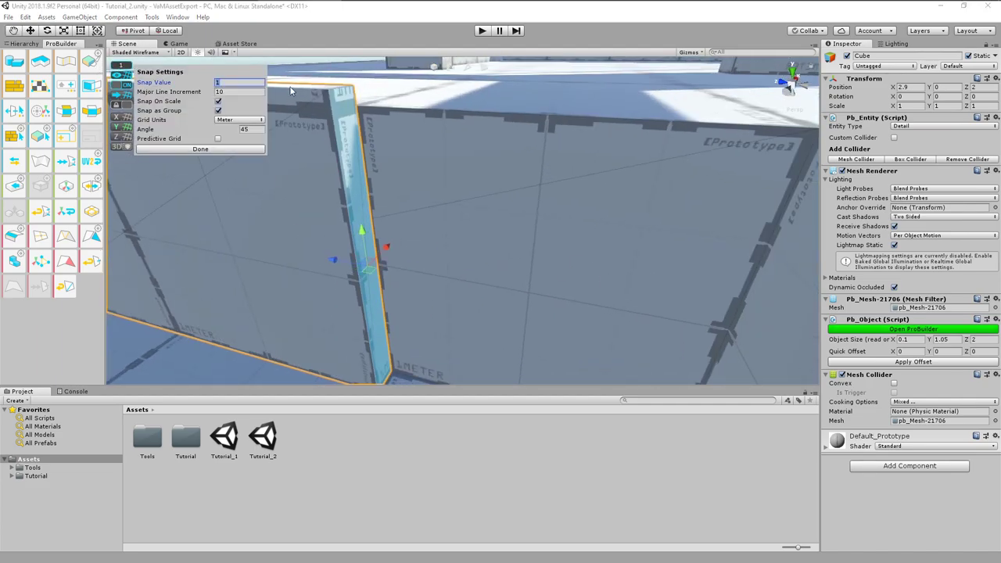
click(225, 150)
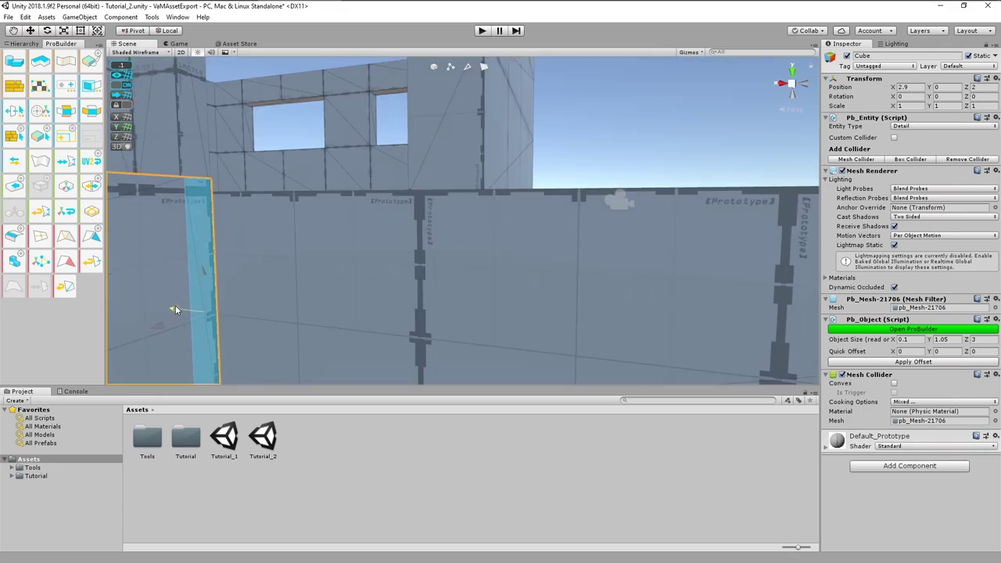
Stretch the thin wall along the second side of the sunken area and extrude its end to reach a total X size of 4
drag(174, 306, 689, 345)
scroll(696, 344, down, 3)
middle_drag(712, 340, 399, 301)
scroll(391, 296, down, 2)
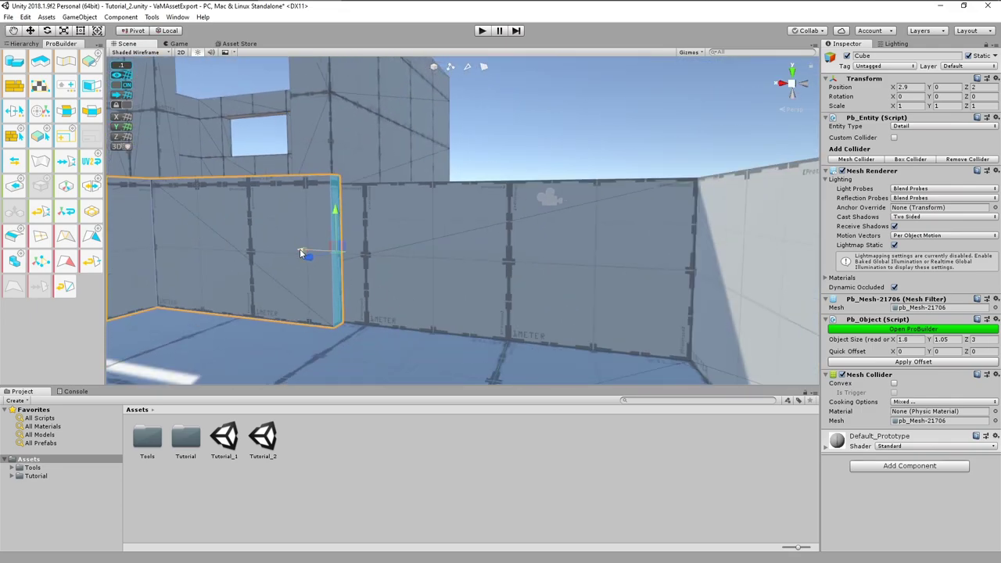
drag(301, 254, 536, 285)
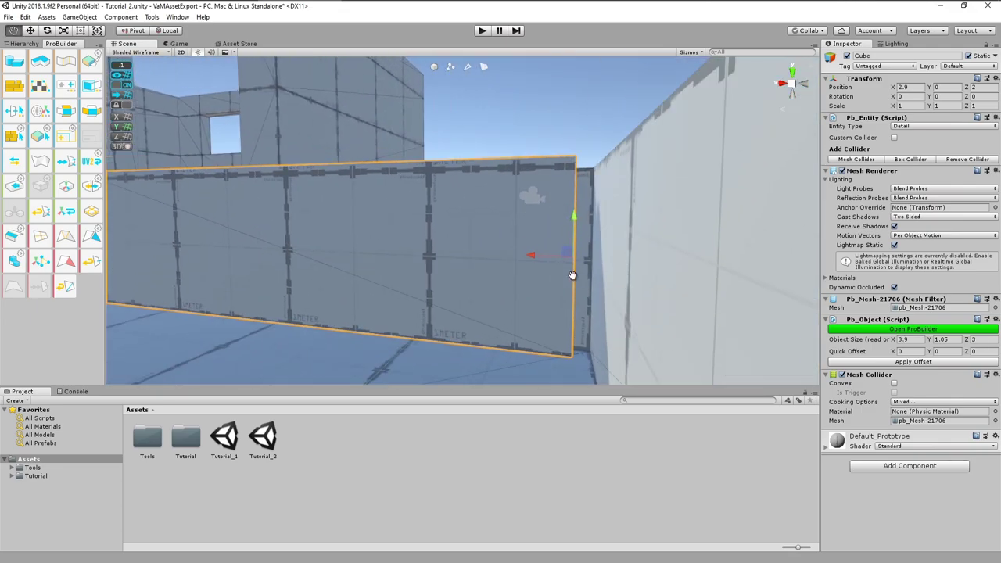
shift+drag(533, 275, 554, 273)
Extrude the wall's end face at the corner and stretch it along the third side of the sunken area
right_drag(539, 324, 363, 208)
click(363, 210)
shift+drag(397, 295, 594, 329)
scroll(603, 300, down, 3)
middle_drag(603, 299, 474, 244)
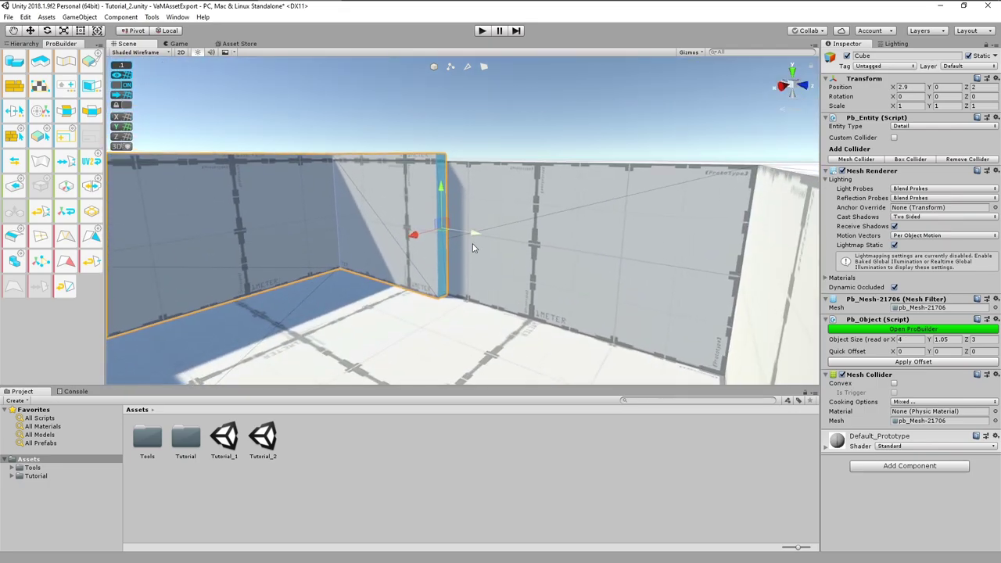
drag(474, 244, 598, 285)
Extrude the wall around the last corner and along the fourth side to meet its starting end
shift+drag(763, 278, 785, 281)
alt+drag(576, 293, 750, 262)
middle_drag(548, 258, 434, 252)
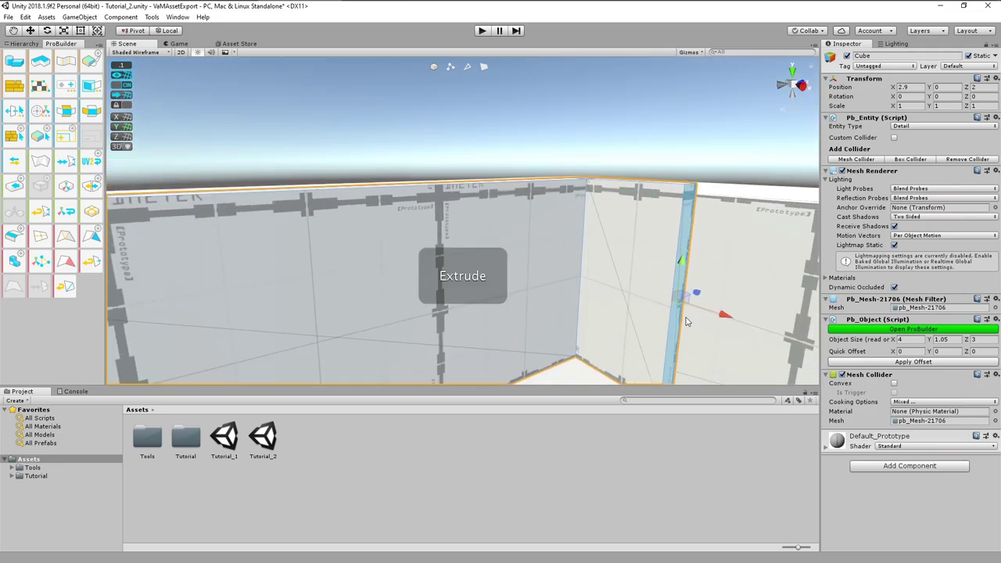
shift+drag(625, 289, 687, 317)
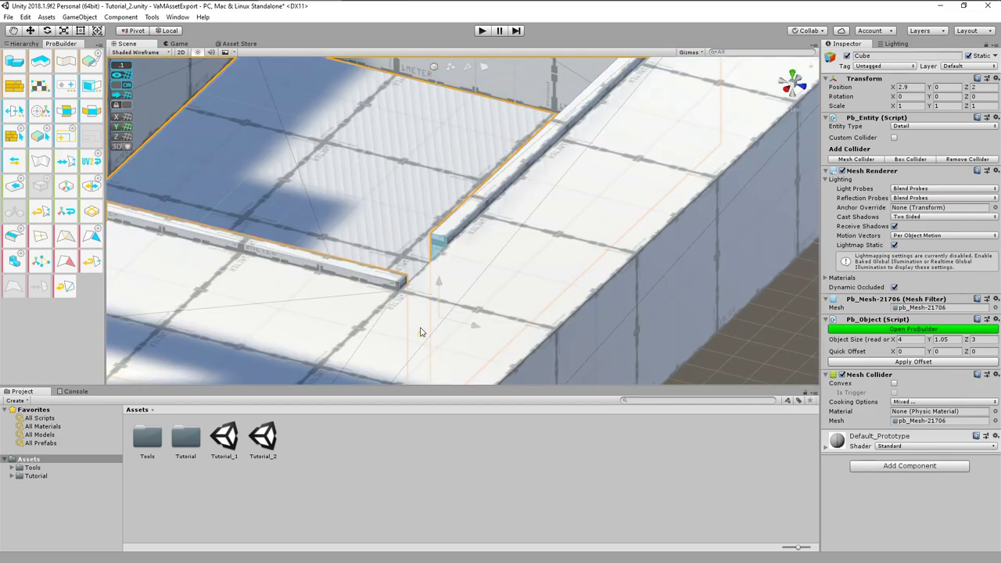
drag(420, 331, 380, 352)
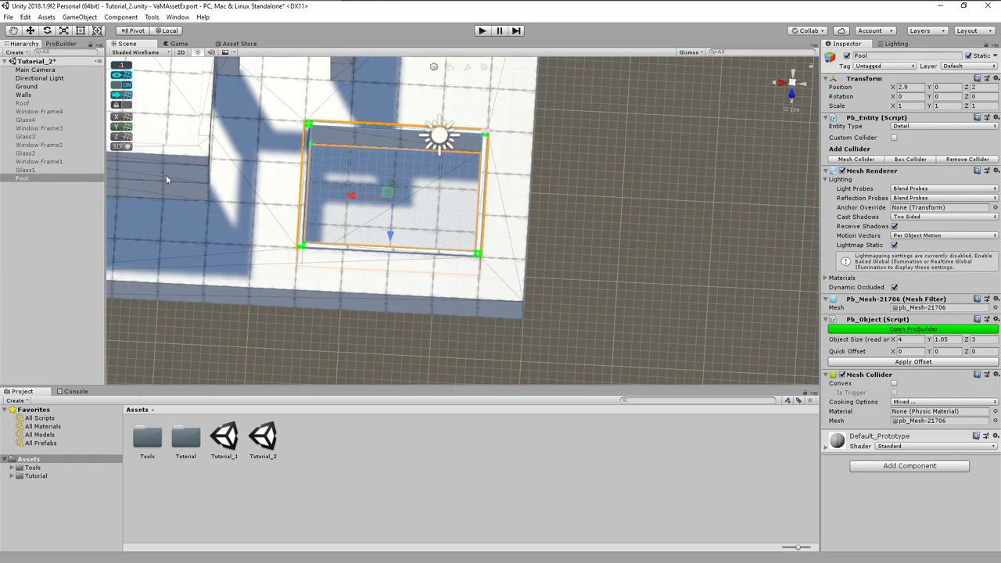
Weld the selected corner vertices of the Pool object and clear the selection
click(67, 44)
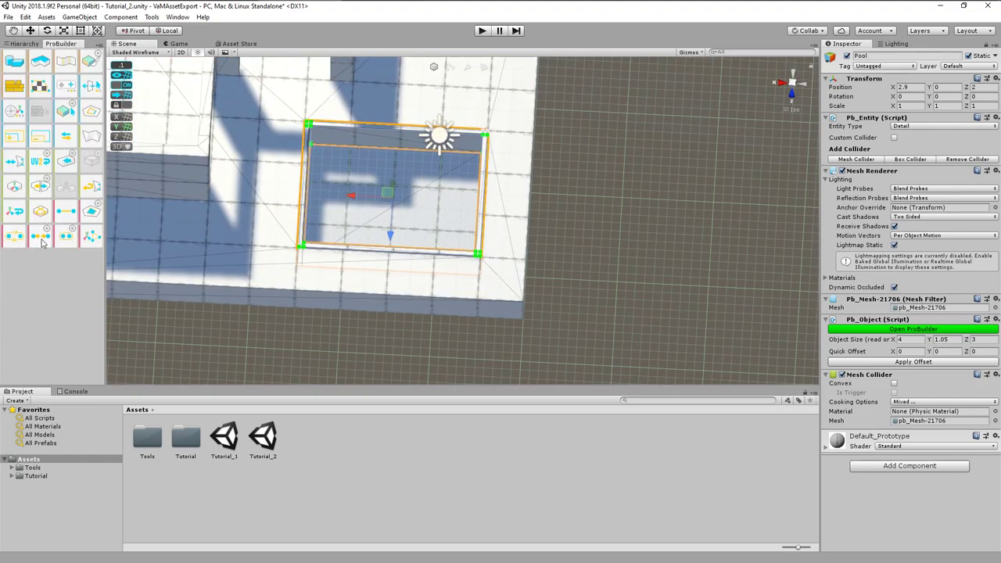
click(66, 240)
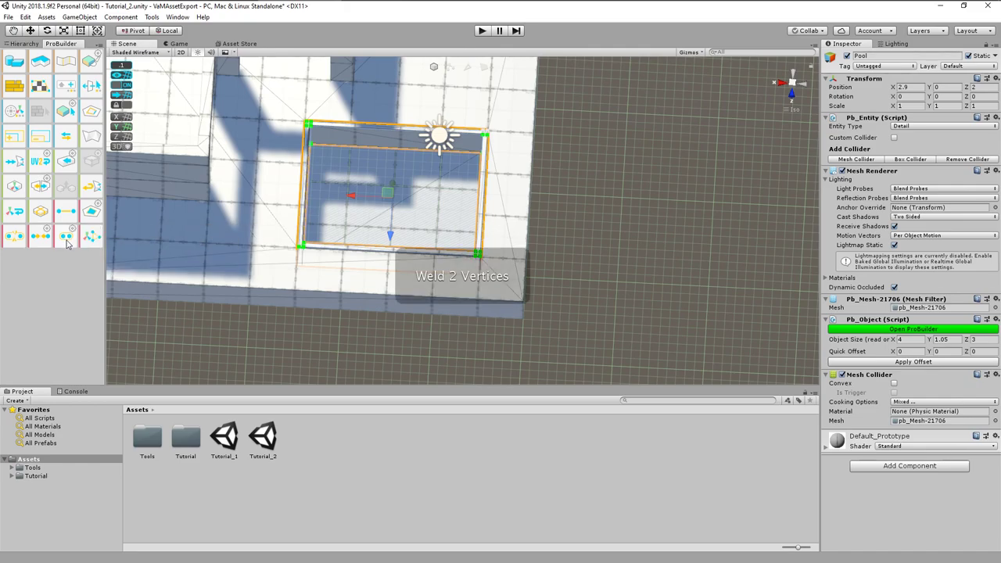
scroll(374, 266, up, 2)
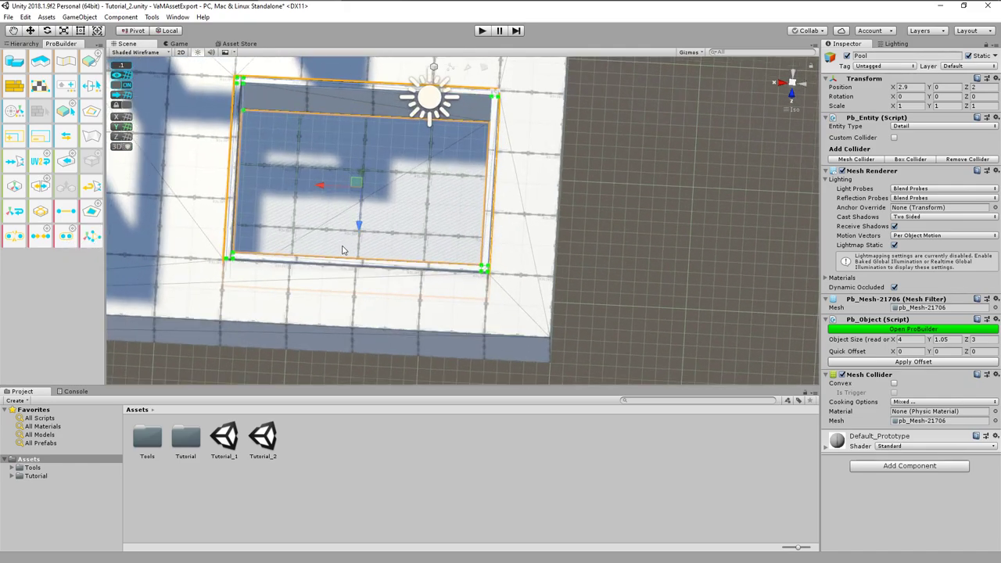
click(720, 203)
click(316, 98)
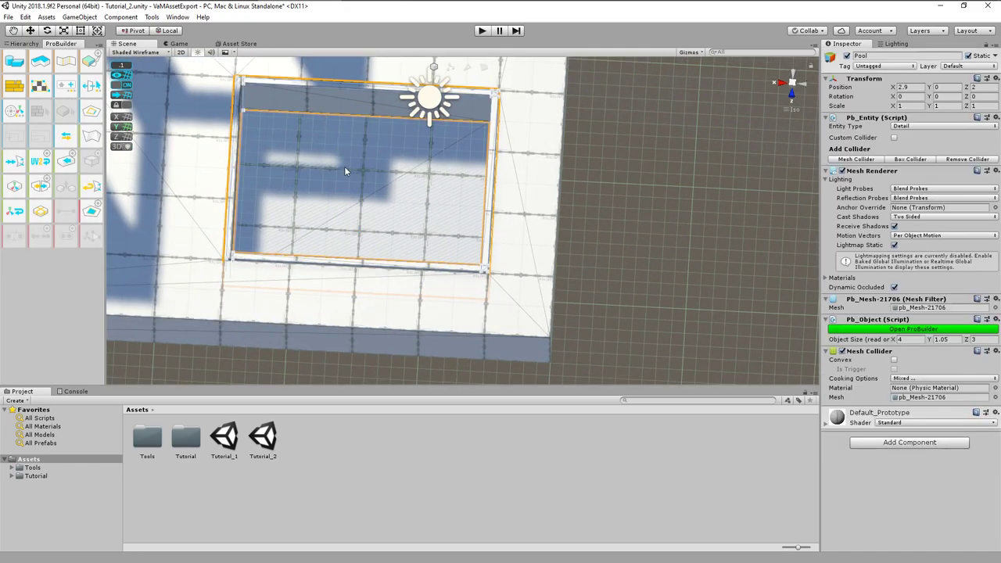
Select the outer top edges all around the pool rim and bevel them with a distance of 0.05
alt+drag(384, 200, 409, 245)
scroll(408, 245, up, 8)
middle_drag(326, 284, 395, 125)
key(g)
click(288, 269)
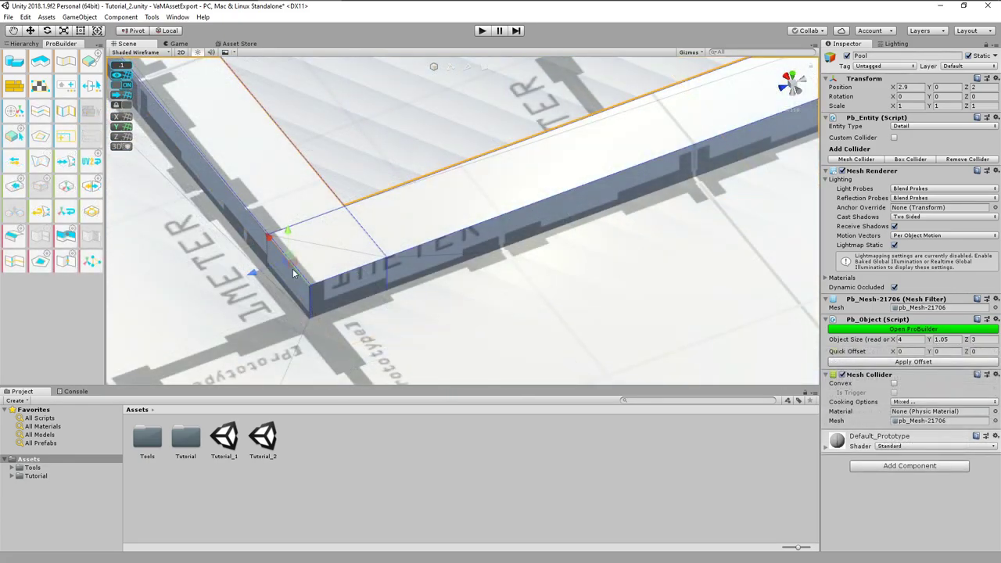
click(260, 227)
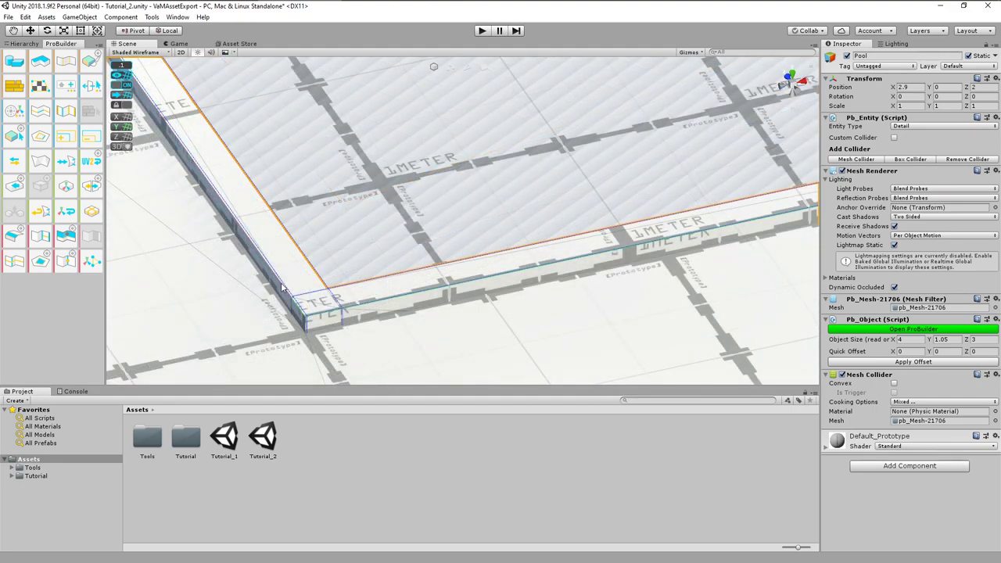
middle_drag(320, 248, 696, 406)
middle_drag(462, 129, 547, 367)
alt+drag(537, 301, 472, 296)
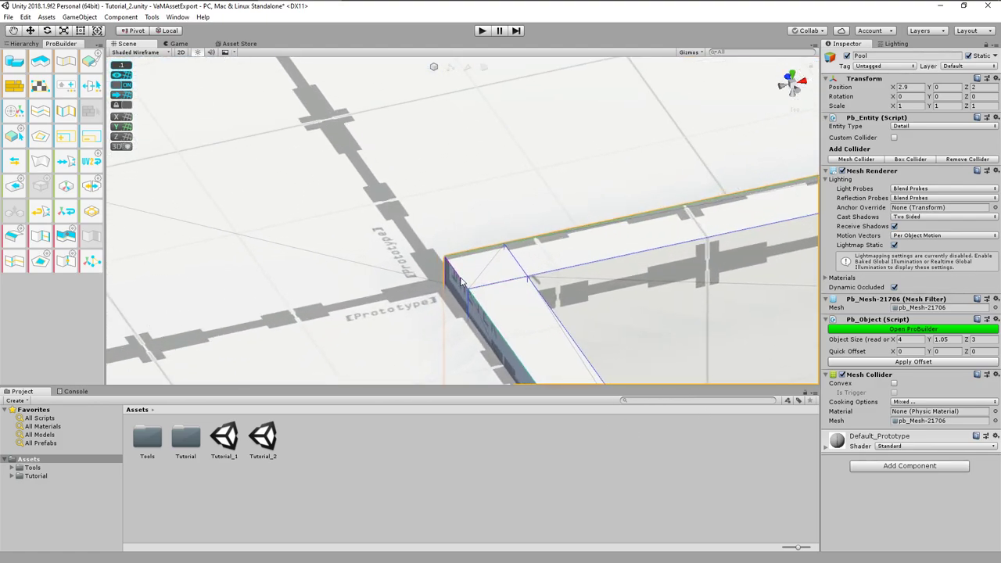
middle_drag(542, 321, 396, 255)
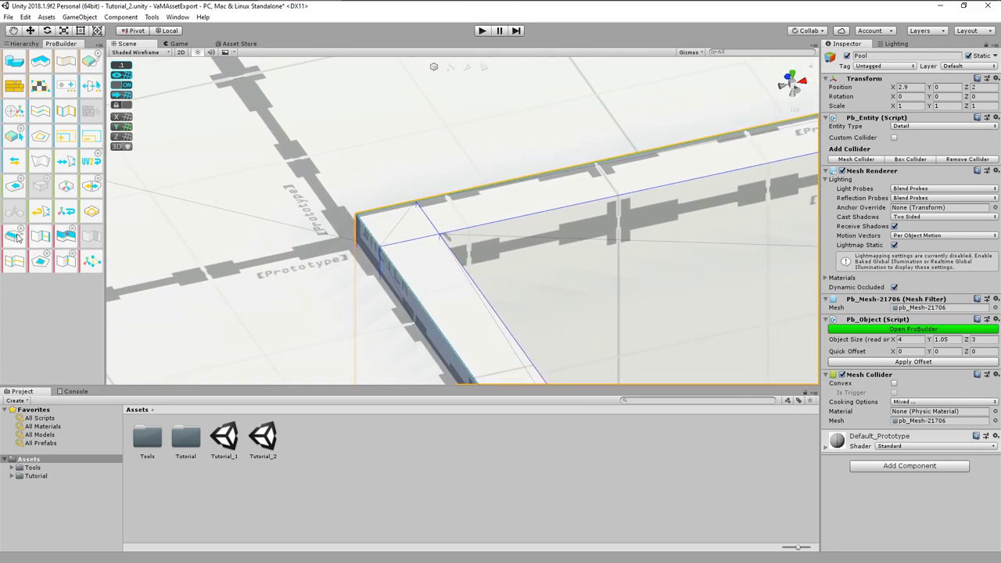
alt+click(16, 235)
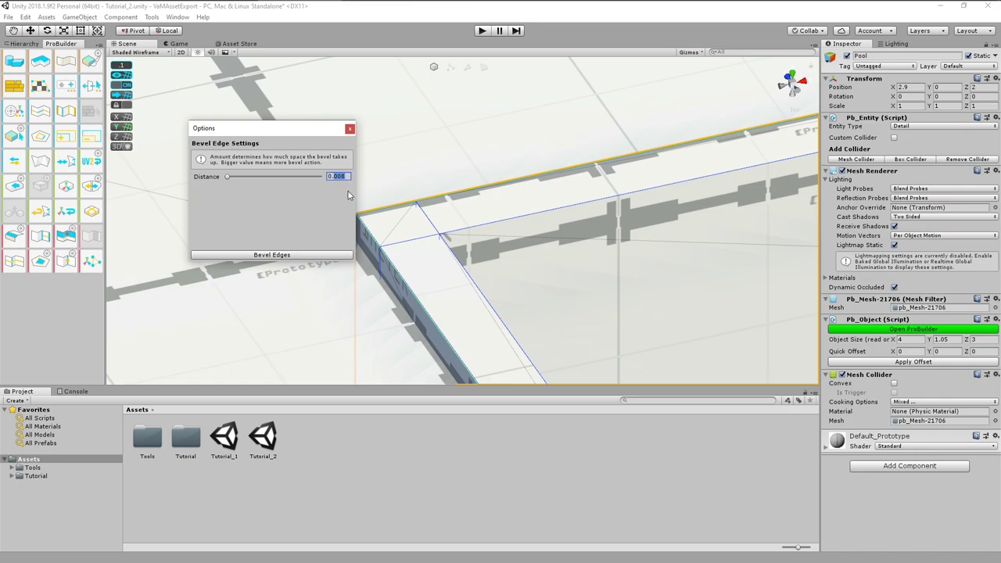
text(0.05)
click(272, 255)
middle_drag(432, 265, 357, 0)
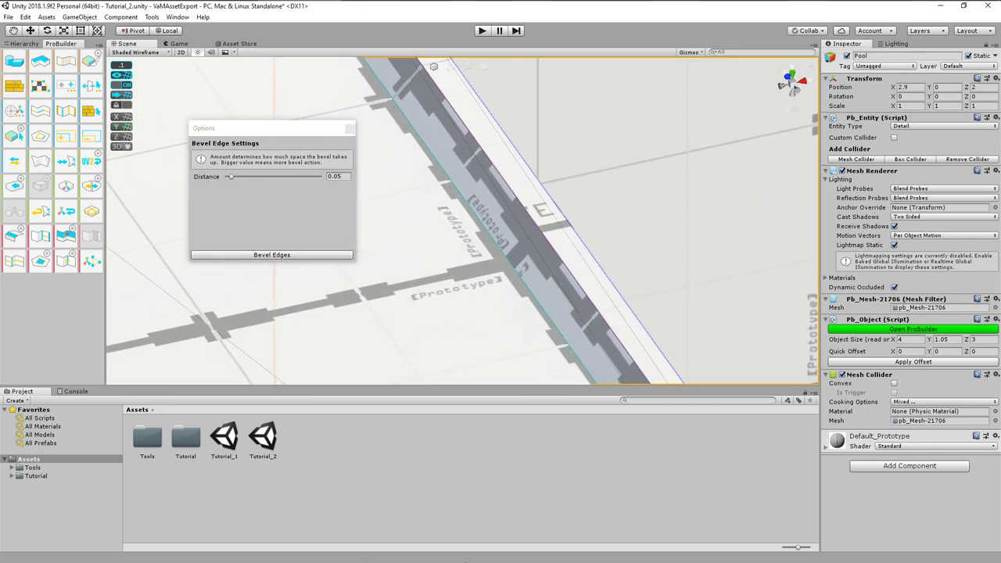
click(349, 127)
Build a plane with width 1, height 1, one width segment and one length segment
middle_drag(639, 317, 427, 506)
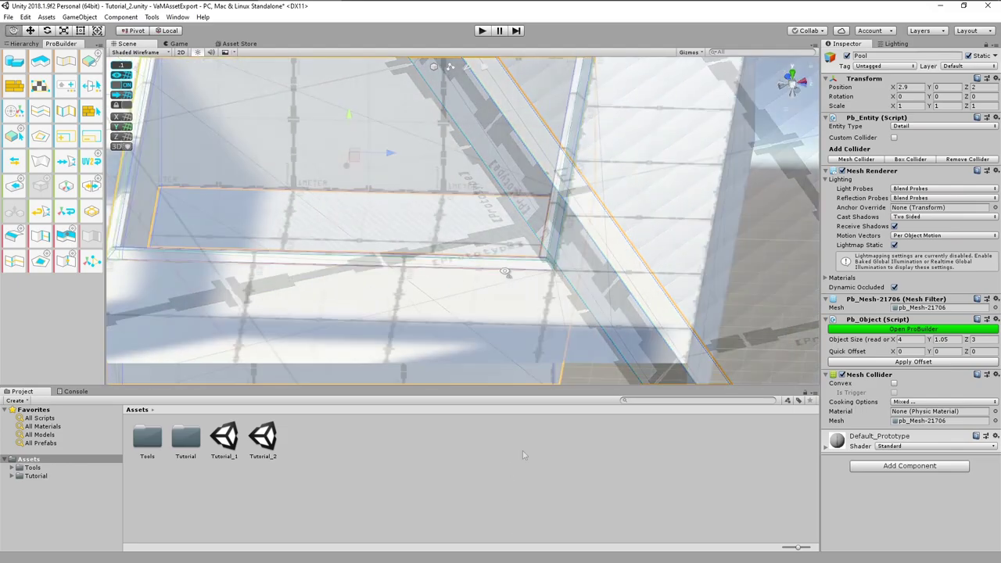
alt+drag(503, 275, 553, 254)
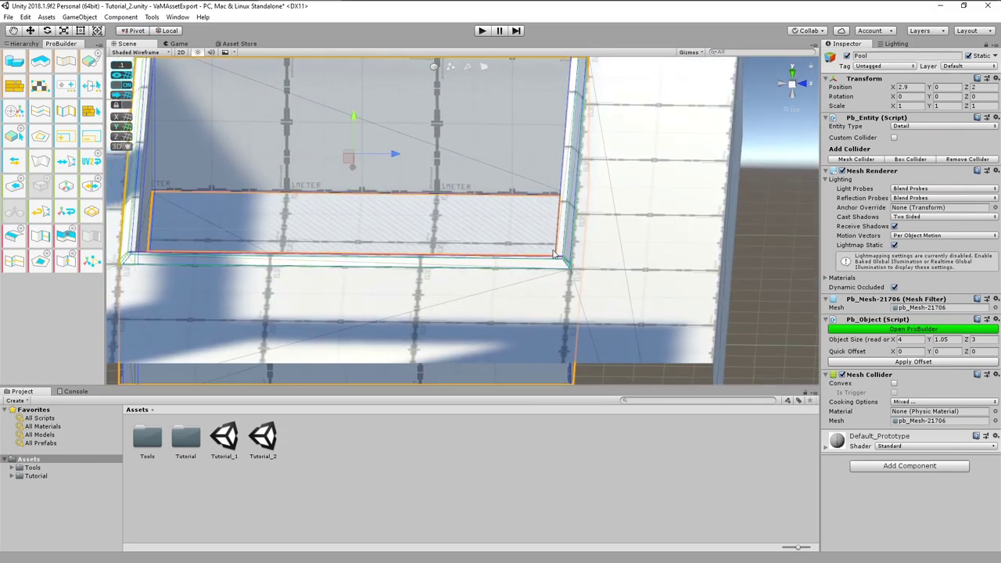
middle_drag(554, 255, 618, 323)
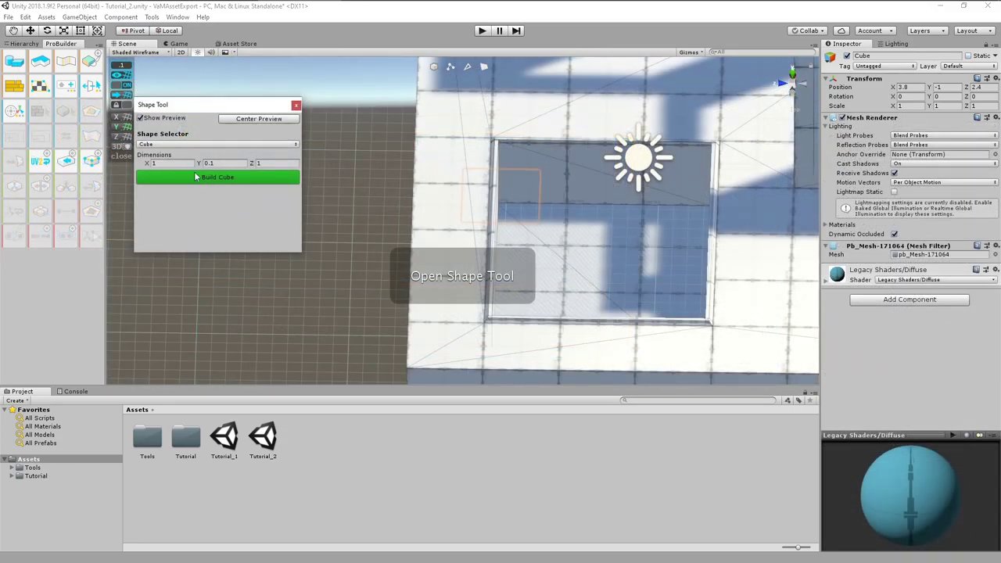
click(180, 144)
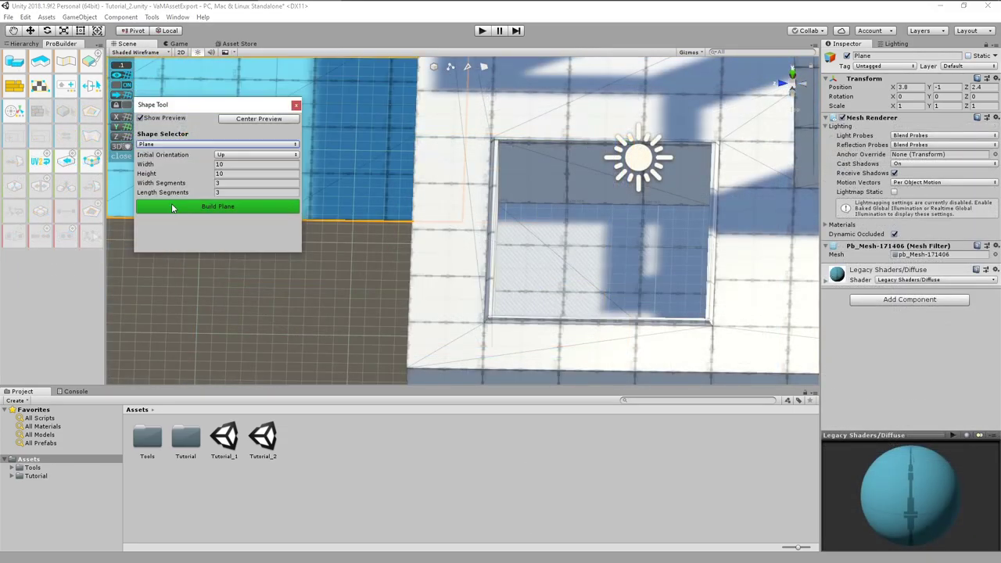
drag(211, 104, 272, 219)
click(331, 279)
text(1)
key(Tab)
text(1)
key(Tab)
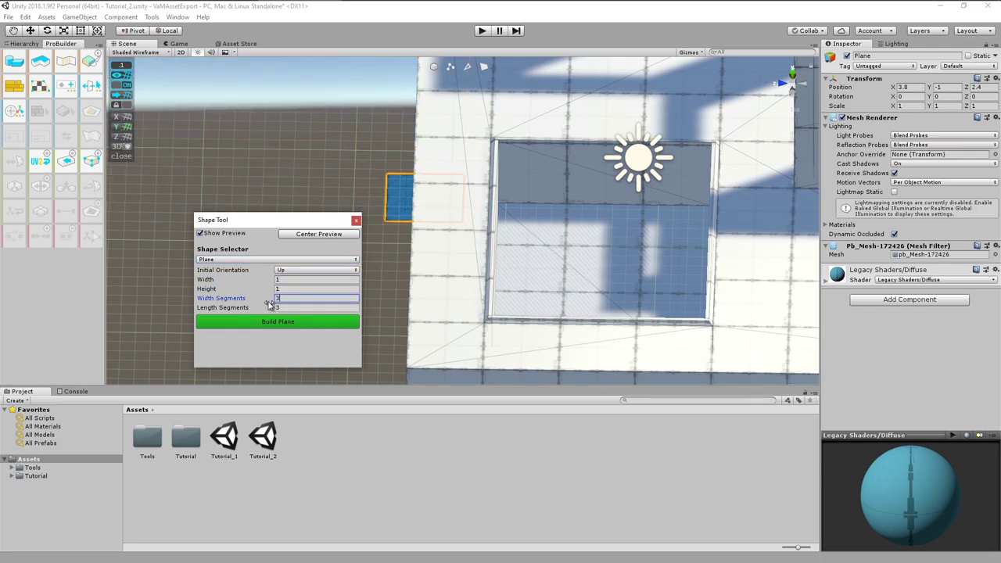
text(1)
key(Tab)
text(1)
click(287, 322)
Move the plane into a corner of the pool floor at position -0.9, 0, -0.9
click(398, 204)
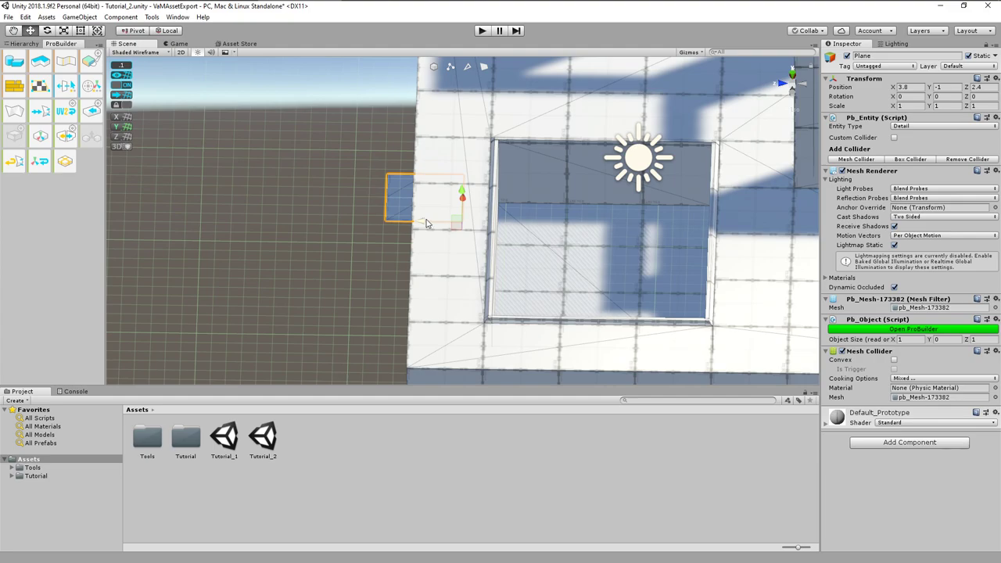
drag(426, 223, 544, 234)
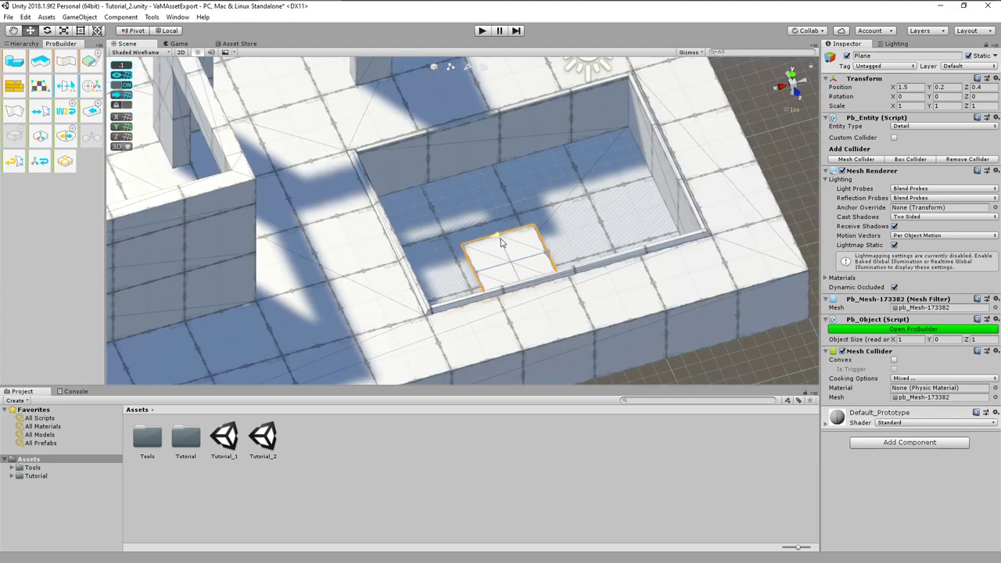
drag(505, 242, 653, 168)
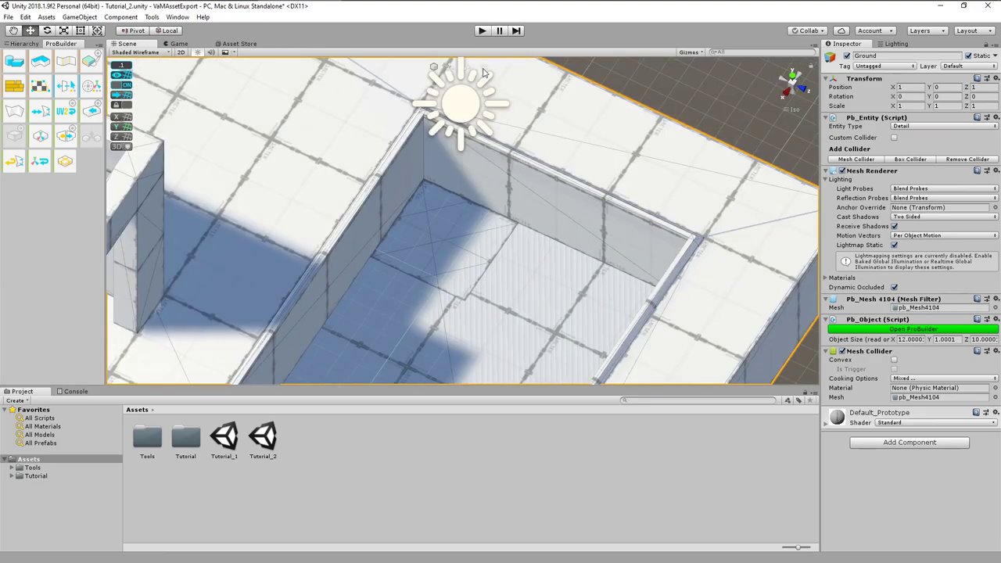
Delete the ground's face at the bottom of the sunken area
key(h)
click(559, 332)
key(Delete)
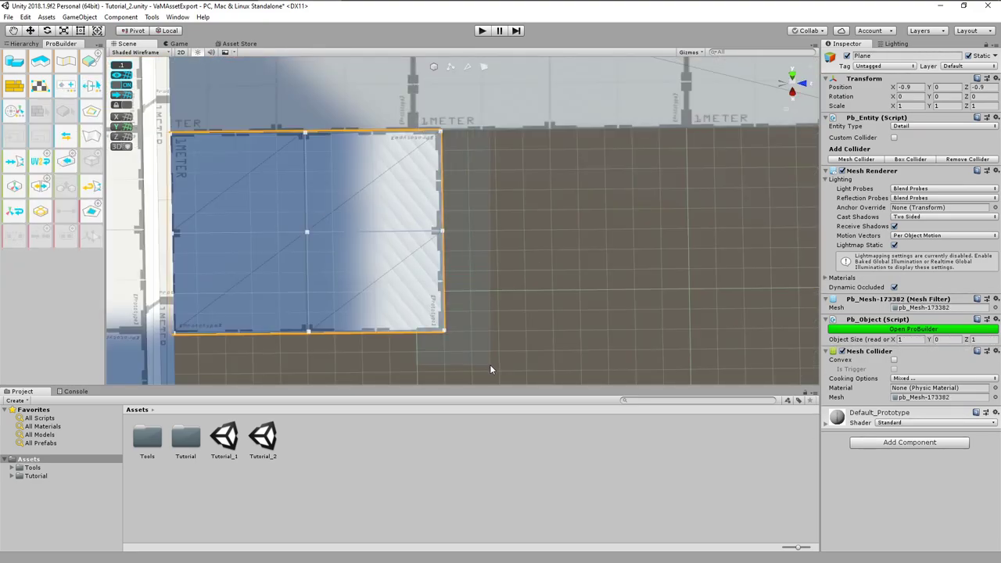
Move the plane's end vertices across to the opposite pool wall, stretching its Z size to 2.8
drag(495, 365, 495, 366)
drag(483, 232, 718, 236)
middle_drag(743, 283, 495, 271)
alt+drag(495, 271, 539, 249)
drag(481, 215, 721, 185)
Move the plane's middle row of vertices to about halfway along its stretched length
middle_drag(469, 273, 556, 279)
alt+drag(320, 305, 280, 292)
middle_drag(279, 289, 348, 283)
drag(229, 120, 311, 319)
middle_drag(474, 273, 441, 264)
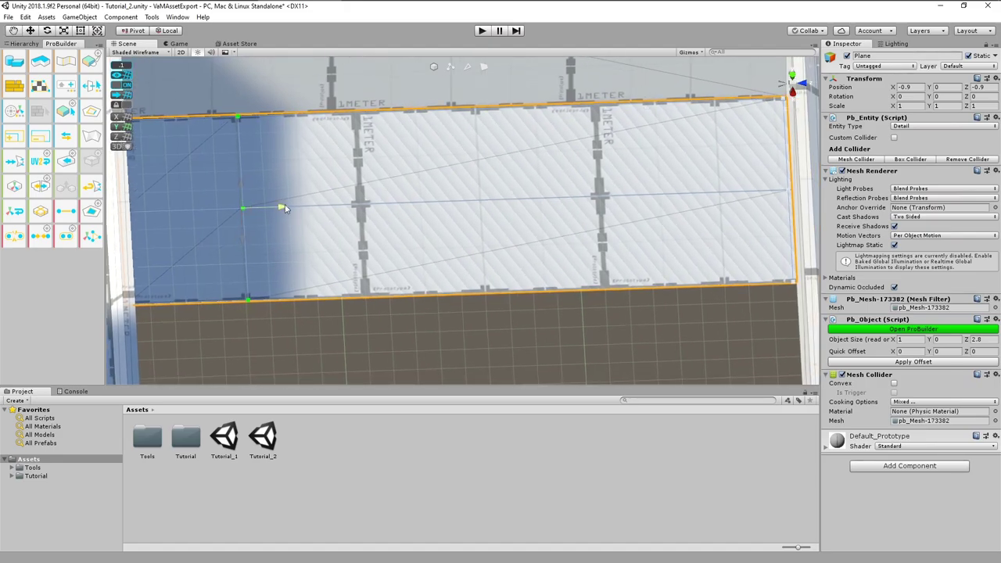
drag(280, 204, 577, 249)
middle_drag(578, 249, 563, 209)
Move the vertices along the plane's open long side to the far pool wall, giving it an X size of 3.8
click(438, 301)
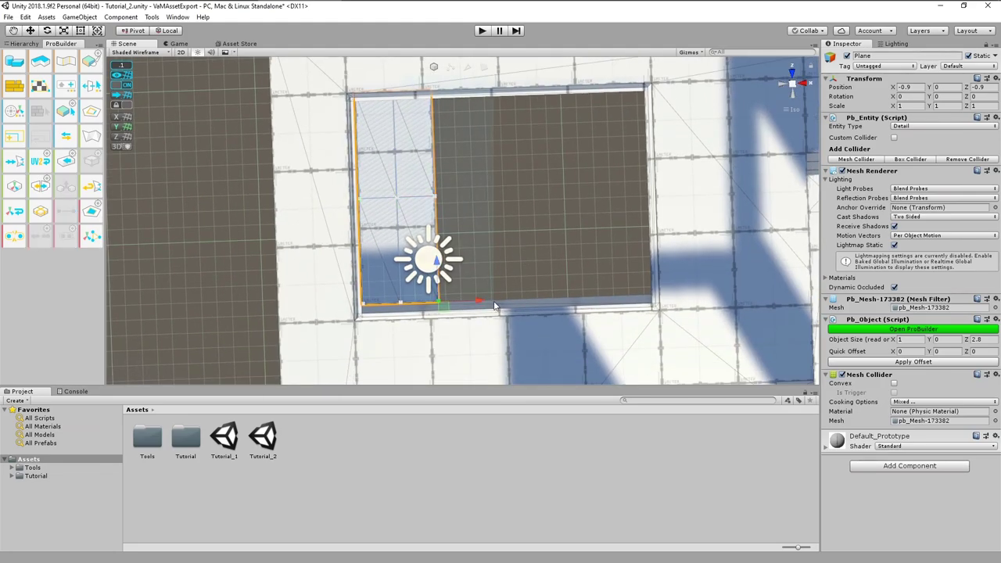
drag(415, 80, 469, 317)
alt+drag(492, 200, 692, 202)
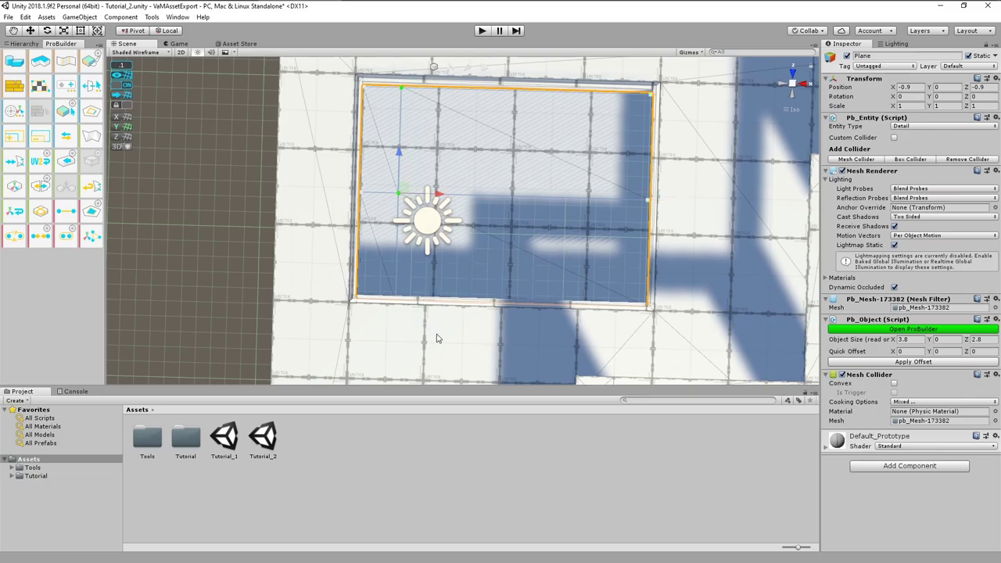
Rename the pool floor plane as Pool_bottom
alt+drag(555, 187, 270, 208)
click(199, 205)
click(23, 44)
click(23, 187)
text(Pool_bottom)
key(Return)
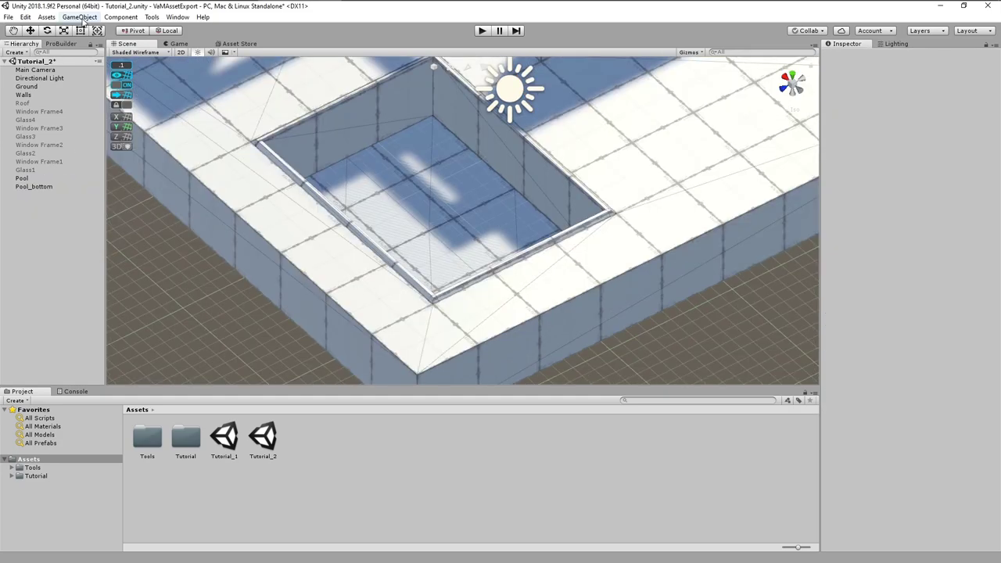
Create a standard 3D plane and rename it Water
click(79, 17)
mouse_move(100, 54)
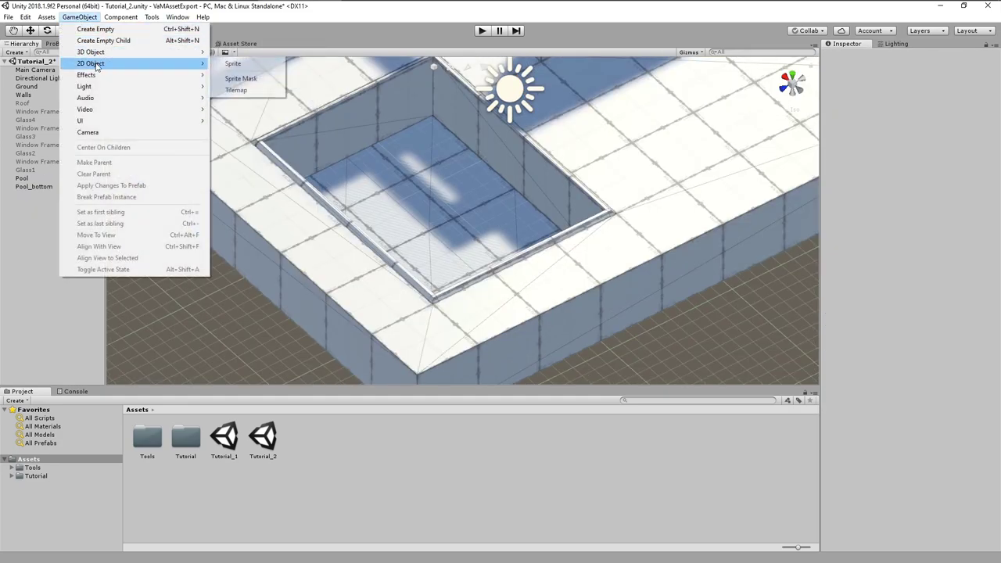
click(237, 100)
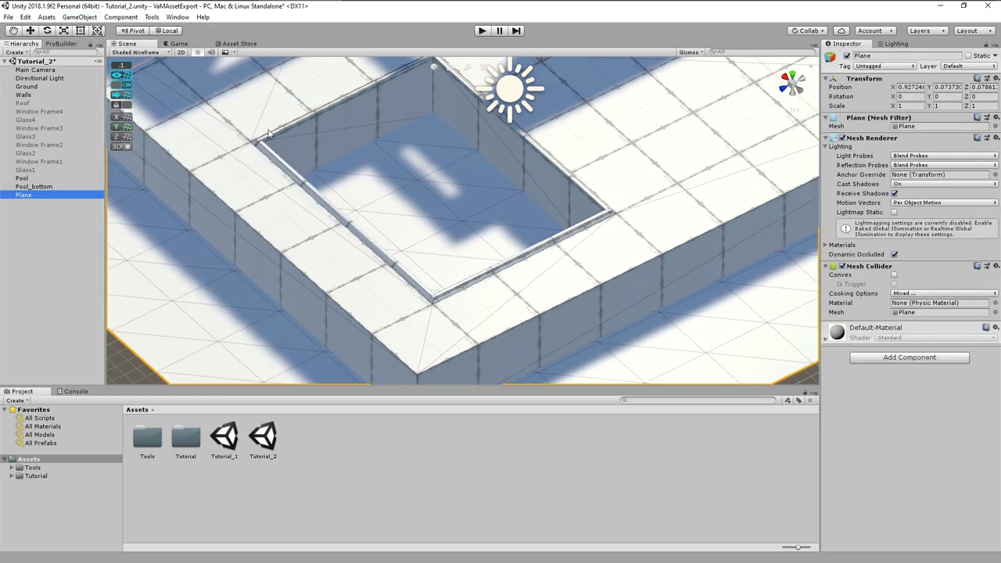
scroll(291, 155, down, 10)
alt+drag(359, 252, 262, 197)
click(27, 195)
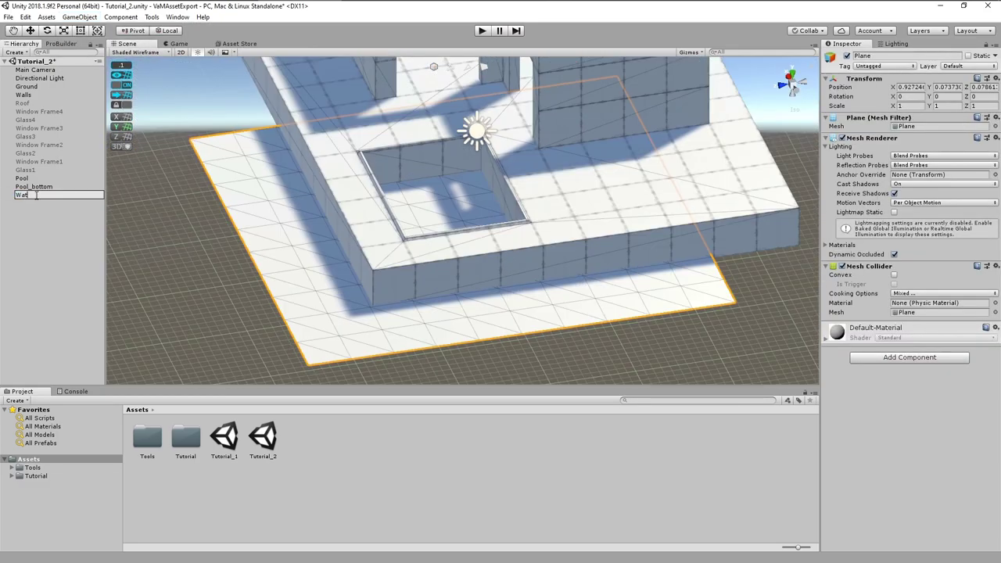
key(Return)
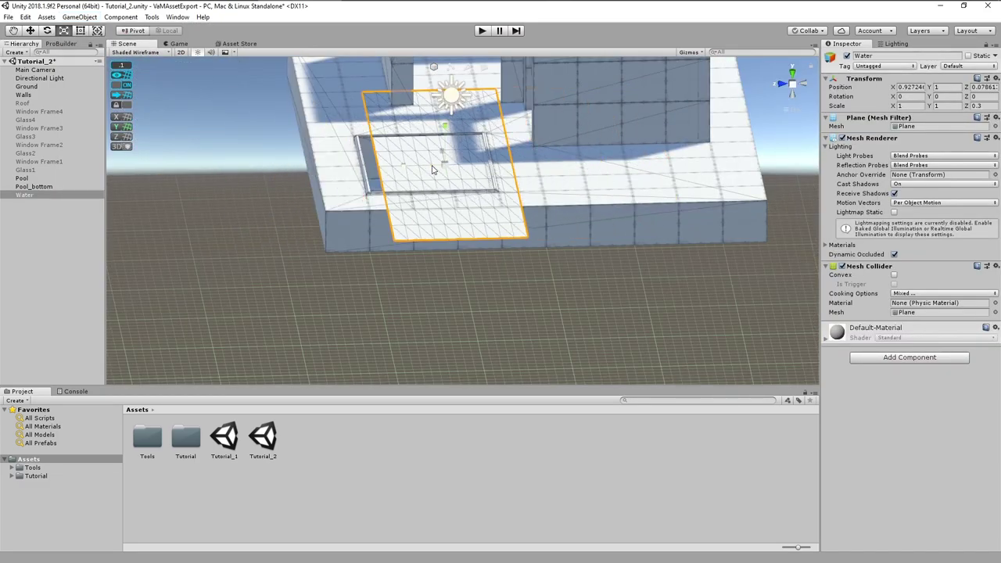
Move the Water plane to position 1, 0.9, 0.5 and scale it to about 0.38 by 0.28 to fill the pool opening
drag(405, 165, 387, 167)
middle_drag(430, 221, 425, 305)
scroll(357, 305, up, 12)
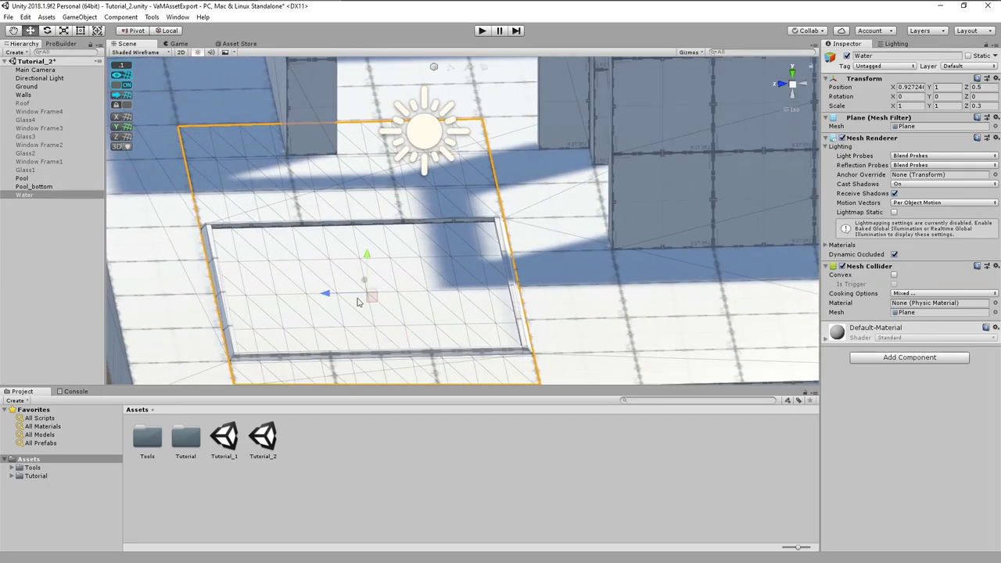
alt+drag(328, 309, 319, 291)
key(r)
alt+drag(319, 290, 673, 329)
drag(478, 327, 499, 313)
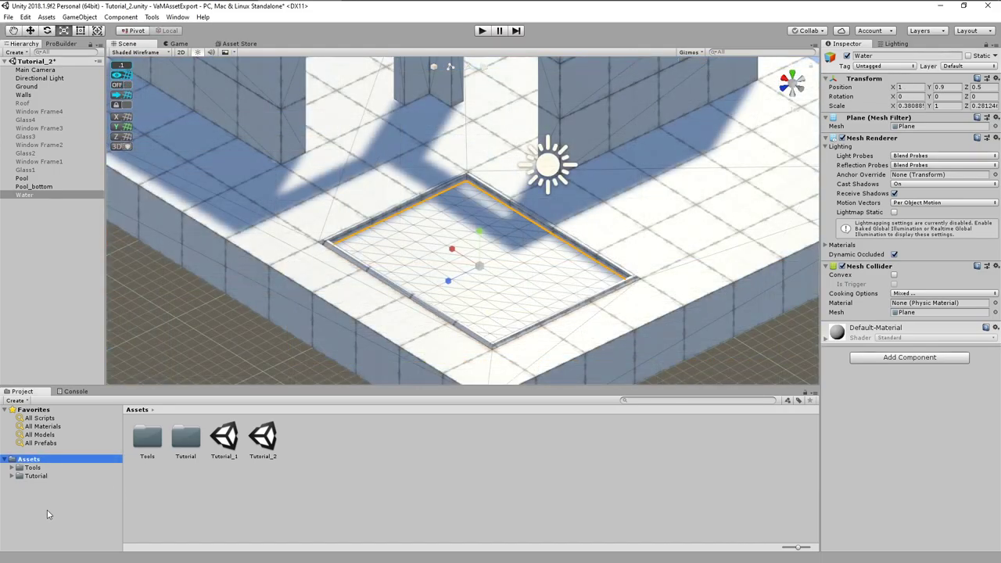
Create a folder named Materials in the project's Assets and open it
right_click(167, 502)
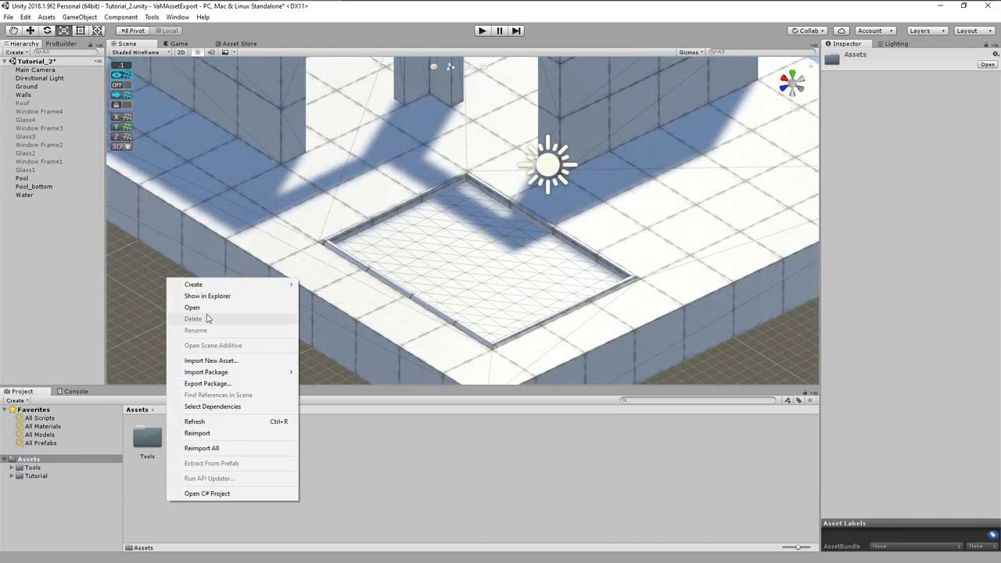
mouse_move(215, 285)
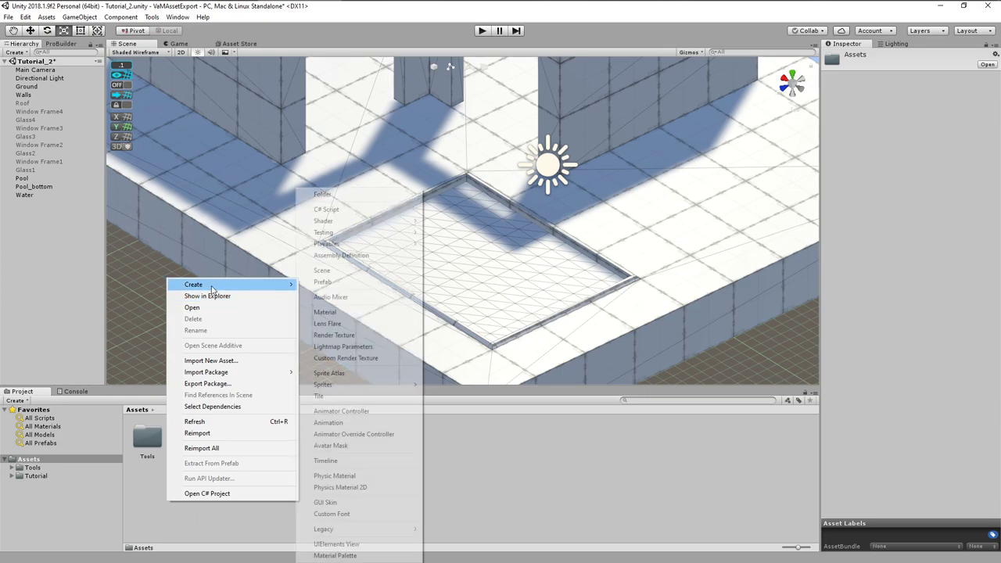
click(351, 195)
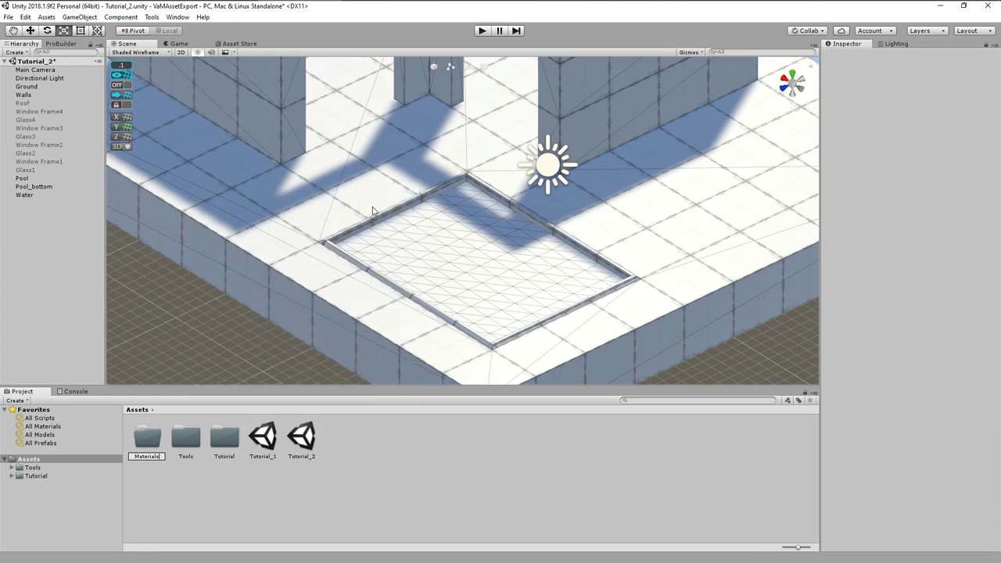
key(Return)
double_click(157, 439)
Create a material named Blue in the Materials folder
right_click(308, 466)
mouse_move(355, 251)
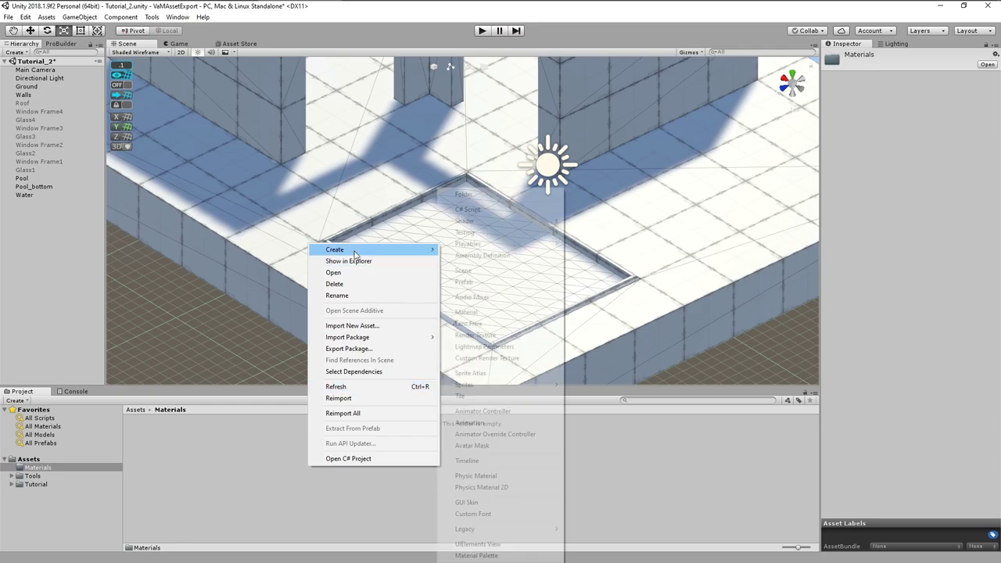
click(466, 312)
text(Blue)
key(Return)
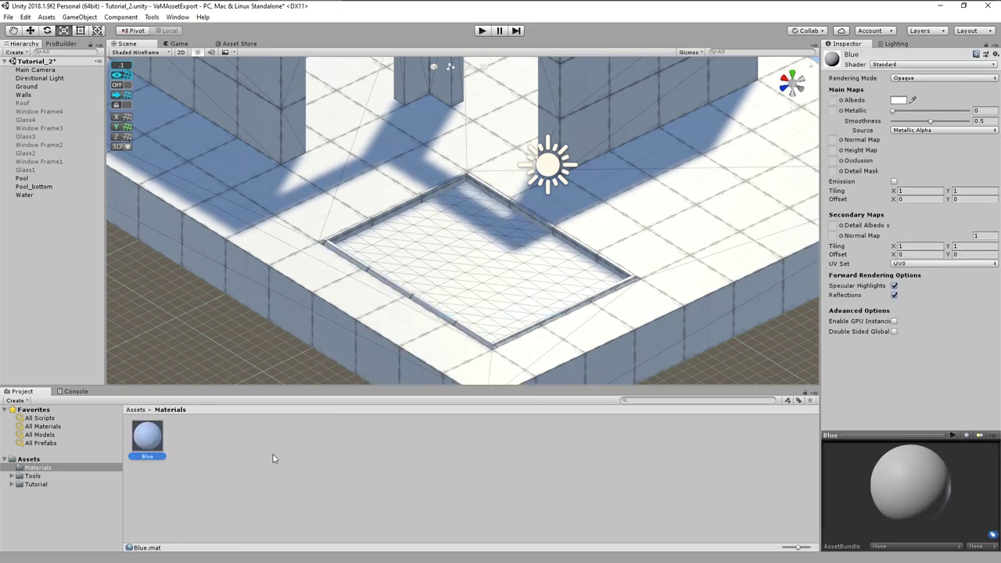
Set the Blue material's albedo to a medium blue and apply the material to the water plane in the pool
click(899, 100)
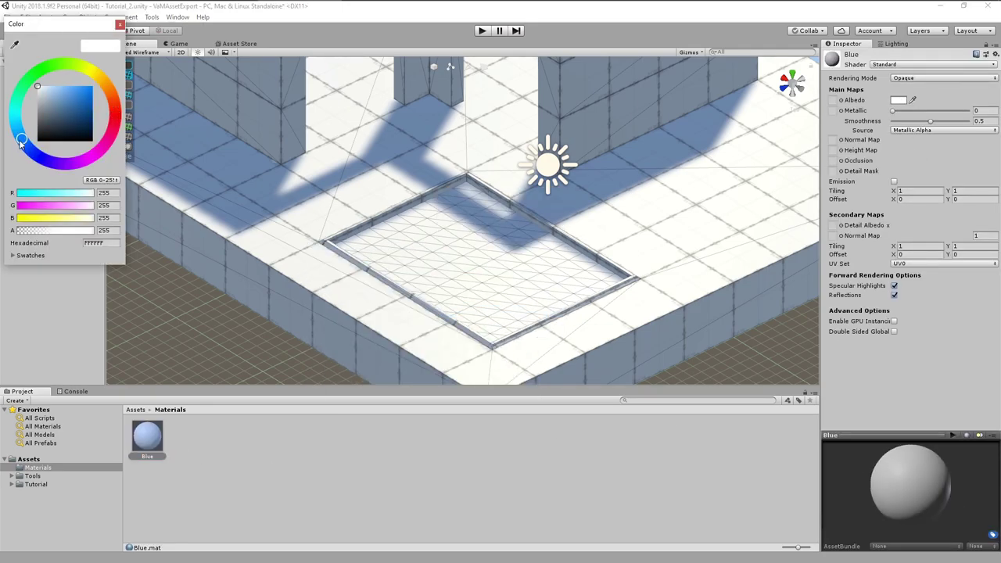
drag(21, 141, 18, 132)
drag(81, 93, 75, 94)
click(120, 25)
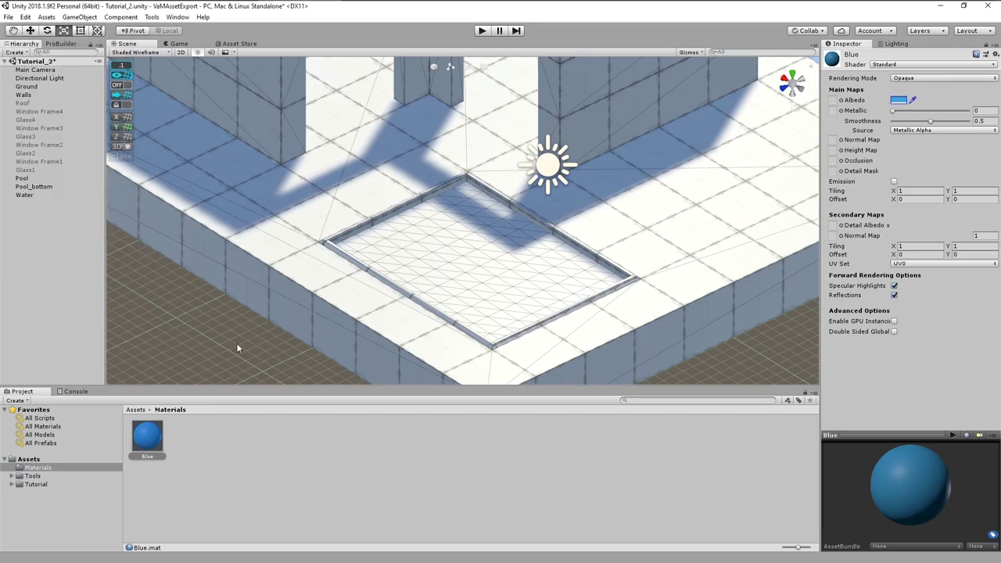
drag(147, 435, 457, 282)
Create a material named Pool_Walls and set its albedo to a neutral grey
right_click(269, 470)
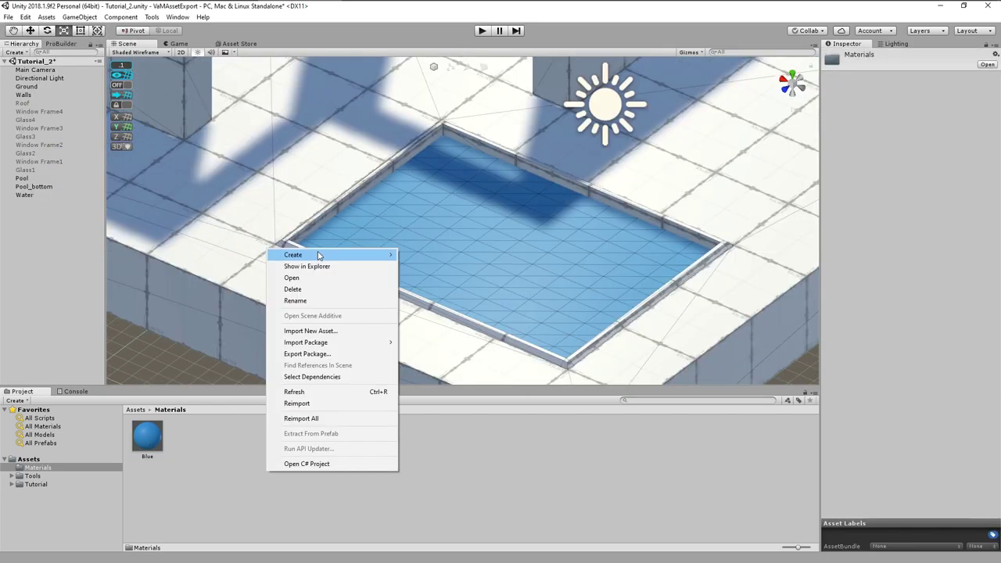
mouse_move(313, 255)
click(422, 249)
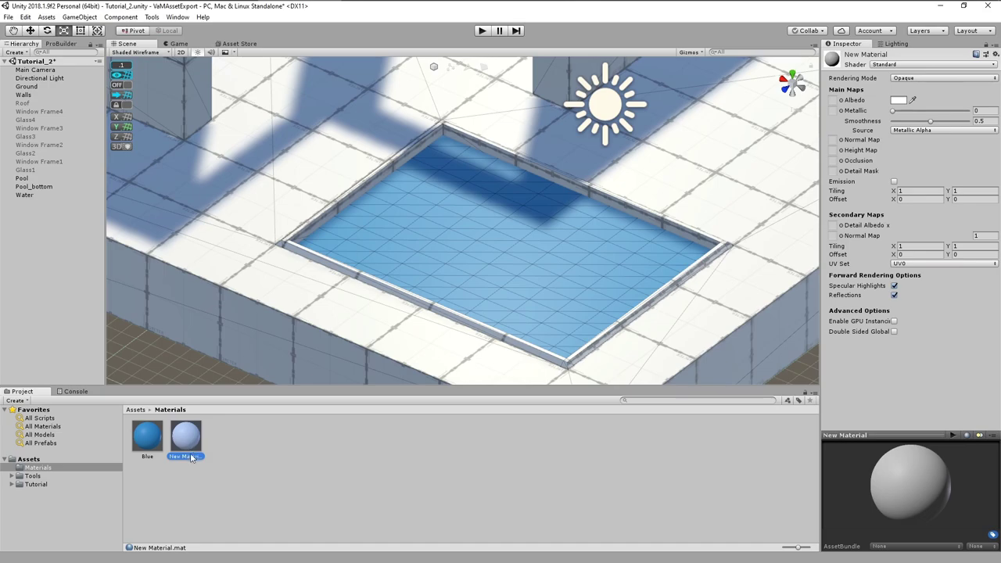
text(Pool_Walls)
key(Return)
click(901, 100)
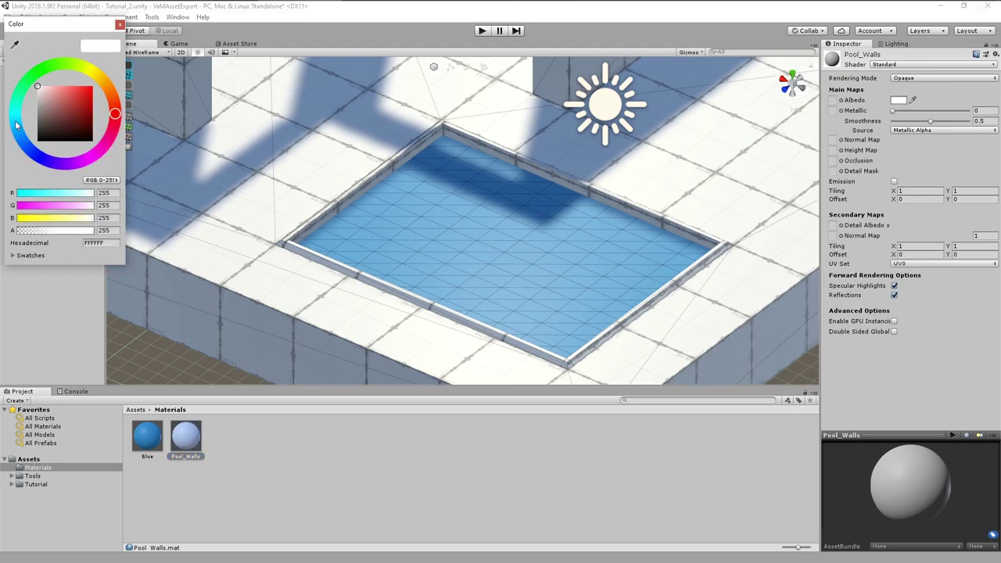
click(91, 156)
drag(37, 87, 30, 109)
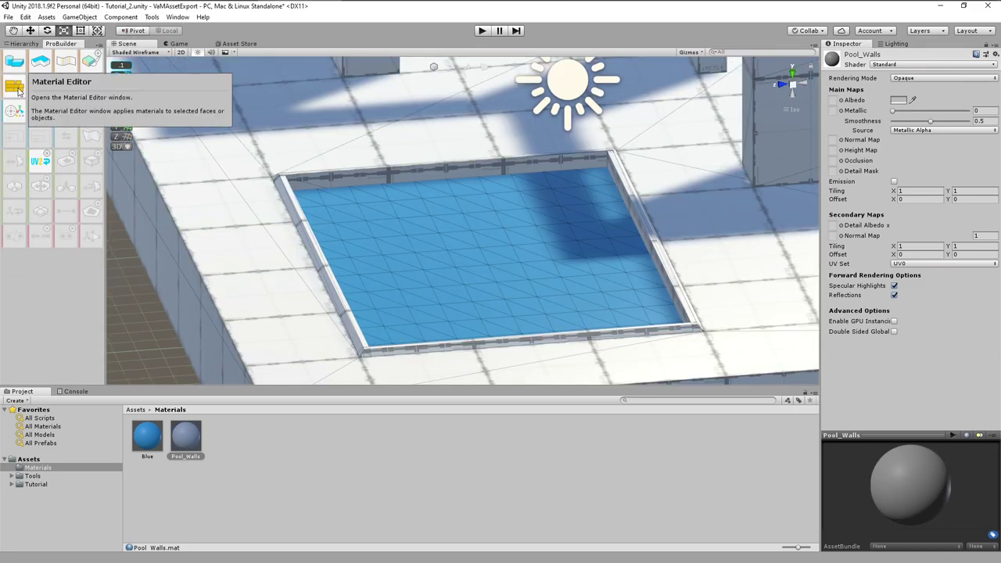
Add Pool_Walls to the first slot of ProBuilder's material palette and apply it to the Pool object
click(15, 88)
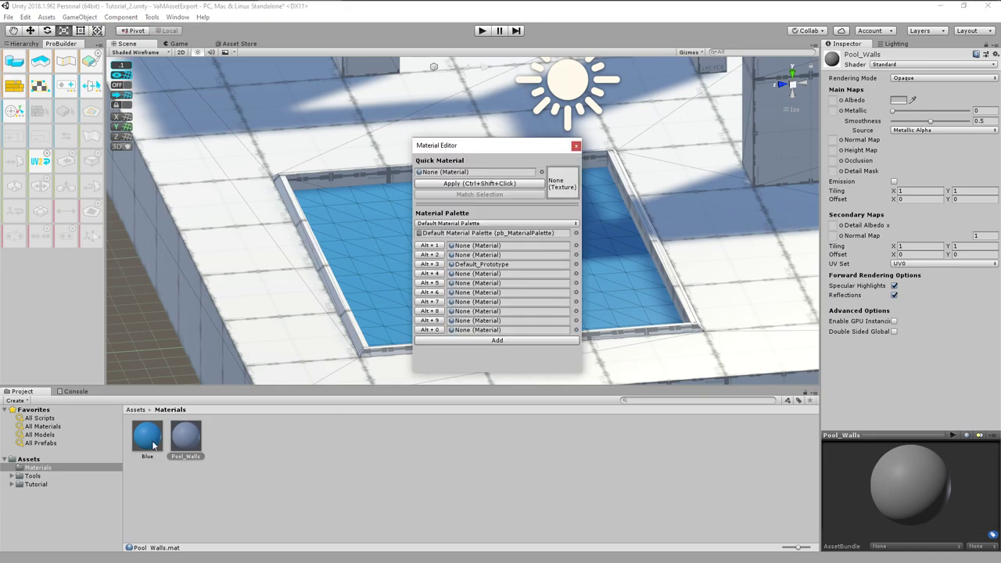
drag(181, 443, 484, 248)
click(384, 257)
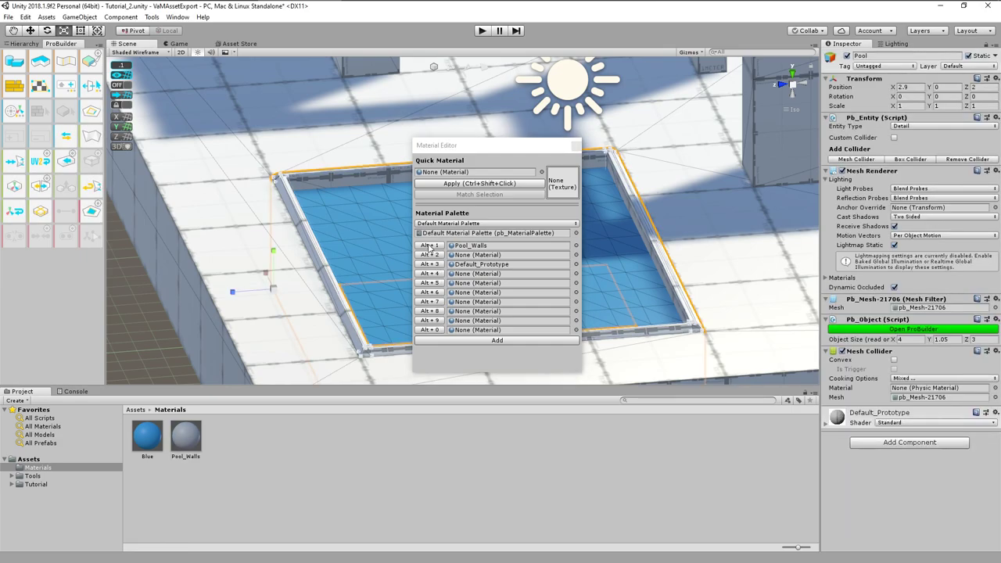
click(430, 247)
click(576, 146)
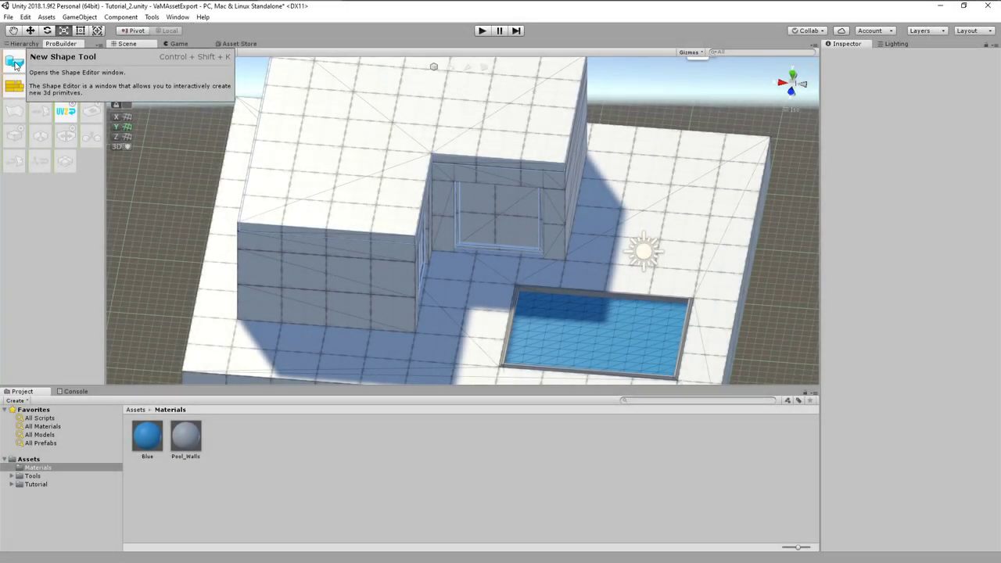
Build a 1 x 0.1 x 1 ProBuilder cube and place it at position 4, 3.5, -1 below the roof's inner corner
click(14, 65)
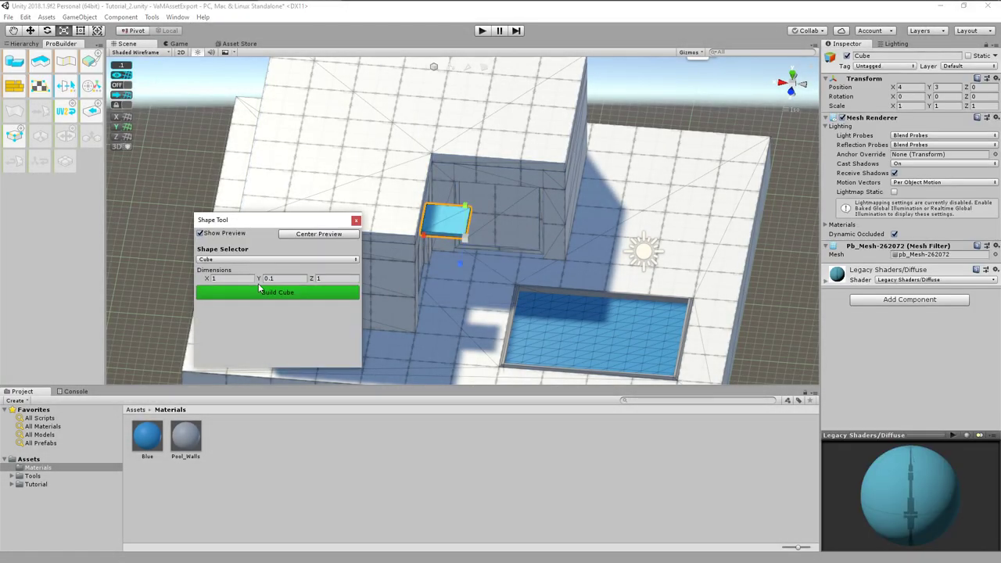
alt+drag(425, 313, 397, 266)
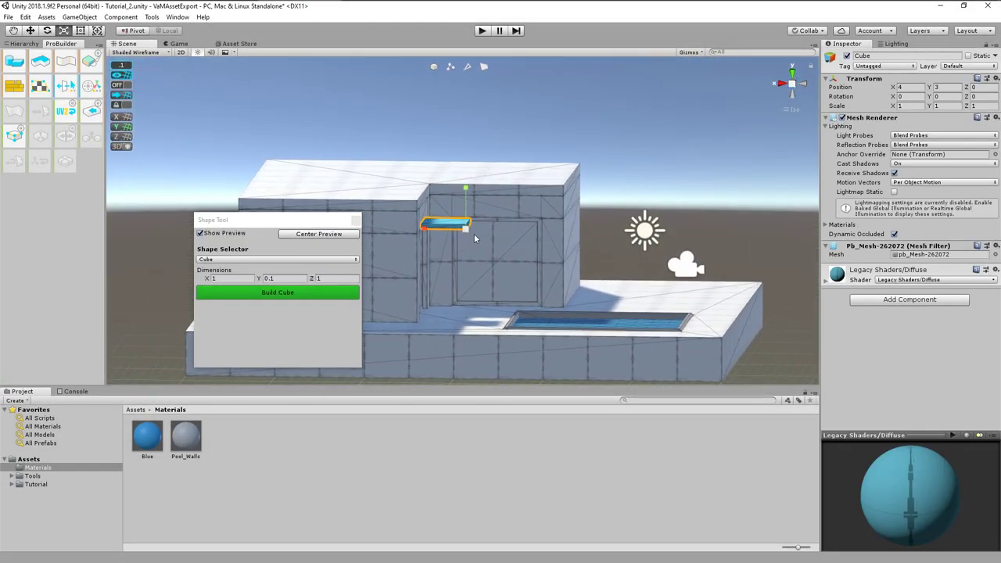
click(282, 292)
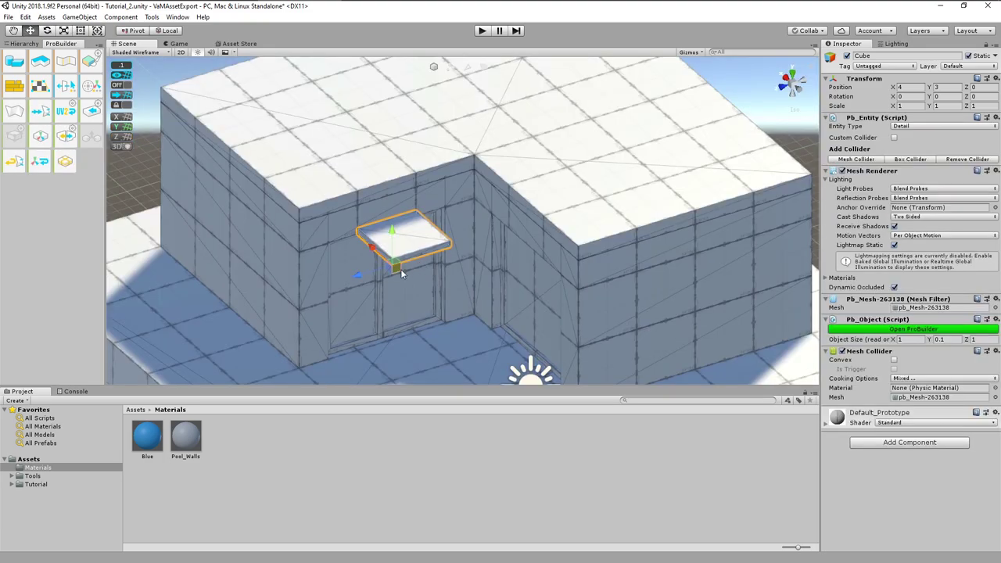
click(408, 260)
key(f)
drag(465, 185, 483, 197)
Extrude the slab's side faces along the house walls until it measures 3 x 0.1 x 3
click(399, 191)
click(399, 191)
shift+drag(335, 216, 210, 251)
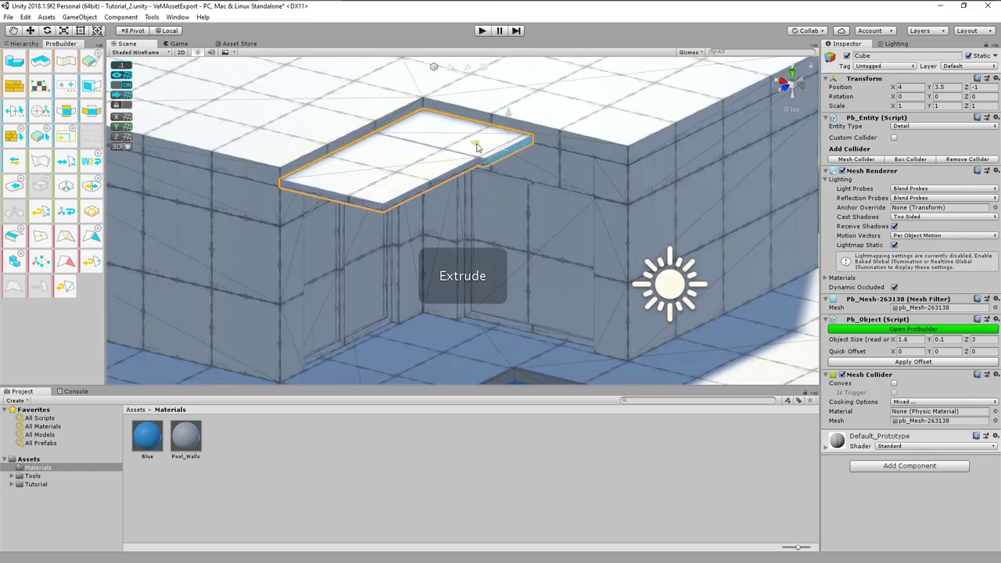
drag(477, 147, 583, 158)
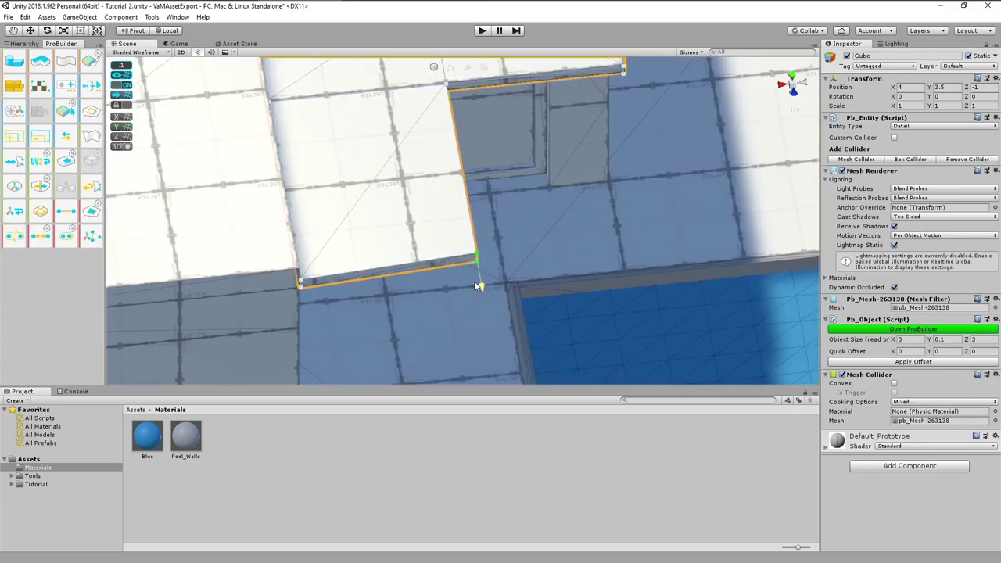
Move the slab's outer corner and front vertices in toward the house to cut away its square corner
drag(476, 287, 471, 236)
alt+drag(471, 236, 391, 231)
drag(397, 191, 345, 285)
scroll(354, 270, down, 4)
click(548, 205)
drag(534, 241, 479, 192)
click(366, 215)
drag(335, 193, 282, 156)
click(440, 120)
drag(408, 97, 467, 139)
drag(470, 200, 434, 245)
drag(430, 188, 406, 165)
Adjust the remaining outer edge vertices to give the slab a curved front edge between the two walls
click(317, 181)
drag(297, 213, 280, 236)
scroll(323, 273, up, 2)
alt+drag(301, 314, 236, 282)
drag(261, 319, 292, 357)
click(471, 300)
drag(447, 285, 456, 292)
drag(452, 342, 449, 349)
mouse_move(586, 344)
alt+mouse_down()
mouse_move(660, 24)
mouse_move(746, 329)
mouse_move(586, 344)
alt+mouse_up()
alt+drag(452, 350, 419, 329)
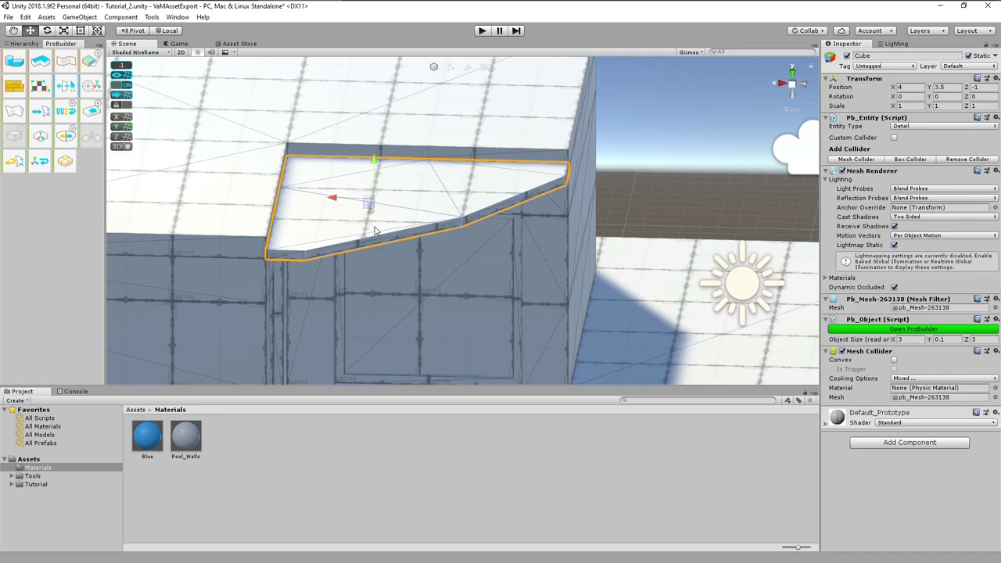
Create a material named Glass and set its rendering mode to Transparent
right_click(283, 470)
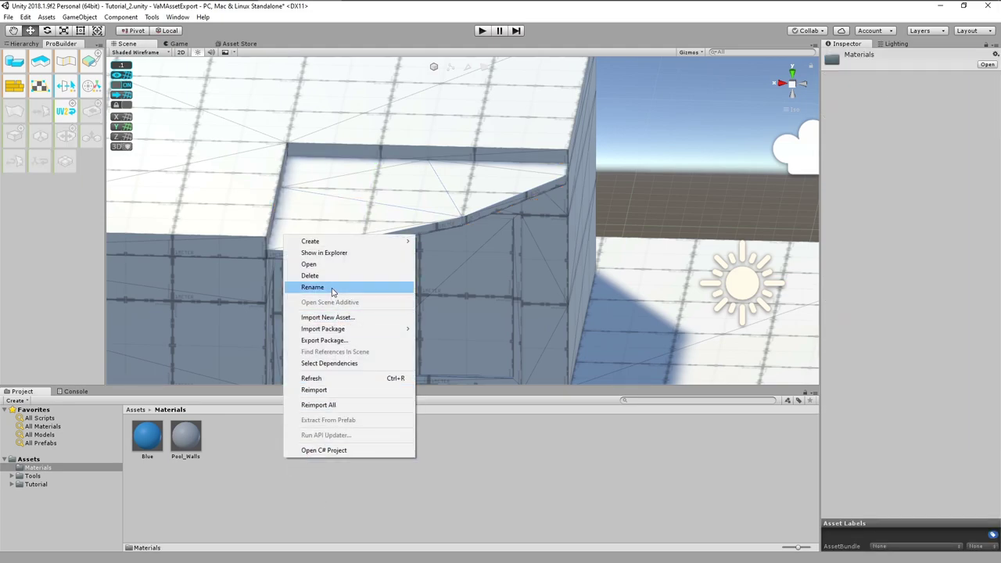
mouse_move(336, 241)
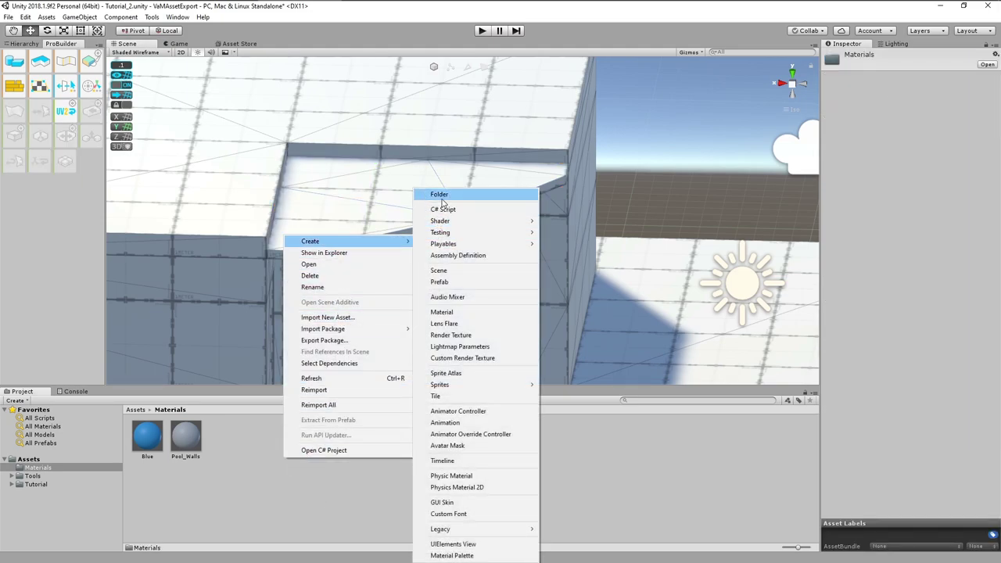
click(441, 312)
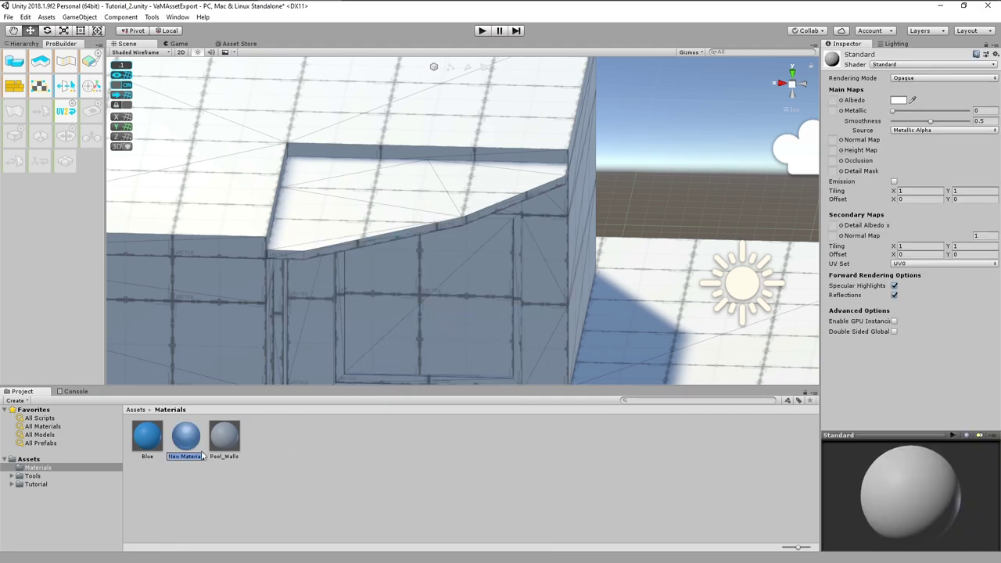
text(Glass)
key(Return)
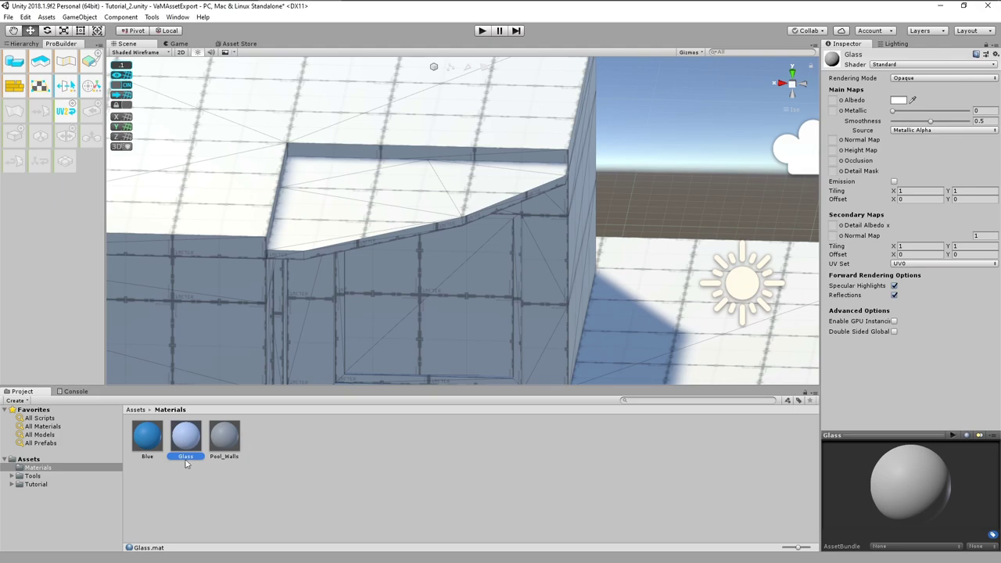
click(910, 78)
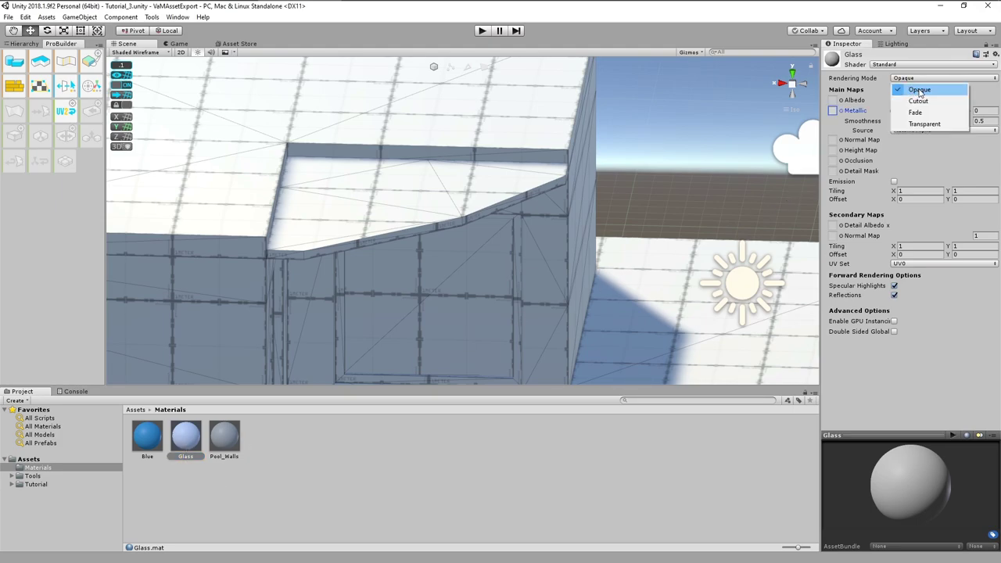
click(925, 124)
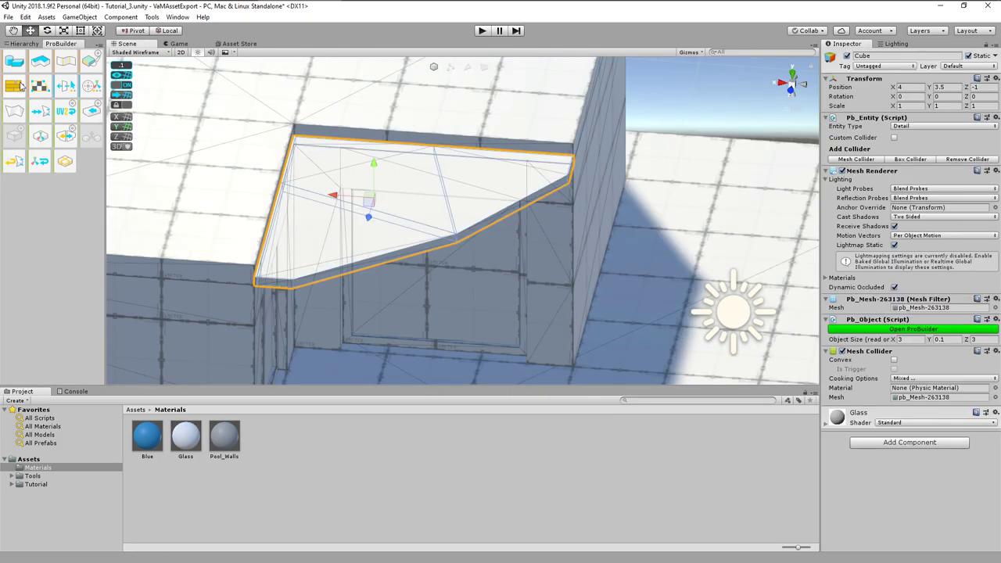
Add the Glass material to the second slot of ProBuilder's material palette
click(16, 87)
drag(185, 434, 472, 259)
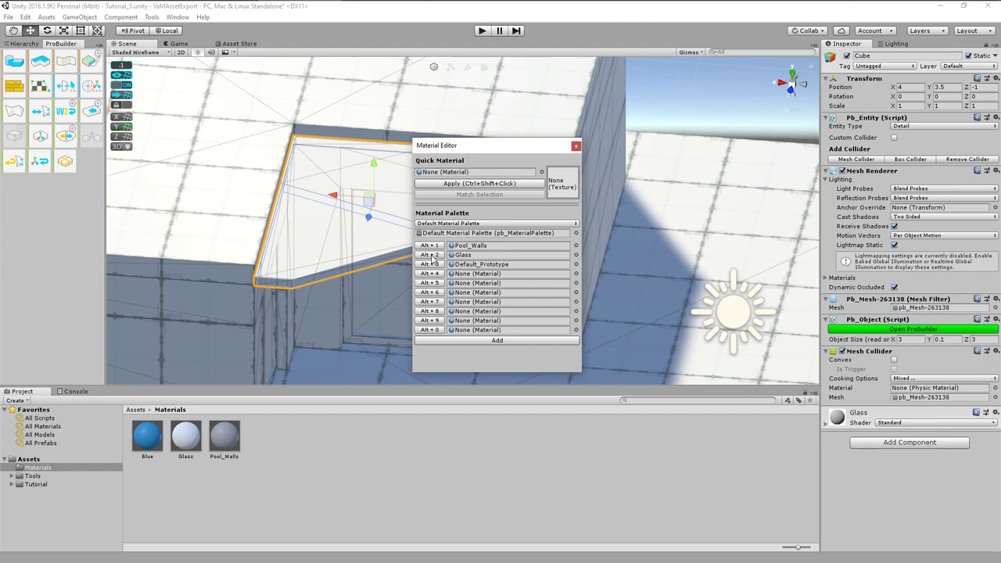
Set the Glass material's albedo to translucent grey, hexadecimal 909090 with an alpha of 37
click(575, 146)
alt+drag(405, 247, 459, 218)
click(826, 423)
scroll(886, 452, down, 4)
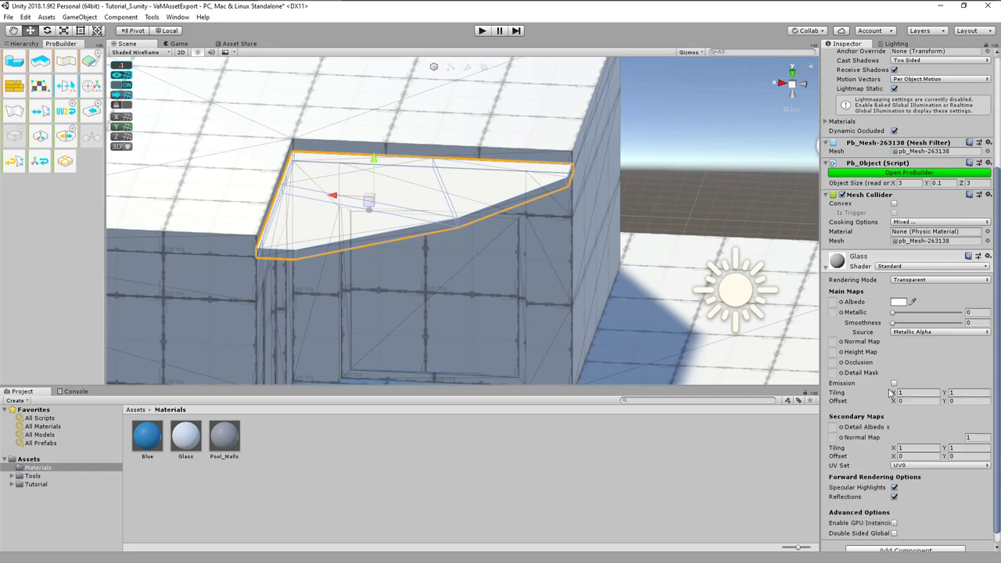
click(898, 302)
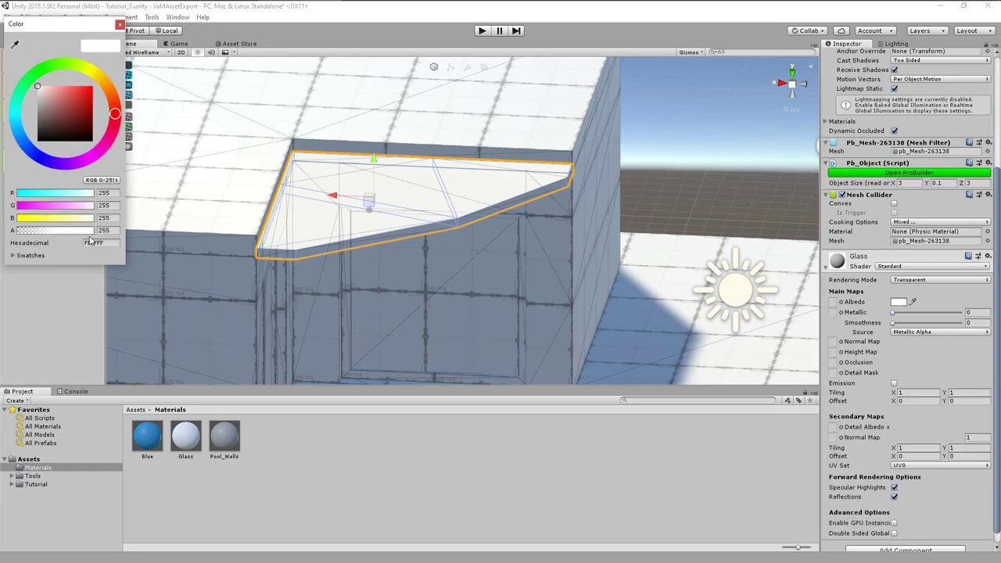
drag(92, 233, 19, 233)
click(521, 276)
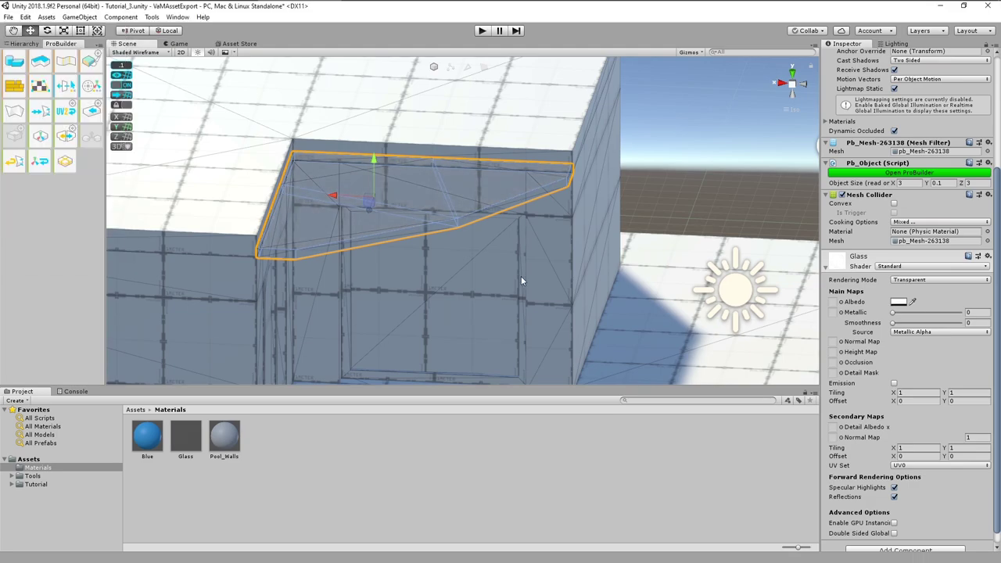
alt+drag(521, 276, 649, 219)
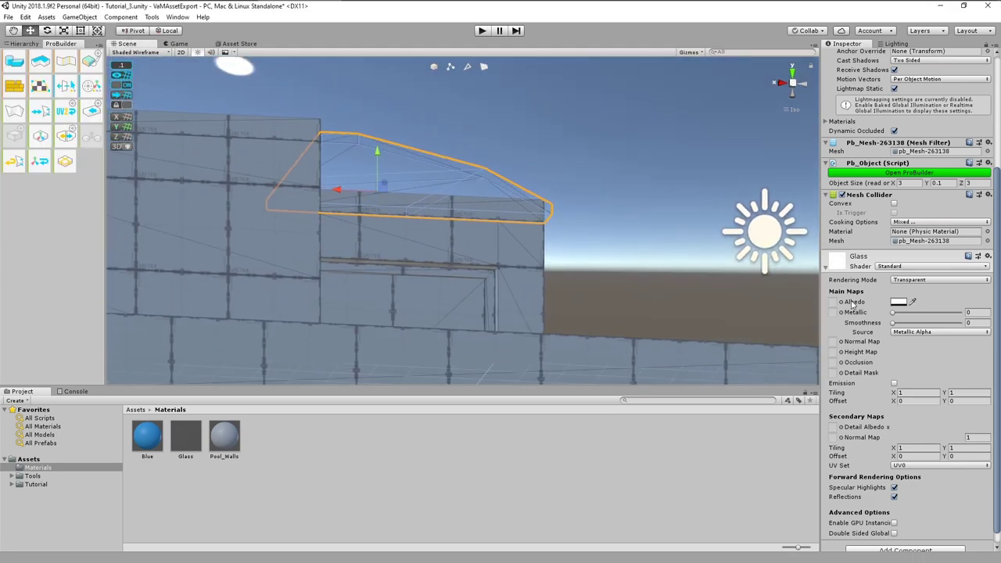
click(898, 302)
drag(37, 106, 37, 109)
drag(41, 234, 22, 232)
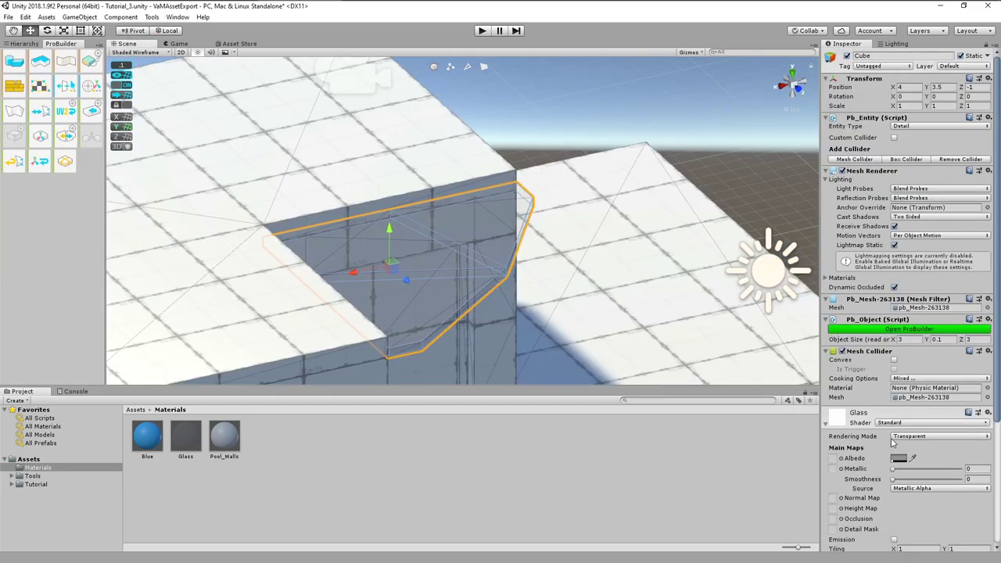
Set the Glass material's Smoothness to 1 and its Metallic value to 0.585
scroll(893, 442, down, 3)
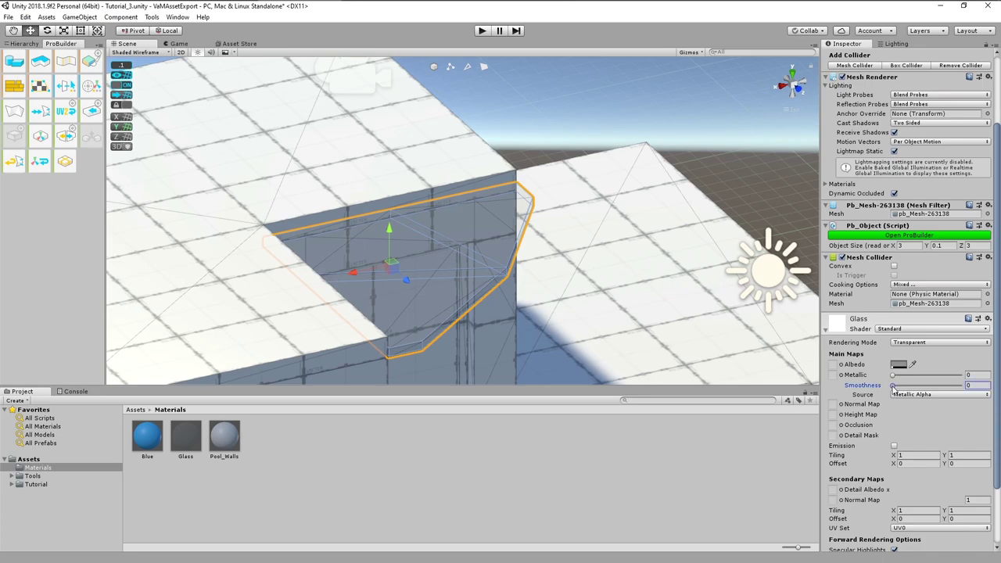
right_drag(704, 334, 509, 266)
drag(892, 377, 961, 376)
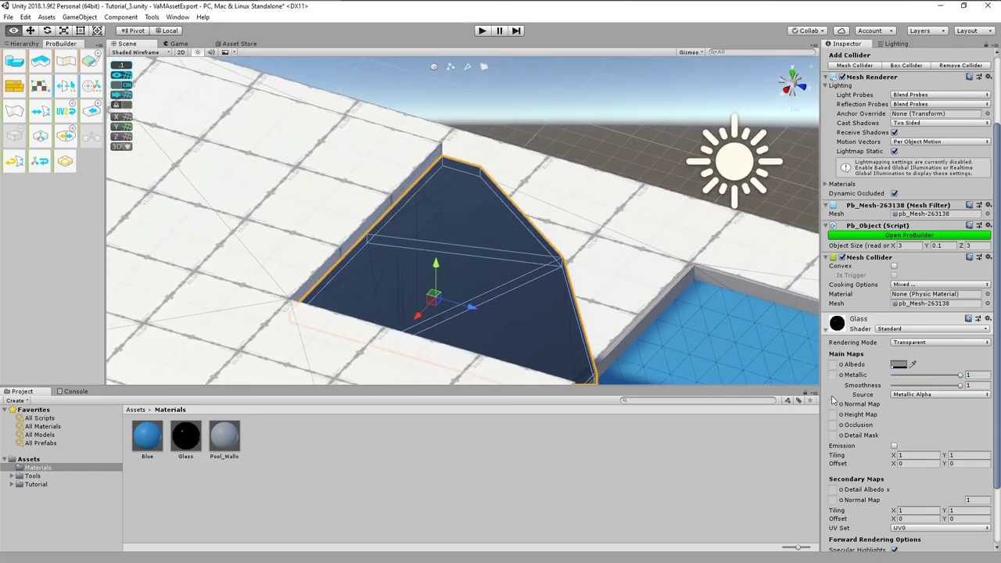
alt+drag(833, 400, 661, 362)
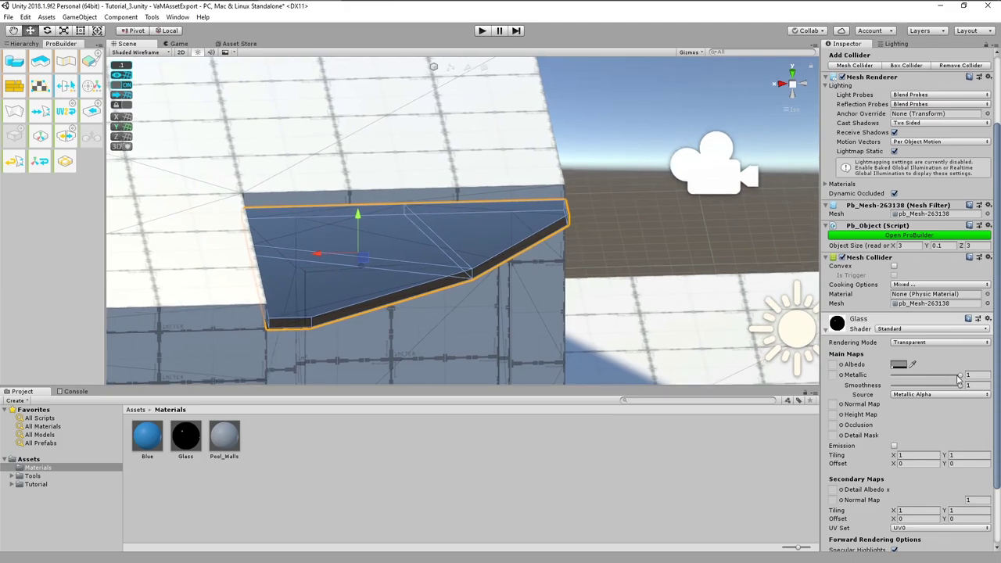
drag(960, 377, 928, 377)
alt+drag(704, 361, 571, 501)
Deselect the canopy and rename the Glass material as Glass_dark
click(621, 313)
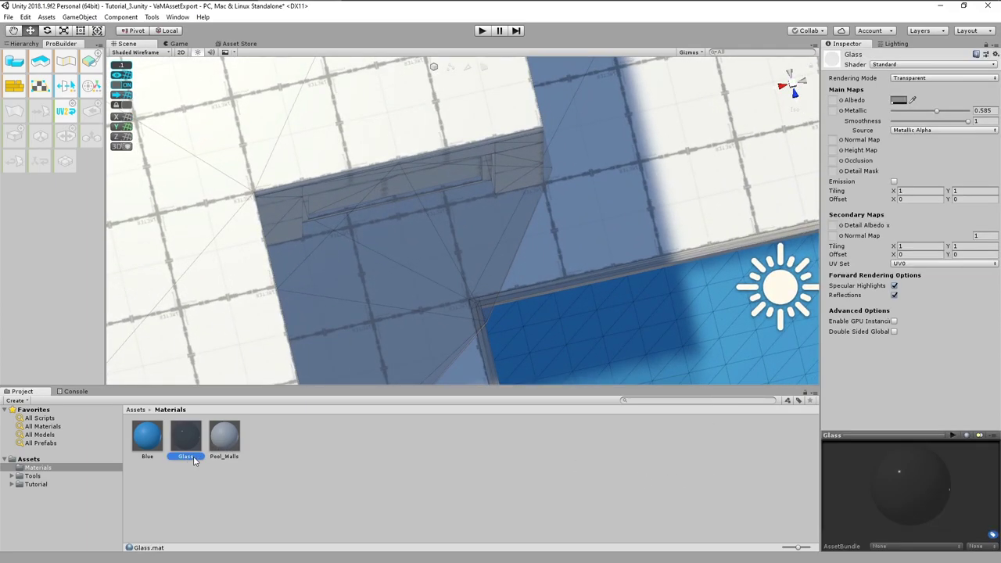
click(194, 460)
text(Glass_dark)
key(Return)
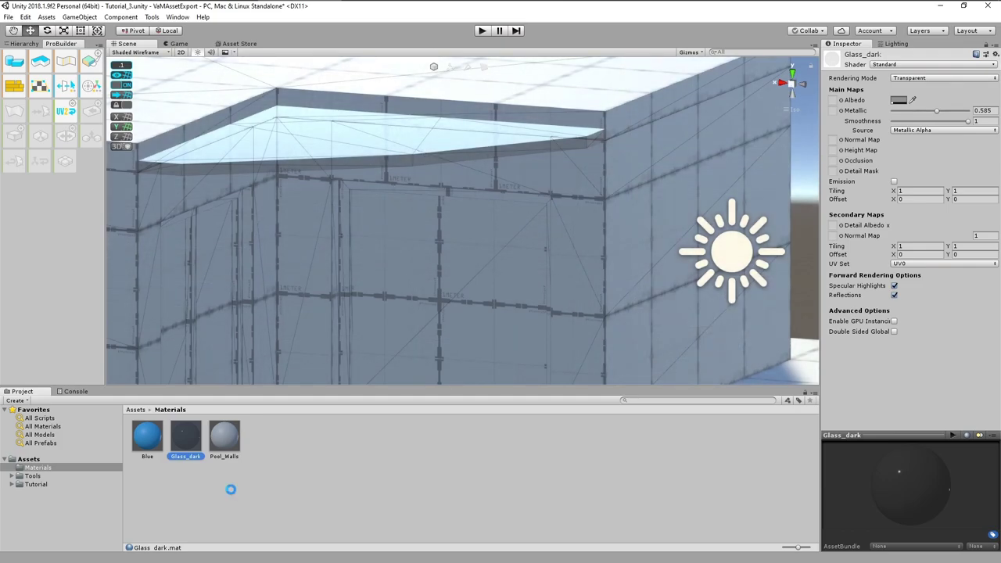
Duplicate the Glass_dark material and name the copy Glass_clear
key(ctrl+d)
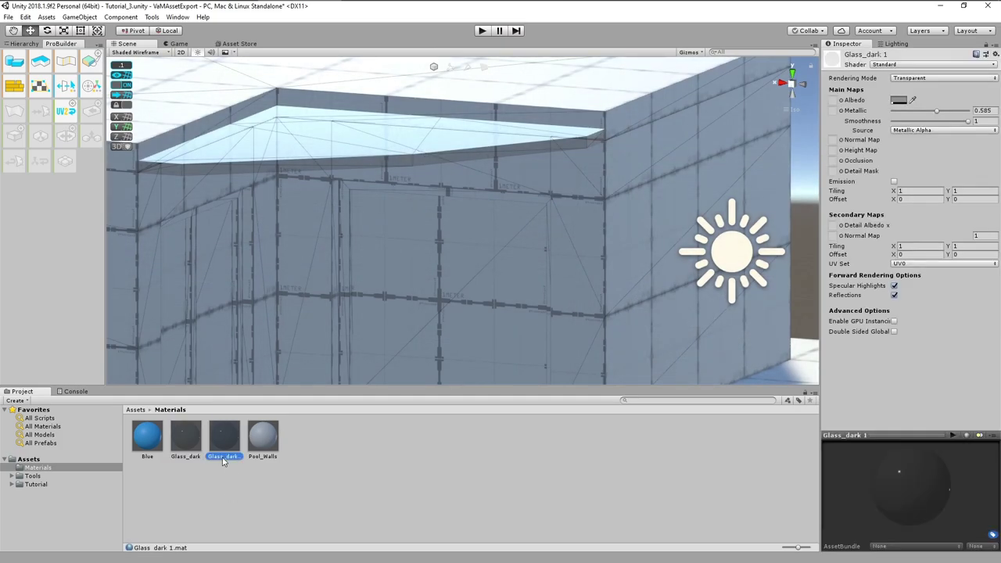
click(223, 456)
text(Glass_clear)
key(Return)
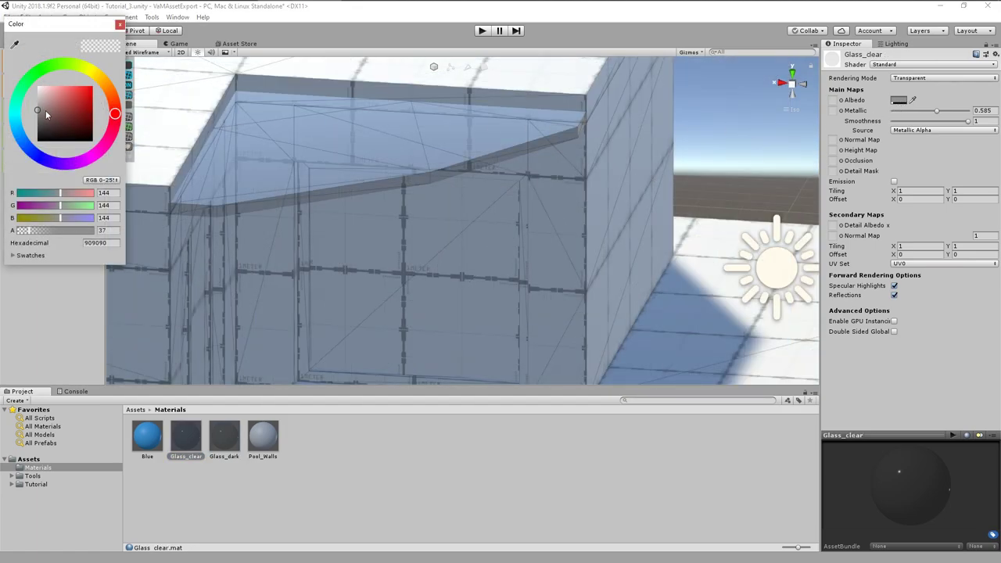
Set the Glass_clear albedo to white and lower its alpha to the minimum
drag(45, 111, 35, 84)
drag(28, 232, 3, 236)
click(120, 28)
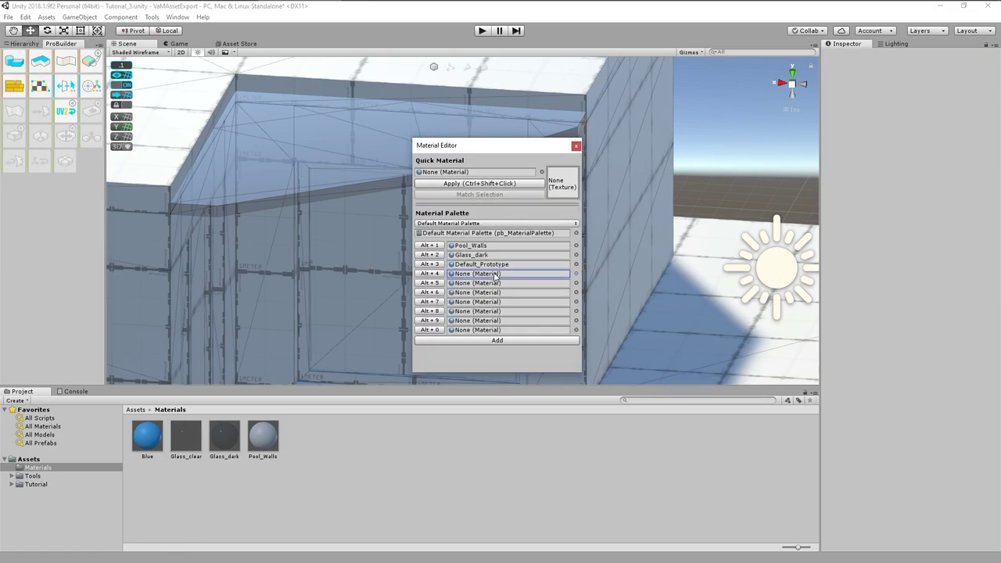
Assign Glass_clear to the fourth material palette slot and apply it to the glass panes of the house's doors and windows
drag(188, 446, 478, 275)
drag(573, 148, 666, 135)
click(422, 278)
key(f)
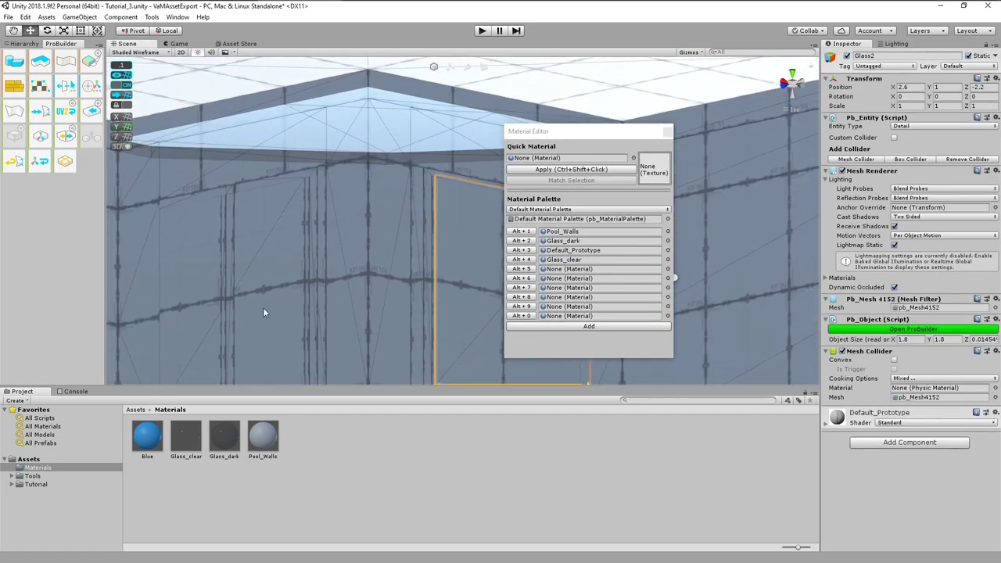
shift+click(265, 285)
key(f)
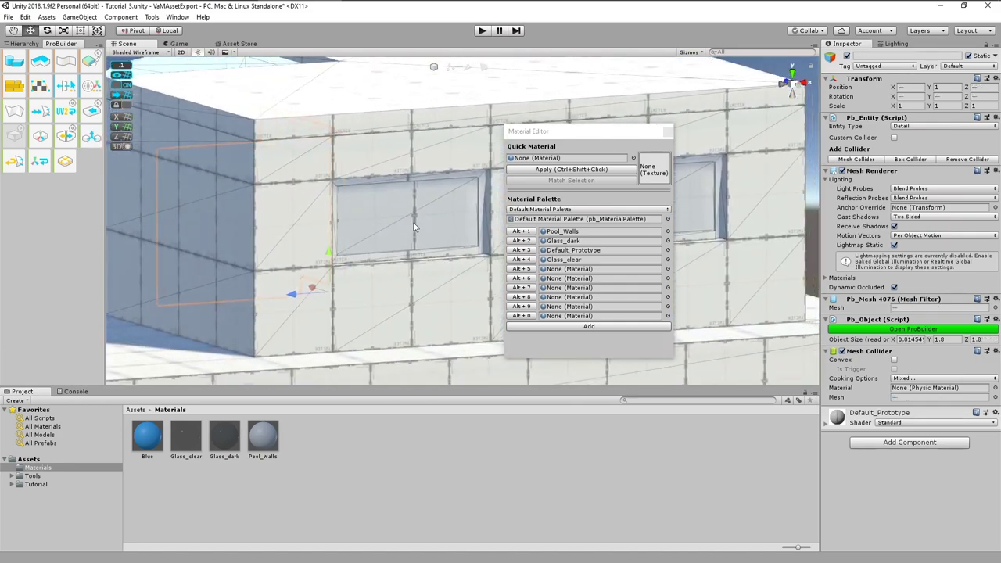
click(415, 227)
key(f)
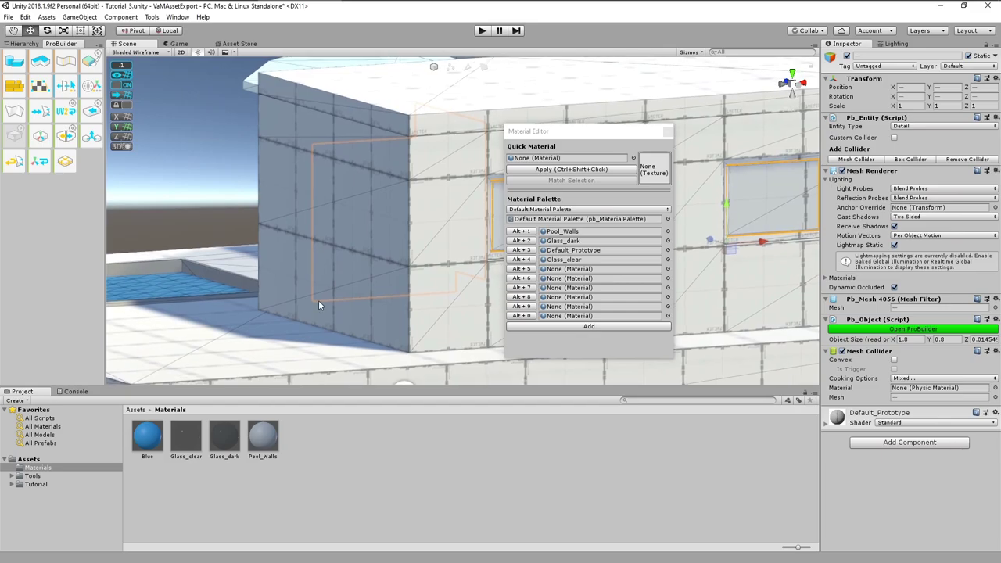
alt+drag(265, 305, 389, 278)
click(521, 260)
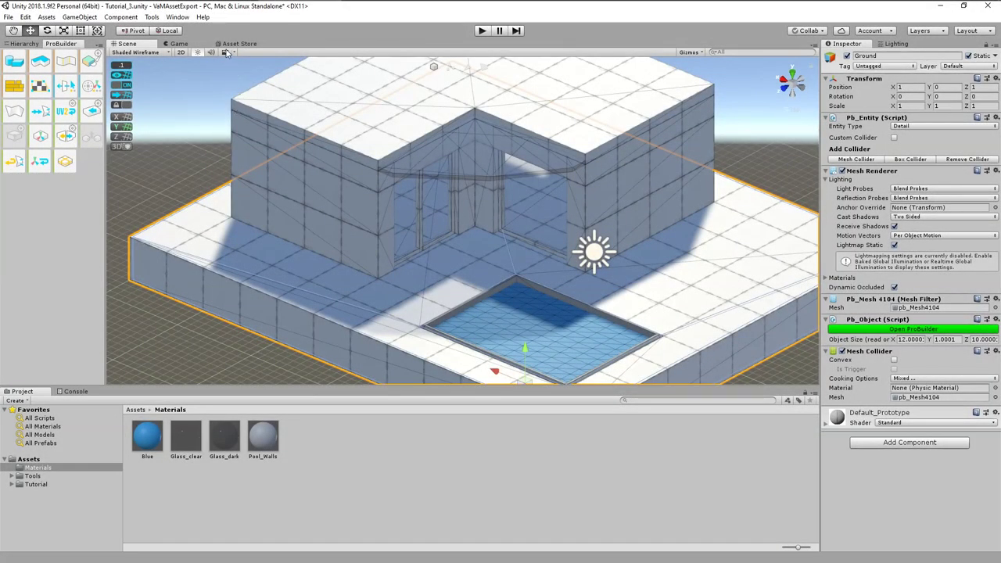
Import the complete High Quality Bricks & Walls package from the Asset Store
click(237, 44)
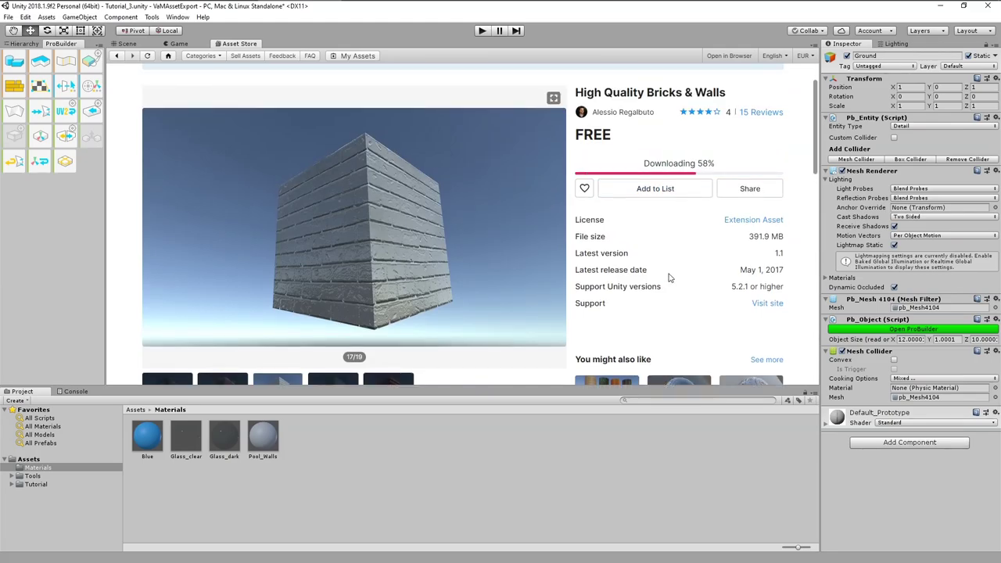
click(708, 165)
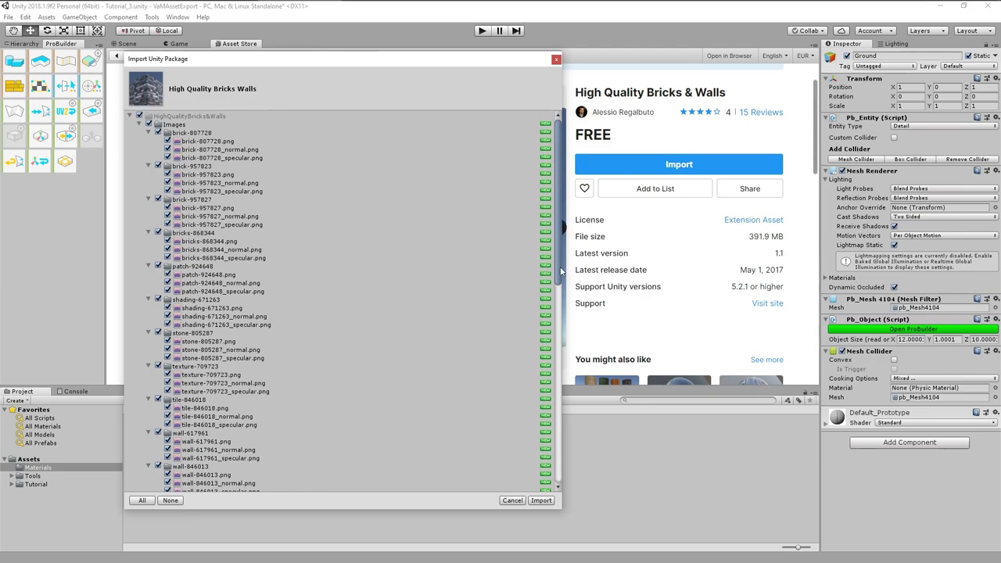
drag(560, 269, 560, 468)
click(541, 500)
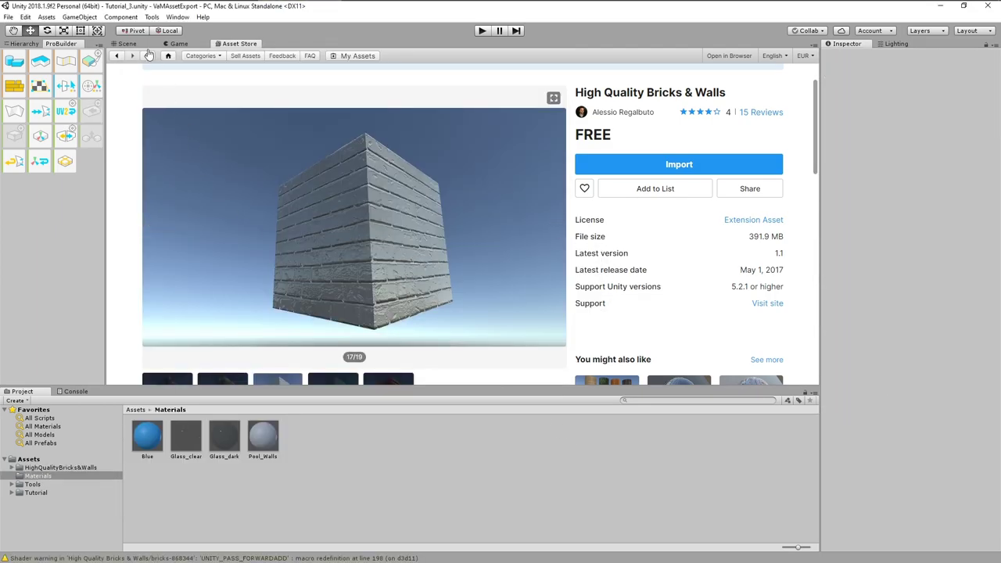
Return to the scene and open the Materials folder inside HighQualityBricks&Walls
click(127, 44)
click(55, 468)
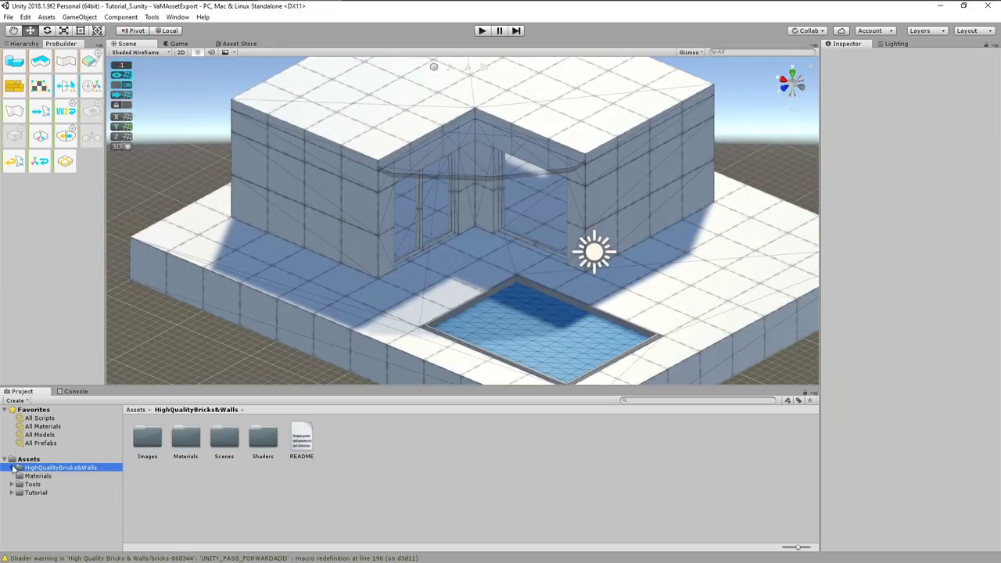
click(188, 442)
double_click(188, 442)
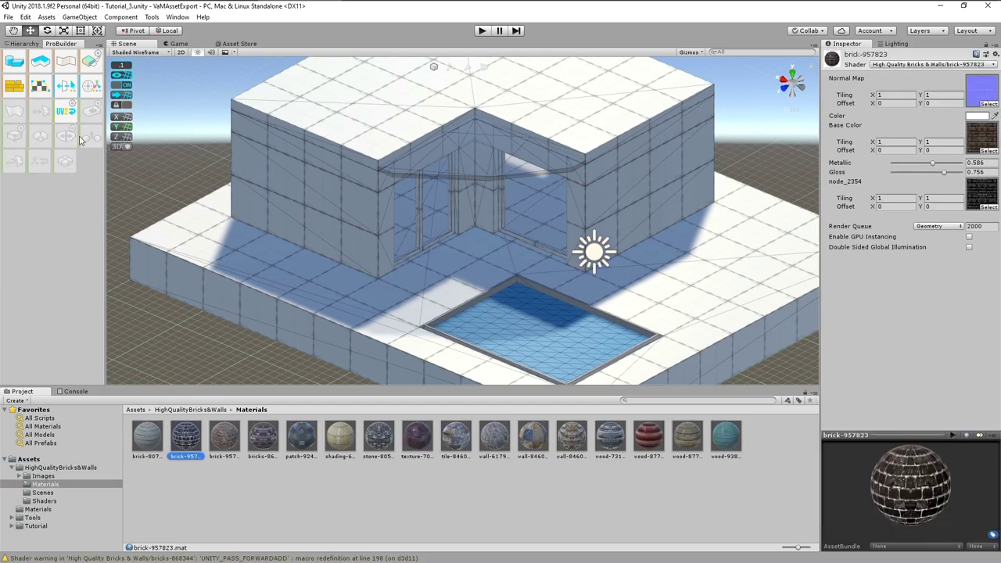
Assign brick-807728 to the fifth material palette slot and apply it to the house walls
click(16, 88)
drag(578, 137, 663, 135)
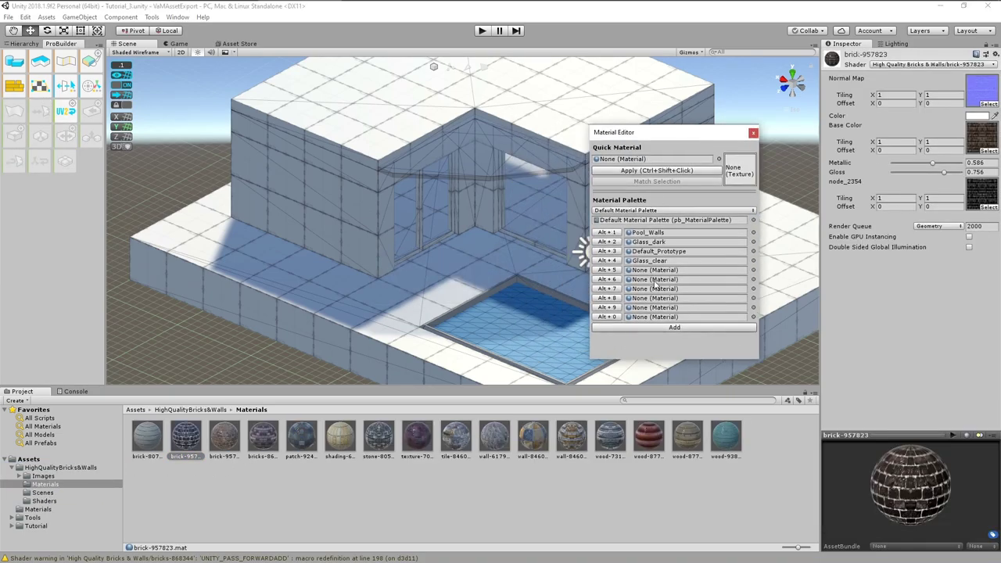
click(147, 439)
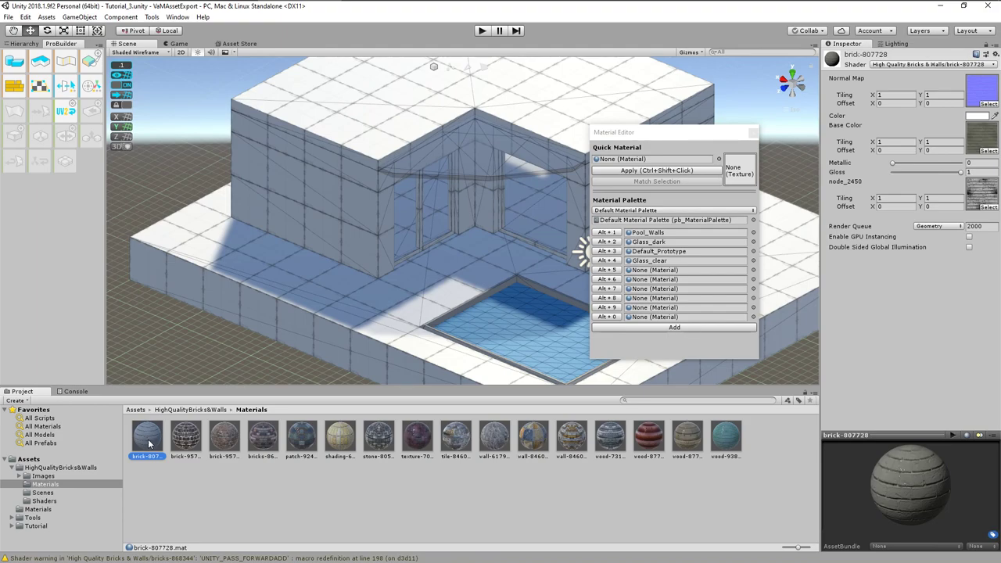
drag(372, 426, 654, 271)
click(348, 229)
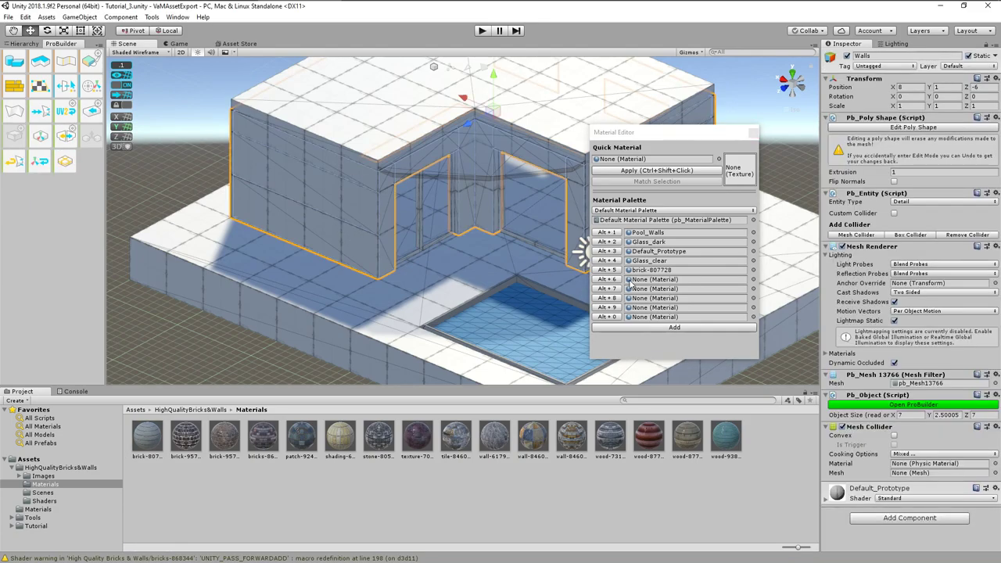
click(607, 270)
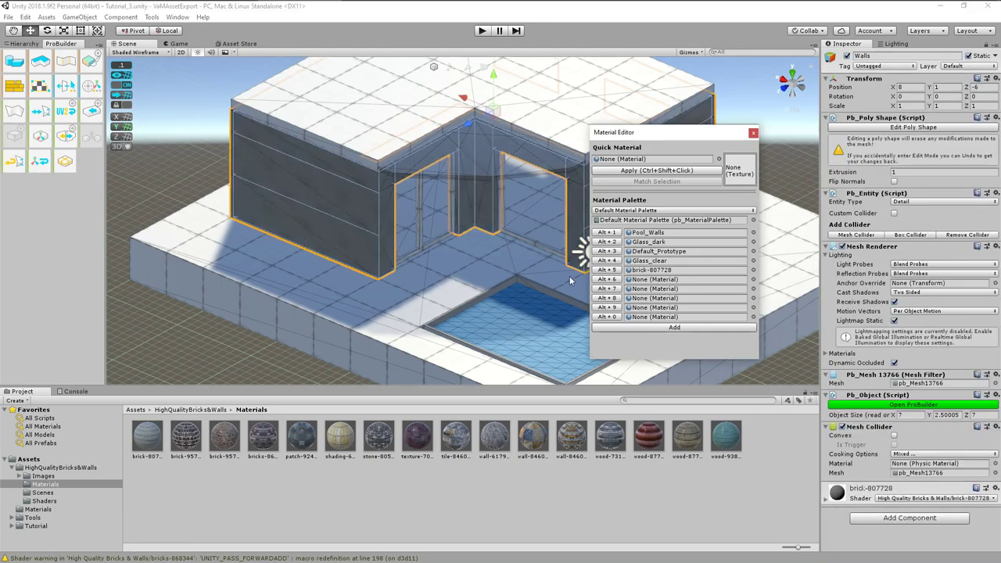
Assign wall-846013 to the sixth material palette slot and apply it to the ground around the pool
scroll(317, 204, up, 5)
right_drag(324, 252, 414, 305)
scroll(403, 305, up, 8)
middle_drag(402, 304, 332, 173)
right_drag(364, 242, 335, 260)
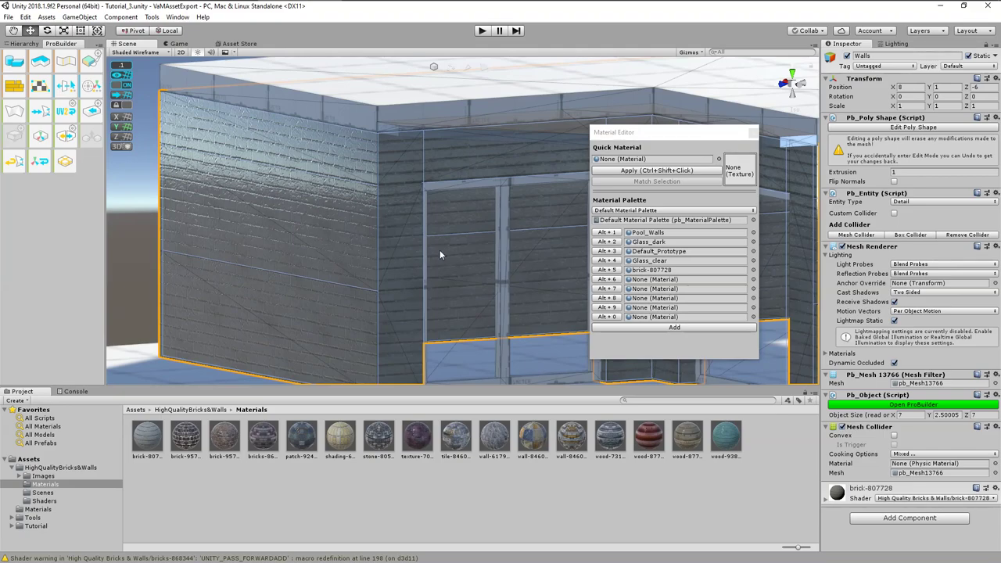
click(530, 438)
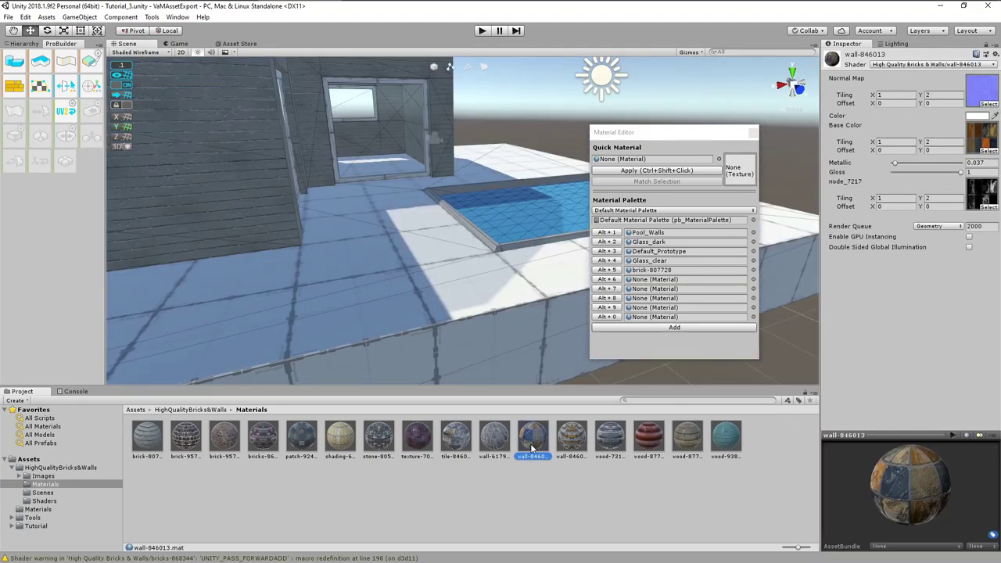
drag(595, 399, 653, 283)
click(343, 309)
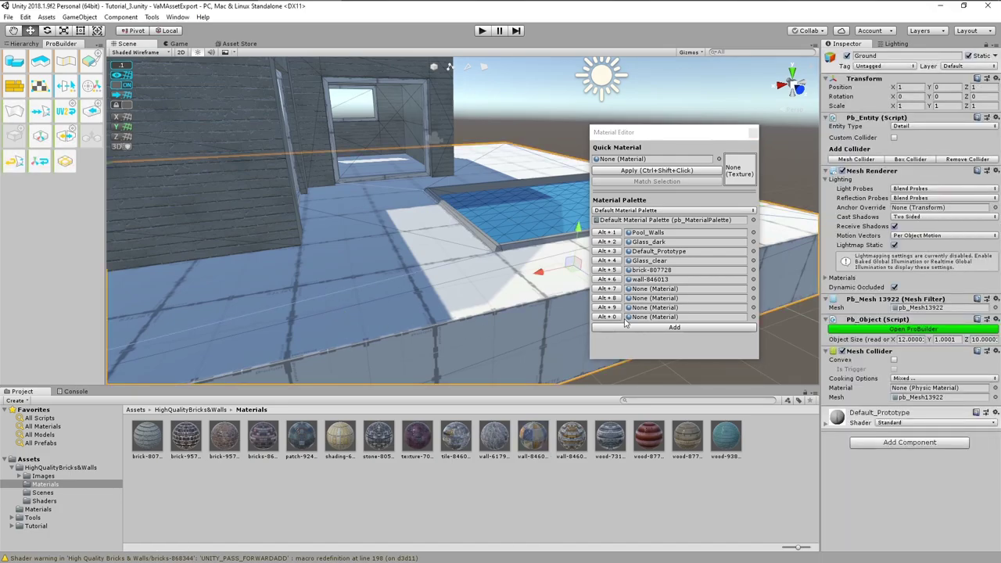
click(607, 279)
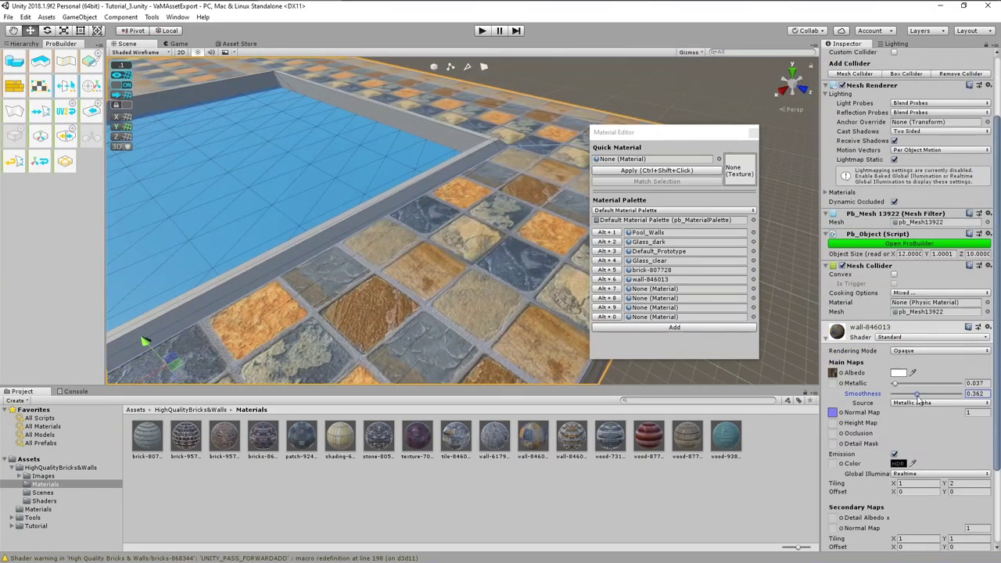
Increase the Smoothness of the ground's wall-846013 material
mouse_move(917, 395)
mouse_down()
mouse_move(931, 395)
mouse_move(901, 384)
mouse_move(926, 384)
mouse_up()
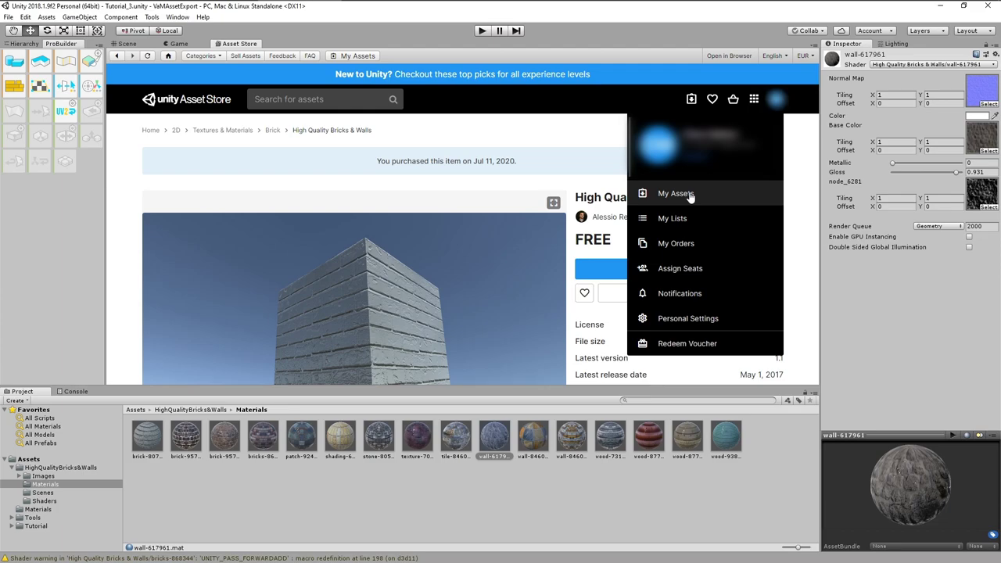
Browse the preview images of World Materials Free in My Assets and import the complete package
click(691, 196)
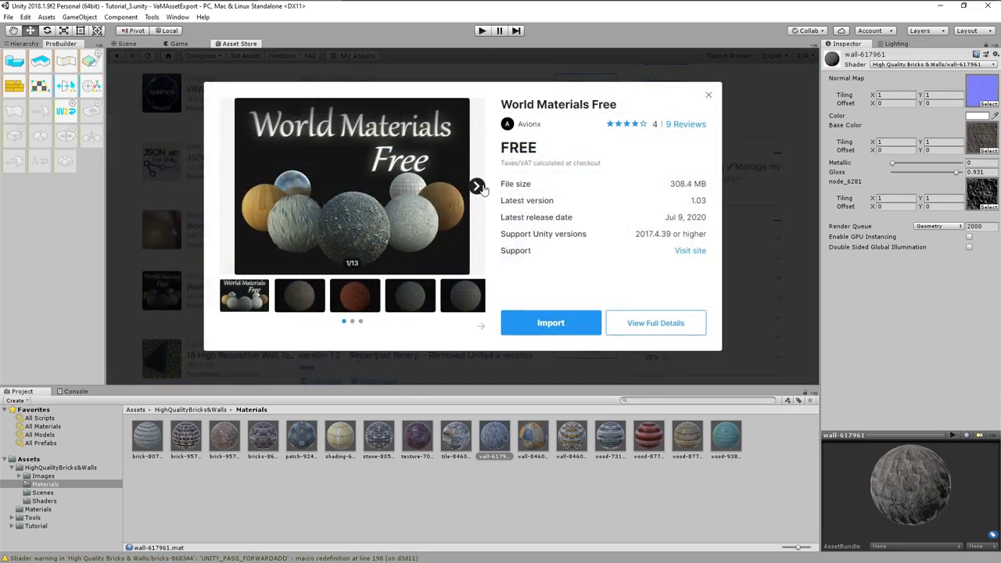
click(476, 186)
click(476, 186)
click(476, 186)
click(227, 186)
click(228, 186)
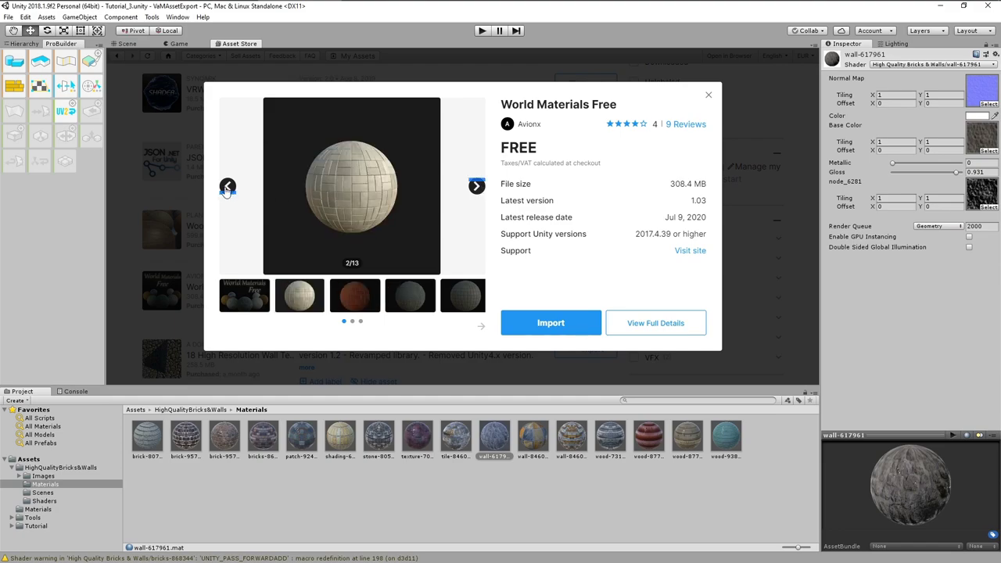
click(708, 95)
click(583, 282)
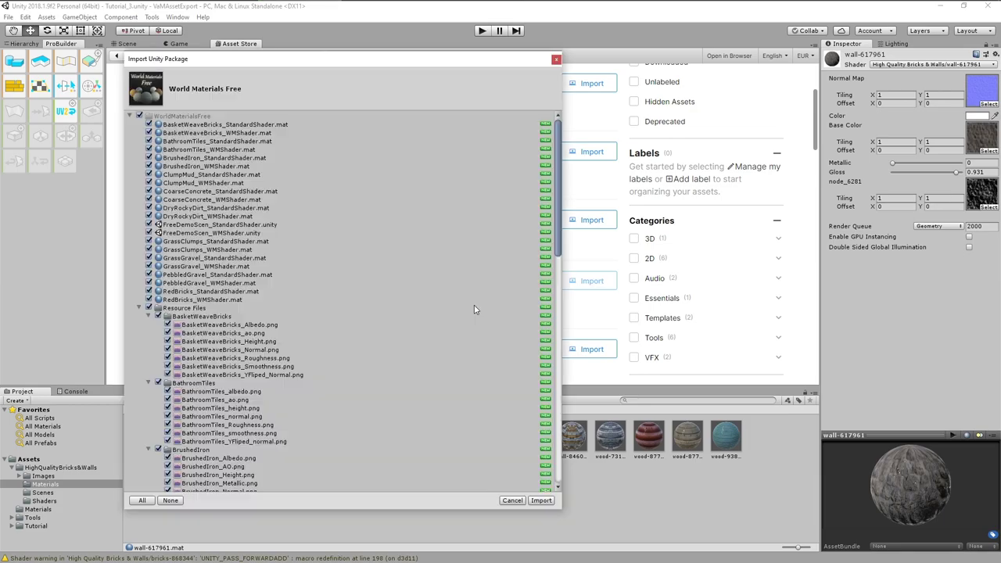
click(541, 500)
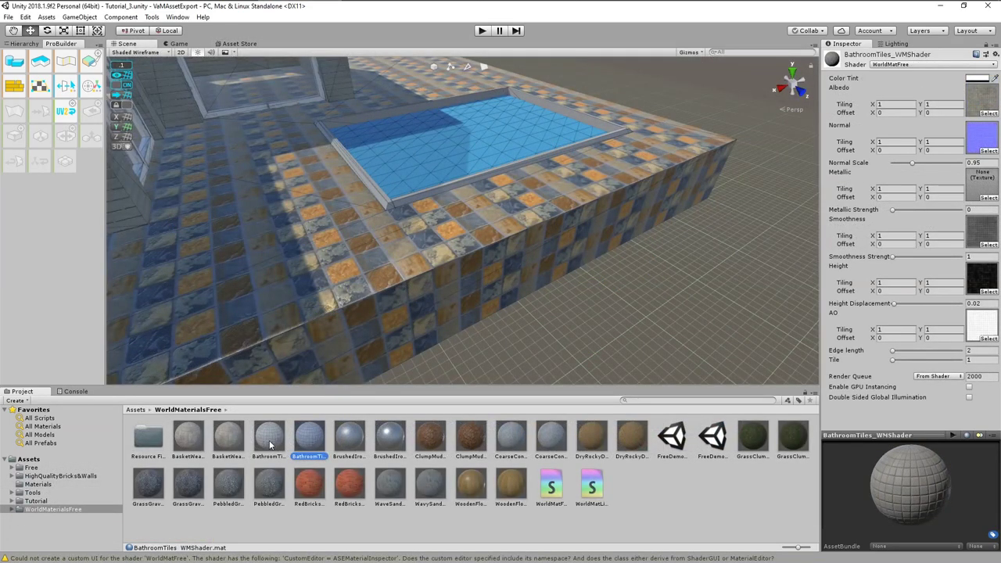
Apply the BathroomTiles_StandardShader material from WorldMaterialsFree to the rim around the pool
click(270, 440)
drag(270, 444, 377, 276)
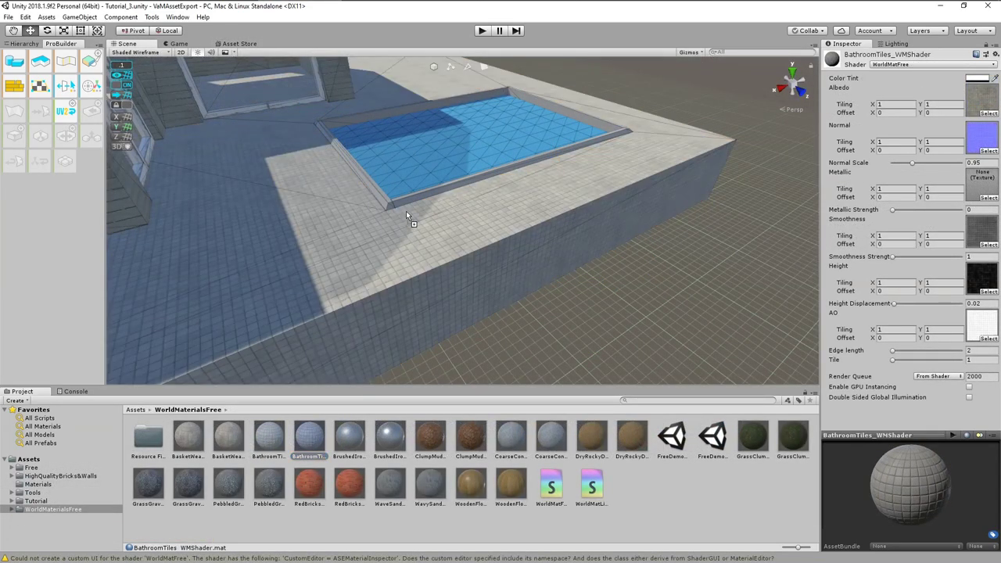
drag(406, 210, 406, 202)
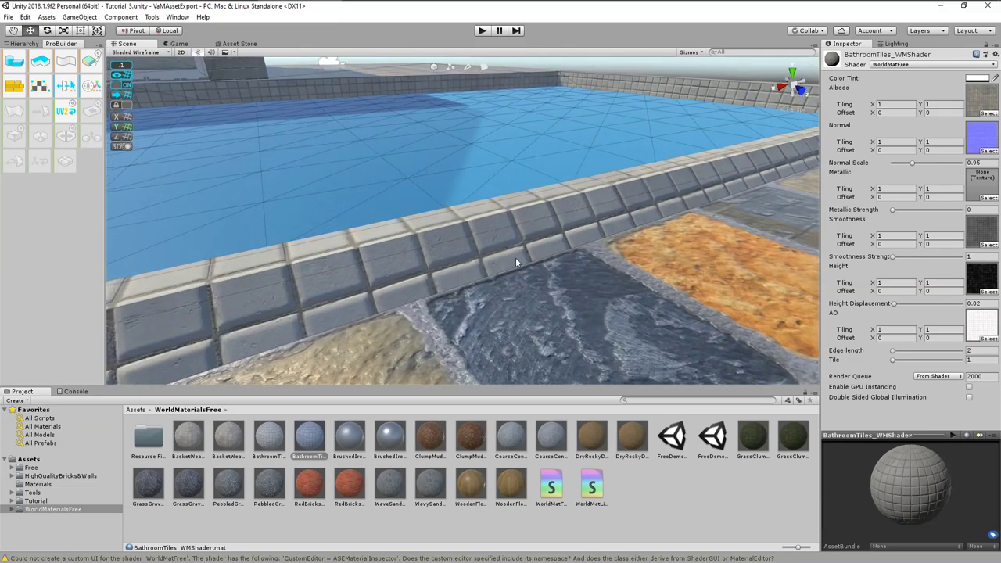
click(487, 253)
alt+drag(544, 254, 492, 264)
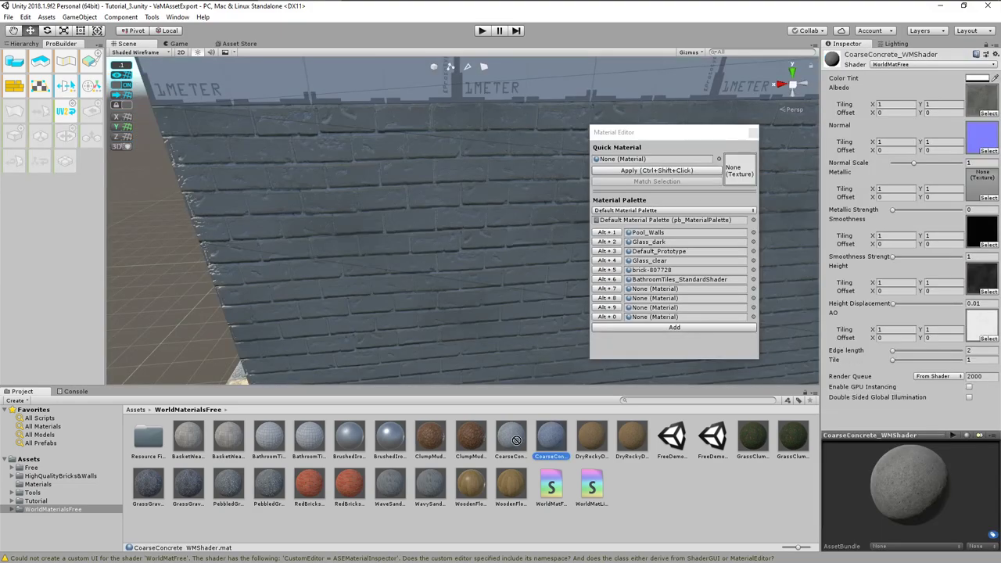
Assign CoarseConcrete_StandardShader to the seventh material palette slot and apply it to the house walls
drag(516, 440, 648, 295)
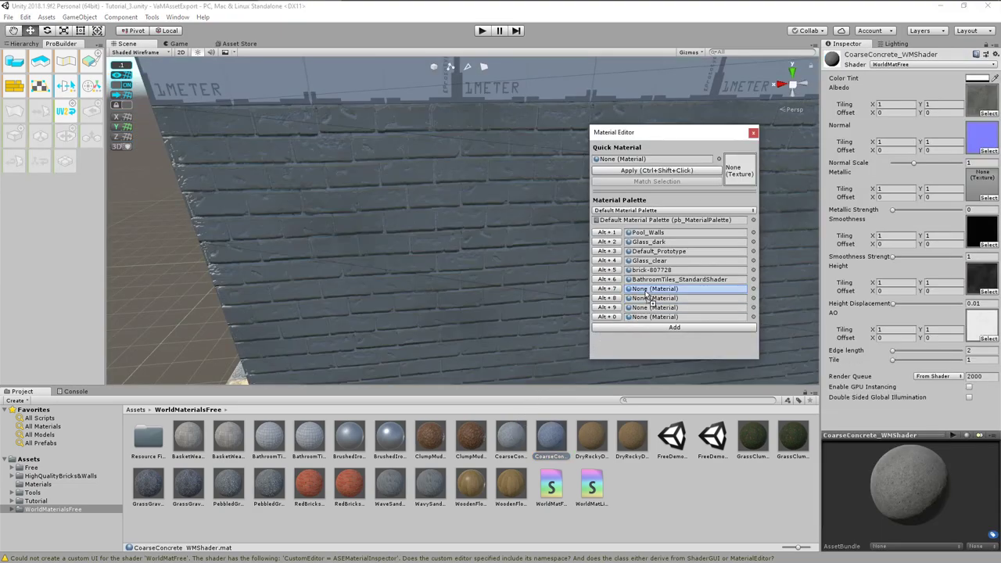
drag(648, 294, 648, 294)
click(508, 291)
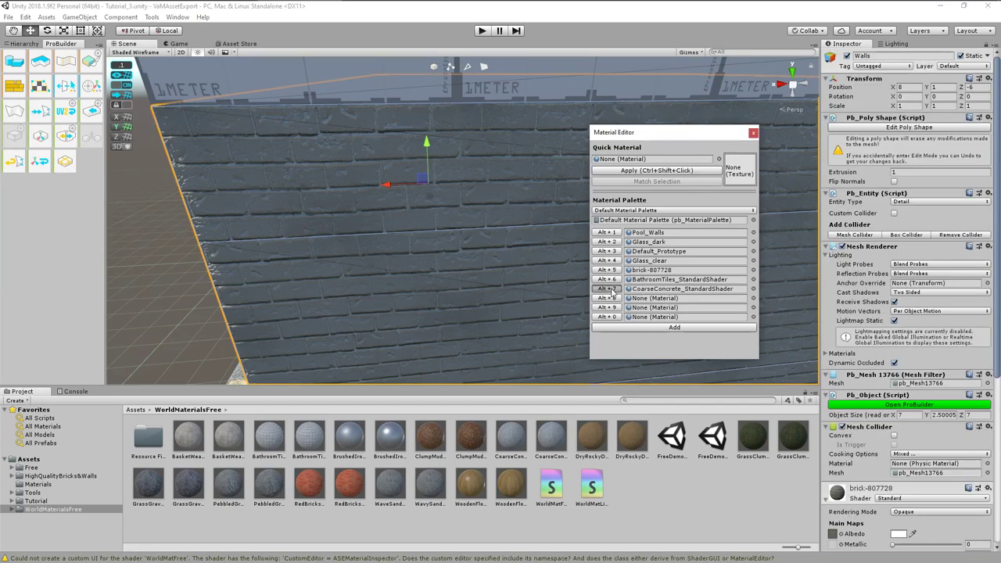
click(612, 290)
scroll(475, 321, down, 5)
right_drag(474, 321, 356, 275)
middle_drag(515, 273, 257, 254)
right_drag(257, 255, 258, 228)
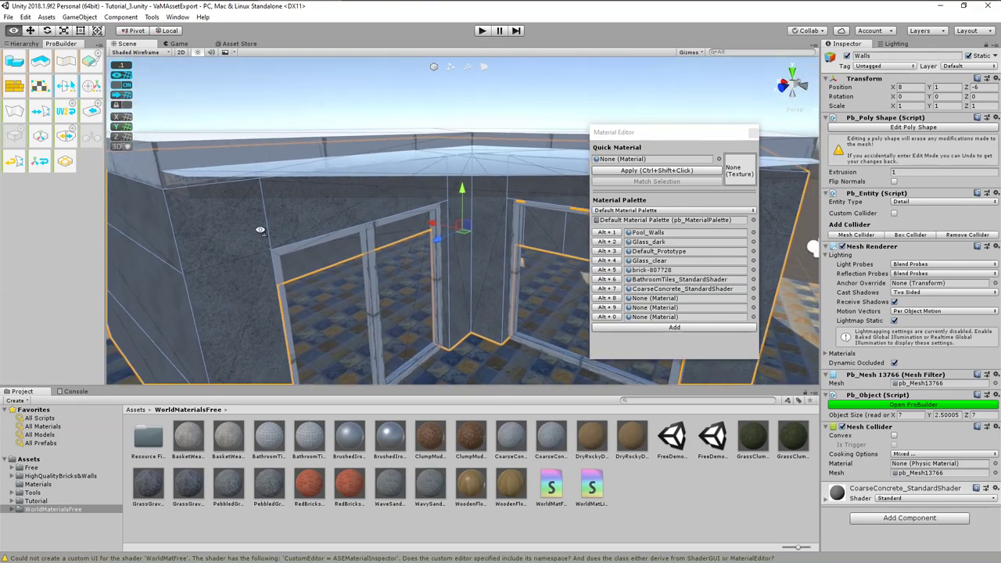
middle_drag(259, 228, 277, 288)
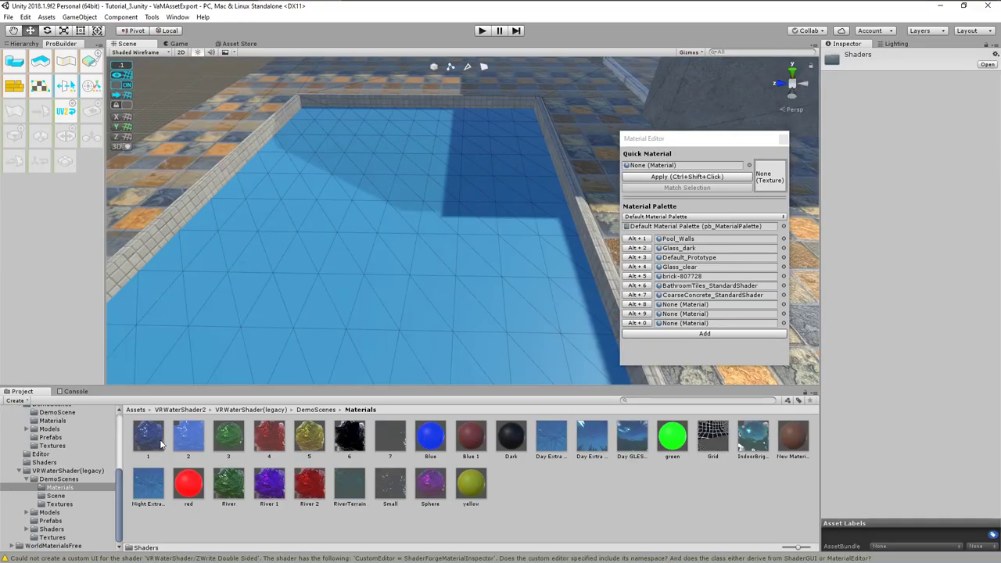
Apply the VRWaterShader demo material 1 to the pool's water surface and reduce its primary height strength to about 0.017
click(157, 443)
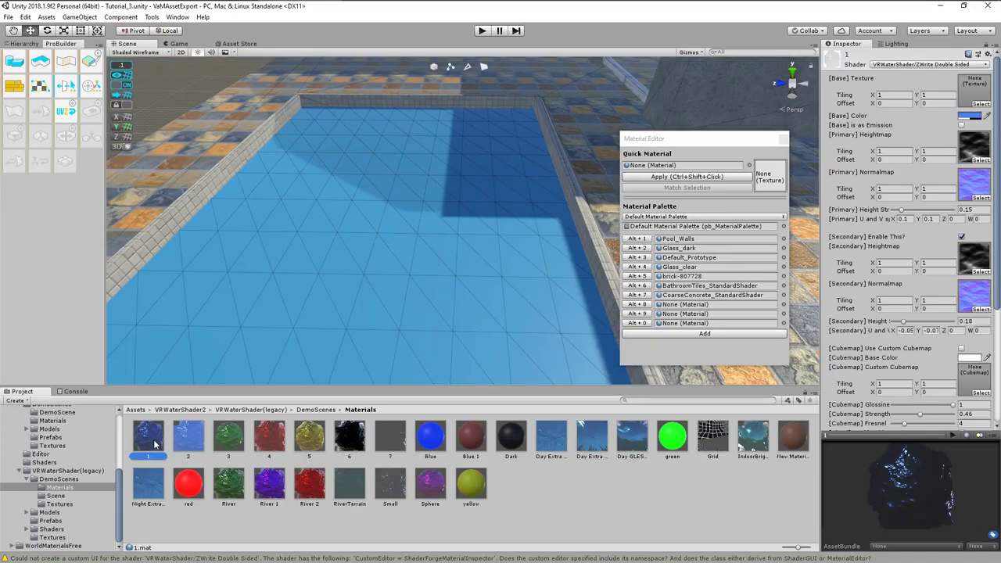
drag(155, 444, 399, 331)
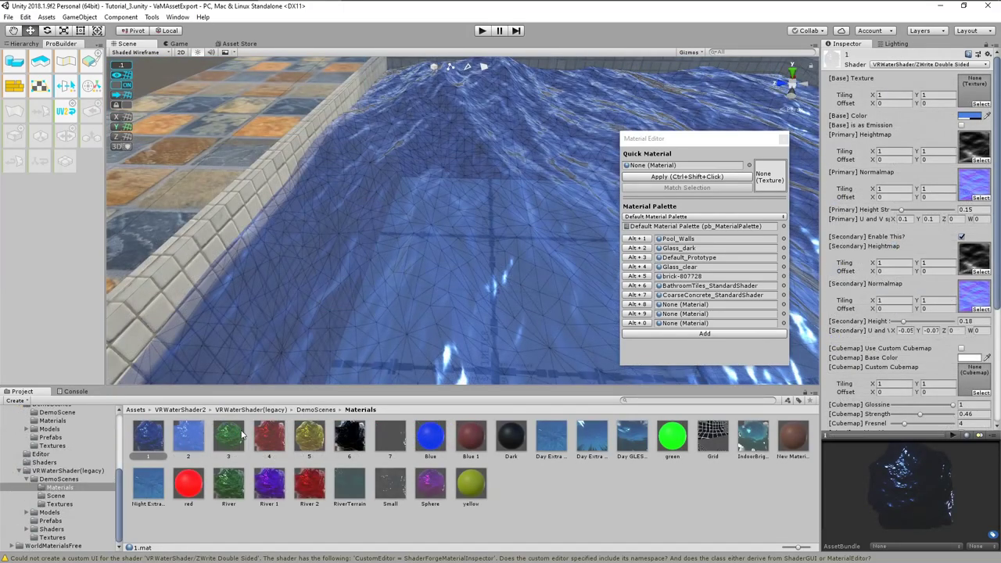
click(358, 349)
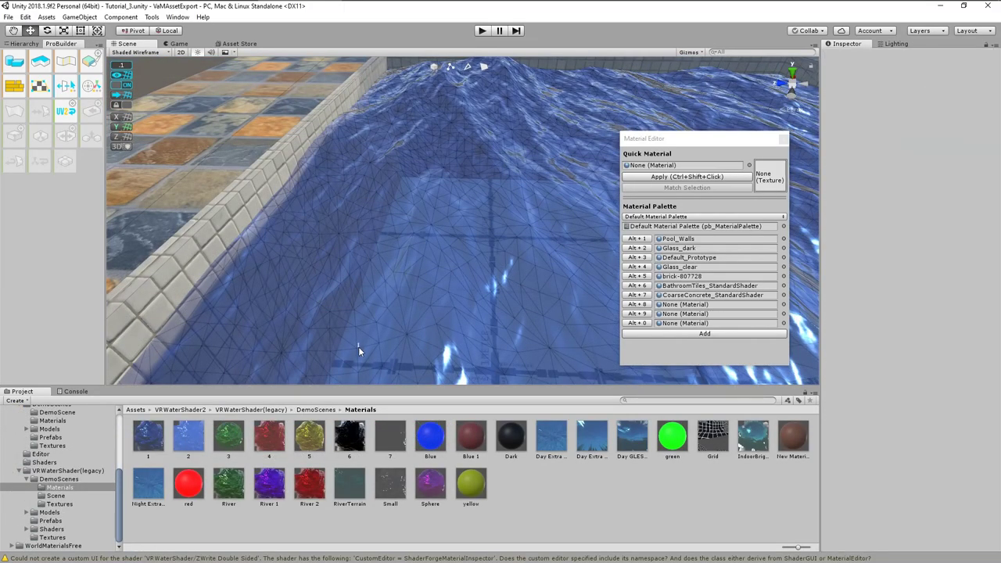
scroll(374, 332, down, 5)
scroll(379, 330, up, 3)
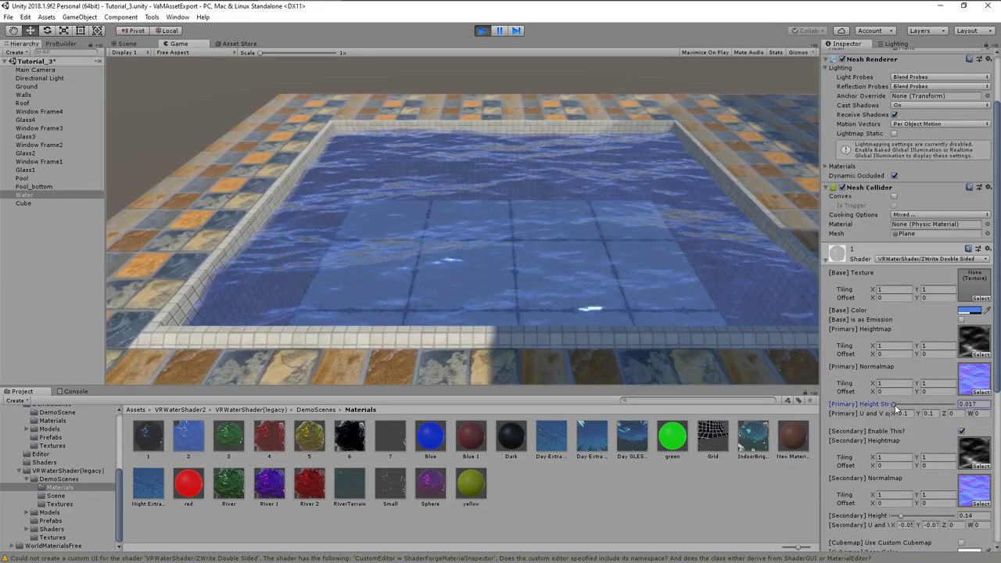
mouse_move(898, 409)
mouse_down()
mouse_move(961, 402)
mouse_move(893, 411)
mouse_up()
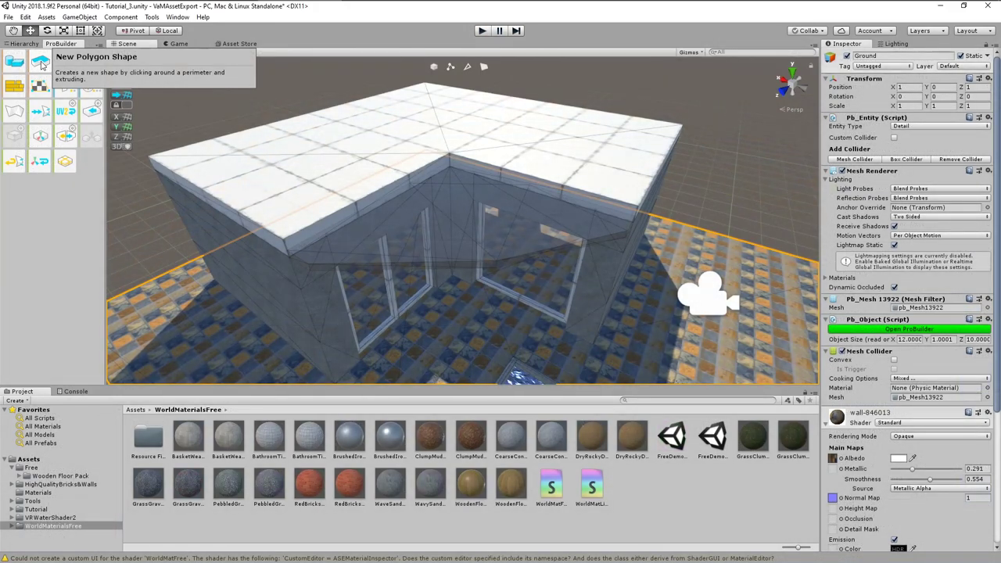
Deactivate the Roof object to open up the house interior
alt+drag(344, 253, 417, 263)
scroll(480, 279, down, 4)
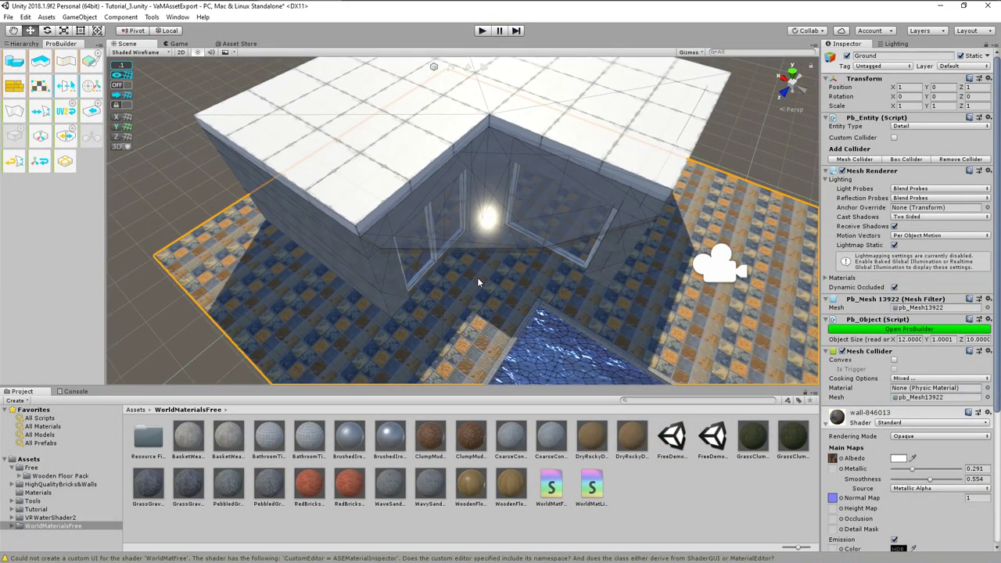
middle_drag(556, 283, 540, 289)
scroll(640, 255, down, 1)
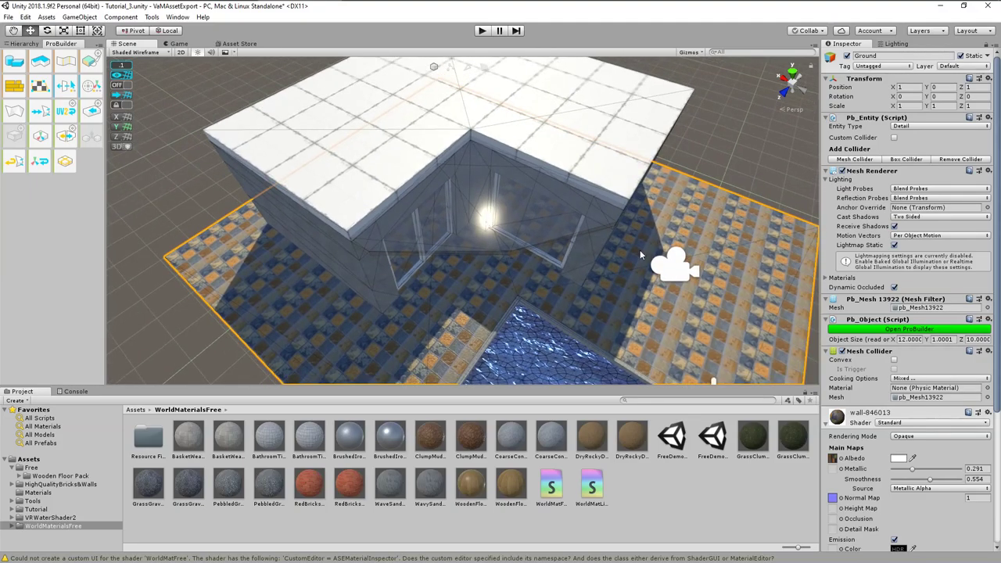
click(727, 145)
click(405, 155)
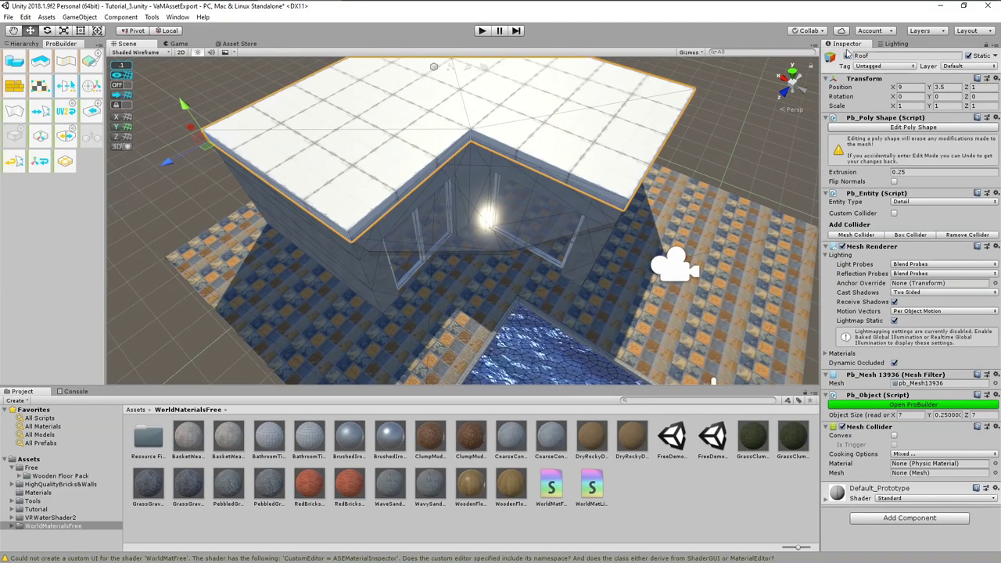
click(846, 56)
Draw a new polygon shape along the inner walls as a thin house floor, about 6.5 by 6.5 units
alt+drag(501, 179, 297, 313)
click(274, 289)
click(40, 62)
click(358, 140)
click(606, 177)
alt+drag(607, 177, 876, 193)
alt+drag(569, 180, 510, 317)
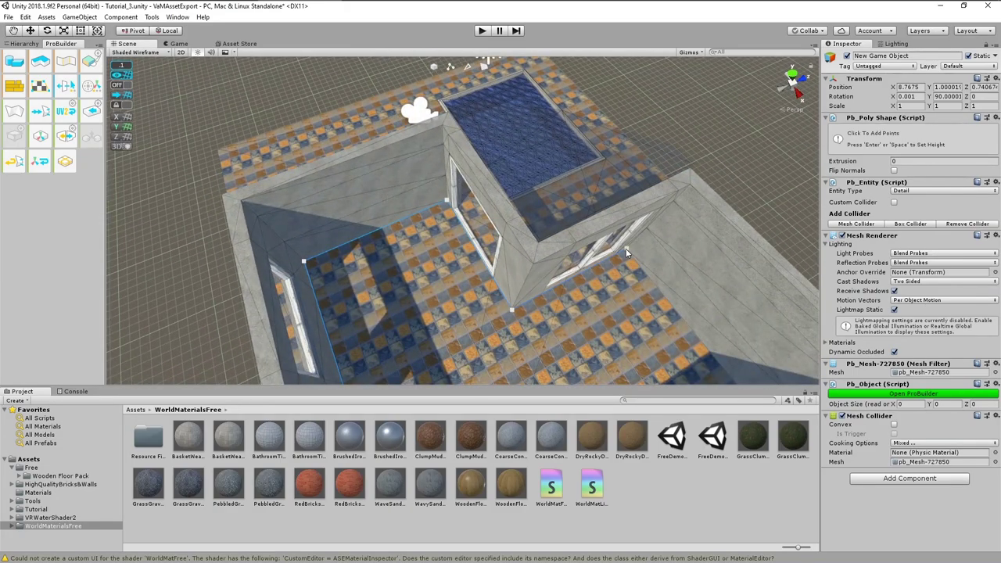
alt+drag(625, 256, 619, 217)
key(Return)
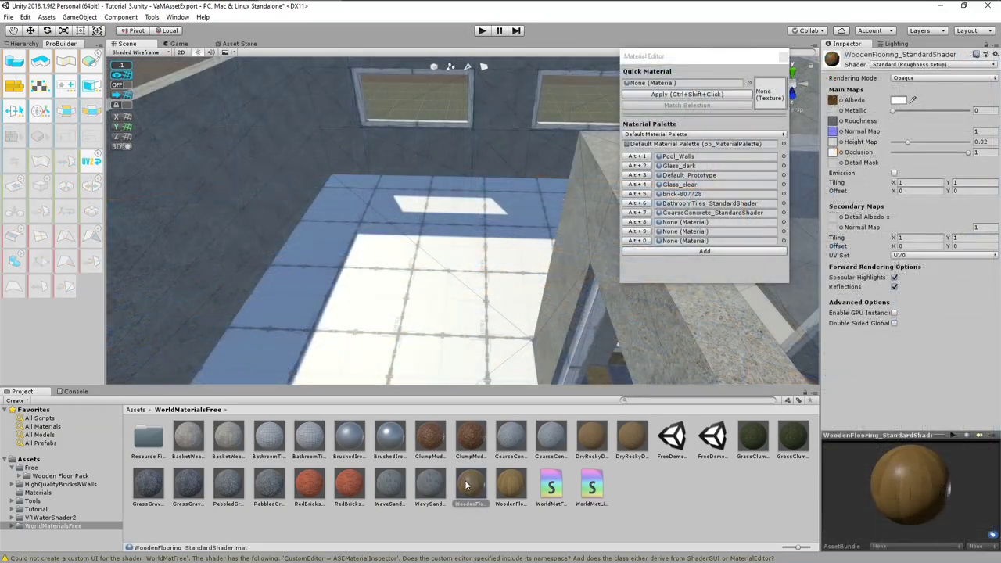
Assign WoodenFlooring_StandardShader to the eighth material palette slot and apply it to the new house floor
drag(467, 485, 677, 223)
click(466, 280)
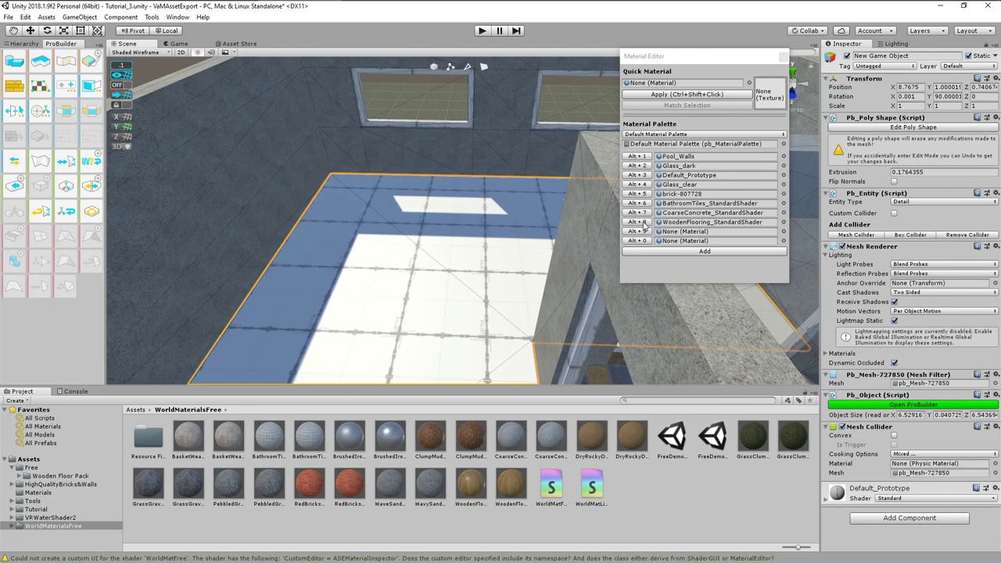
click(641, 222)
middle_drag(504, 318, 438, 333)
alt+drag(438, 332, 576, 335)
middle_drag(576, 334, 520, 298)
alt+drag(520, 298, 420, 281)
middle_drag(420, 281, 413, 227)
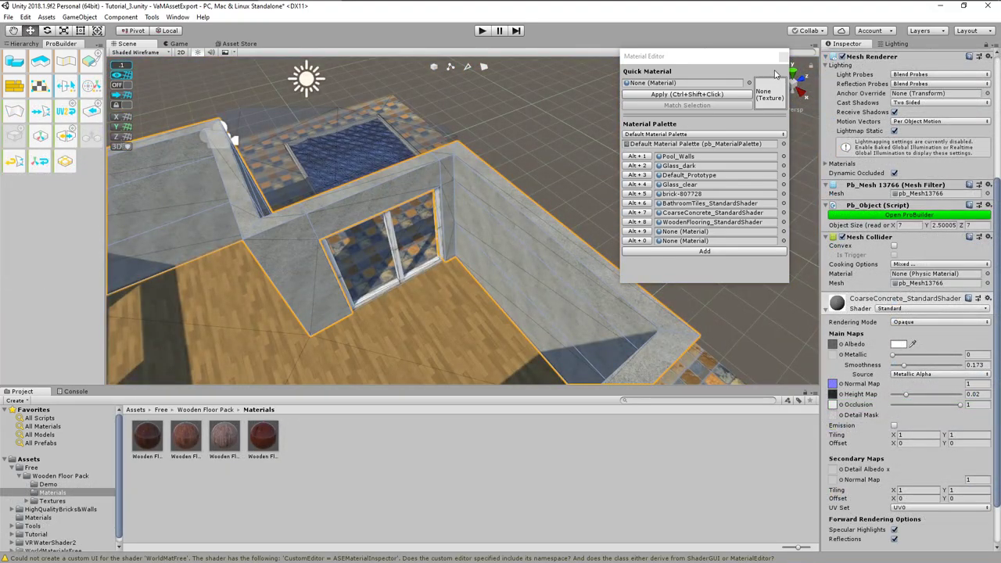
Select all interior faces of the house walls in face mode and detach them to a new Game Object
click(783, 57)
scroll(549, 284, up, 3)
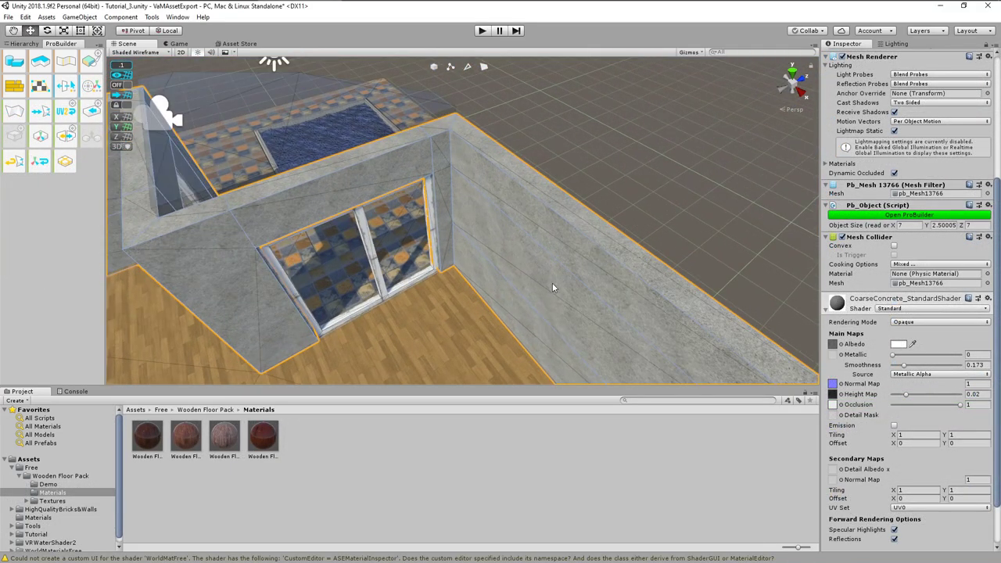
click(484, 66)
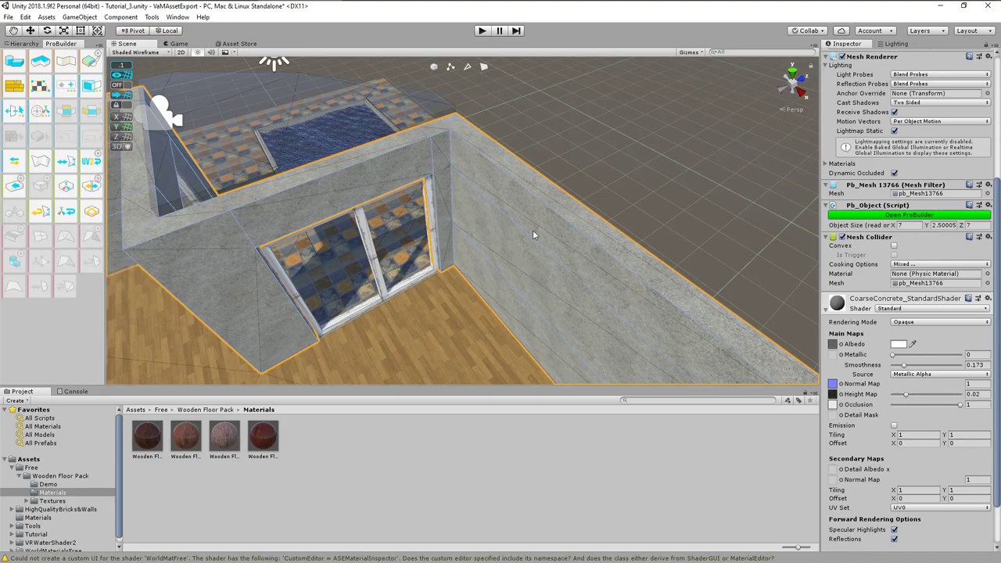
alt+drag(582, 379, 631, 352)
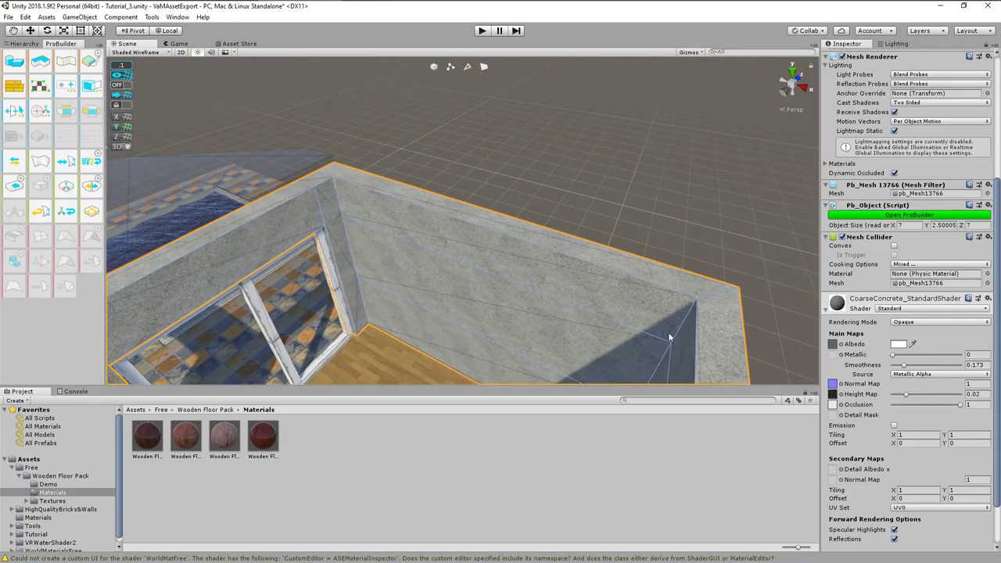
middle_drag(590, 349, 584, 299)
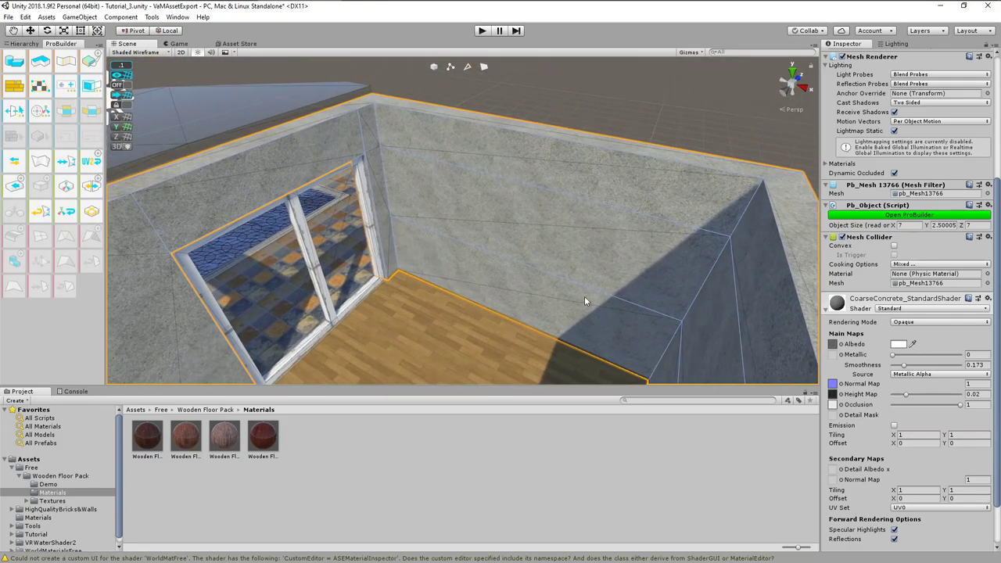
click(517, 159)
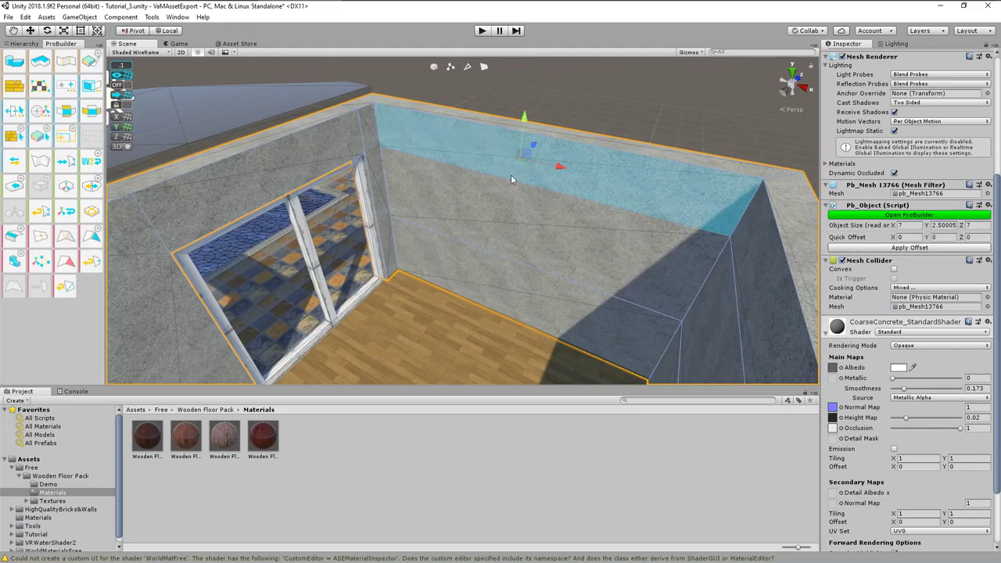
shift+click(495, 235)
shift+click(482, 285)
shift+click(376, 188)
shift+click(336, 153)
shift+click(206, 318)
scroll(207, 319, up, 3)
middle_drag(258, 301, 470, 216)
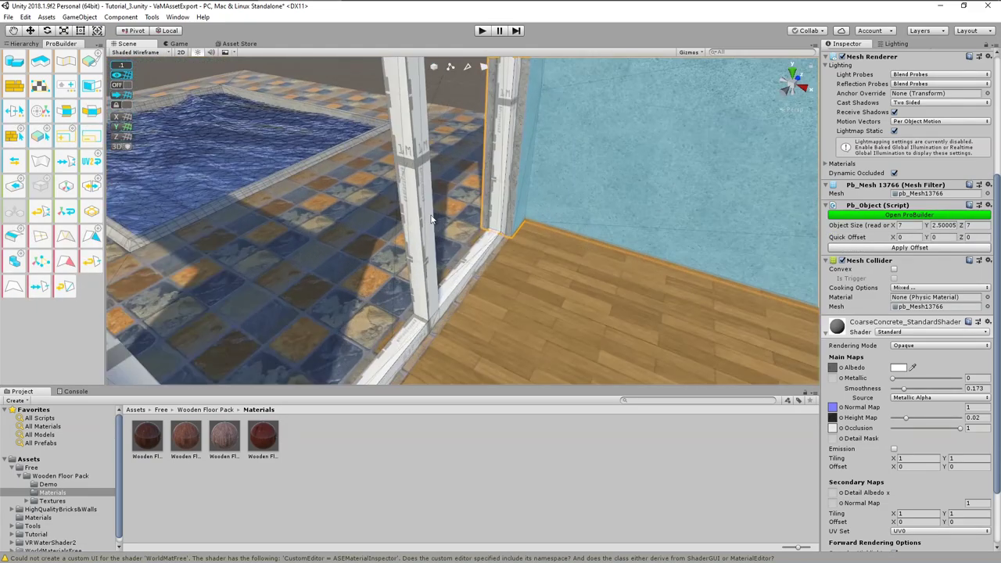
alt+drag(470, 215, 240, 306)
scroll(570, 253, up, 3)
middle_drag(240, 306, 379, 74)
alt+drag(378, 74, 300, 244)
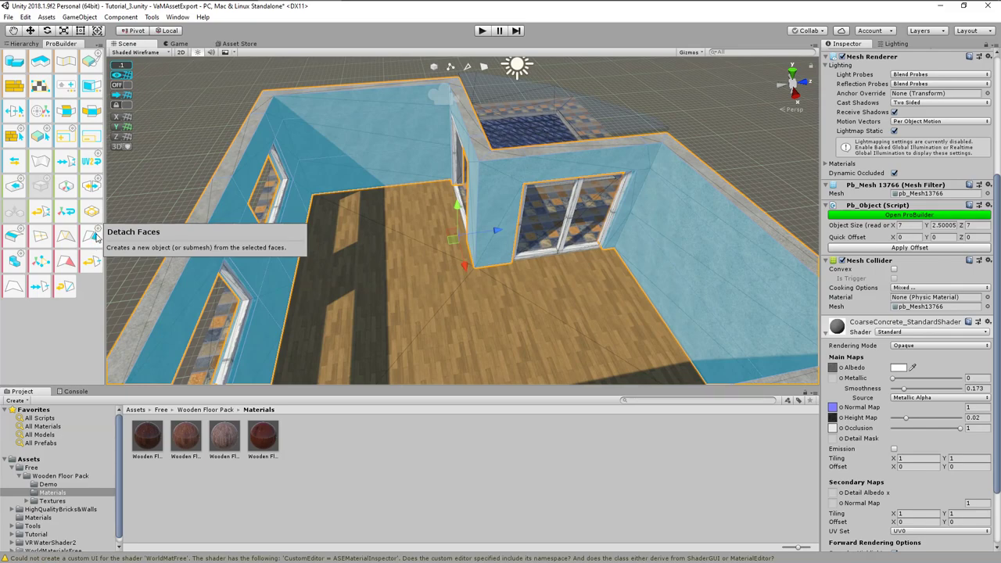
click(98, 228)
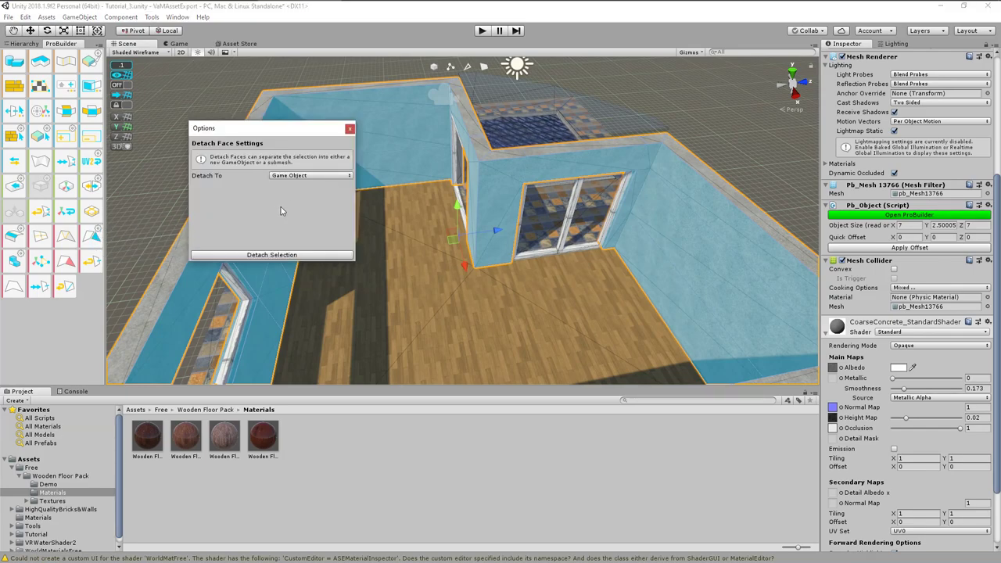
click(306, 177)
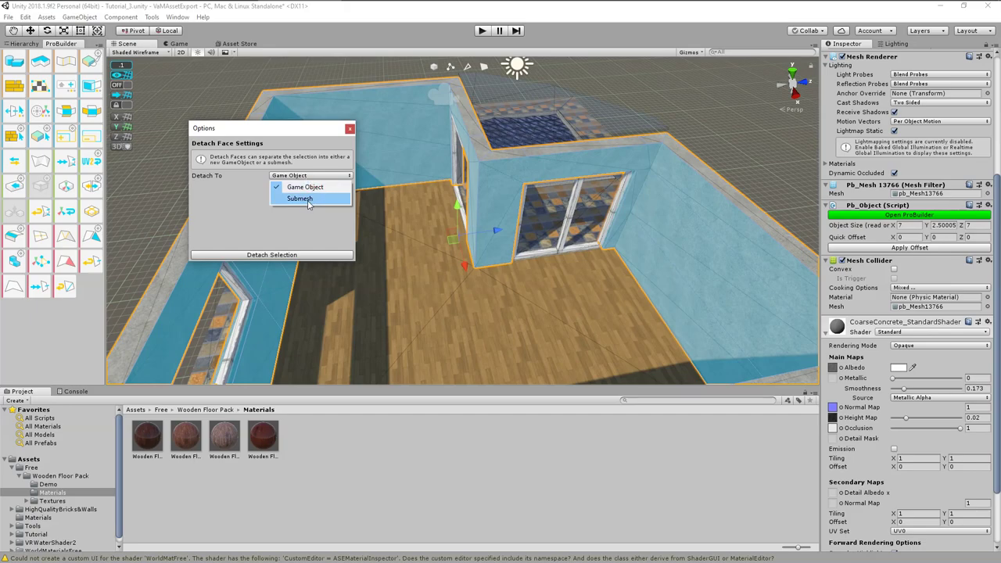
click(315, 190)
click(280, 255)
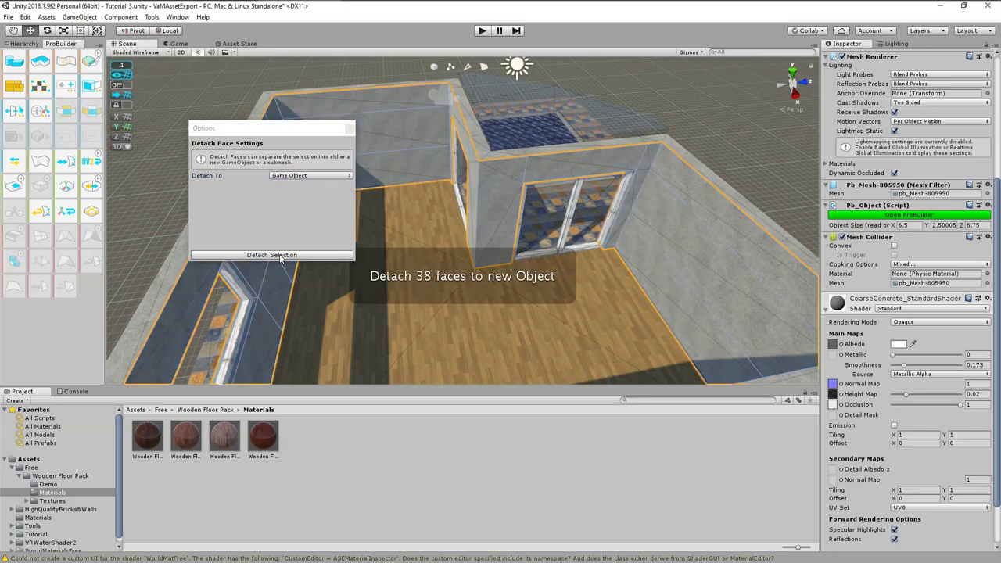
Rename the detached wall object as Walls-inside
click(23, 43)
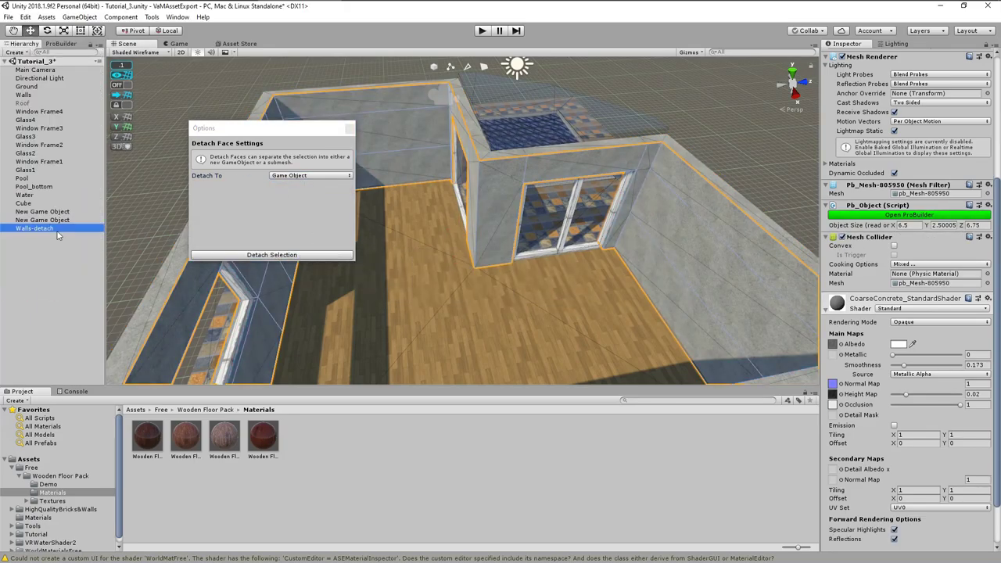
click(34, 229)
double_click(39, 229)
text(inside)
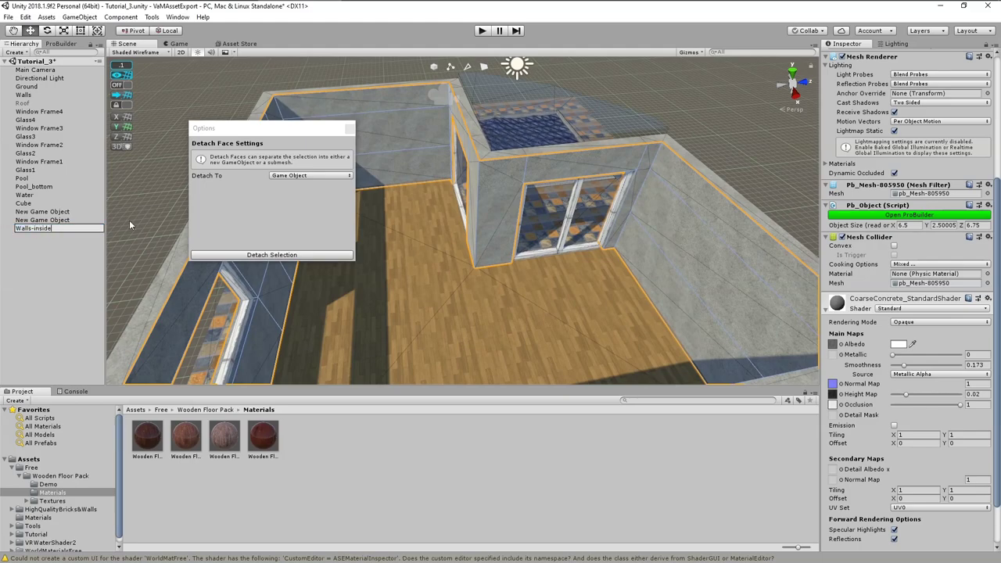
key(Return)
Create a new material named Walls_inside in the project's Materials folder
click(38, 517)
right_click(304, 443)
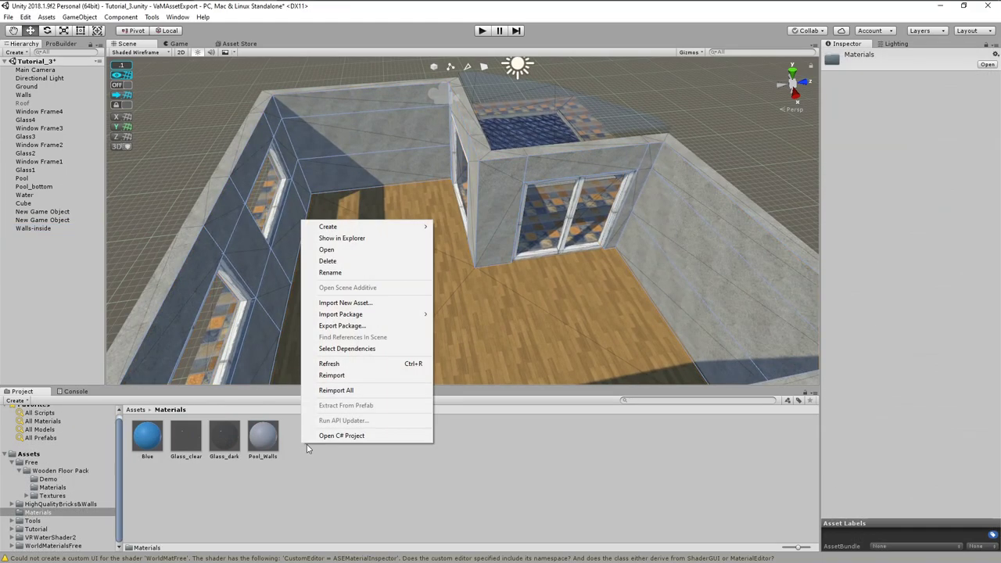
mouse_move(339, 226)
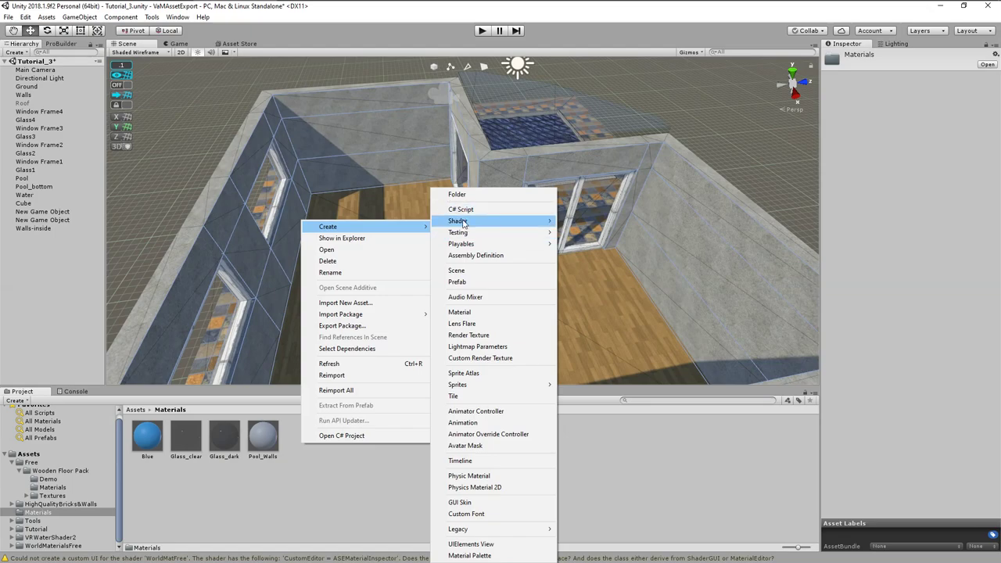
click(467, 313)
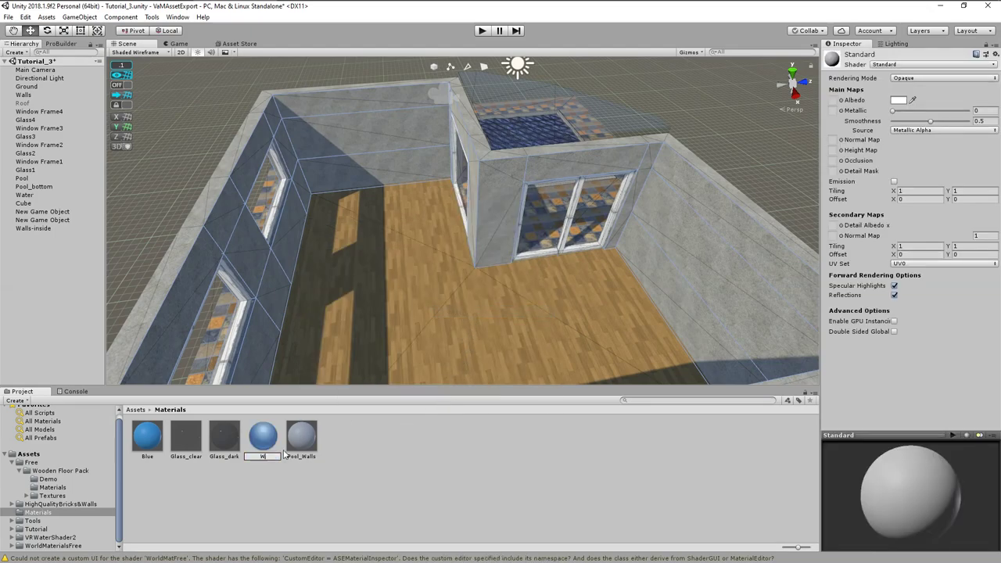
text(Walls_inside)
key(Return)
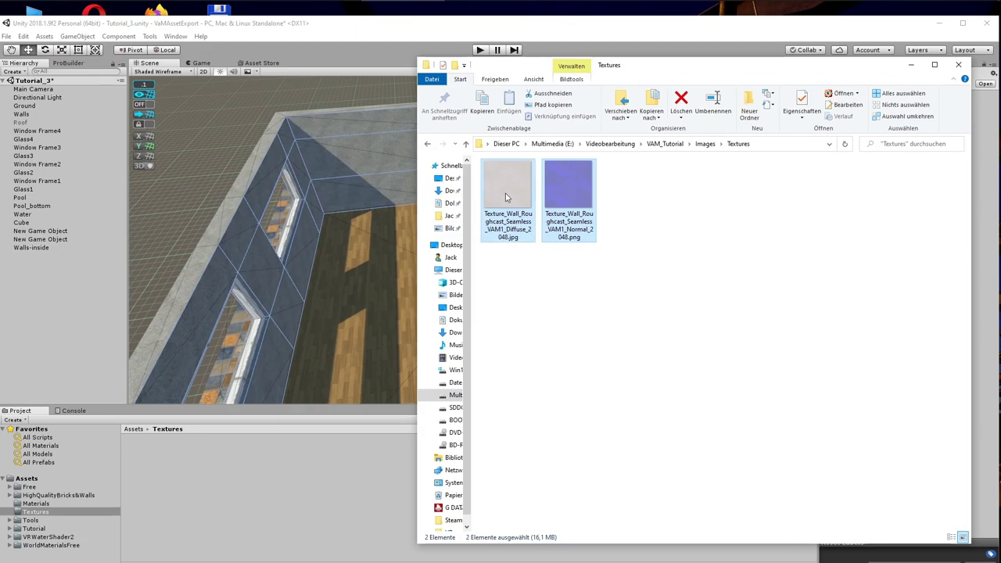
Import the two roughcast wall textures into the Textures folder and set Texture_Wall_Roughcast_Seamless_VAM1_Diffuse_2048 as the Walls_inside albedo
drag(506, 197, 224, 484)
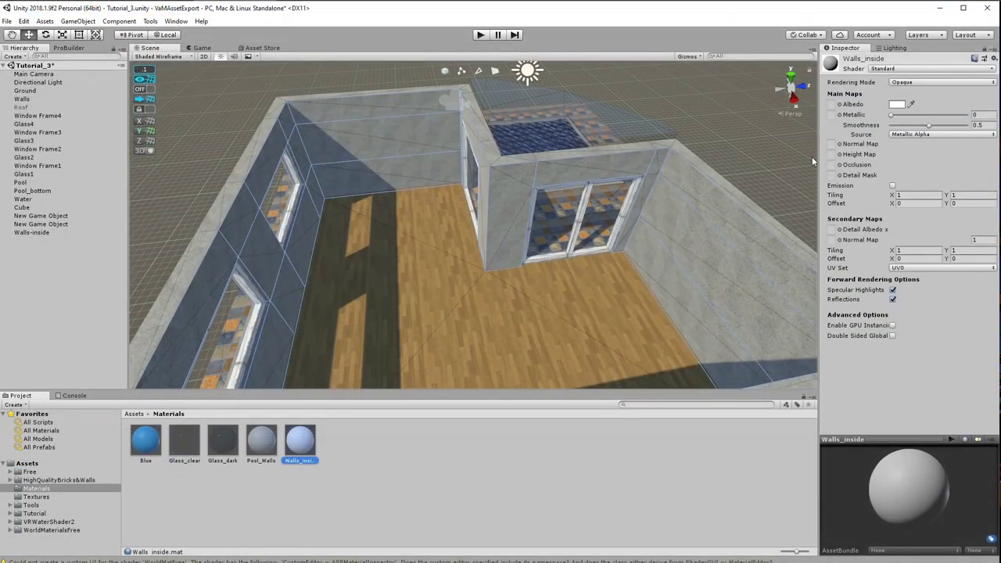
click(839, 105)
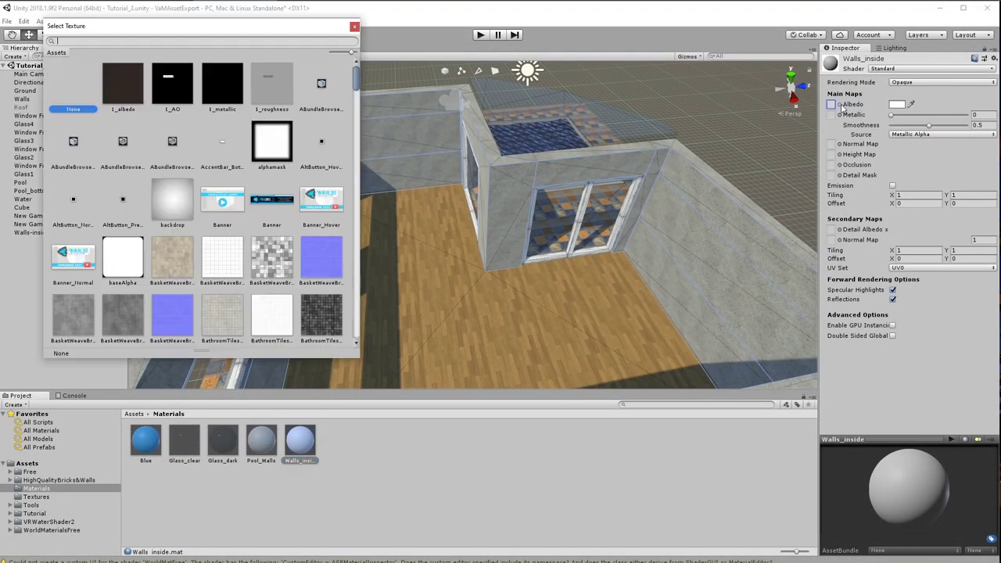
drag(356, 83, 357, 276)
click(273, 232)
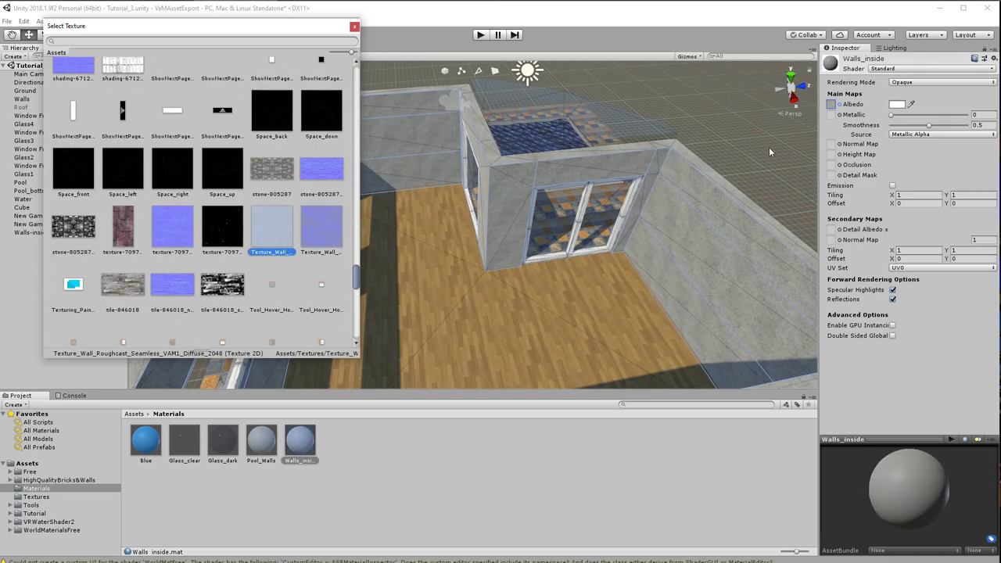
Set Texture_Wall_Roughcast_Seamless_VAM1_Normal_2048 as the normal map of the Walls_inside material
click(840, 144)
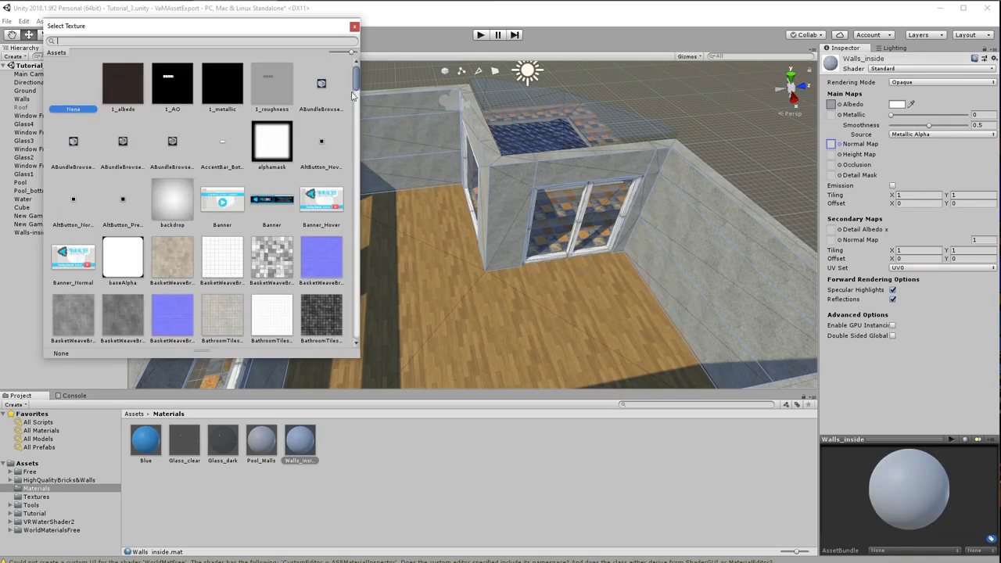
drag(355, 90, 356, 284)
double_click(323, 138)
Assign Walls_inside to the ninth material palette slot and fix the roughcast texture's import setting to normal map
click(71, 49)
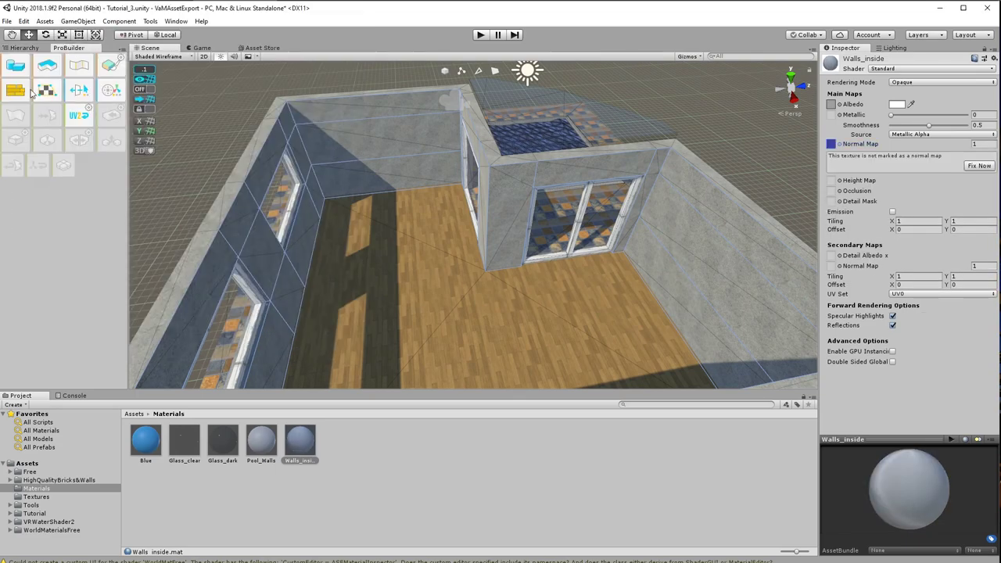
click(19, 90)
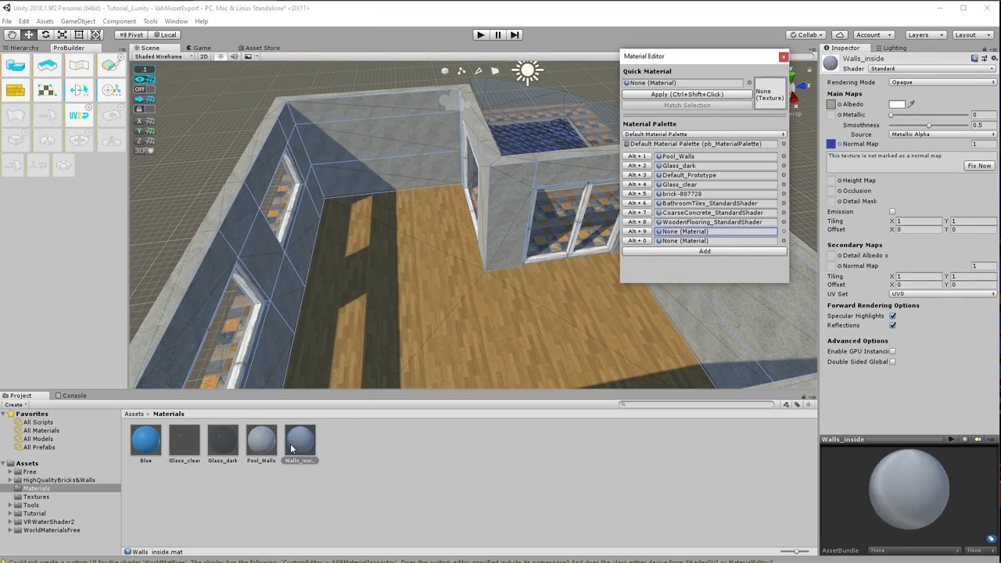
drag(291, 448, 682, 235)
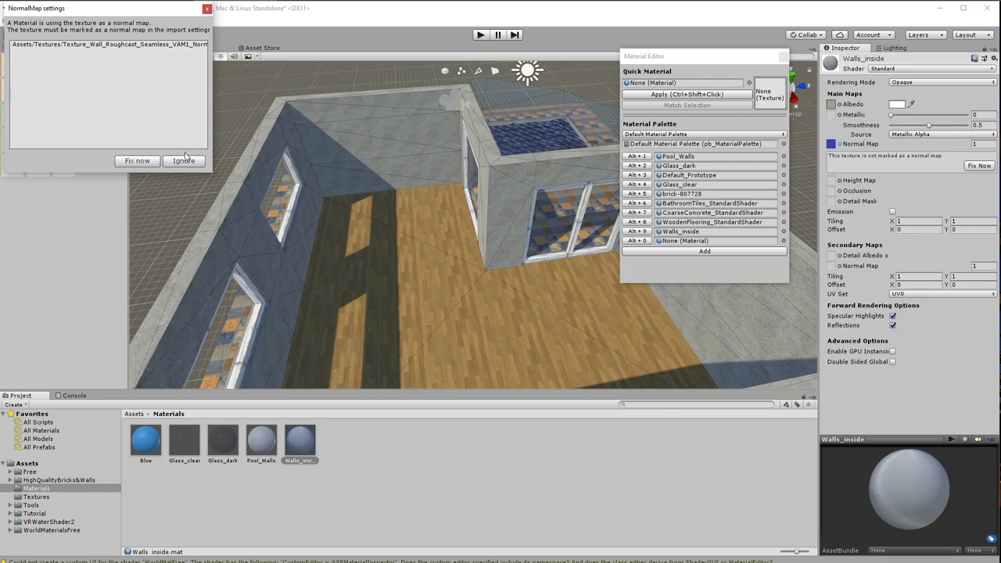
click(137, 161)
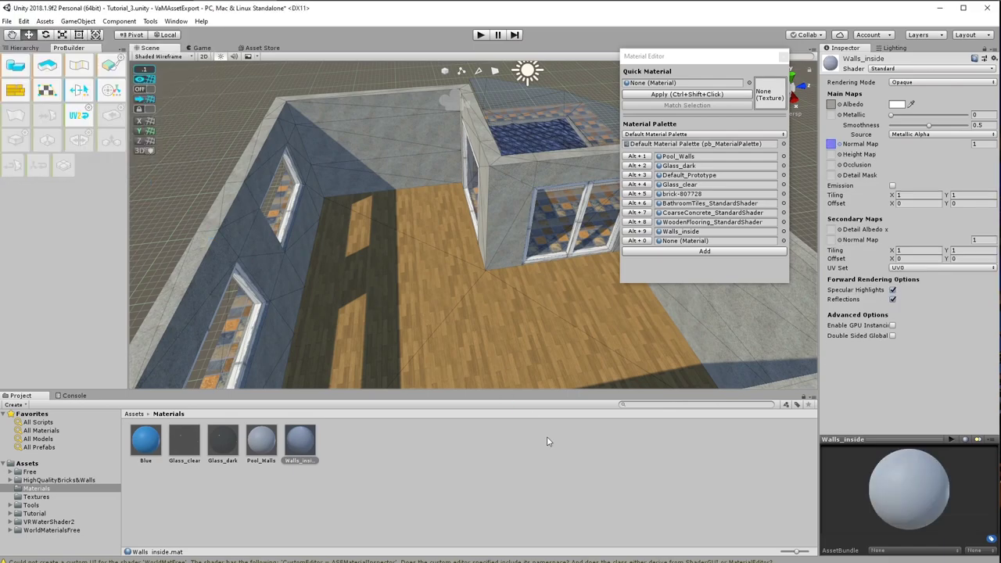
Apply the Walls_inside palette material to the Walls-inside object
drag(696, 61, 456, 81)
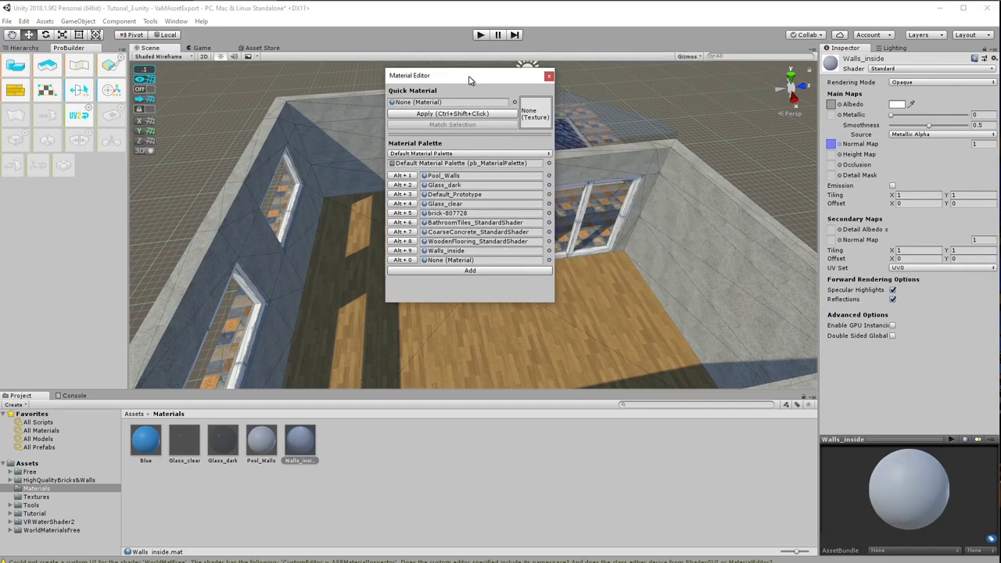
click(739, 285)
click(26, 48)
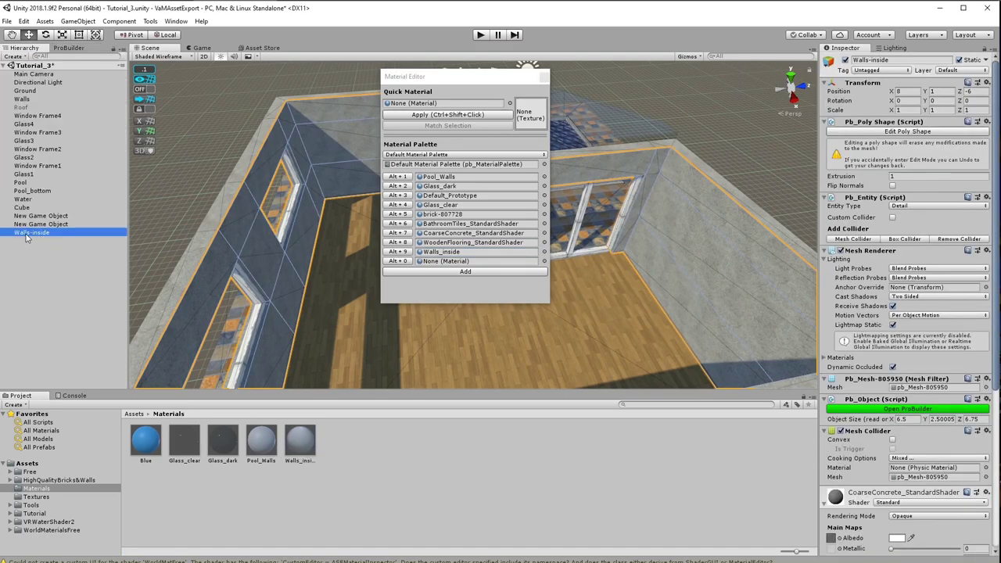
click(399, 252)
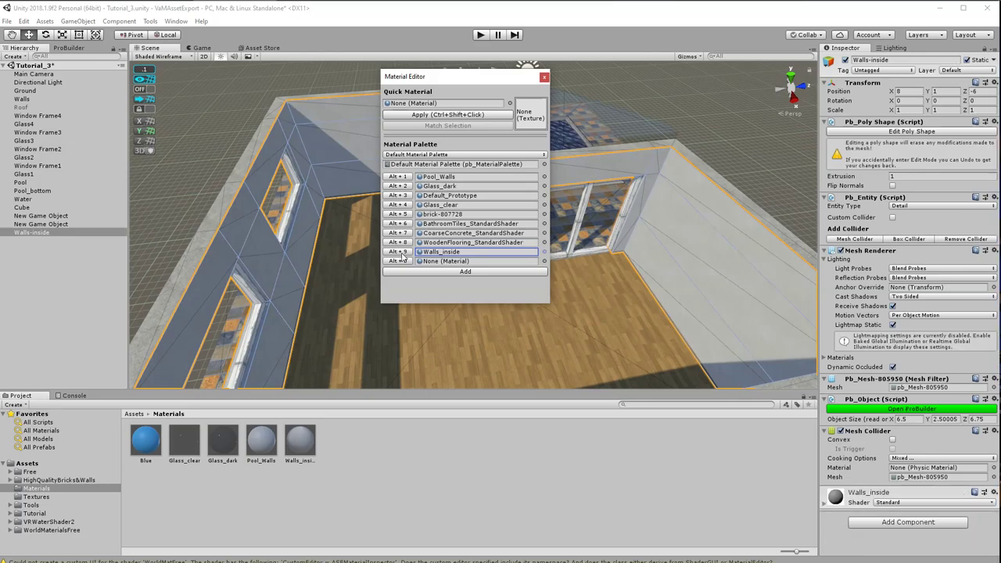
Create a WhitePlastic material in the Materials folder with an off-white albedo, metallic 0.117 and smoothness 0.693
right_drag(658, 312, 626, 294)
alt+drag(616, 322, 657, 293)
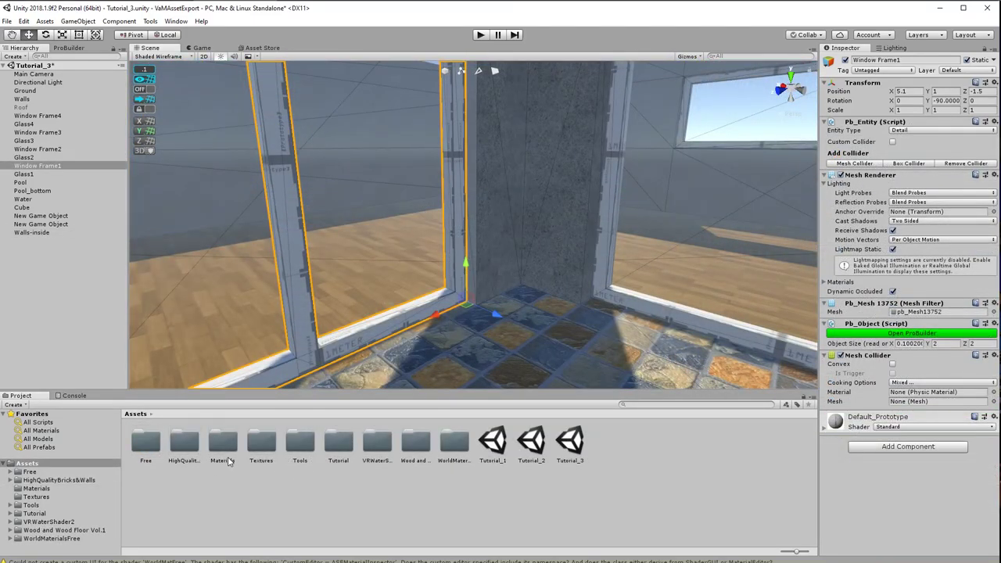
double_click(224, 445)
right_click(351, 451)
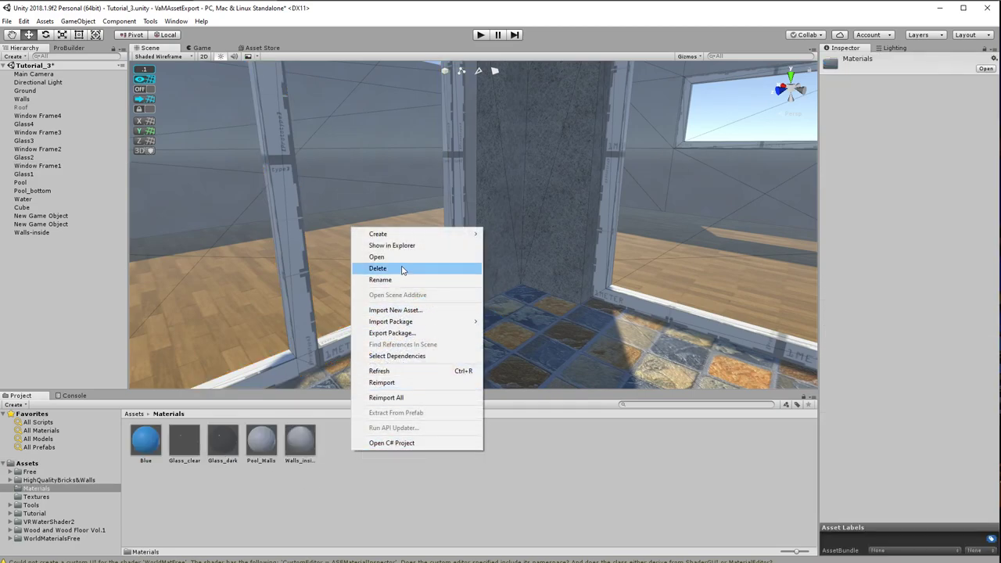
mouse_move(397, 234)
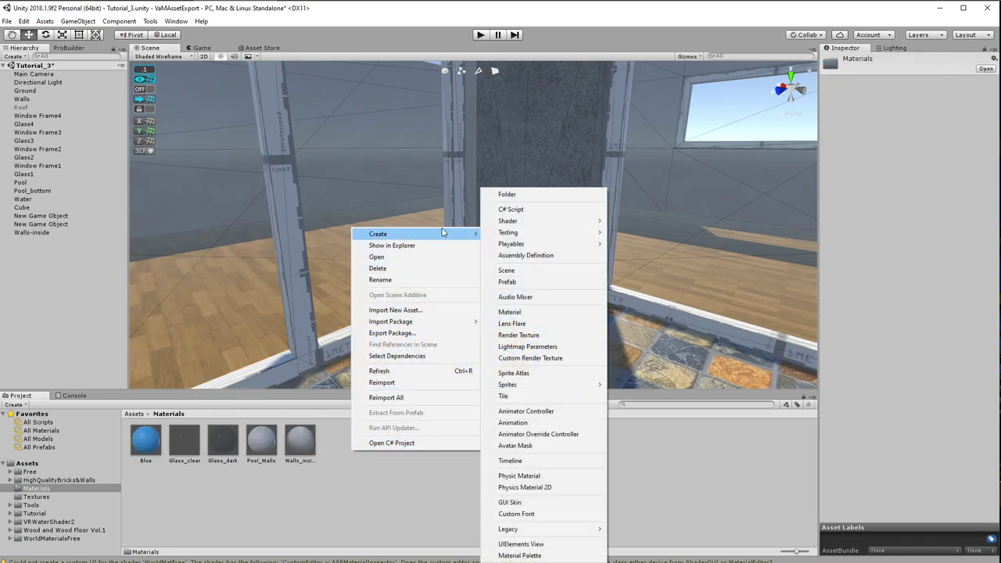
click(516, 312)
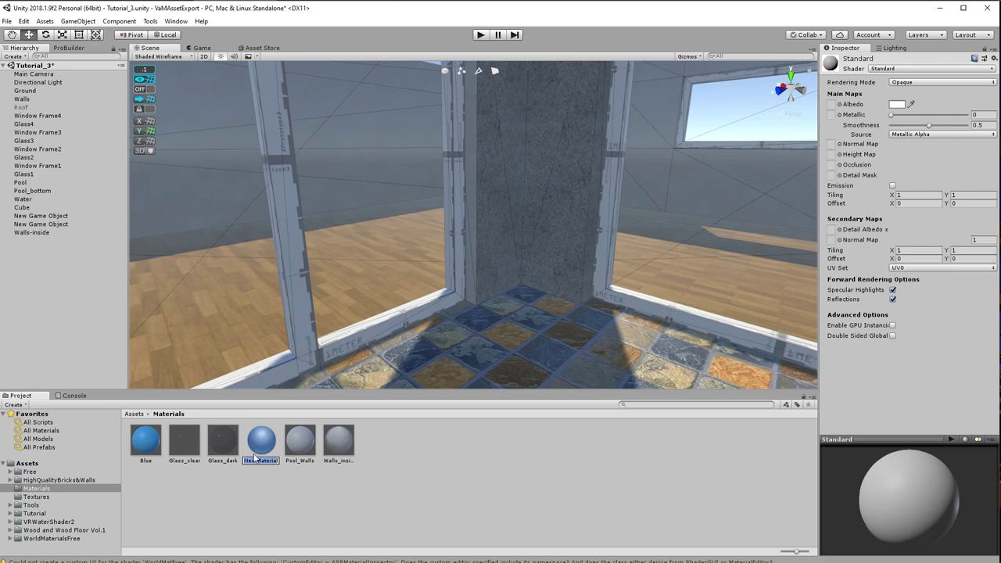
text(WhitePlastic)
key(Return)
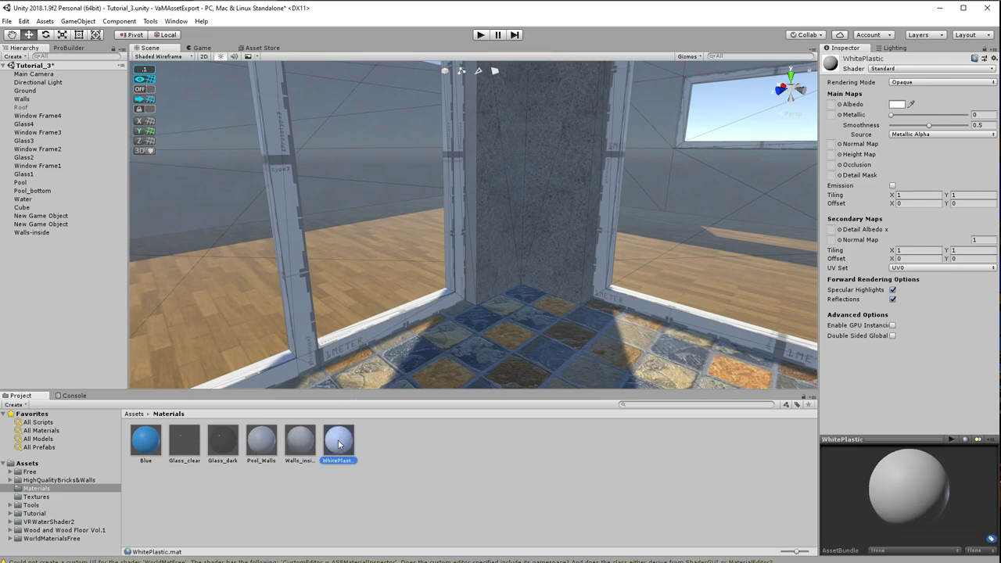
drag(929, 126, 898, 117)
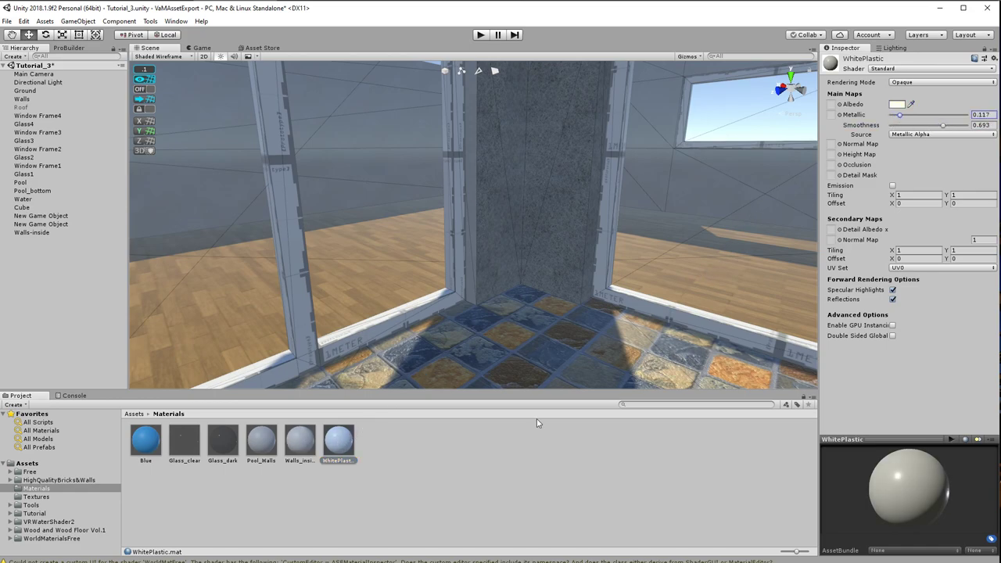
Replace brick-807728 in the fifth material palette slot with the WhitePlastic material
click(72, 48)
click(23, 89)
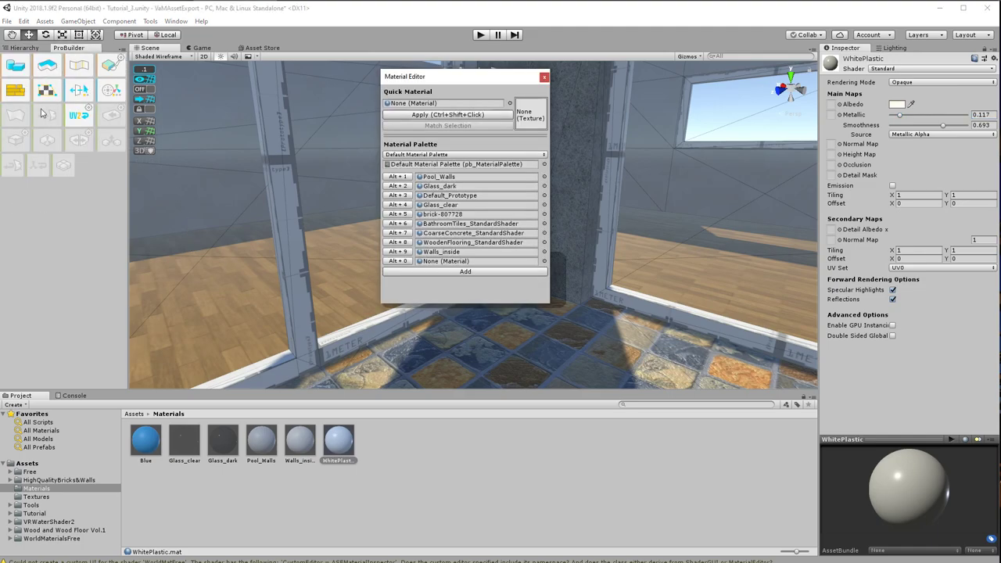
click(472, 214)
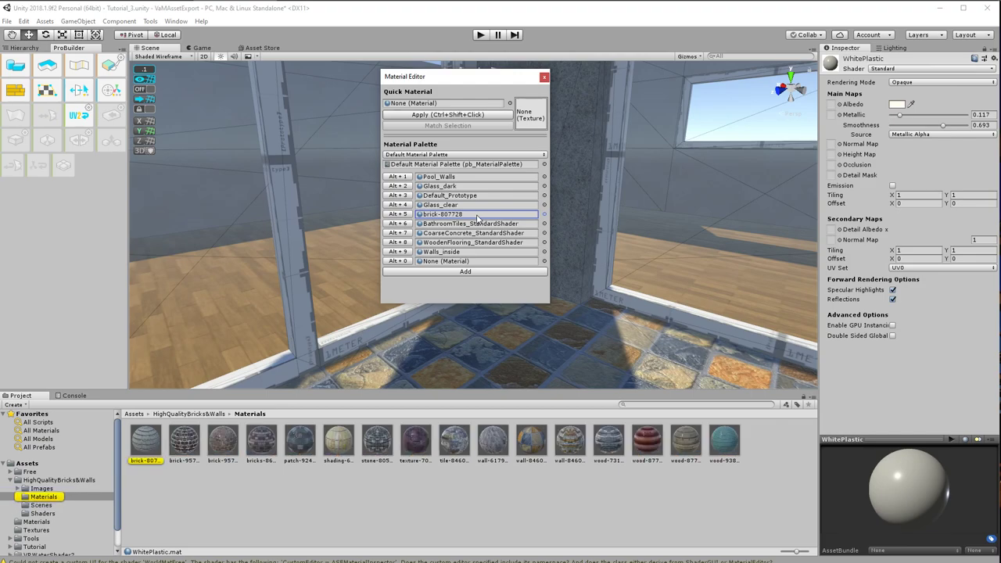
drag(117, 486, 117, 504)
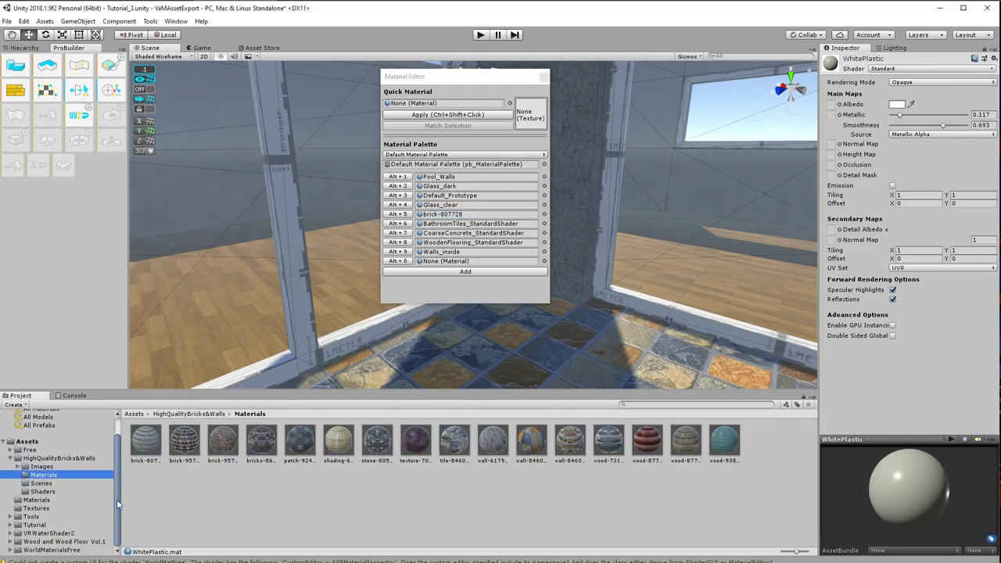
click(35, 500)
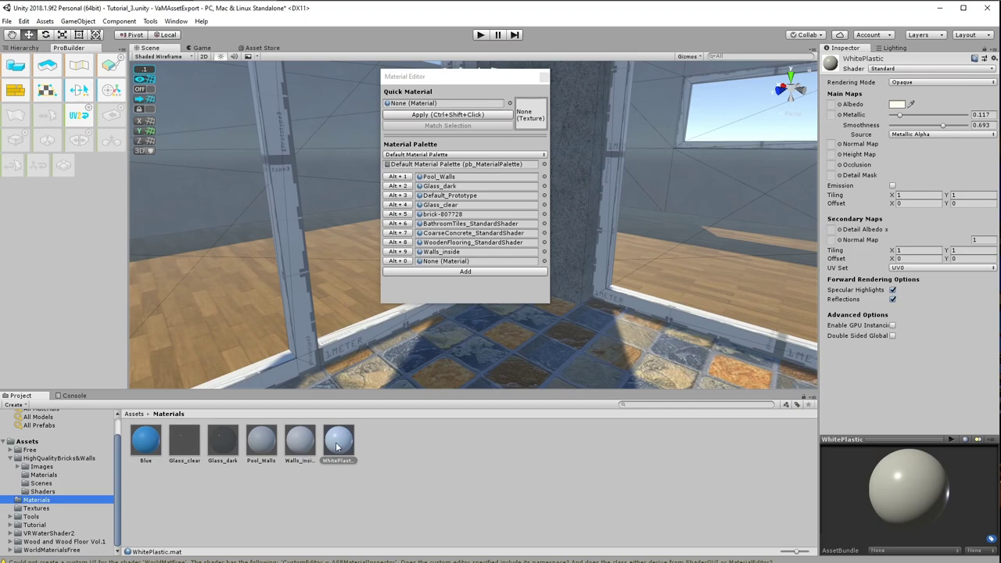
drag(338, 446, 478, 220)
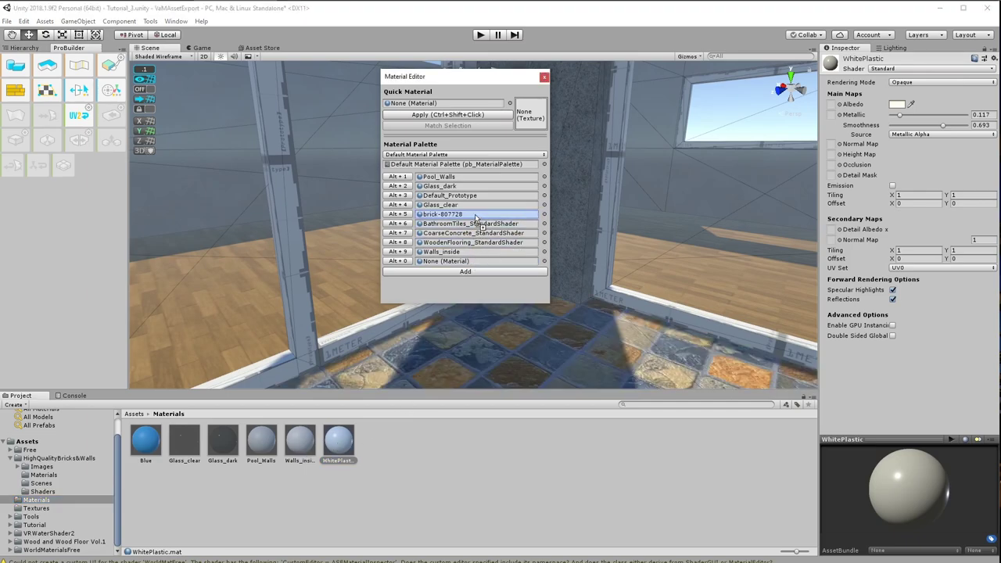
drag(479, 220, 477, 221)
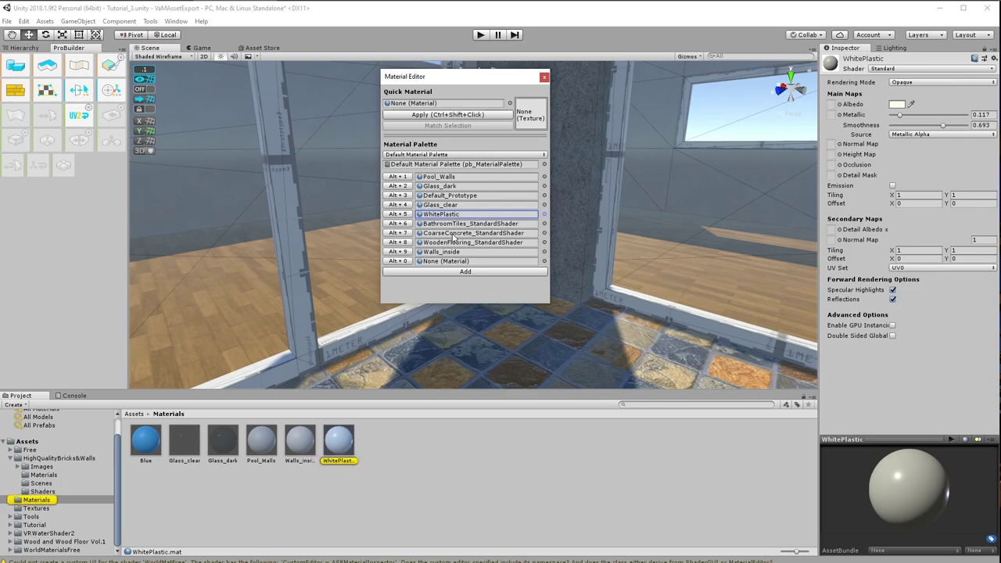
Apply WhitePlastic to Window Frame1 and switch the scene's shading mode to Shaded
click(308, 339)
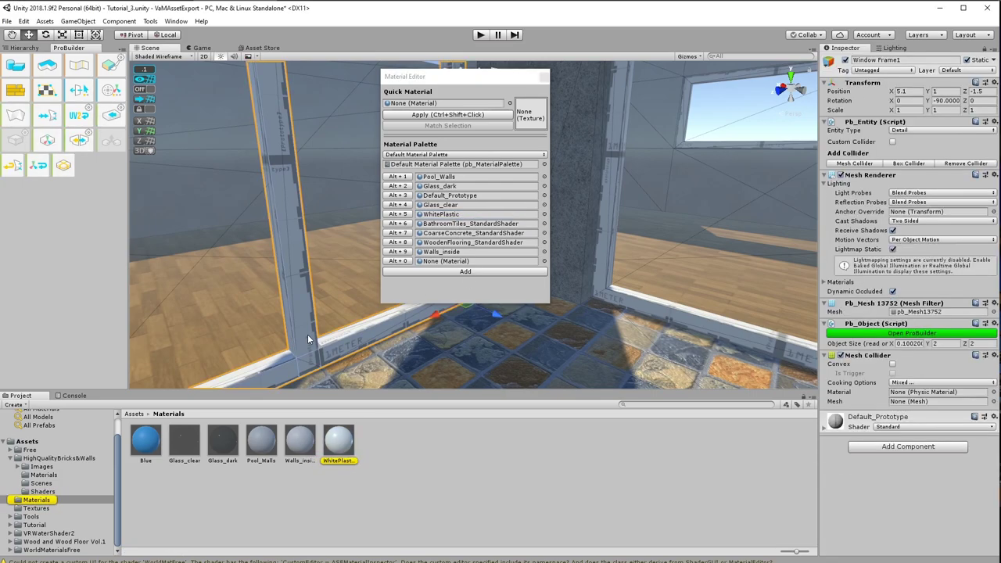
click(401, 215)
drag(455, 76, 583, 92)
middle_drag(388, 325, 389, 353)
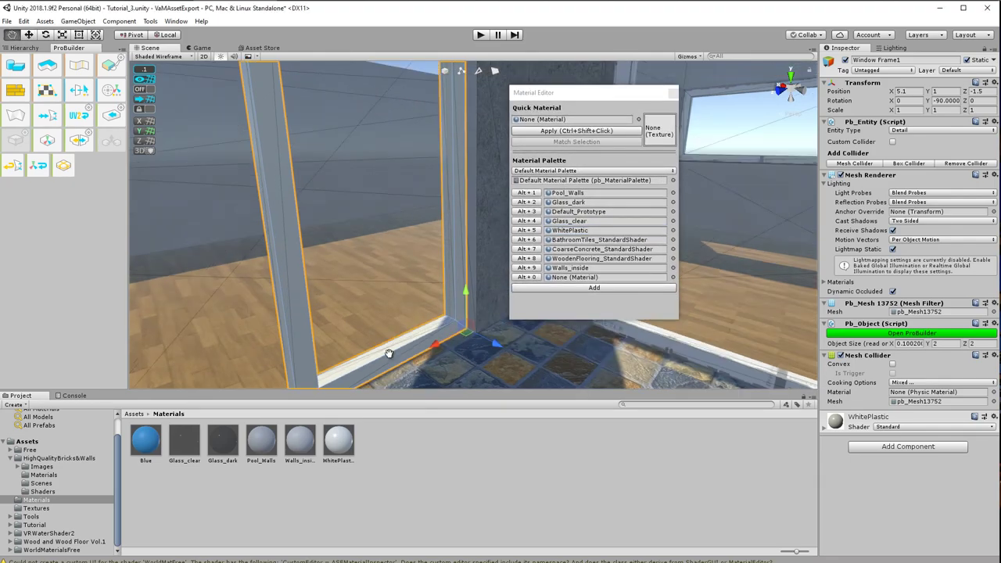
click(162, 56)
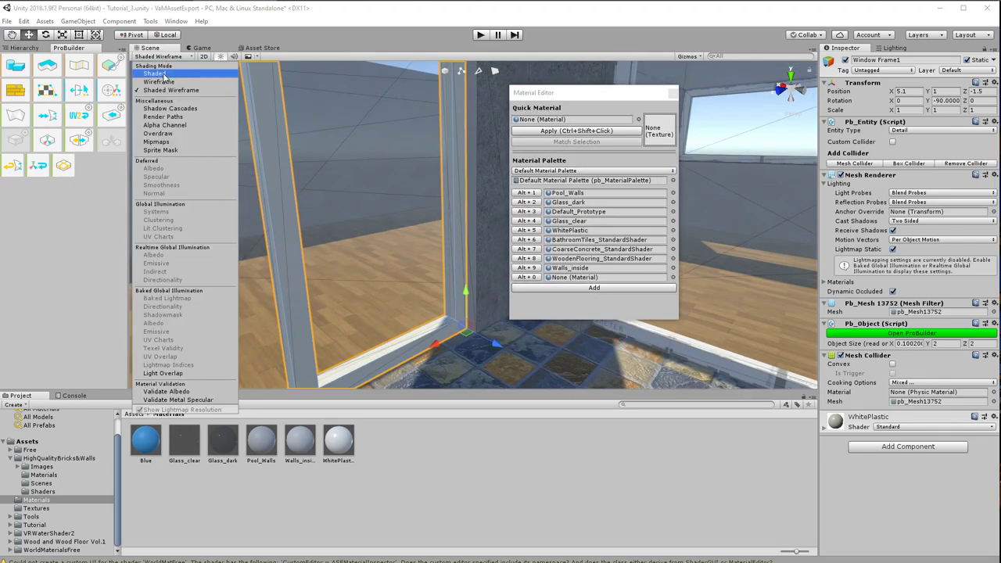
click(160, 74)
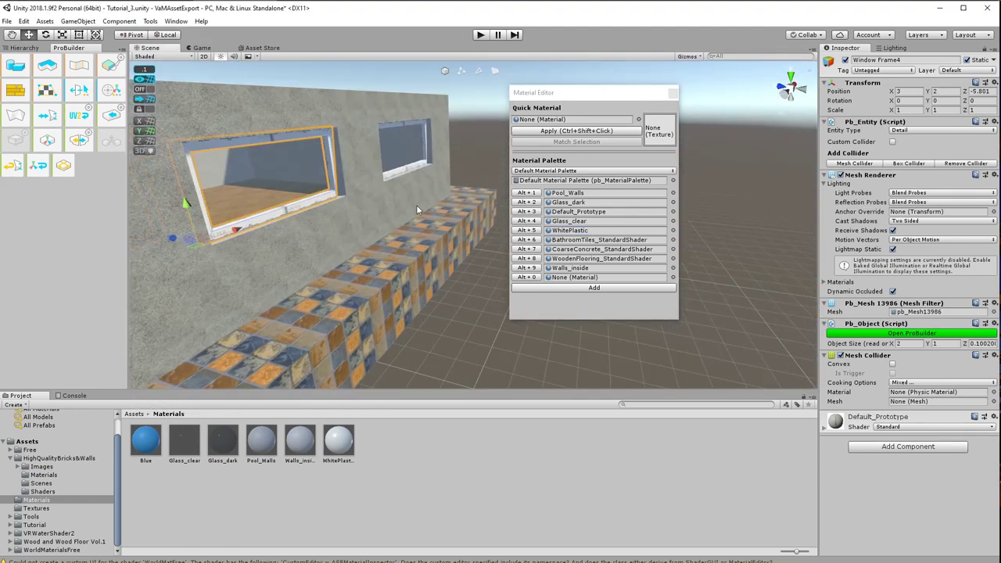
Select the neighbouring window frame together with Window Frame4 and apply WhitePlastic to both
click(395, 175)
click(550, 269)
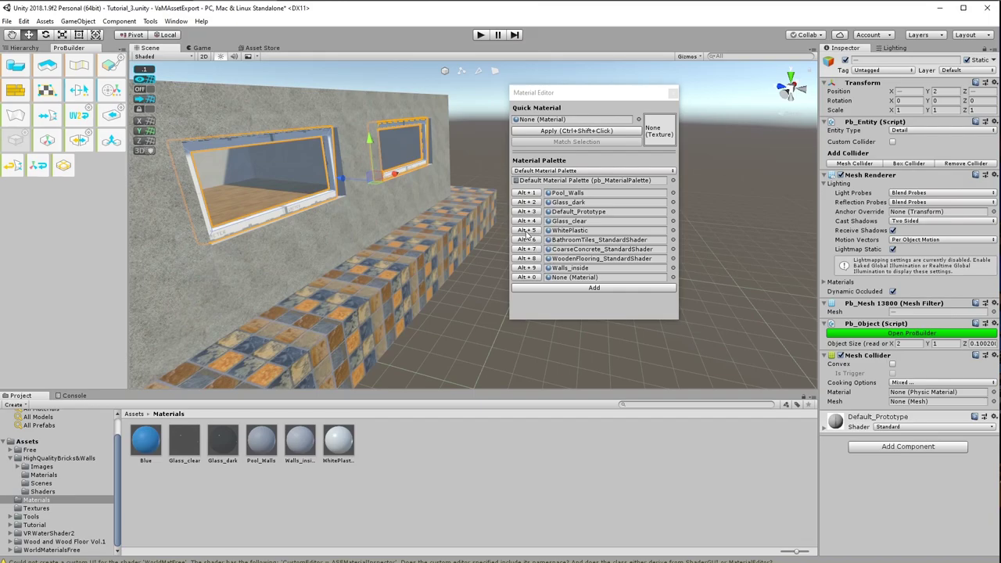
click(528, 231)
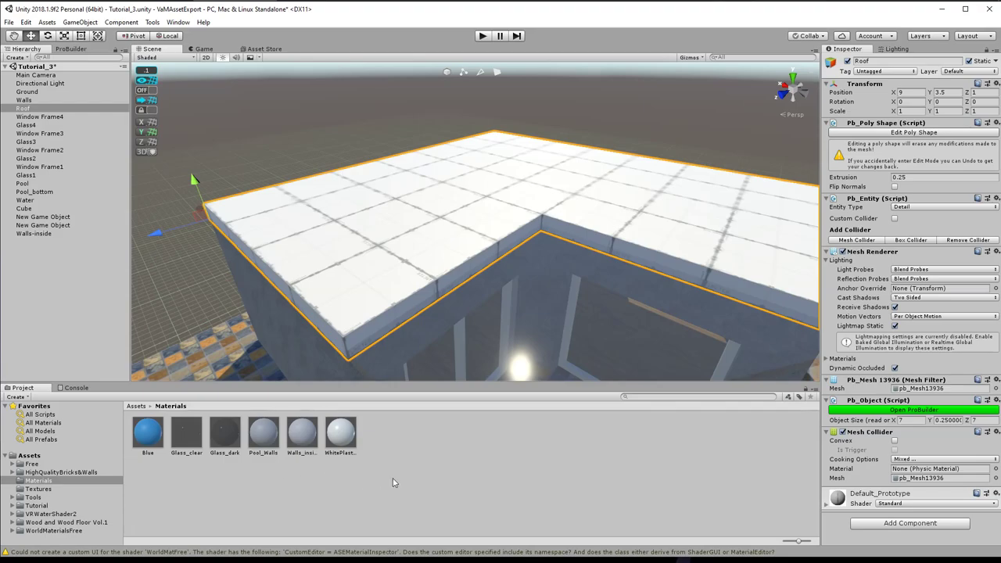
Create a new material named RoofMaterial in the project's Materials folder
right_click(407, 460)
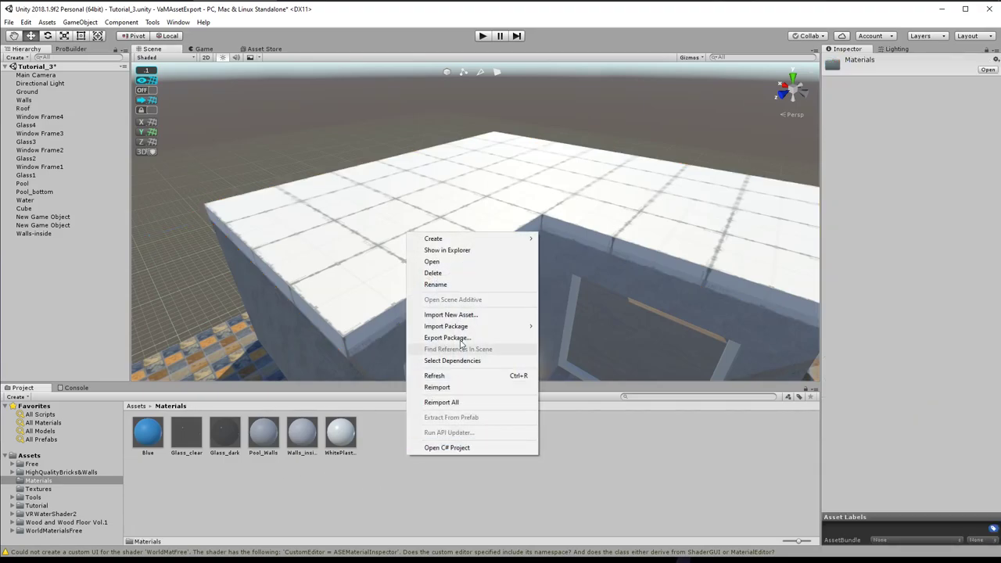
mouse_move(459, 241)
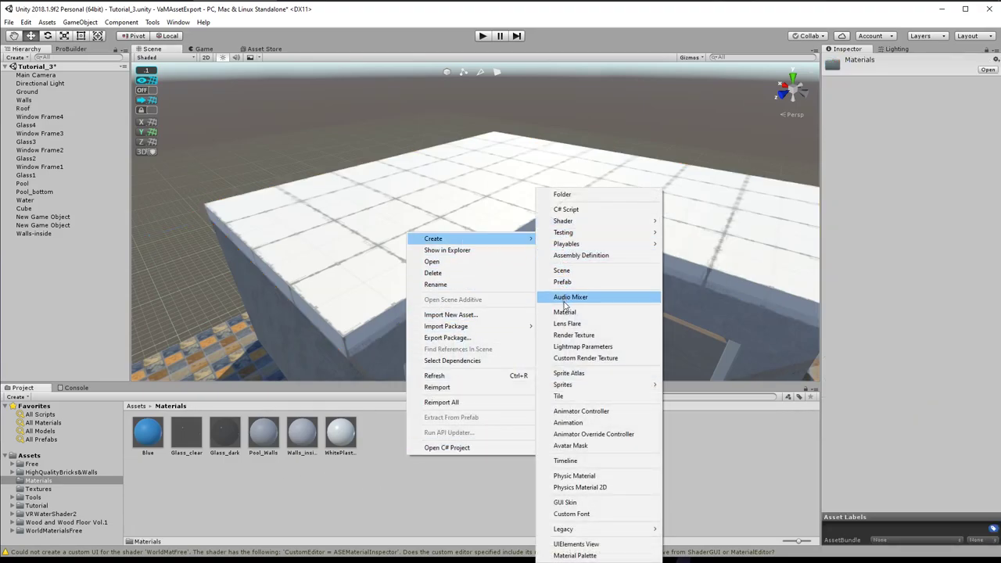
click(568, 314)
double_click(266, 452)
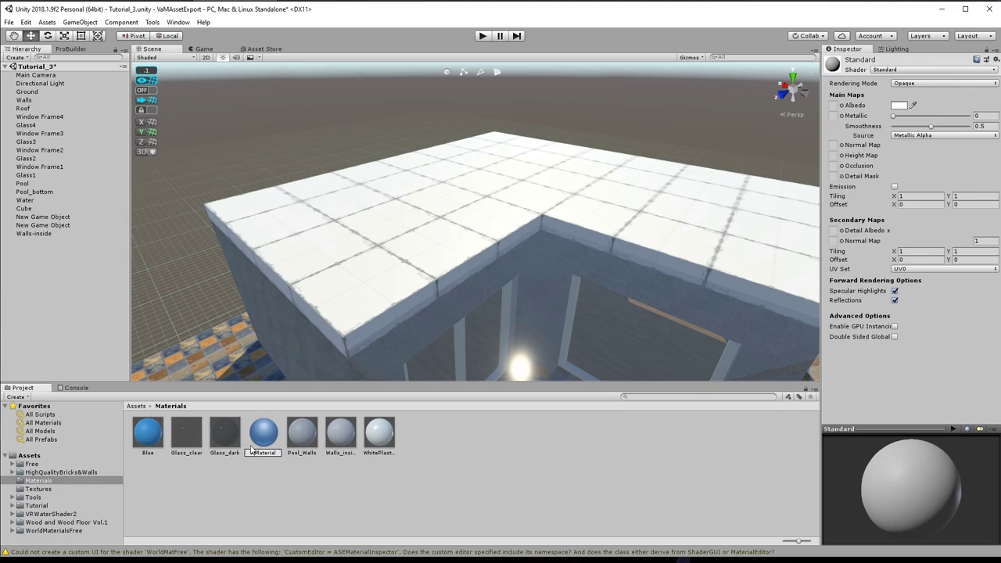
key(Return)
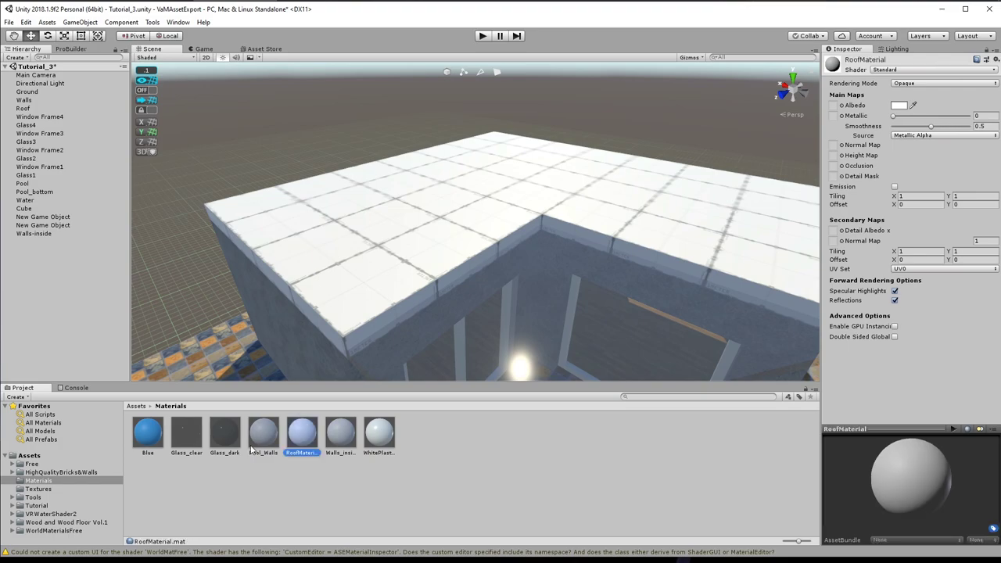
Assign Texture_Wall_Roughcast_Seamless_VAM1_Diffuse_2048 as RoofMaterial's albedo texture
click(841, 105)
drag(356, 95, 356, 288)
click(269, 228)
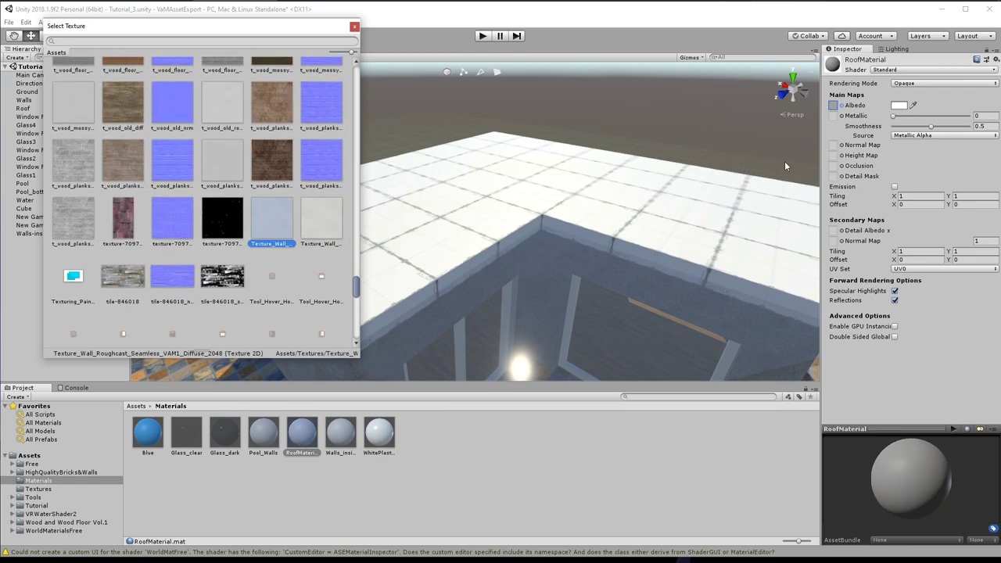
Assign the BathroomTiles_YFliped_normal texture as RoofMaterial's normal map
click(835, 147)
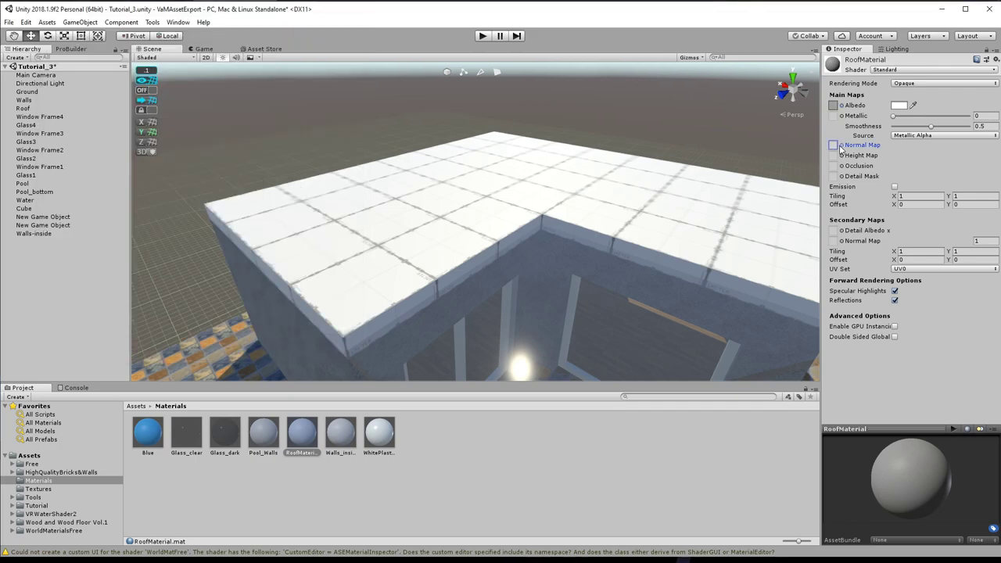
click(842, 145)
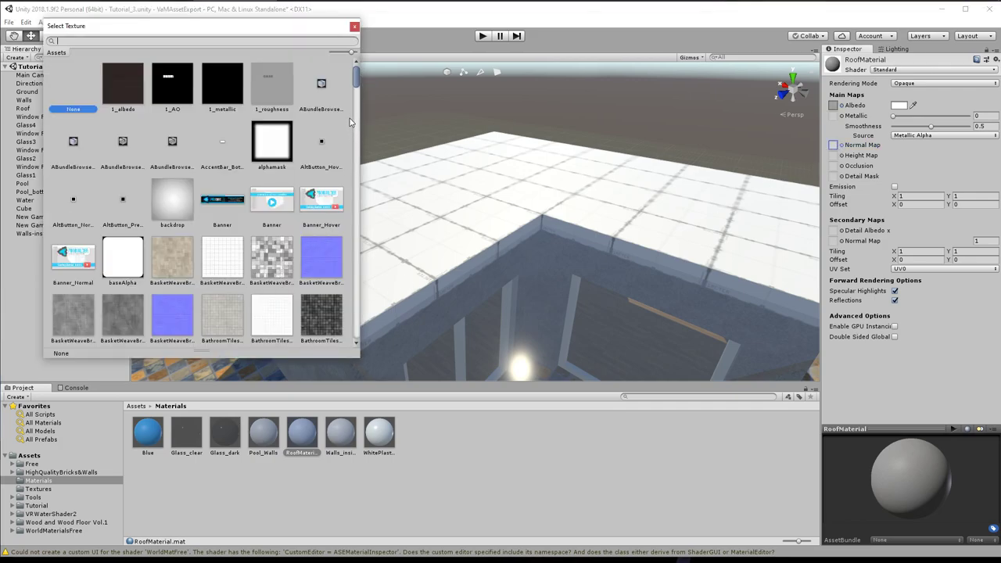
drag(355, 84, 355, 91)
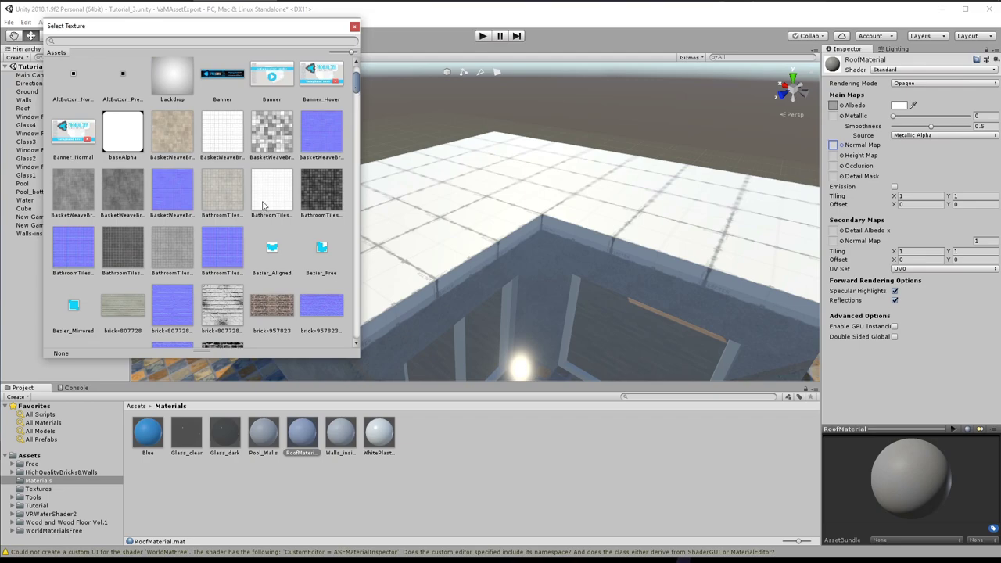
click(230, 250)
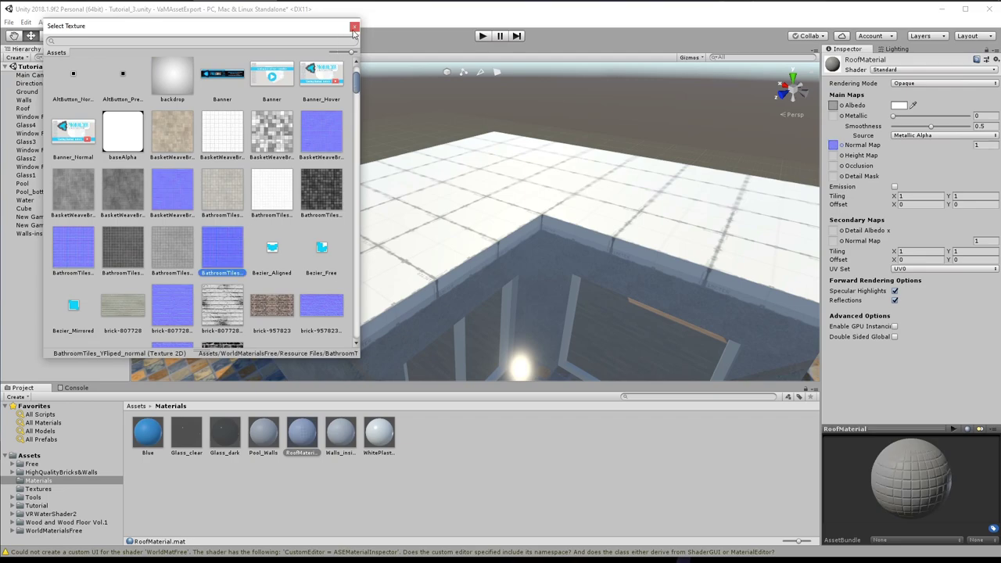
Darken RoofMaterial's albedo colour to the grey 636363
click(899, 105)
drag(45, 93, 30, 124)
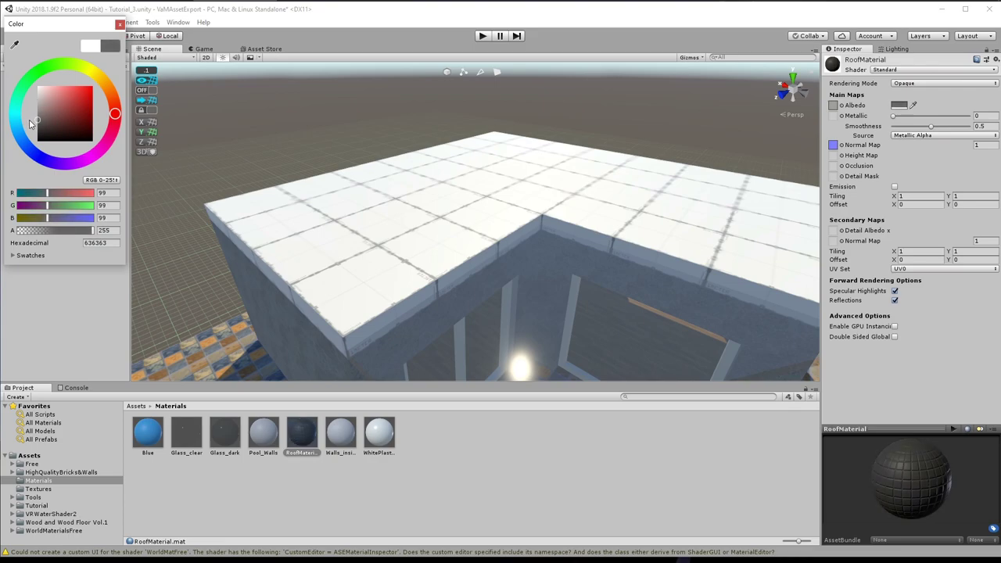
click(120, 25)
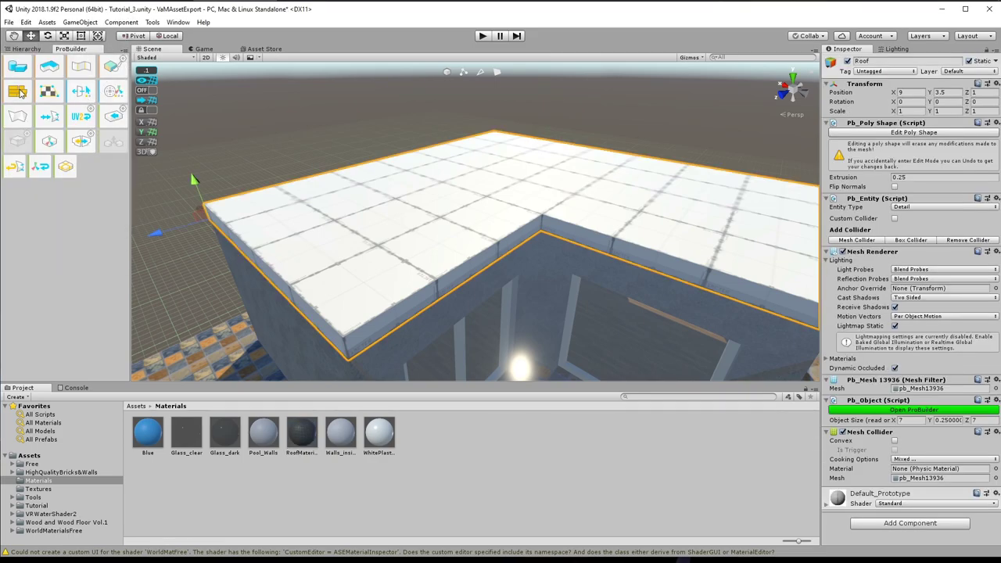
Put RoofMaterial in the empty tenth slot of the material palette and apply it to the Roof object
click(19, 91)
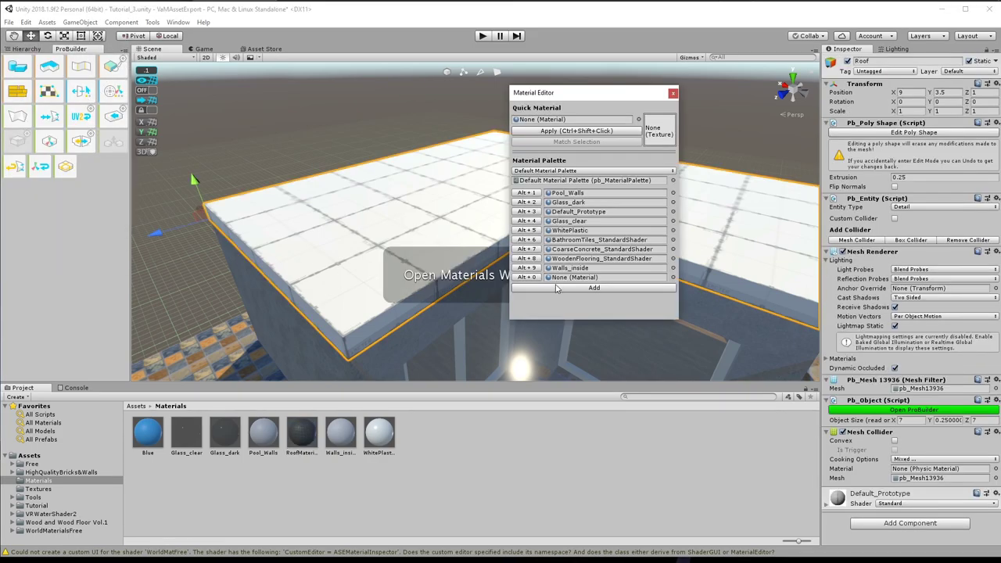
click(586, 288)
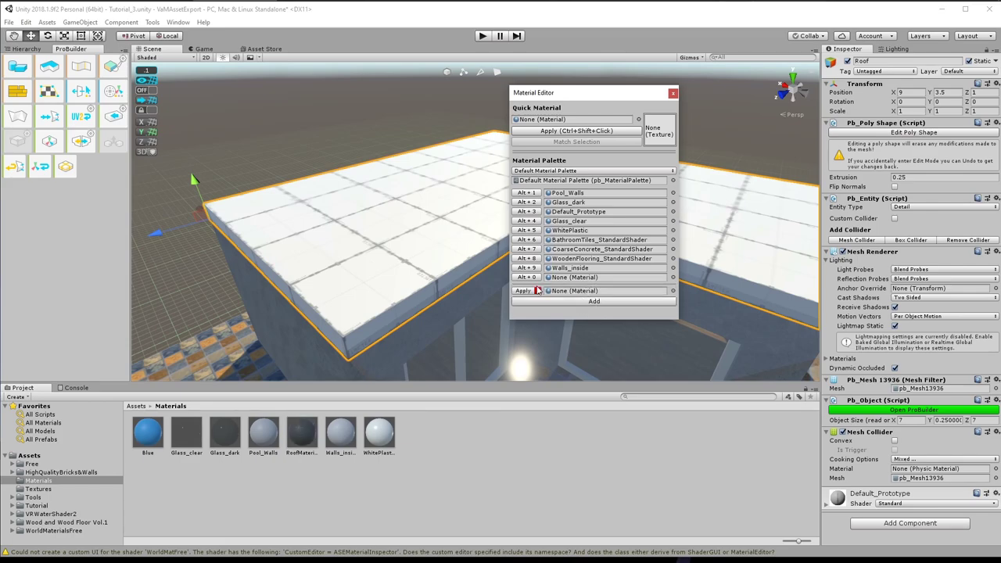
drag(294, 442, 577, 282)
click(528, 281)
alt+drag(371, 293, 405, 297)
click(673, 92)
Examine the roof's tiled surface and side edge from several angles and close up
middle_drag(371, 205, 399, 262)
scroll(387, 265, up, 4)
scroll(408, 270, down, 5)
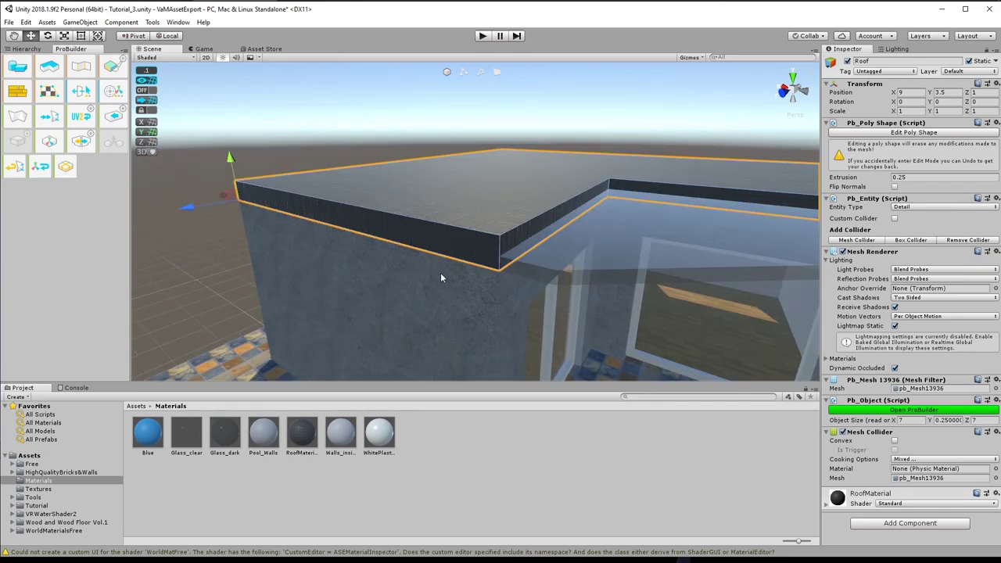
alt+drag(441, 273, 391, 321)
middle_drag(391, 322, 414, 309)
middle_drag(633, 286, 621, 286)
scroll(602, 200, up, 3)
alt+drag(600, 203, 503, 250)
alt+drag(519, 338, 641, 352)
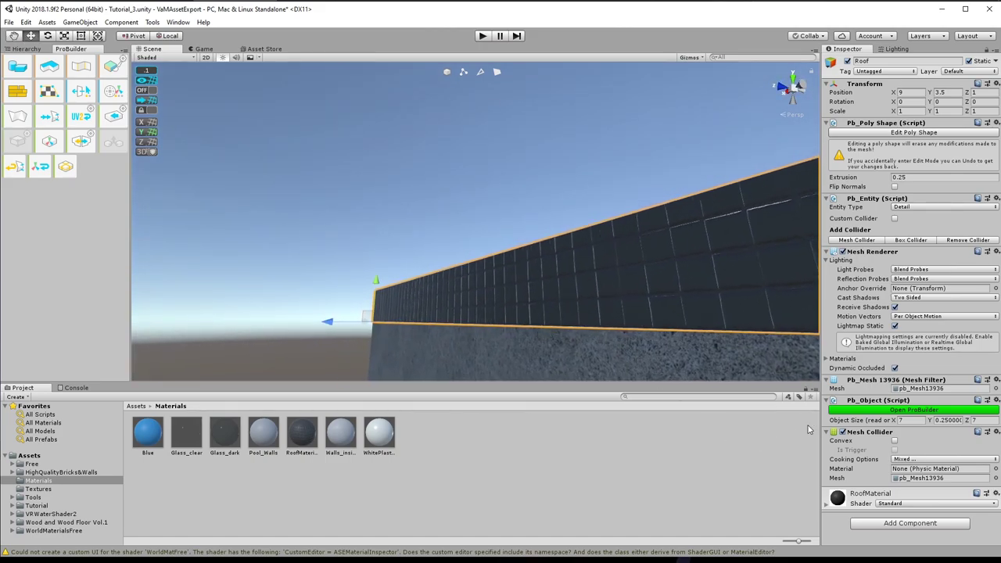
Increase the Metallic value of RoofMaterial
click(301, 435)
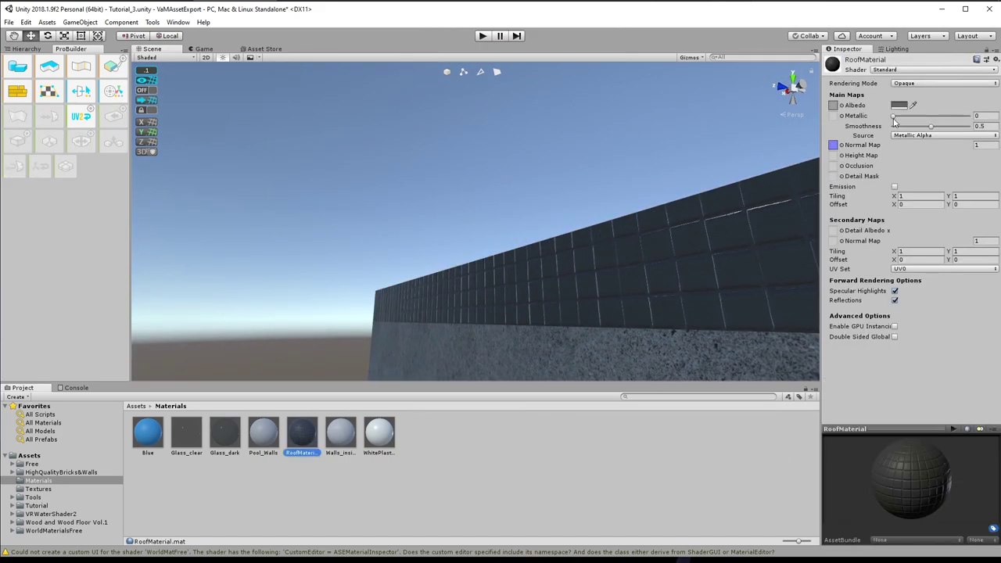
drag(894, 119, 925, 120)
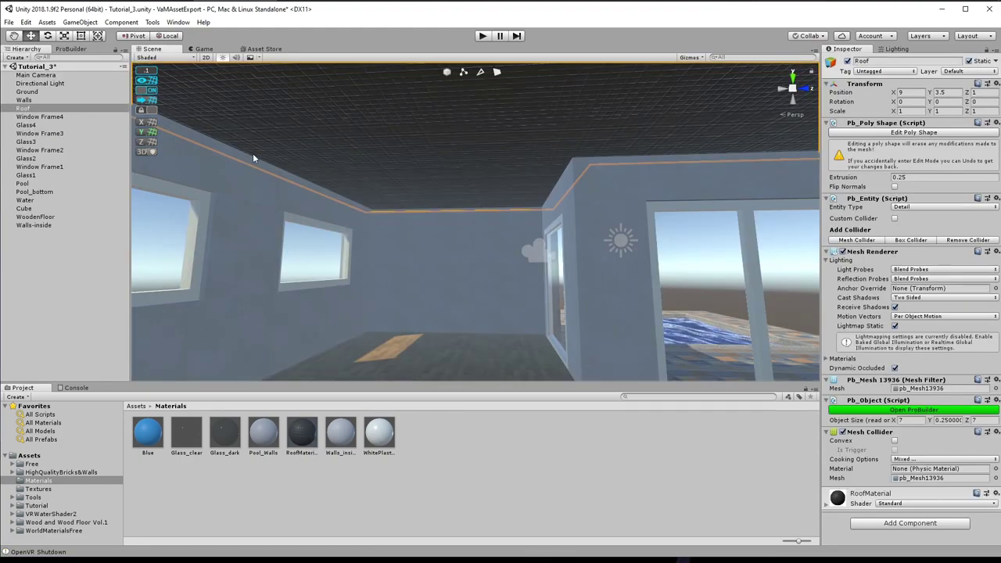
Select the Roof's ceiling face inside the house and detach it as a separate object
click(79, 49)
click(497, 72)
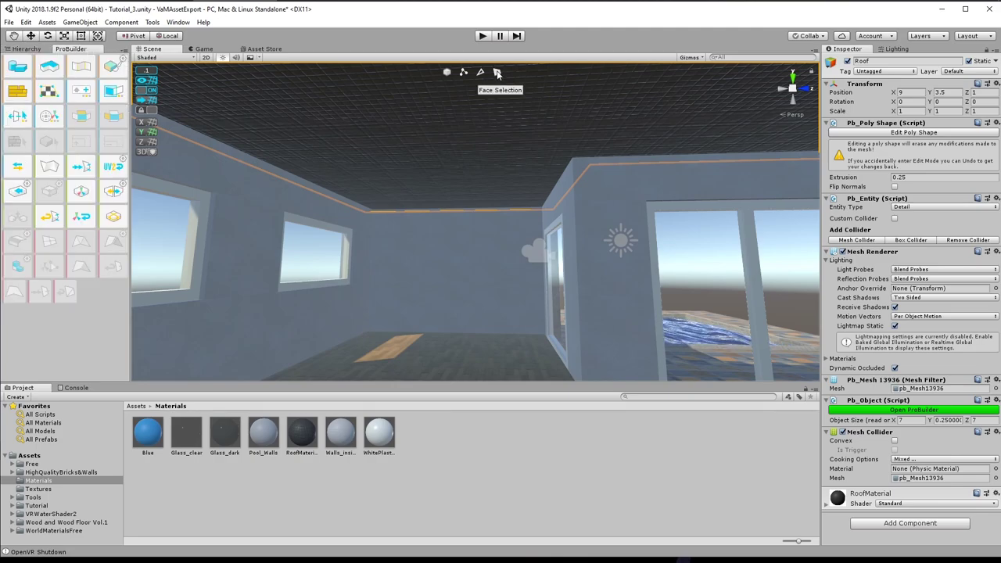
click(437, 126)
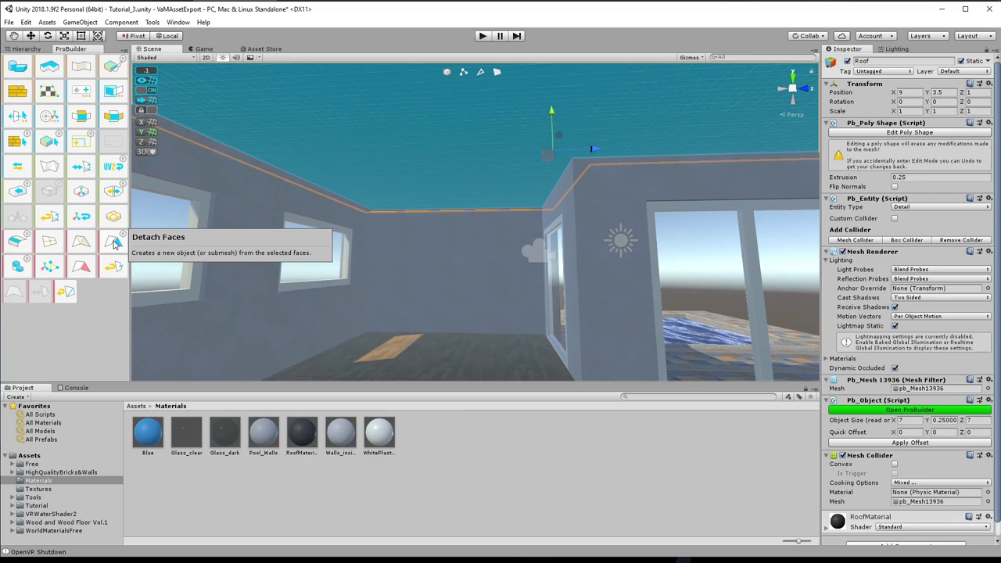
click(113, 243)
Rename the detached ceiling object to Roof-inside
click(26, 49)
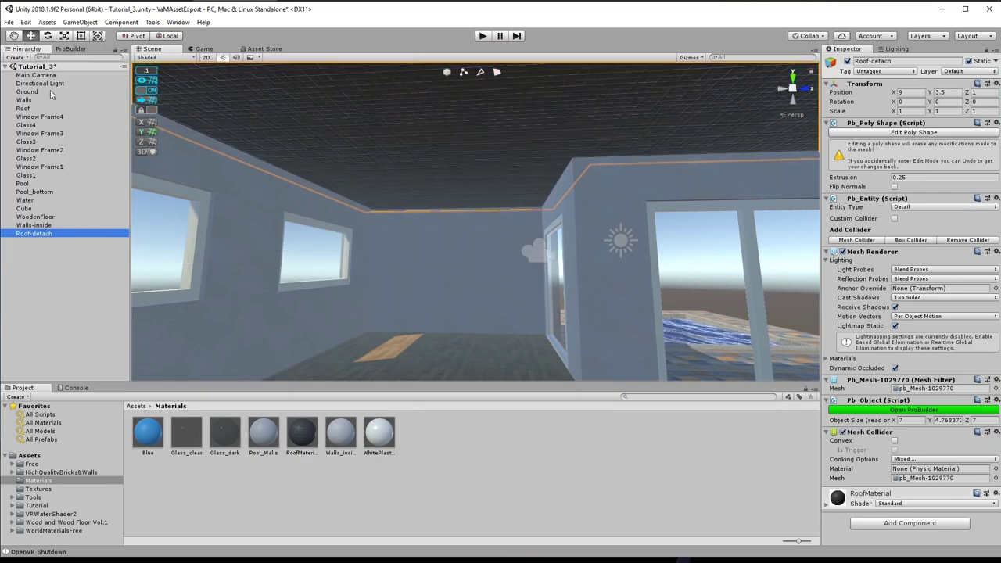
click(35, 233)
double_click(37, 233)
text(inside)
key(Return)
Apply the Walls_inside material from the palette to the ceiling face of Roof-inside
click(269, 154)
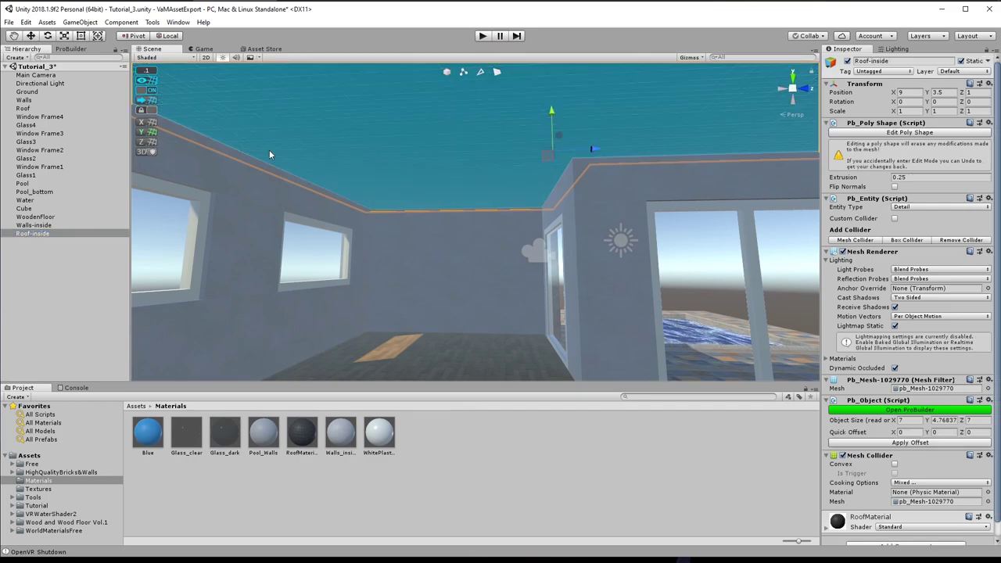
click(69, 49)
click(19, 89)
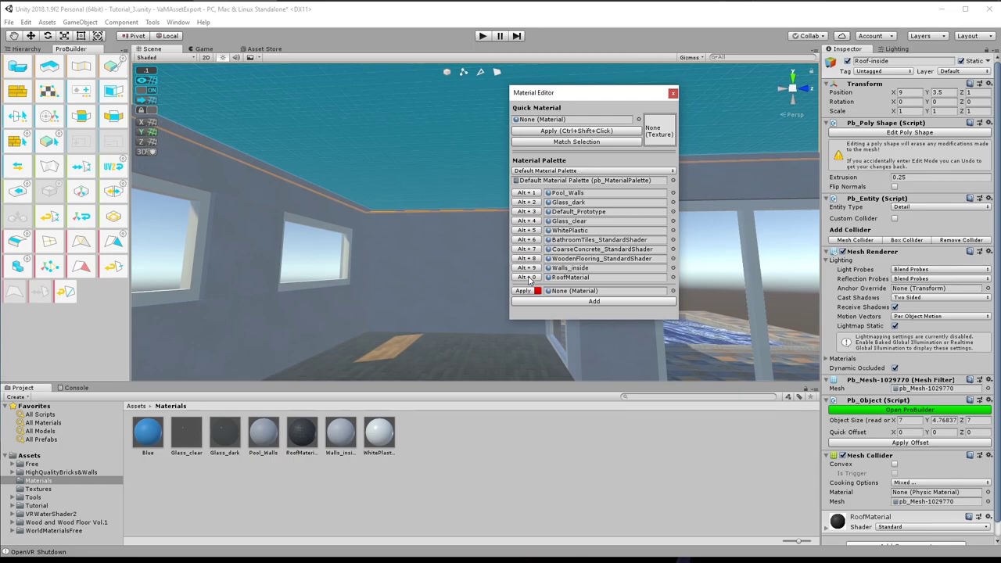
click(526, 267)
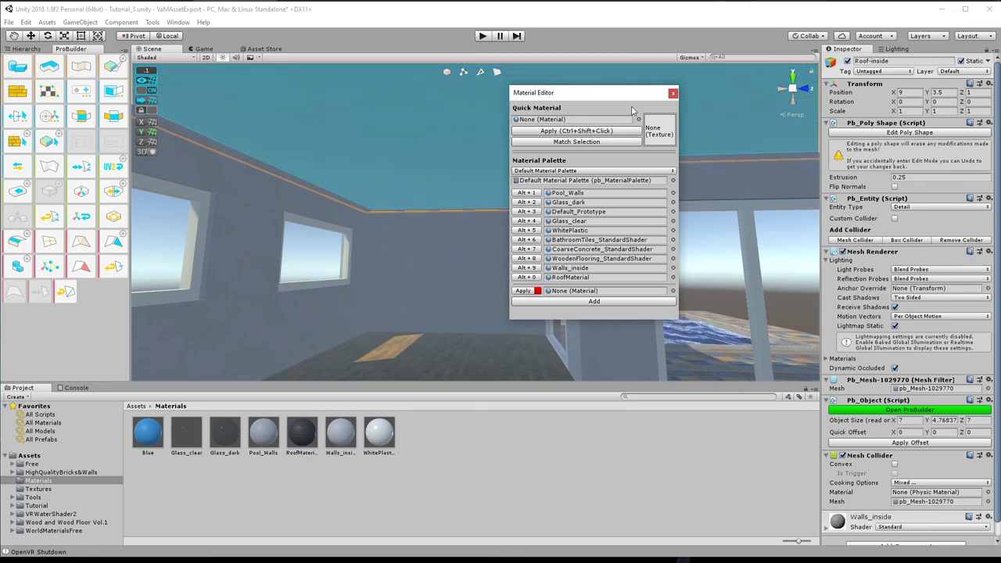
click(672, 92)
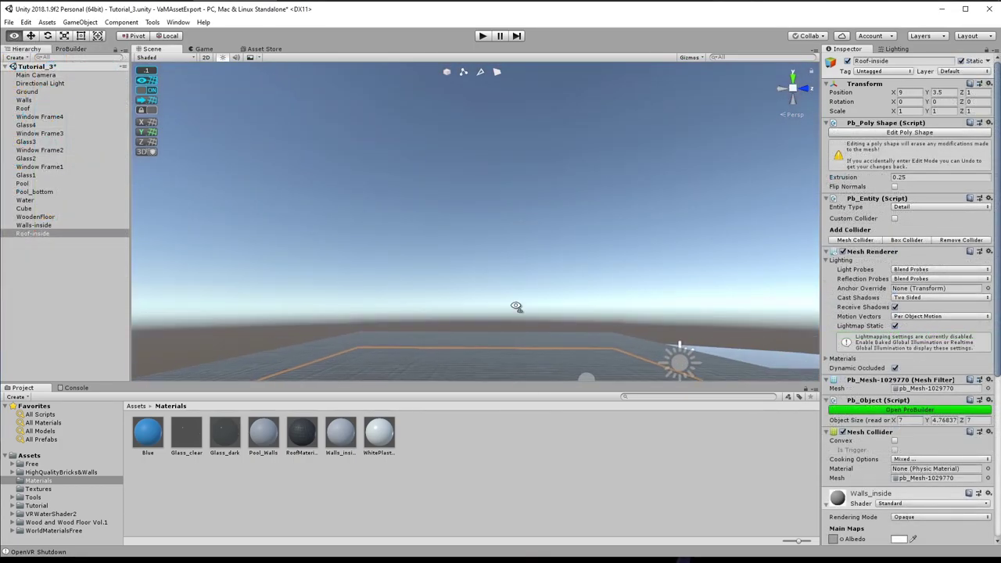
Build a 16-sided ProBuilder cylinder with radius 0.2 and height 0.1 on top of the roof
alt+drag(516, 307, 471, 251)
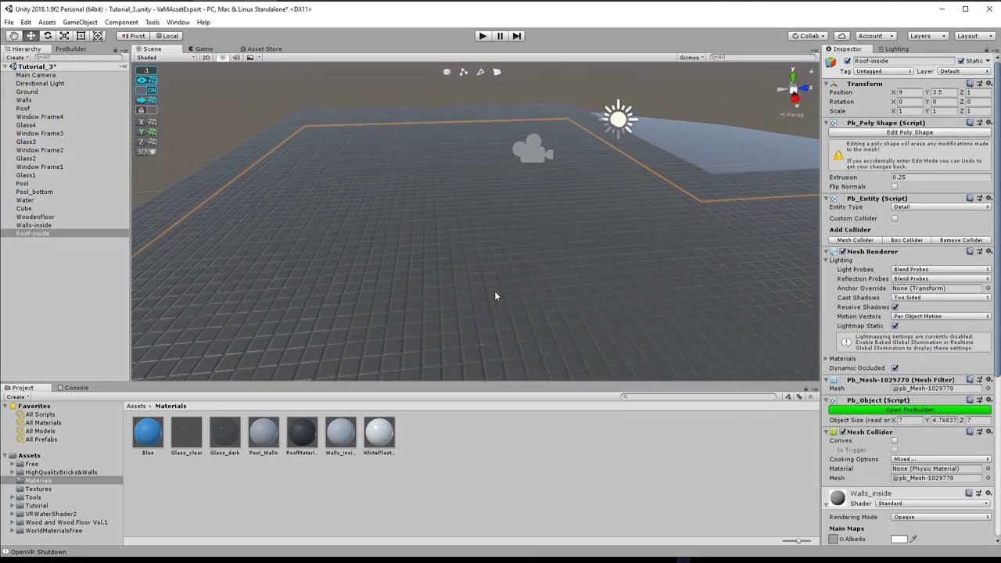
click(420, 242)
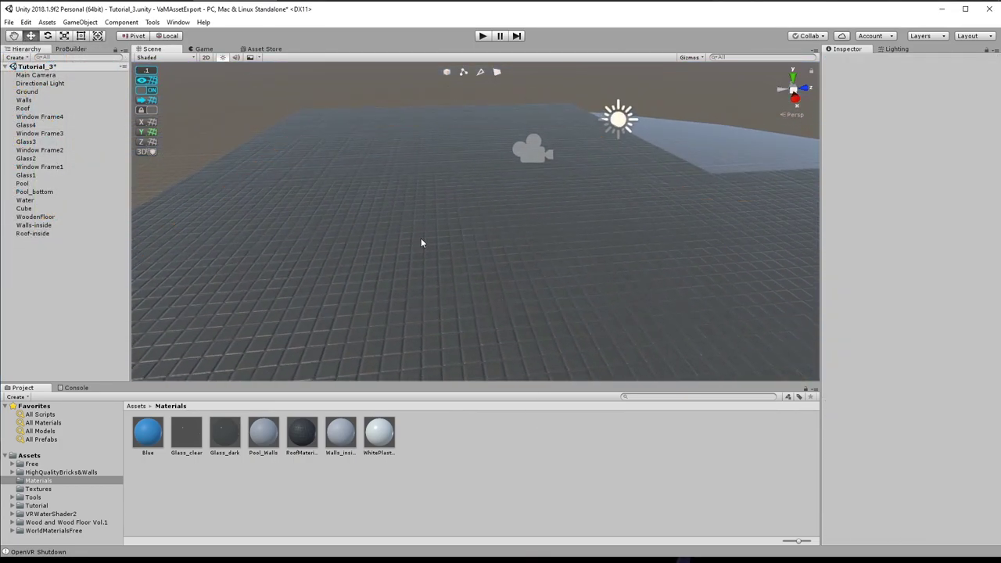
click(68, 48)
click(19, 67)
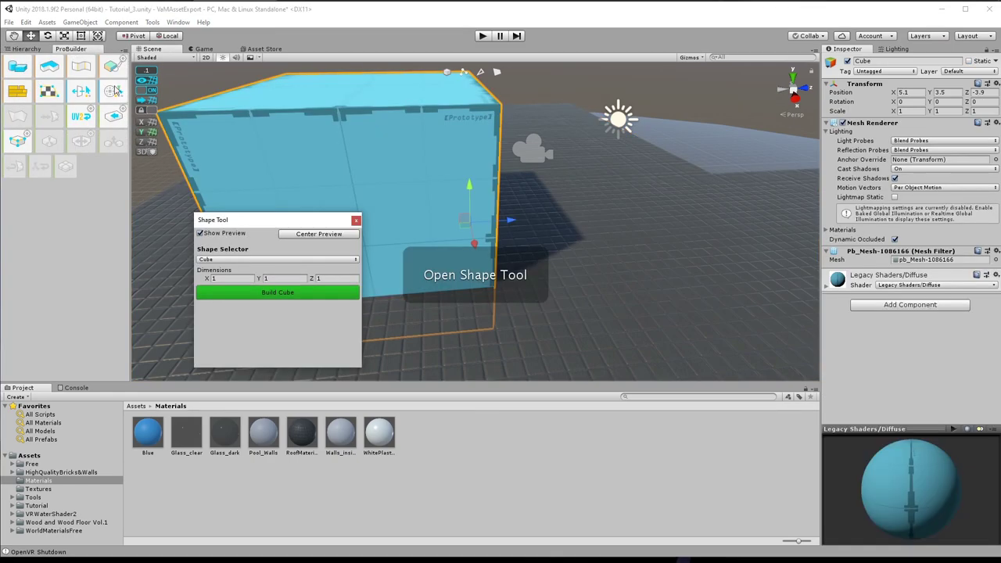
click(239, 259)
click(233, 308)
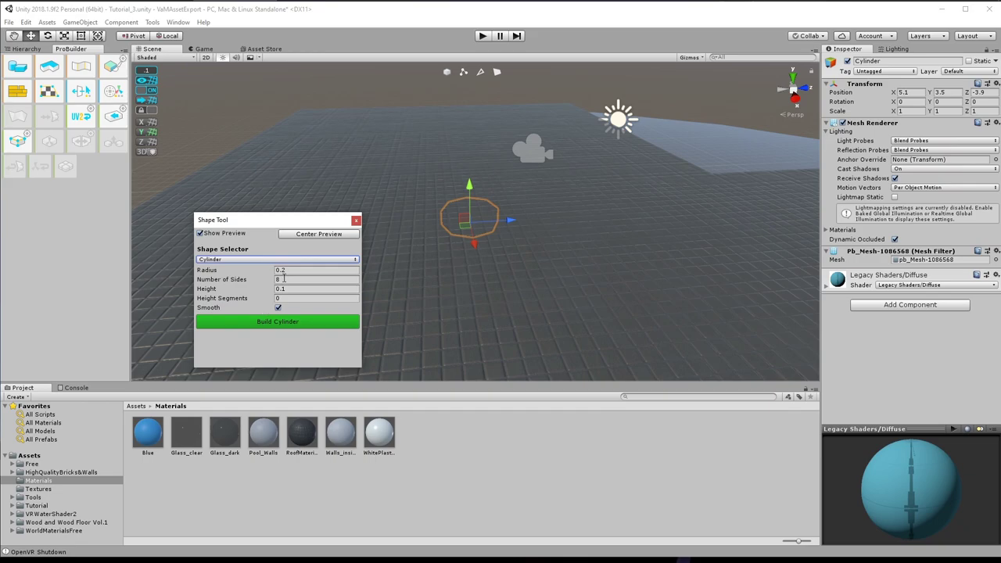
click(284, 281)
text(16)
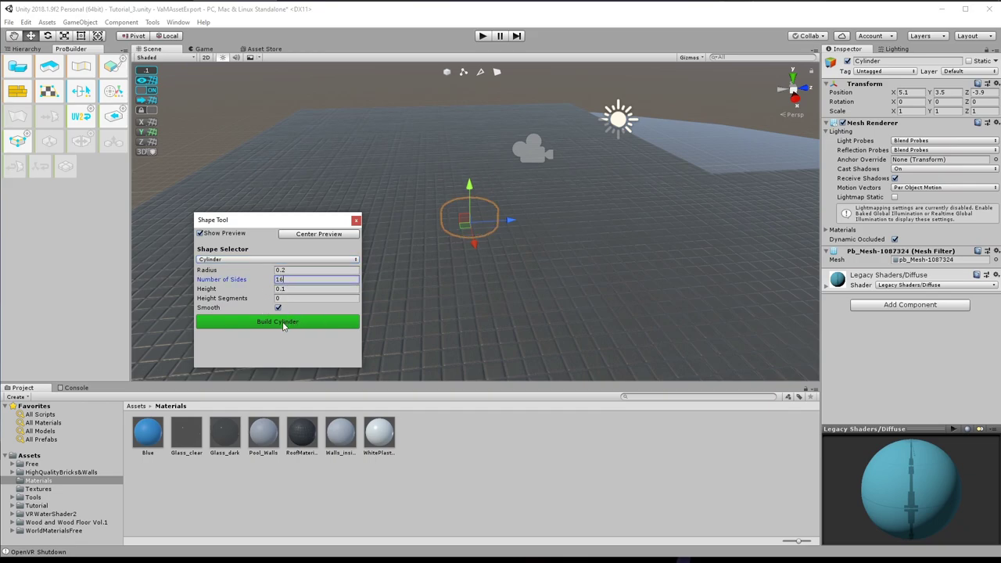
click(285, 324)
click(357, 221)
Raise the cylinder above the roof to Y 4.1 and give it the WhitePlastic material
drag(469, 186, 470, 97)
scroll(469, 143, up, 5)
key(f)
drag(378, 434, 418, 236)
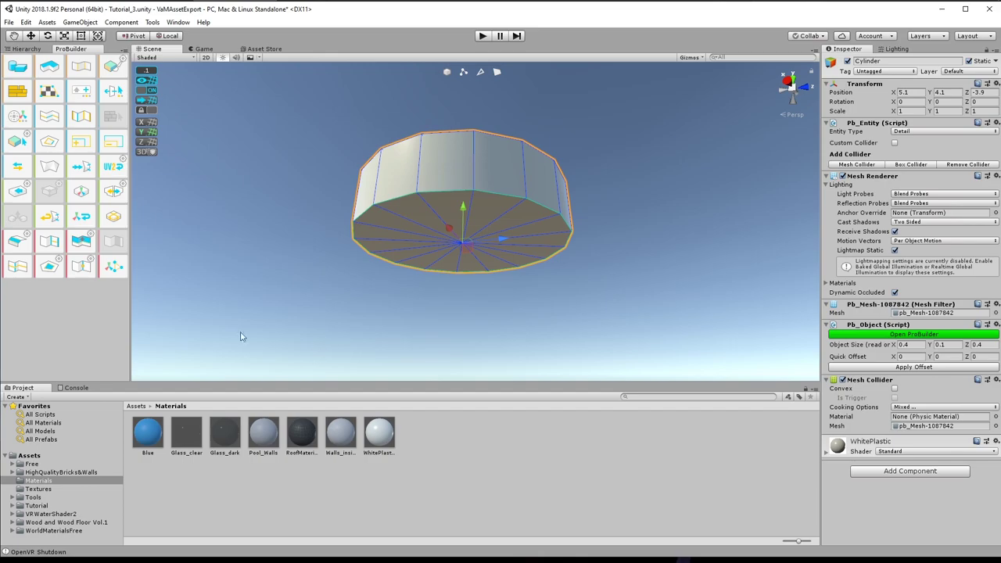
Bevel the cylinder's bottom rim edges with a distance of 0.02
click(26, 235)
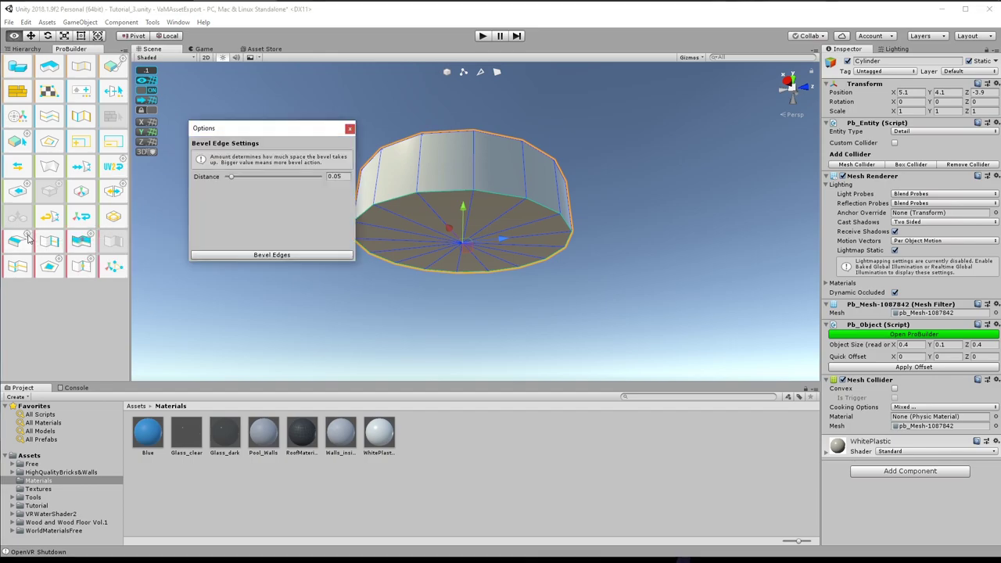
click(341, 178)
text(0.02)
click(305, 255)
click(350, 129)
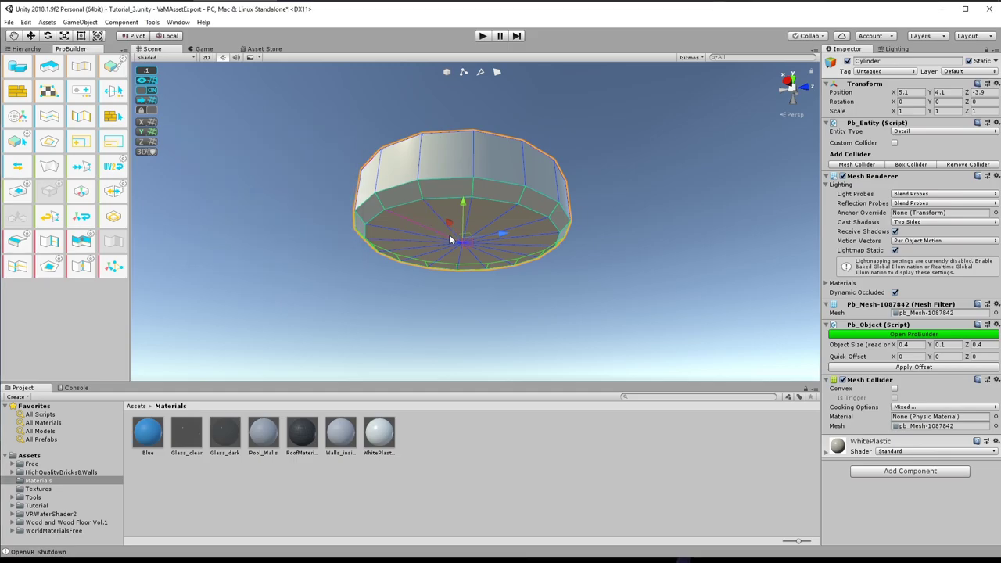
Select all the triangular faces on the cylinder's underside and merge them into one face
alt+drag(450, 238, 415, 227)
key(h)
click(397, 209)
shift+click(424, 204)
shift+click(469, 206)
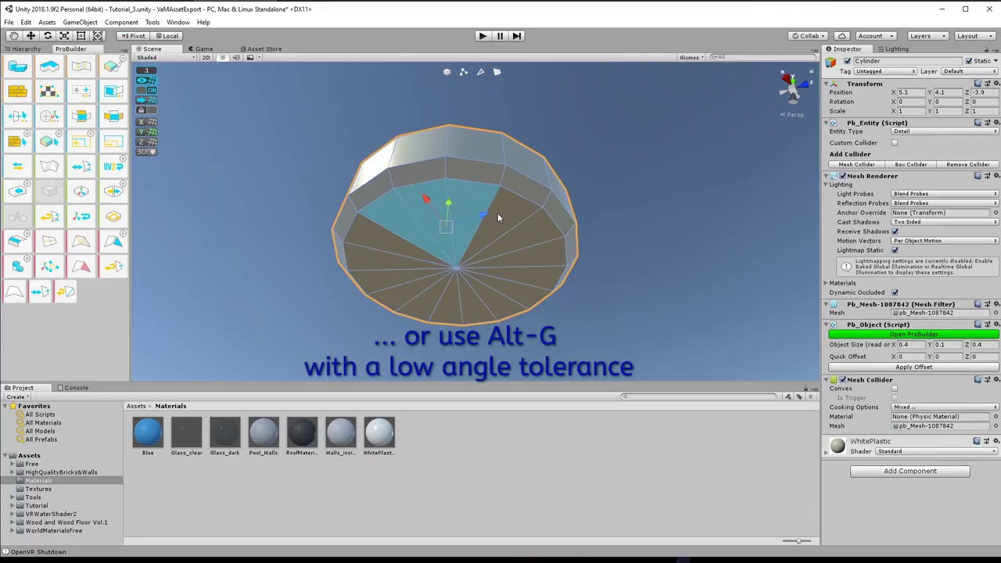
shift+click(509, 219)
shift+click(532, 235)
shift+click(537, 258)
shift+click(520, 292)
shift+click(475, 309)
shift+click(428, 307)
shift+click(387, 288)
shift+click(384, 278)
shift+click(382, 260)
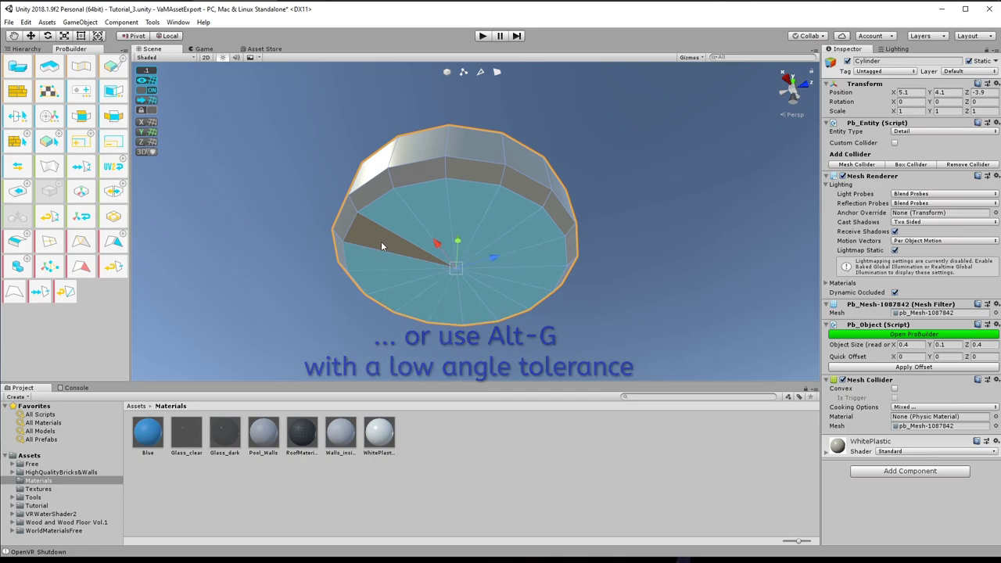
shift+click(382, 242)
click(14, 293)
click(373, 306)
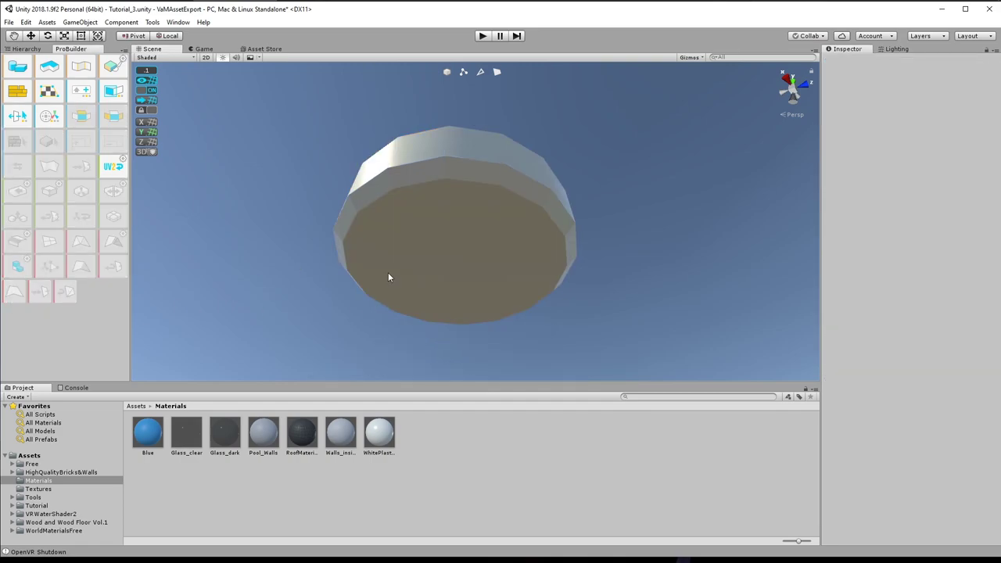
Inset the cylinder's merged bottom face to form a narrow rim around it
click(459, 264)
alt+drag(458, 264, 419, 236)
middle_drag(419, 236, 419, 247)
click(419, 245)
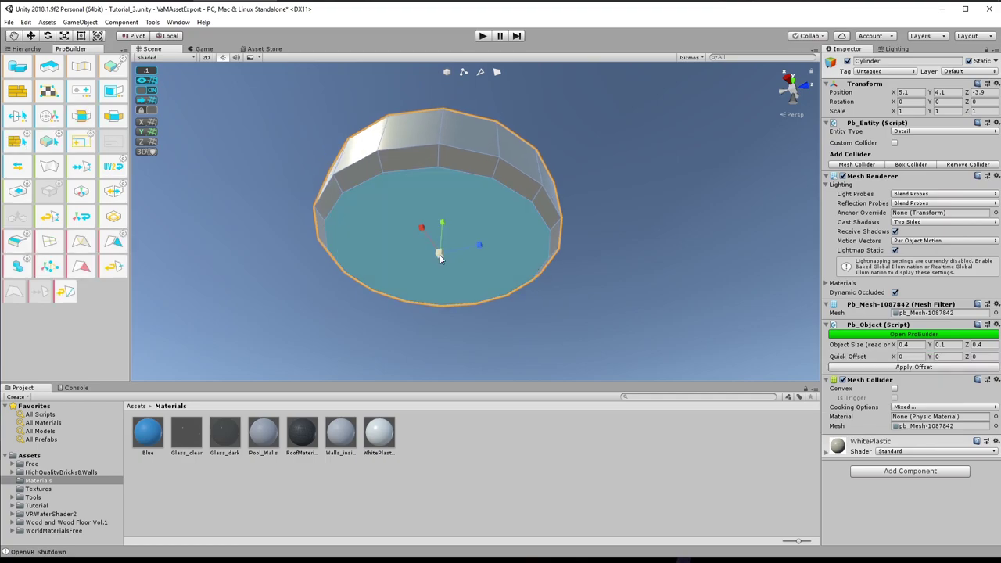
shift+drag(439, 252, 438, 258)
Turn off grid snapping and extrude the inset bottom face slightly up into the cylinder
key(w)
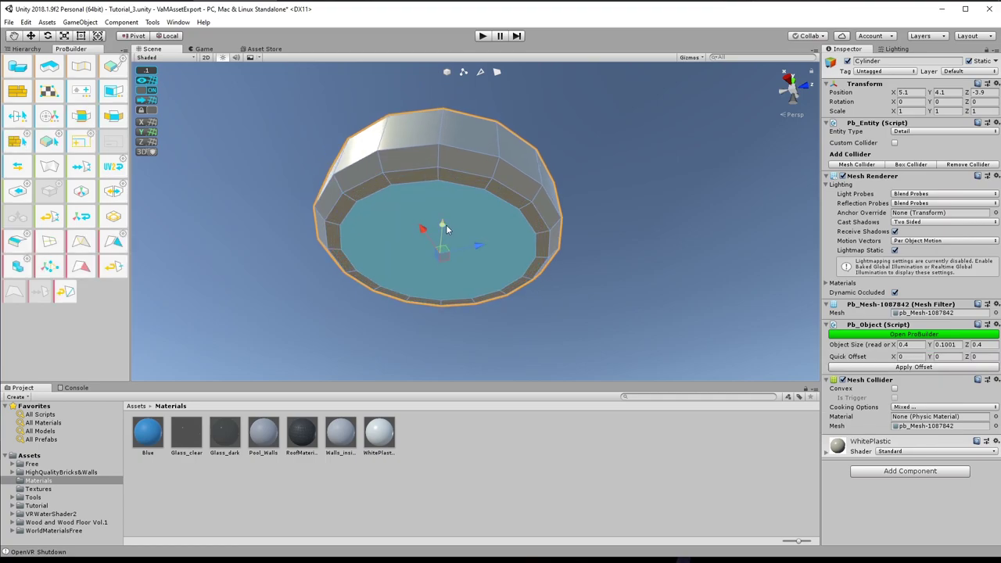
click(147, 91)
shift+drag(441, 223, 443, 222)
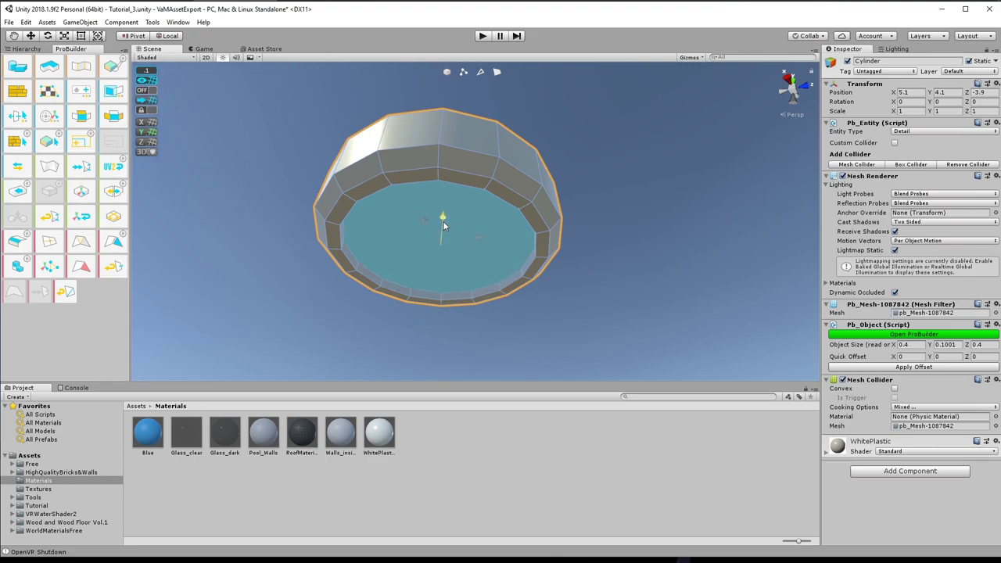
alt+drag(410, 261, 408, 227)
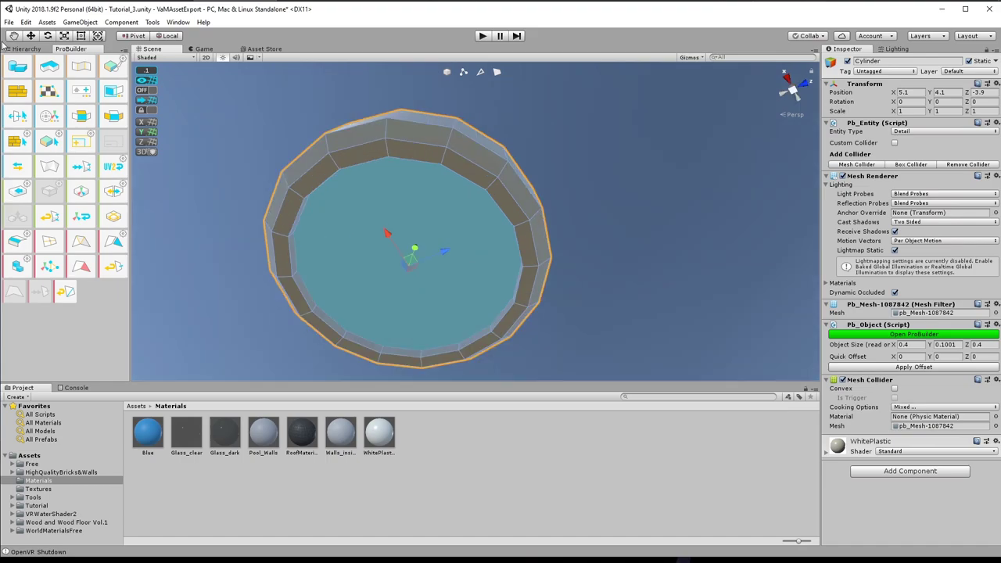
Rename the Cylinder object as Lamp
click(26, 49)
click(38, 241)
text(La)
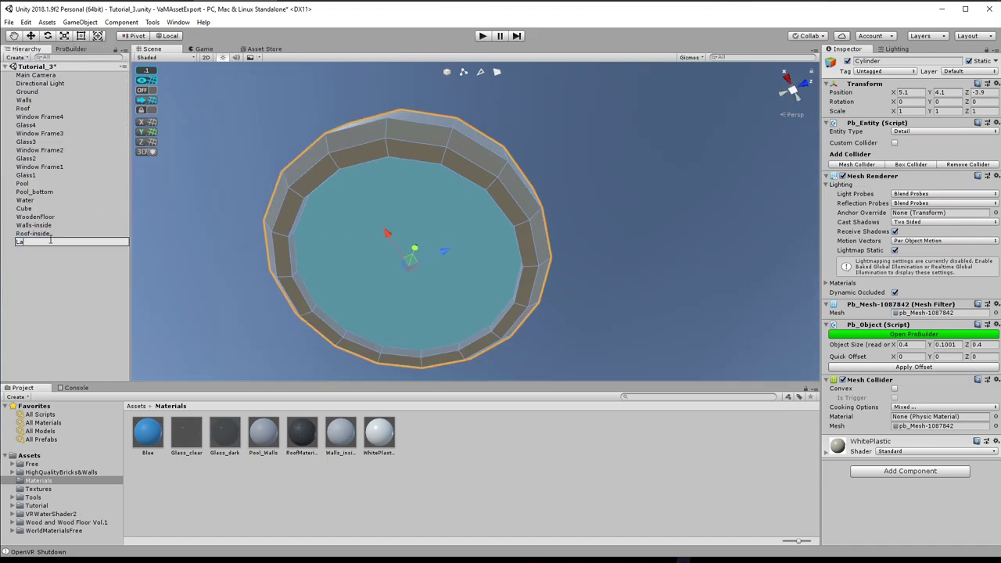
text(npmp)
key(Return)
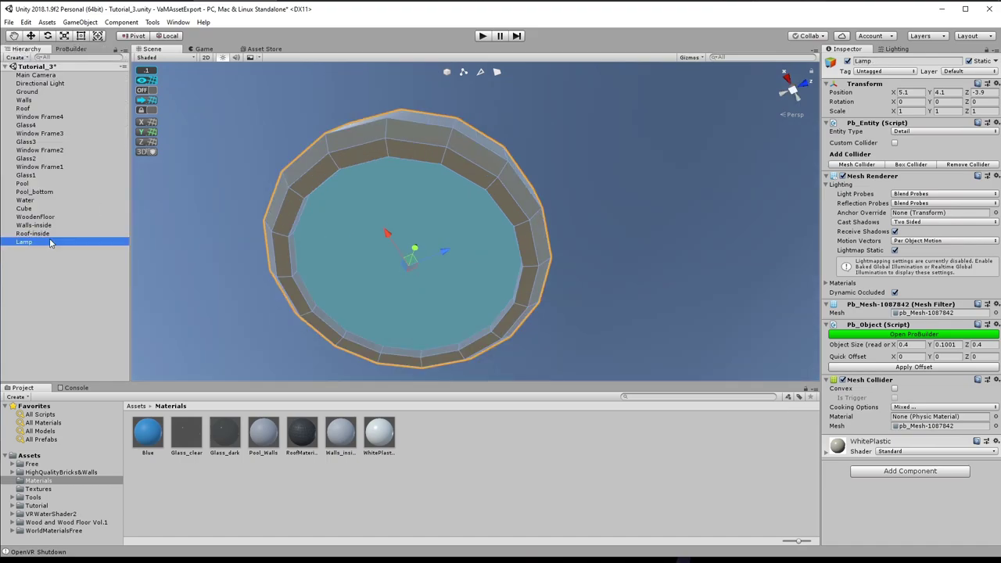
Detach the lamp's recessed bottom face into a separate object and rename that object Lamp-Inside
click(70, 49)
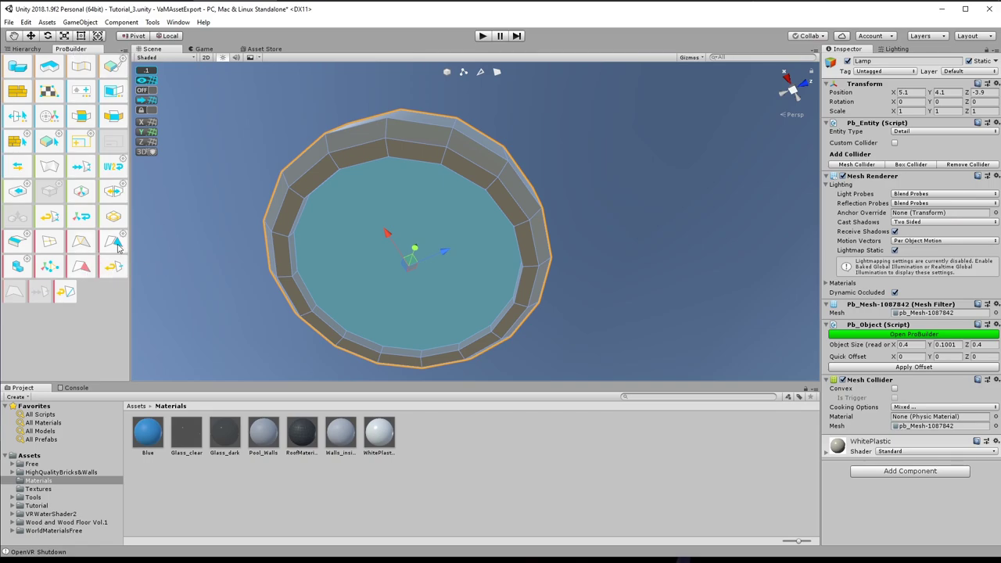
click(117, 247)
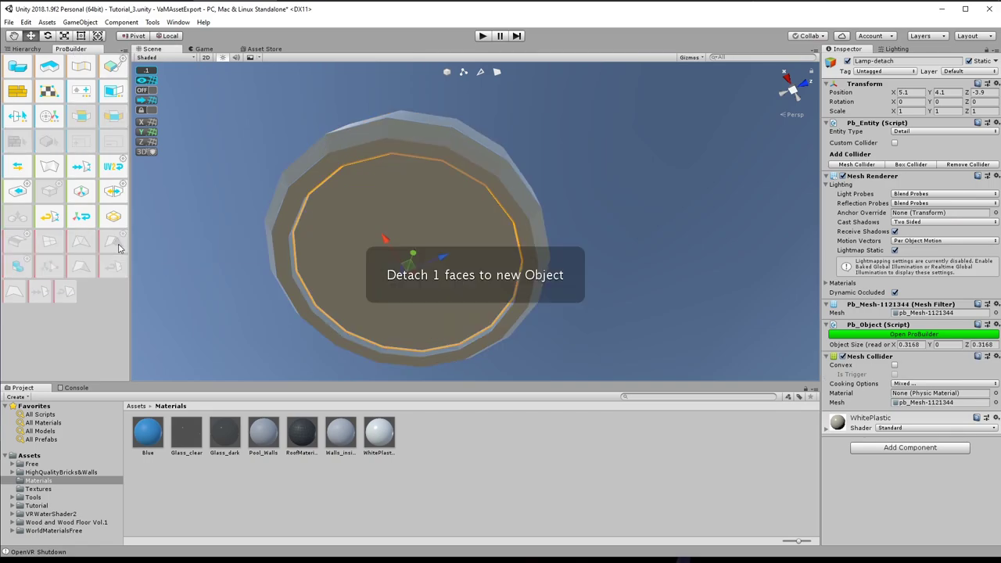
click(359, 266)
click(35, 50)
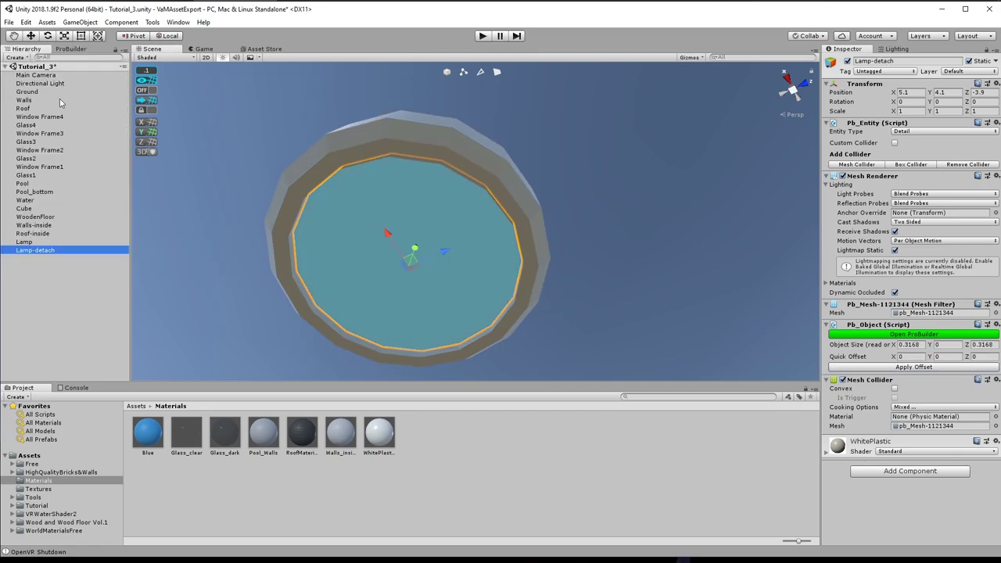
click(39, 252)
drag(34, 251, 74, 255)
text(Insi)
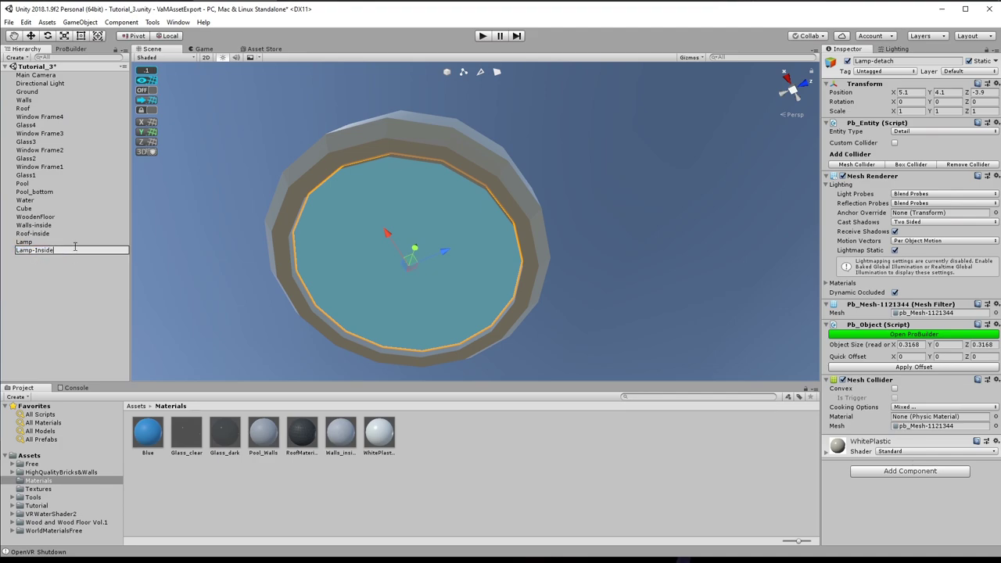
key(Return)
Create an empty game object at the lamp's position and name it Lamp
click(29, 243)
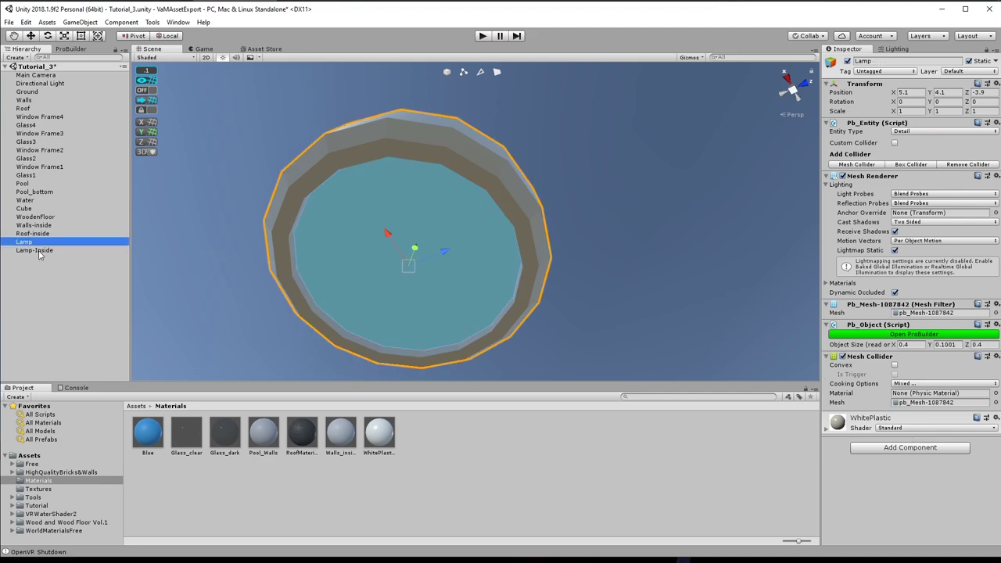
right_click(47, 290)
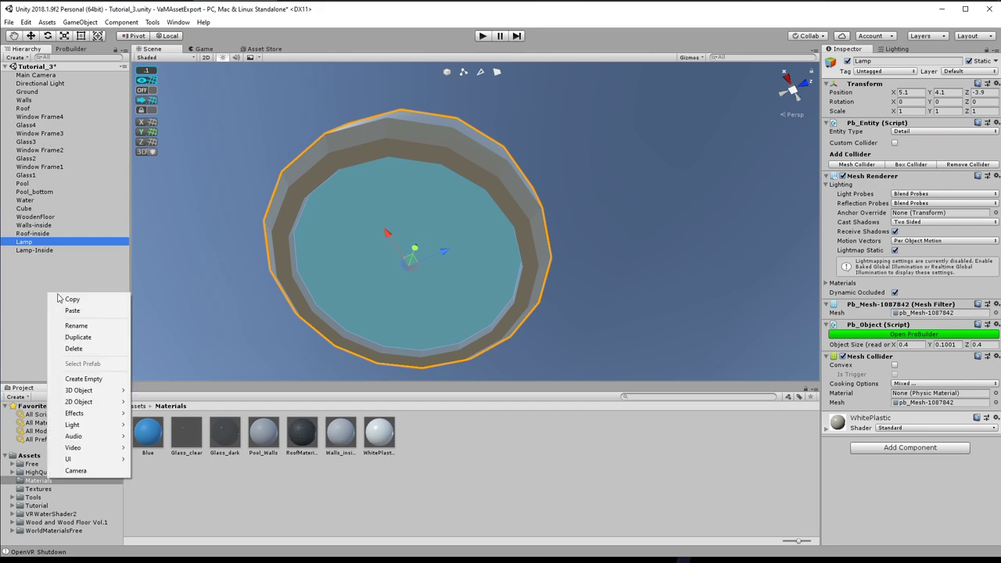
click(79, 380)
drag(36, 250, 40, 68)
click(31, 258)
text(Lanp)
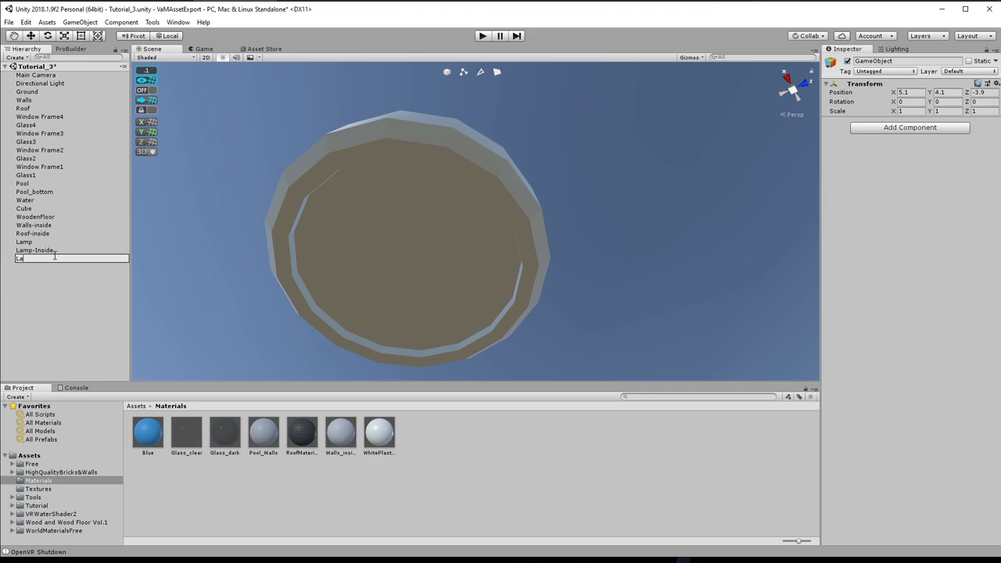
key(Return)
Rename the original lamp mesh as Lamp-Housing
click(26, 242)
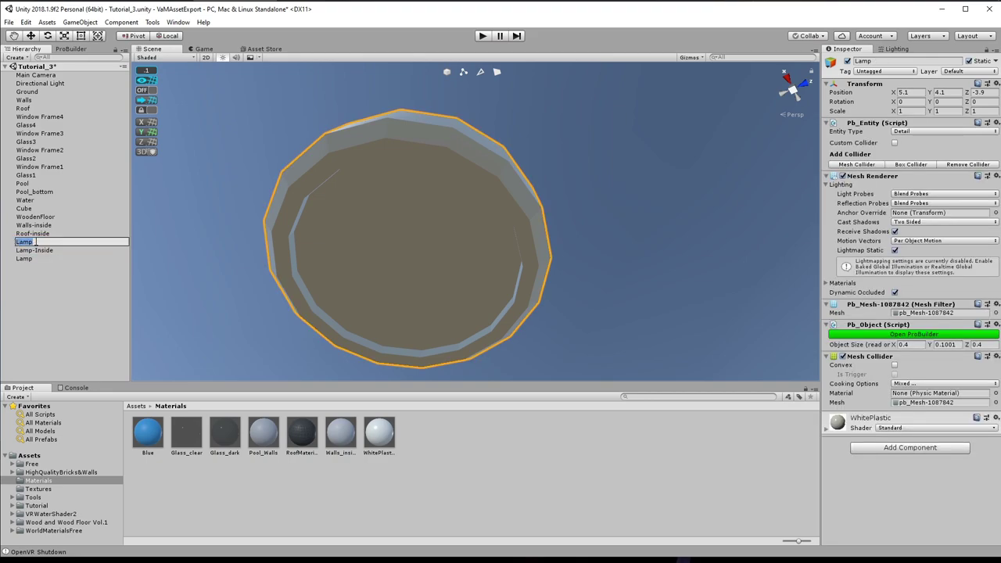
click(31, 243)
text(-Housing)
key(Return)
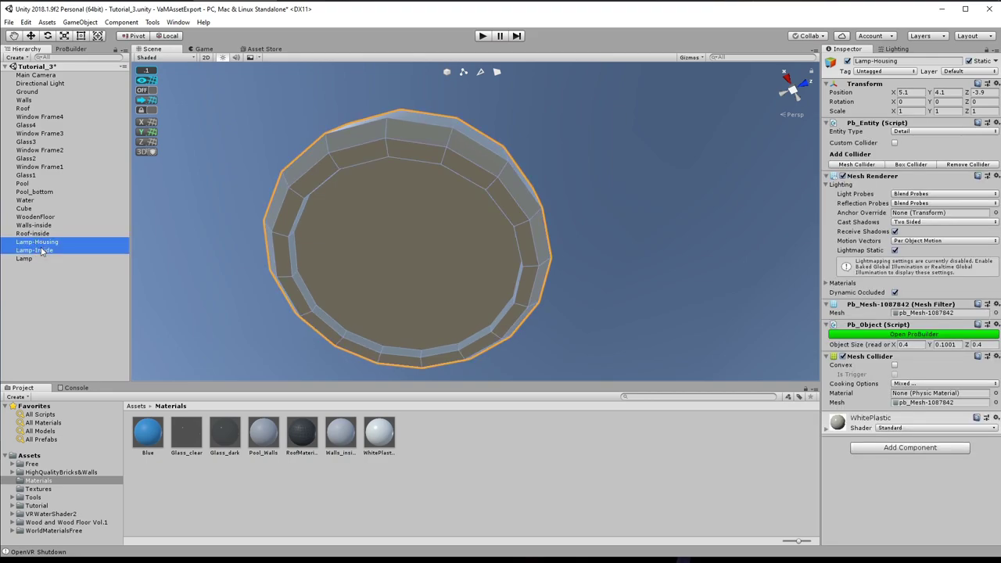
Parent Lamp-Housing and Lamp-Inside under the empty Lamp object
ctrl+click(34, 250)
ctrl+click(26, 259)
drag(29, 266, 29, 263)
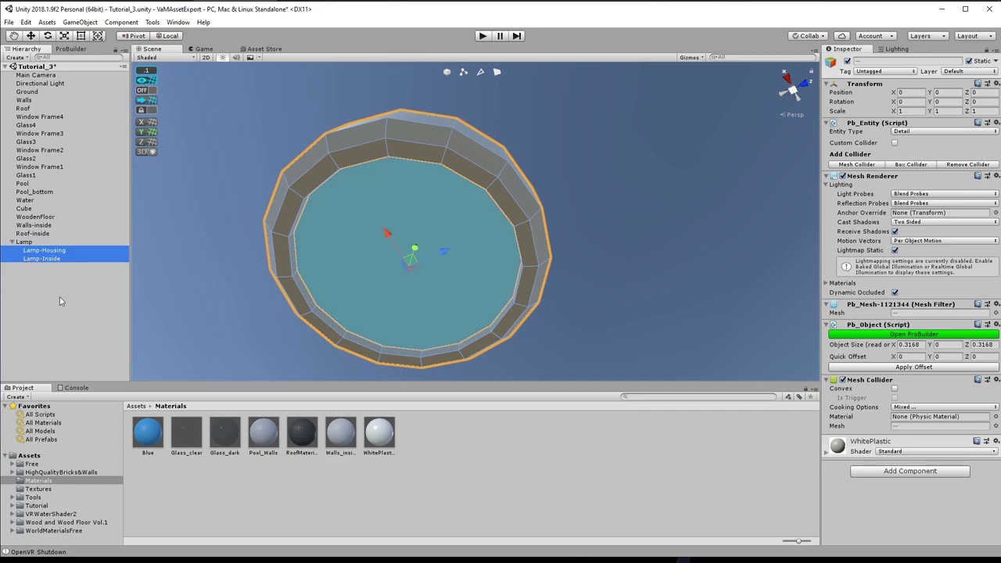
Create a new material named Light in the Materials folder
click(47, 259)
click(385, 269)
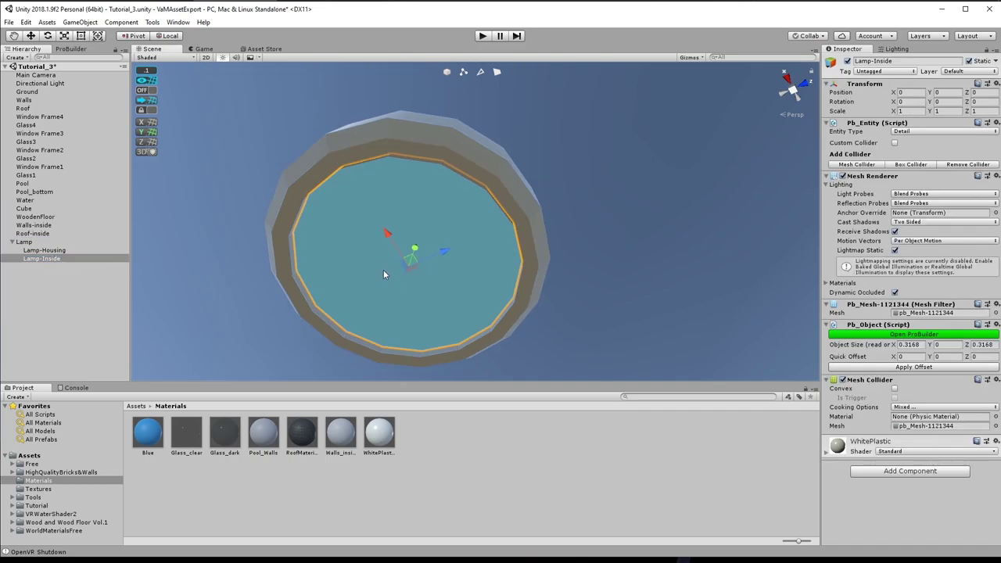
right_click(446, 463)
mouse_move(557, 243)
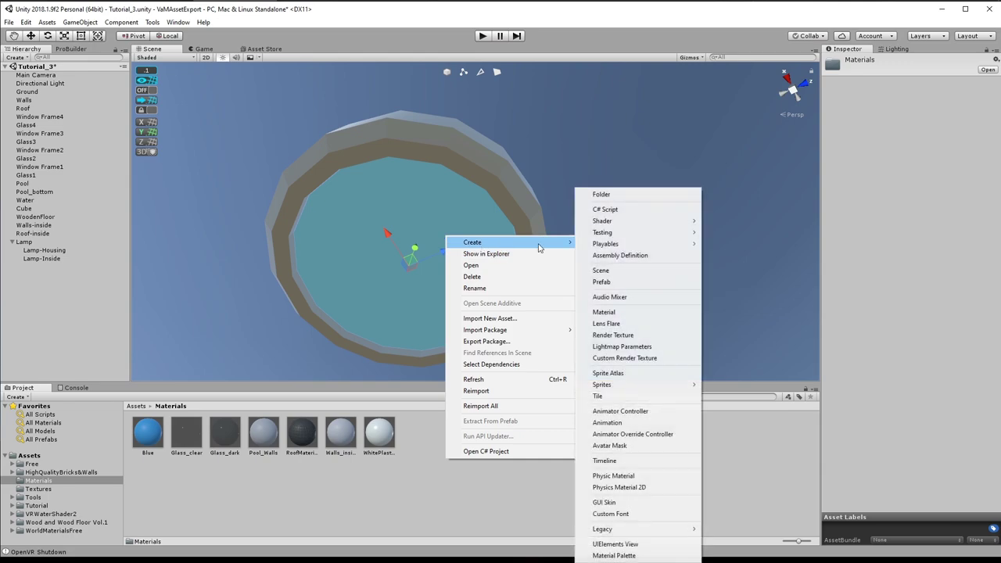
click(614, 313)
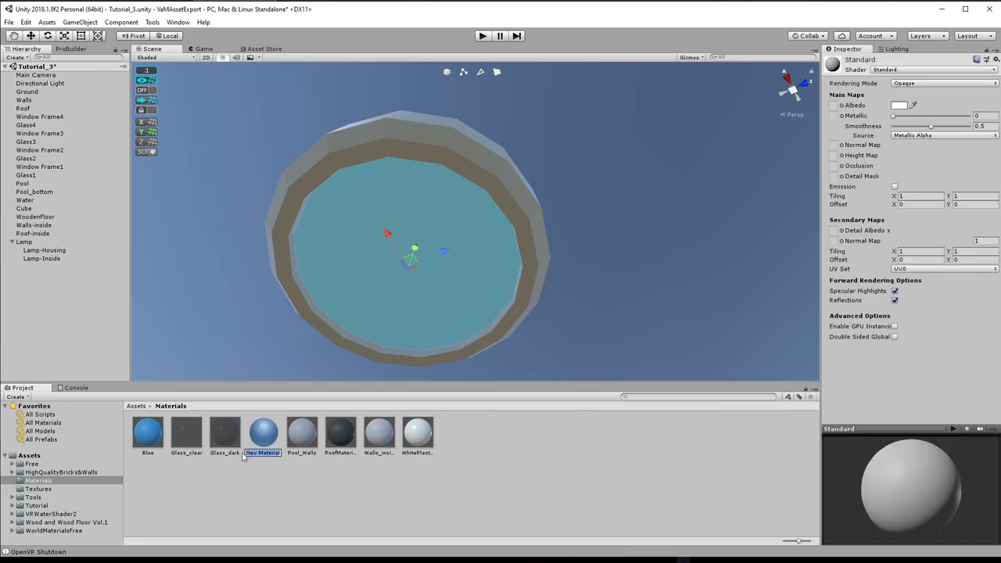
text(Light)
key(Return)
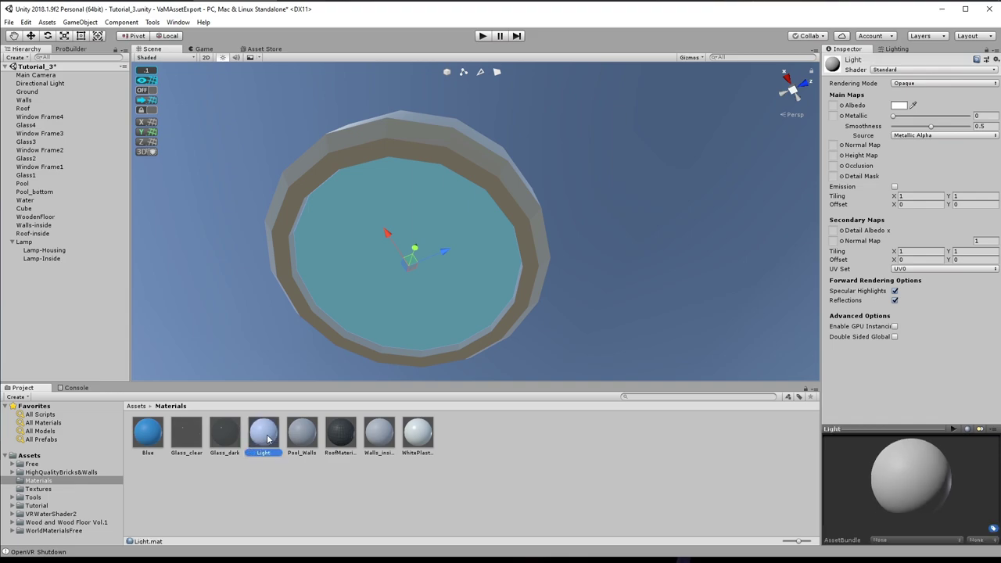
Enable emission on the Light material and give it a bright warm white emission color
click(895, 187)
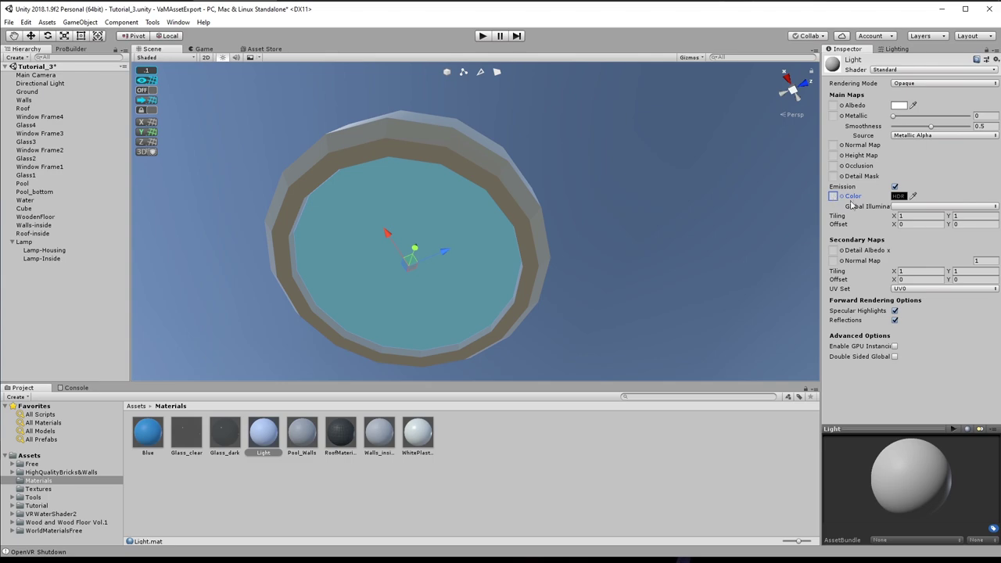
click(898, 196)
click(47, 123)
drag(46, 122, 38, 82)
mouse_move(94, 75)
mouse_down()
mouse_move(108, 83)
mouse_move(43, 83)
mouse_up()
click(121, 24)
Load the Light material into the ProBuilder Material Editor and apply it to the Lamp-Inside object
click(72, 49)
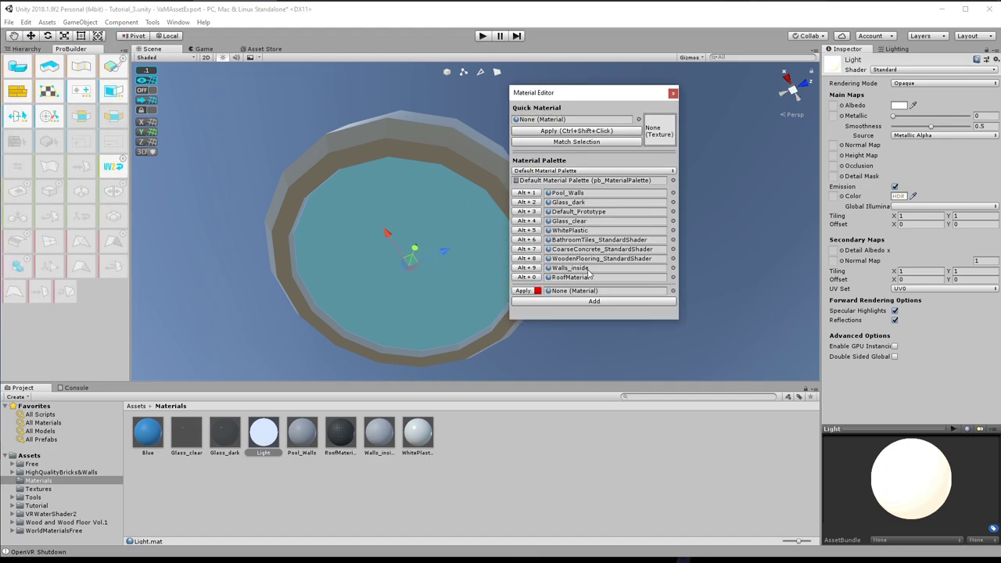
click(570, 290)
drag(266, 440, 592, 292)
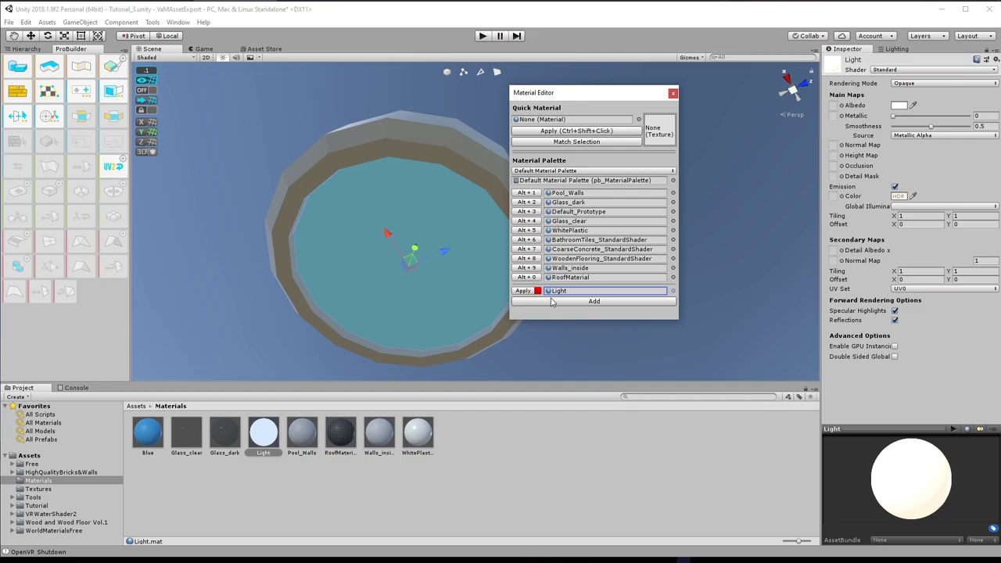
click(529, 292)
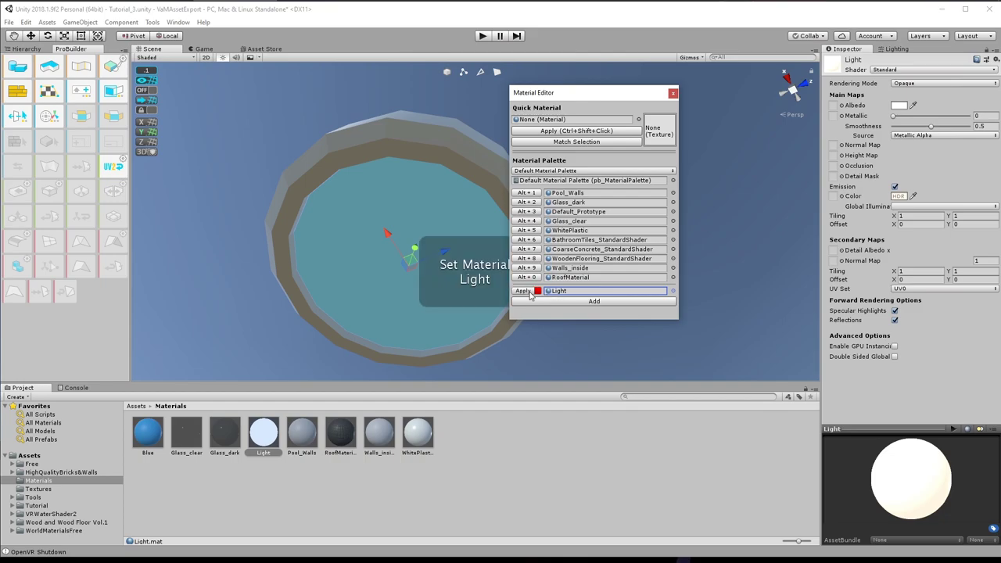
click(532, 358)
click(415, 281)
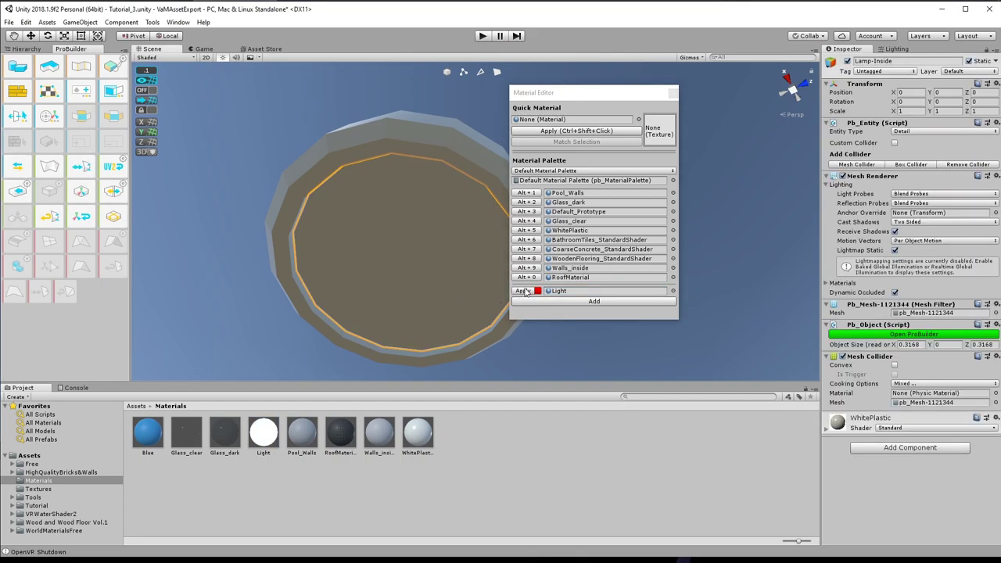
click(528, 293)
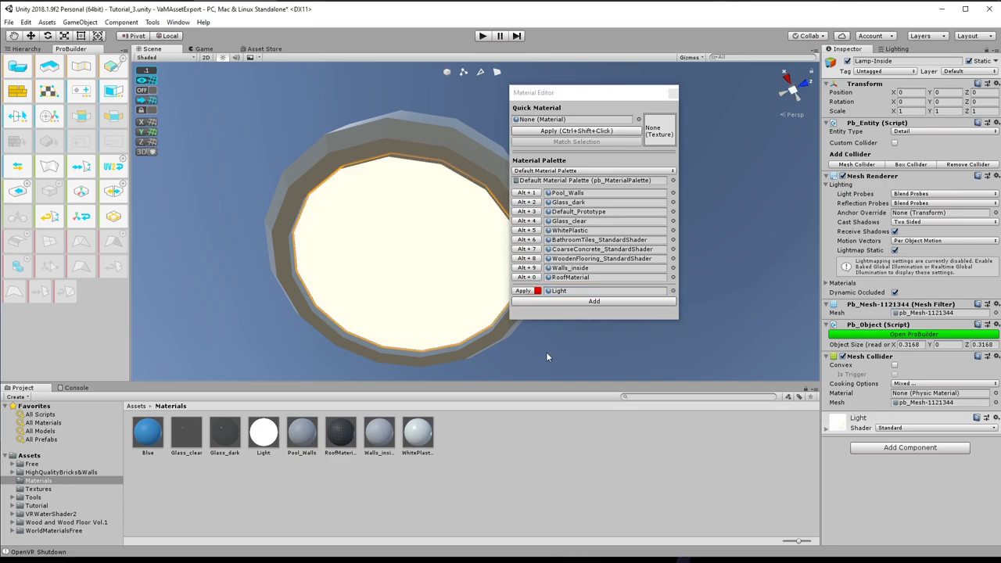
click(674, 93)
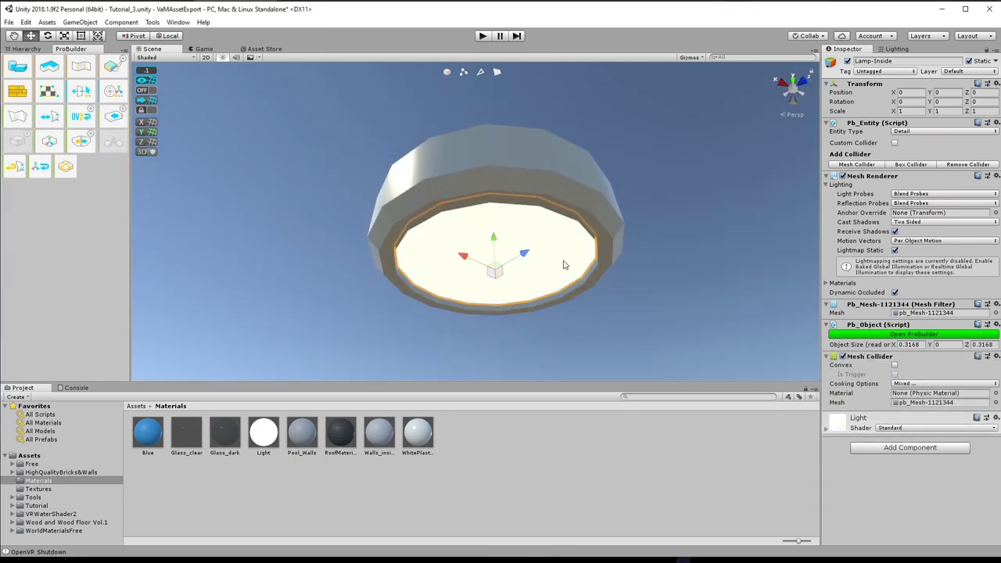
Set the Light material's smoothness to 0.846 and its emission's global illumination to Baked
click(827, 429)
scroll(898, 393, down, 6)
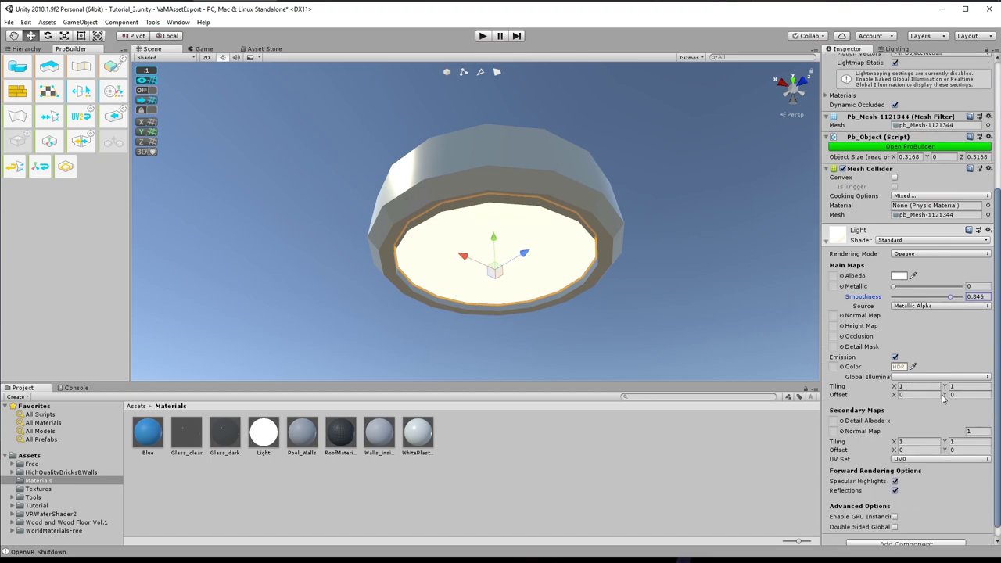
click(981, 378)
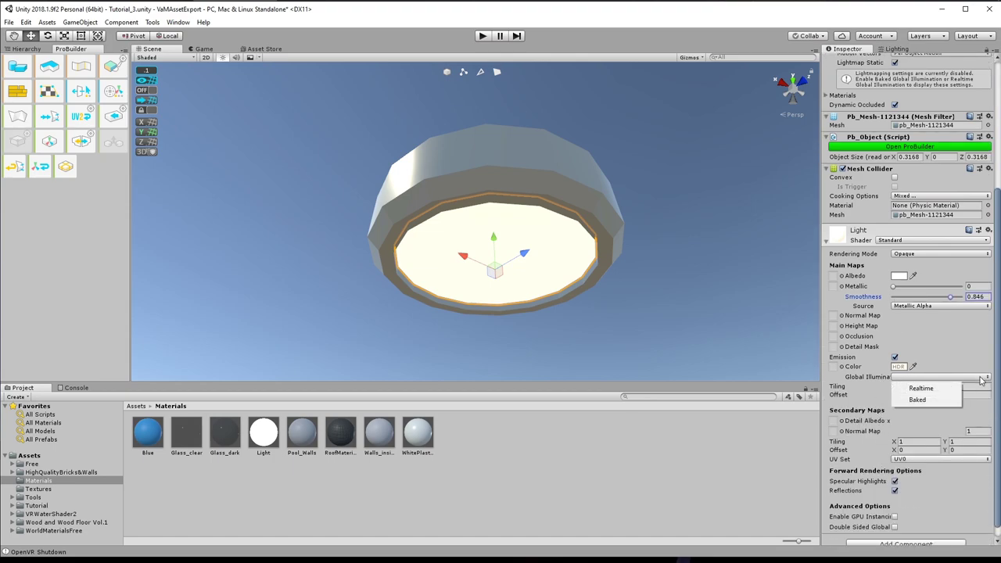
click(930, 400)
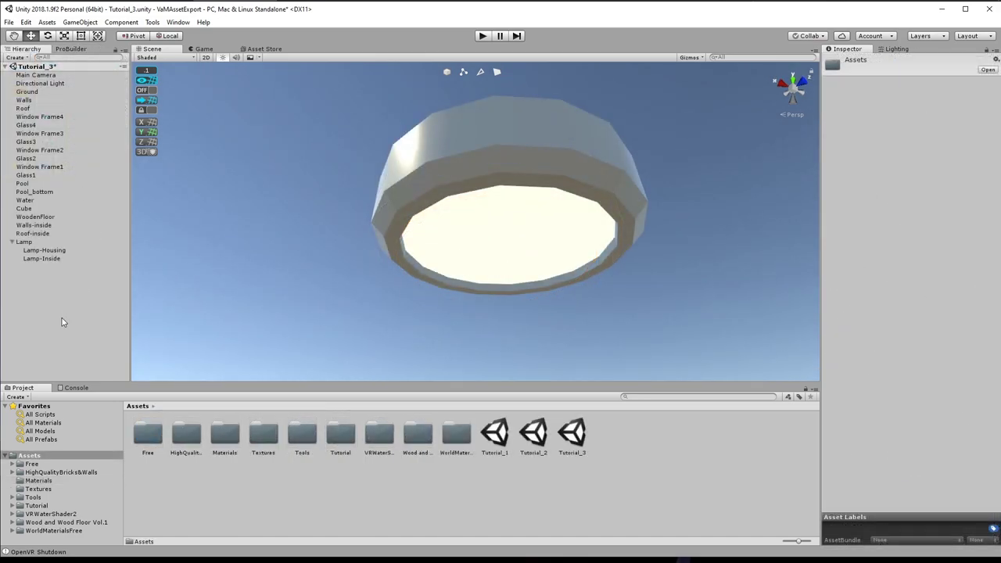
Add a spotlight to the scene and, in front view, center it just below the lamp at about X 5.104, Y 4.085
right_click(71, 319)
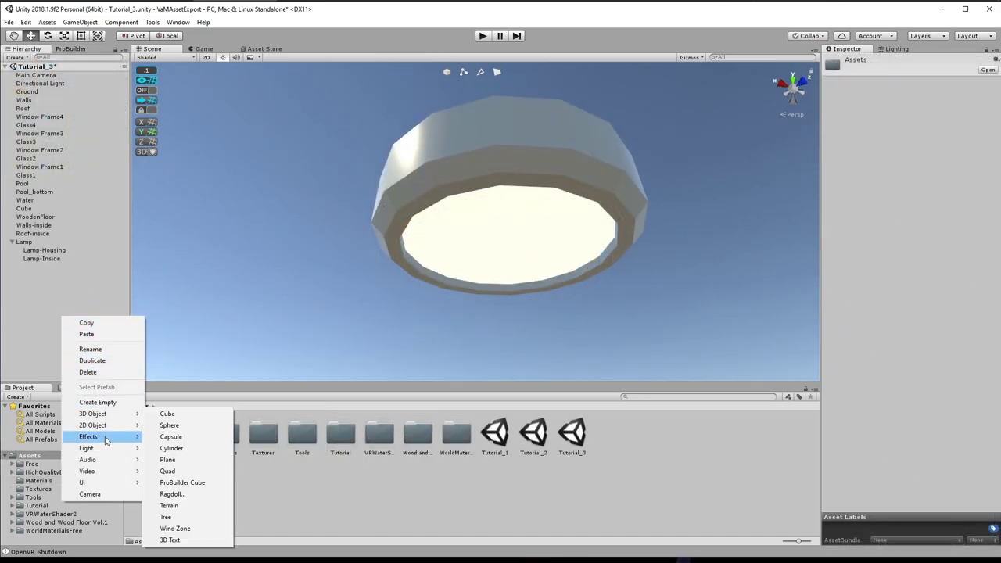
mouse_move(107, 450)
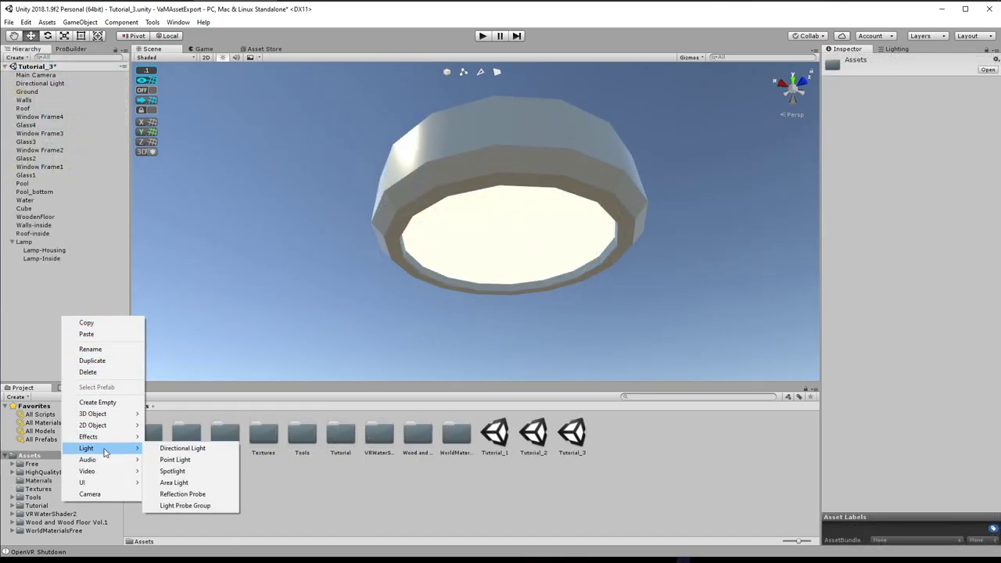
click(179, 472)
click(807, 92)
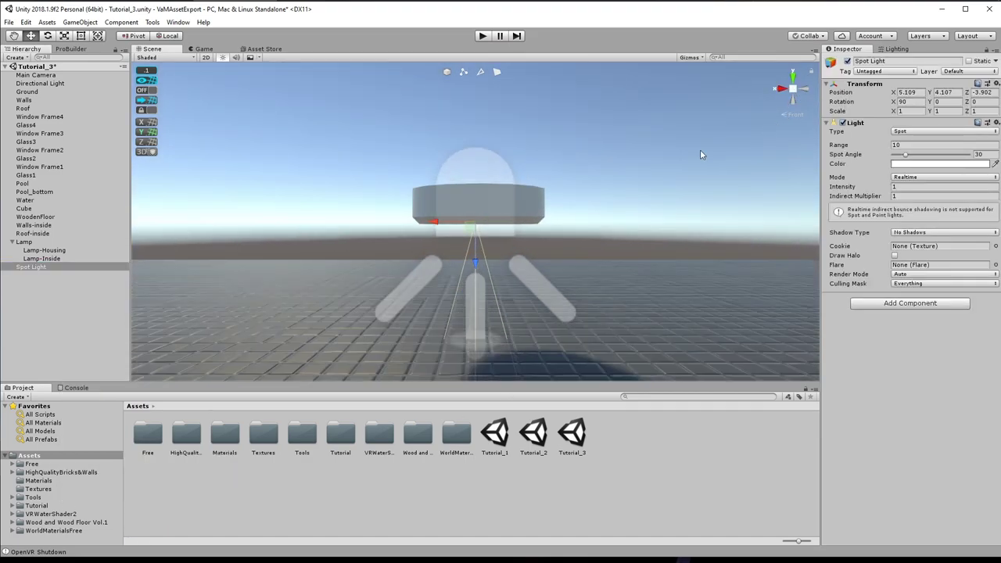
drag(432, 222, 437, 223)
drag(480, 258, 546, 292)
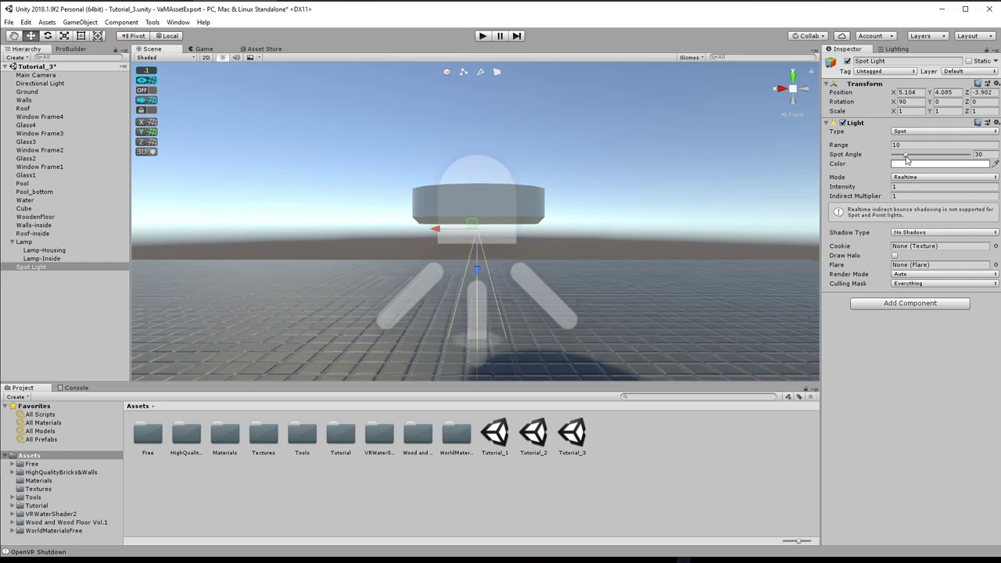
Widen the spotlight's spot angle and parent the spotlight under the Lamp object
drag(906, 156, 926, 156)
click(634, 301)
click(487, 207)
drag(28, 269, 36, 244)
Create a Prefabs folder in Assets and save the Lamp object in it as a prefab, expanding its contents
right_click(169, 491)
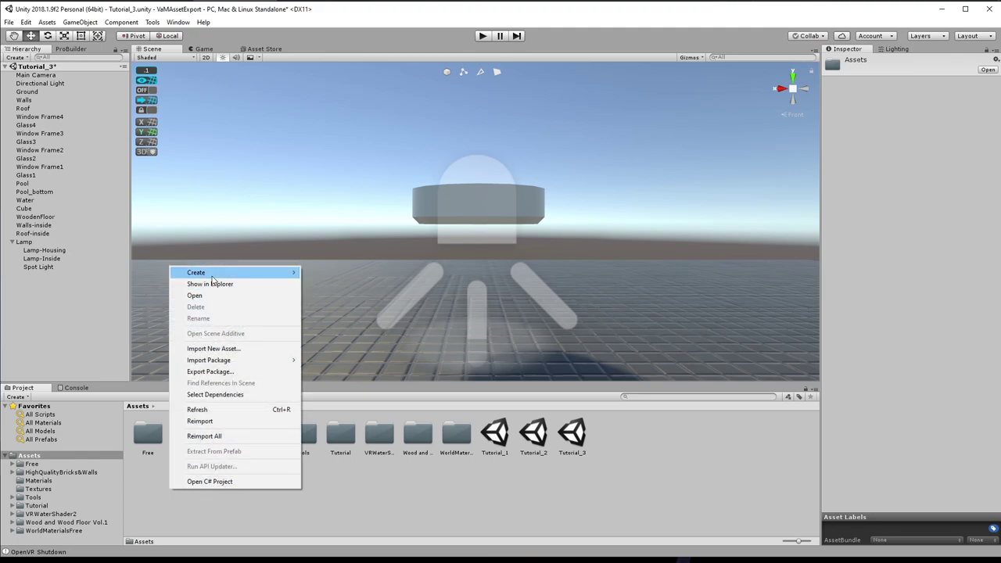
mouse_move(201, 270)
click(329, 210)
text(Prefabs)
key(Return)
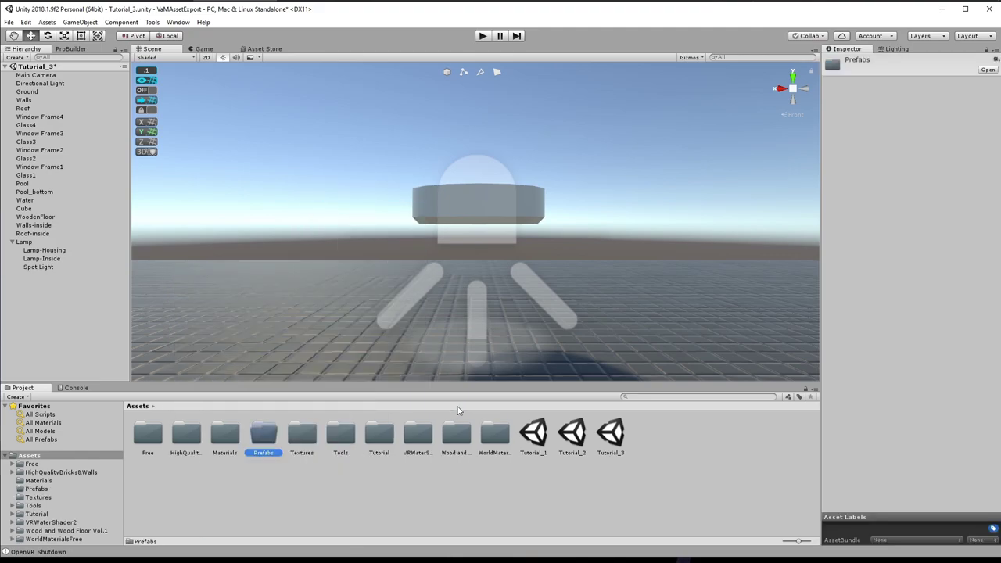
drag(24, 243, 267, 433)
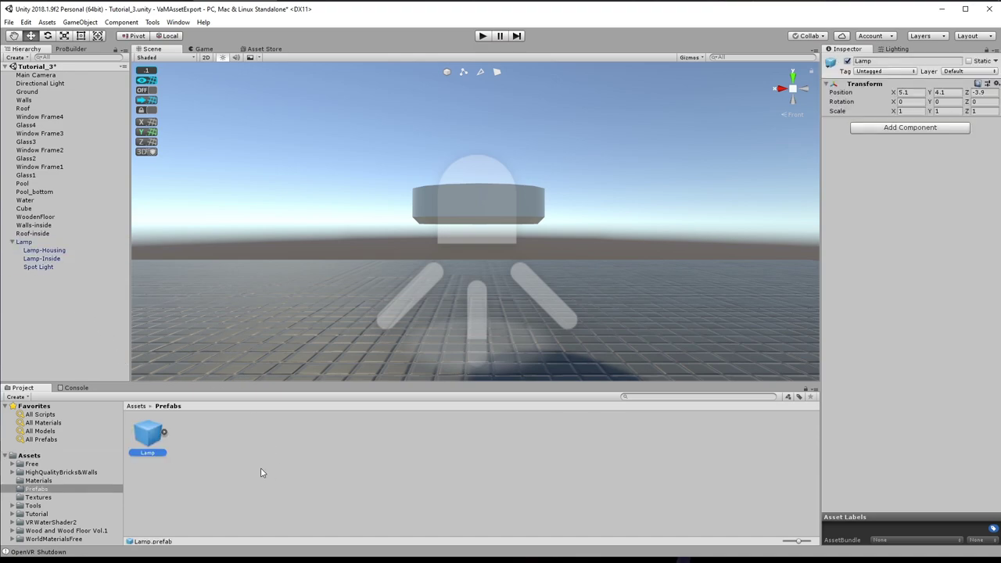
click(165, 433)
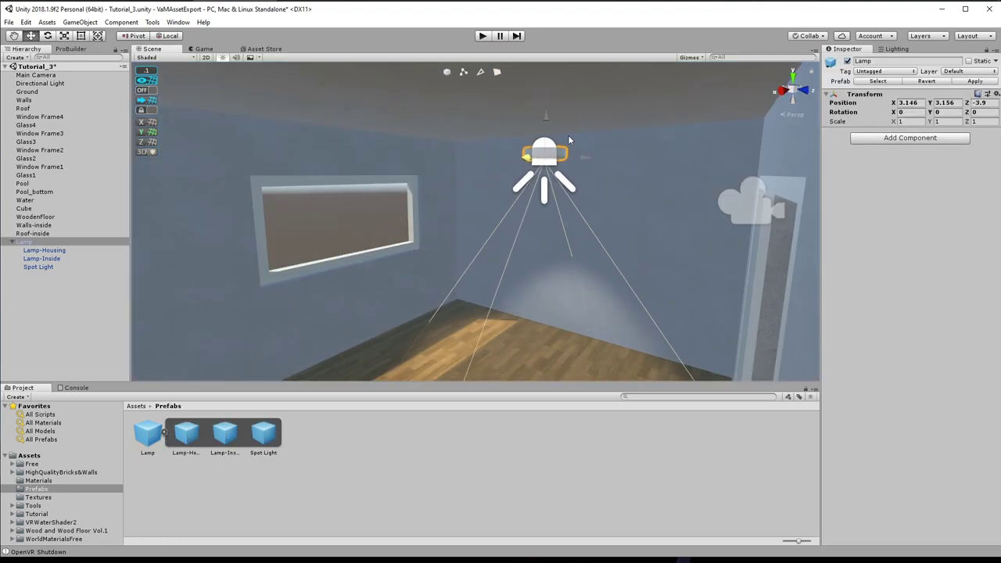
Reposition the lamp inside the room near the ceiling
drag(568, 134, 624, 146)
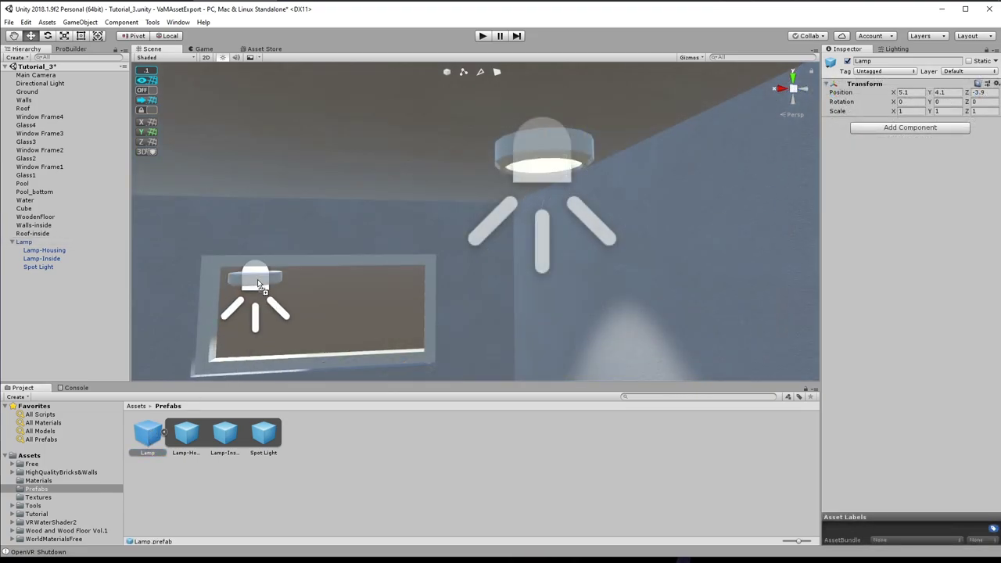
Place a second instance of the Lamp prefab against the ceiling at Y 3.402 and shift it along X towards the room's middle
drag(257, 279, 268, 161)
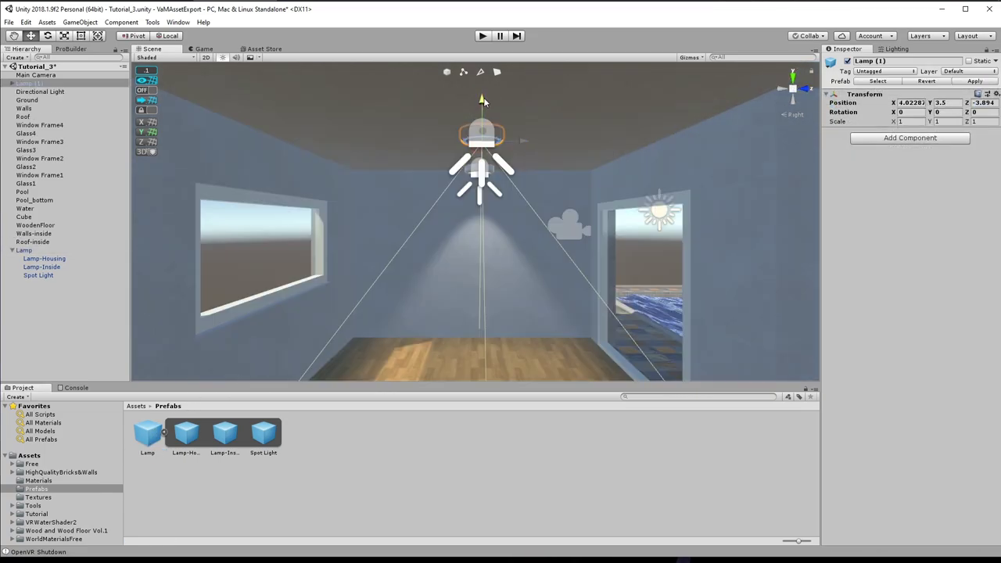
drag(483, 102, 479, 114)
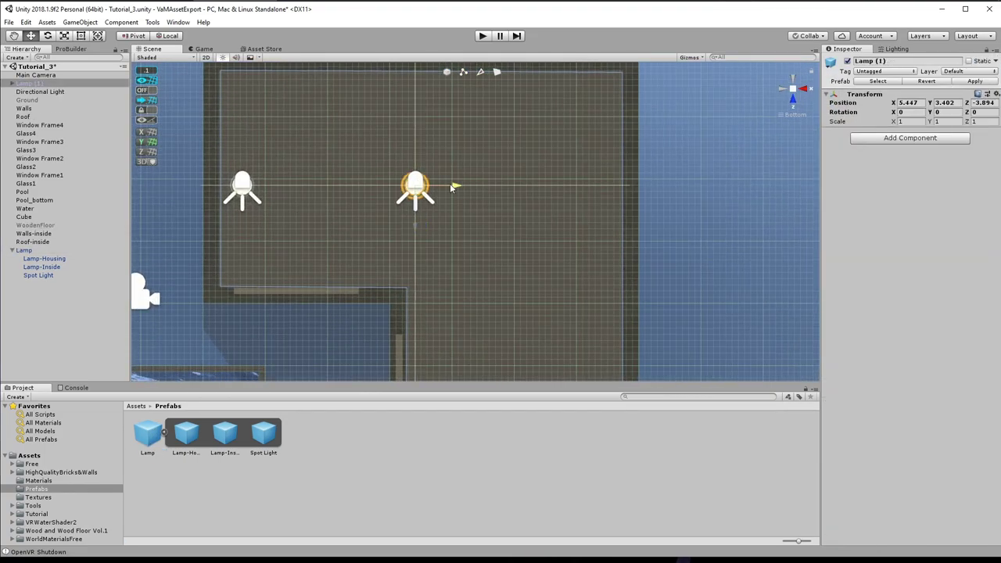
drag(454, 187, 479, 210)
Add two more lamps by duplication, one at X 8, Z -4 and the other moved along Z into the adjoining wing
click(242, 227)
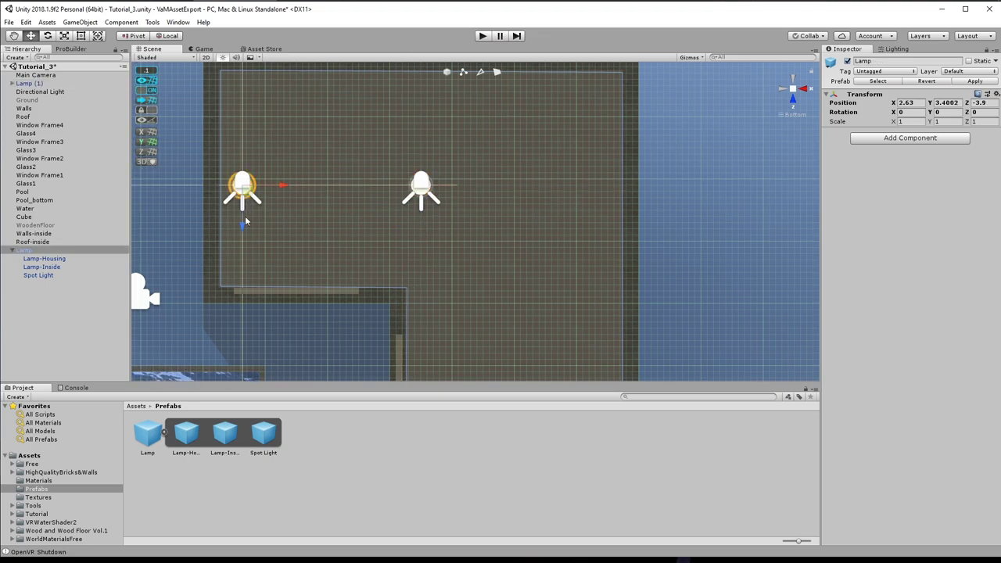
key(ctrl+d)
drag(243, 188, 418, 215)
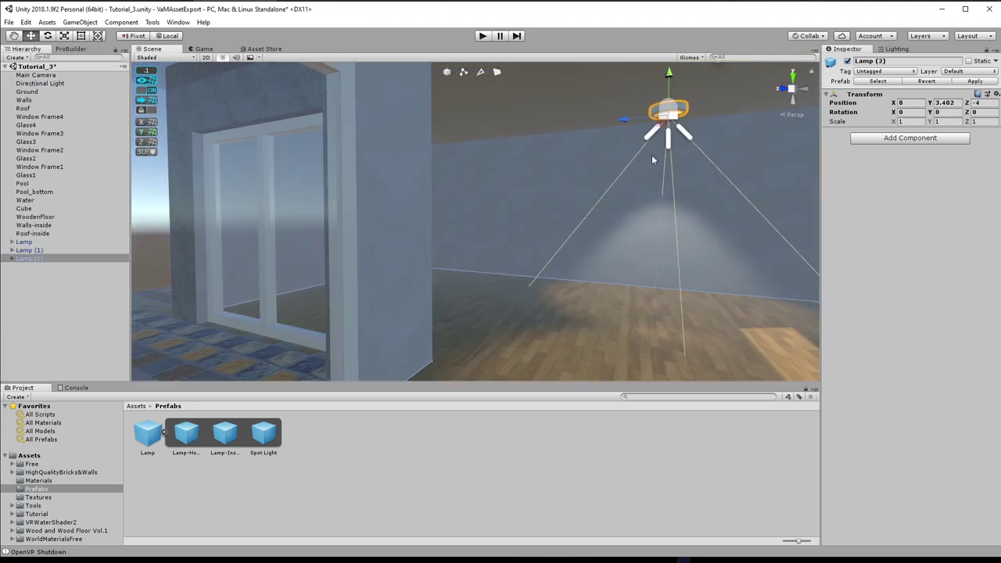
key(ctrl+d)
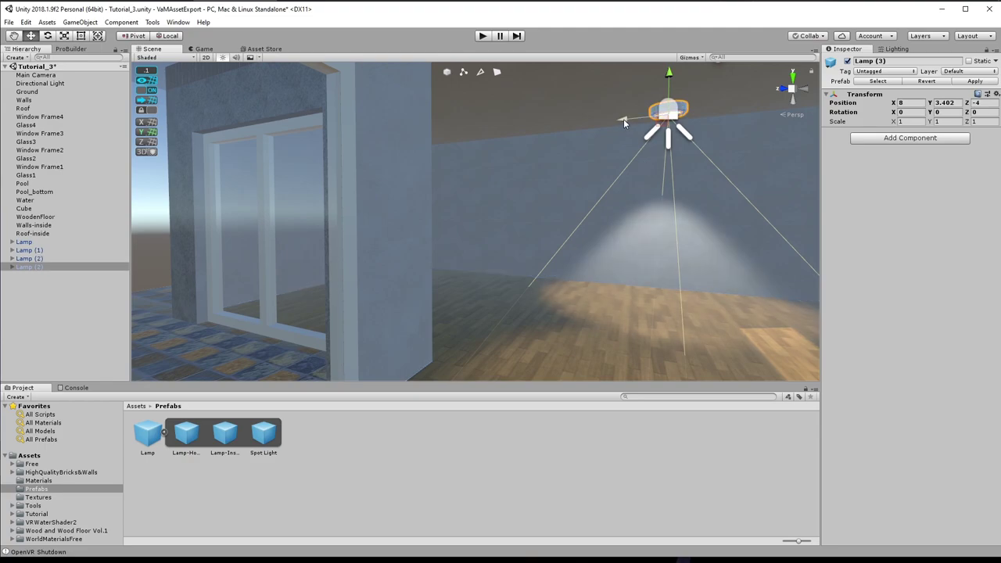
drag(624, 120, 407, 142)
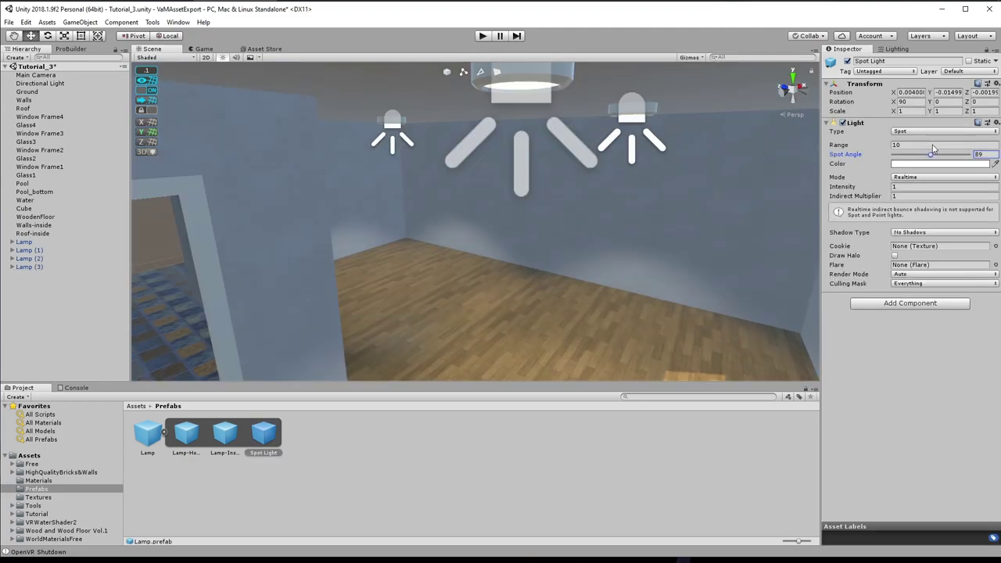
Widen the prefab Spot Light's spot angle to 114 and set the spotlight color of Lamp (3) to red
drag(933, 147, 943, 150)
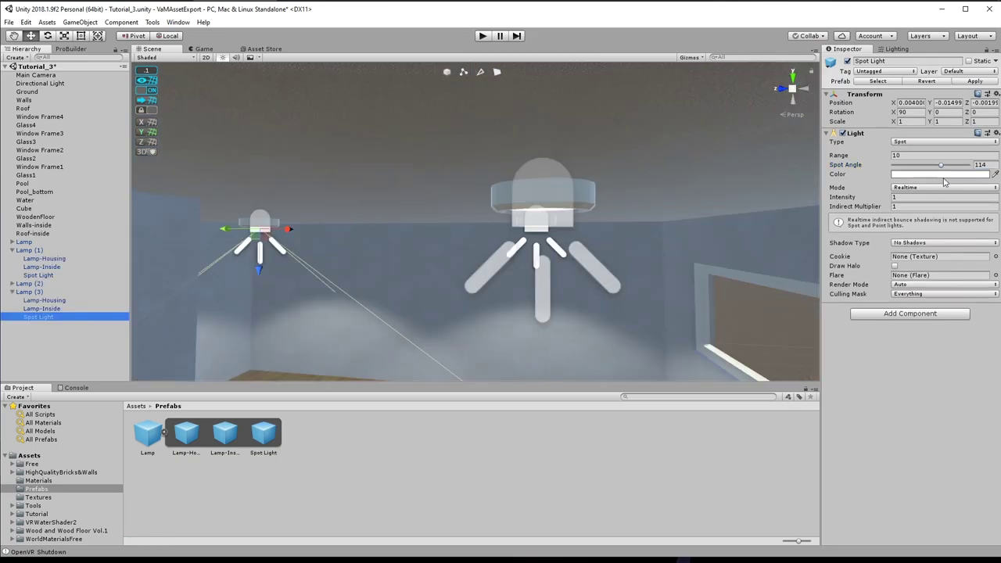
click(944, 175)
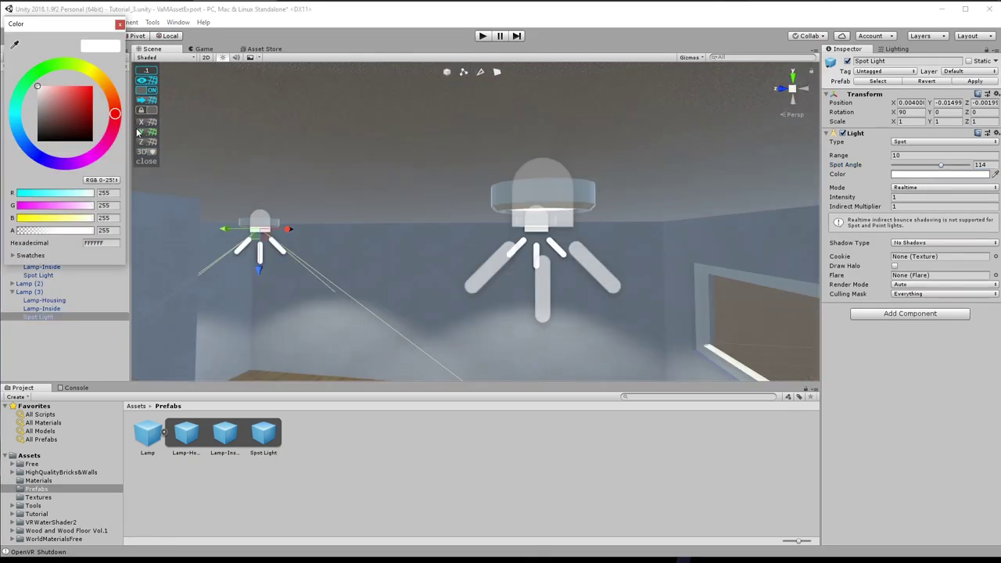
click(65, 103)
drag(66, 104, 105, 88)
click(576, 268)
middle_drag(579, 270, 623, 244)
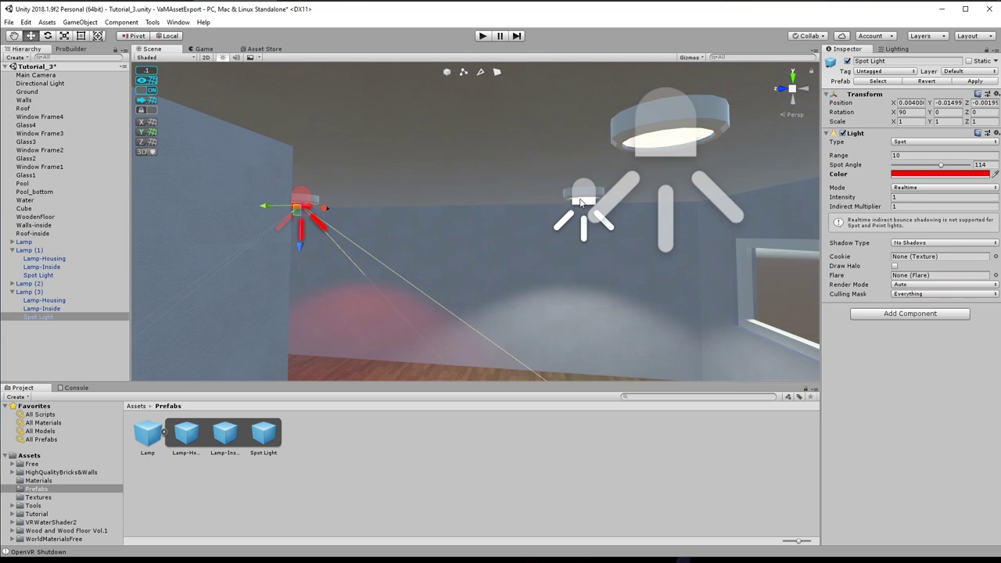
Set the color of the spotlight inside Lamp (2) to a blue-violet tone
click(583, 202)
click(13, 283)
click(64, 309)
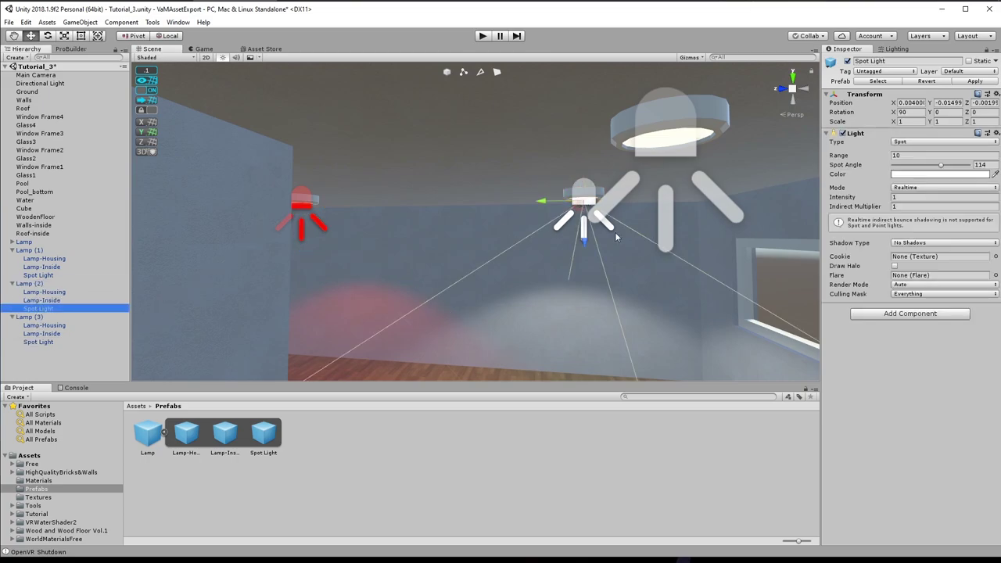
click(929, 175)
click(38, 156)
drag(61, 89, 64, 85)
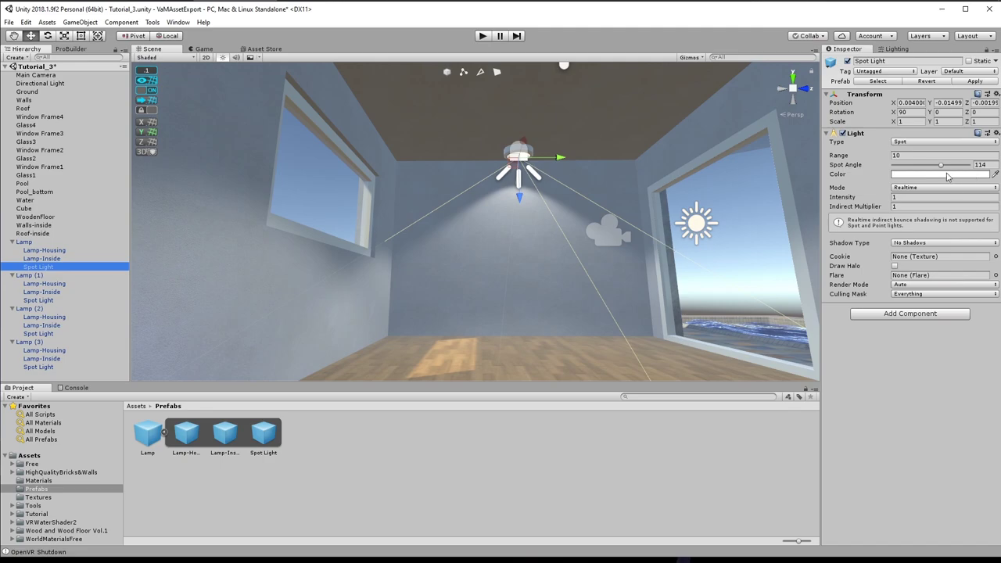
Set the color of the first Lamp's spotlight to light green, hex 4AFF6F
click(948, 174)
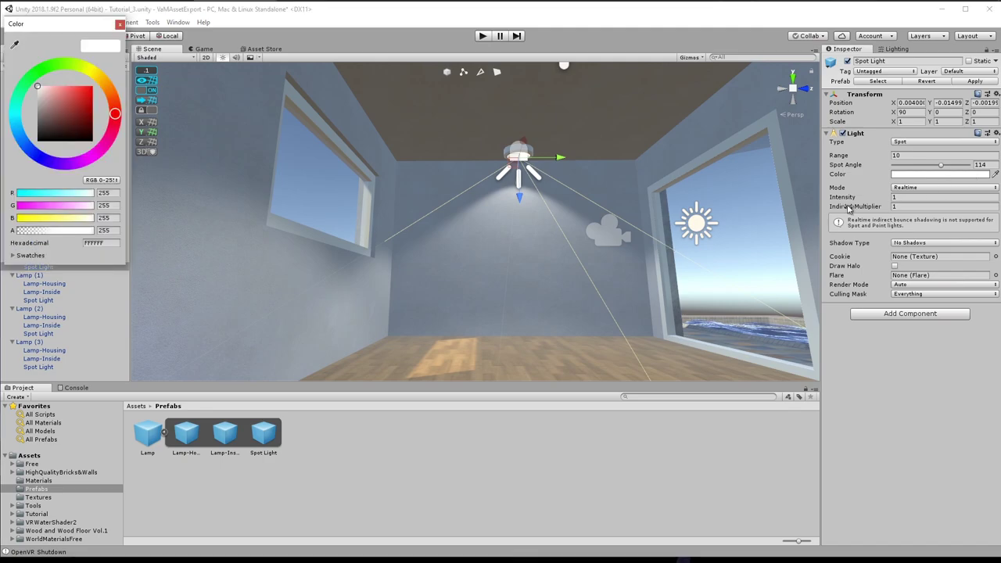
drag(29, 115, 30, 76)
click(93, 88)
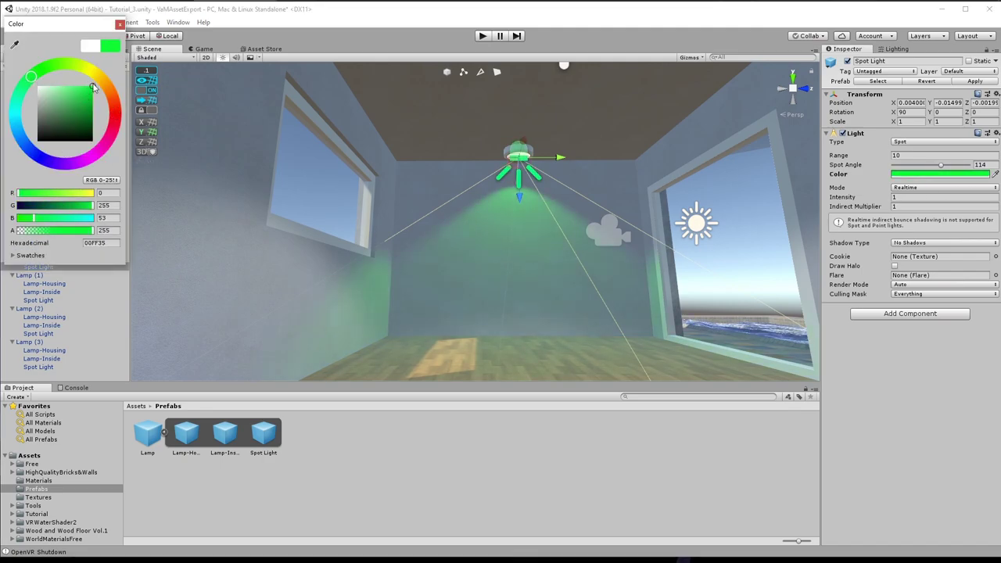
mouse_move(93, 85)
mouse_down()
mouse_move(63, 83)
mouse_move(76, 85)
mouse_up()
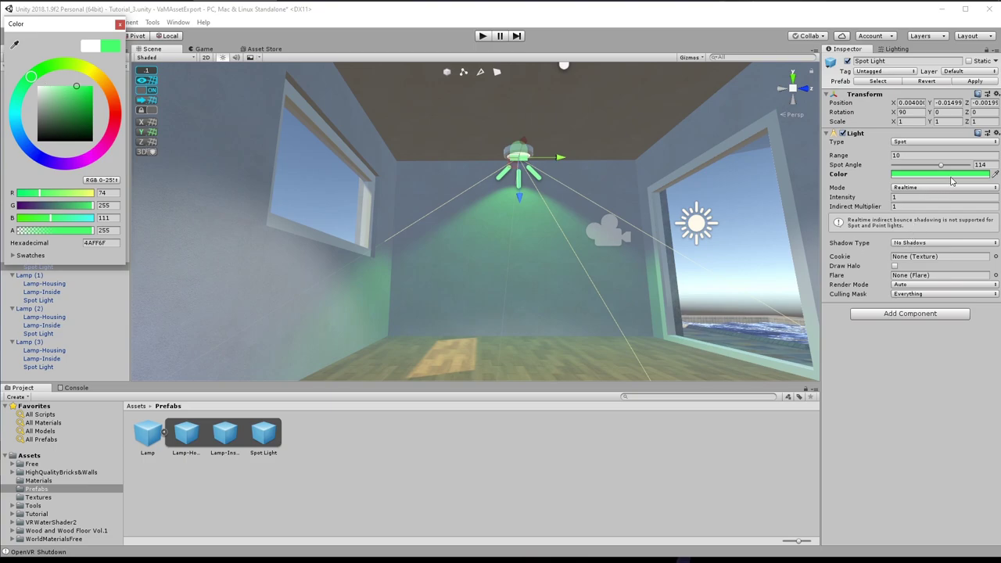
right_click(726, 241)
scroll(690, 288, down, 3)
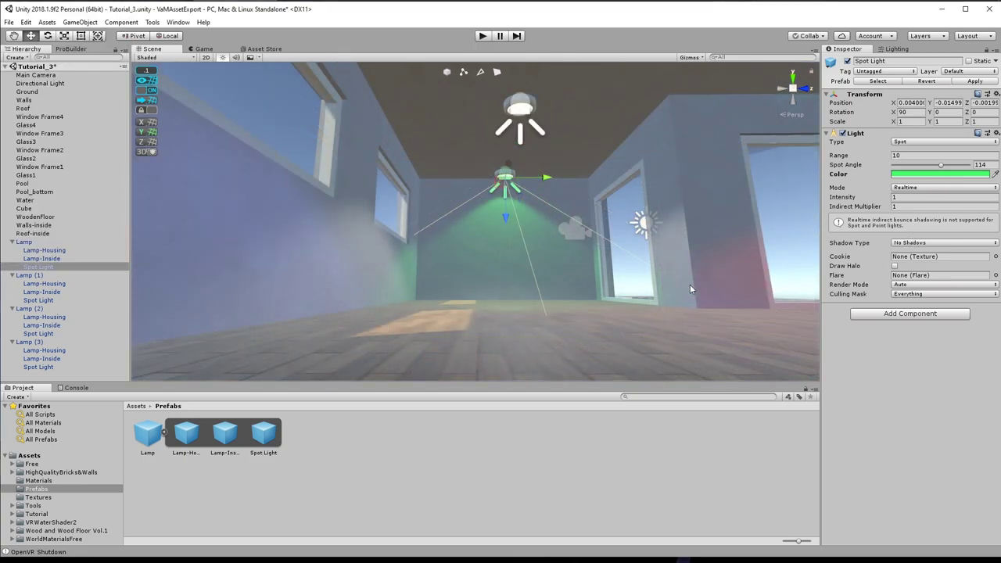
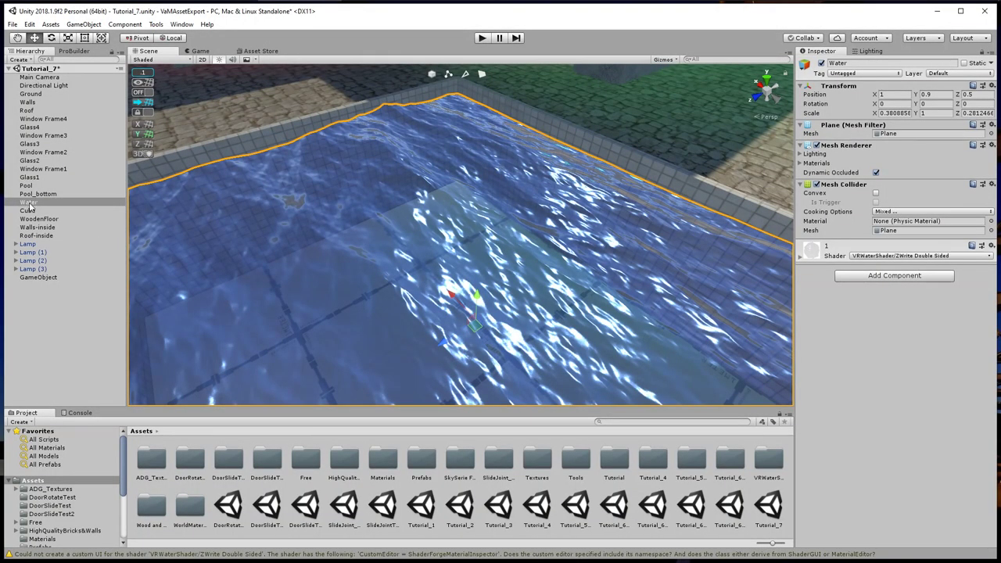
Deactivate the Water object and select the Pool walls to check their material
click(29, 203)
click(820, 63)
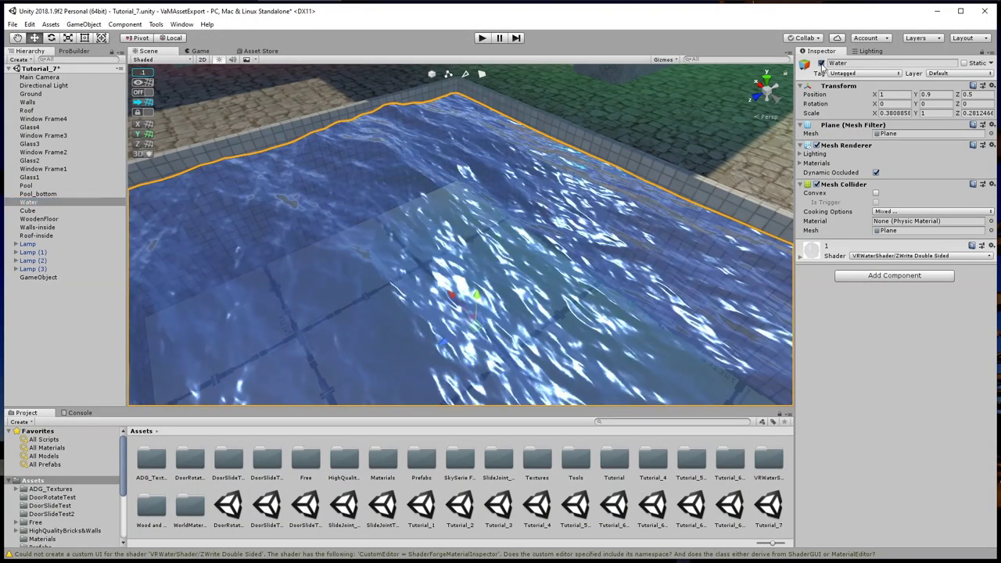
click(370, 294)
click(342, 208)
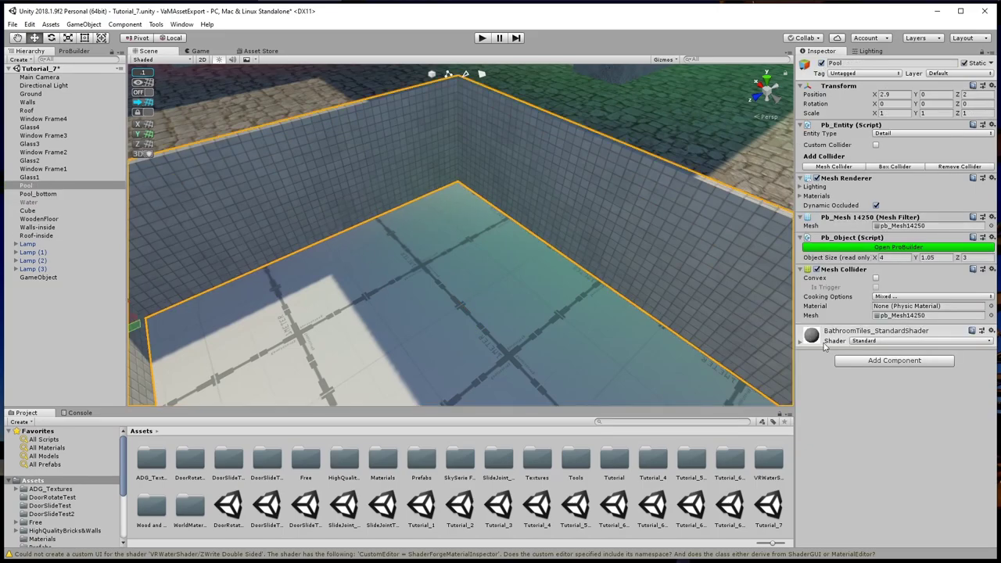
Apply the BathroomTiles_StandardShader material from the project's materials to the pool bottom
click(52, 450)
click(233, 512)
drag(224, 509, 453, 350)
scroll(508, 356, down, 2)
right_drag(521, 354, 529, 300)
alt+drag(530, 301, 599, 356)
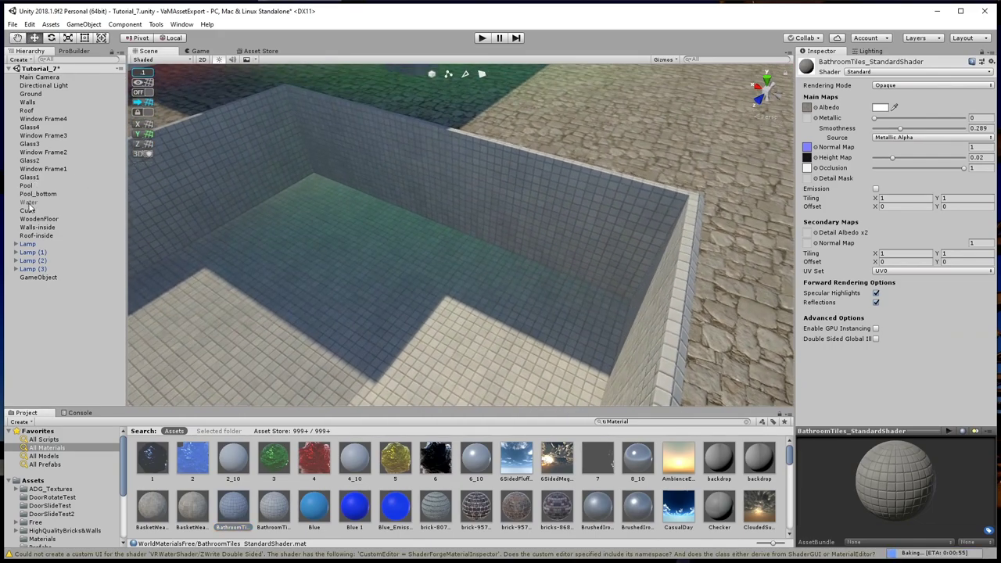
Reactivate the Water object in the pool
click(29, 203)
click(821, 63)
middle_drag(329, 213, 480, 279)
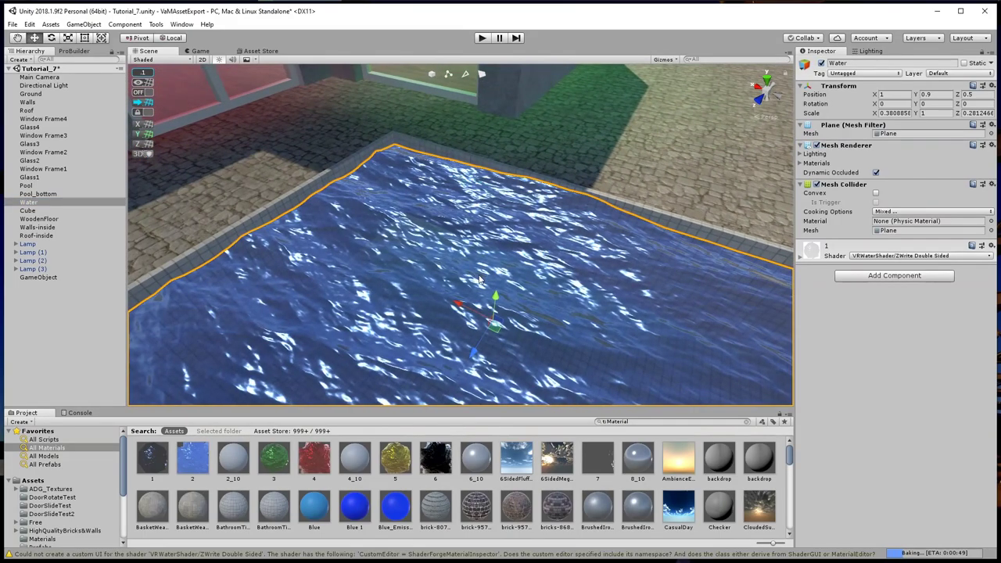
alt+drag(480, 280, 314, 243)
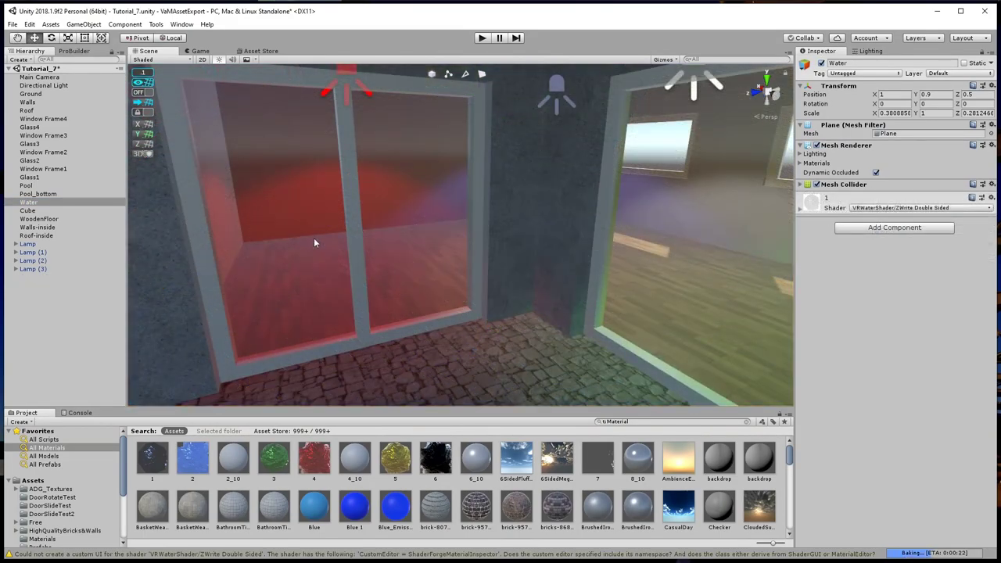
Narrow the Glass1 pane to a Z size of 0.8 with grid snapping by moving its side vertices to the window's center post
click(313, 242)
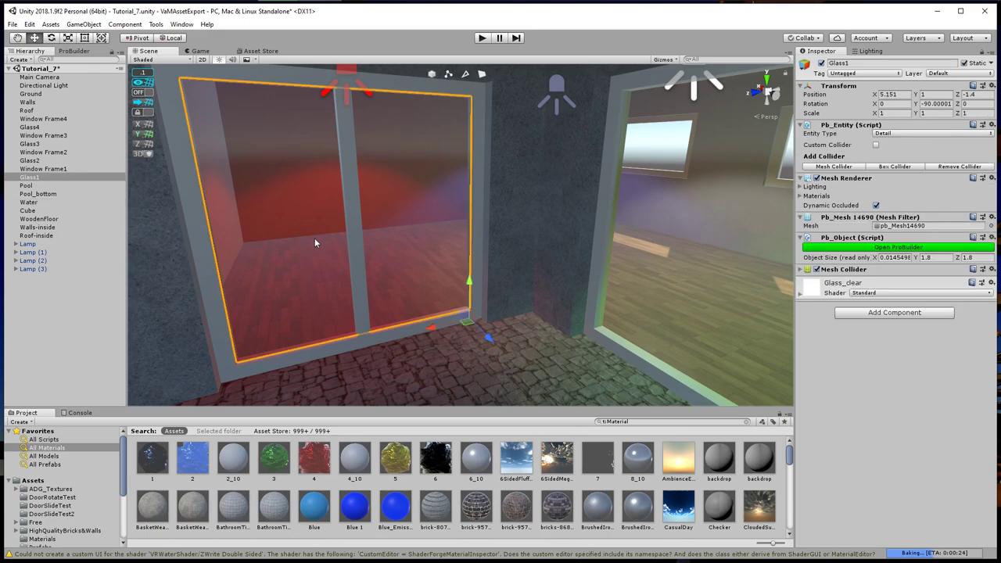
alt+drag(315, 240, 395, 299)
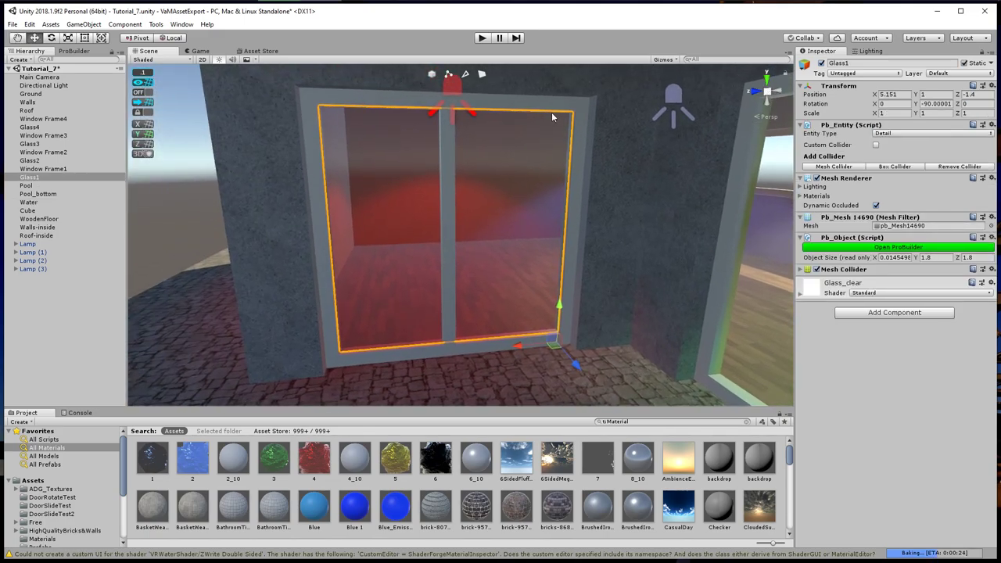
click(449, 75)
drag(511, 95, 608, 354)
drag(528, 233, 472, 233)
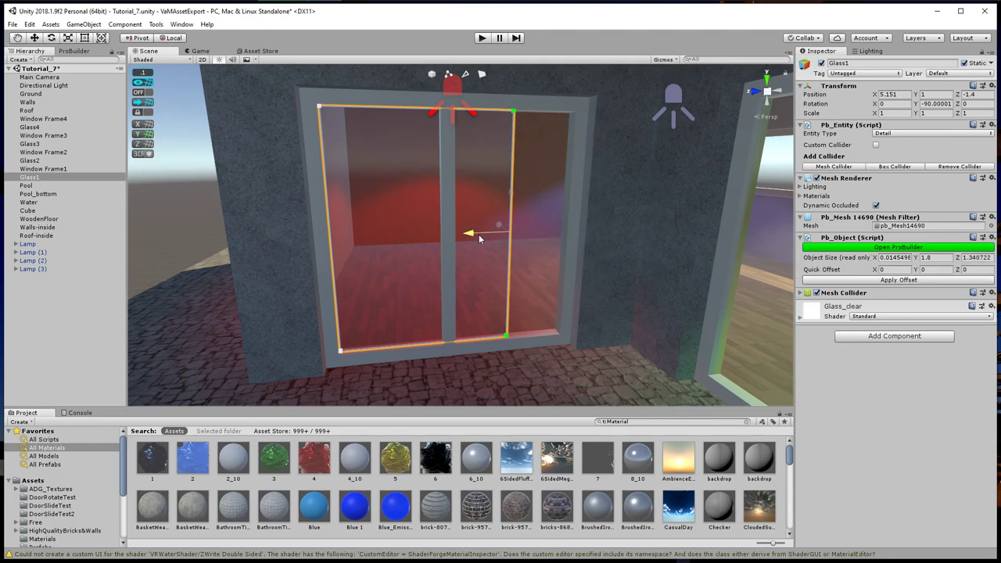
click(148, 92)
drag(468, 235, 407, 241)
right_drag(516, 274, 471, 262)
Parent each glass pane under its matching window frame
click(28, 177)
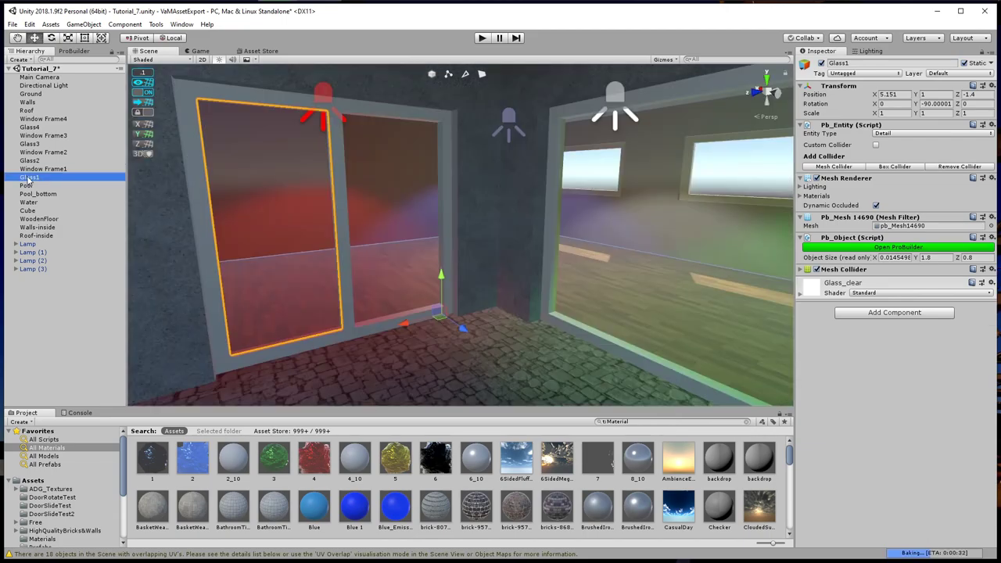
drag(28, 179, 43, 135)
drag(32, 127, 39, 119)
Duplicate Window Frame2 together with its glass and pull the copy out of the wall to Z -1.2
click(35, 152)
scroll(669, 390, down, 5)
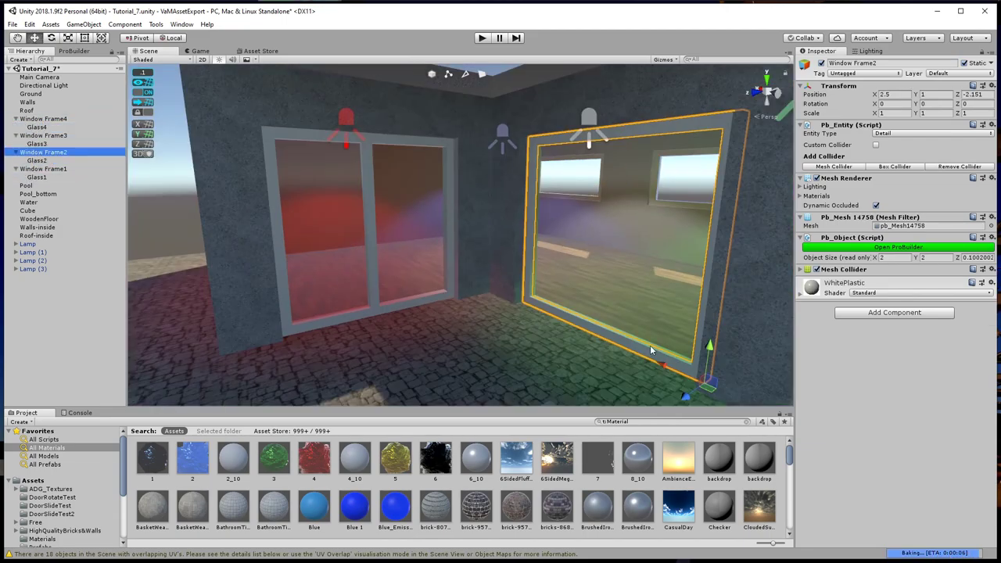
key(ctrl+d)
drag(660, 382, 592, 422)
scroll(627, 369, down, 3)
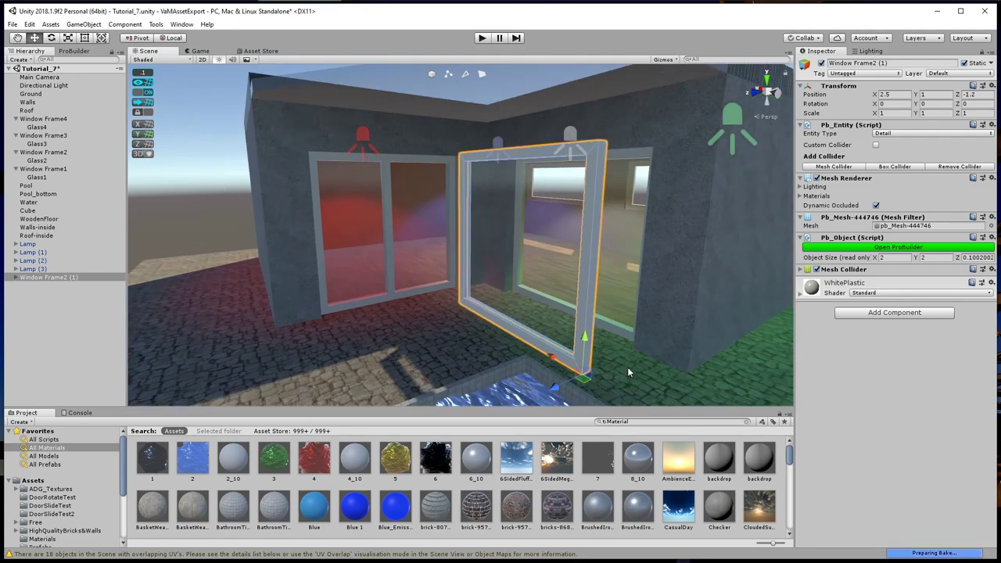
click(418, 284)
click(565, 354)
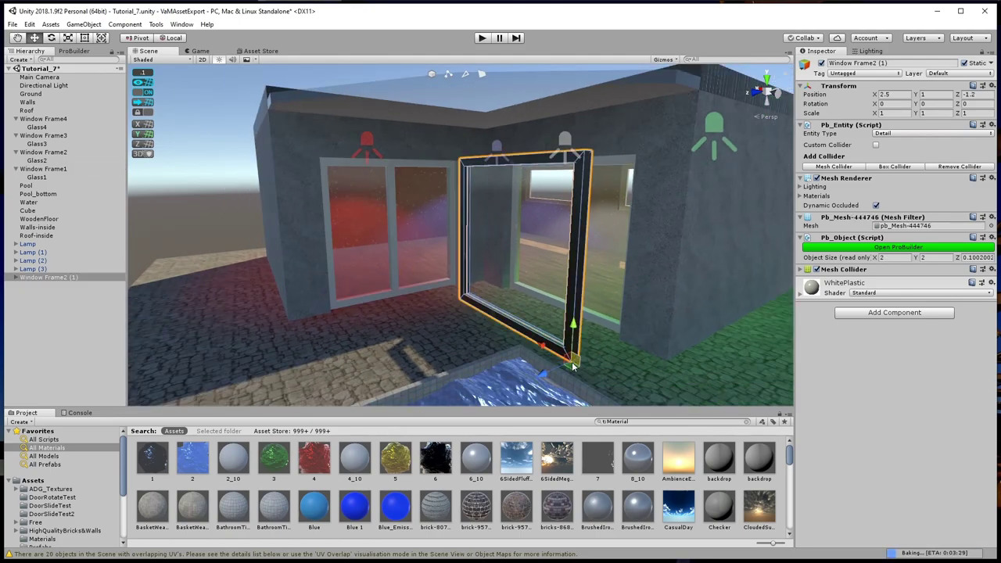
Rotate the duplicated frame to -90° about Y and align it with the red-lit window opening at X 5, Z -1.4
key(e)
drag(582, 388, 494, 244)
key(w)
scroll(507, 211, up, 8)
drag(486, 338, 606, 354)
right_drag(632, 366, 574, 375)
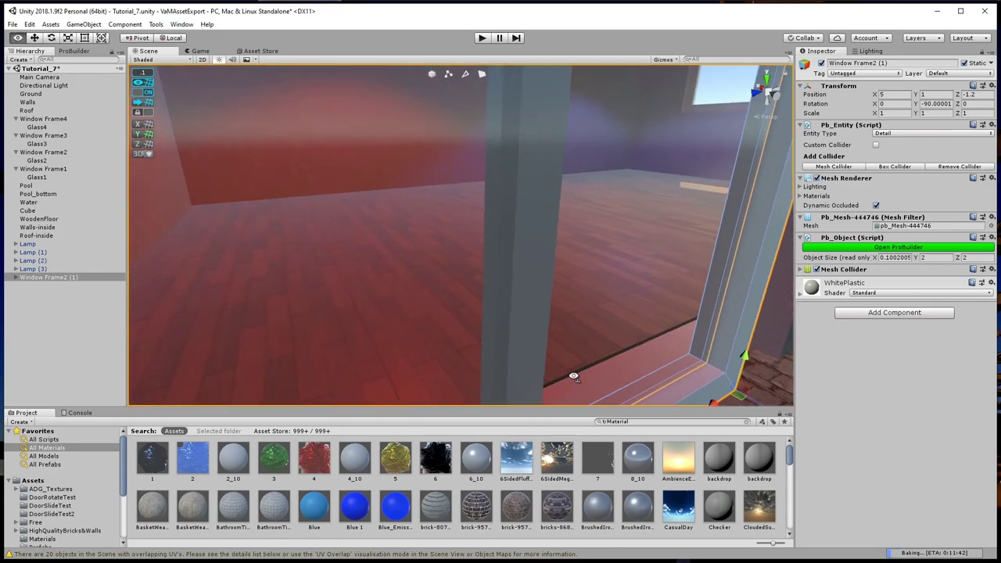
middle_drag(594, 330, 356, 308)
drag(260, 317, 307, 310)
middle_drag(460, 358, 431, 397)
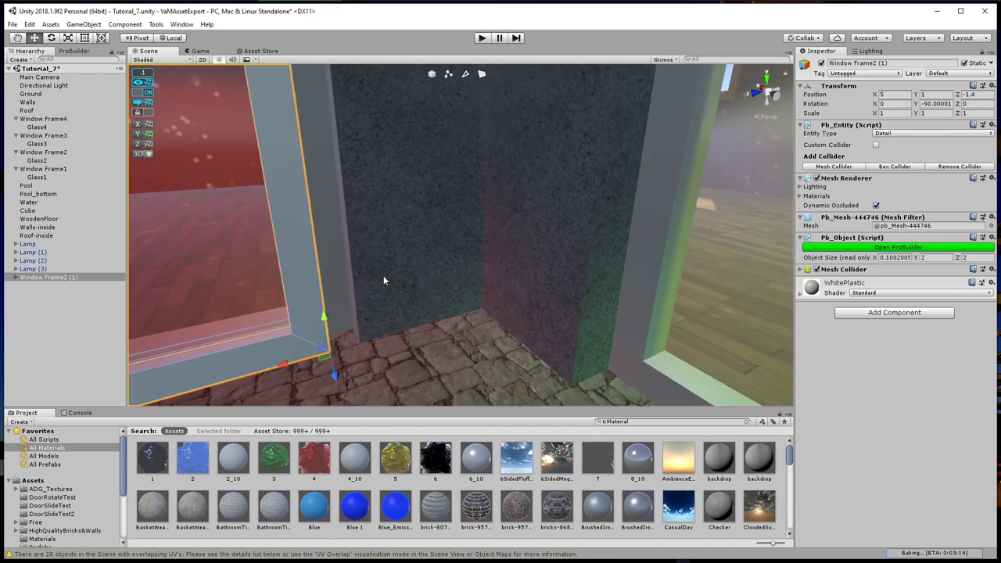
Narrow the duplicated frame to a Z size of 1 by moving the vertices of one side inward
key(f)
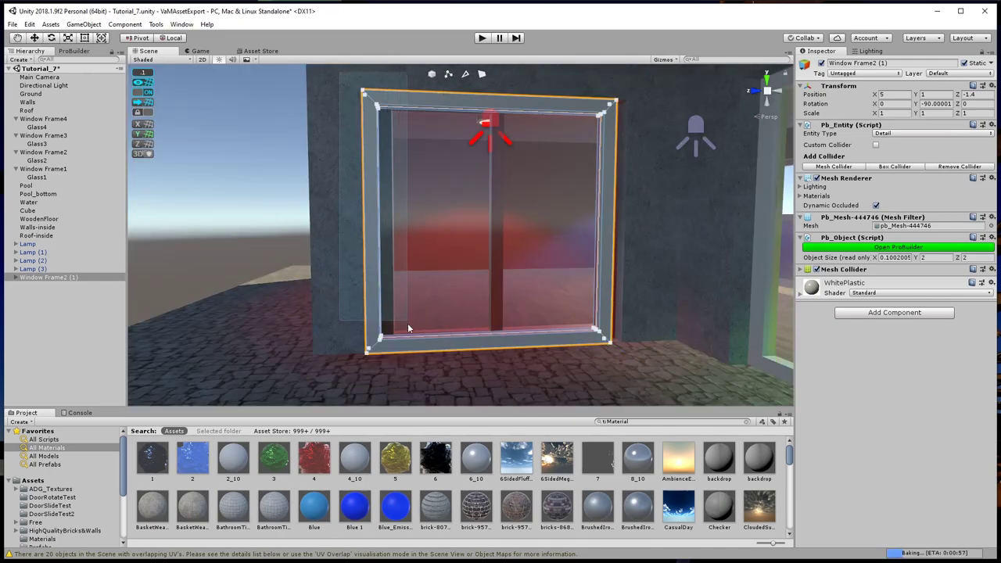
click(345, 231)
drag(328, 225, 440, 223)
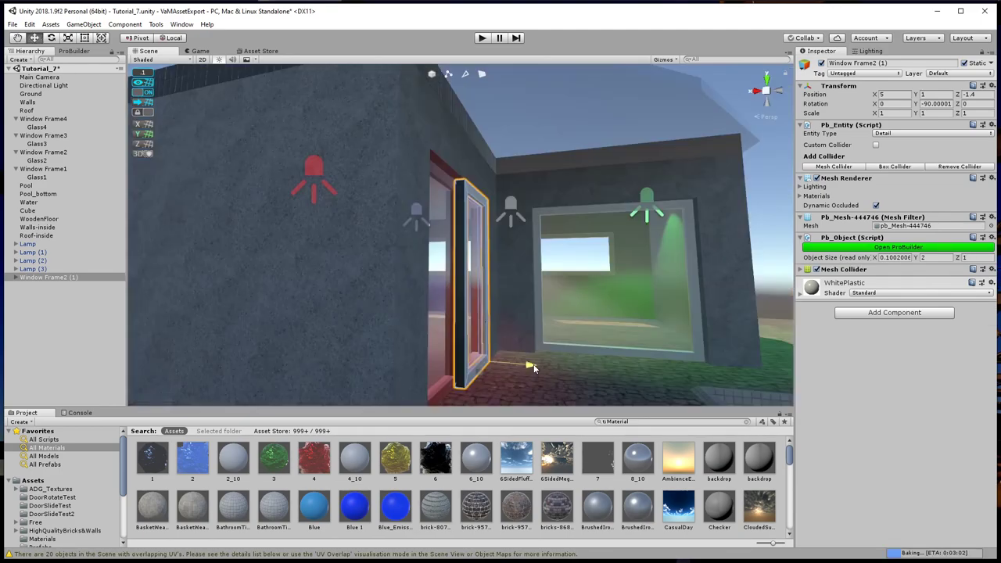
Move the duplicated frame out to X 3.9 and thin its depth to about 0.08 by shifting one face's vertices
drag(532, 368, 616, 362)
scroll(687, 313, up, 5)
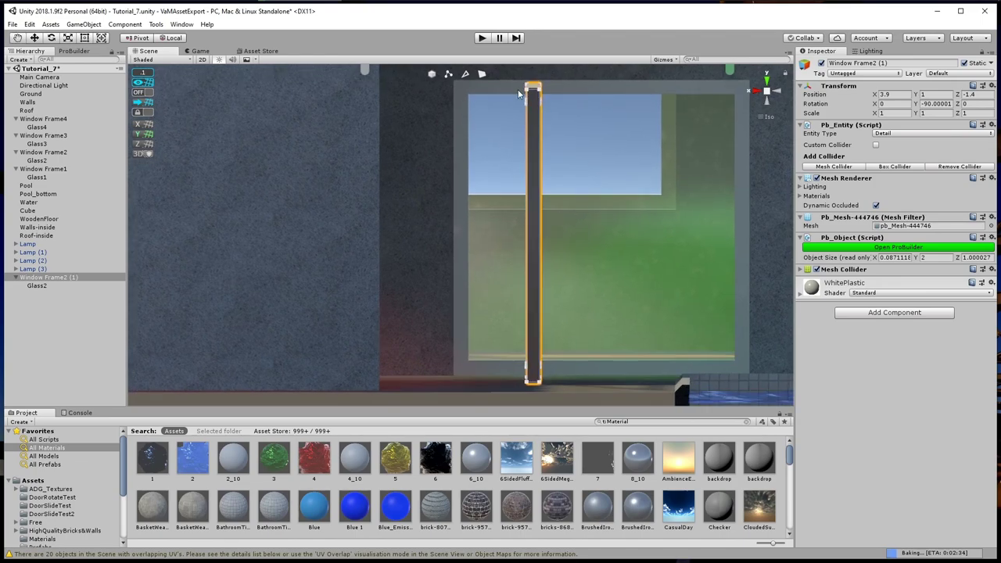
drag(511, 73, 531, 391)
right_drag(482, 251, 494, 267)
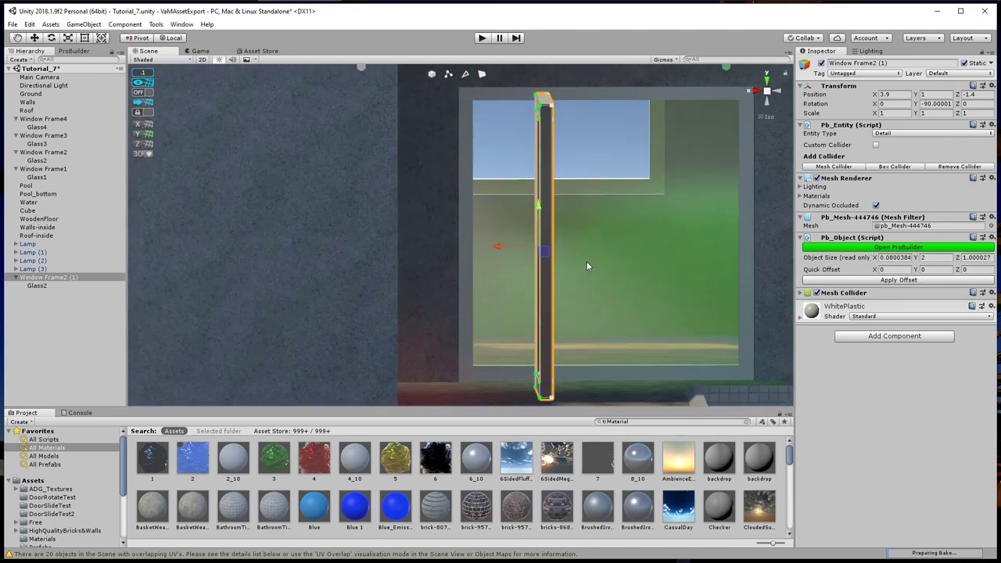
key(g)
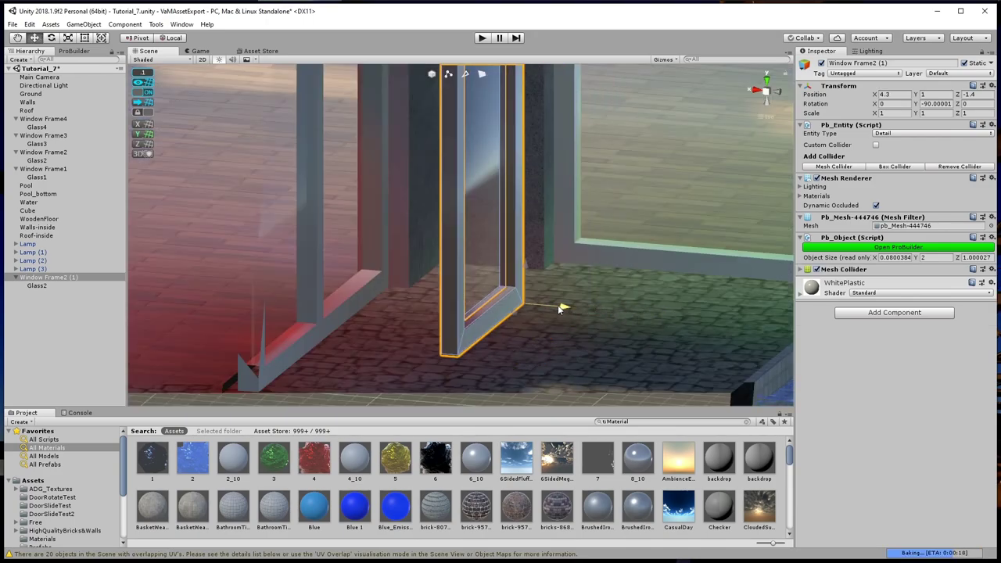
Place the door frame at X 5 and trim its height to about 1.96 by shifting its bottom and top vertices inward
middle_drag(558, 306, 465, 295)
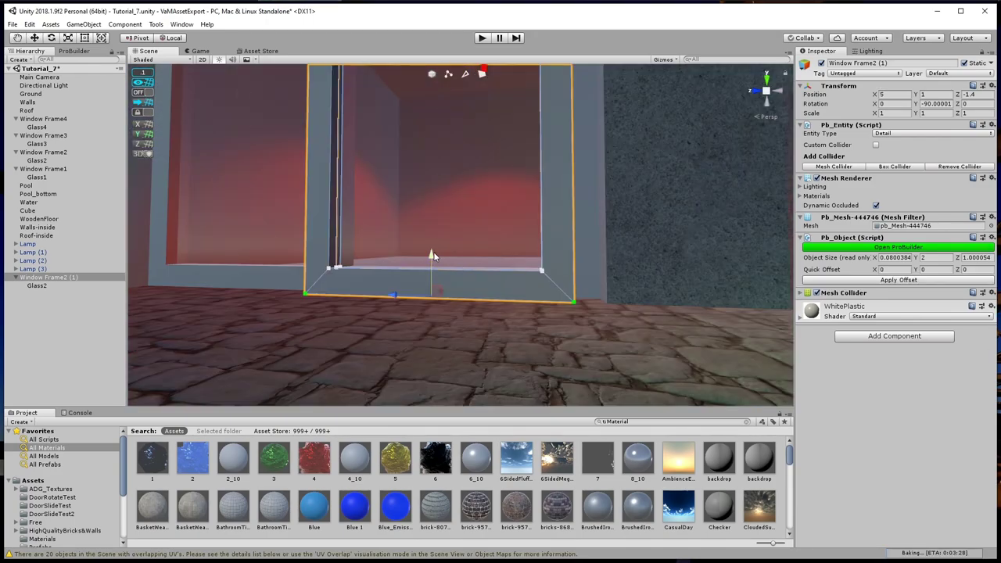
drag(430, 255, 431, 248)
middle_drag(475, 304, 585, 352)
alt+drag(584, 352, 596, 266)
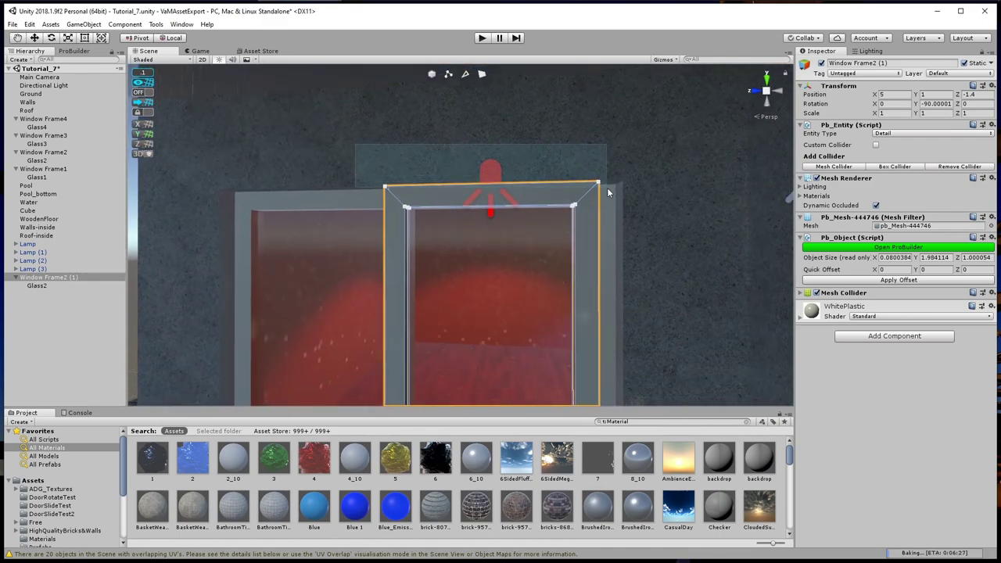
drag(487, 145, 489, 152)
alt+drag(574, 230, 660, 307)
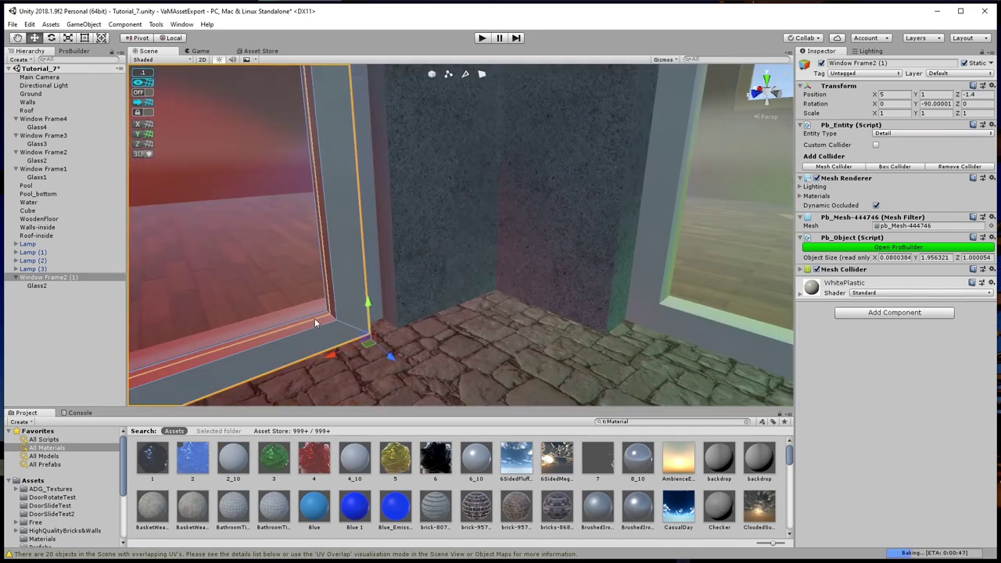
click(263, 280)
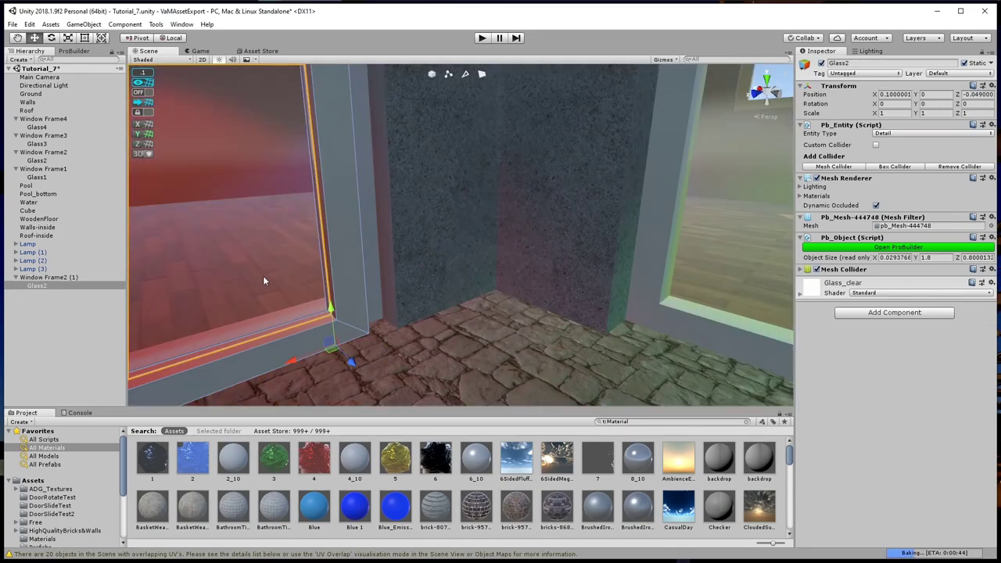
click(353, 317)
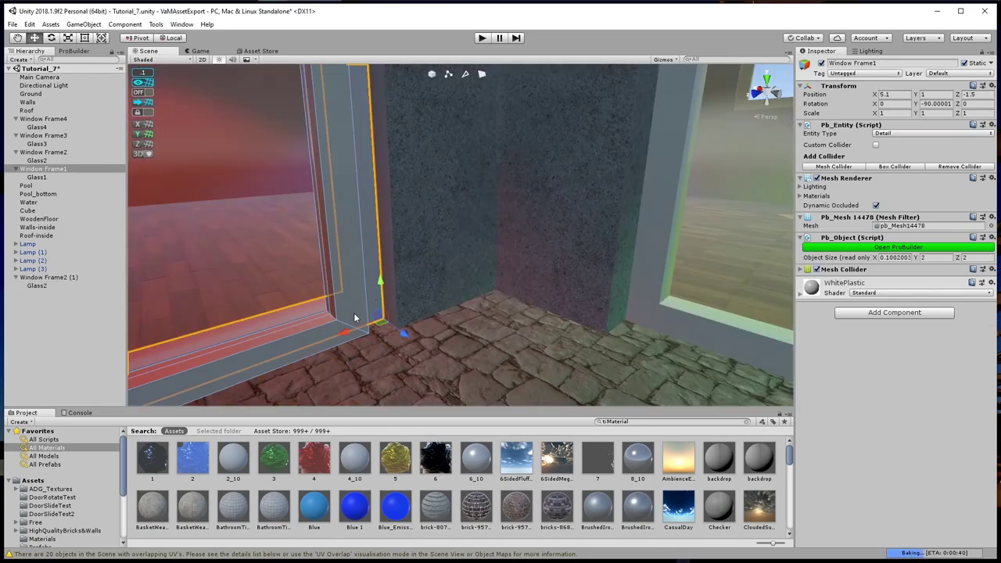
click(316, 346)
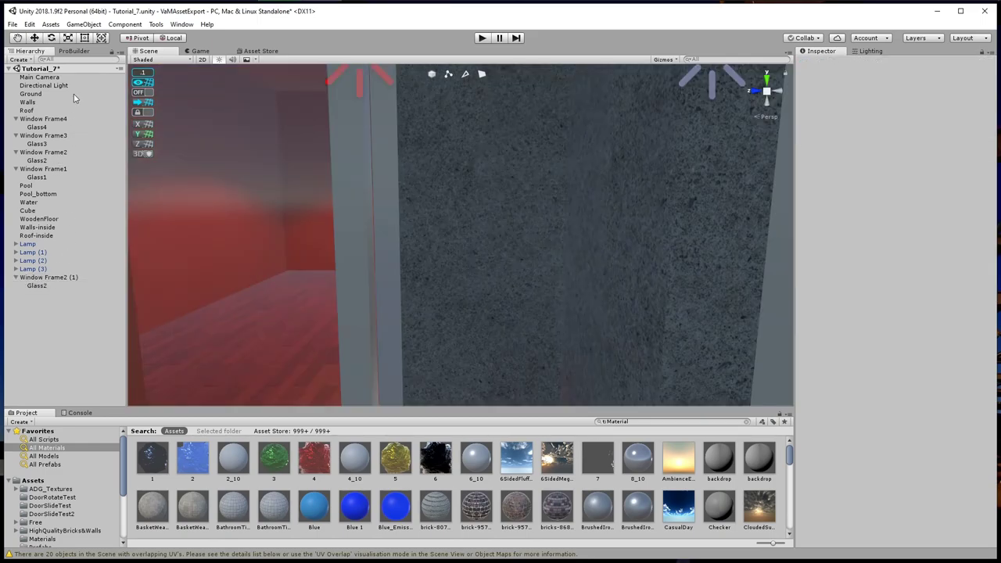
Draw an inverted-U Poly Shape 0.4 wide and 0.3 high on the concrete wall and extrude it 0.1
click(75, 51)
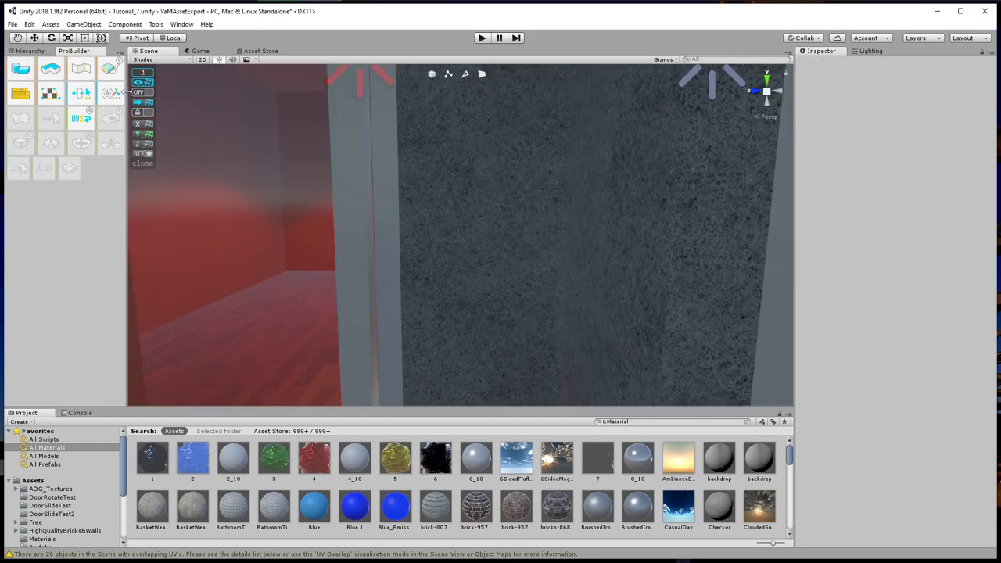
click(51, 69)
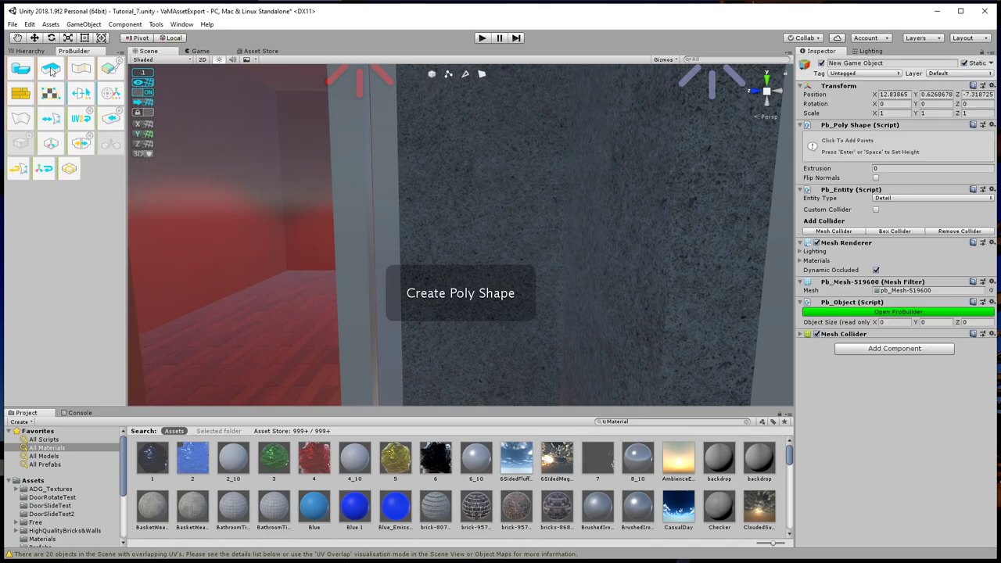
click(409, 344)
click(532, 260)
click(528, 354)
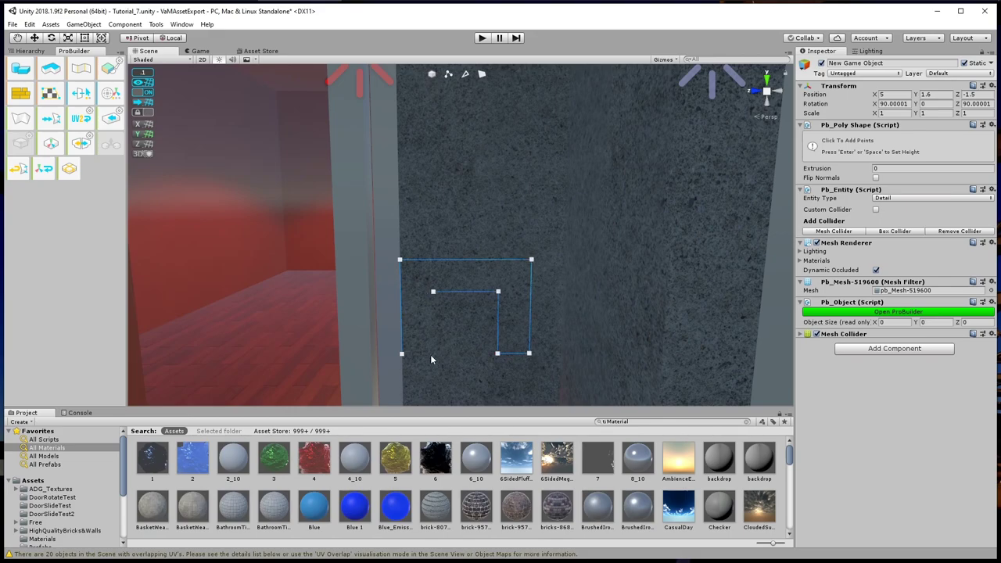
click(402, 356)
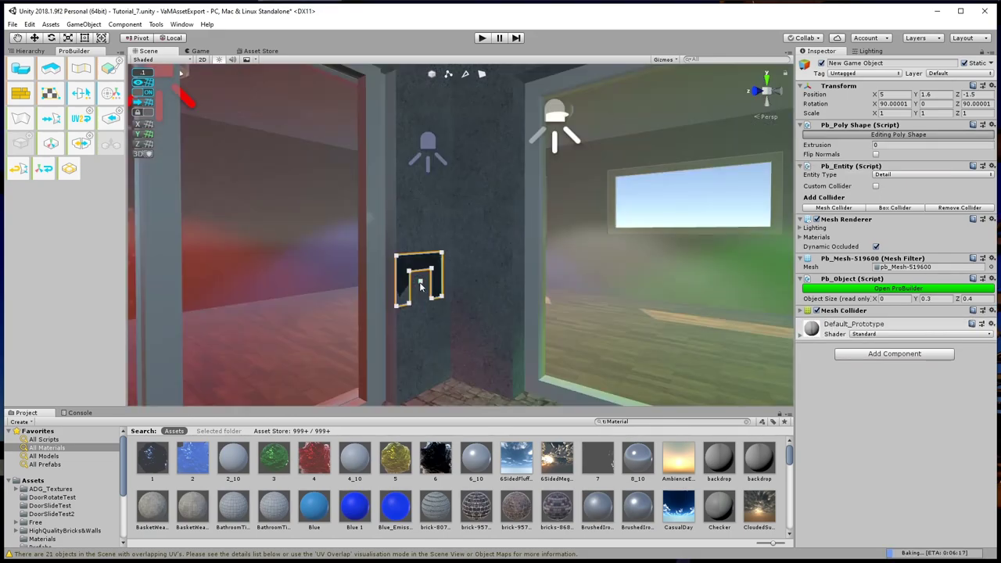
drag(420, 284, 435, 290)
Move the U shape as a whole object out from the wall to X 4.6
click(432, 73)
drag(418, 325, 462, 325)
click(407, 350)
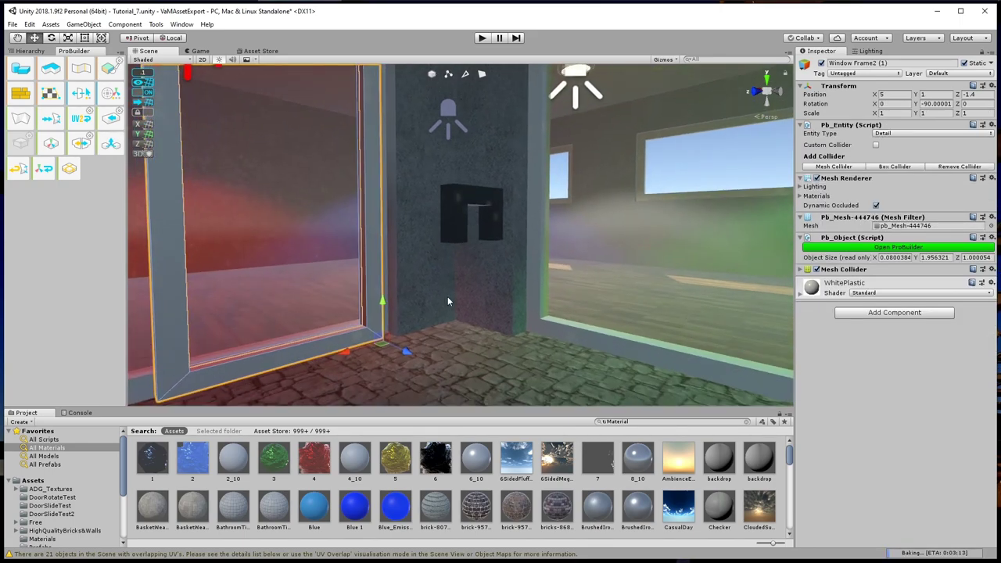
click(474, 234)
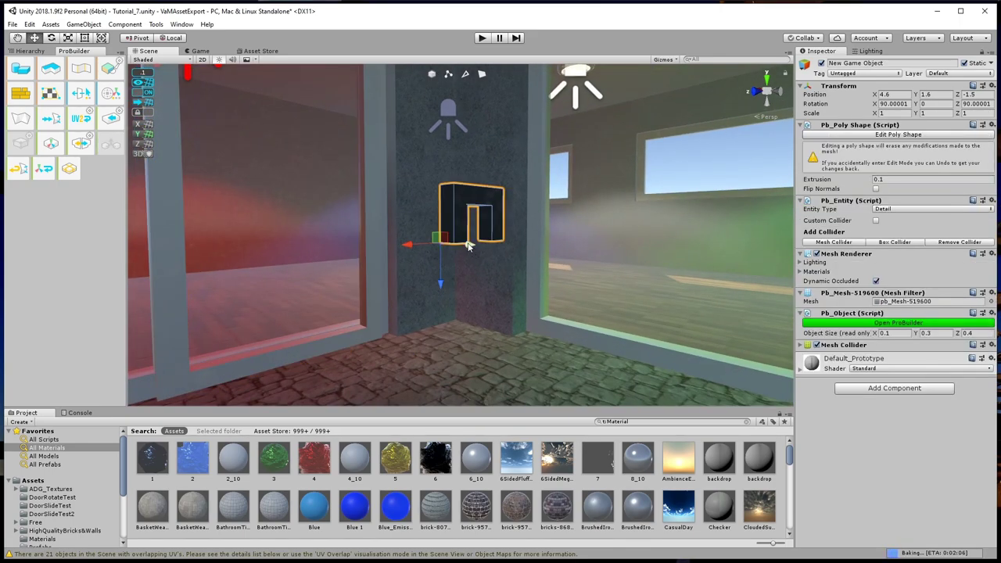
Rotate all vertices of the U shape a quarter turn so that the U lies flat
right_drag(469, 245, 487, 289)
click(448, 76)
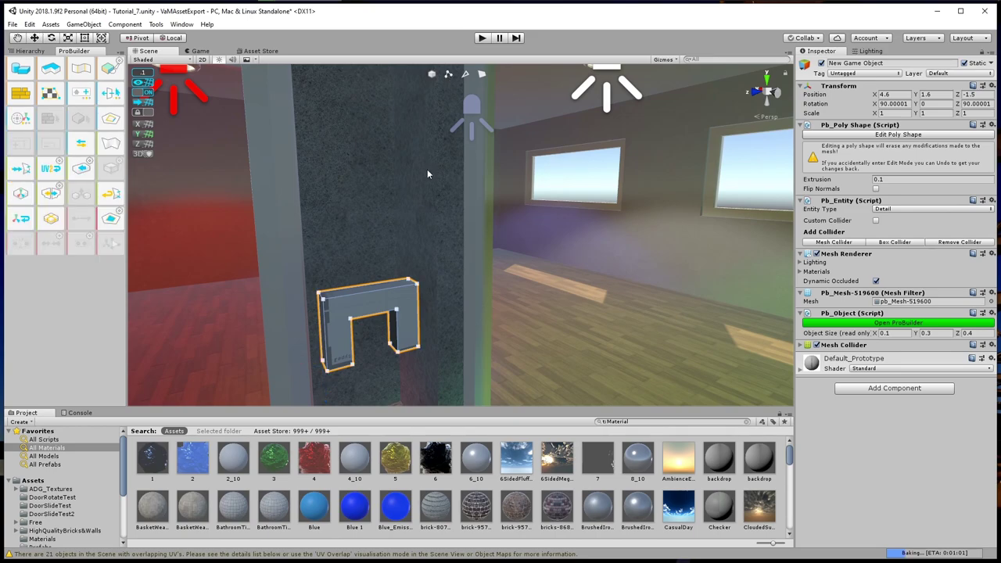
drag(236, 241, 461, 372)
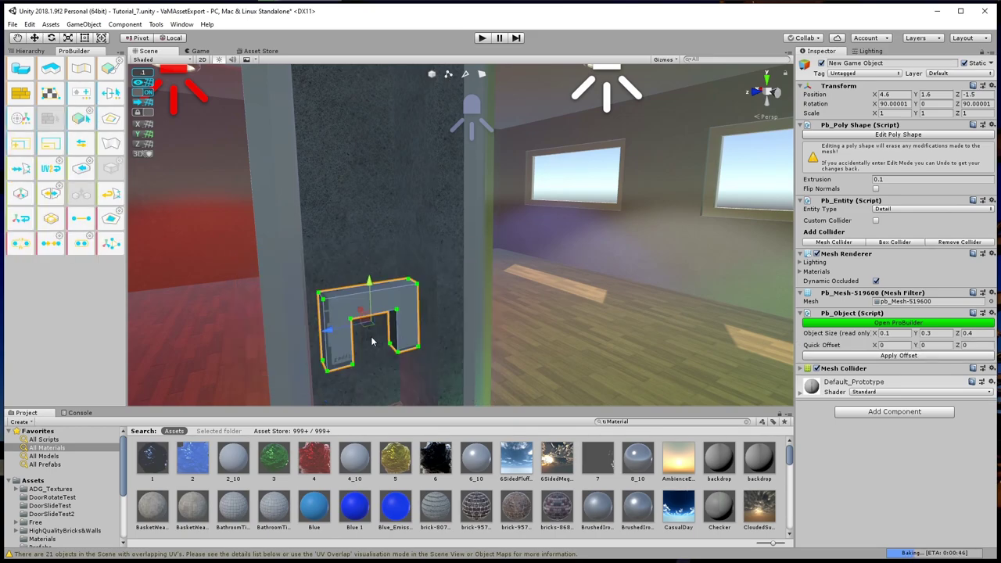
key(e)
drag(375, 342, 405, 378)
middle_drag(405, 379, 498, 349)
key(w)
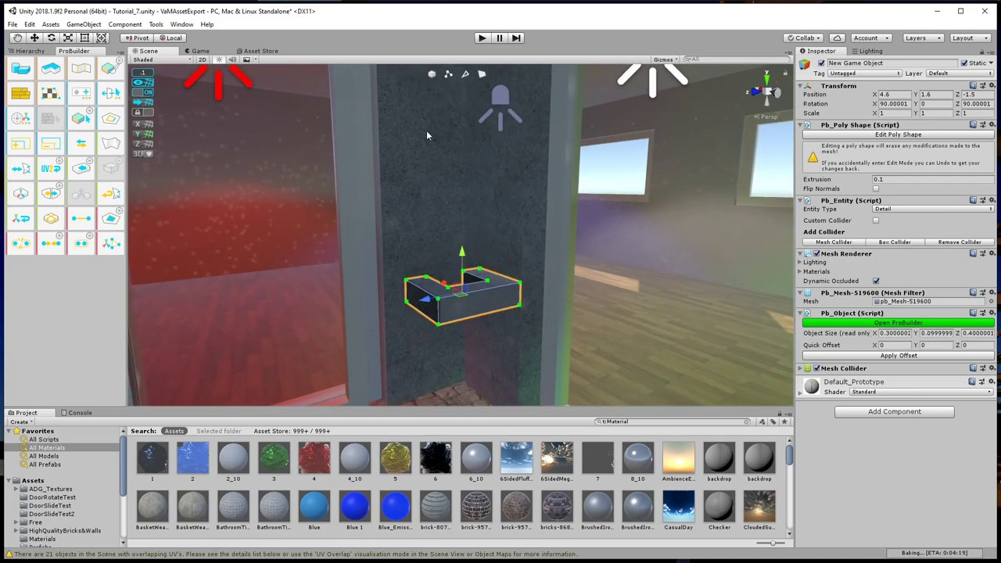
Stand the U shape upright again by rotating the whole object to X 0, Y -90, Z 0
click(431, 73)
key(e)
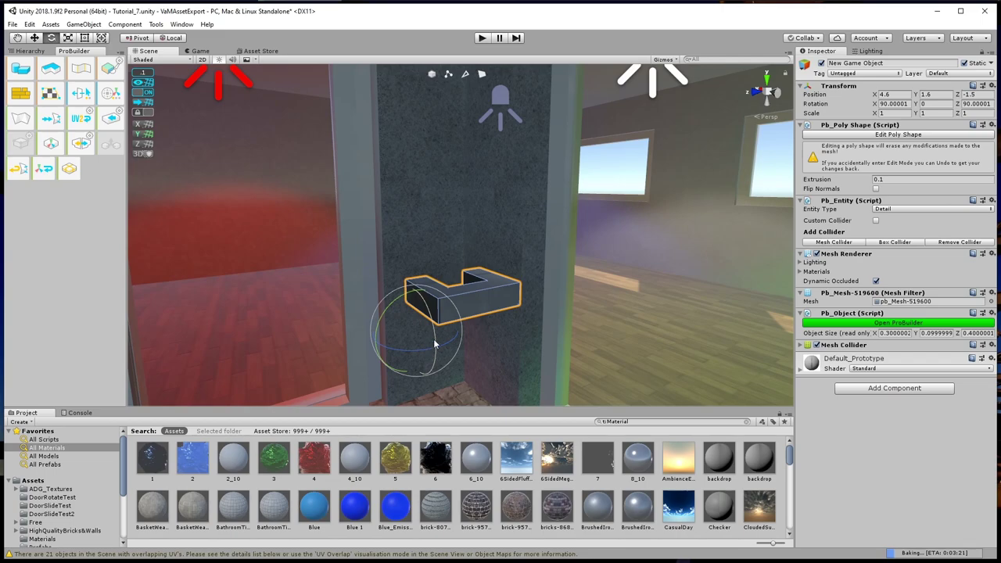
drag(435, 348, 390, 210)
key(w)
middle_drag(384, 390, 378, 334)
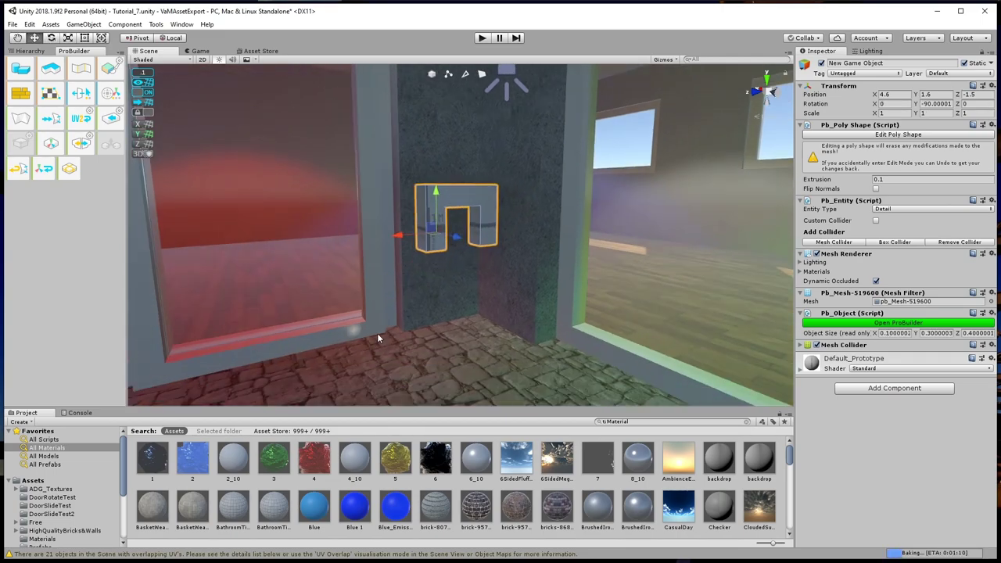
Turn all vertices of the U shape a quarter turn about the vertical axis, making its size 0.4 by 0.3 by 0.1
click(378, 335)
click(428, 208)
click(448, 73)
drag(356, 146, 552, 280)
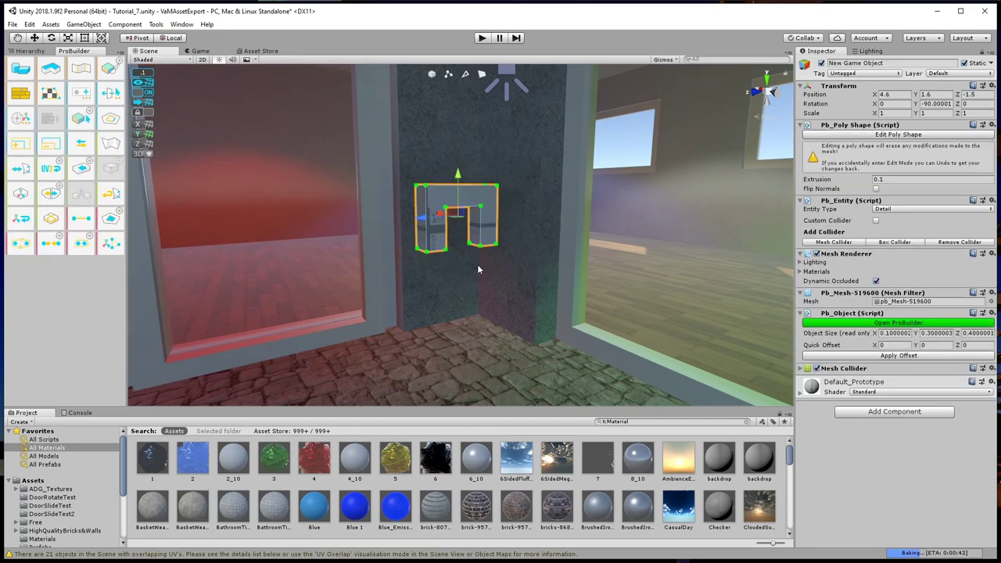
key(e)
alt+drag(479, 267, 564, 244)
drag(463, 216, 328, 178)
click(431, 73)
key(w)
key(f)
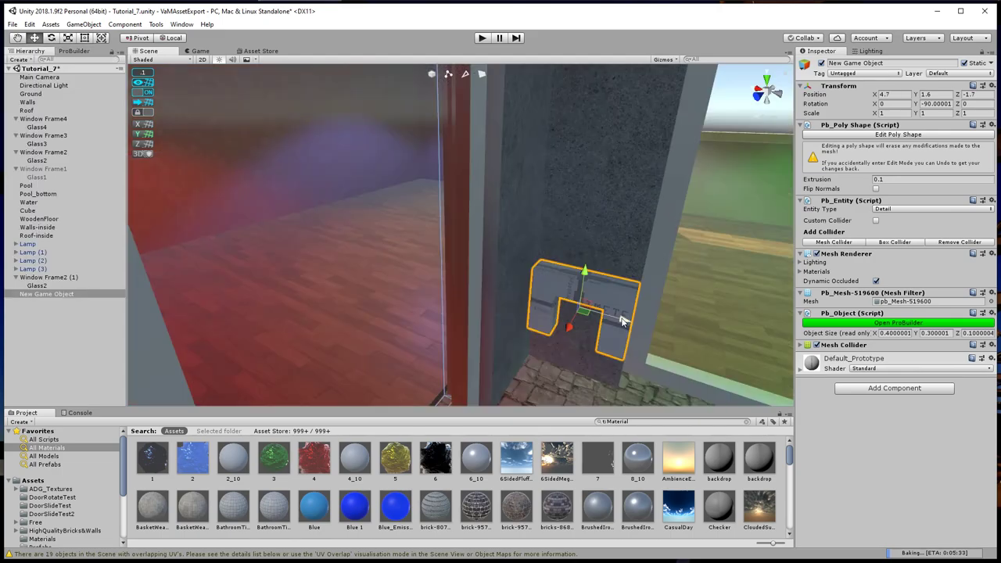
Position the U-shaped handle astride the door frame's edge at Z -1.329 and thin its depth to about 0.05 by moving vertices
drag(559, 263, 545, 266)
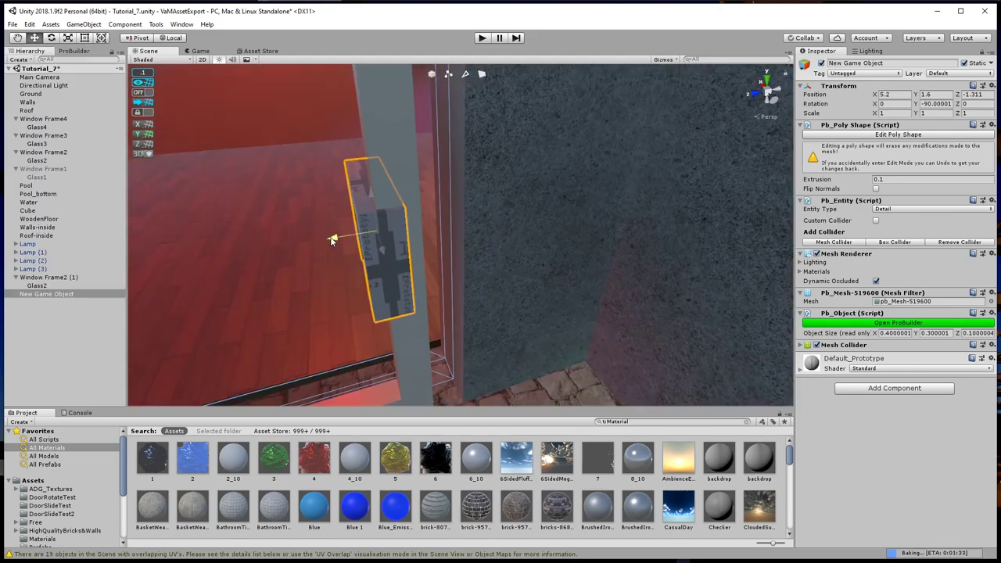
drag(331, 230, 336, 240)
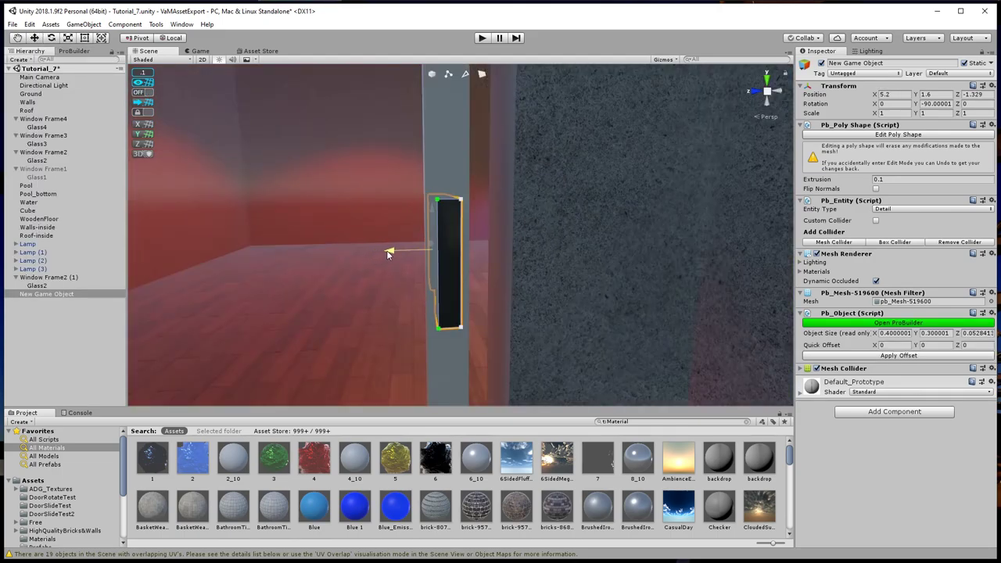
right_drag(388, 254, 509, 298)
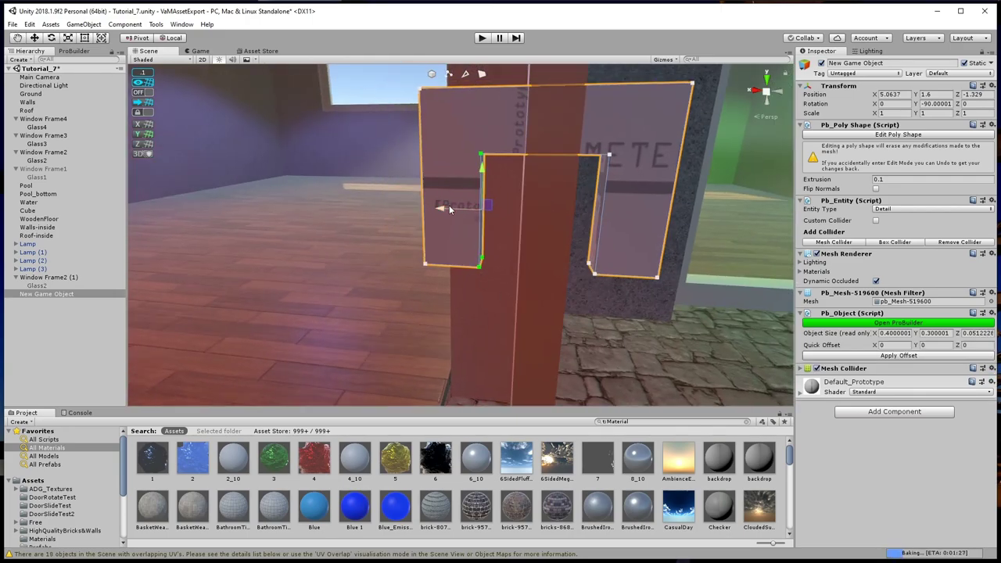
Slim both legs of the handle by moving their inner vertices outward, and raise the handle to Y 1.926
drag(449, 209, 434, 207)
drag(577, 129, 615, 280)
drag(555, 212, 573, 213)
click(539, 155)
drag(541, 121, 551, 98)
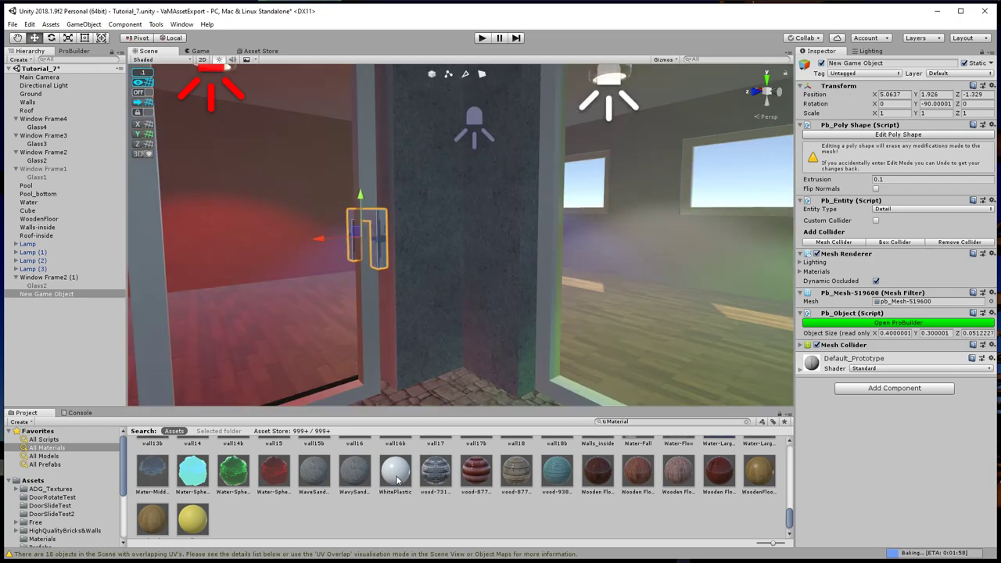
Apply the WhitePlastic material to the U-shaped object and rename it Handle
click(396, 471)
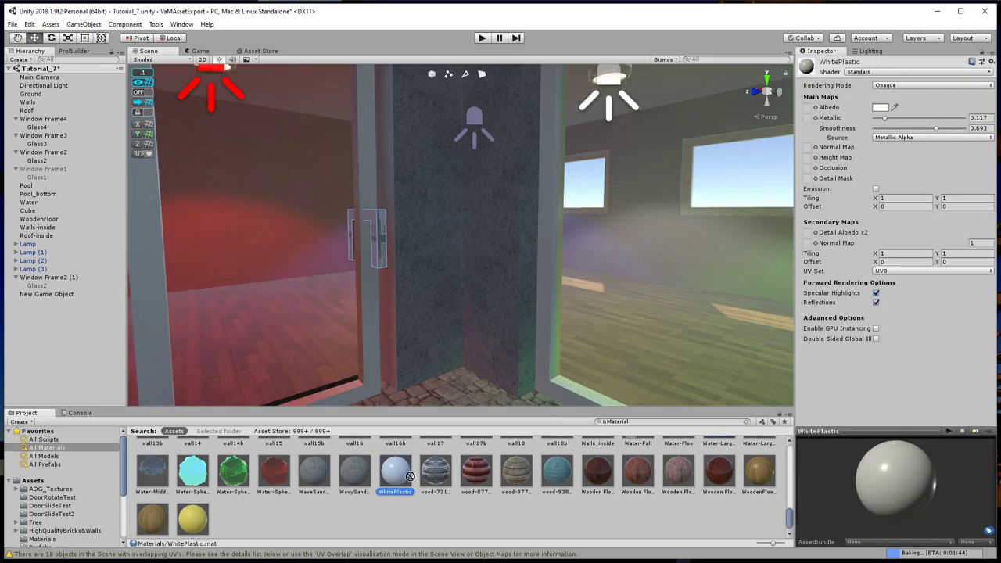
drag(412, 475, 377, 253)
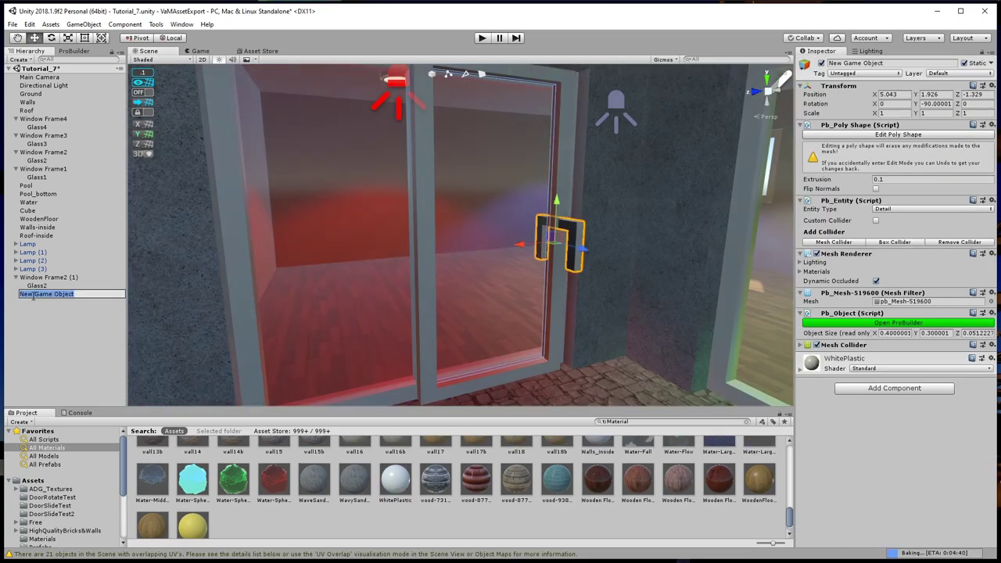
text(Handle)
Rename Window Frame2 (1) to Door_Frame
click(29, 276)
click(29, 276)
double_click(29, 275)
text(Doo)
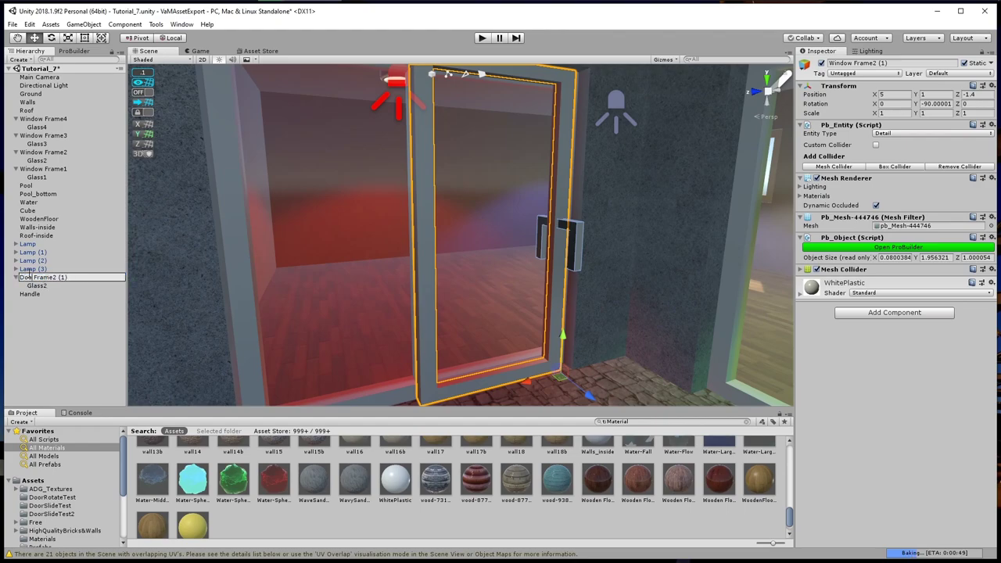
key(Delete)
key(Delete)
key(Delete)
key(Delete)
key(Delete)
key(Return)
Make Handle a child of Door_Frame, alongside its glass
drag(26, 294, 31, 278)
click(33, 277)
click(35, 285)
click(38, 294)
click(47, 278)
Rename Window Frame1 to Door_Main_Frame and create an empty object named Door_with_Frame at X 5.1, Y 1, Z -0.4
click(262, 326)
click(50, 169)
drag(43, 170, 15, 169)
text(Door_Main)
key(Delete)
text(_with_Frame)
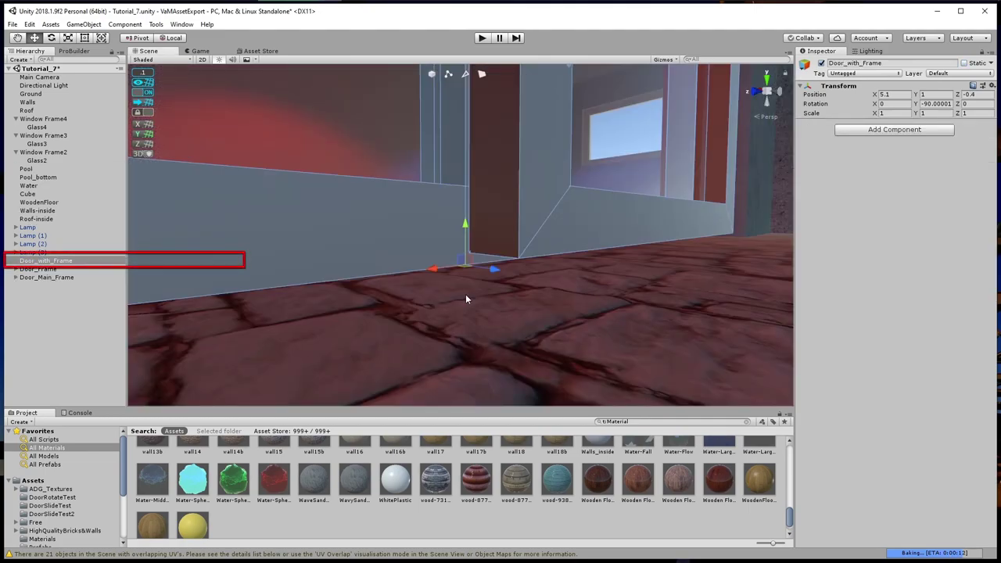
Parent Door_Frame and Door_Main_Frame to the empty Door_with_Frame object
scroll(469, 297, up, 5)
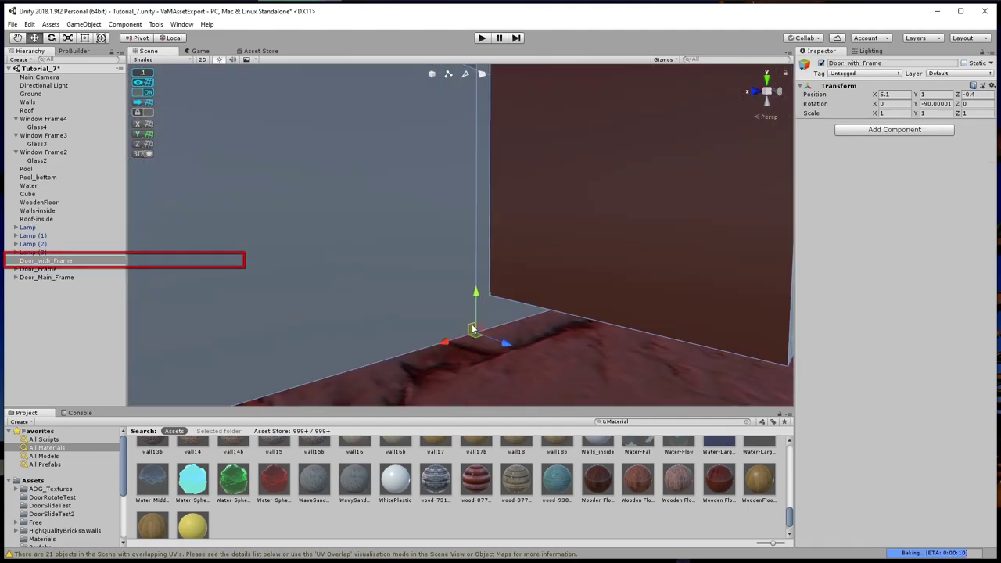
alt+drag(498, 289, 605, 382)
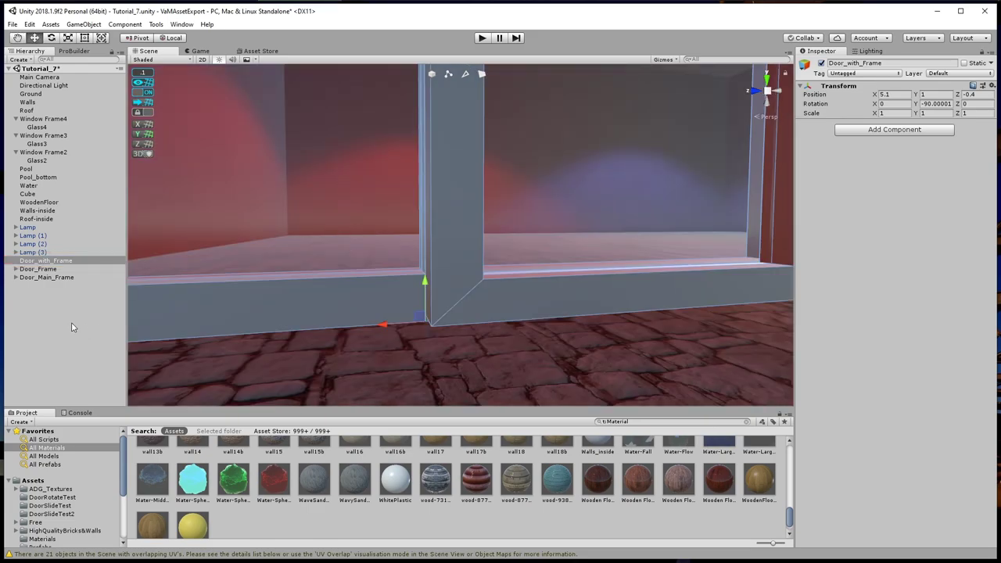
click(69, 321)
click(46, 270)
ctrl+click(49, 278)
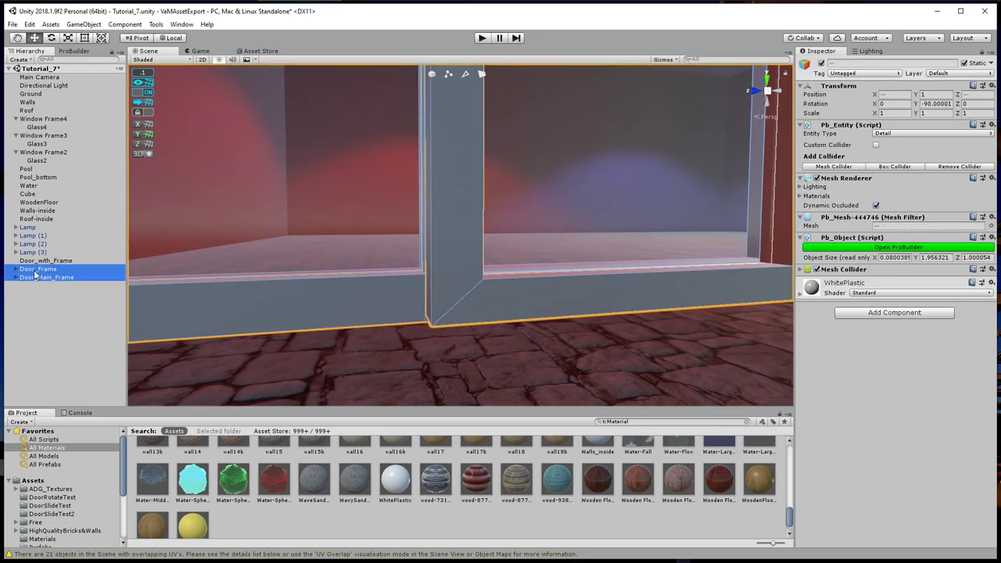
drag(25, 272, 43, 261)
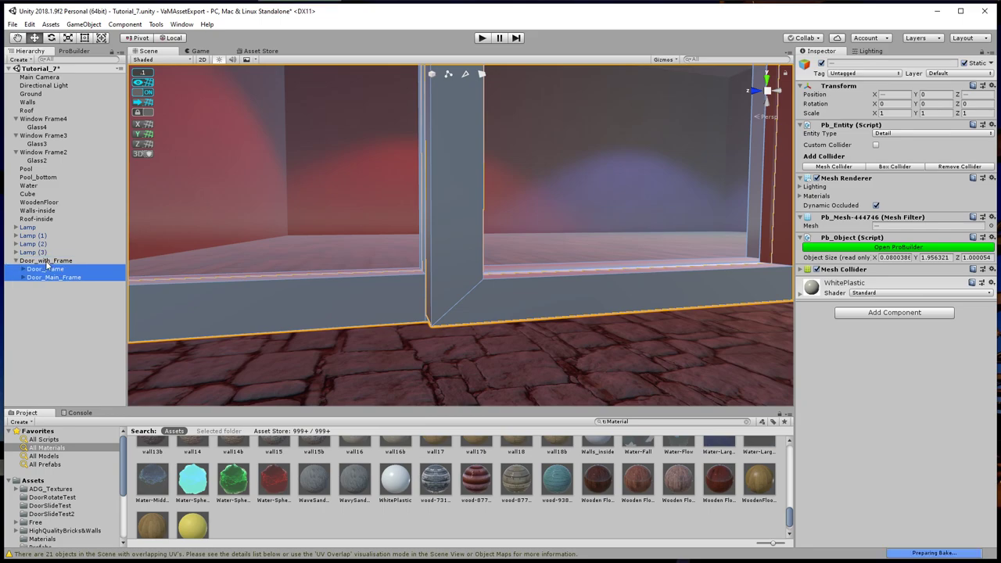
Add a Rigidbody physics component to Door_Frame
double_click(43, 269)
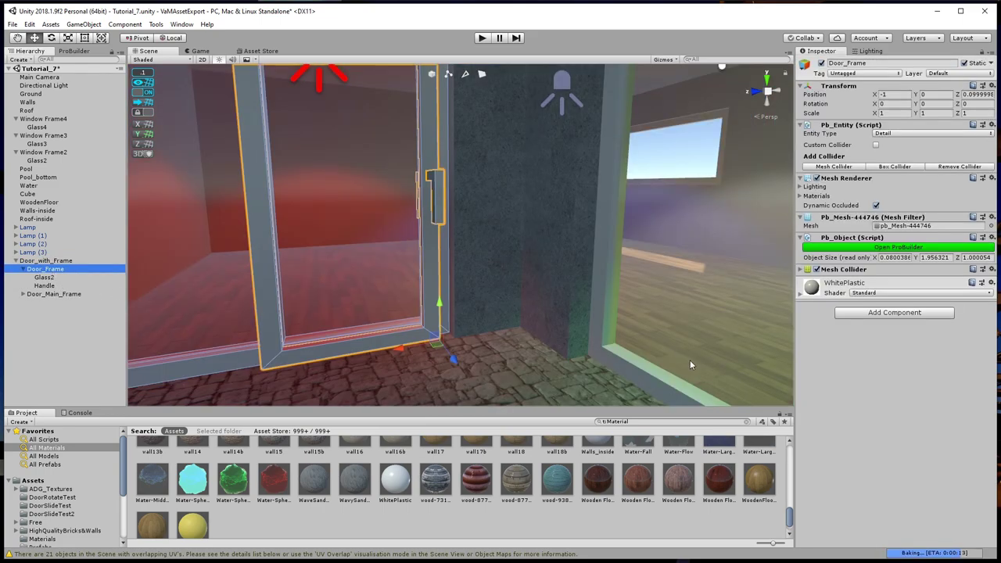
click(888, 315)
scroll(884, 450, down, 3)
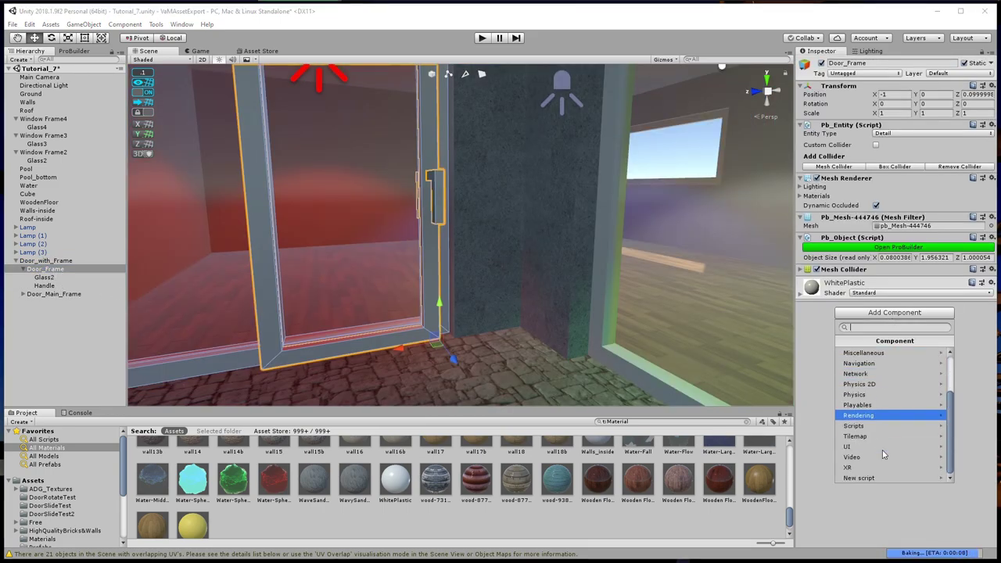
click(875, 395)
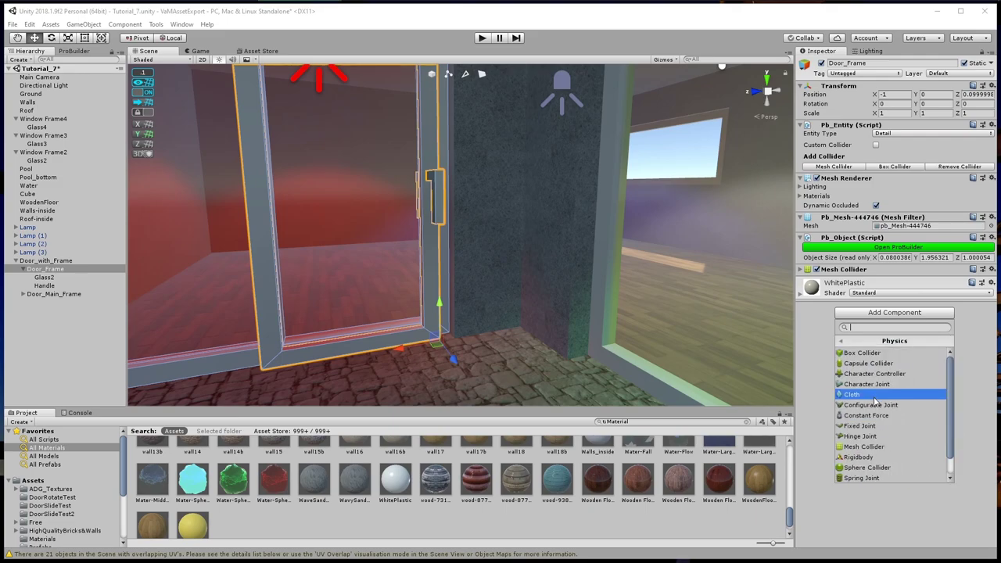
click(868, 457)
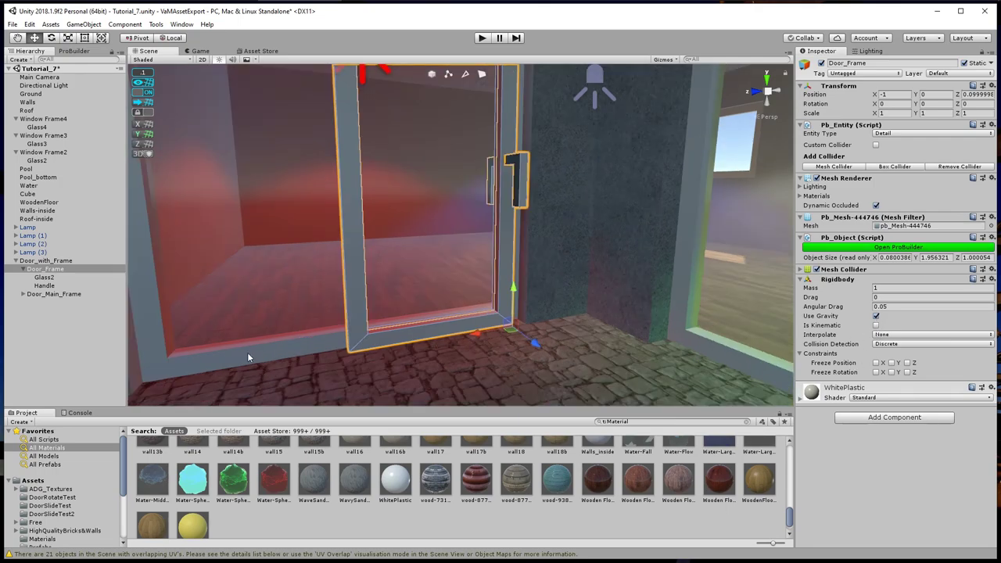
Add a Rigidbody to Door_Main_Frame with Use Gravity turned off and Is Kinematic turned on
click(249, 357)
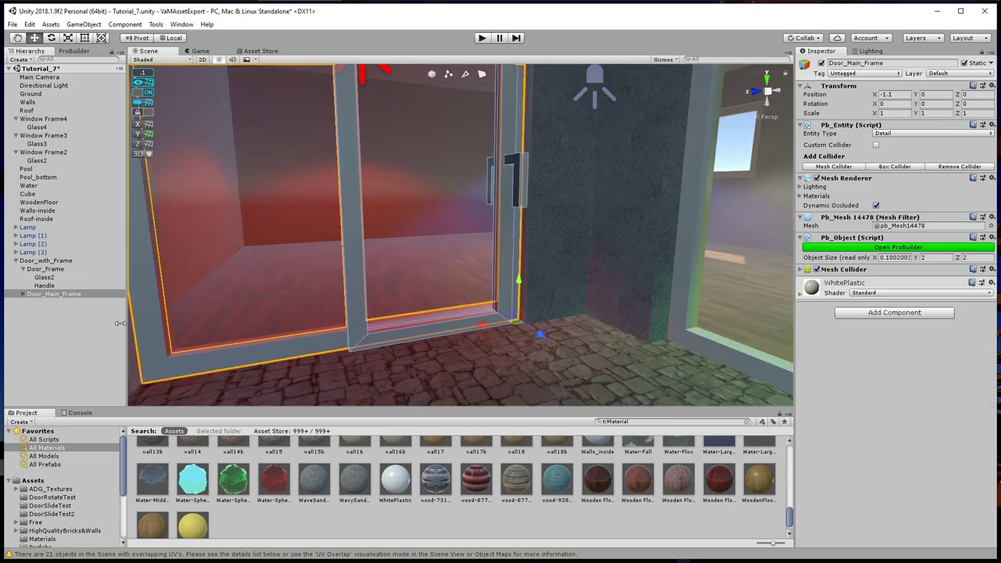
click(22, 295)
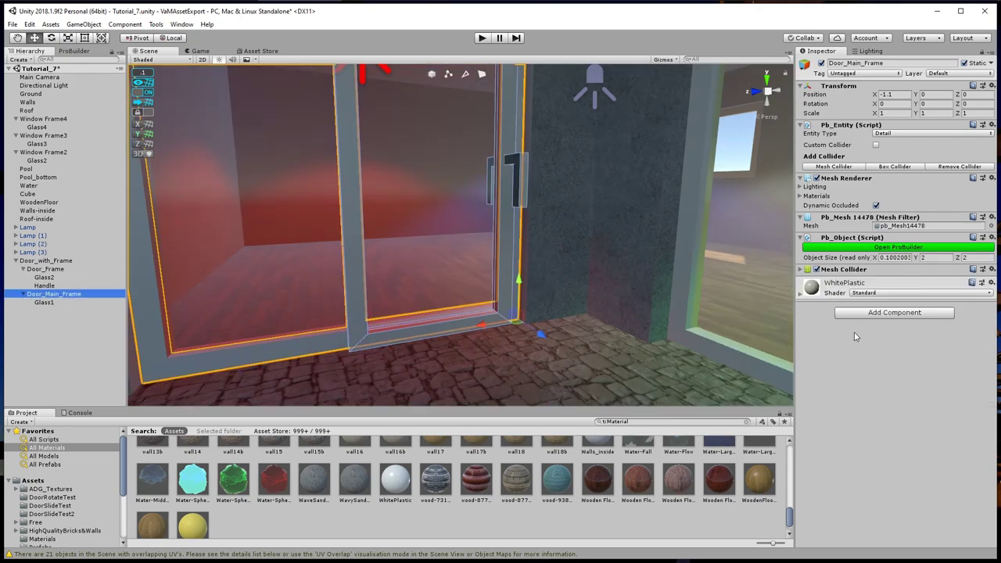
click(874, 313)
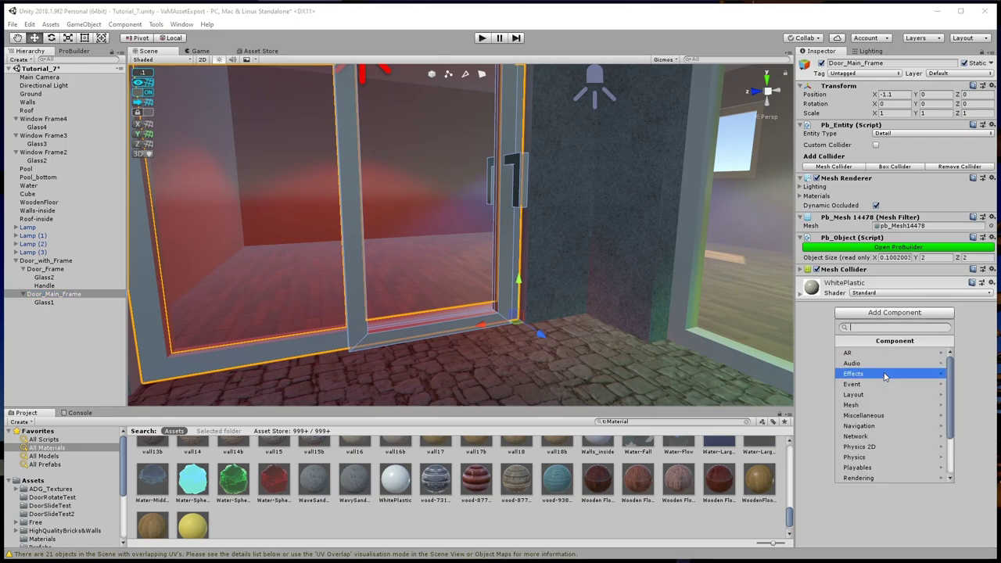
click(872, 459)
click(873, 459)
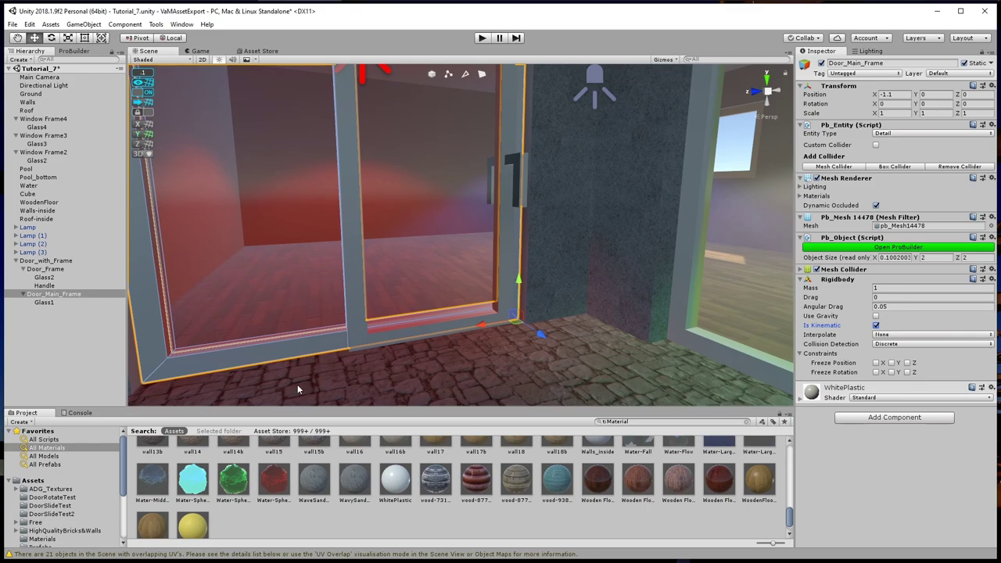
Add a Configurable Joint physics component to Door_Frame
middle_drag(306, 383, 346, 371)
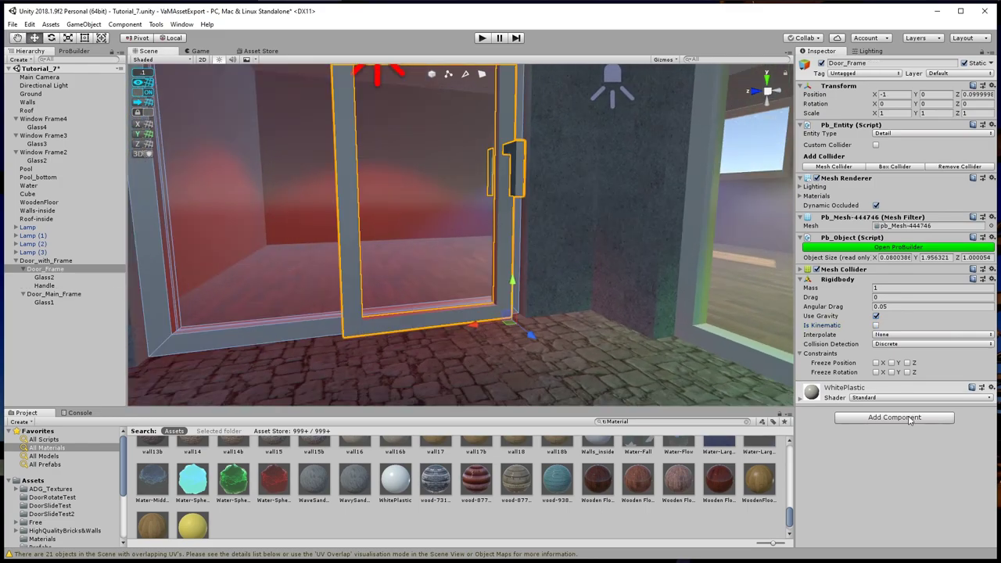
click(909, 419)
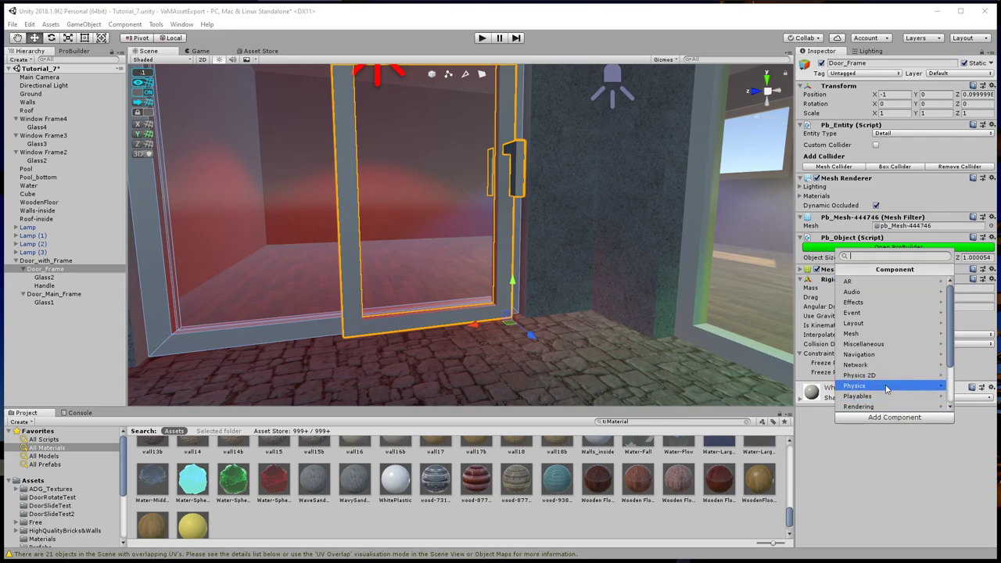
click(887, 386)
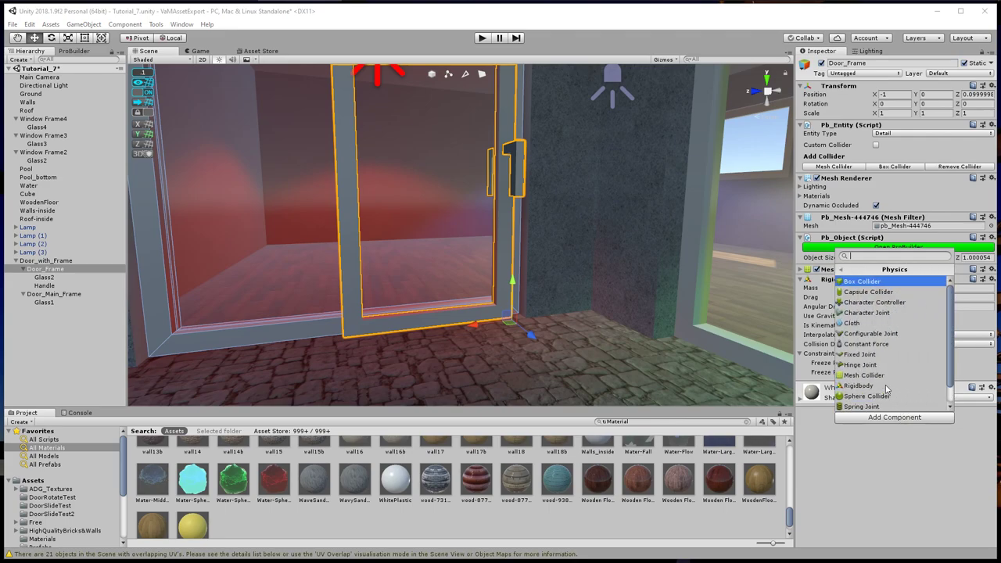
click(887, 334)
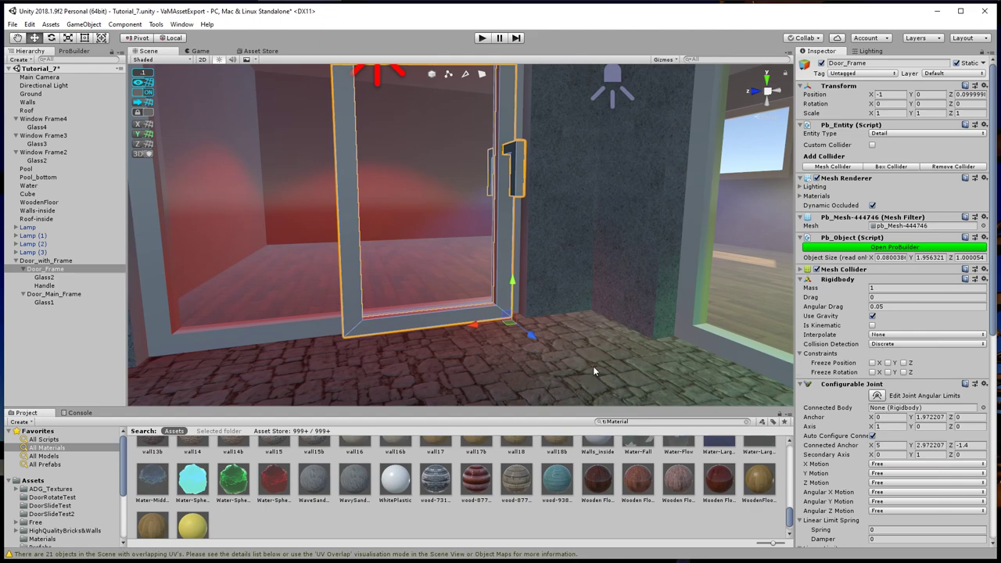
middle_drag(594, 366, 596, 381)
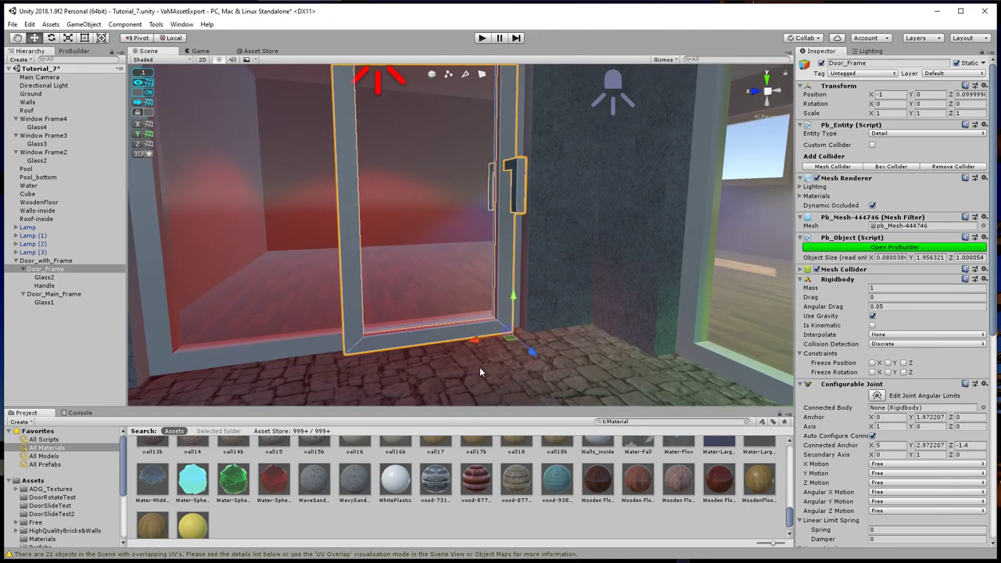
scroll(851, 436, down, 2)
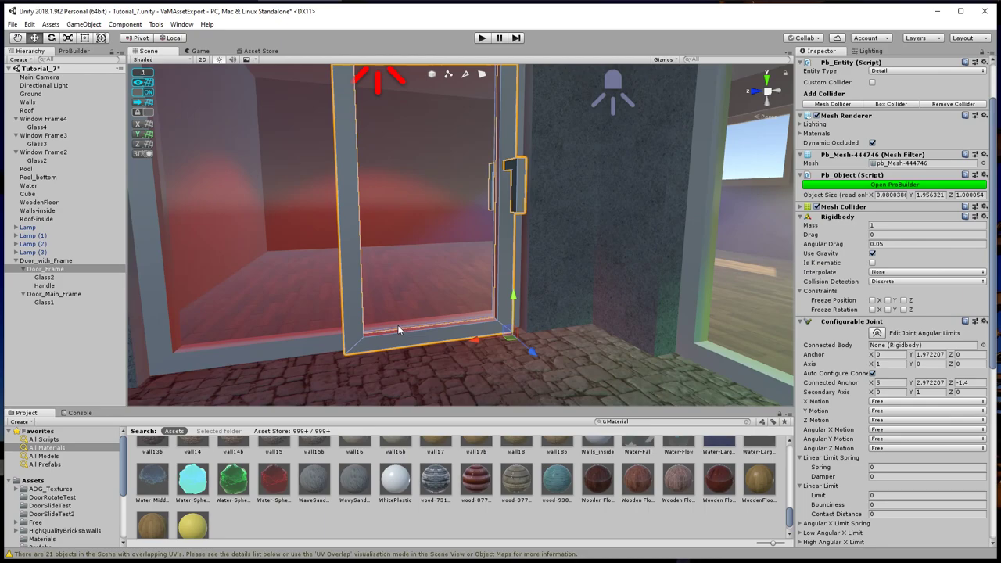
Compare Door_Frame's local and global axis directions with the X, Y and Z Axis values of its Configurable Joint
click(174, 39)
click(175, 38)
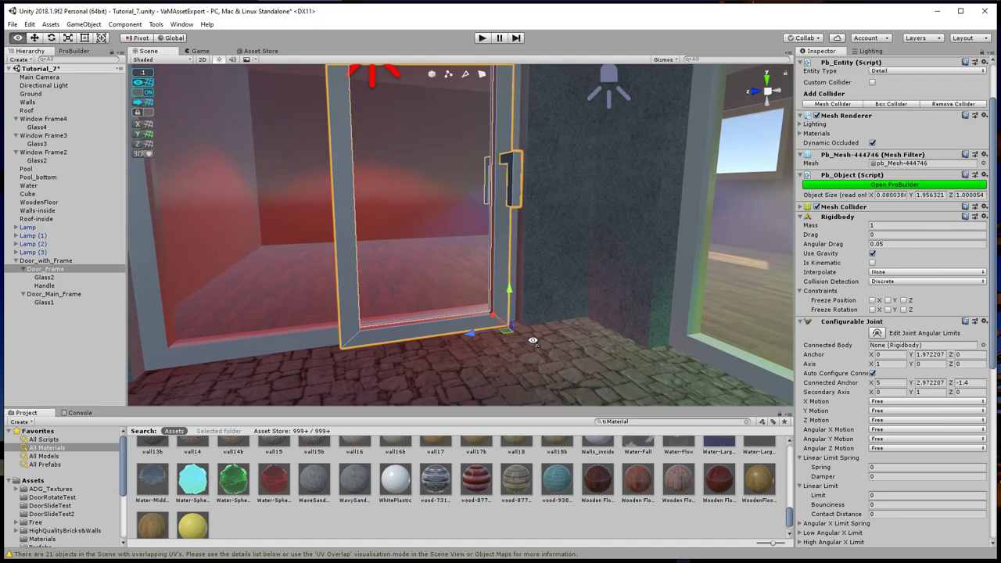
right_drag(534, 343, 490, 302)
middle_drag(489, 302, 503, 293)
scroll(507, 311, up, 5)
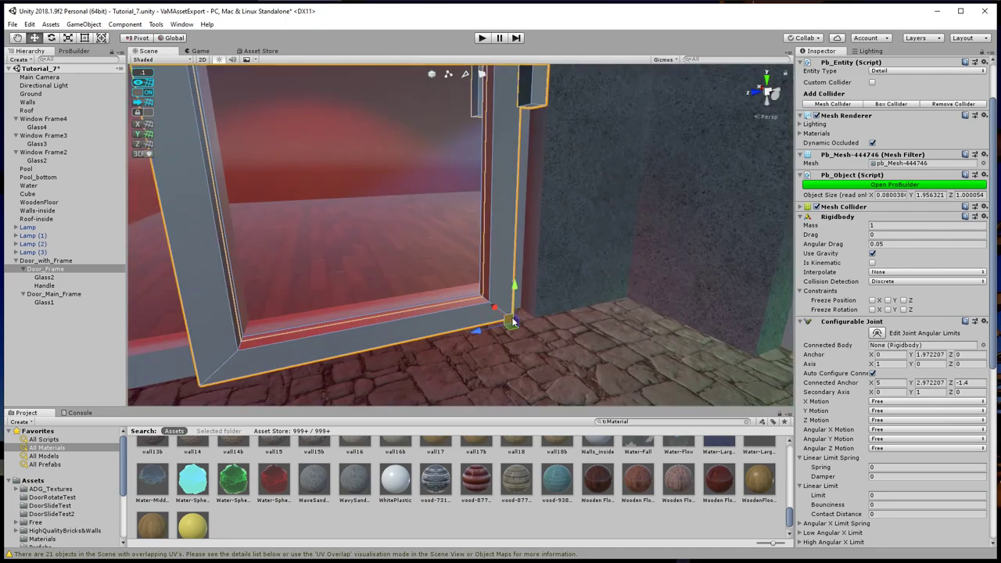
alt+drag(512, 321, 479, 311)
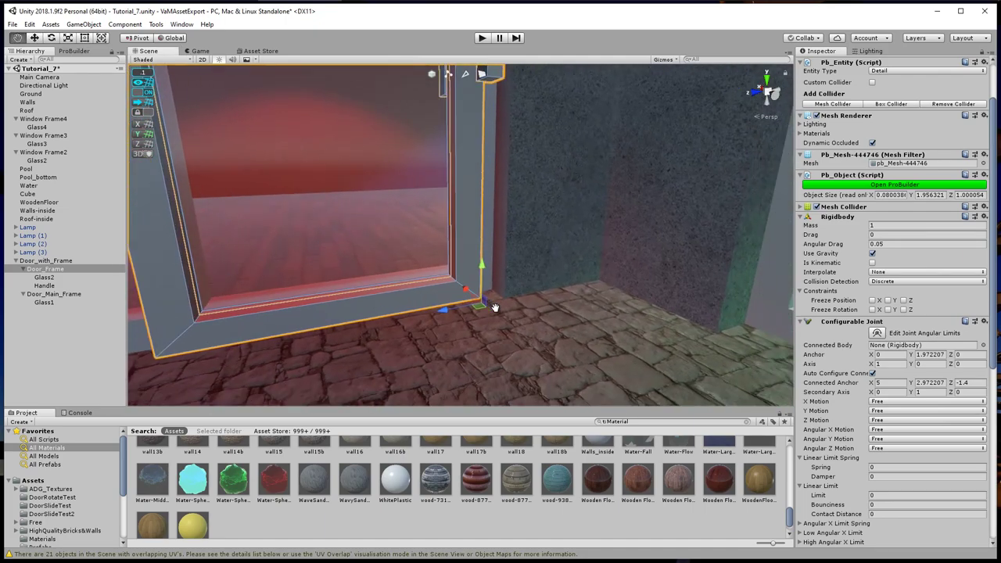
click(178, 38)
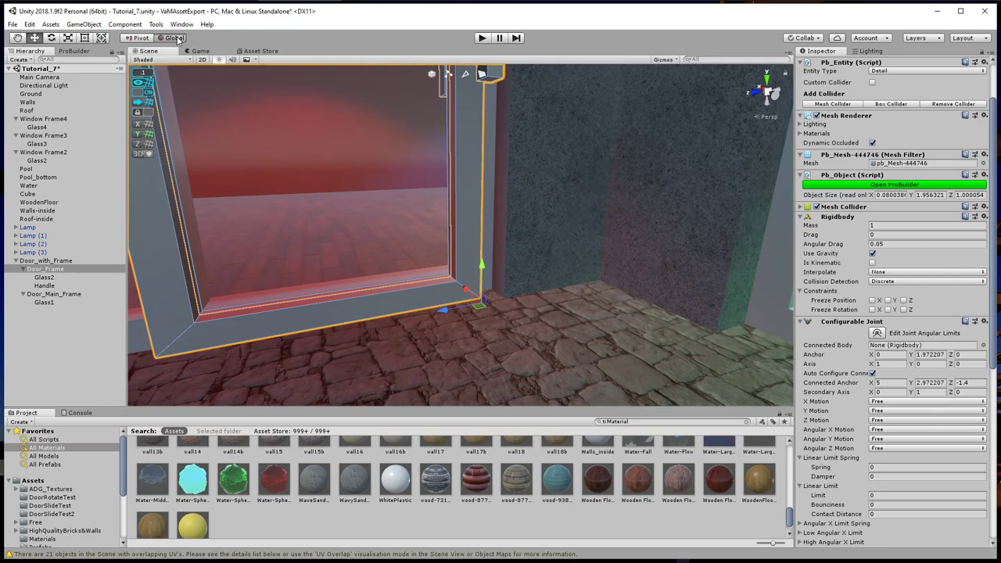
click(177, 37)
click(177, 37)
click(175, 37)
right_drag(452, 314, 681, 306)
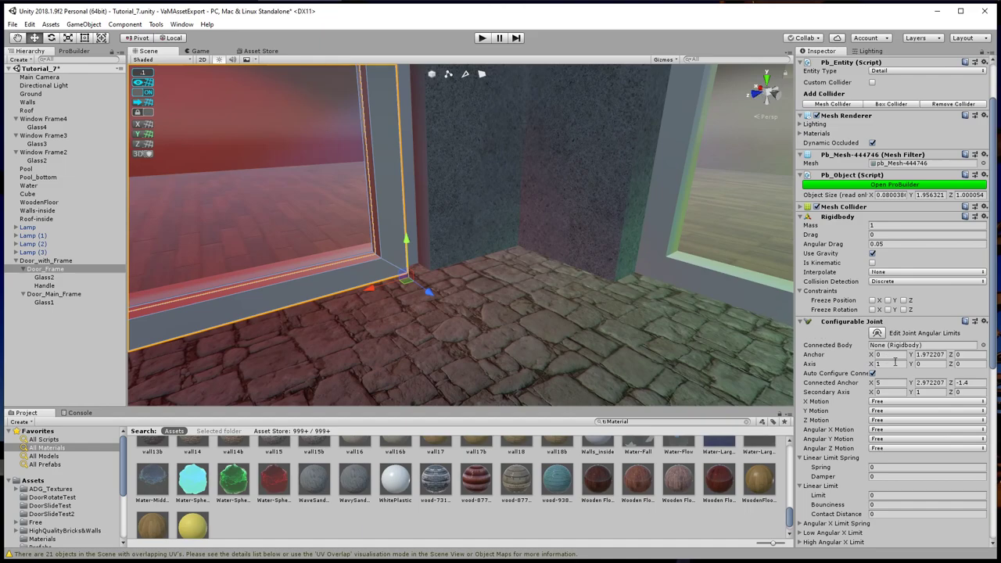
scroll(913, 361, down, 2)
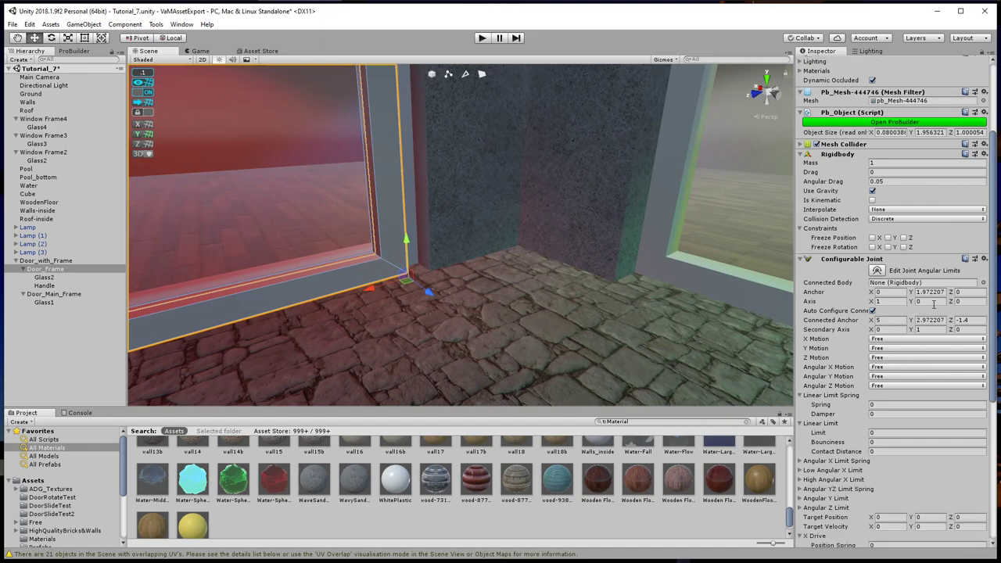
click(900, 303)
click(933, 301)
click(969, 302)
Set Angular X, Angular Y and Angular Z Motion of Door_Frame's Configurable Joint to Locked
middle_drag(543, 333, 568, 357)
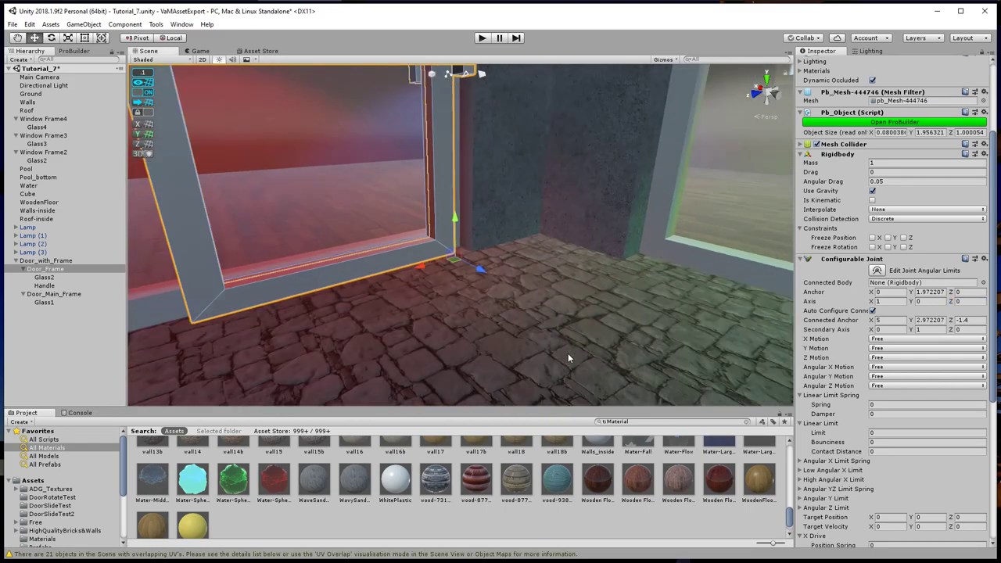
click(884, 371)
click(885, 378)
click(884, 378)
click(895, 388)
click(884, 386)
click(895, 397)
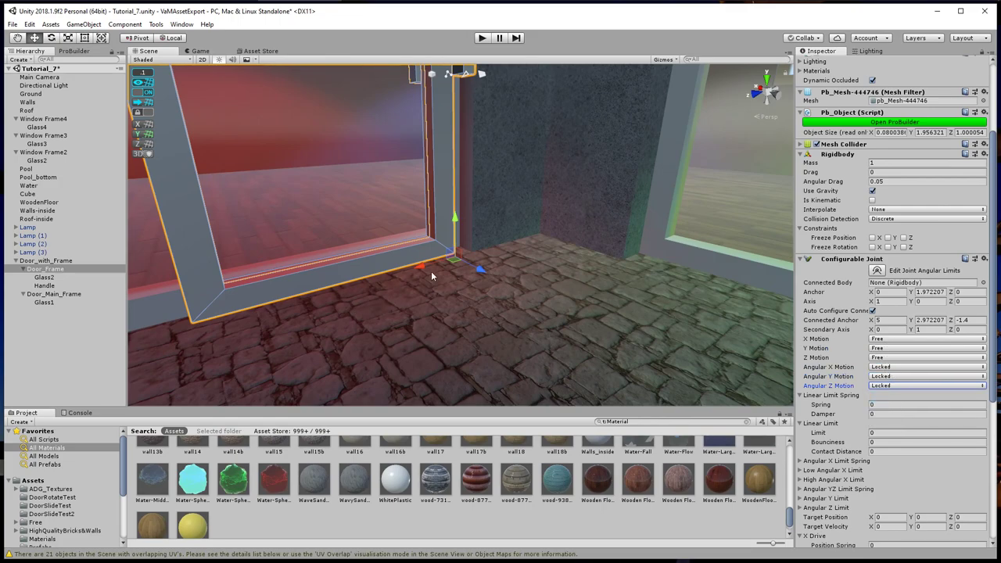
Set the joint's Y Motion and Z Motion to Locked and its Anchor Y to 0
click(883, 349)
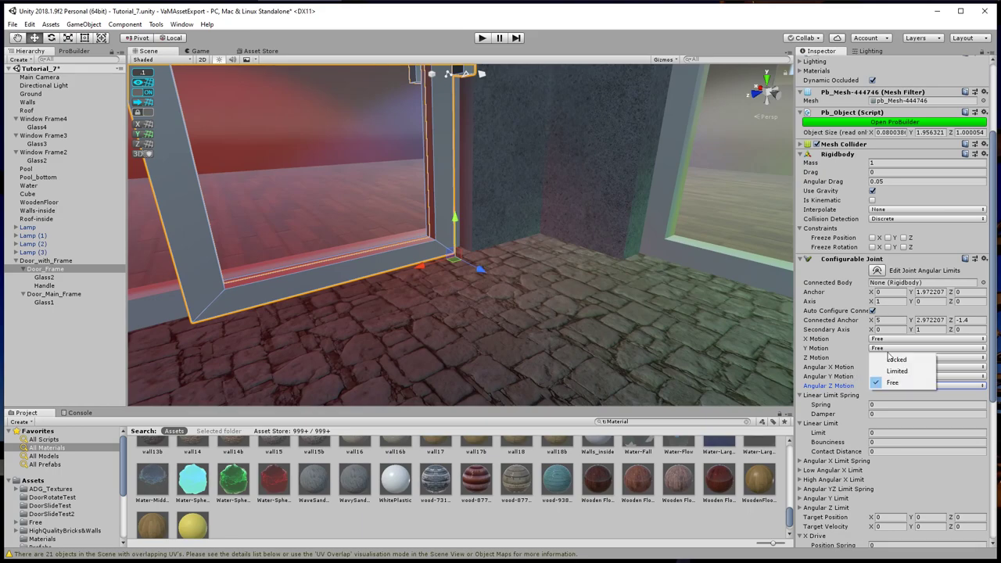
click(884, 359)
click(884, 358)
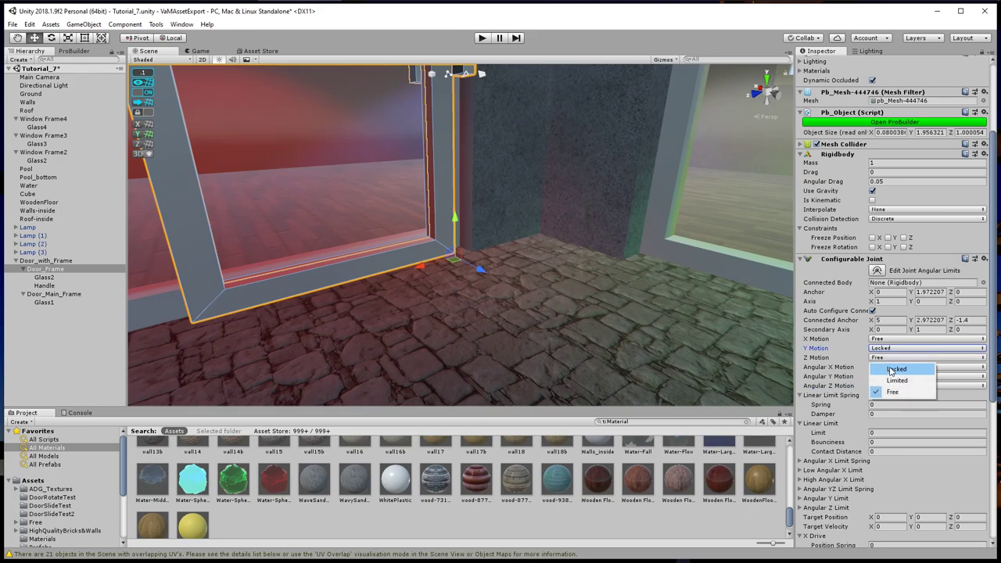
click(896, 371)
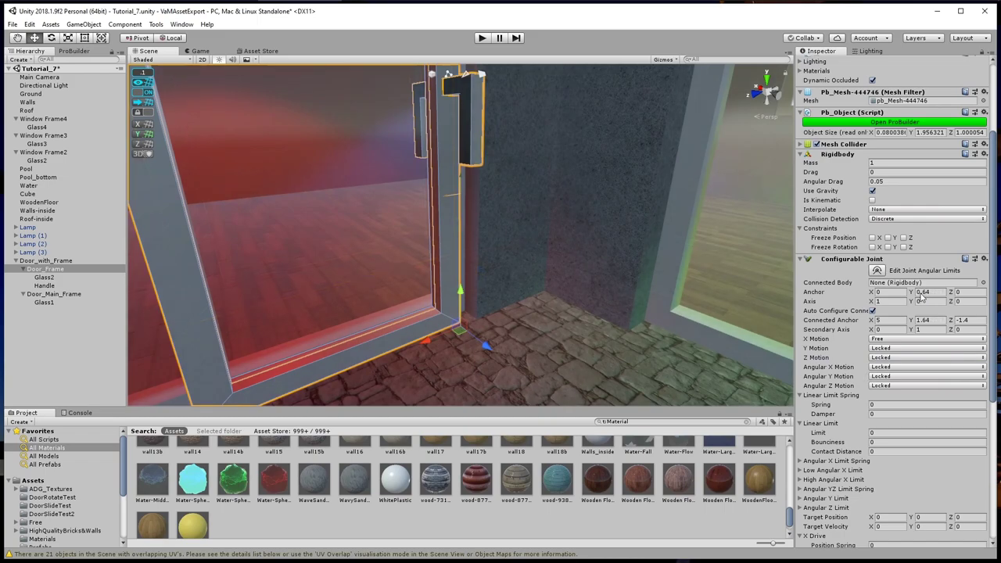
drag(913, 292, 907, 297)
text(0)
Create a 3D cylinder and set its scale to 0.1 on X, Y and Z
click(84, 24)
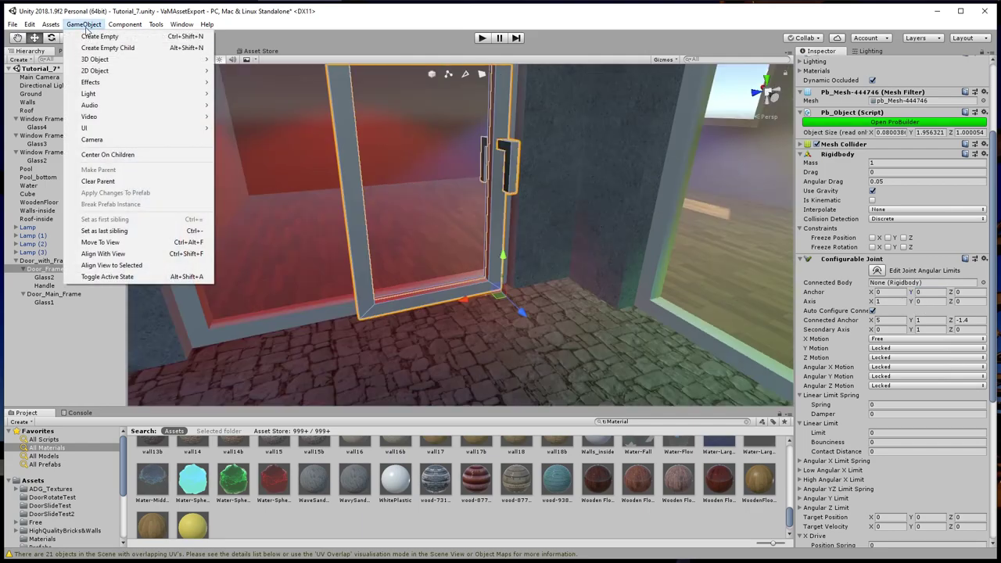
mouse_move(95, 59)
click(241, 93)
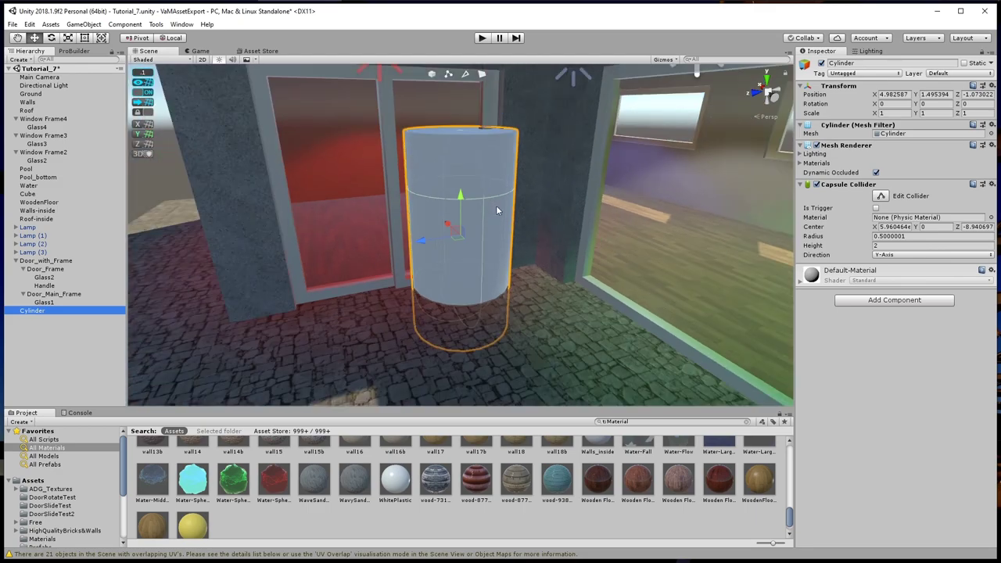
click(891, 114)
text(0.1)
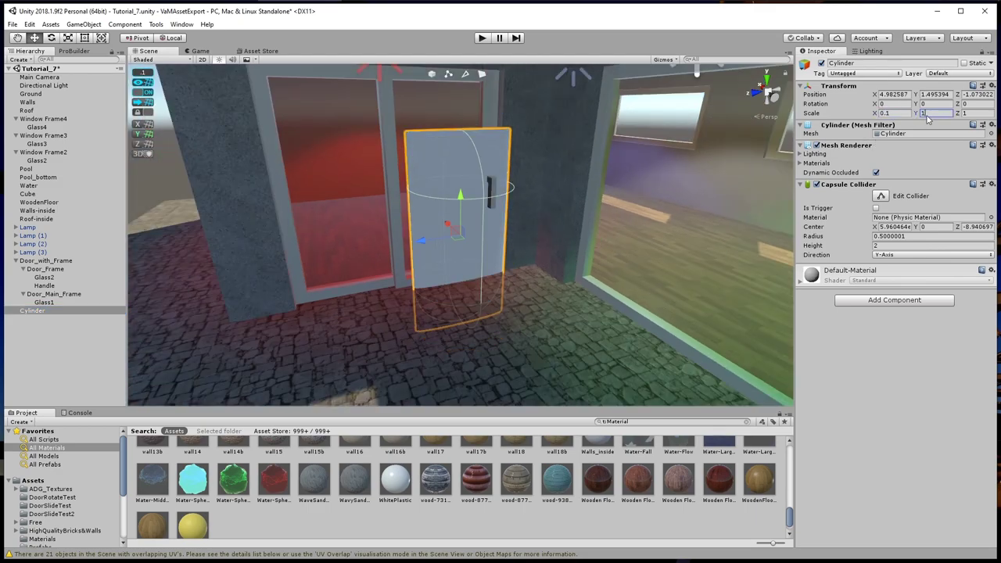
click(928, 113)
text(0.1)
click(964, 113)
text(0.1)
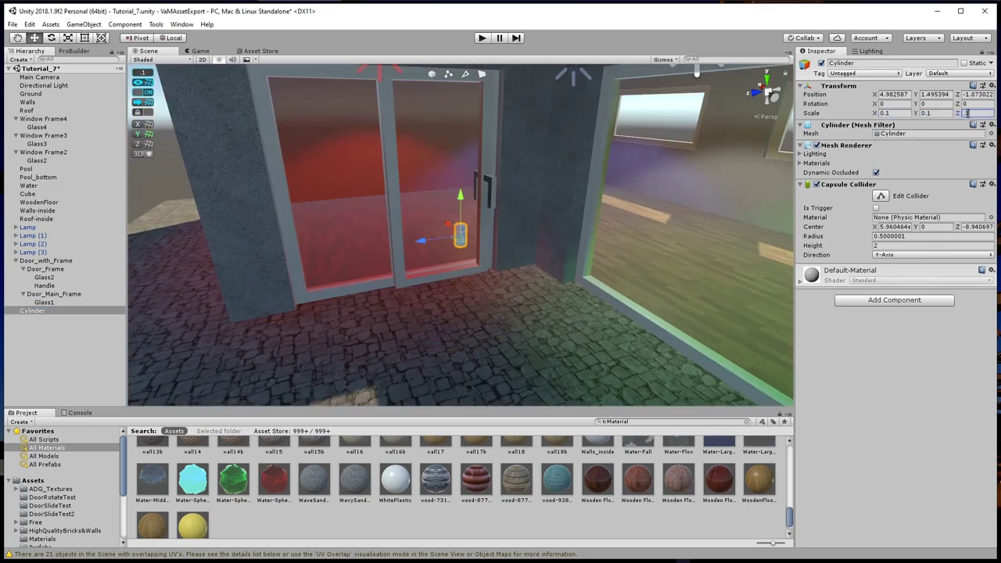
Rotate the cylinder -90 degrees about Z and move it beside the door handle at about X 4.6, Y 1.9, Z -1.4
scroll(472, 293, up, 3)
drag(424, 243, 543, 157)
key(e)
middle_drag(605, 306, 565, 330)
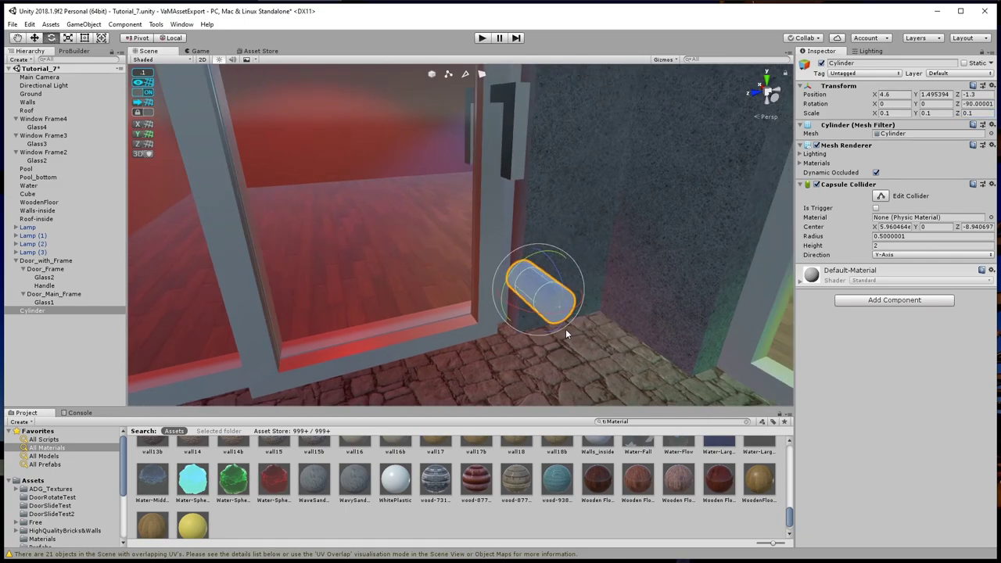
key(w)
drag(537, 324, 548, 188)
drag(527, 155, 558, 154)
alt+drag(539, 286, 534, 335)
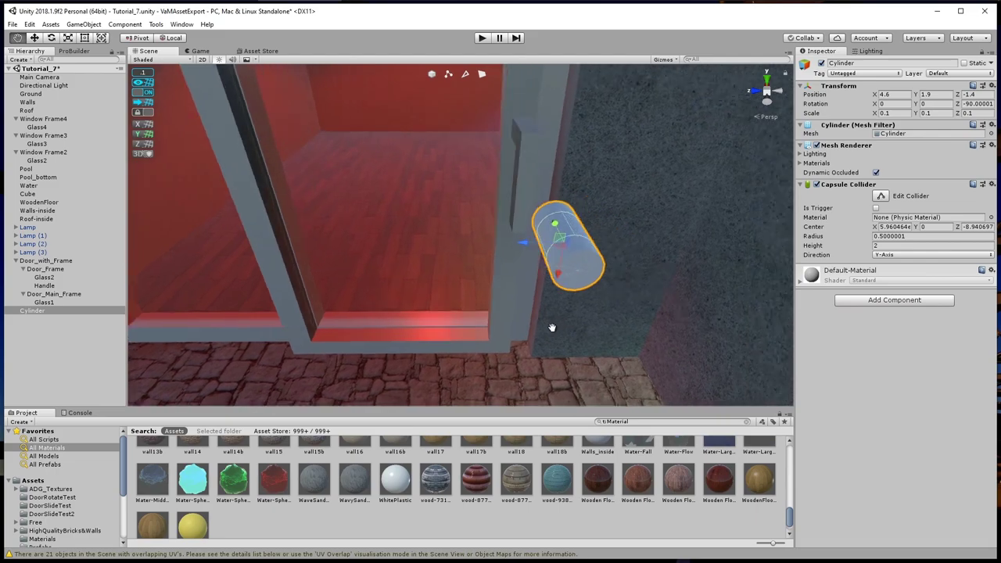
drag(517, 250, 503, 194)
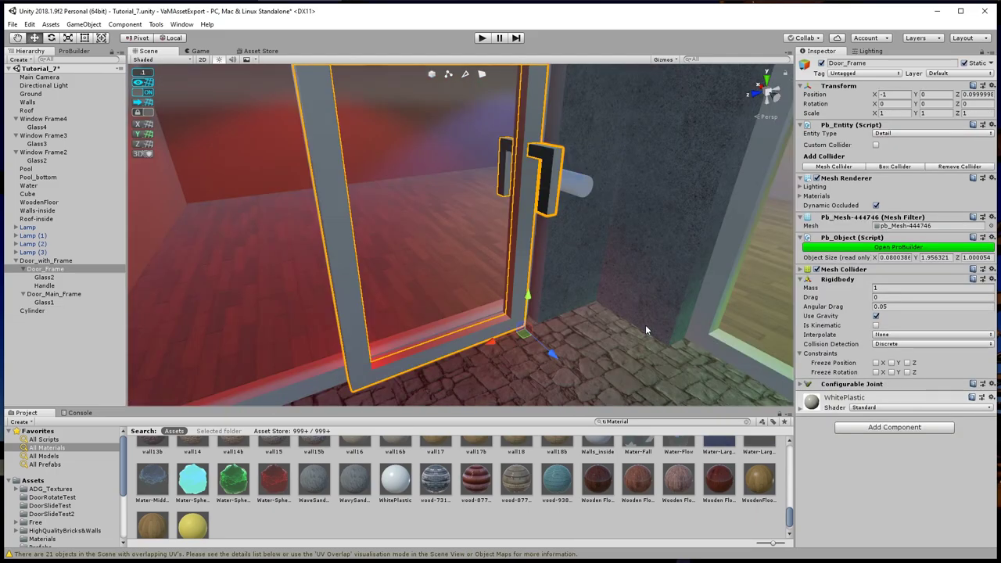
Remove the Mesh Collider component from Door_Frame
click(844, 270)
right_click(837, 273)
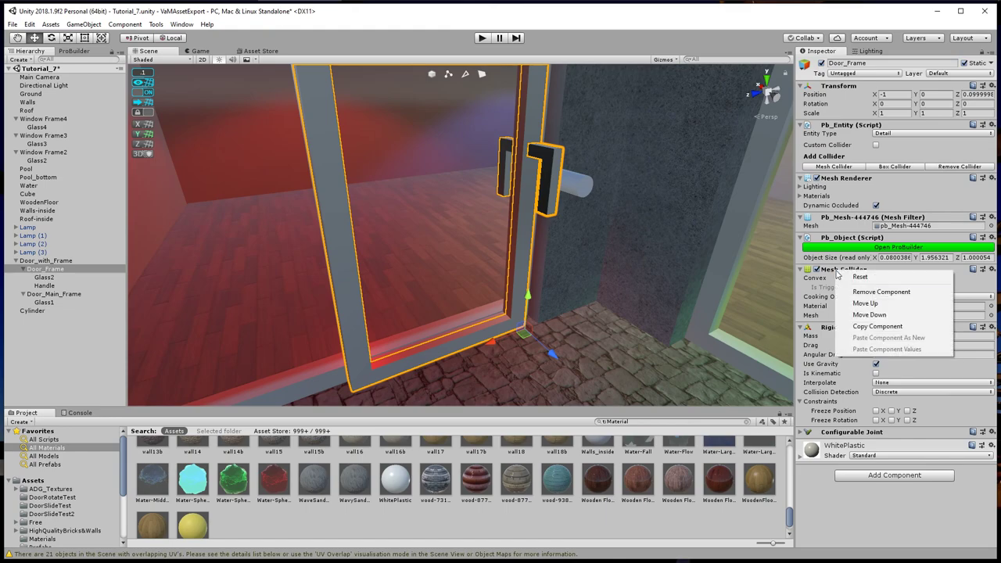
click(865, 293)
click(450, 384)
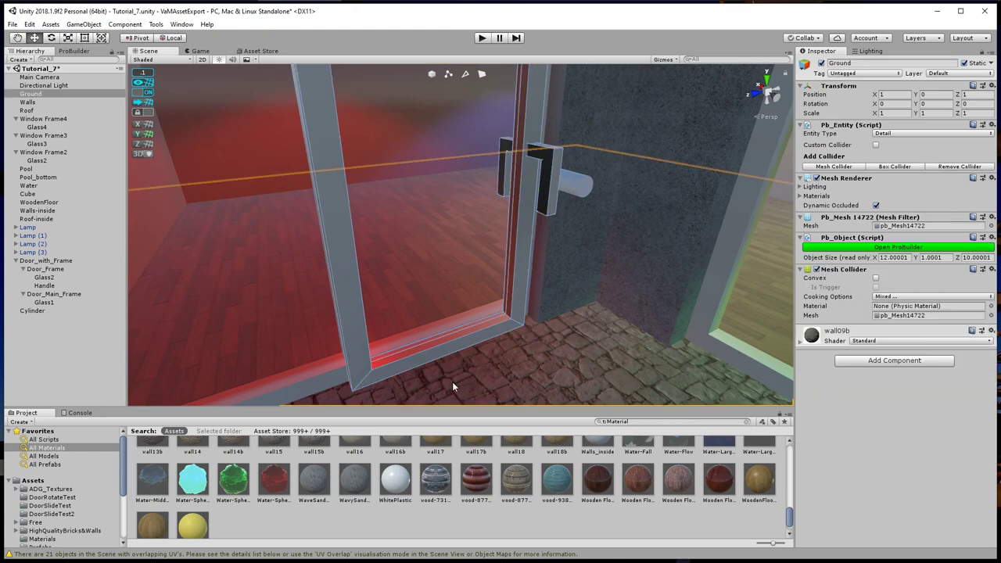
Add a Box Collider physics component to Door_Frame
click(47, 268)
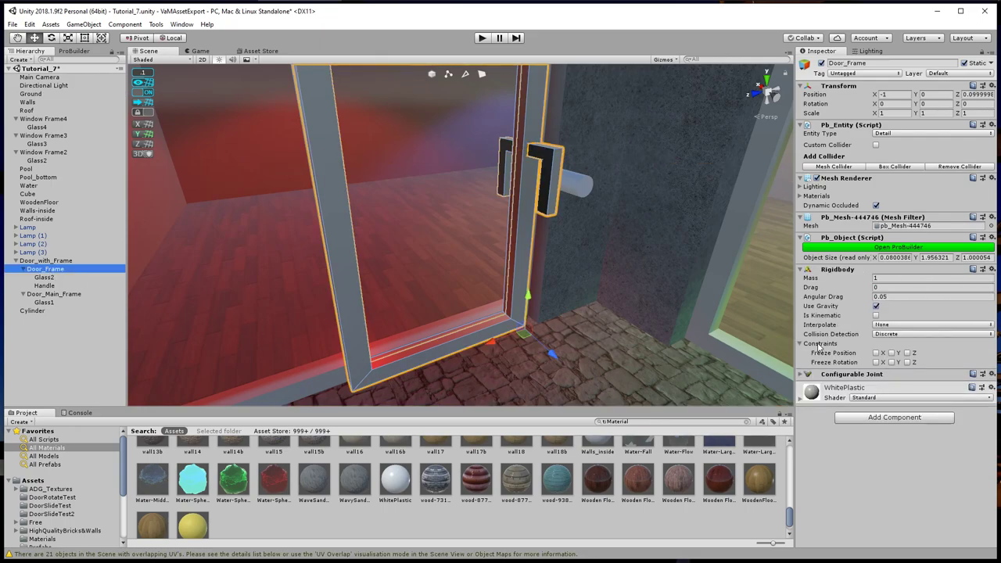
click(879, 418)
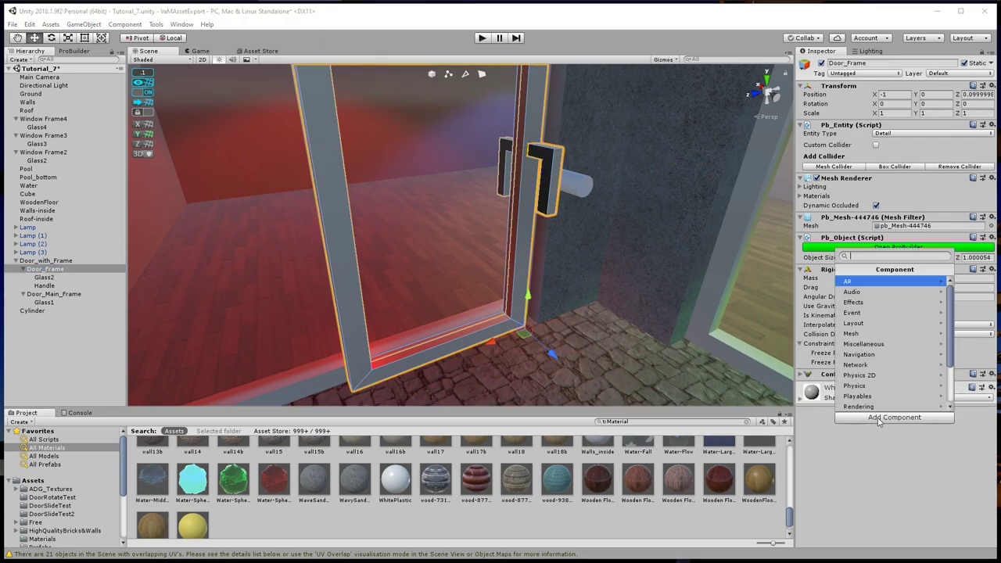
click(854, 386)
click(863, 282)
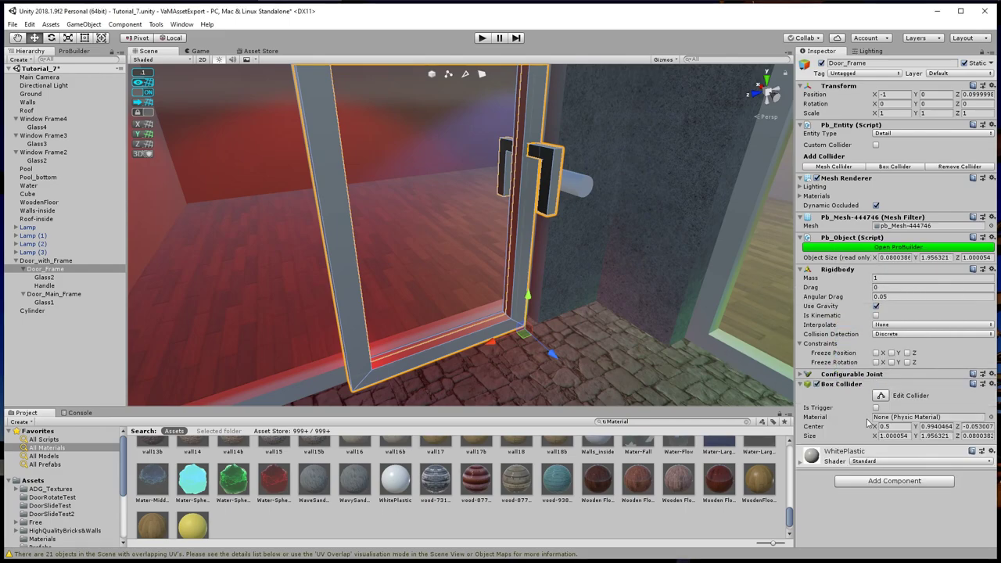
Enable bounds editing for Door_Frame's Box Collider and inspect its extent around the whole frame
click(880, 397)
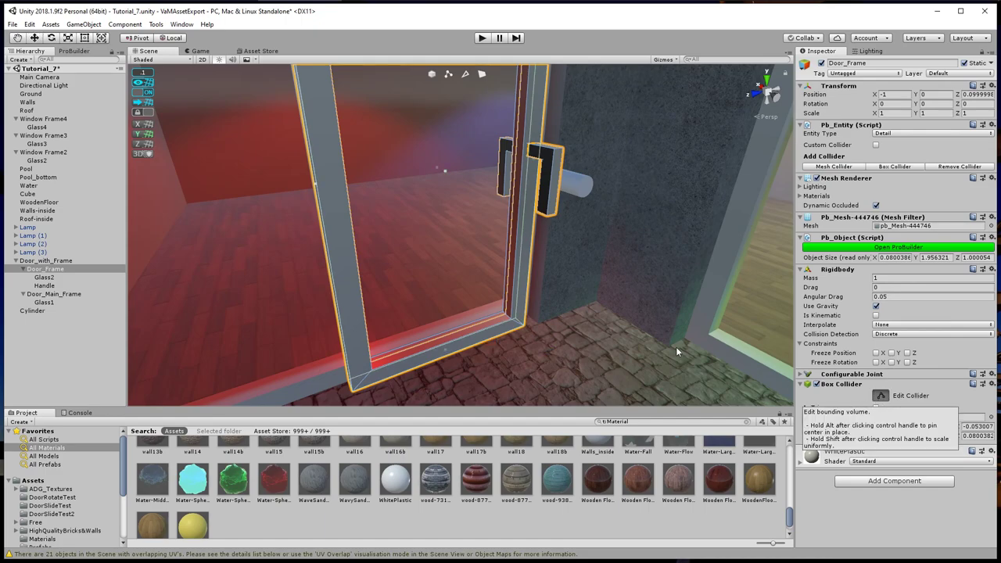
right_drag(677, 352, 361, 247)
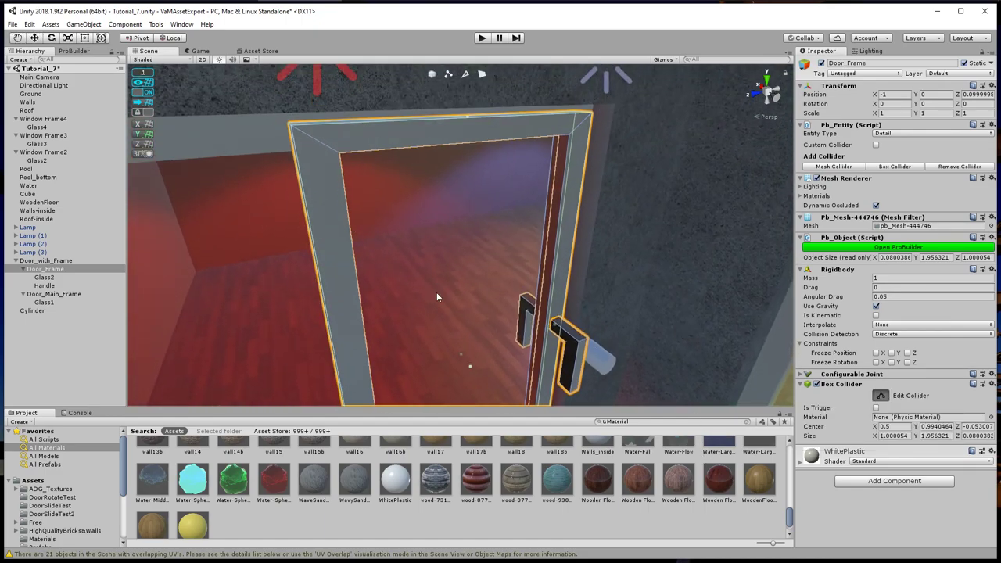
right_drag(425, 316, 398, 380)
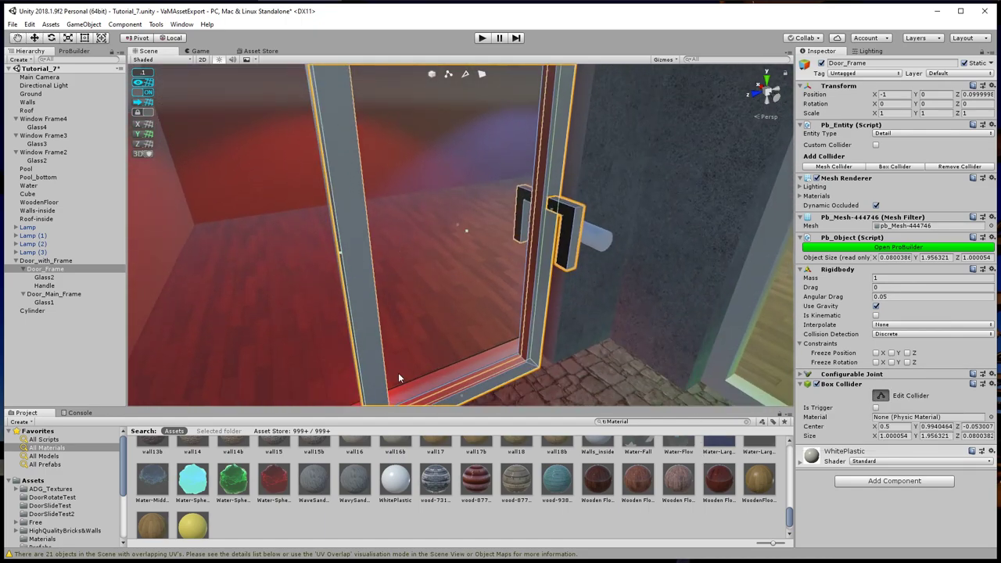
Remove the Mesh Collider components from Door_Frame's children Glass2 and Handle
click(44, 278)
right_click(844, 274)
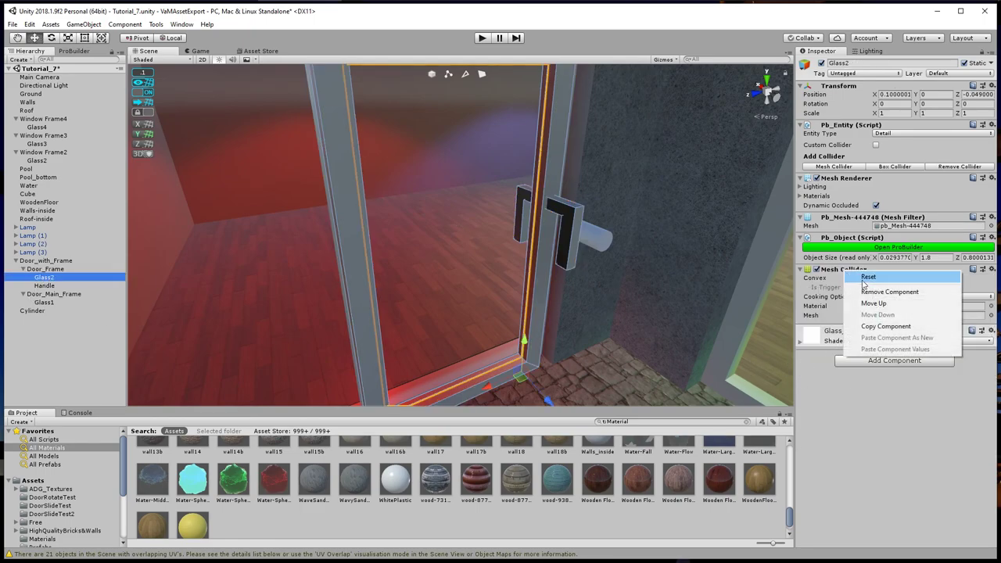
click(878, 291)
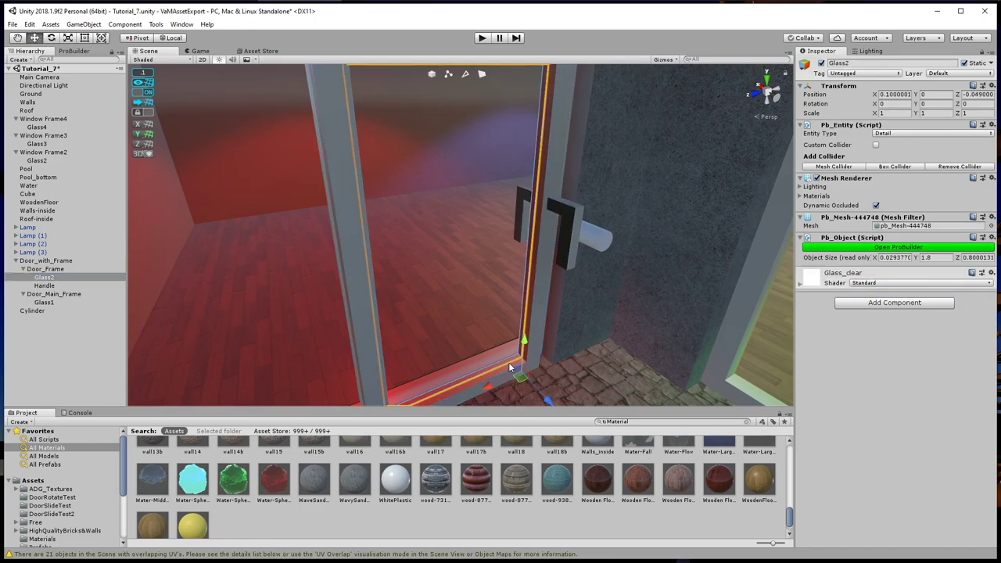
click(44, 286)
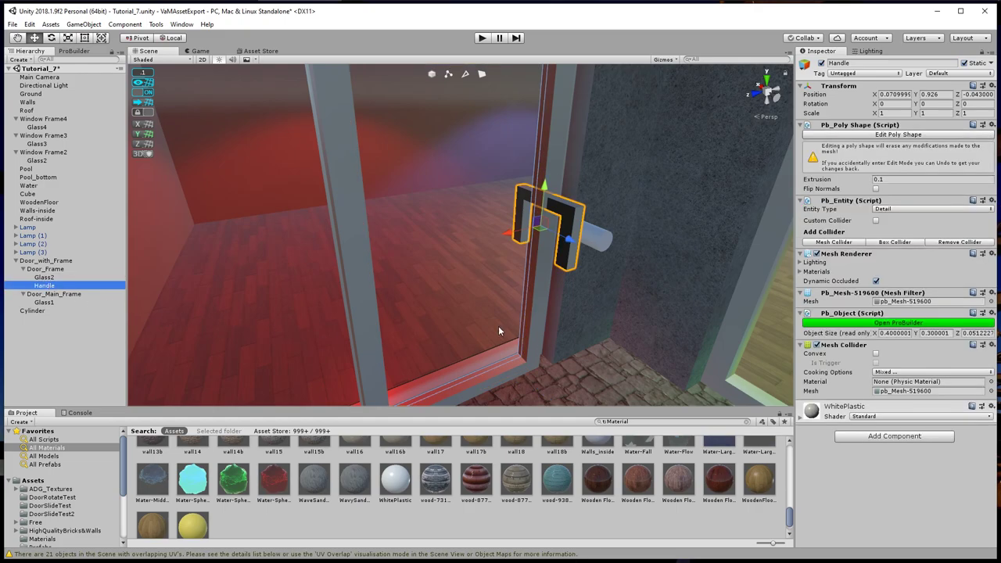
right_click(845, 348)
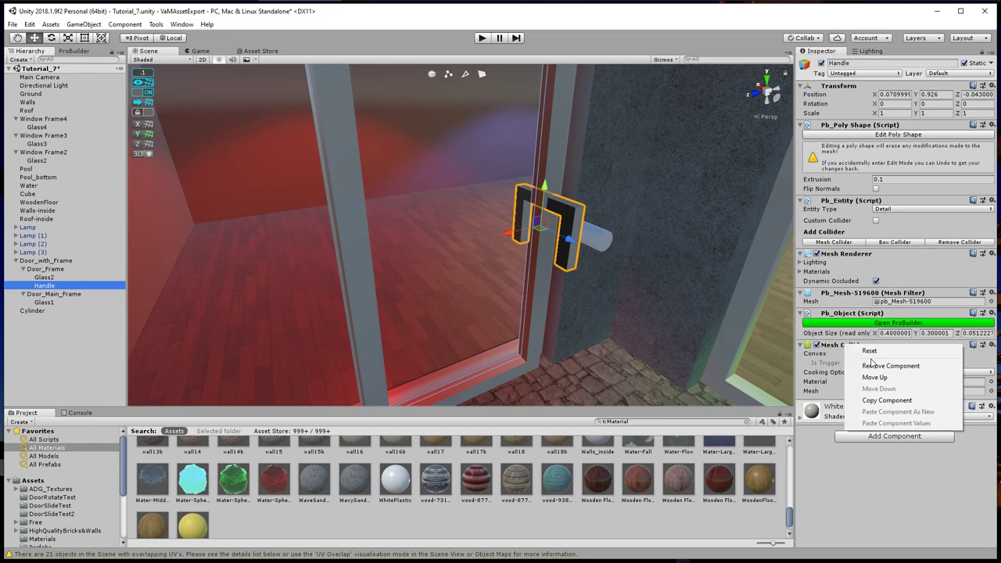
click(876, 366)
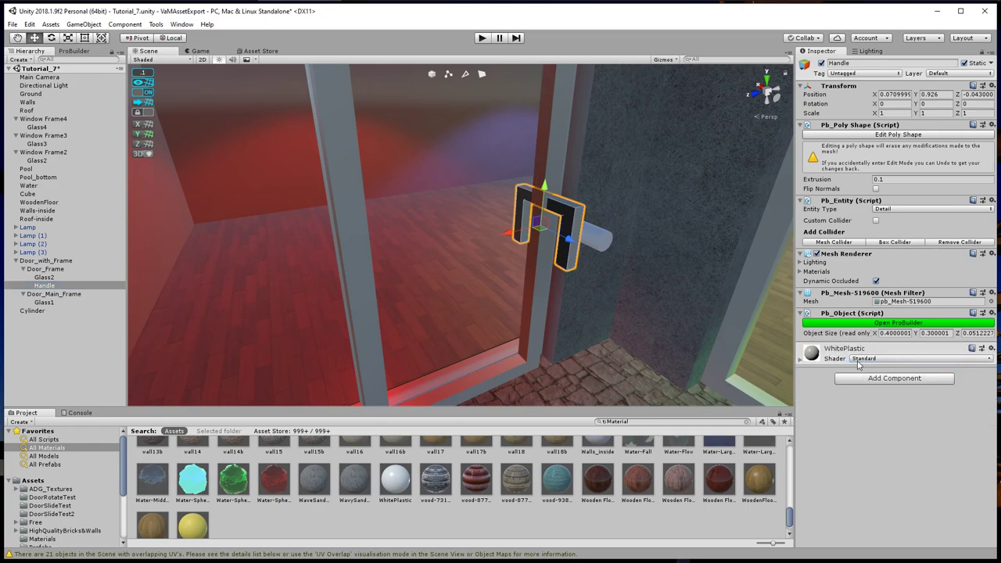
Add three Box Collider physics components to Handle
click(874, 380)
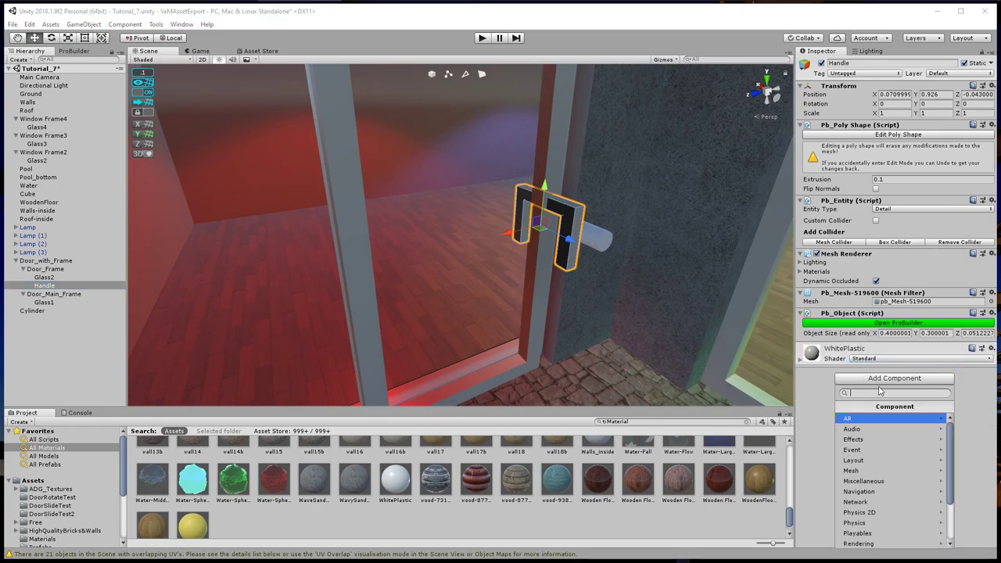
scroll(872, 467, down, 3)
click(872, 466)
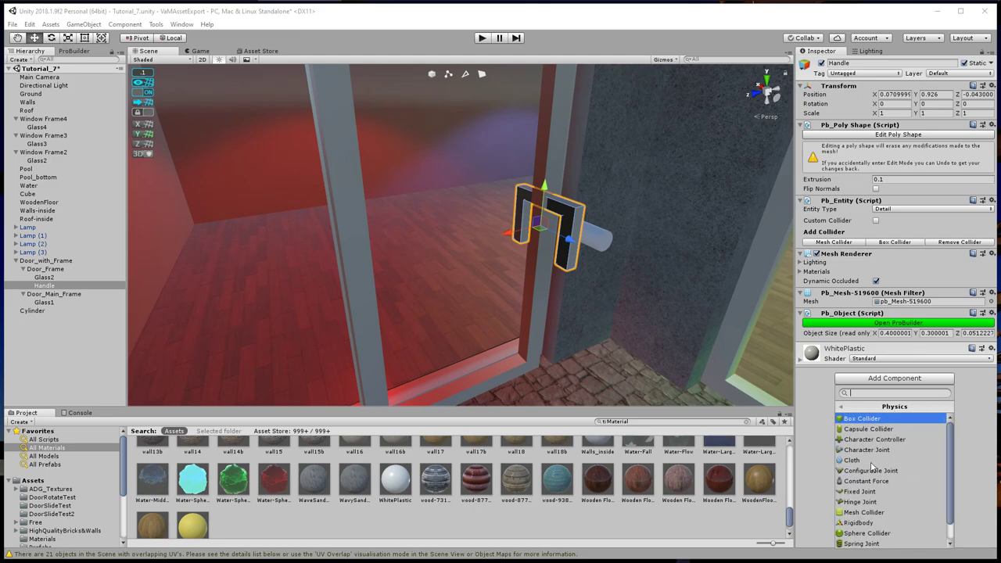
click(859, 420)
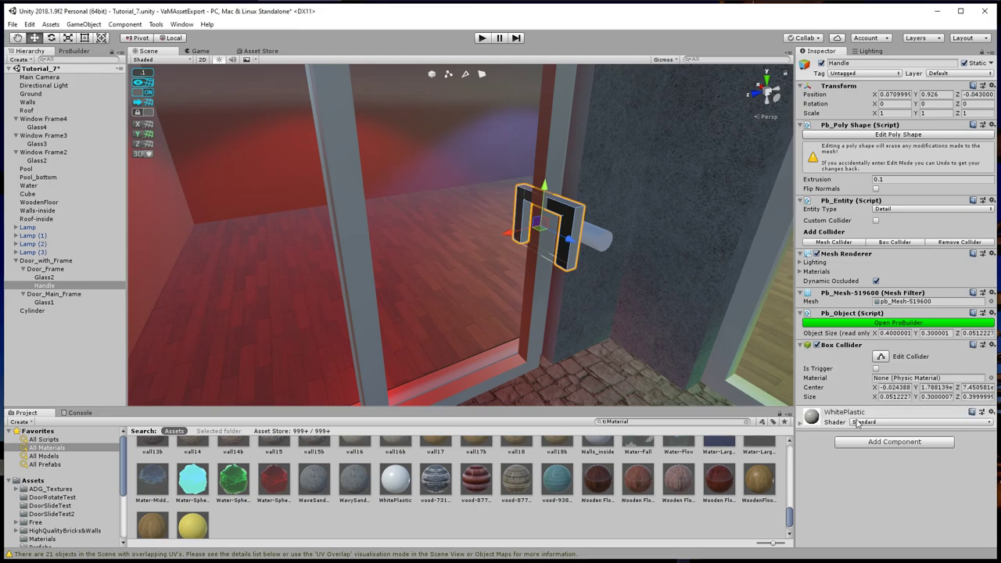
click(872, 442)
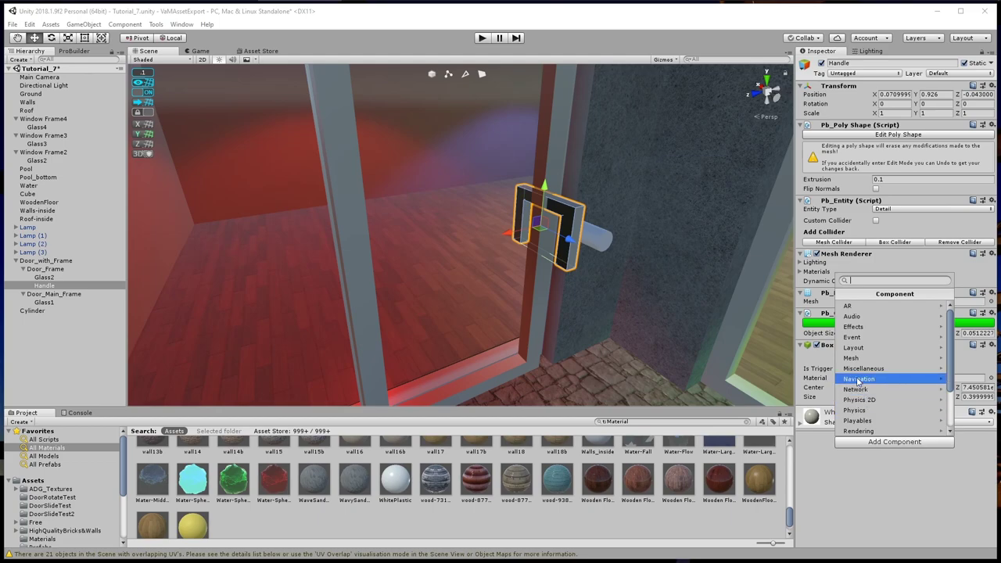
click(860, 306)
click(881, 503)
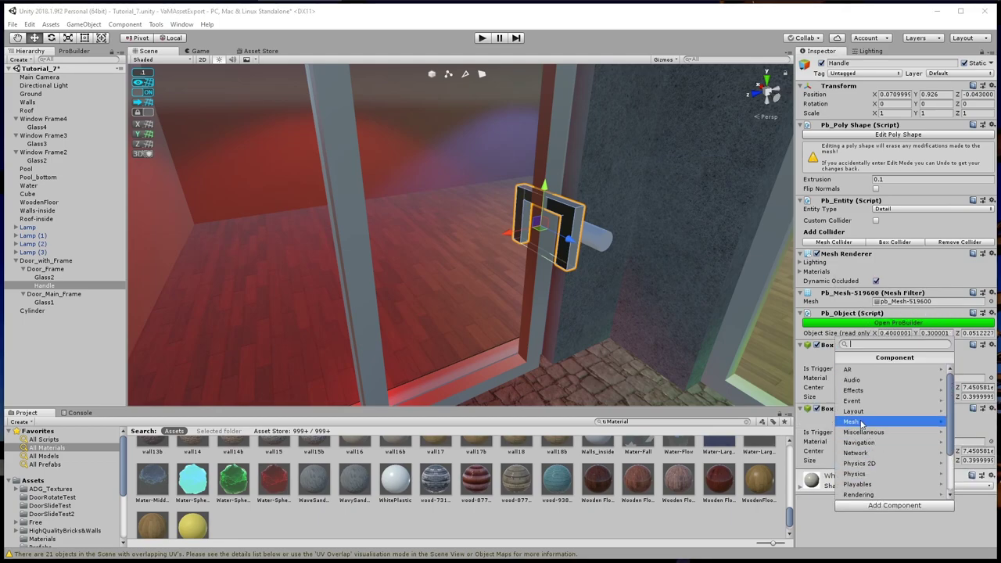
click(854, 474)
click(860, 432)
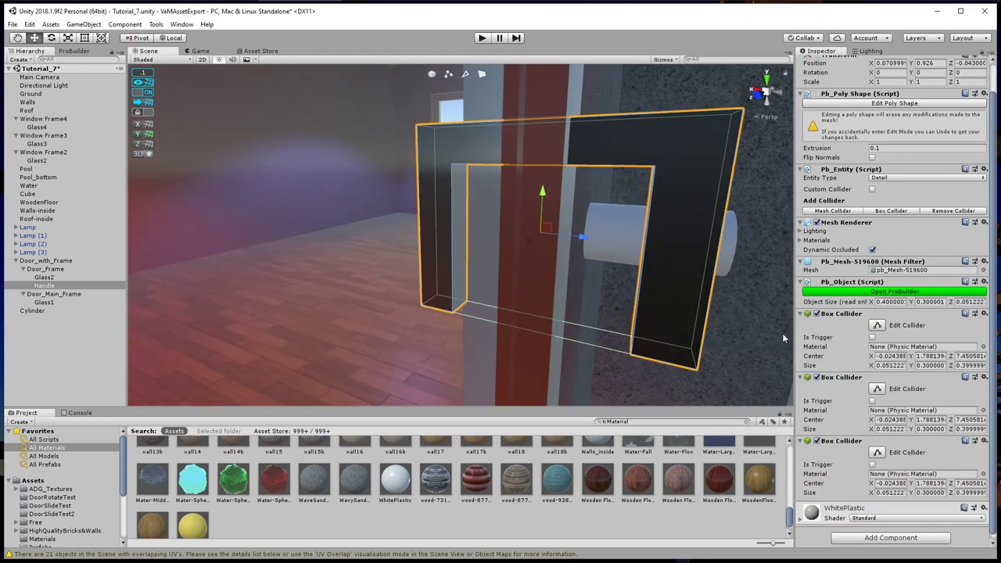
Resize Handle's three Box Colliders to fit one leg, the connecting bar and the other leg respectively
click(876, 326)
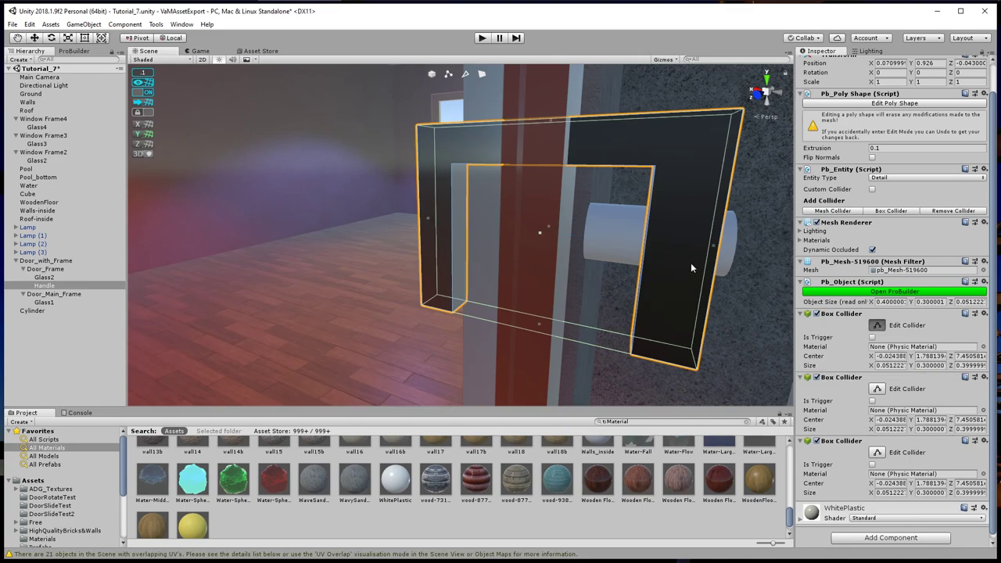
drag(714, 249, 546, 257)
click(877, 388)
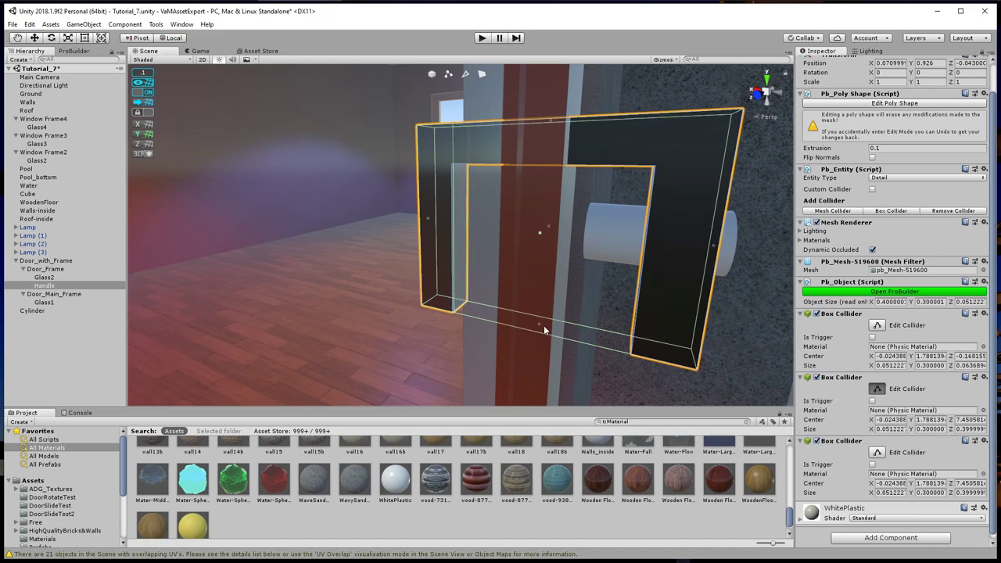
drag(542, 326, 530, 223)
drag(427, 147, 452, 147)
drag(733, 142, 692, 143)
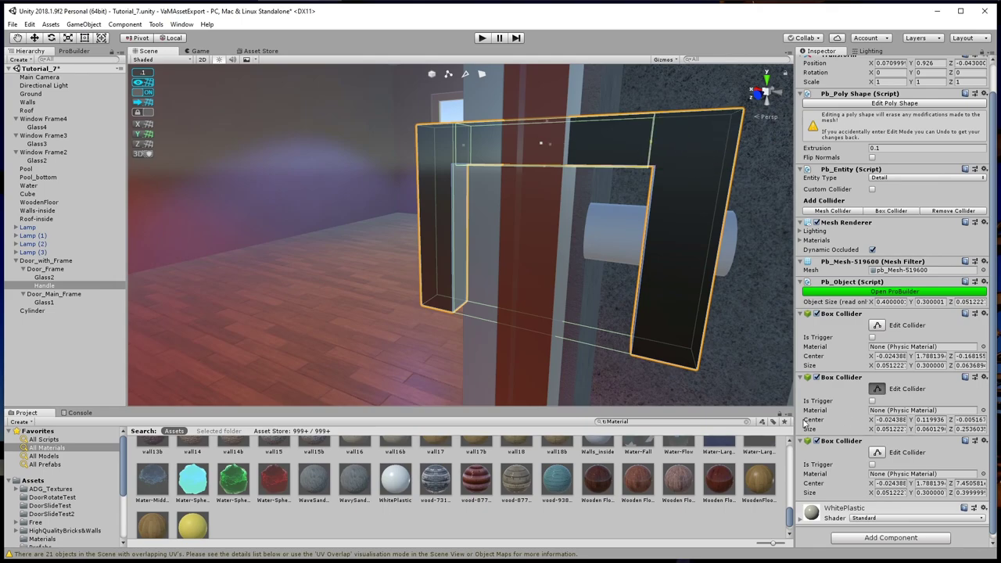
click(877, 452)
drag(441, 239, 520, 210)
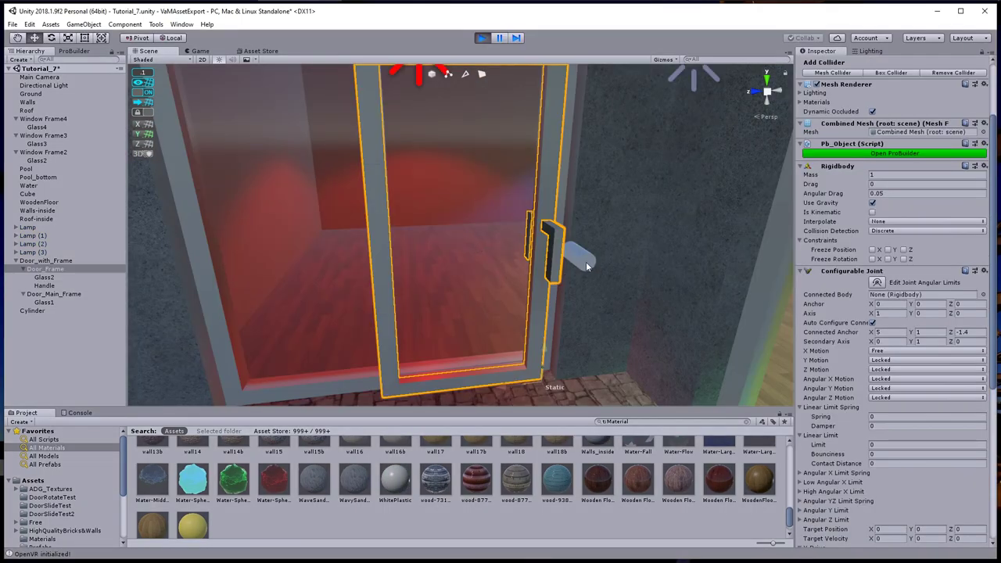
Test the door in play mode by moving the cylinder against the handle, and stop the simulation
click(586, 263)
drag(542, 258, 571, 236)
key(ctrl+p)
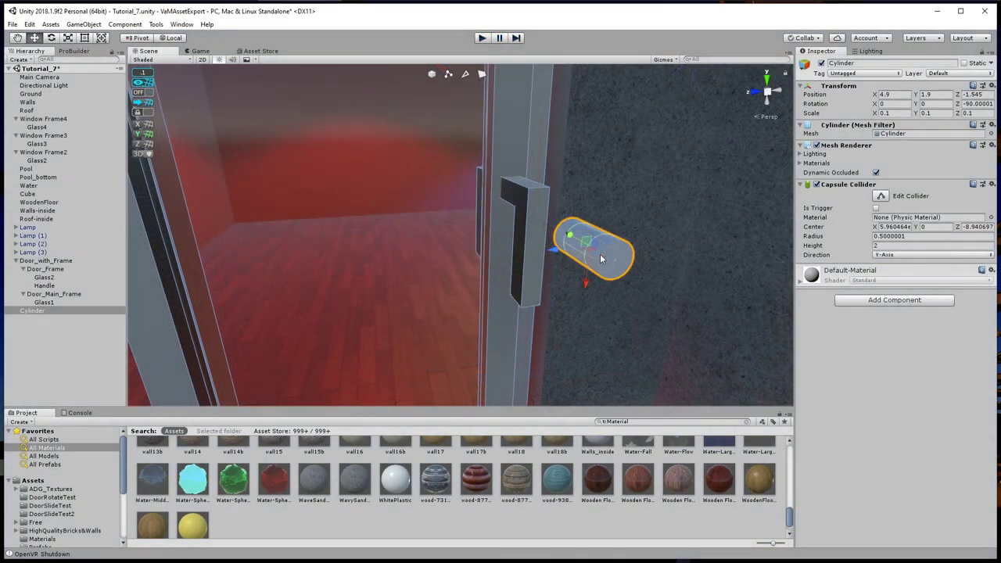
Set Door_Frame's static flags to Nothing, applying the change to its child objects as well
click(52, 271)
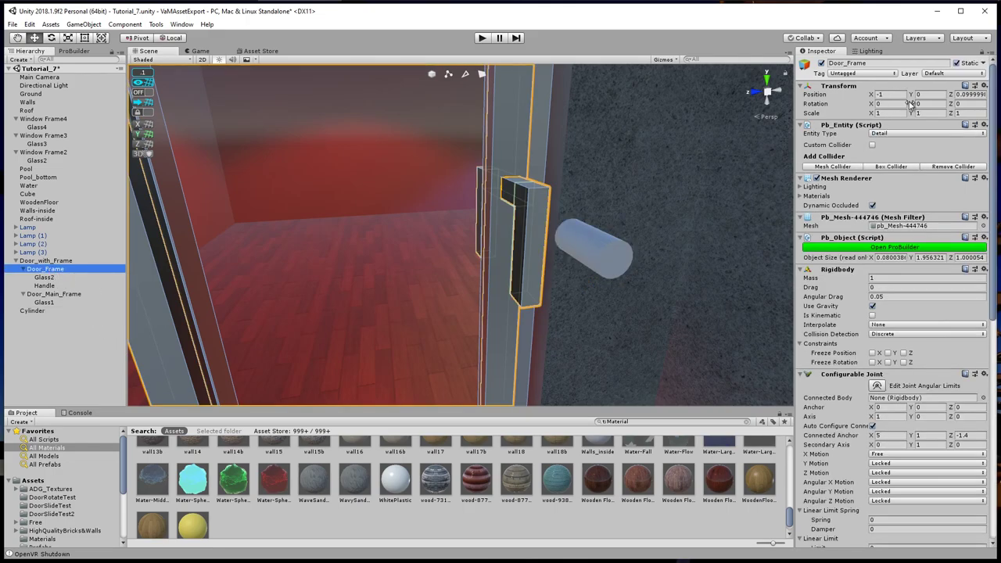
click(957, 63)
click(985, 63)
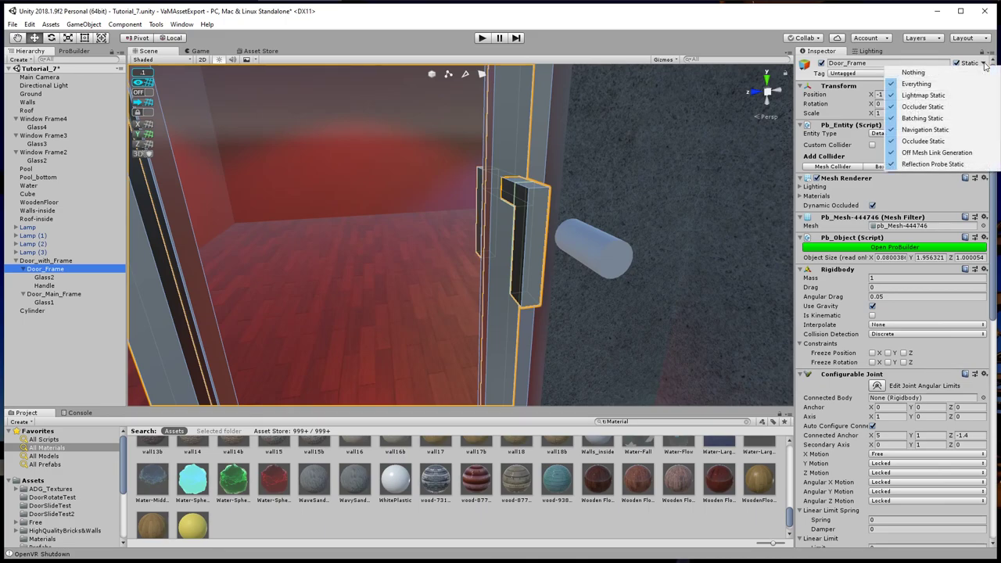
click(915, 73)
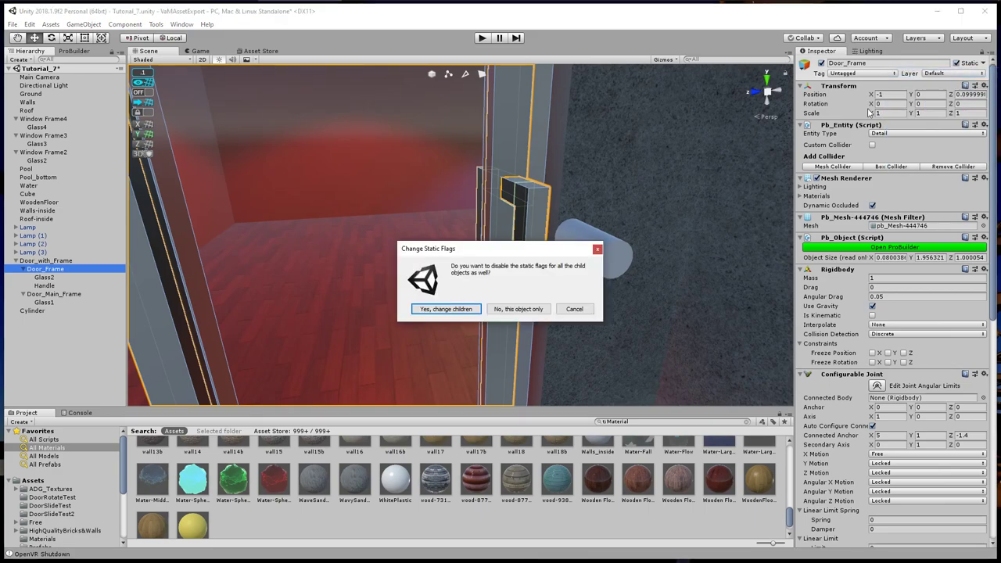
click(446, 310)
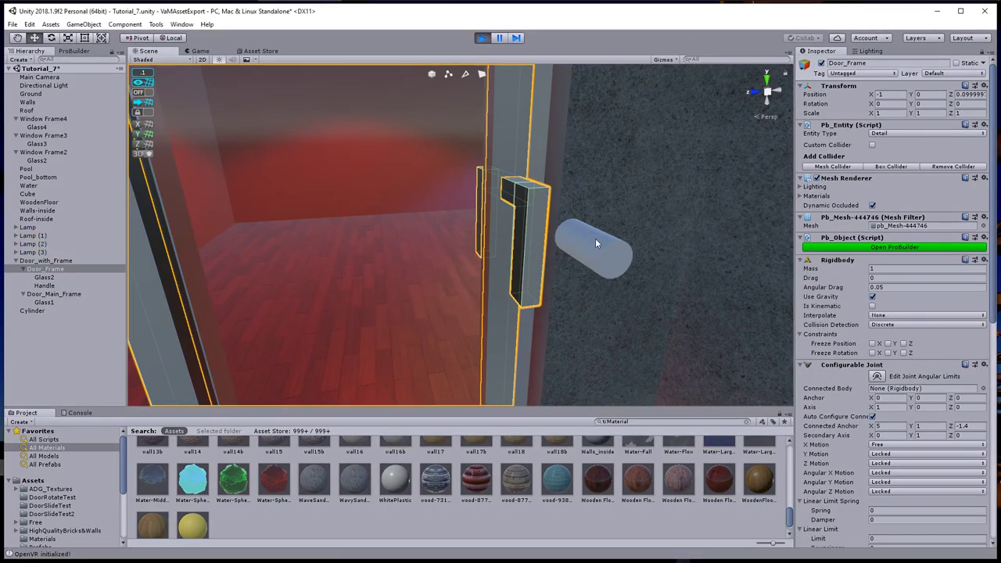
Retest the non-static door in play mode by pushing its handle sideways with the cylinder, and stop the simulation
click(595, 239)
drag(553, 248, 501, 262)
scroll(458, 294, down, 4)
drag(444, 247, 465, 273)
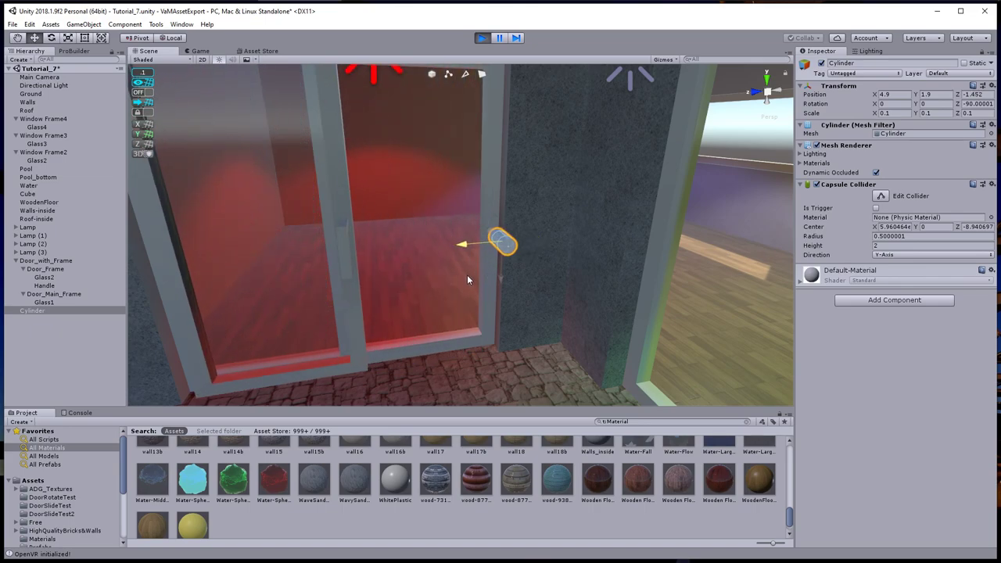
key(ctrl+p)
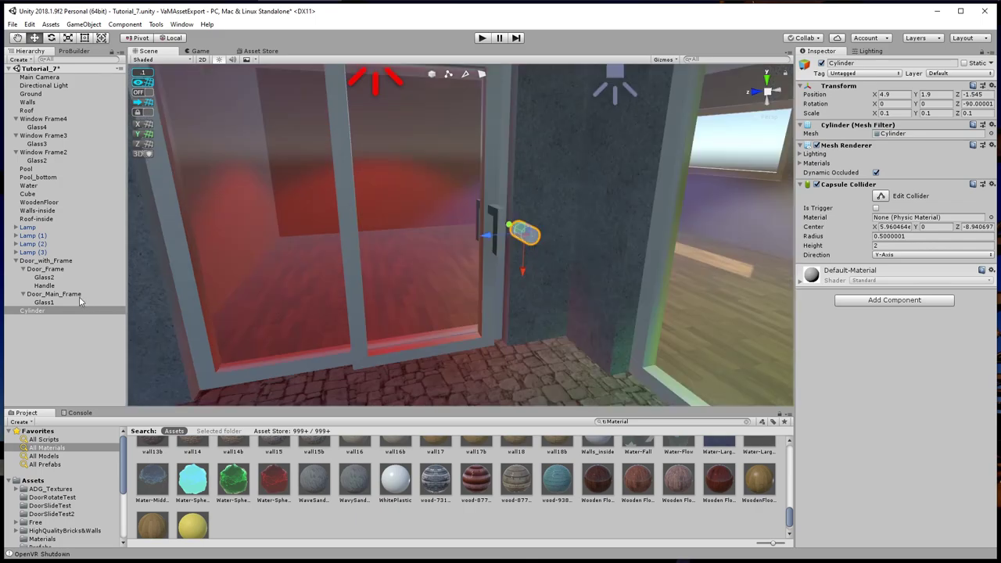
Set the Linear Limit value of Door_Frame's Configurable Joint to 0.4
click(42, 271)
scroll(854, 444, down, 5)
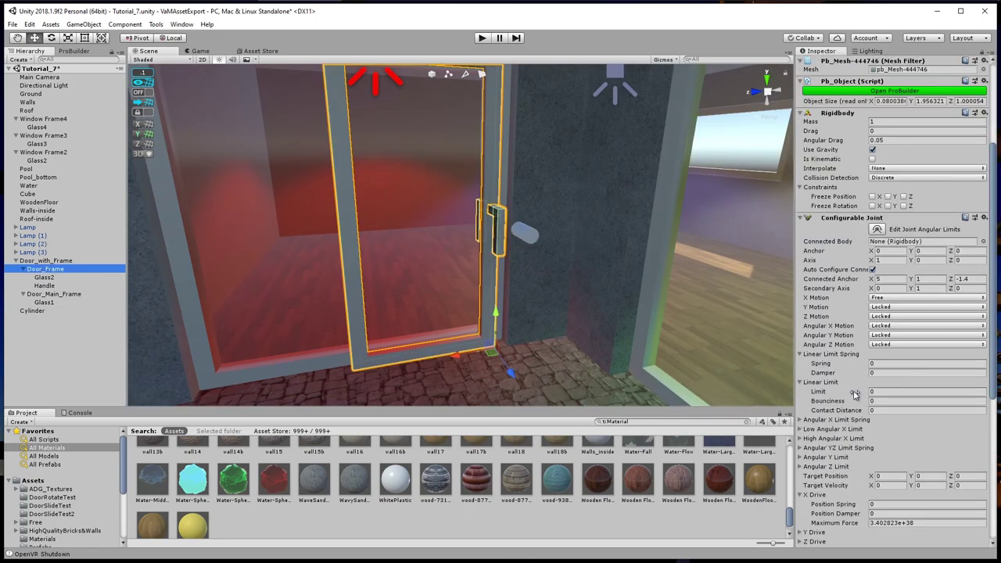
click(877, 393)
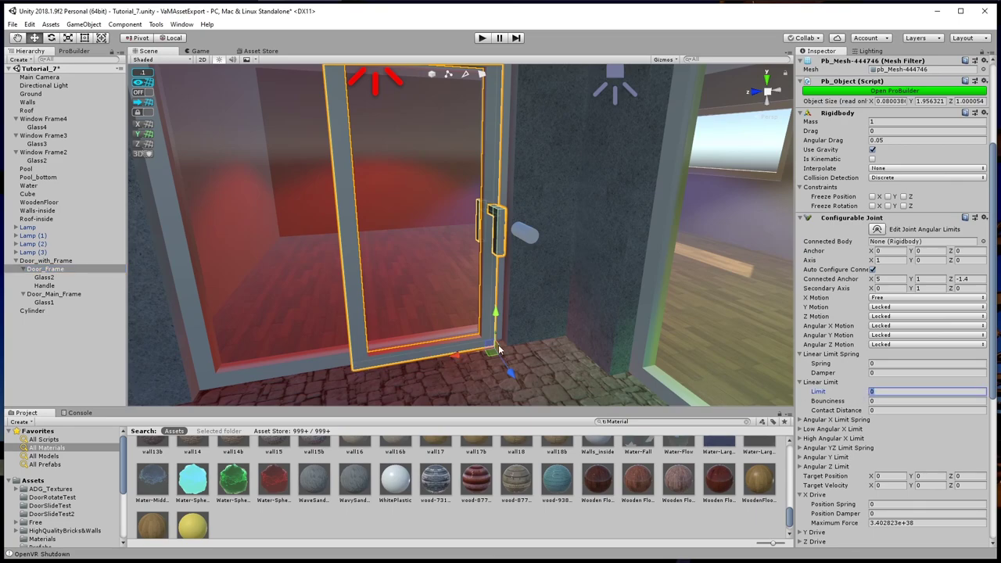
click(851, 385)
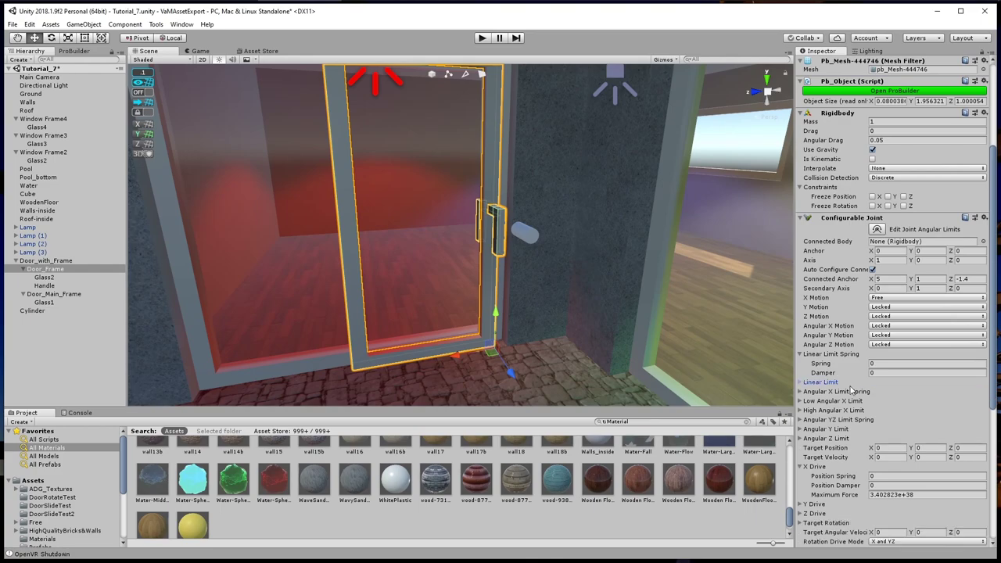
click(800, 381)
scroll(560, 378, up, 3)
middle_drag(560, 377, 544, 322)
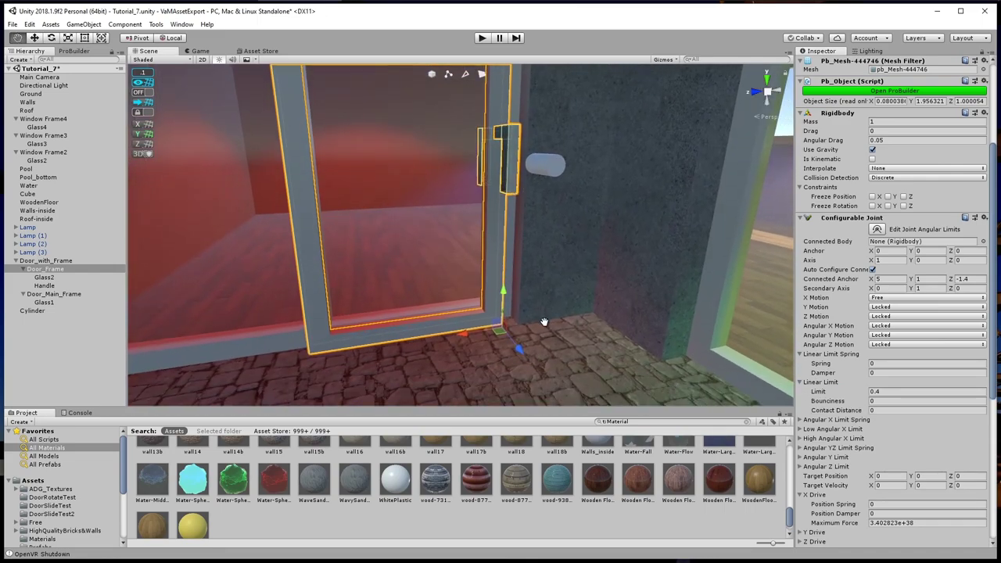
Try an X anchor of 0.49 on Door_Frame's Configurable Joint and set it back to 0
scroll(544, 321, up, 2)
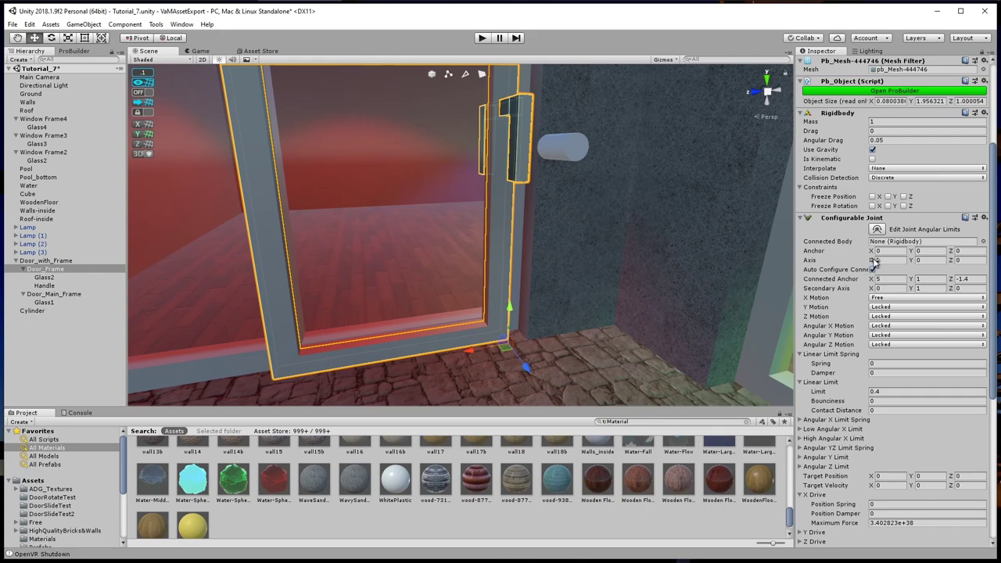
drag(874, 252, 875, 250)
drag(866, 251, 873, 252)
alt+drag(407, 383, 451, 380)
middle_drag(345, 400, 464, 364)
alt+drag(464, 364, 508, 331)
middle_drag(508, 331, 504, 355)
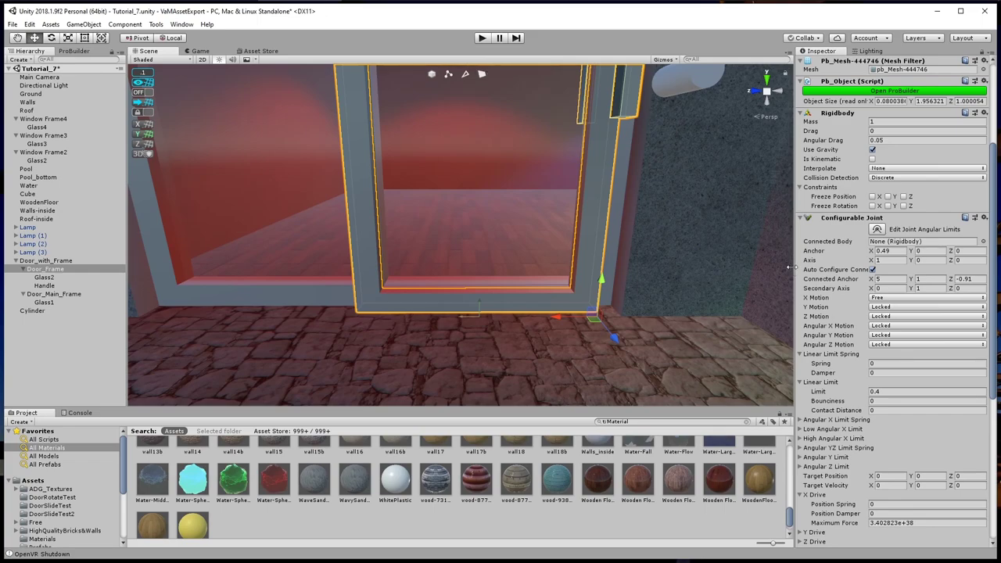
drag(871, 250, 875, 250)
text(0)
click(47, 336)
Assign Door_Main_Frame as the connected body of Door_Frame's Configurable Joint
click(39, 269)
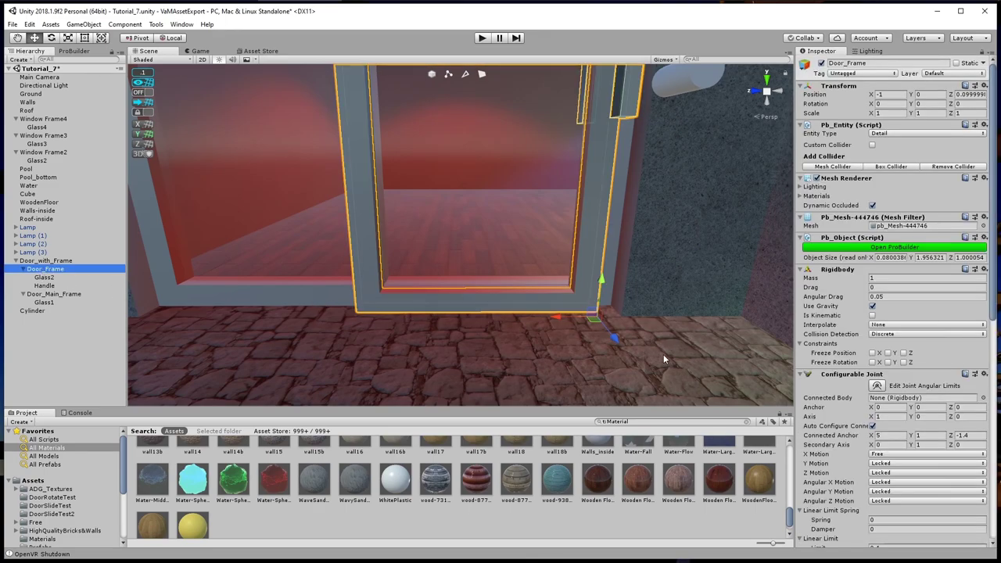
scroll(900, 391, down, 2)
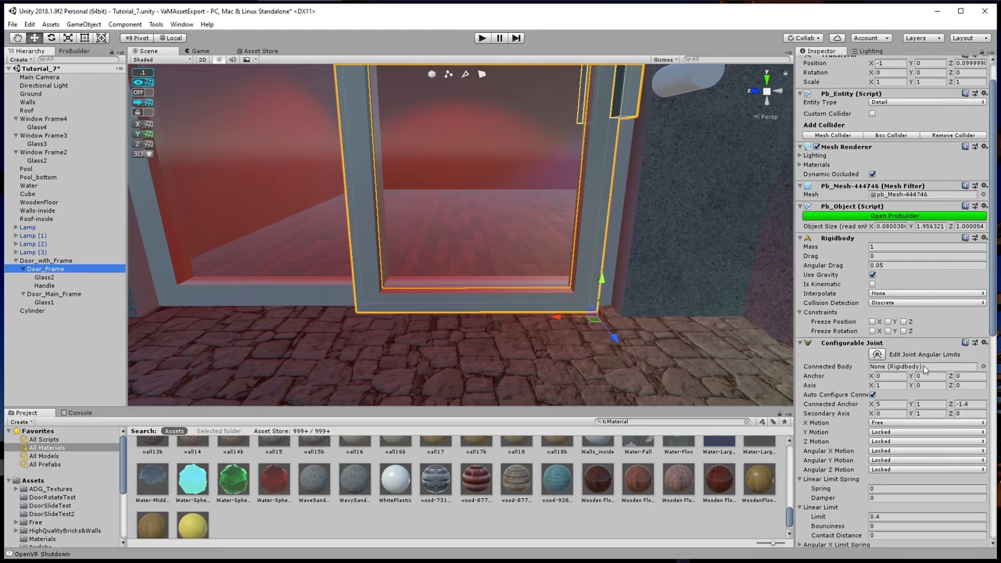
click(983, 367)
click(235, 72)
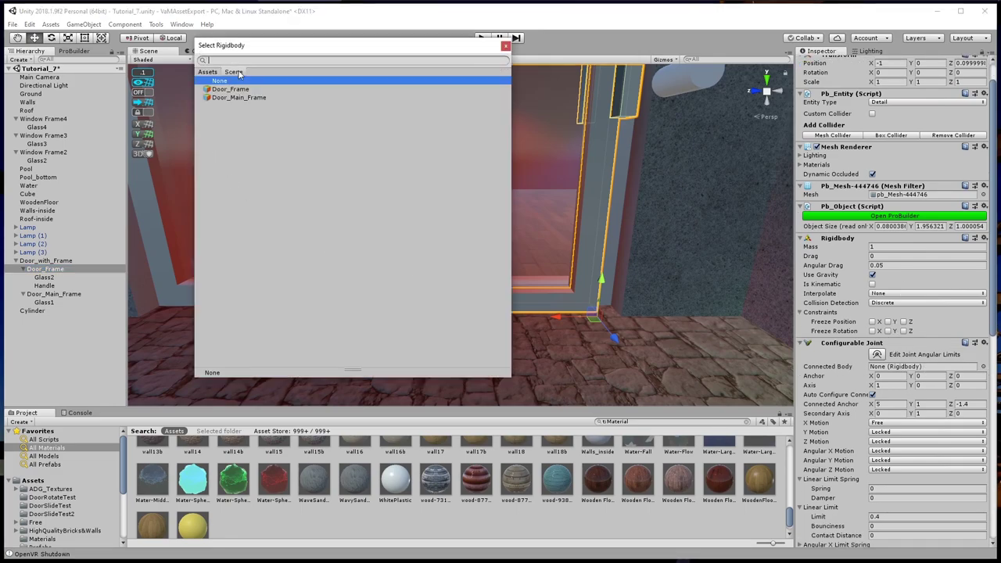
click(251, 98)
click(506, 45)
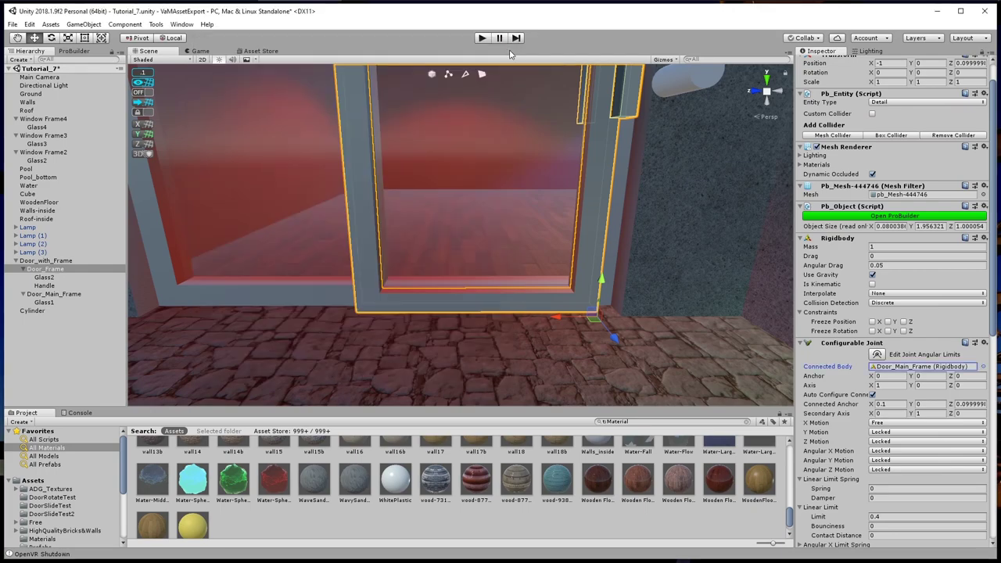
Turn off automatic connected anchor configuration on Door_Frame's joint and set Connected Anchor X to 0.58
right_drag(521, 360, 535, 366)
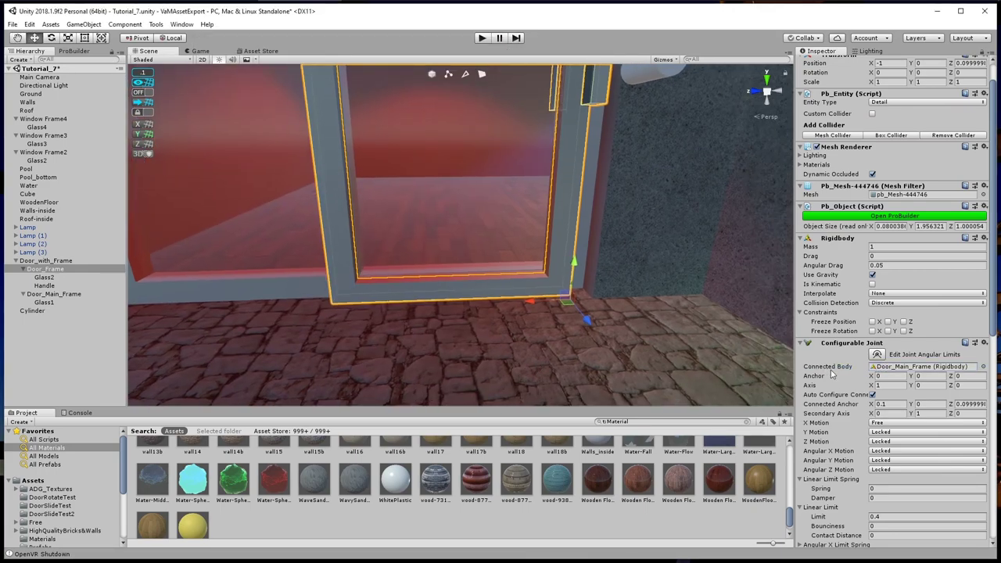
scroll(833, 376, down, 3)
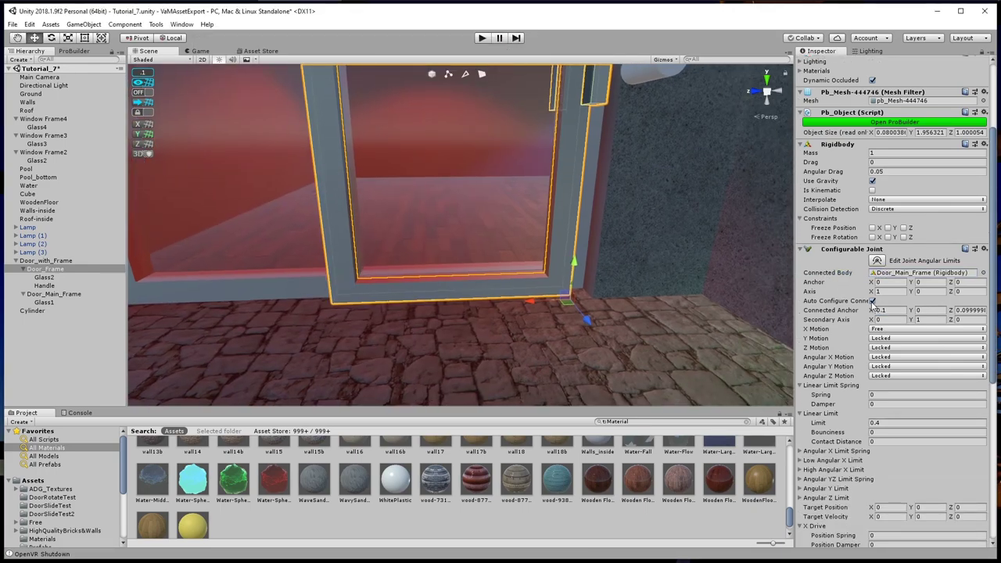
click(872, 302)
drag(874, 310, 887, 315)
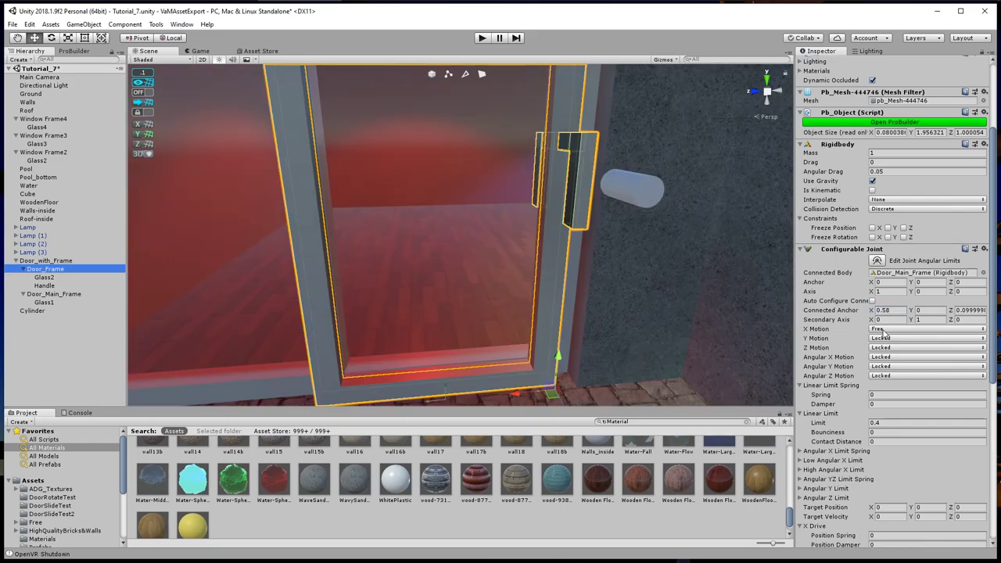
Set the joint's X Motion to Limited and test the sliding door in play mode by pushing it with the cylinder
click(891, 329)
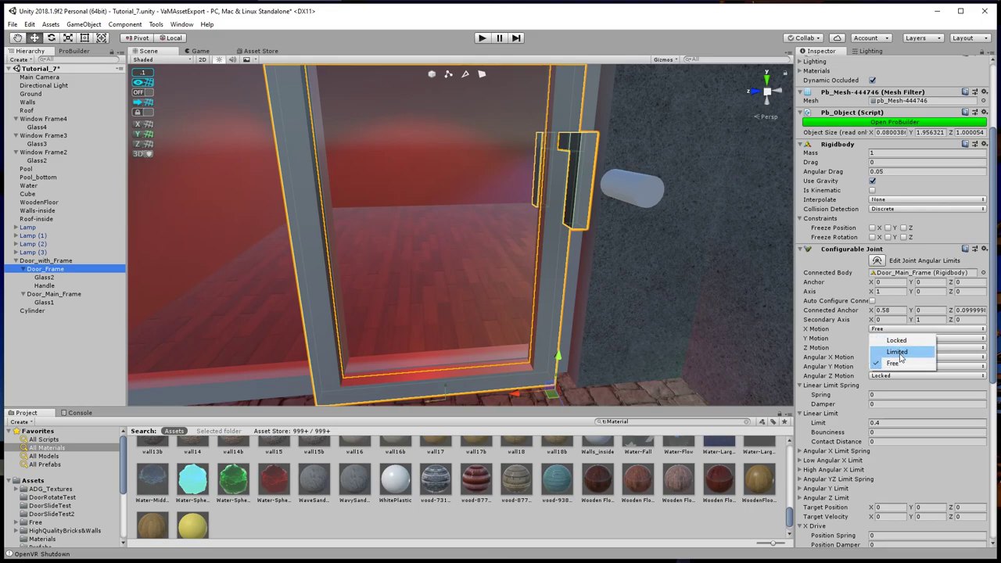
click(900, 356)
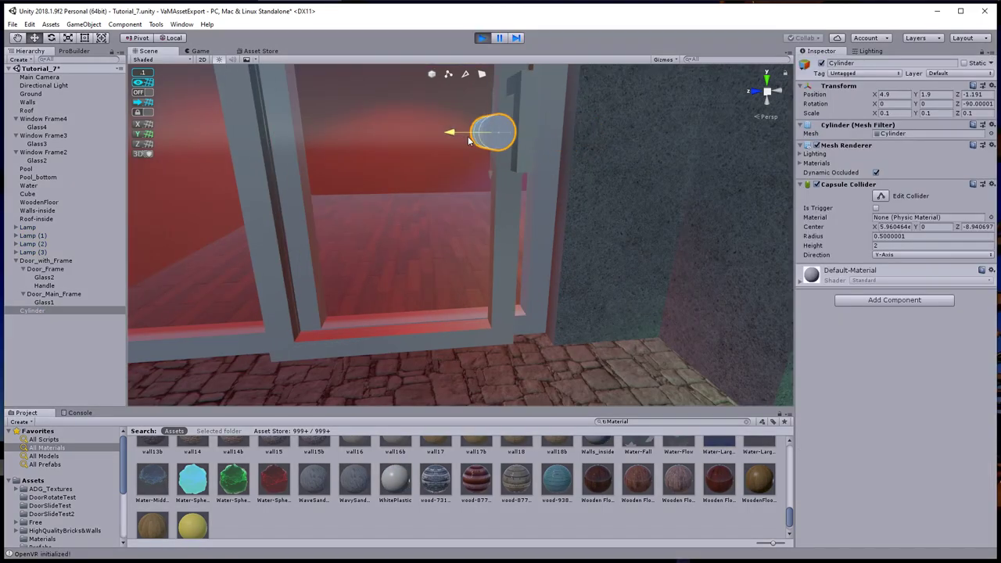
drag(455, 139, 294, 199)
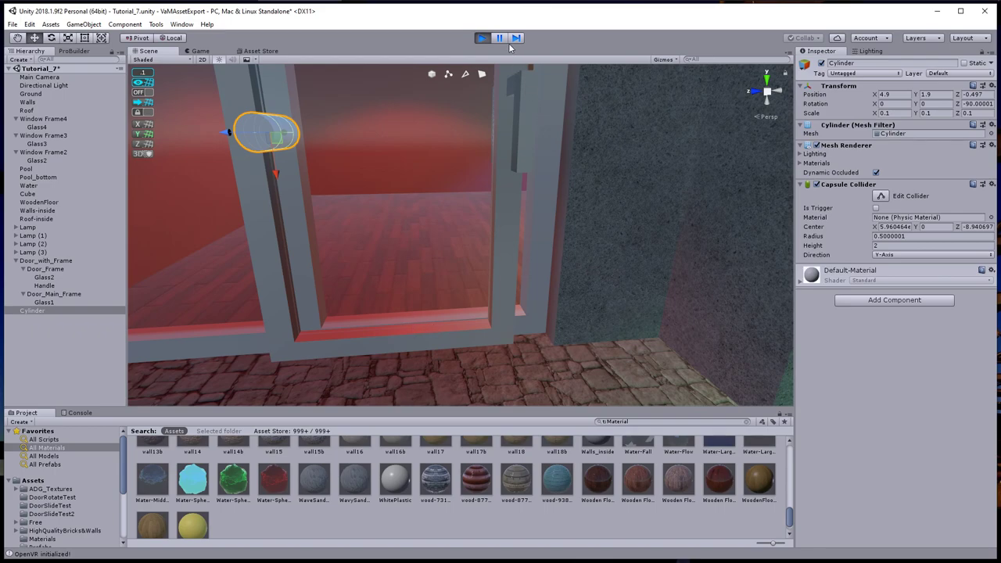
click(483, 38)
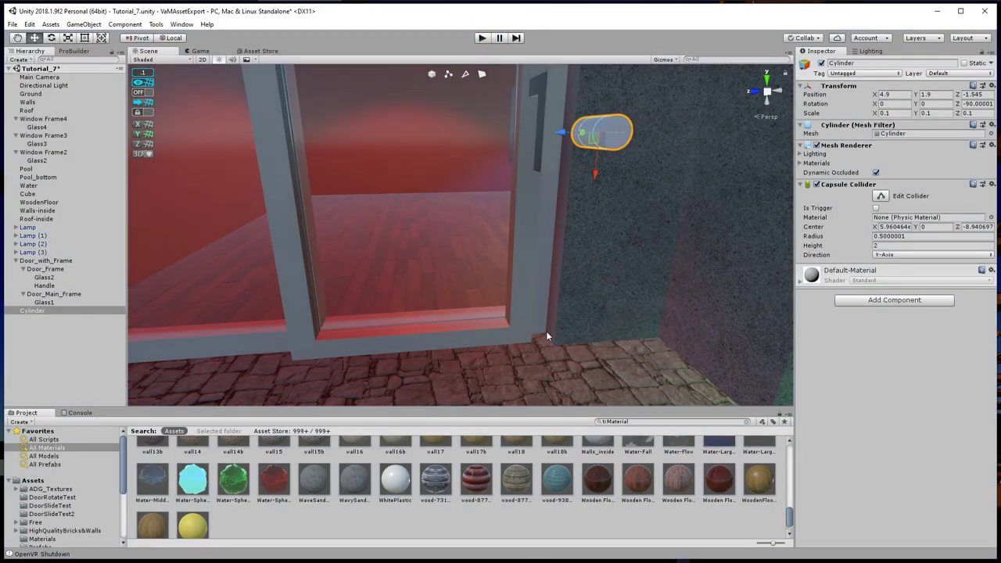
Set Door_Frame's Connected Anchor X to 0.49 and test the door's slide again with the cylinder in play mode
click(49, 269)
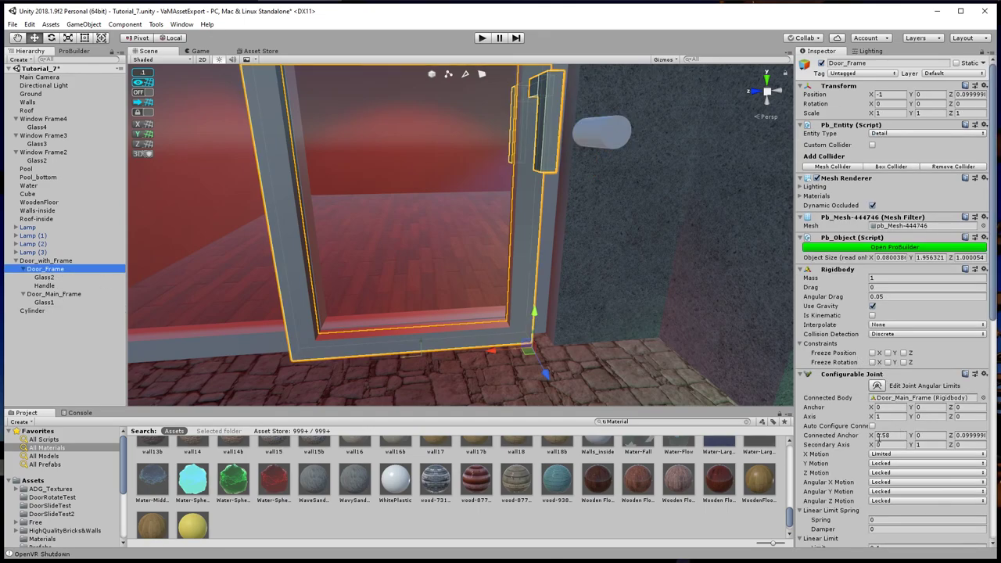
drag(876, 436, 873, 436)
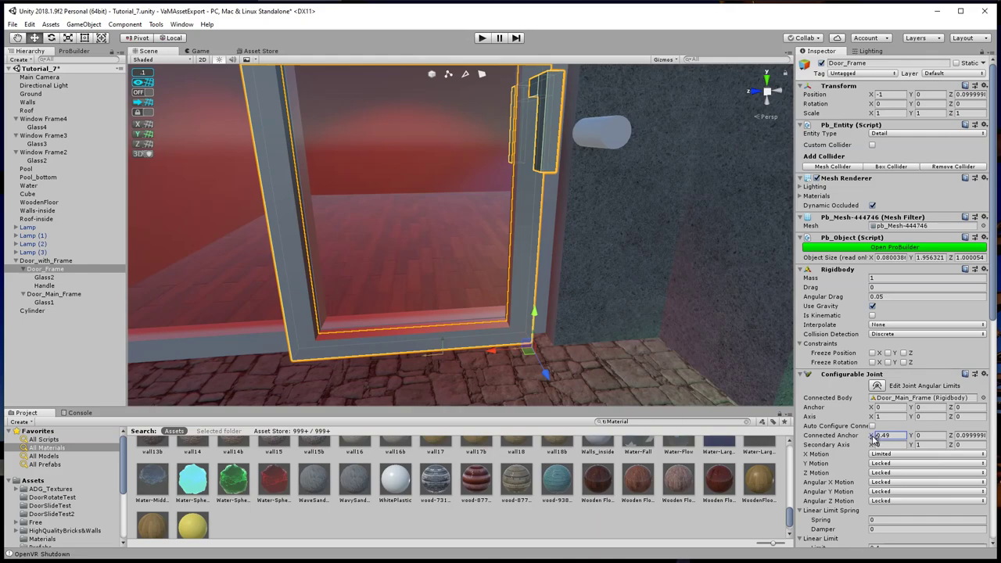
click(592, 136)
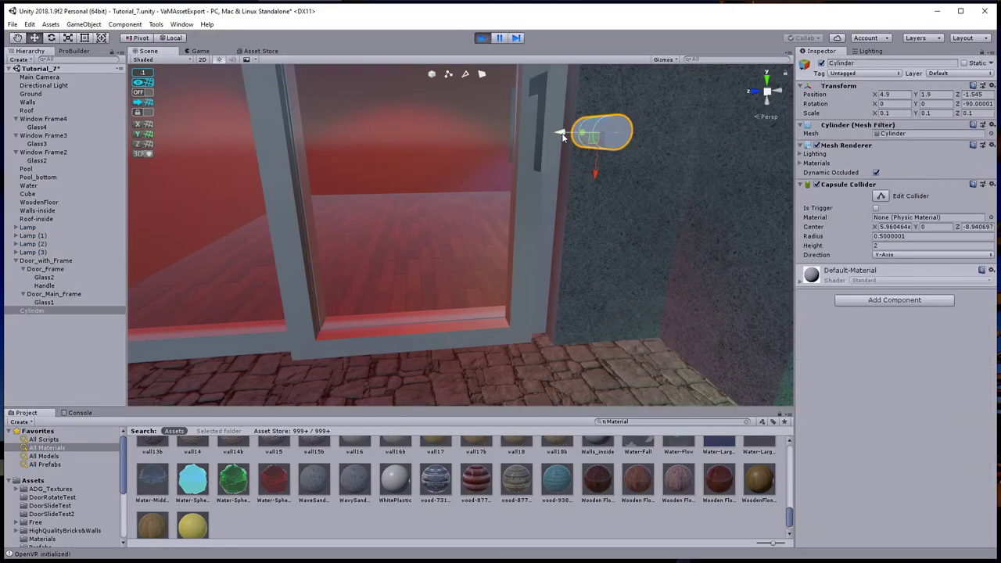
drag(562, 135, 172, 228)
right_drag(221, 249, 380, 362)
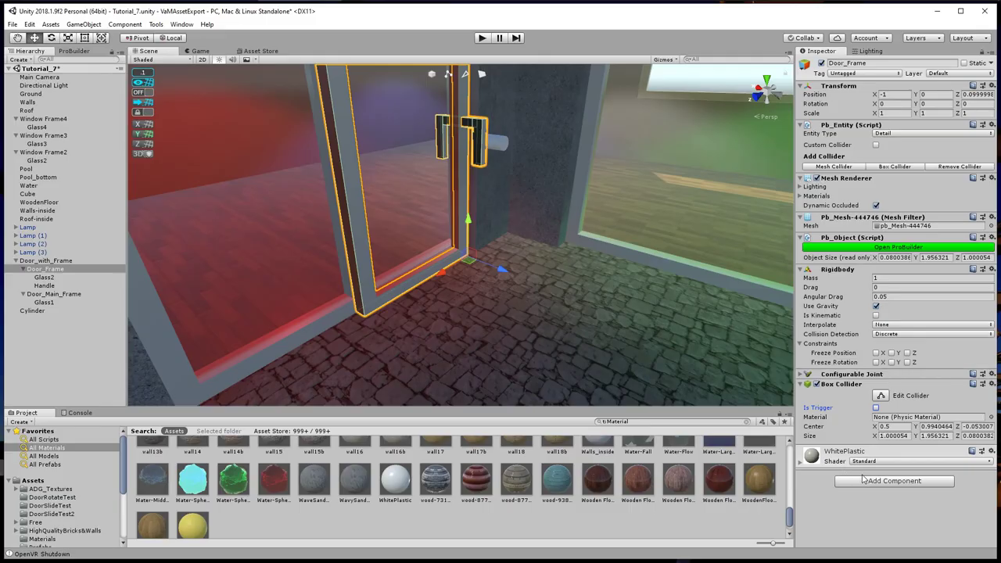
click(864, 479)
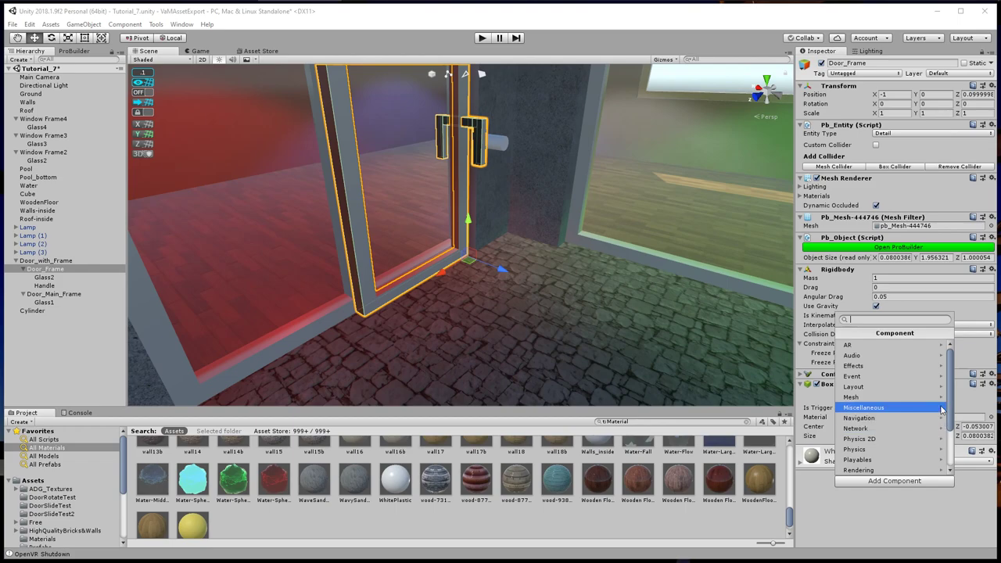
click(878, 451)
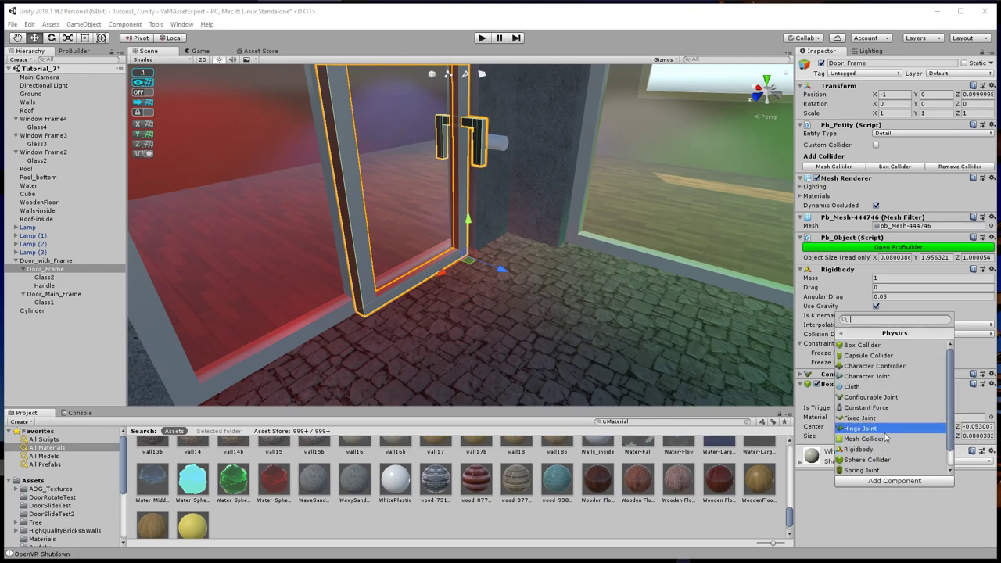
click(875, 512)
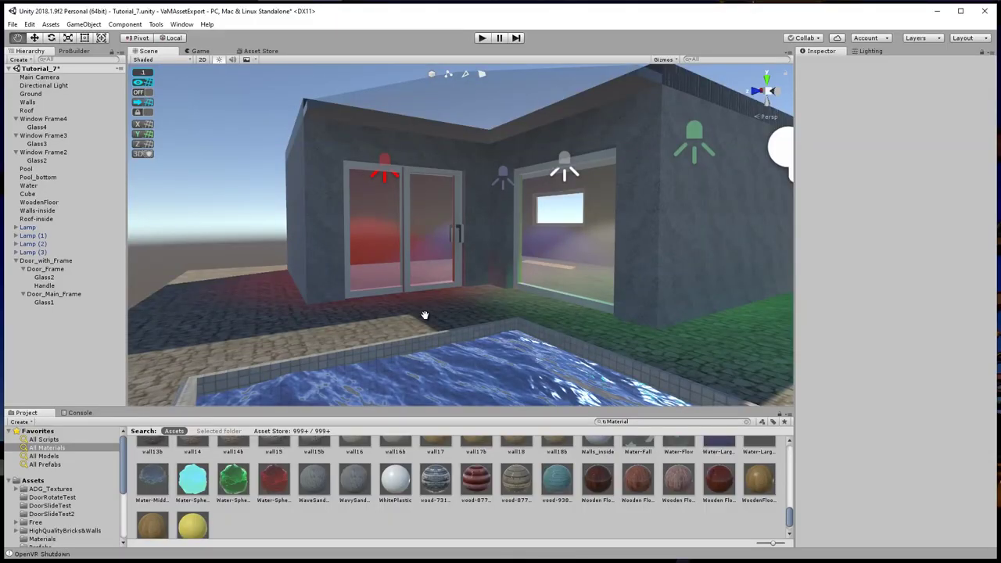
Set the shadow type of the Spot Light inside Lamp, the green one, to Soft Shadows
right_drag(424, 315, 607, 261)
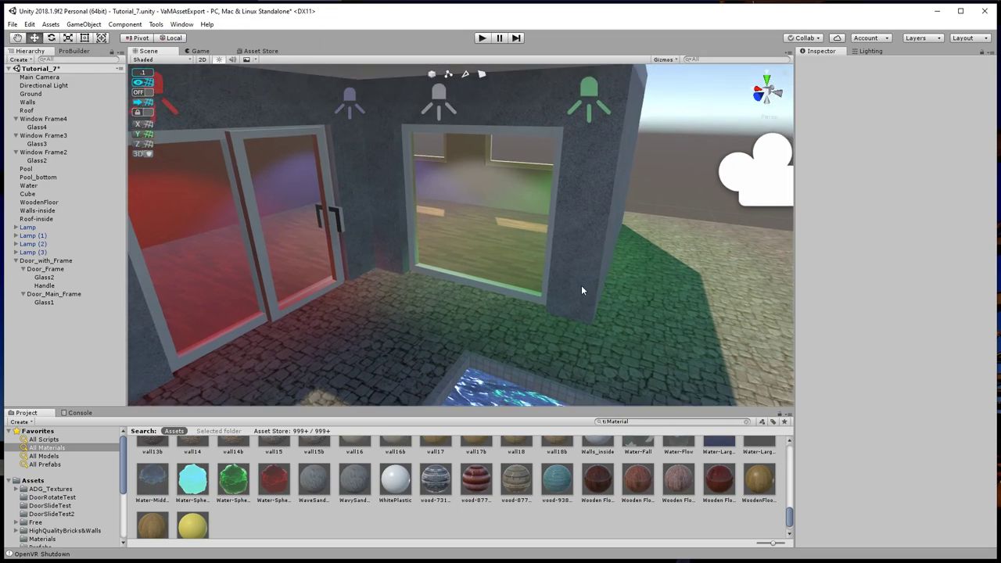
mouse_move(579, 286)
middle_down()
mouse_move(590, 272)
mouse_move(580, 290)
middle_up()
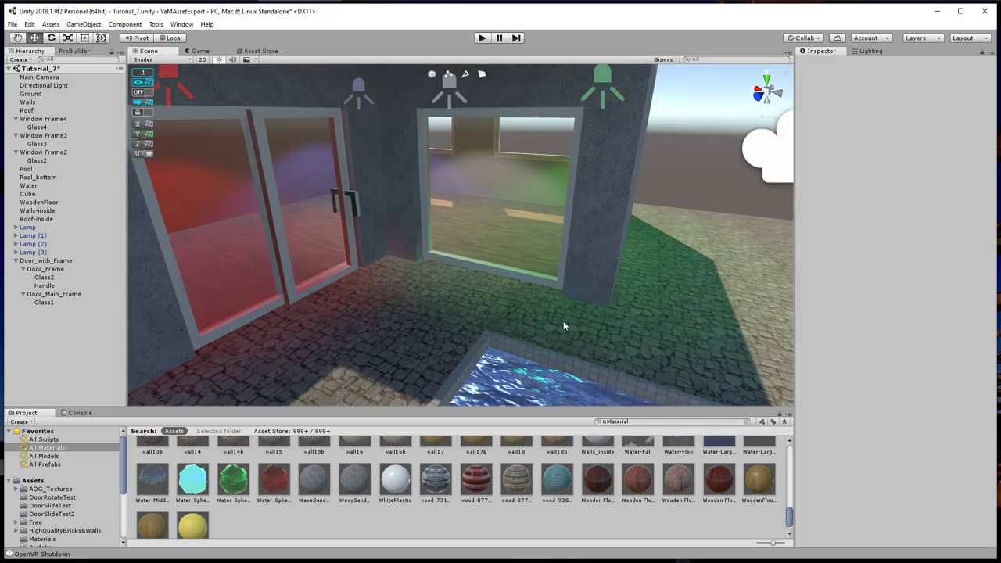
right_drag(568, 270, 561, 248)
middle_drag(561, 248, 583, 255)
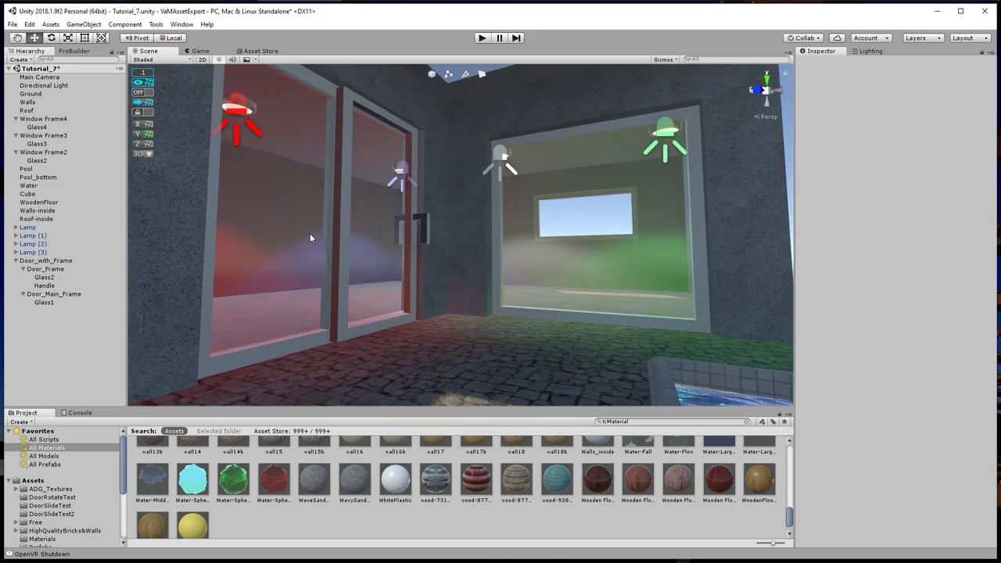
click(36, 229)
click(16, 228)
click(39, 253)
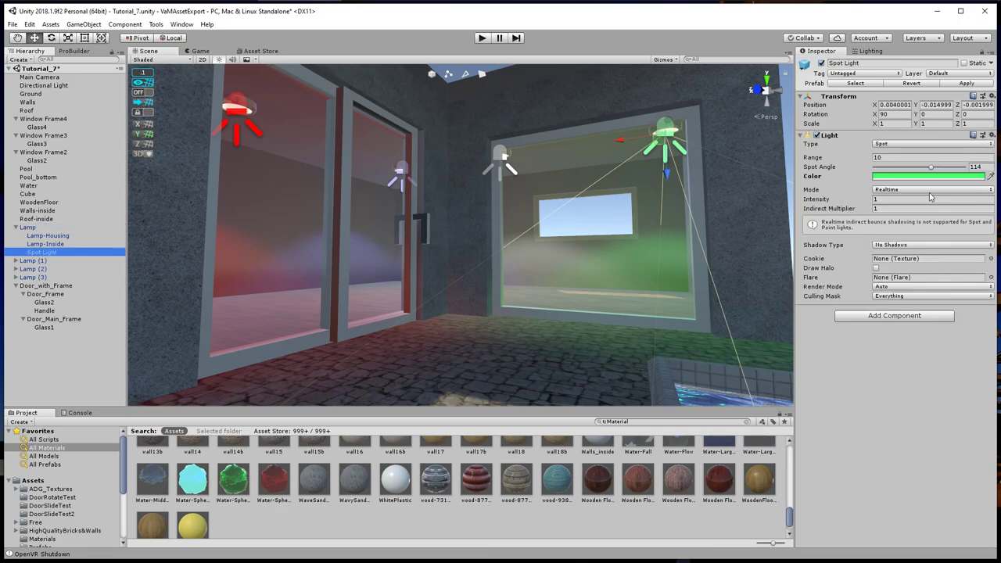
click(925, 244)
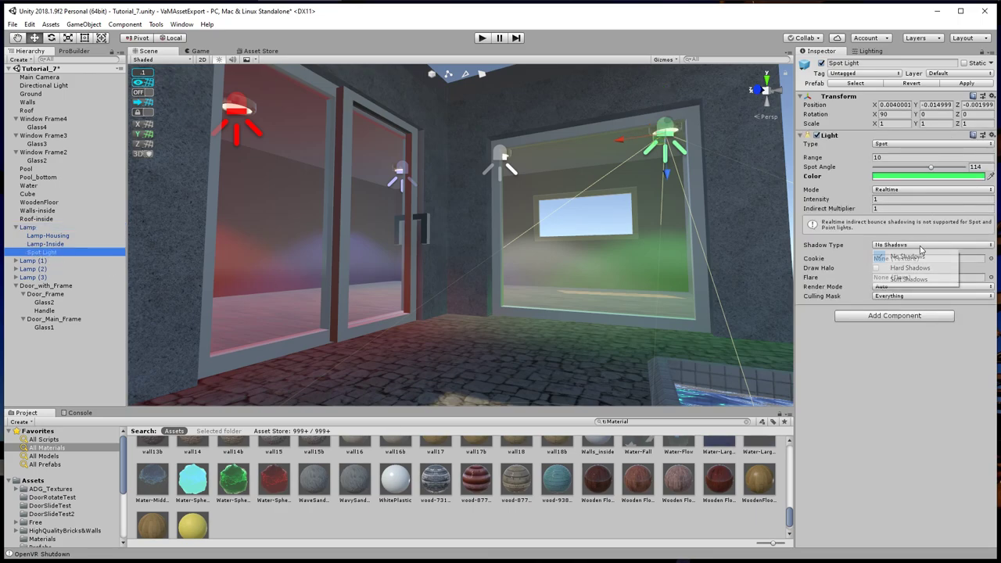
click(917, 279)
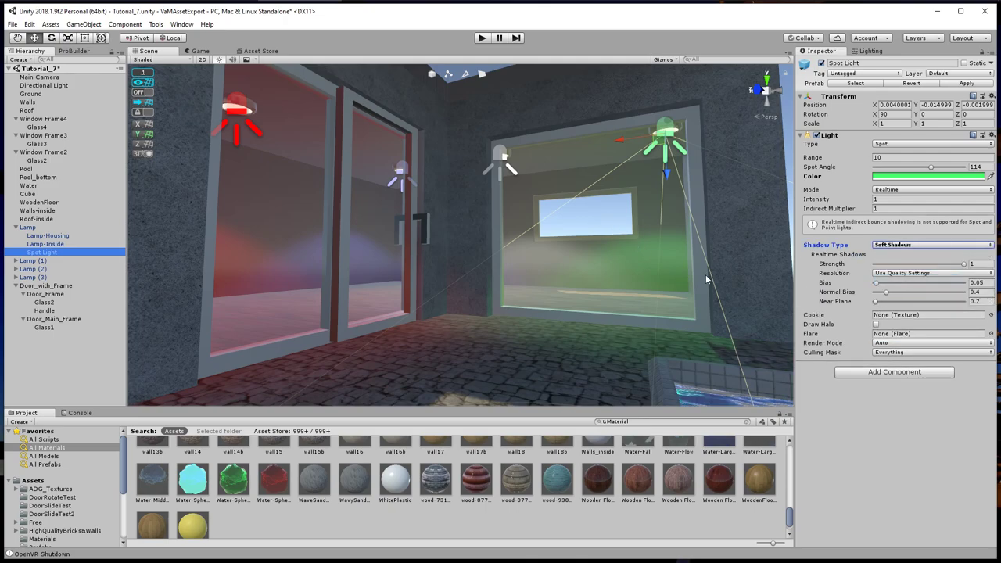
Set the shadow type of the Spot Light inside Lamp (1) to Soft Shadows
right_drag(552, 249, 453, 255)
click(16, 260)
click(43, 285)
click(897, 245)
click(899, 279)
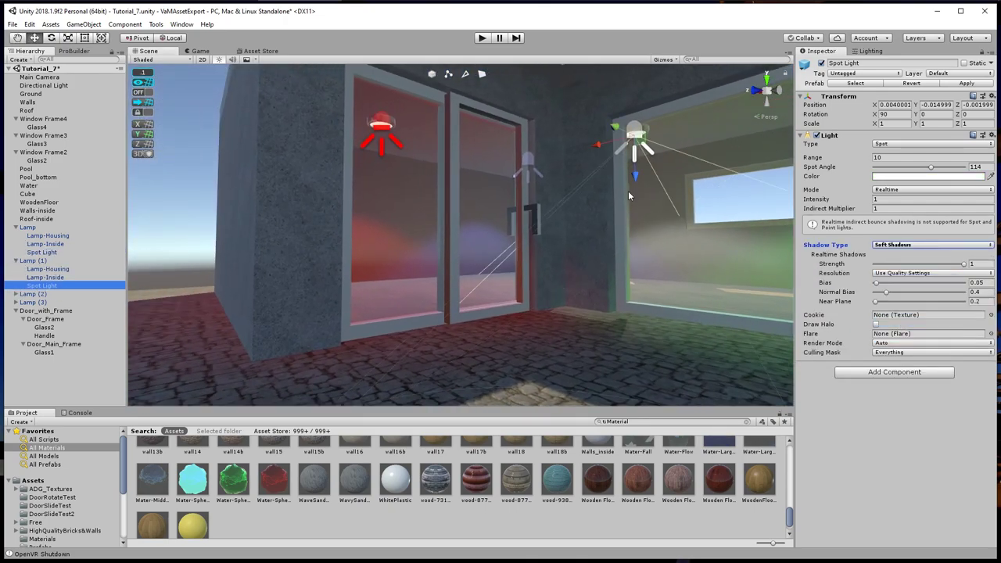
Set the shadow type of the Spot Light inside Lamp (2) to Soft Shadows
click(34, 295)
click(15, 294)
click(41, 320)
click(925, 244)
click(917, 279)
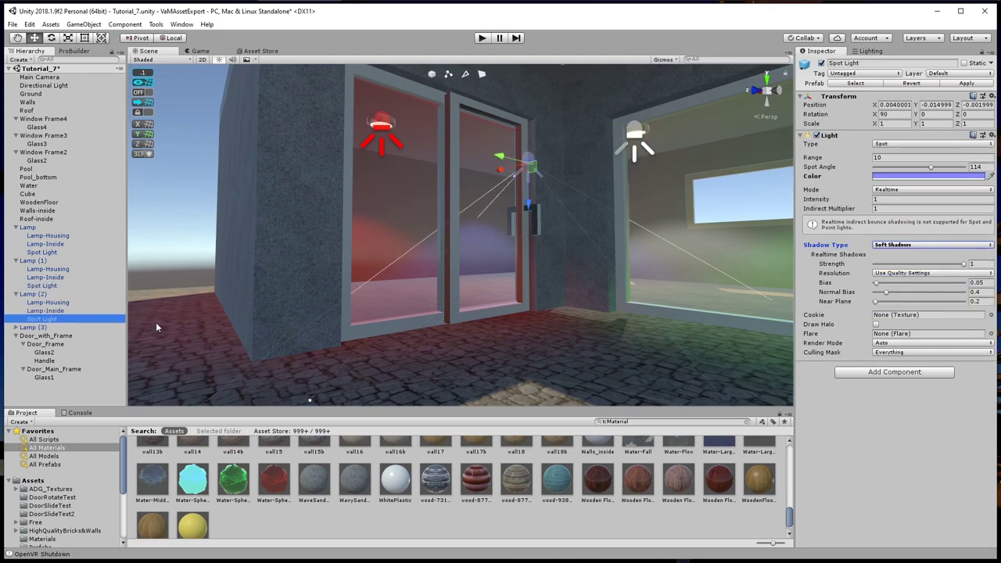
Set the shadow type of the red Spot Light inside Lamp (3) to Soft Shadows
click(15, 327)
click(41, 352)
click(925, 244)
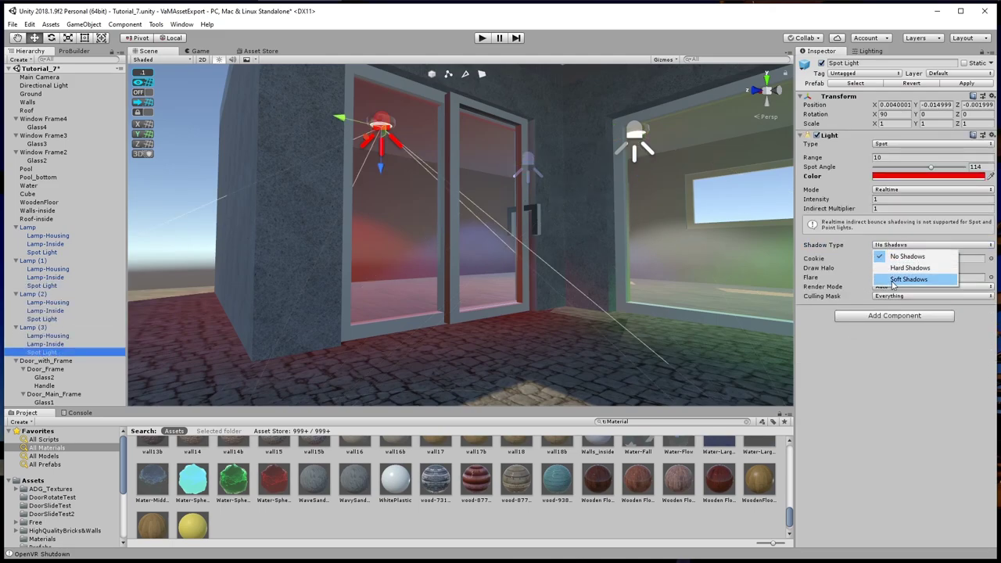
click(893, 279)
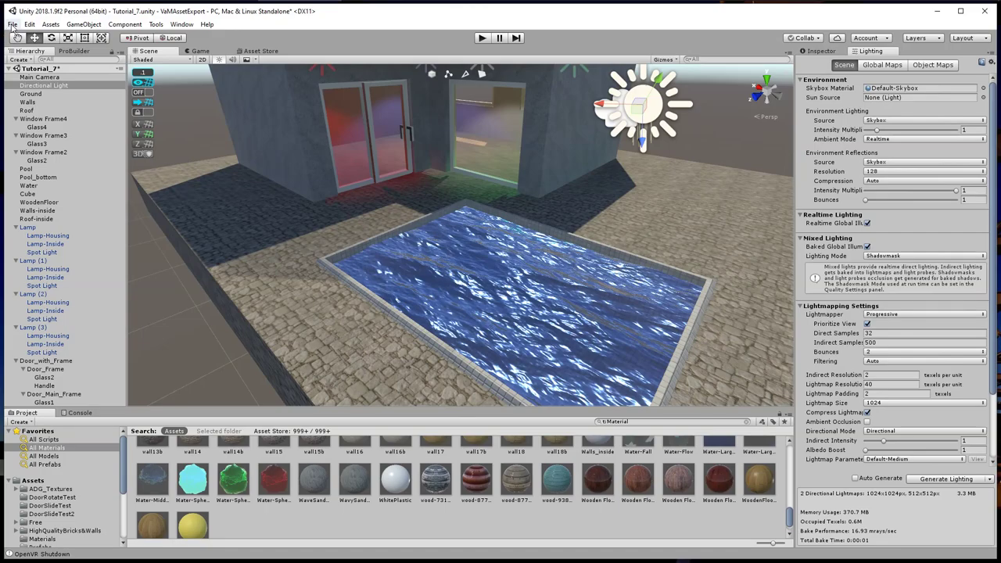
Save the scene under the new name JLFN_RoomWithPool_ColorLights
click(12, 25)
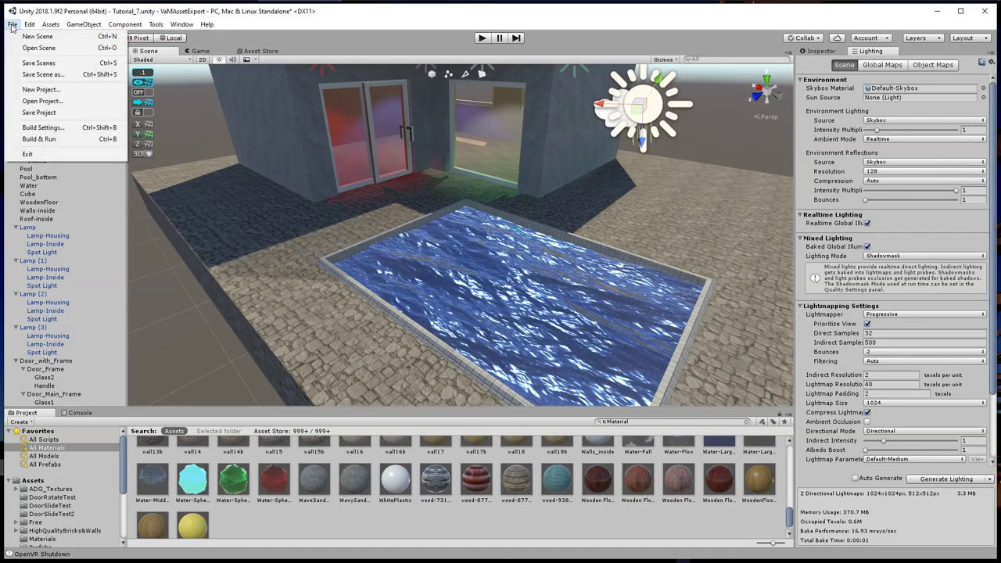
click(43, 74)
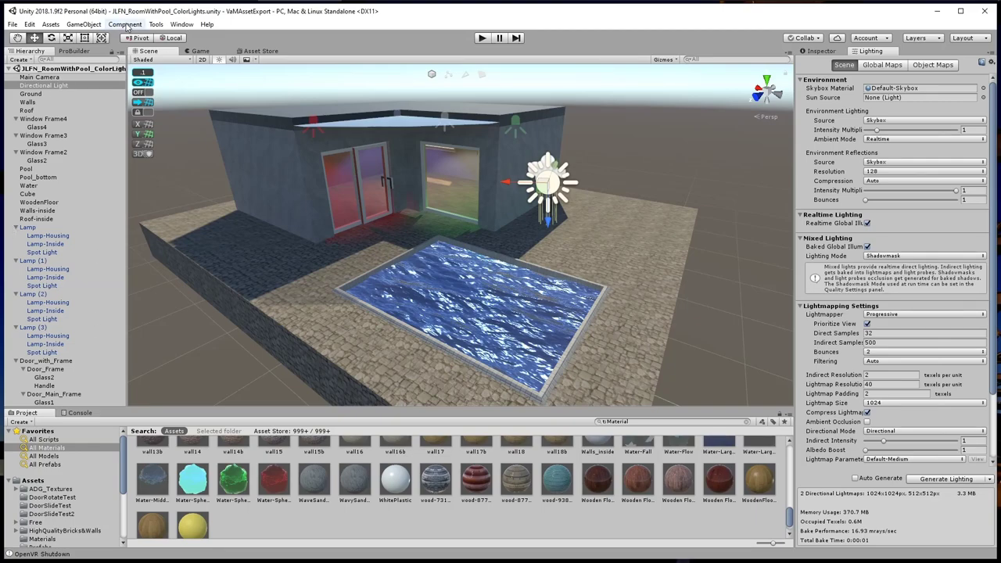
Add a 3D sphere to the scene and set its position coordinates to 0
click(84, 25)
mouse_move(109, 61)
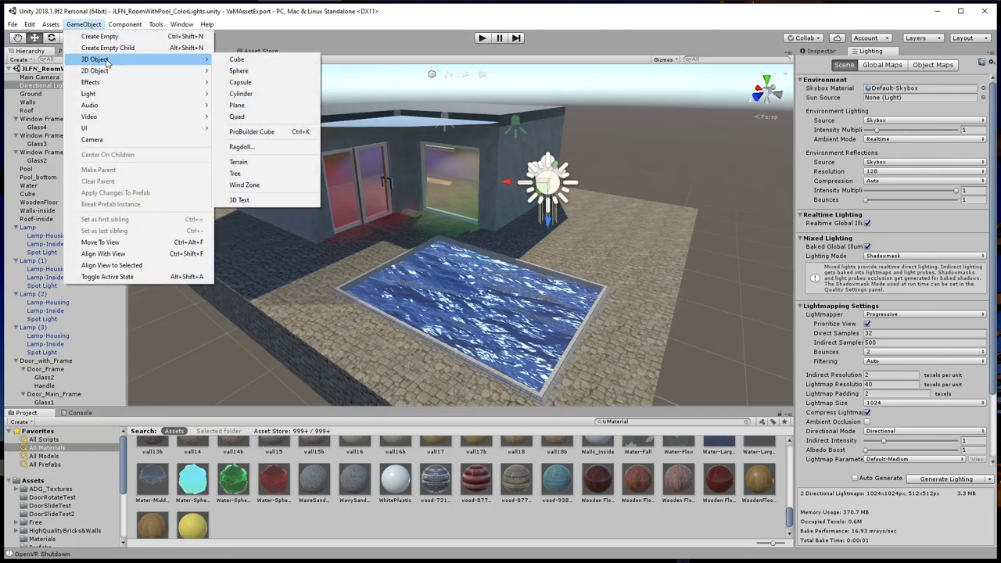
click(249, 73)
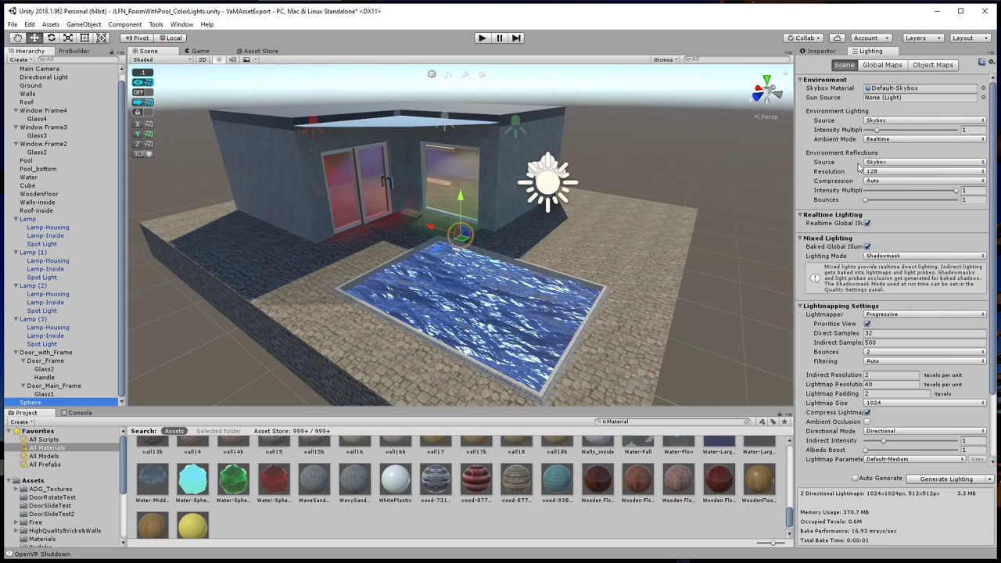
click(826, 52)
drag(910, 93, 991, 95)
text(00)
text(0)
middle_drag(585, 382, 595, 322)
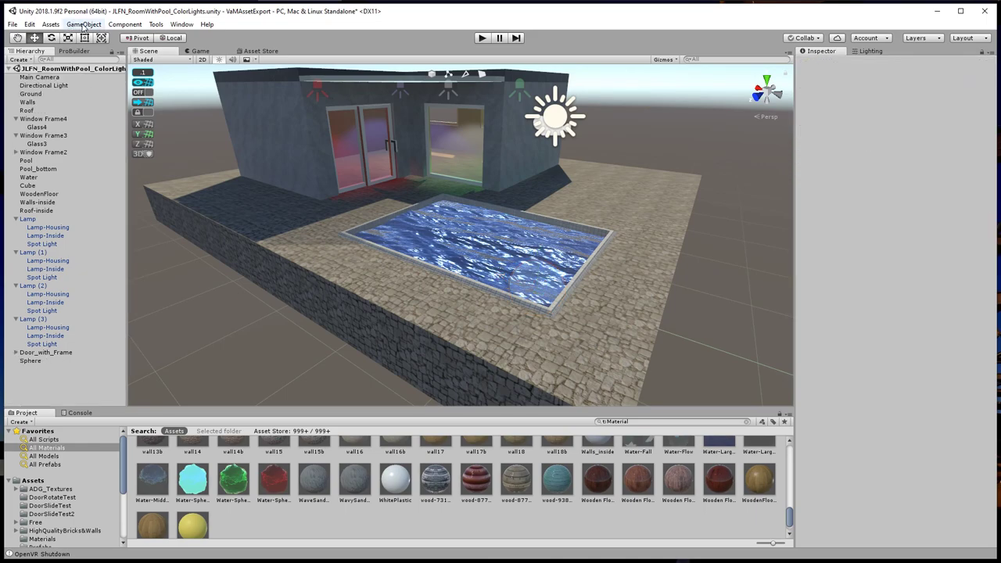
Create an empty game object in the scene and name it JLFN_RoomWithPool
click(83, 25)
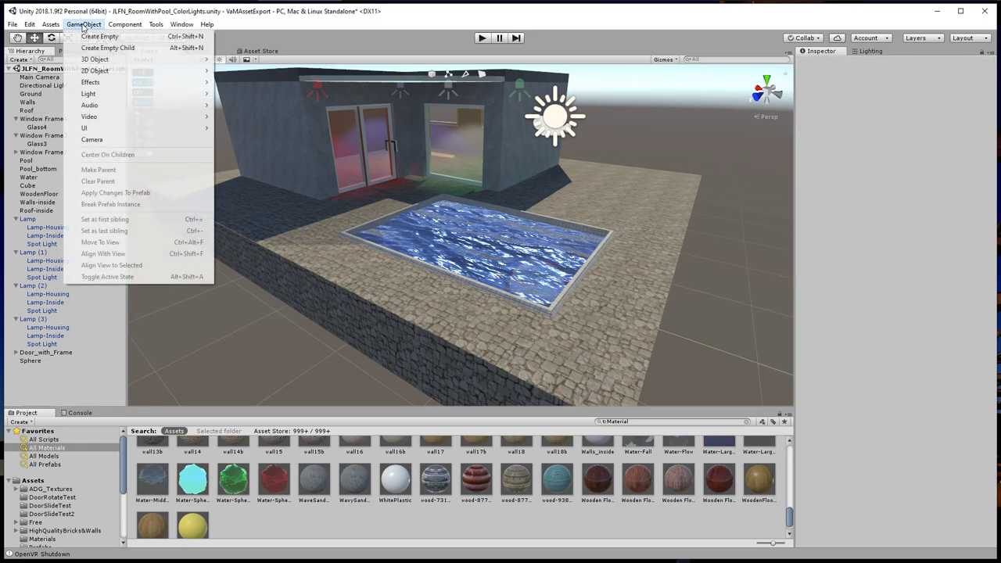
click(94, 37)
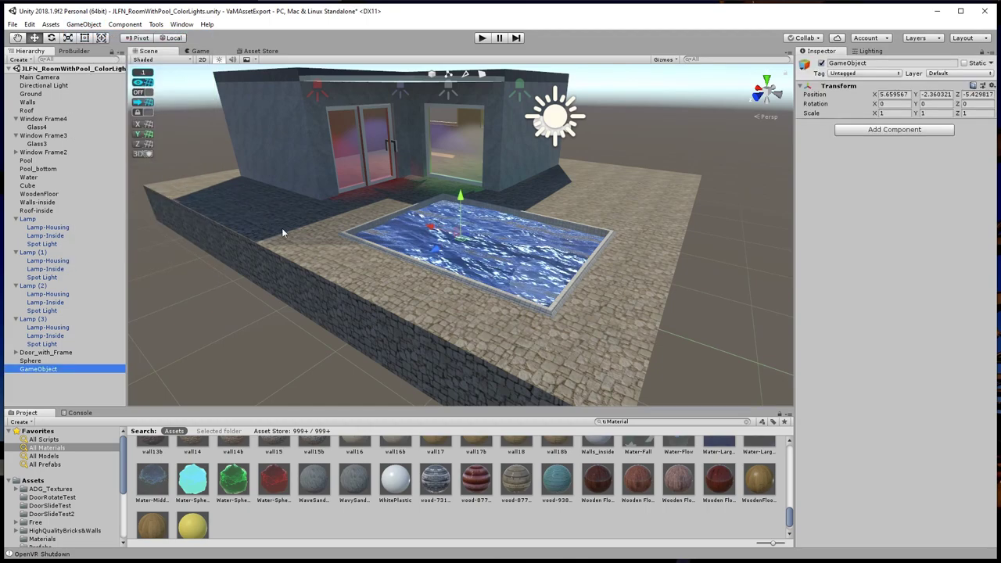
click(70, 372)
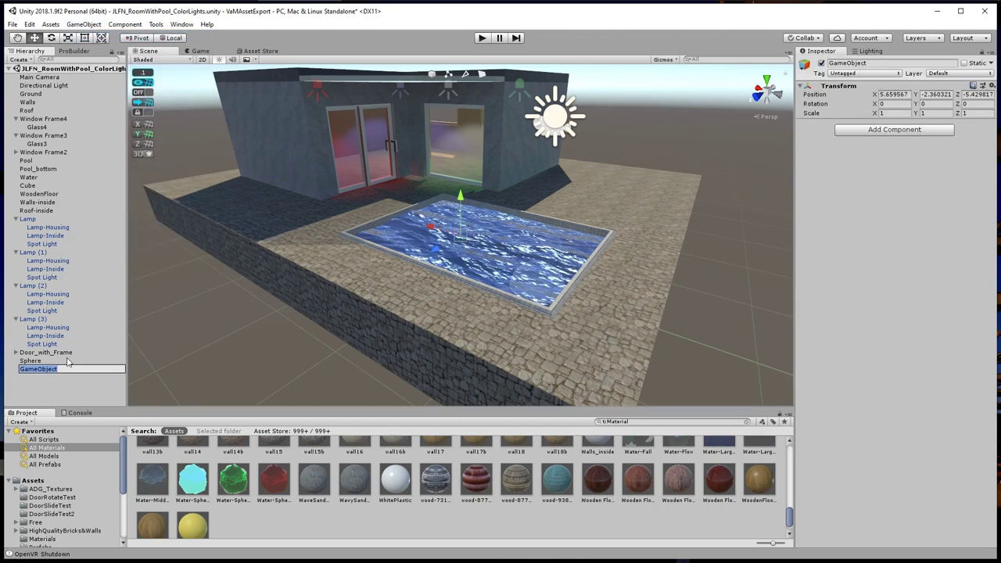
key(BackSpace)
text(JLFN_RoomWithPool)
key(Return)
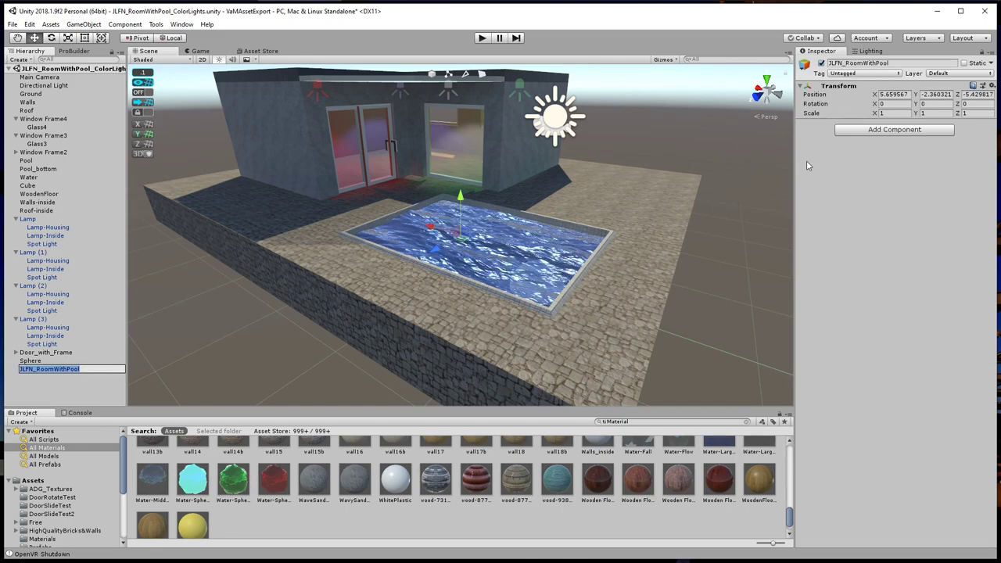
Set the X, Y and Z position of the JLFN_RoomWithPool object to 0
click(894, 95)
text(0)
key(Tab)
text(0)
key(Tab)
text(0)
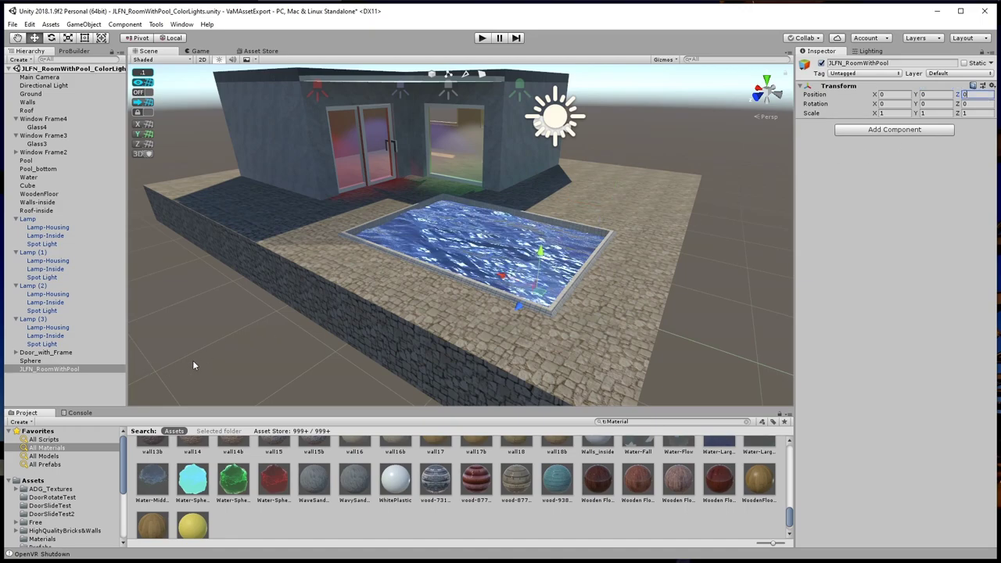
Move all room objects from Ground through Door_with_Frame together so the area in front of the sliding door lies at the sphere
click(31, 95)
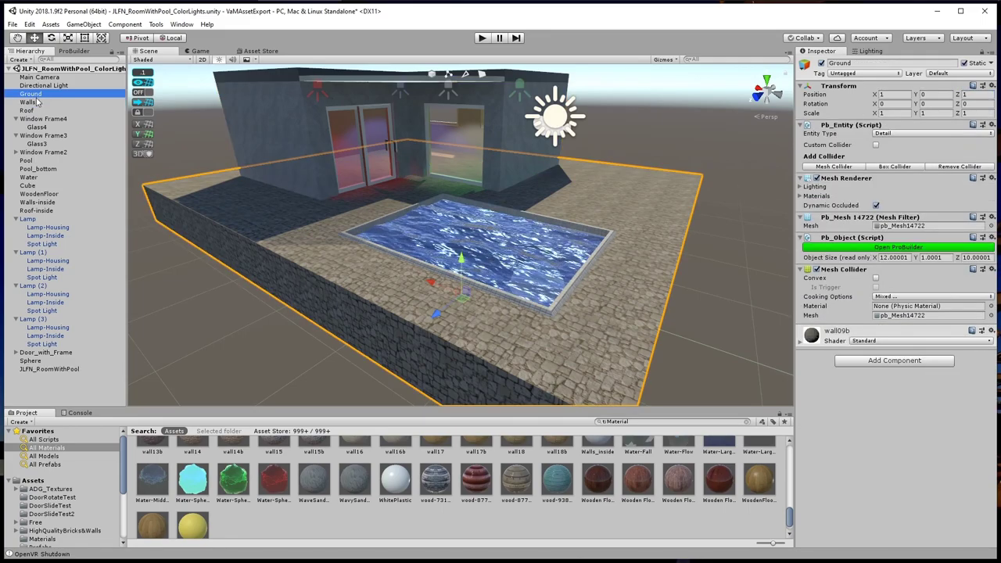
ctrl+click(32, 102)
shift+click(91, 351)
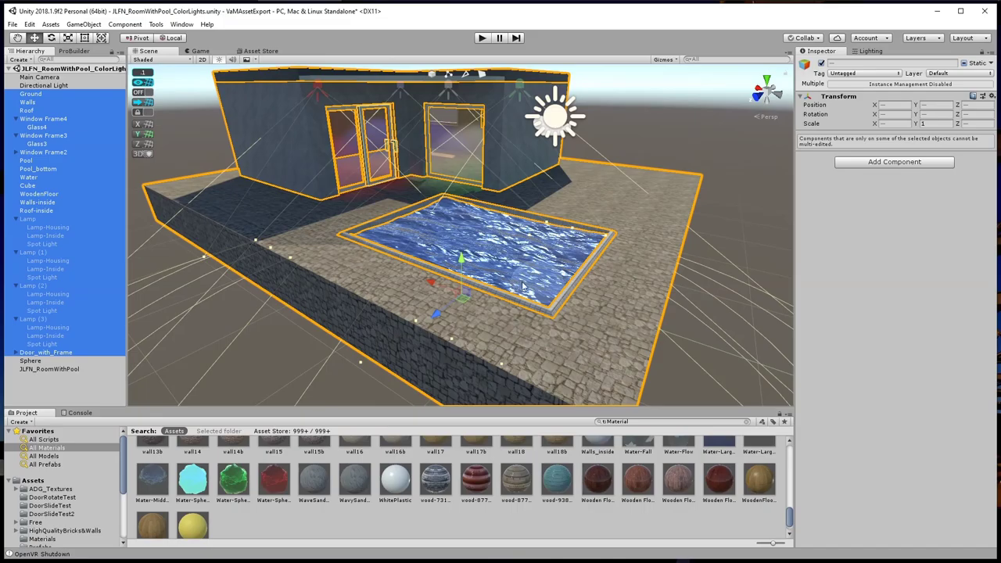
middle_drag(530, 323, 576, 331)
middle_drag(508, 239, 502, 291)
drag(472, 322, 637, 368)
middle_drag(636, 368, 576, 319)
middle_drag(635, 391, 636, 319)
drag(680, 234, 675, 253)
Scale the sphere to 0.1 on all axes and assign the red material to it
click(384, 375)
click(514, 145)
click(905, 112)
text(.1)
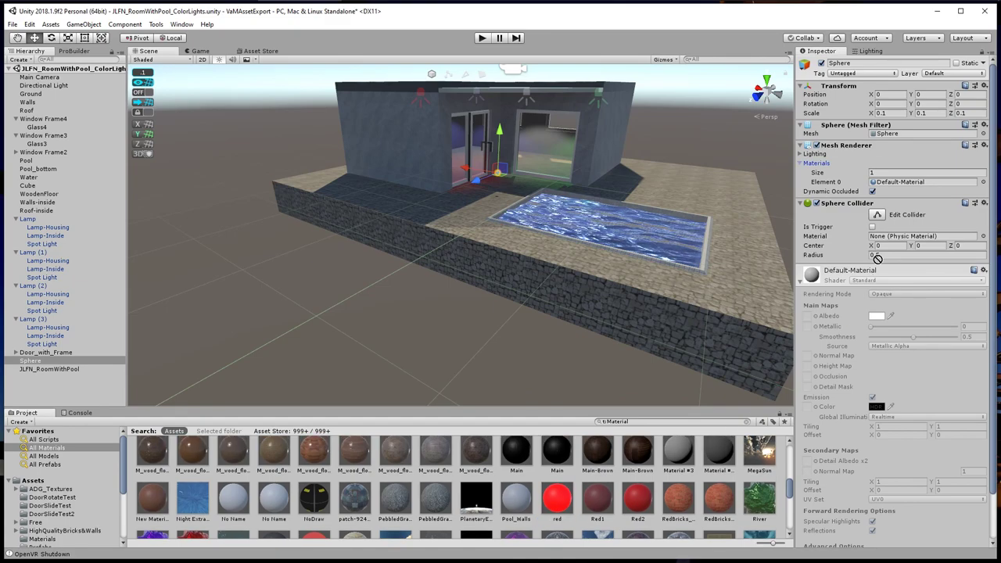
drag(877, 258, 904, 184)
Adjust the height of the room objects until the ground surface meets the red sphere, placing Ground at Y -1
alt+drag(737, 316, 446, 176)
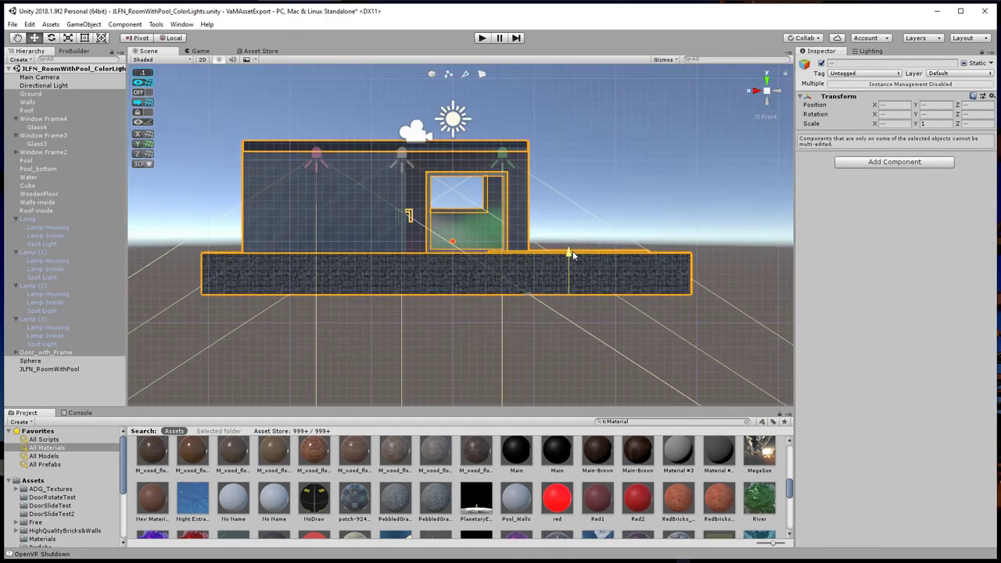
scroll(556, 264, up, 5)
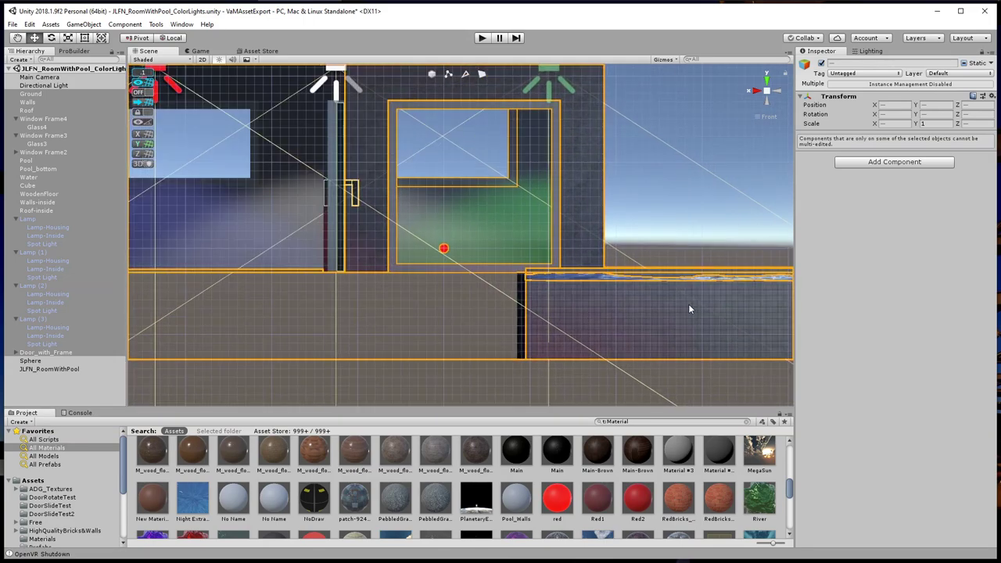
middle_drag(678, 311, 680, 292)
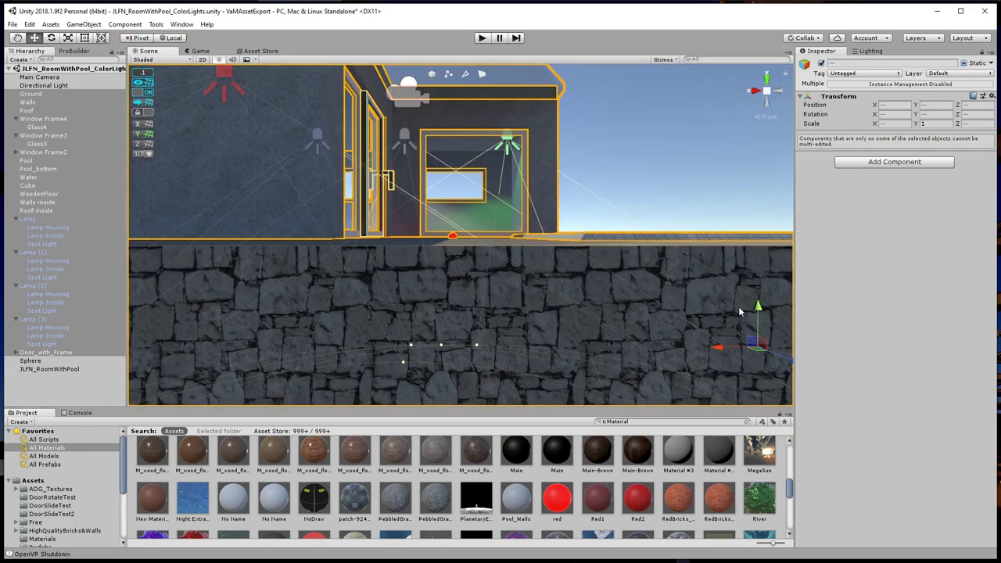
scroll(482, 252, up, 5)
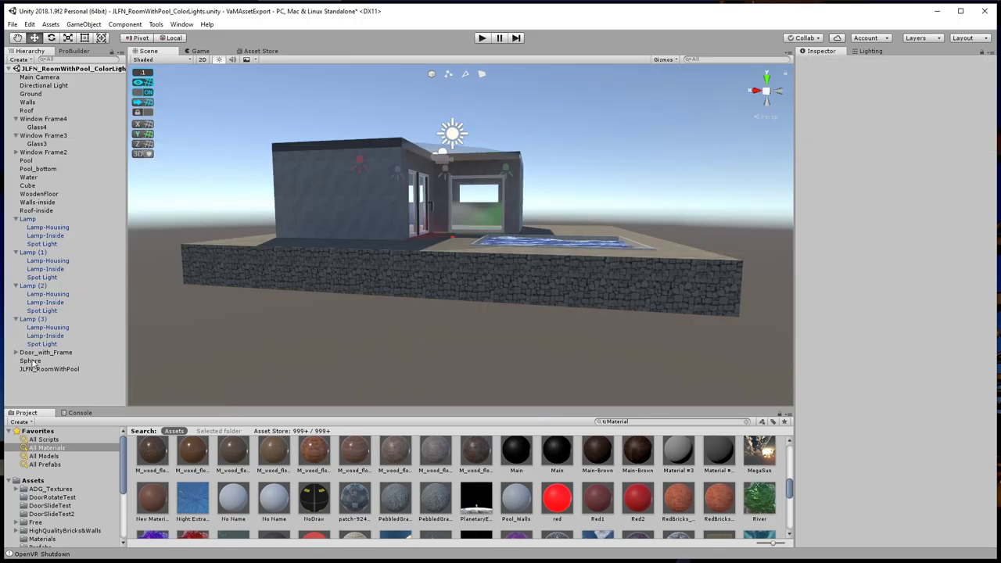
Delete the red reference sphere from the scene
click(32, 362)
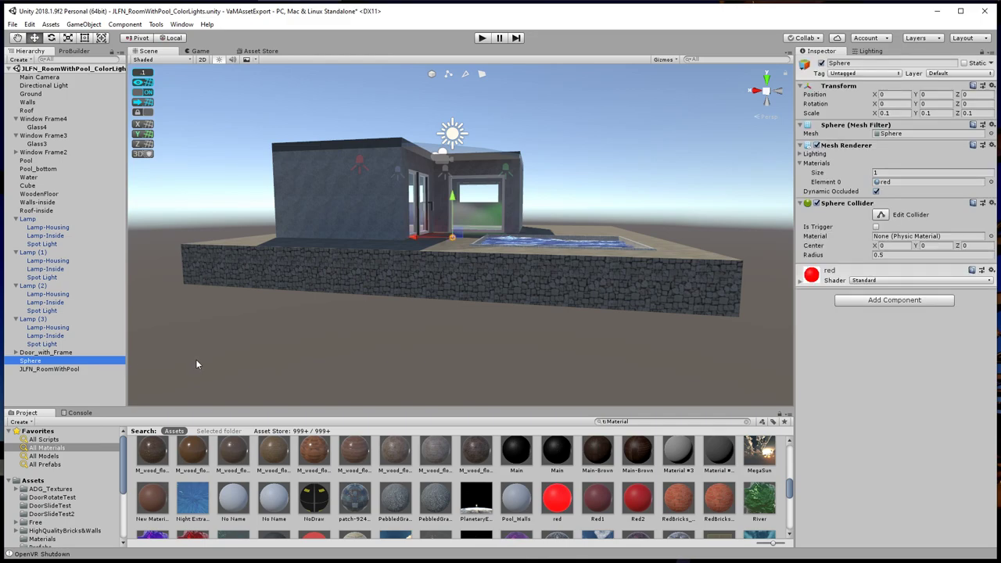
key(Delete)
alt+drag(413, 328, 474, 331)
right_drag(474, 331, 442, 377)
middle_drag(518, 235, 474, 300)
scroll(472, 320, up, 1)
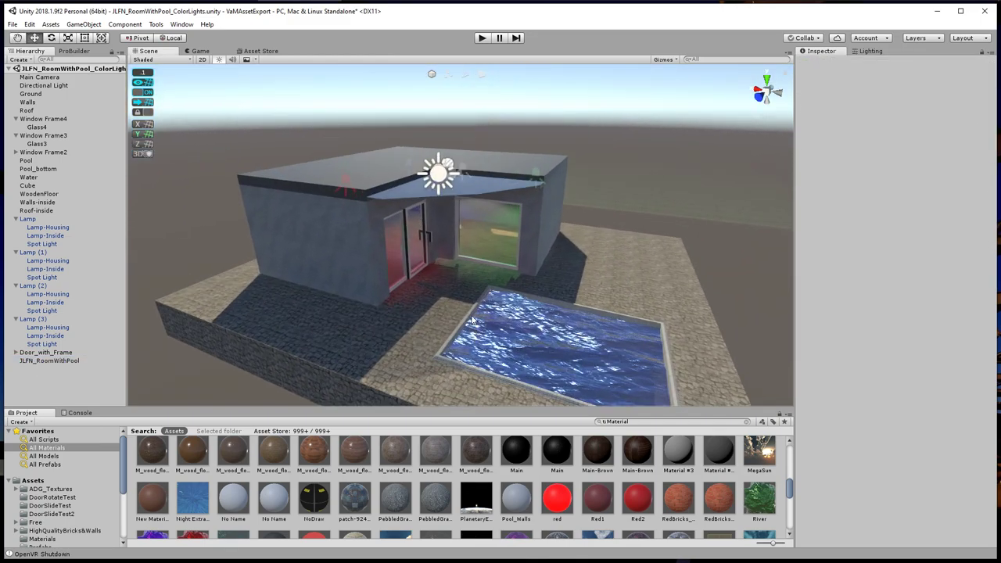
Parent all room objects from Ground through Door_with_Frame to JLFN_RoomWithPool and save the scene
click(432, 280)
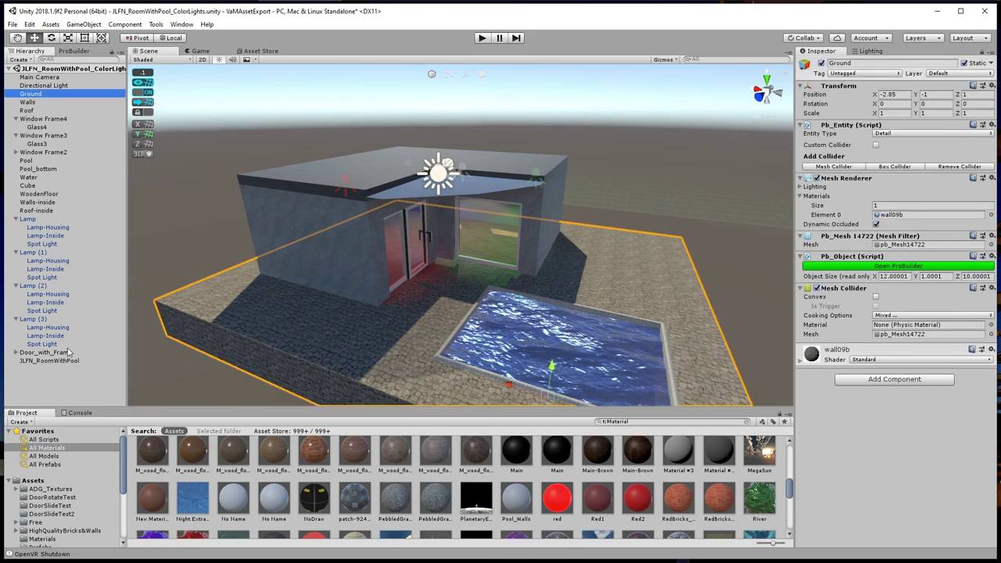
click(15, 220)
click(15, 228)
click(16, 236)
click(16, 244)
shift+click(36, 254)
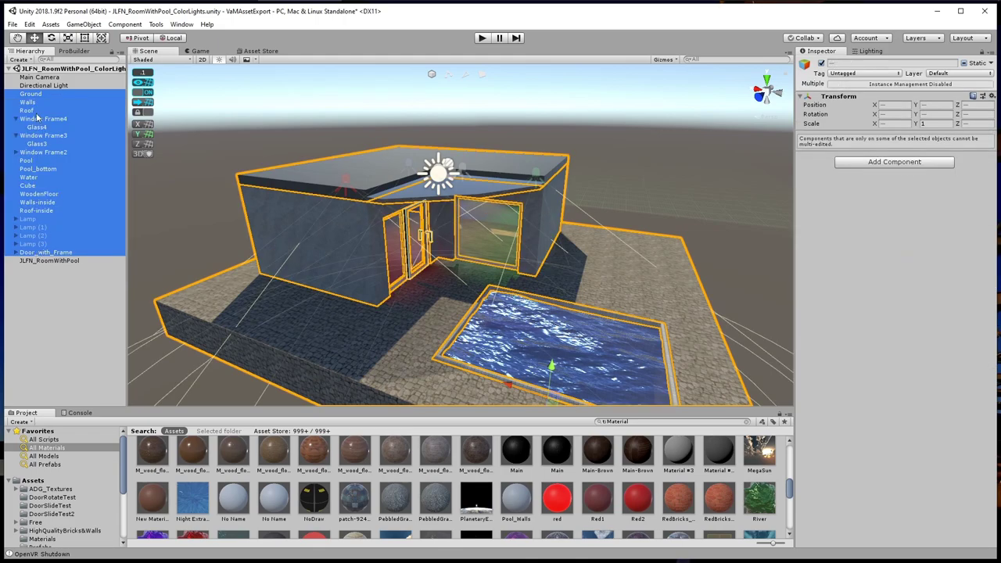
drag(68, 112, 71, 261)
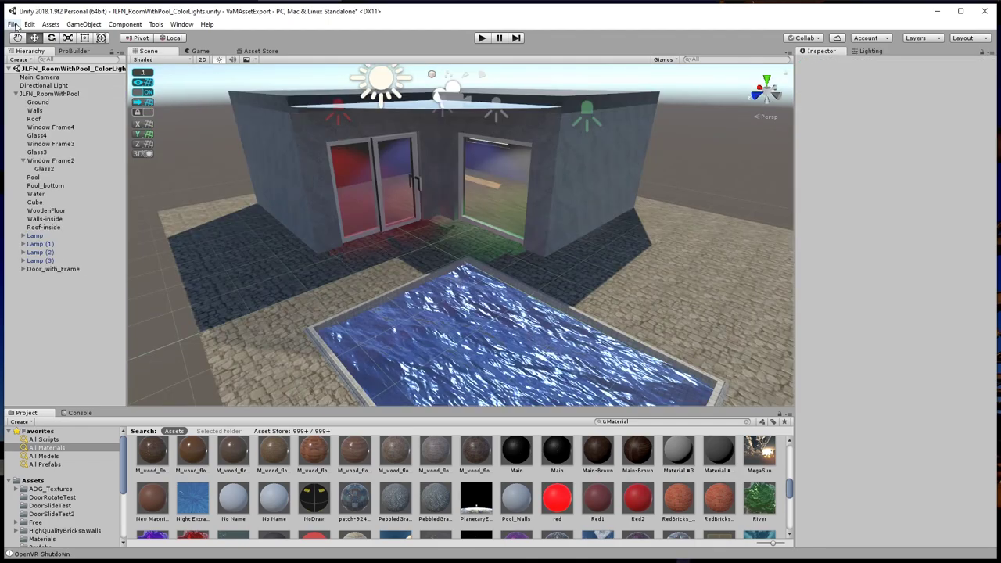
click(15, 26)
click(42, 67)
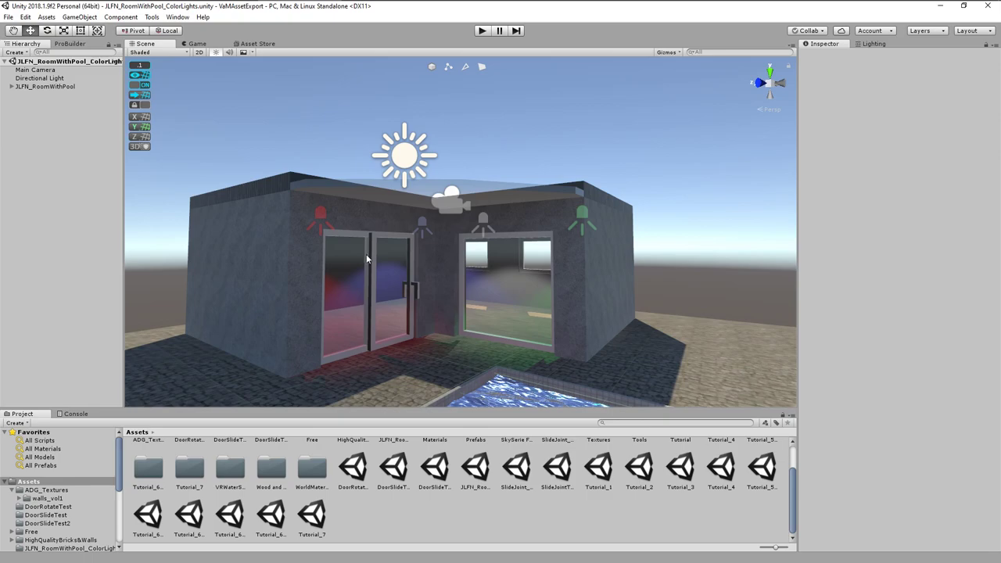
Examine the light settings of the lamps' Spot Lights inside JLFN_RoomWithPool and of the Directional Light
click(11, 86)
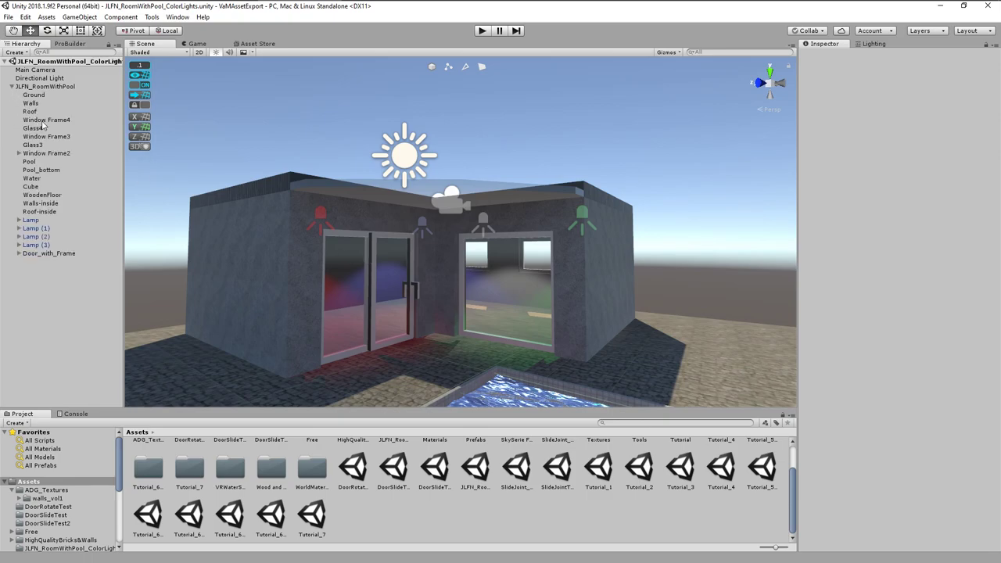
click(424, 154)
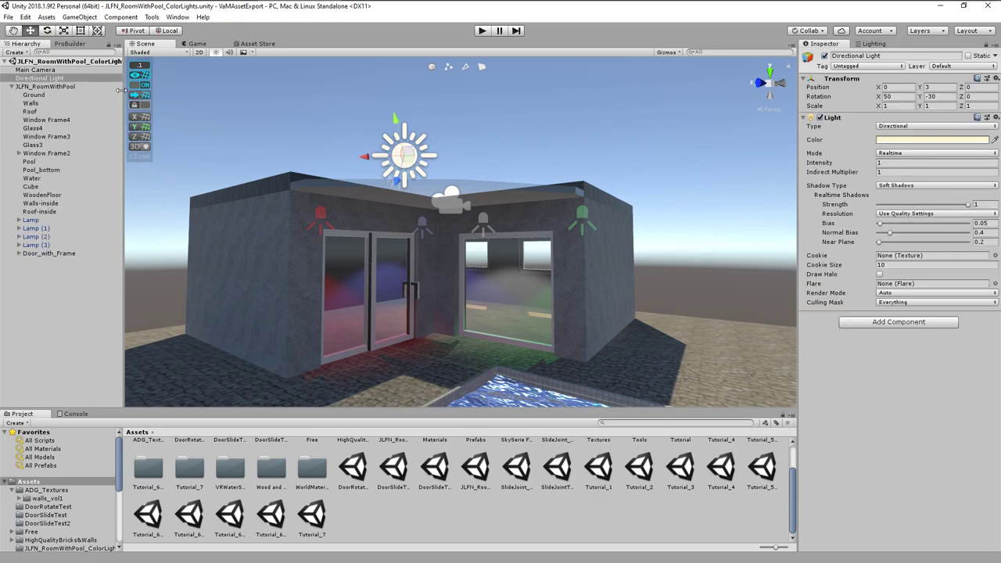
click(19, 219)
click(24, 253)
click(19, 253)
click(18, 286)
click(19, 320)
click(45, 344)
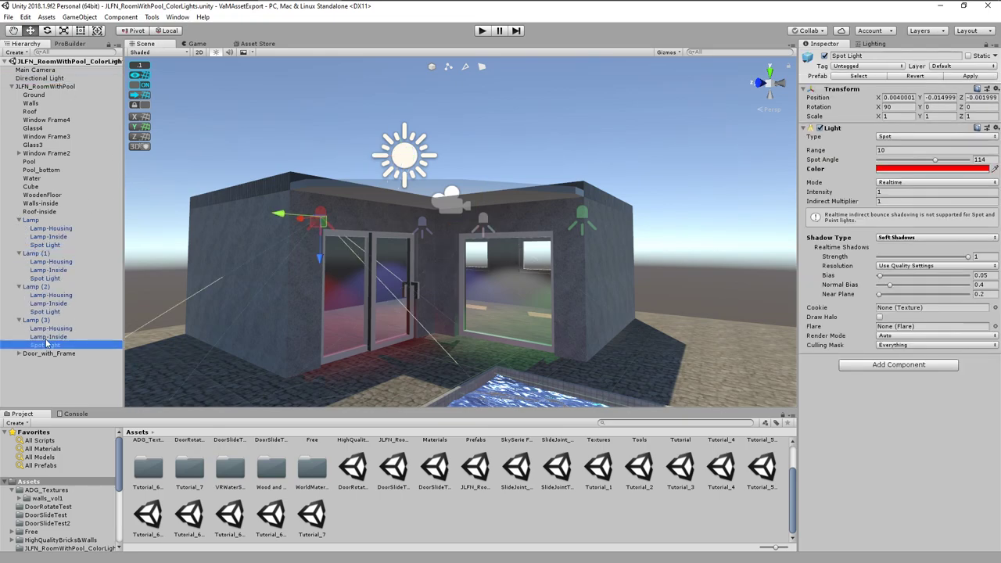
click(52, 313)
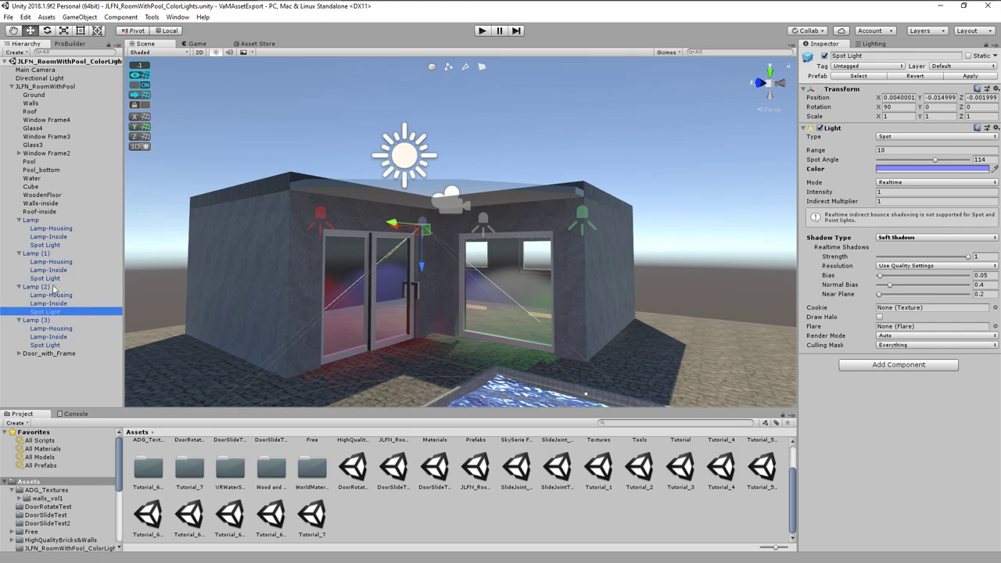
click(45, 244)
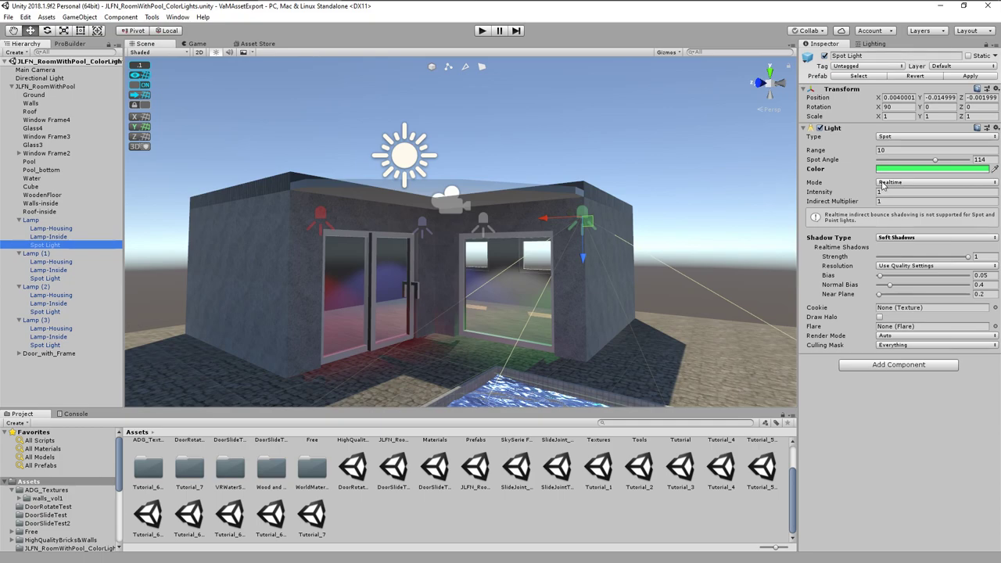
click(41, 78)
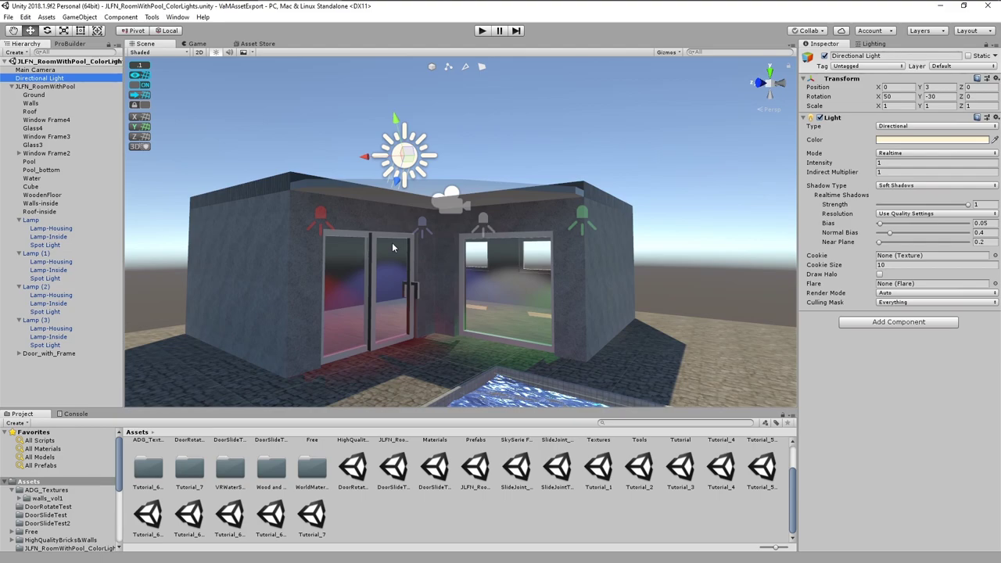
Try moving the red Lamp (3) along its Z axis to -2.4 and undo the move
scroll(371, 249, up, 3)
click(264, 211)
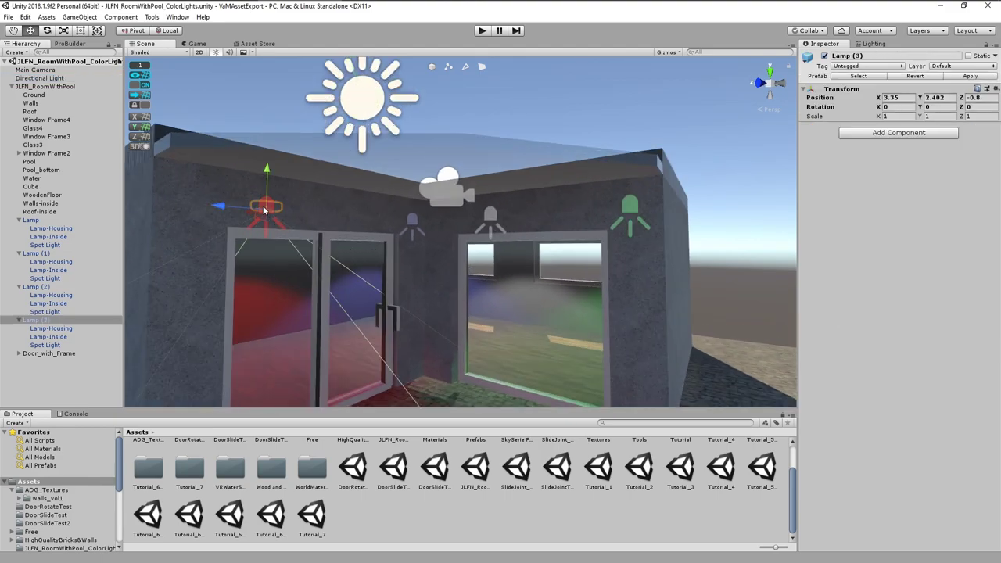
drag(221, 210, 309, 212)
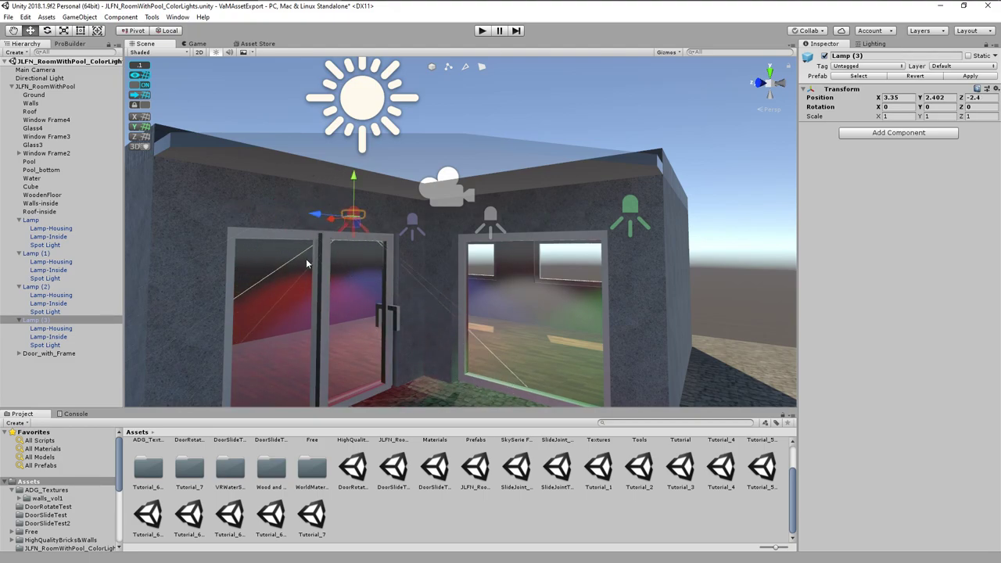
key(ctrl+z)
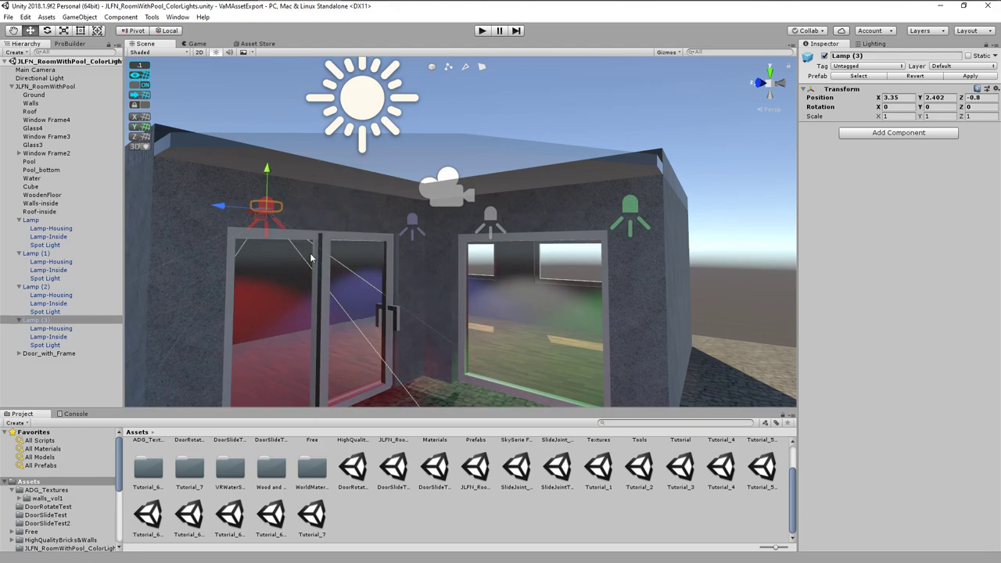
click(537, 107)
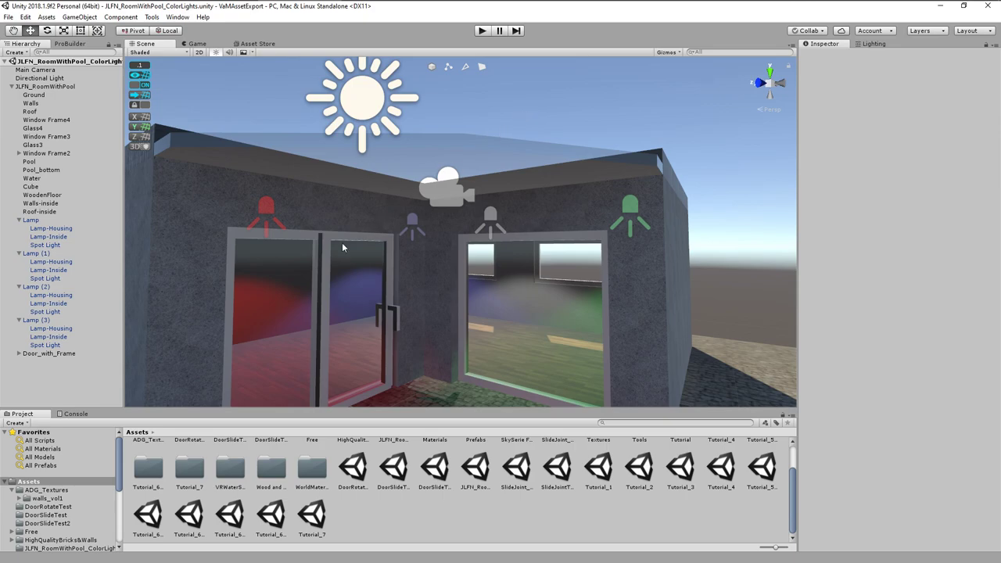
Deactivate the Spot Light objects of all four lamps together
scroll(343, 244, down, 2)
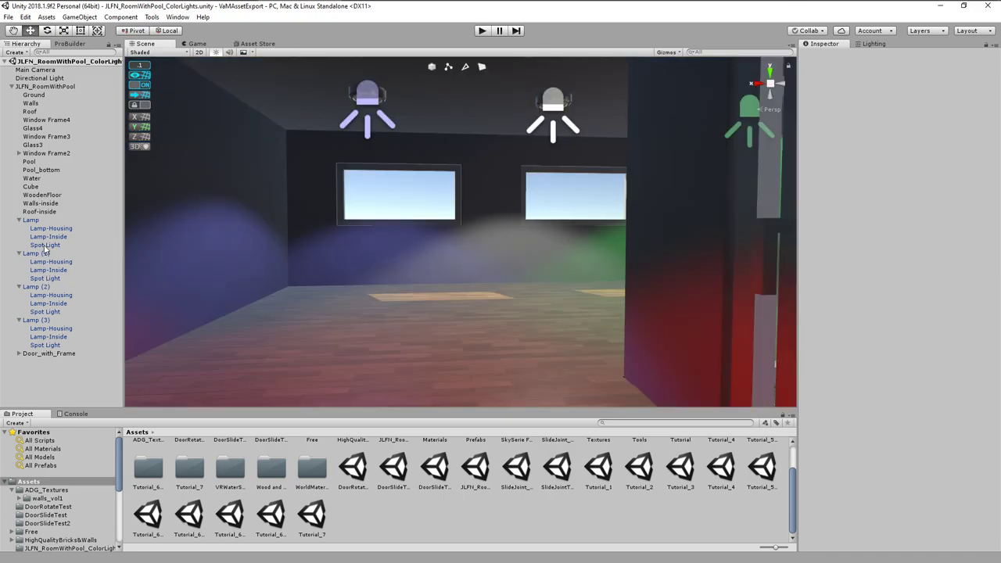
click(44, 244)
ctrl+click(44, 278)
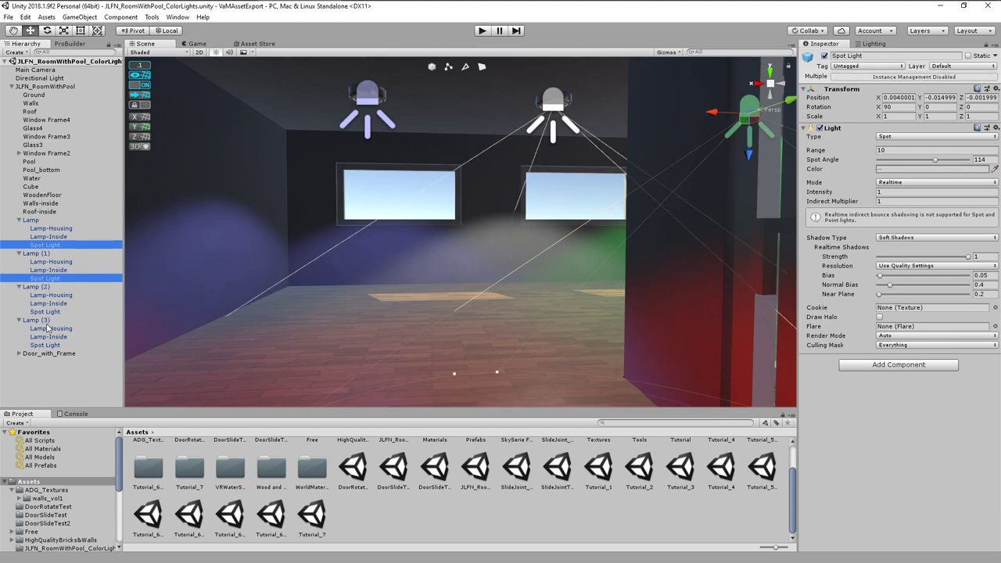
ctrl+click(45, 312)
ctrl+click(45, 345)
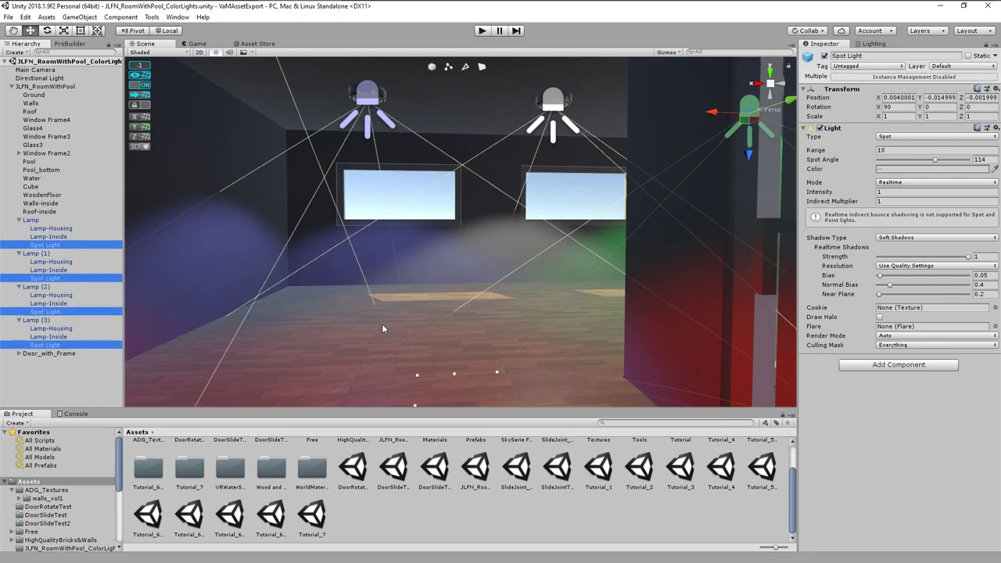
click(825, 56)
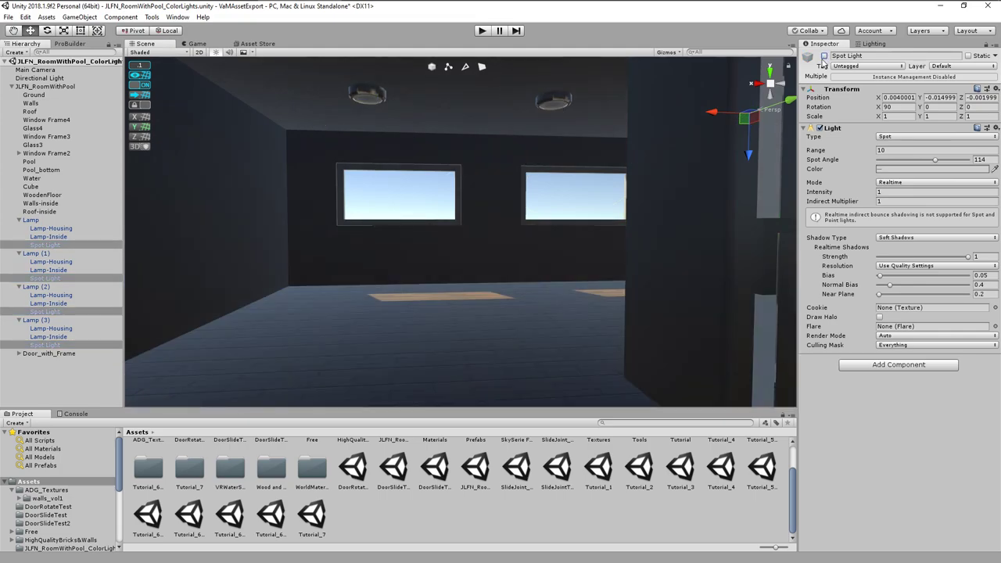
scroll(425, 338, up, 1)
middle_drag(423, 337, 436, 326)
mouse_move(509, 324)
middle_down()
mouse_move(509, 313)
mouse_move(516, 321)
middle_up()
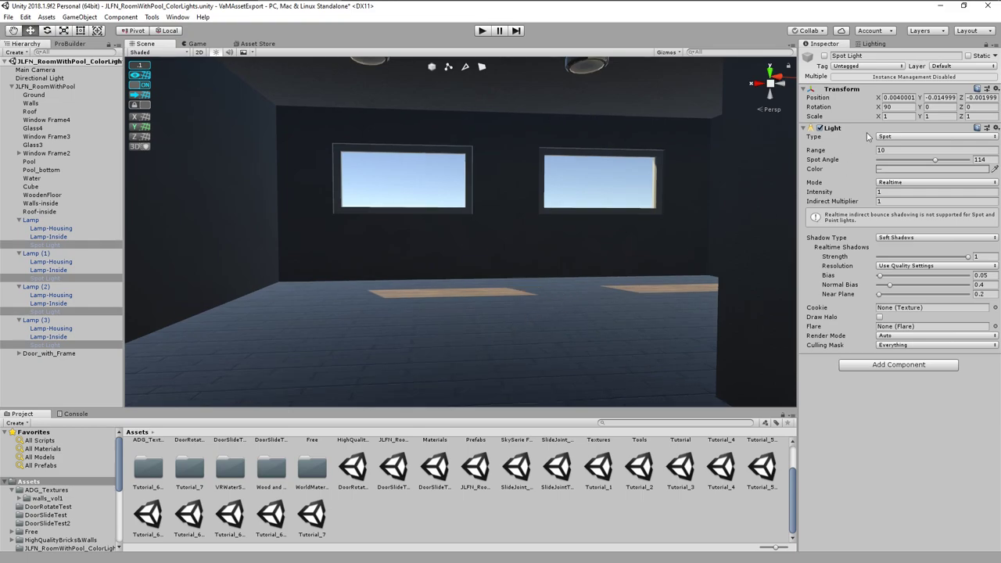
Try Custom as the scene's Environment Reflections source and return it to Skybox
click(874, 45)
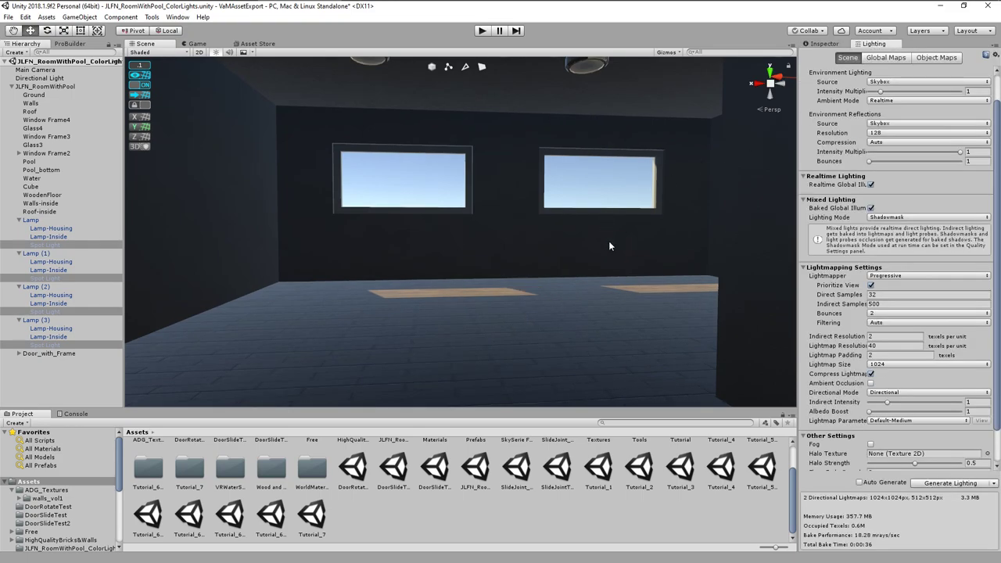
click(886, 125)
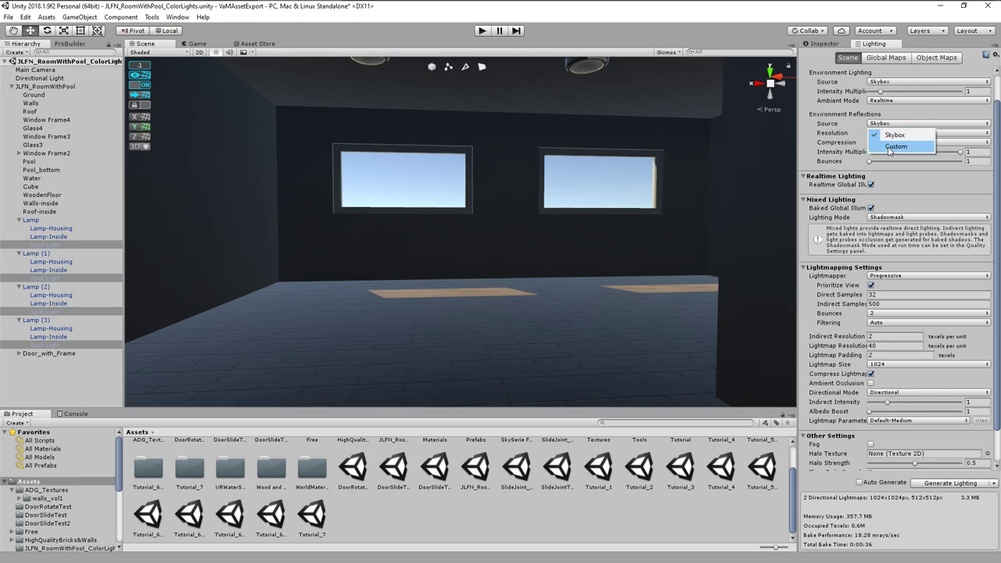
click(892, 147)
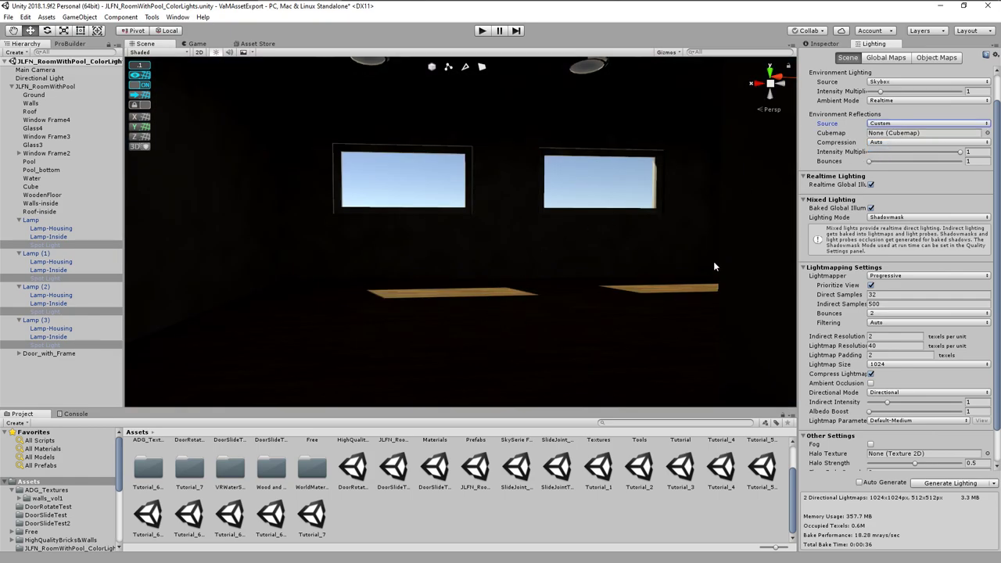
click(879, 124)
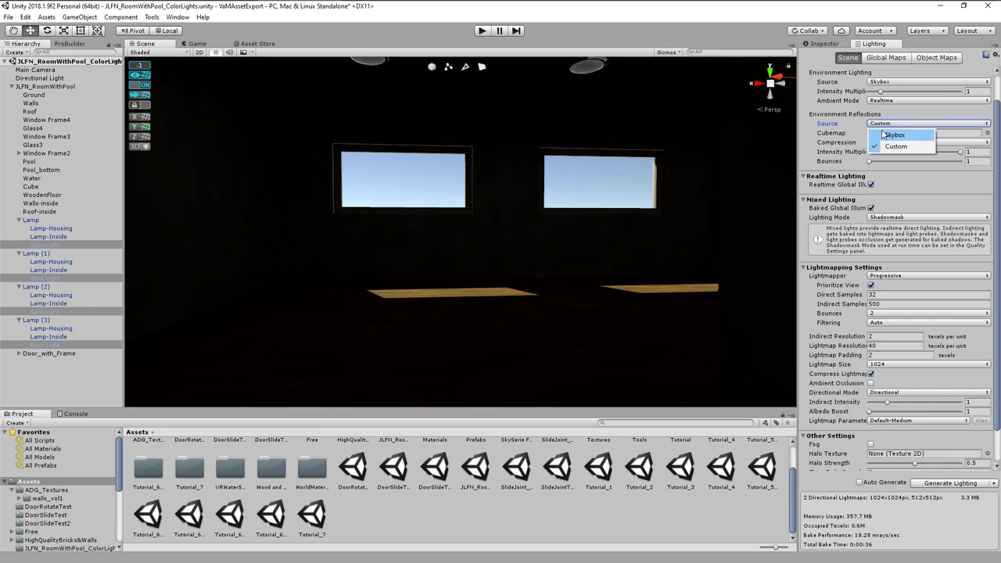
click(891, 135)
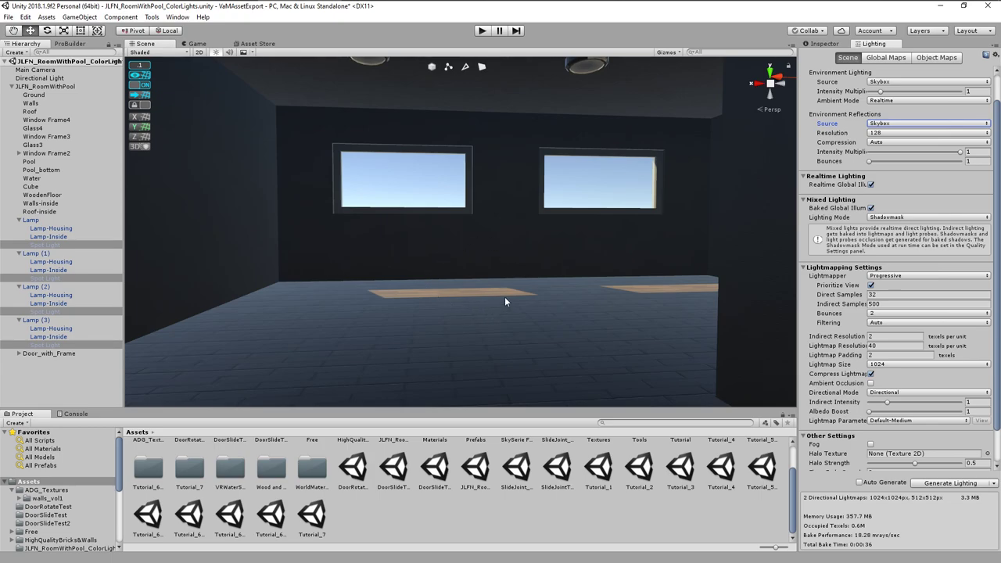
Add a Reflection Probe inside the room and raise it above the floor to Y 0.5
middle_drag(514, 293, 538, 245)
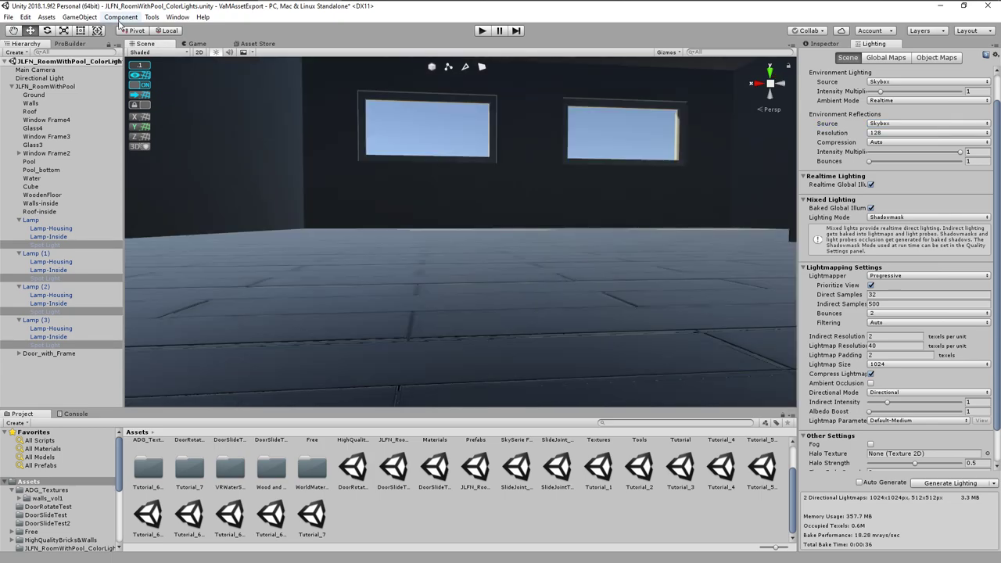
click(79, 17)
mouse_move(105, 87)
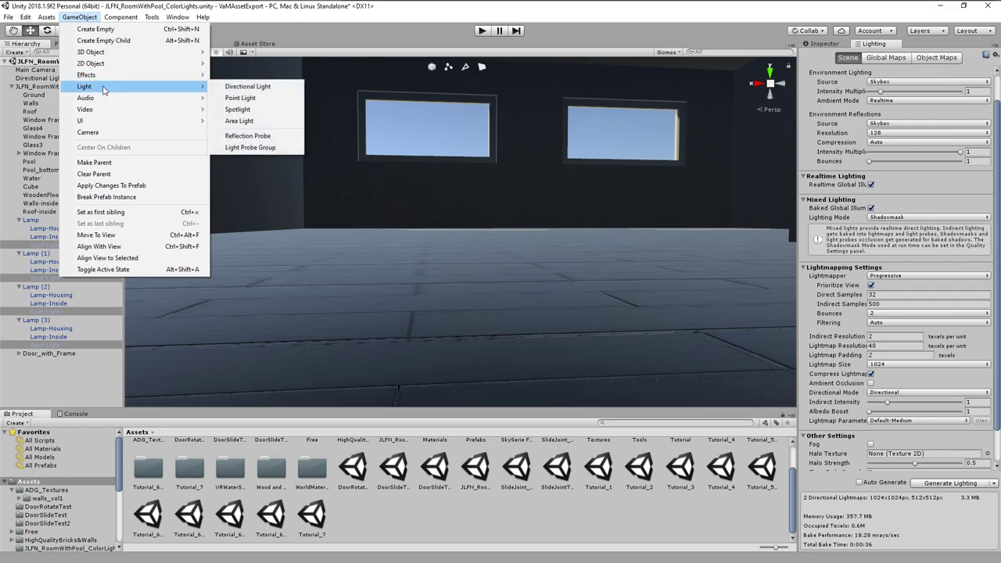
click(248, 137)
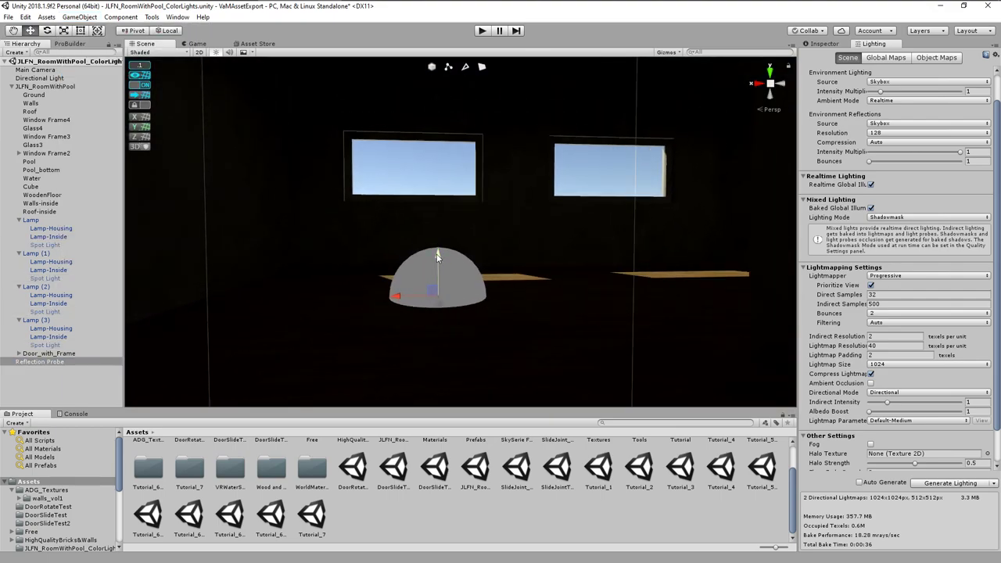
key(f)
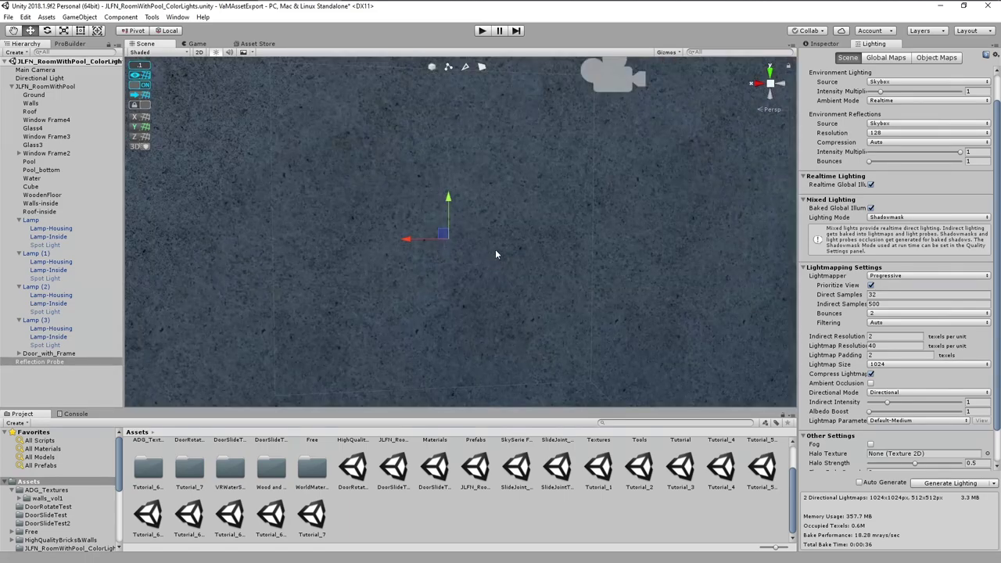
scroll(492, 235, down, 5)
alt+drag(487, 216, 481, 425)
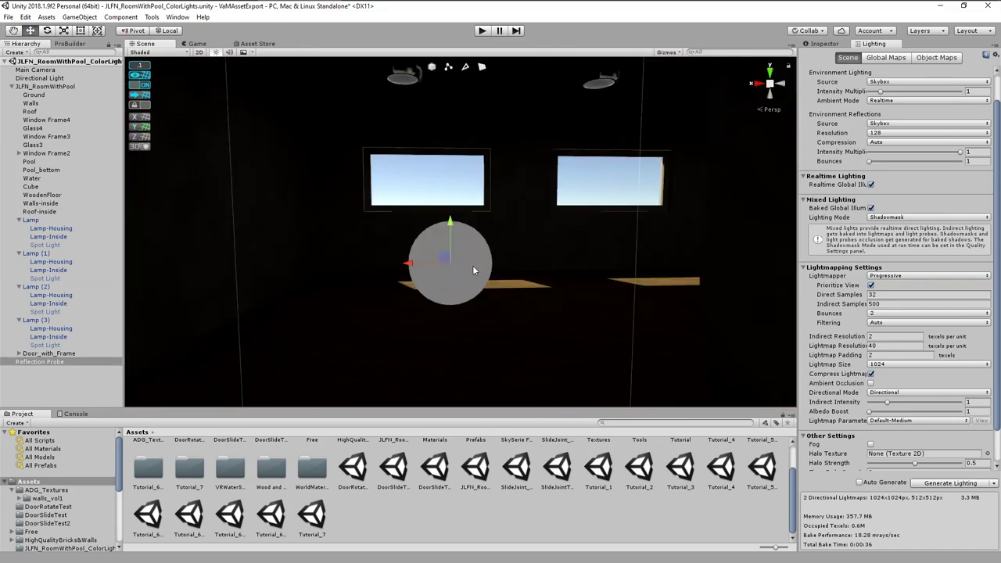
scroll(478, 271, up, 2)
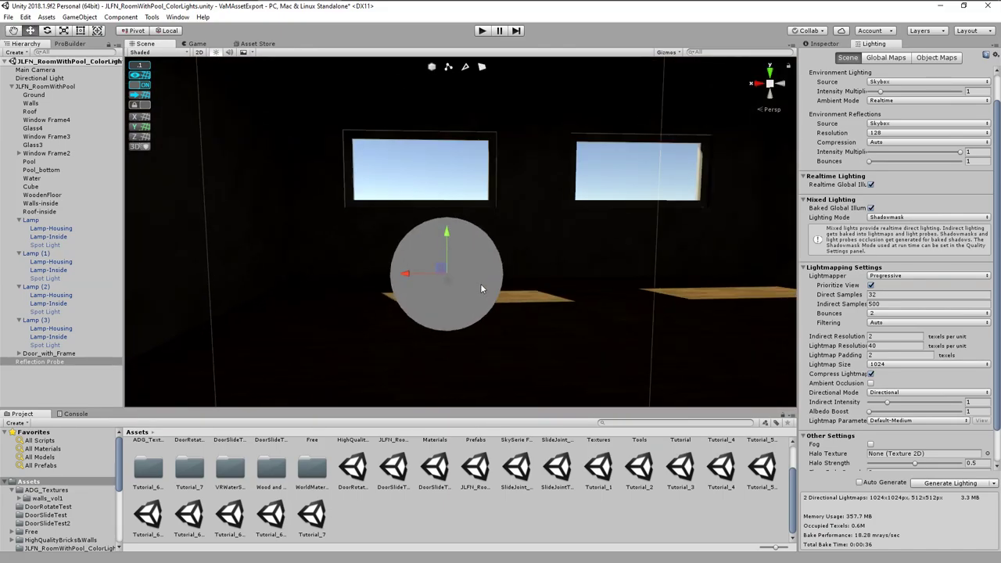
Set the Reflection Probe's type to Realtime with its refresh mode on Every frame
click(819, 44)
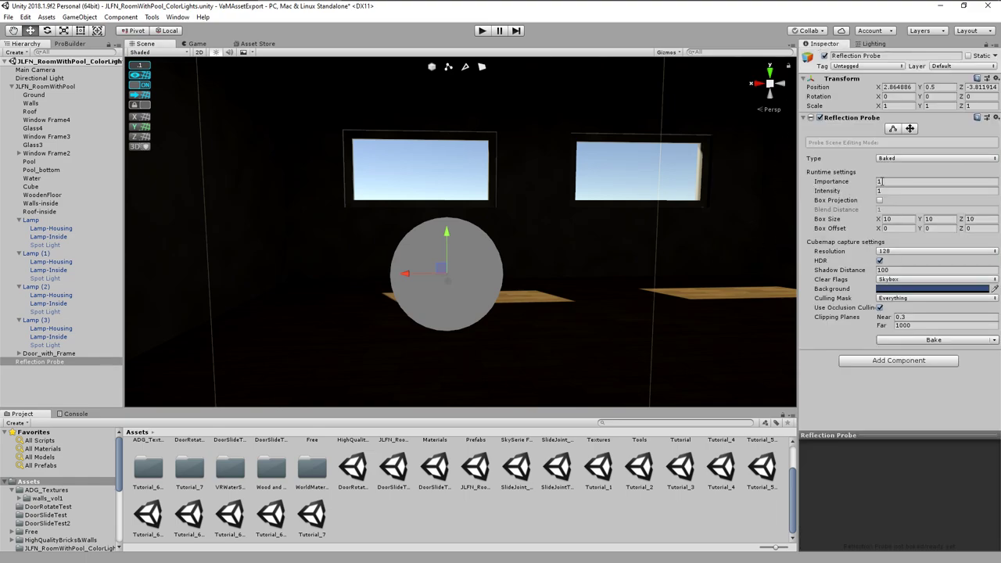
click(912, 160)
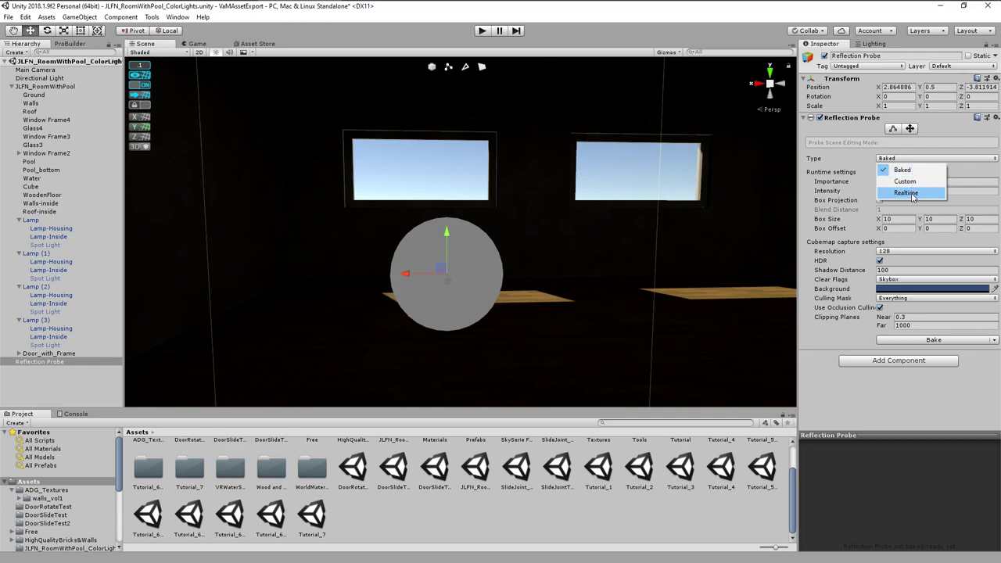
click(907, 193)
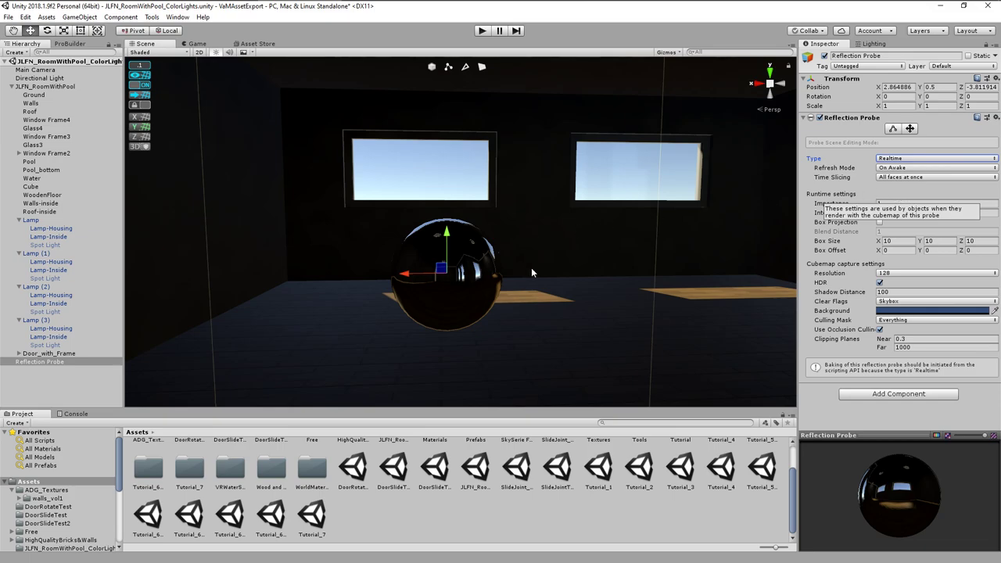
click(904, 168)
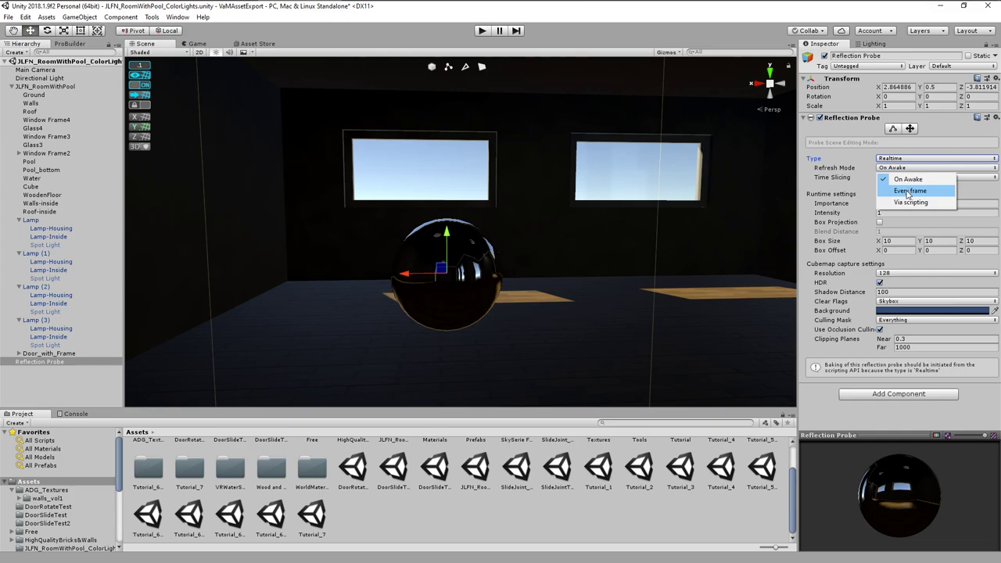
click(909, 192)
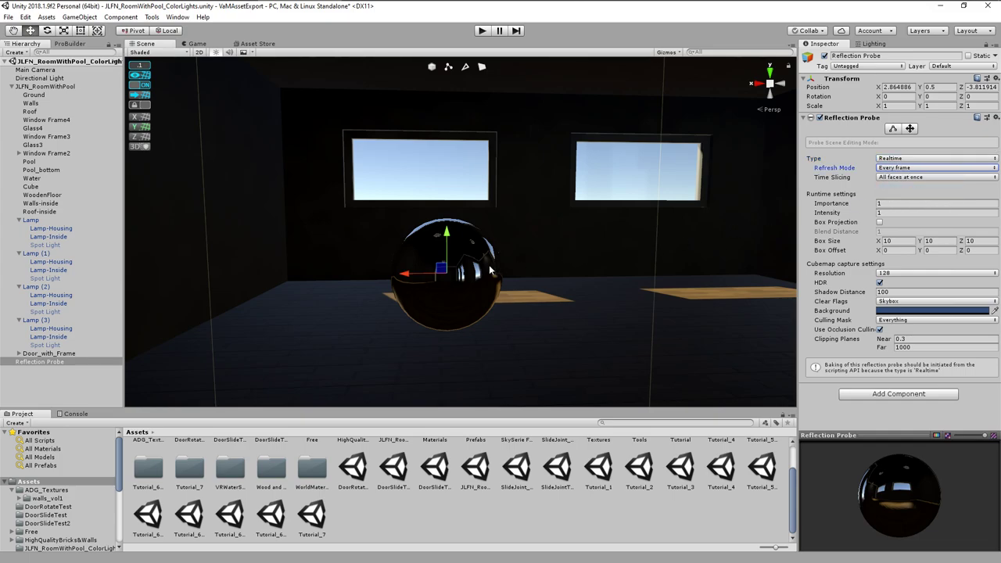
Move the Reflection Probe to X 2.8, Y 0.6 and shrink its bounding volume along X to about 7.17
mouse_move(411, 272)
mouse_down()
mouse_move(631, 273)
mouse_move(414, 280)
mouse_up()
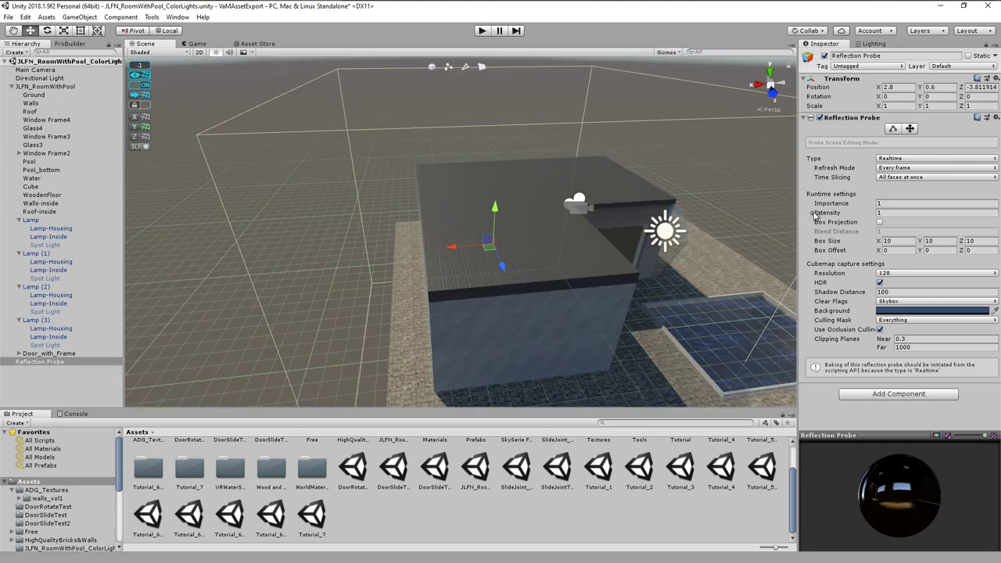
key(f)
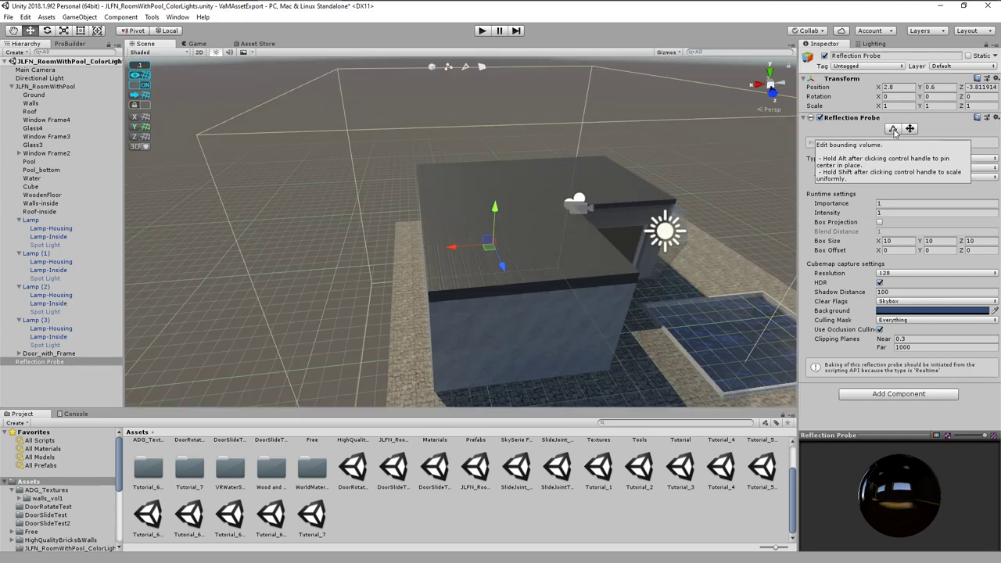
click(893, 130)
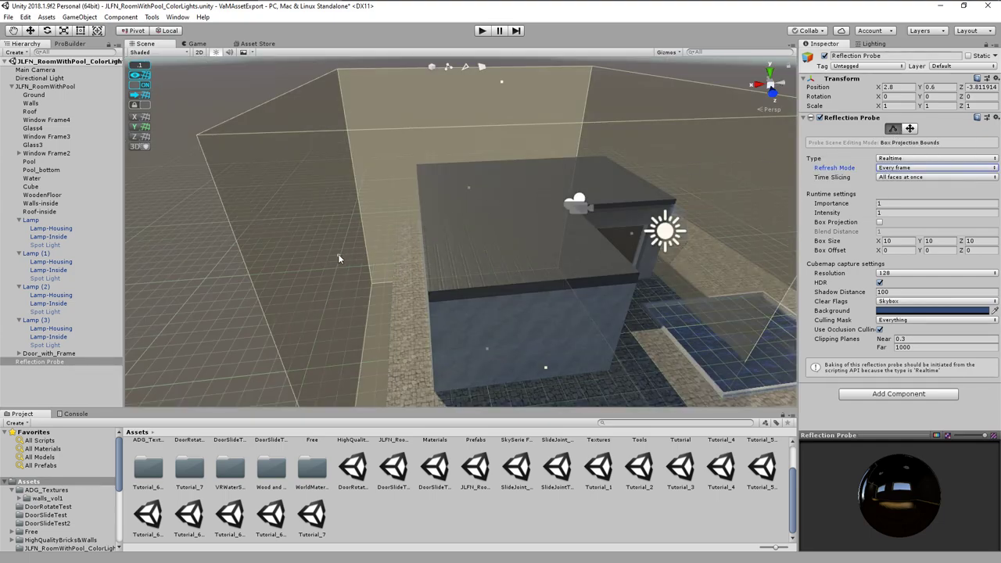
drag(337, 253, 427, 245)
scroll(493, 346, down, 2)
alt+drag(578, 354, 525, 298)
middle_drag(526, 300, 500, 352)
alt+drag(500, 352, 576, 308)
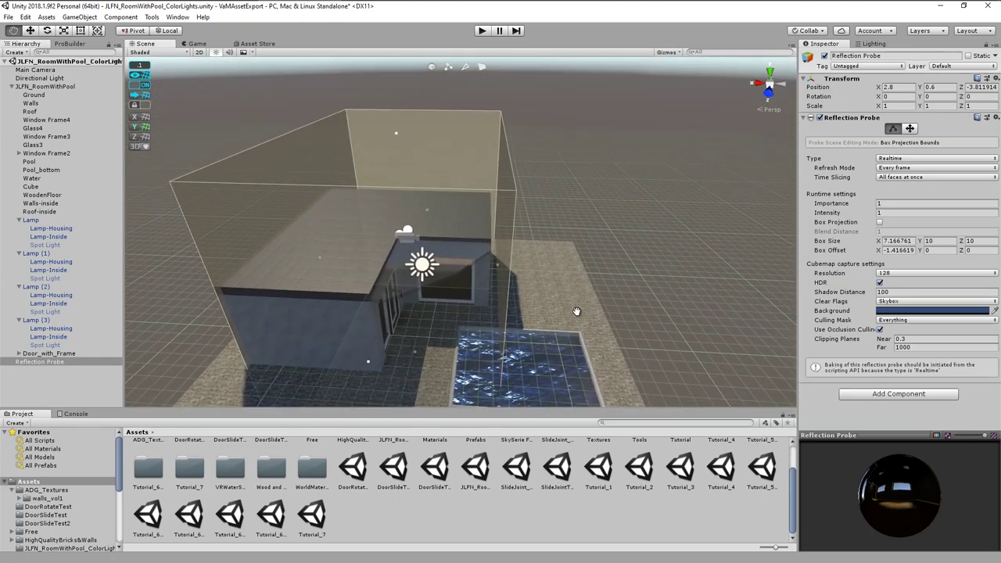
middle_drag(577, 308, 593, 269)
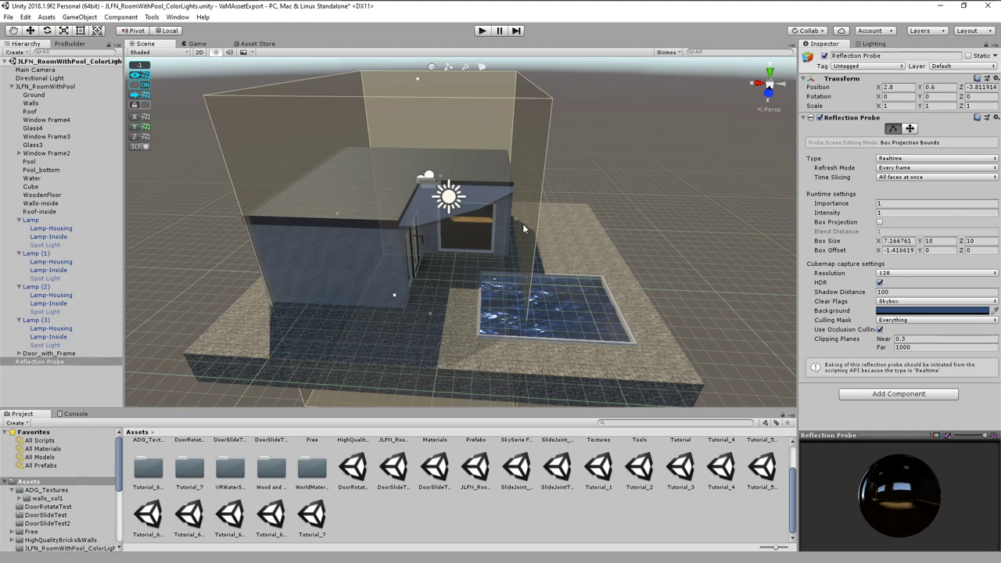
Shrink the probe's bounding volume to about 5.63 along X and 9.45 along Z
drag(516, 218, 446, 225)
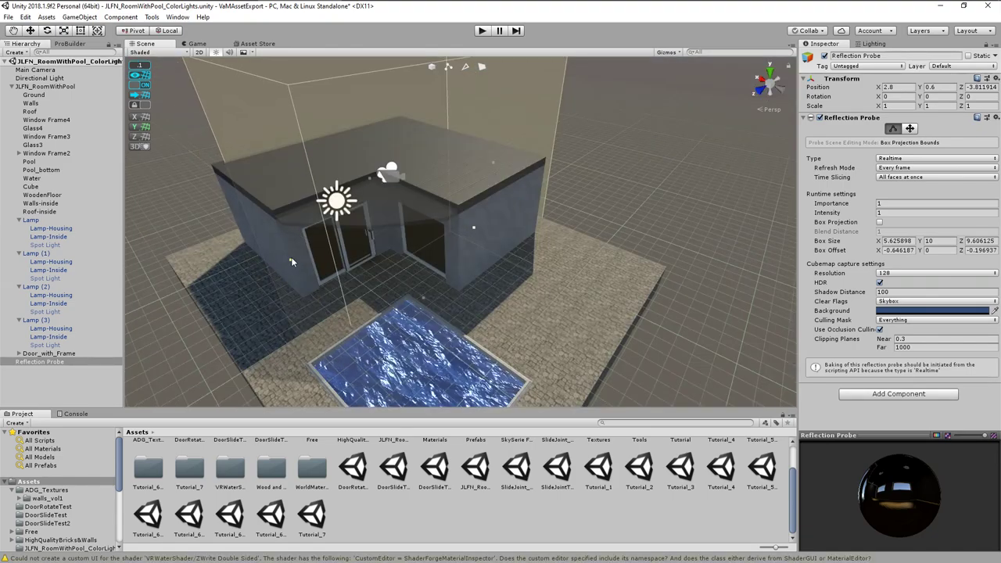
drag(291, 257, 311, 266)
middle_drag(424, 365, 471, 368)
alt+drag(471, 368, 713, 352)
middle_drag(712, 352, 718, 345)
alt+drag(717, 345, 641, 316)
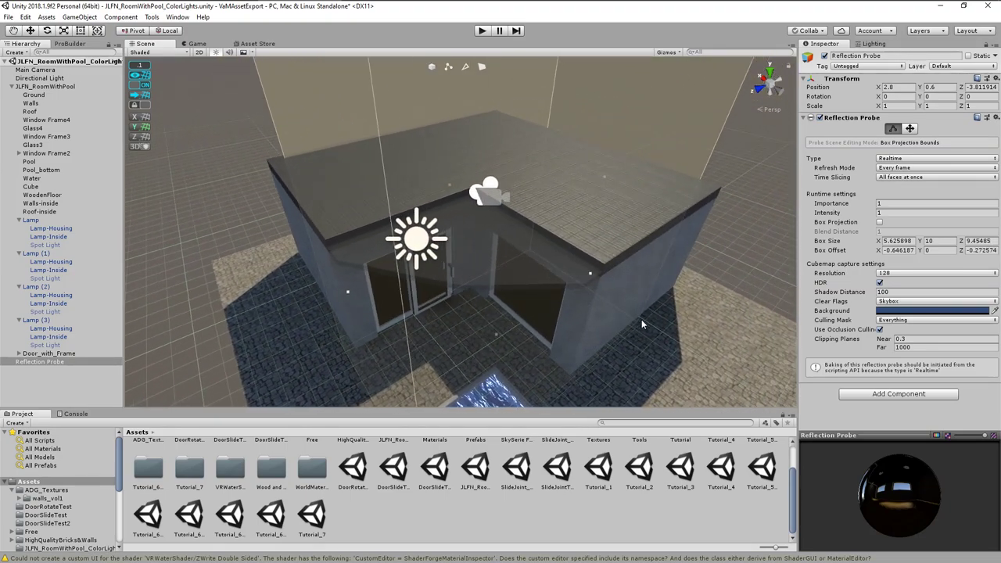
Fit the probe's bounding volume to the room interior, about 3.52 by 2.48 by 6.48
drag(589, 271, 524, 233)
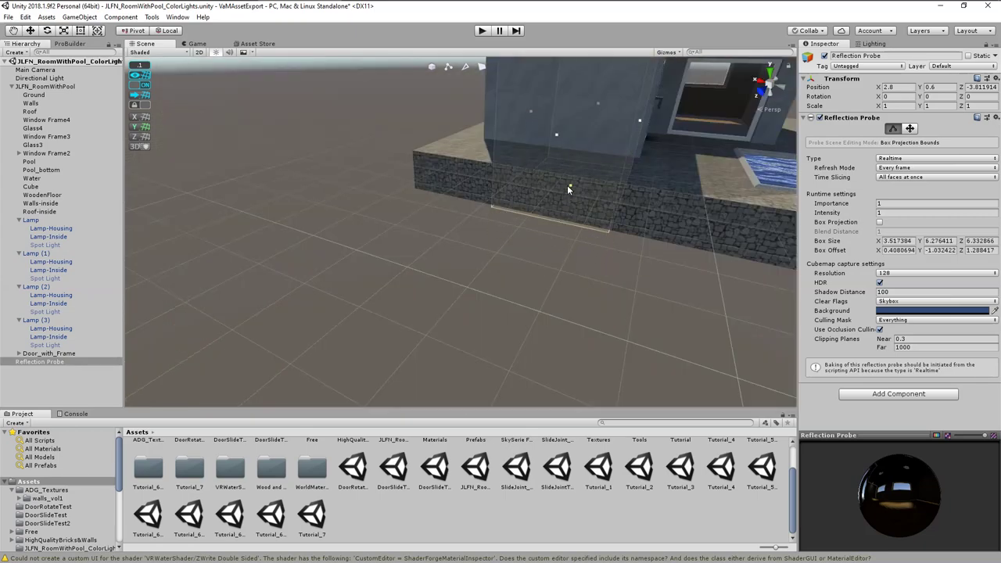
drag(567, 185, 567, 142)
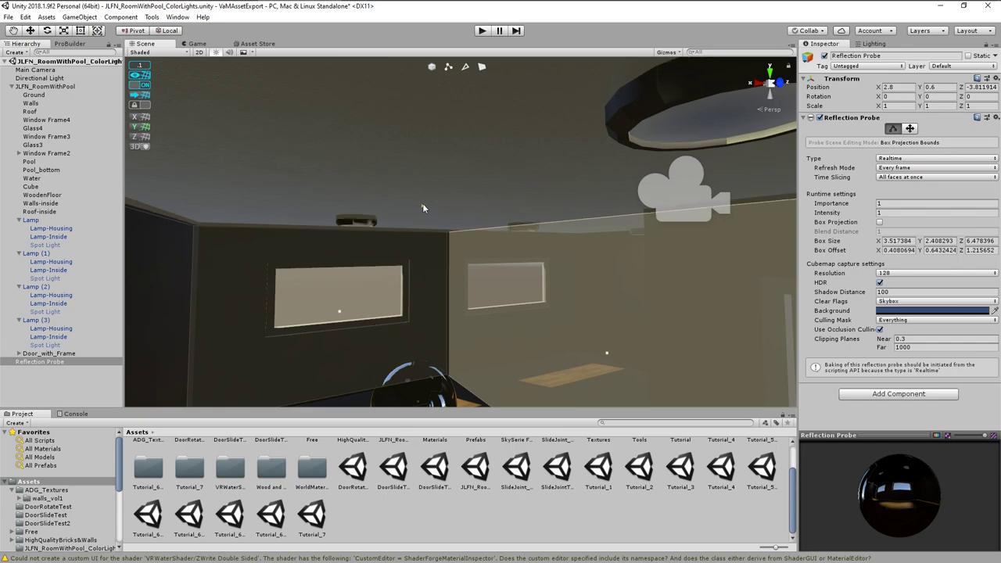
drag(422, 206, 421, 194)
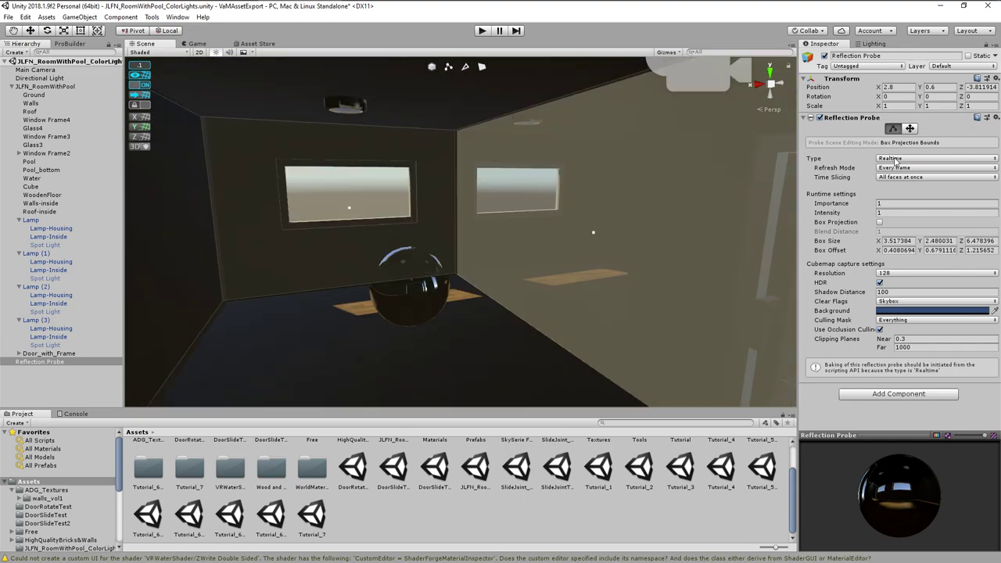
Set the Reflection Probe's type to Baked and generate the scene lighting
click(907, 159)
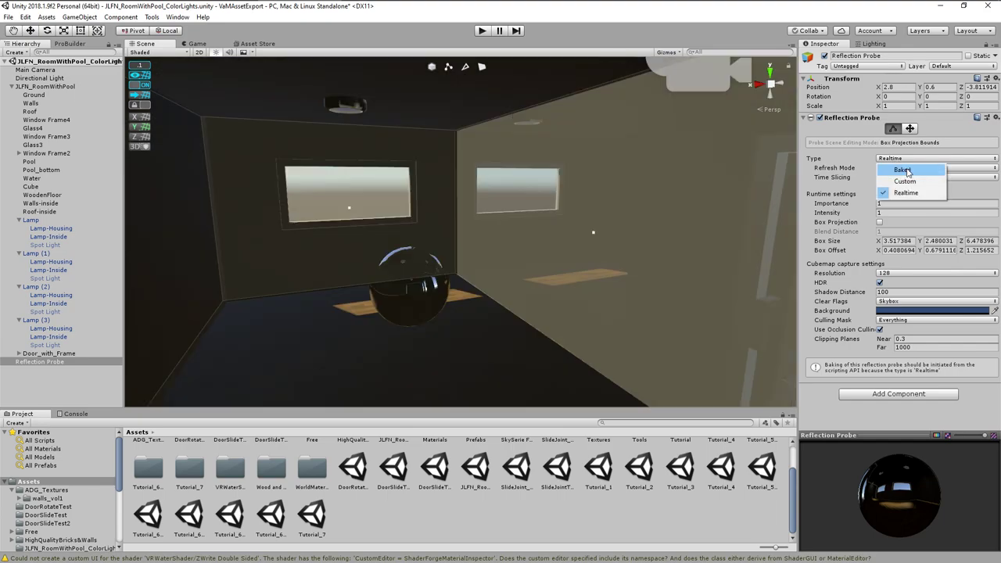
click(904, 170)
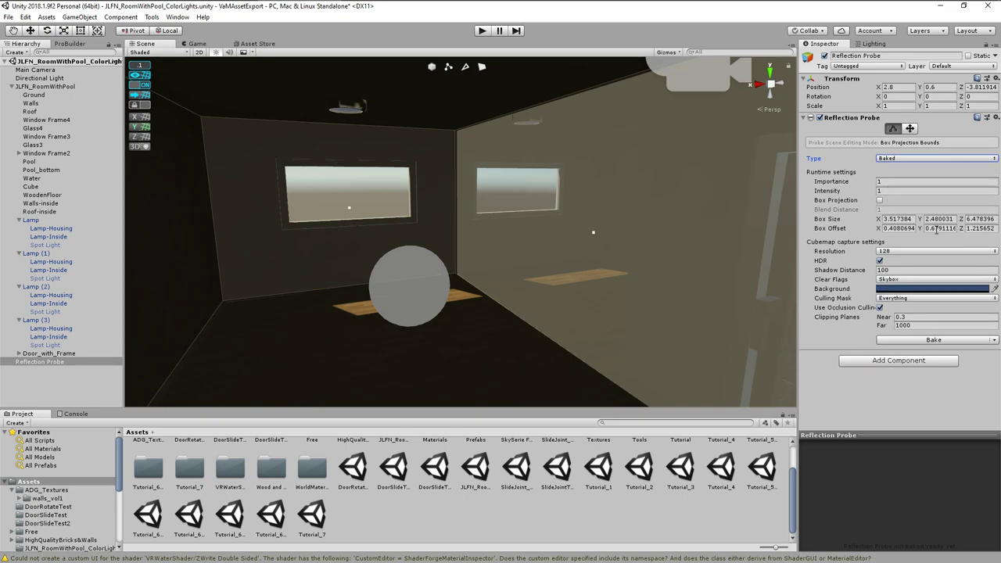
click(876, 44)
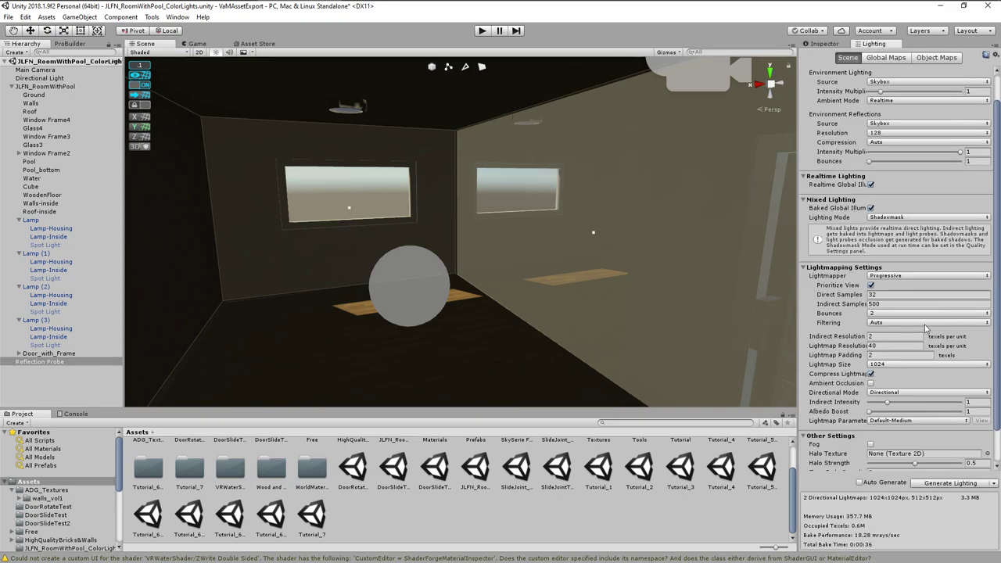
click(968, 485)
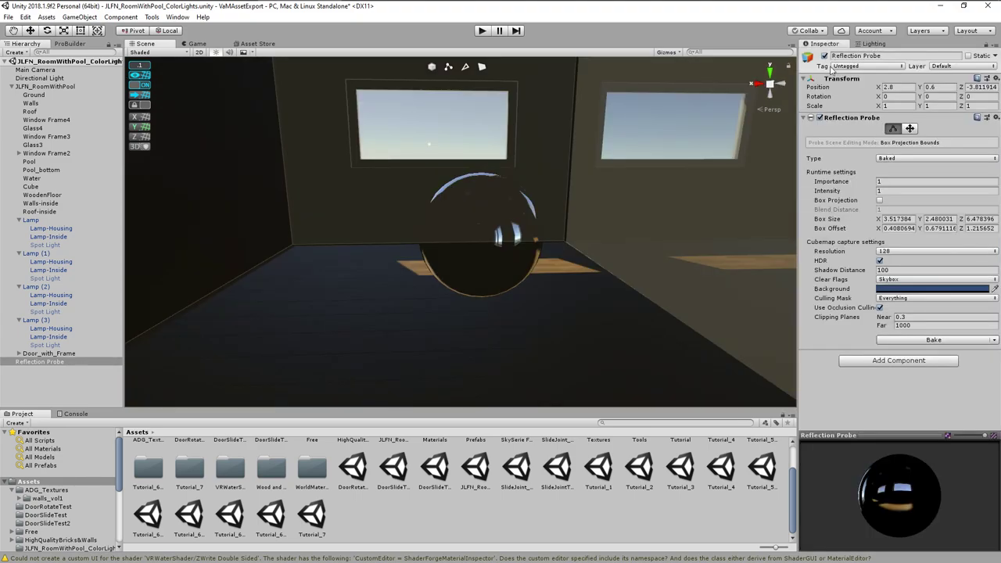
Compare the room's reflections with the Reflection Probe deactivated and activated, leaving it active
click(824, 56)
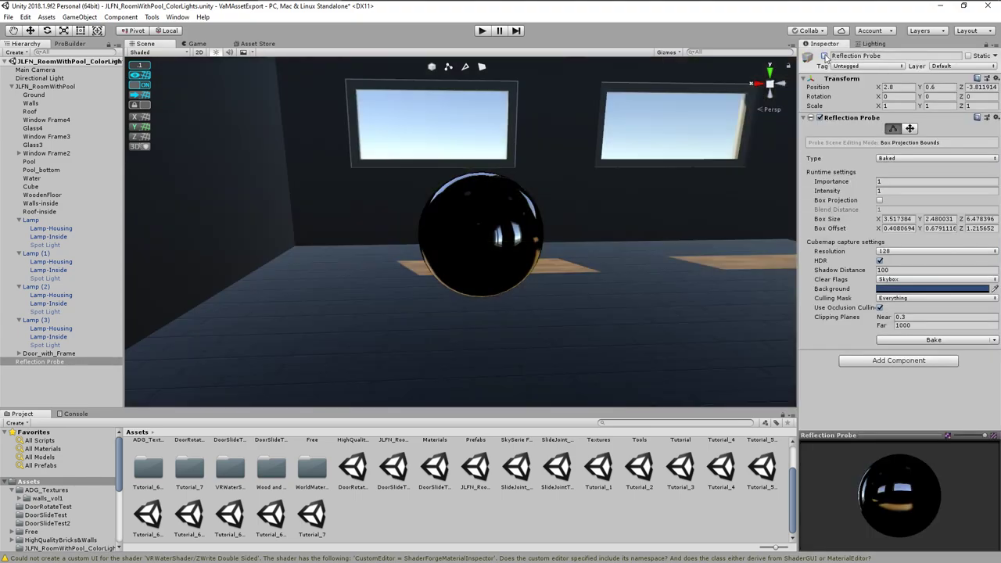
right_drag(669, 181, 693, 164)
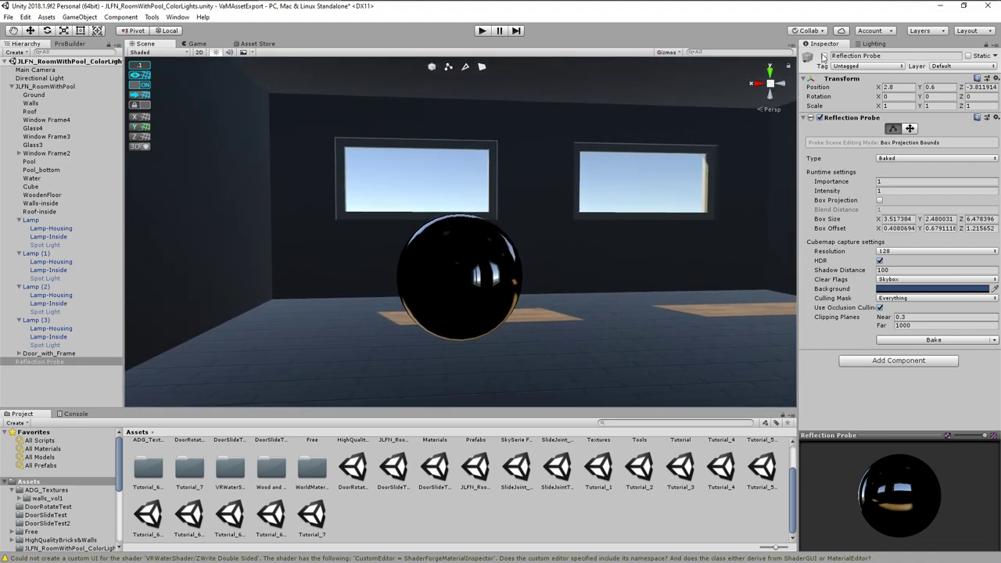
click(824, 56)
click(824, 56)
click(825, 55)
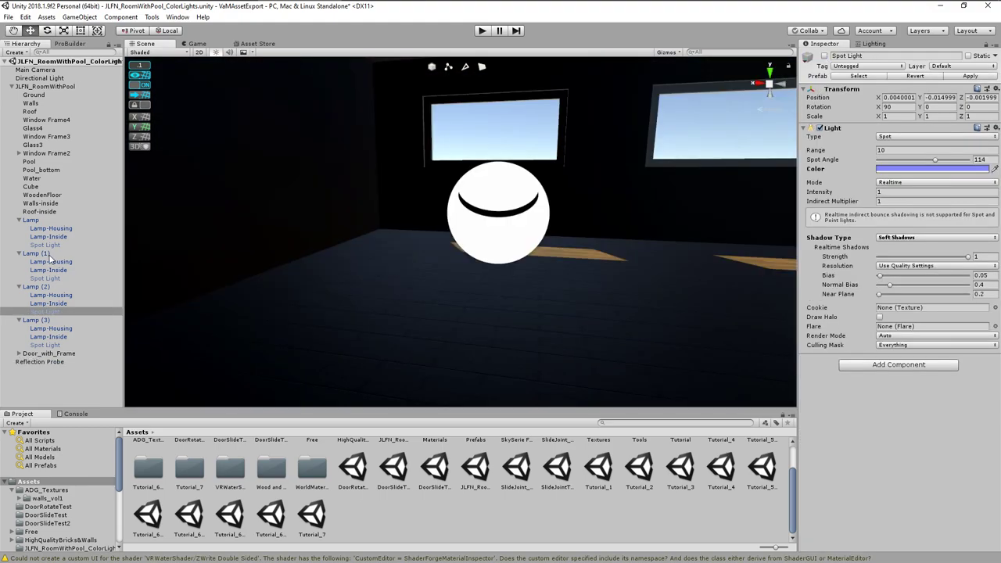
Reactivate the Spot Lights of all four lamps and save the color-lights scene
click(46, 245)
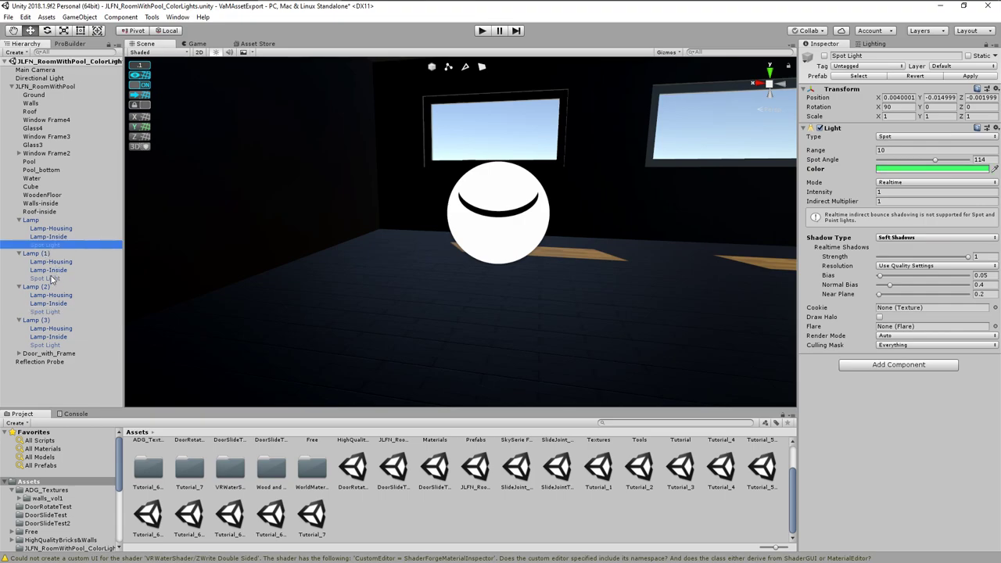
ctrl+click(47, 279)
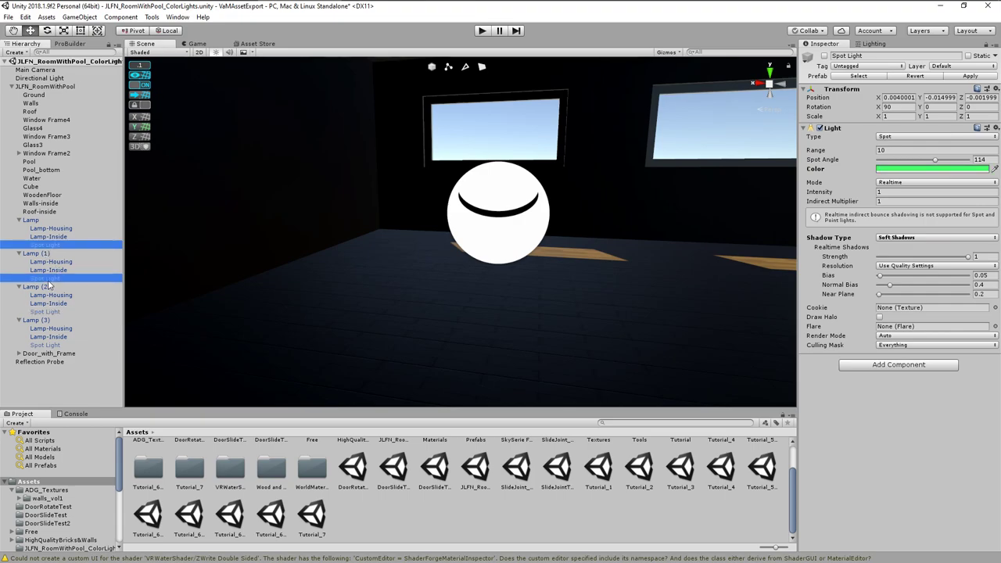
ctrl+click(47, 312)
ctrl+click(52, 345)
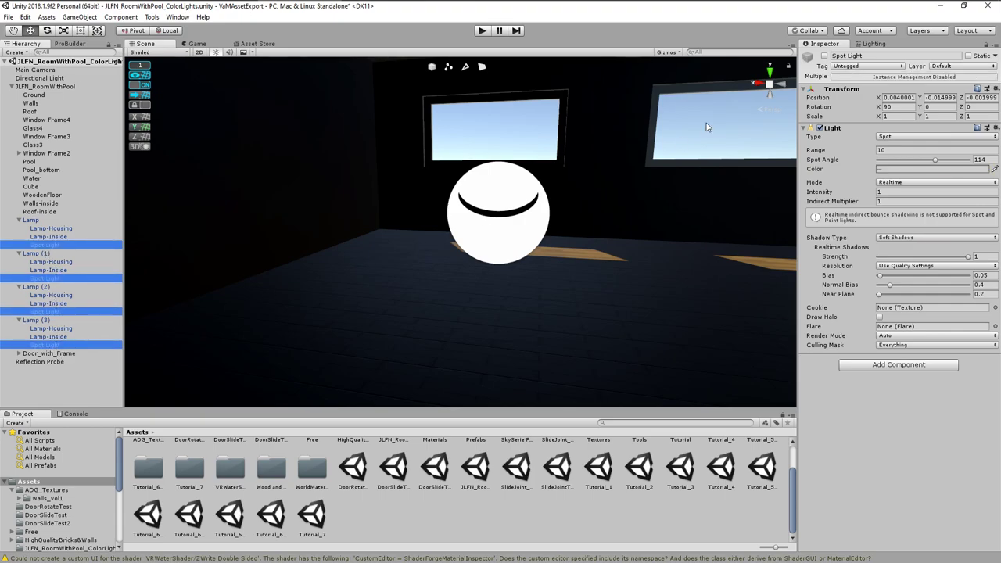
click(824, 56)
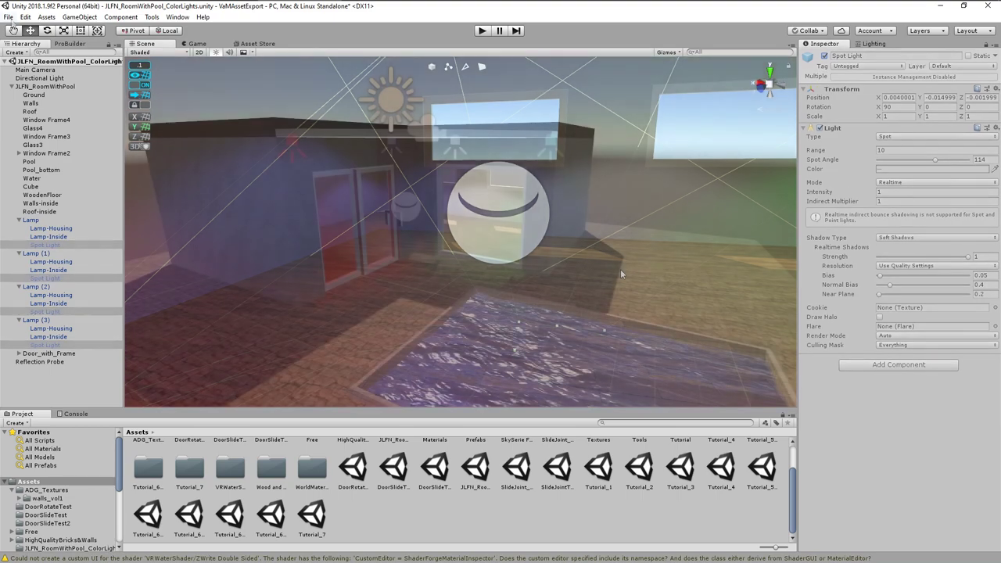
click(9, 18)
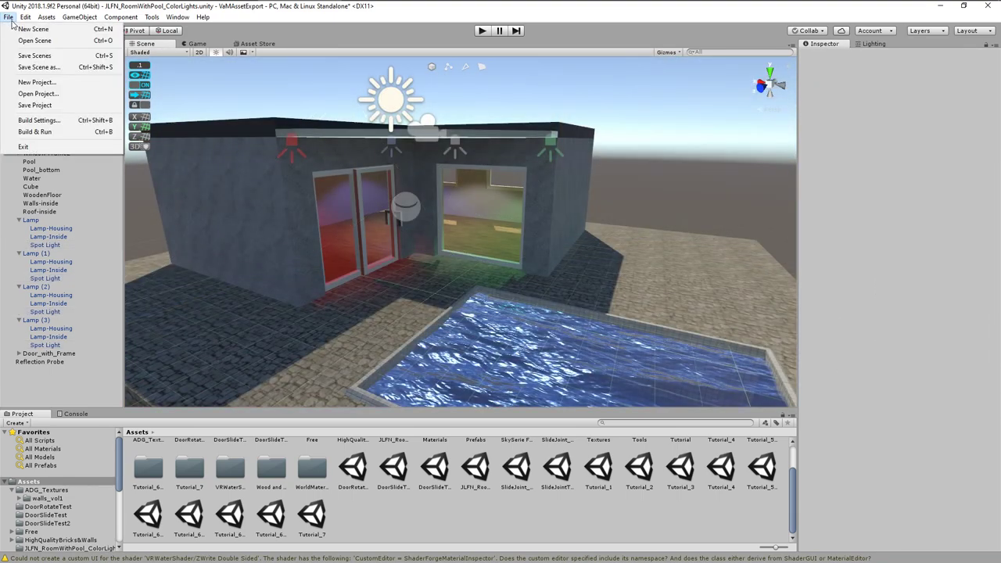
click(33, 56)
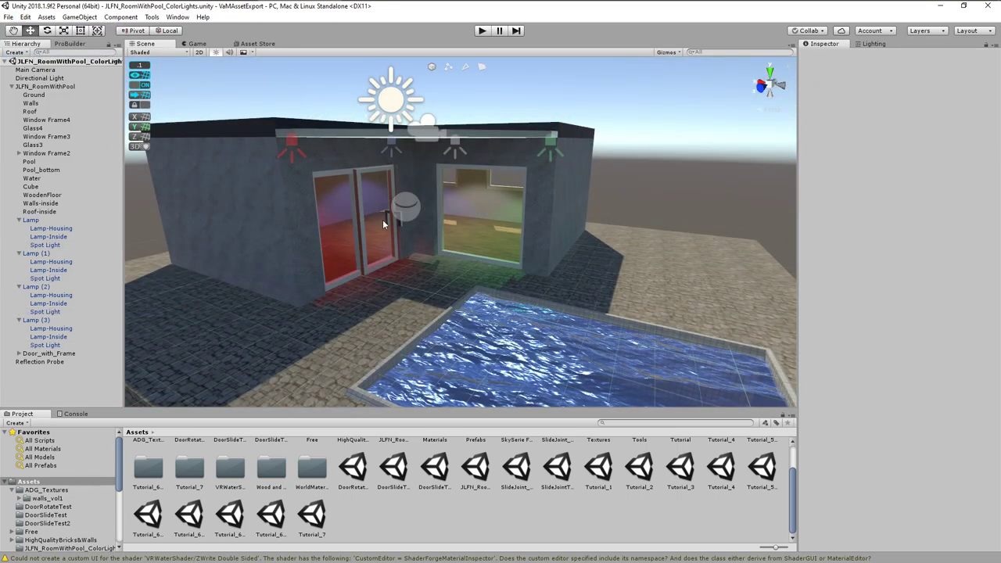
Deactivate the Spot Light objects under Lamp, Lamp (1), Lamp (2) and Lamp (3)
scroll(383, 225, up, 5)
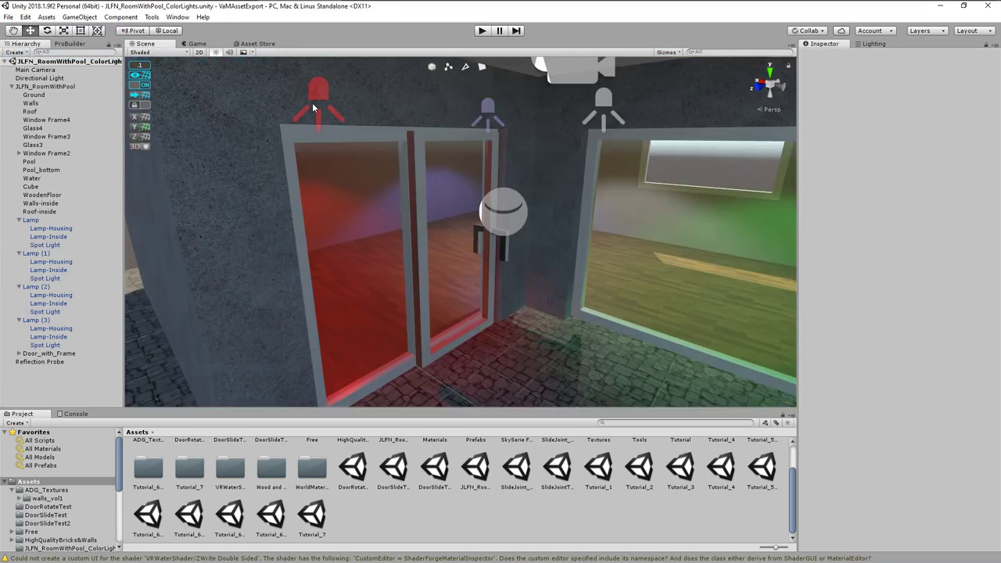
click(43, 246)
ctrl+click(55, 278)
ctrl+click(57, 312)
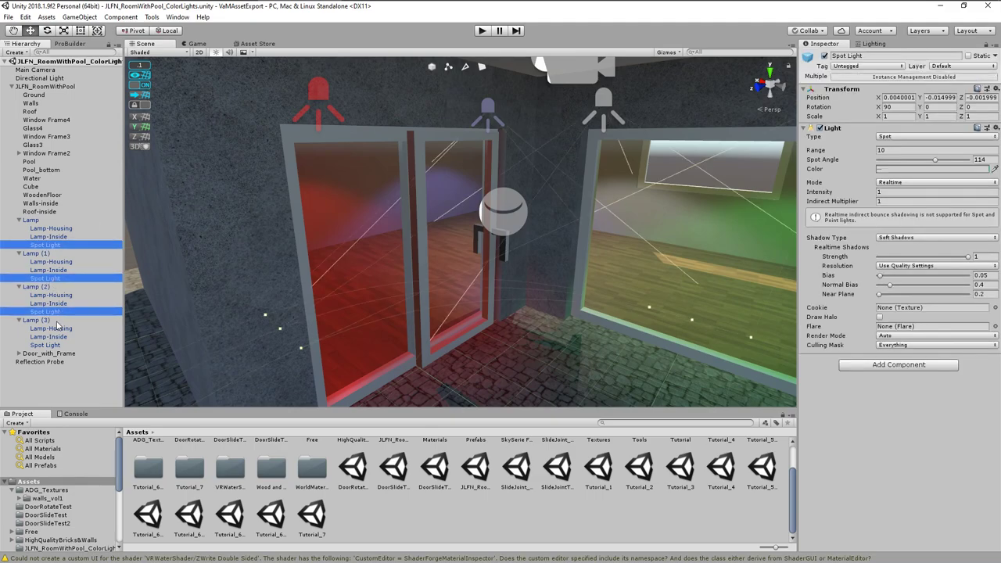
ctrl+click(44, 345)
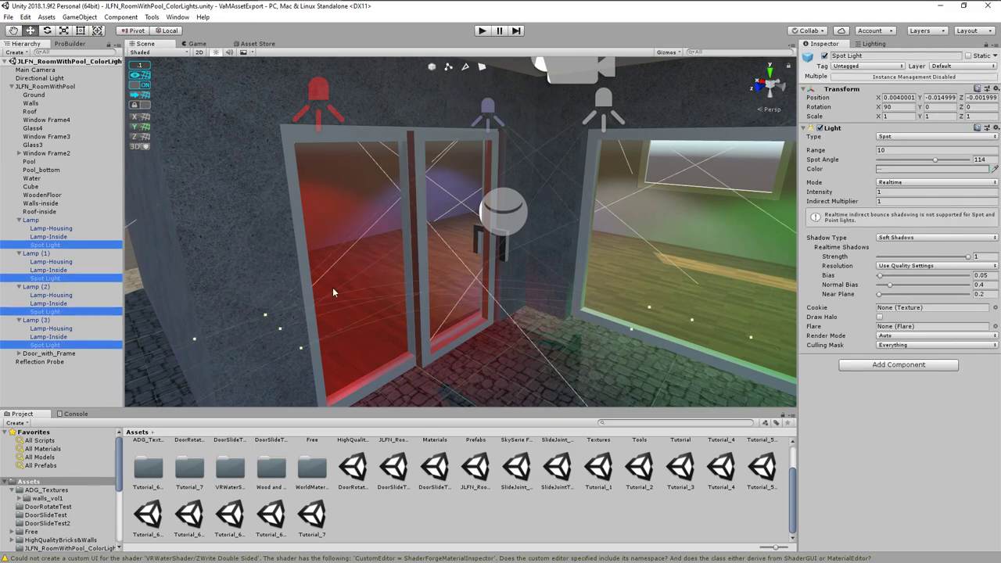
click(824, 56)
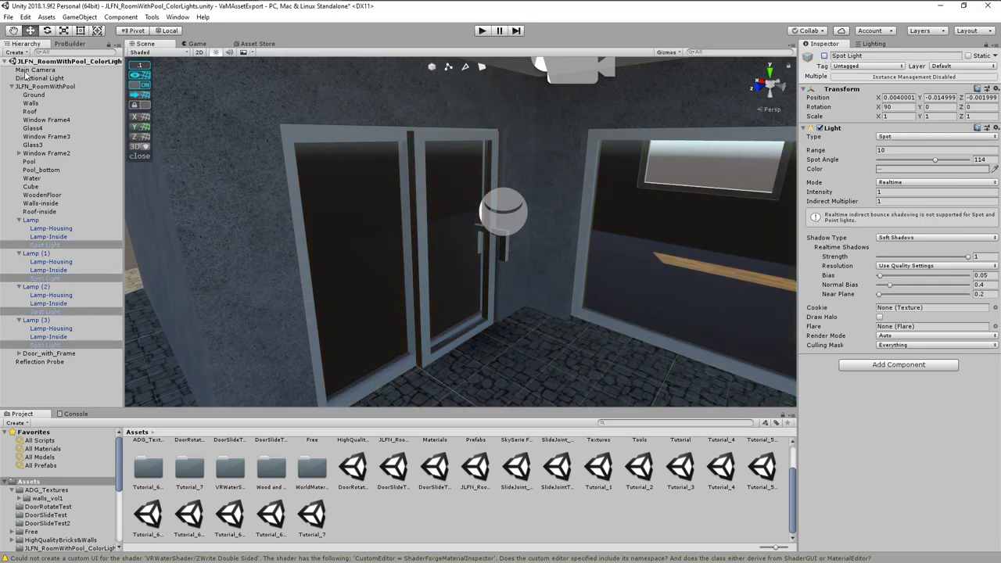
Deactivate the scene's Directional Light
click(34, 79)
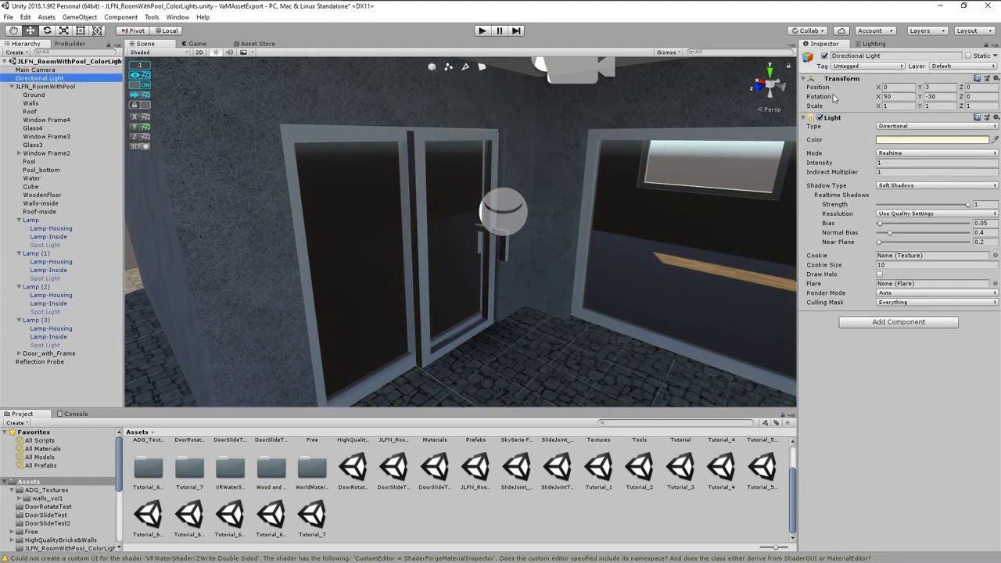
click(823, 55)
right_drag(555, 252, 617, 251)
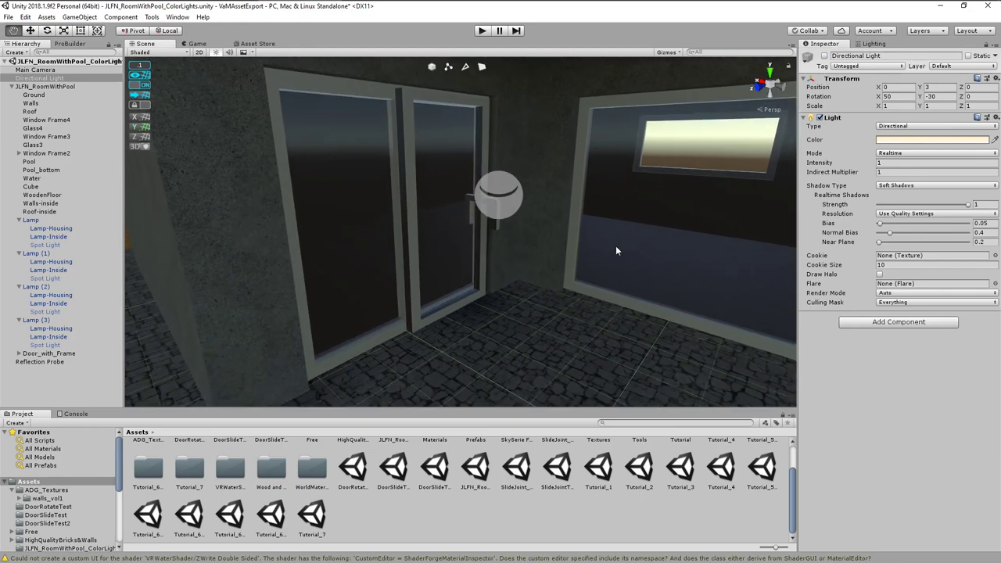
Set the environment lighting source to Color with a black ambient color, hex 000000
click(874, 44)
scroll(882, 138, up, 2)
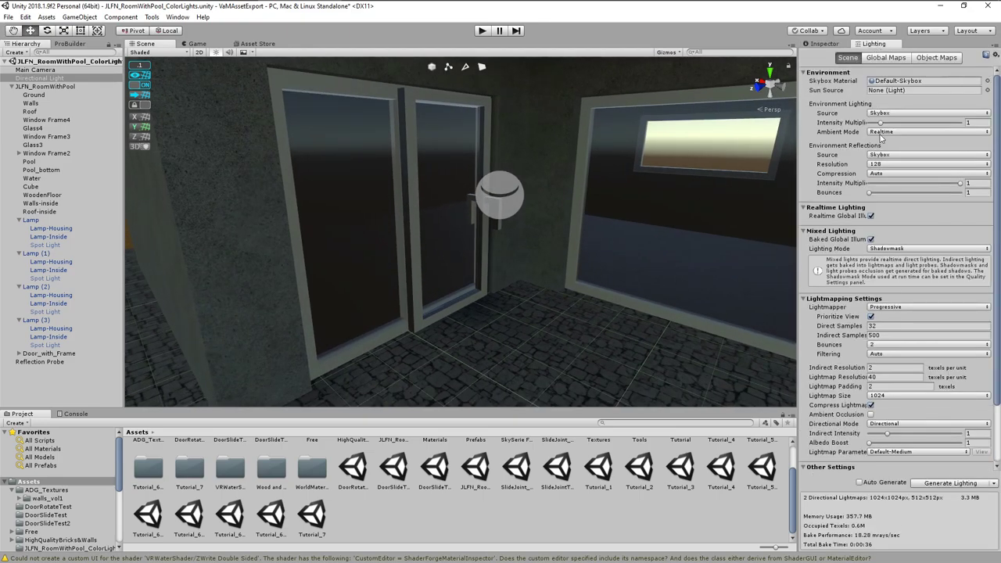
click(905, 114)
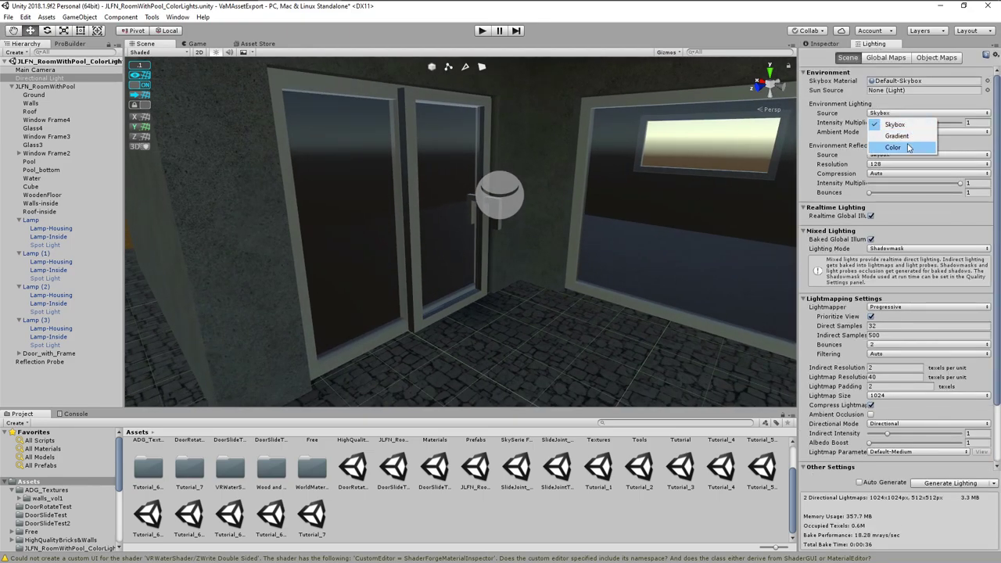
click(894, 148)
click(925, 123)
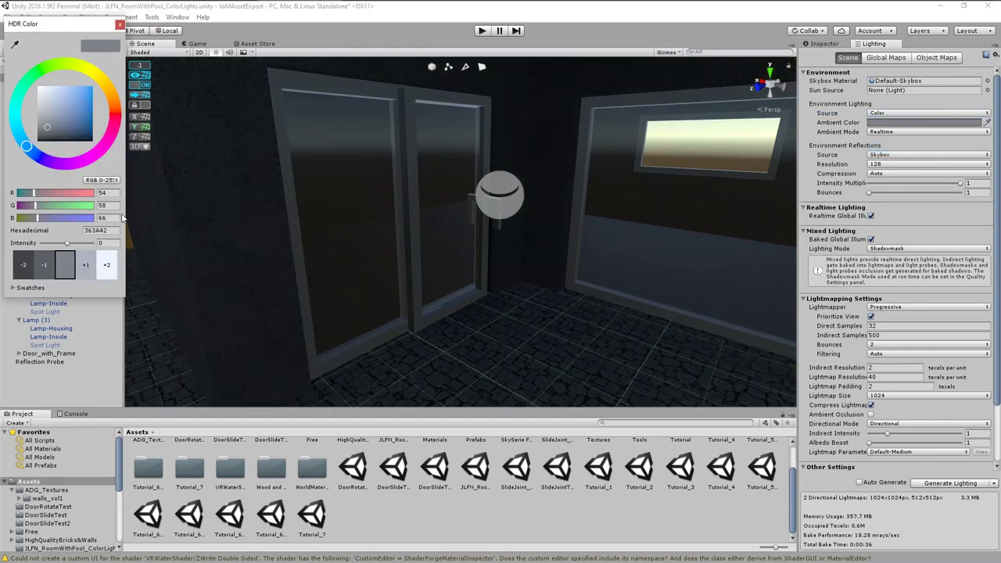
drag(74, 149, 3, 174)
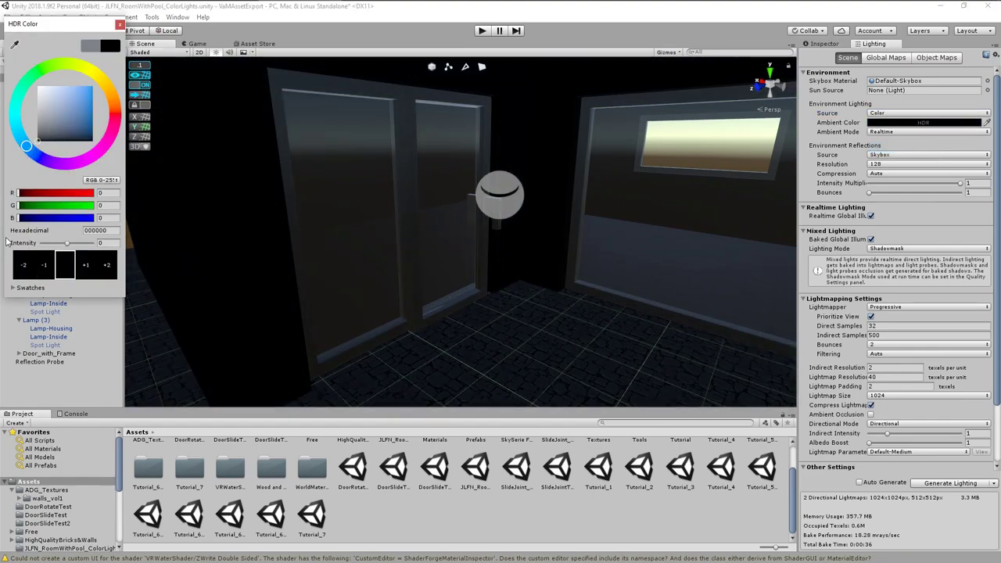
click(120, 25)
Set the environment reflections source to Custom and the skybox material to None
click(908, 81)
click(895, 155)
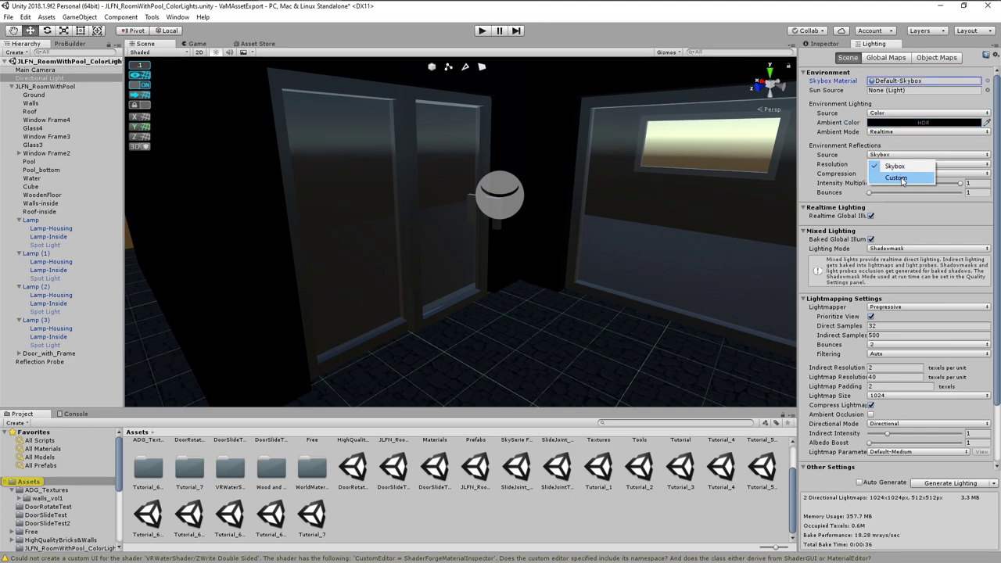
click(897, 178)
click(987, 81)
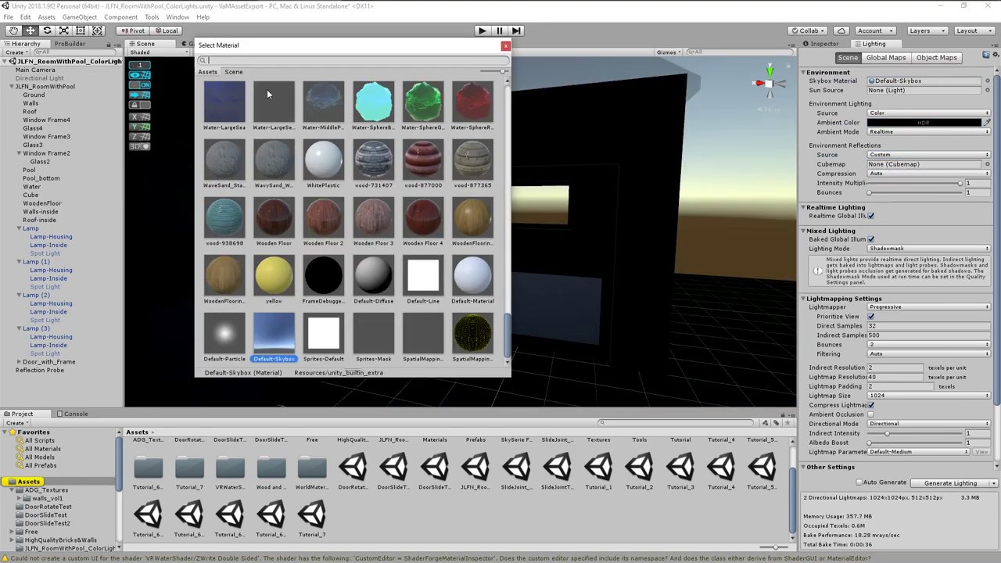
click(233, 71)
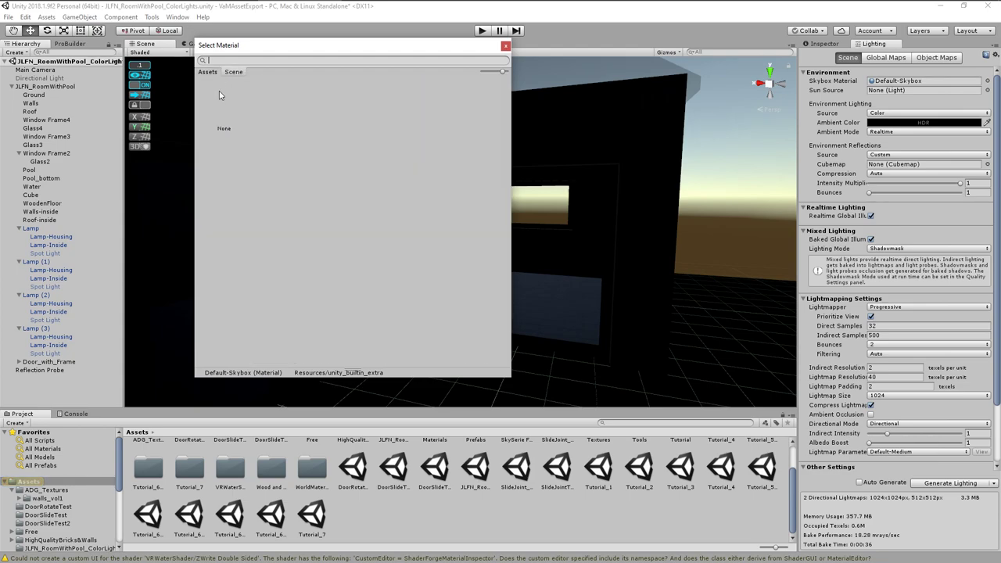
click(224, 111)
click(505, 46)
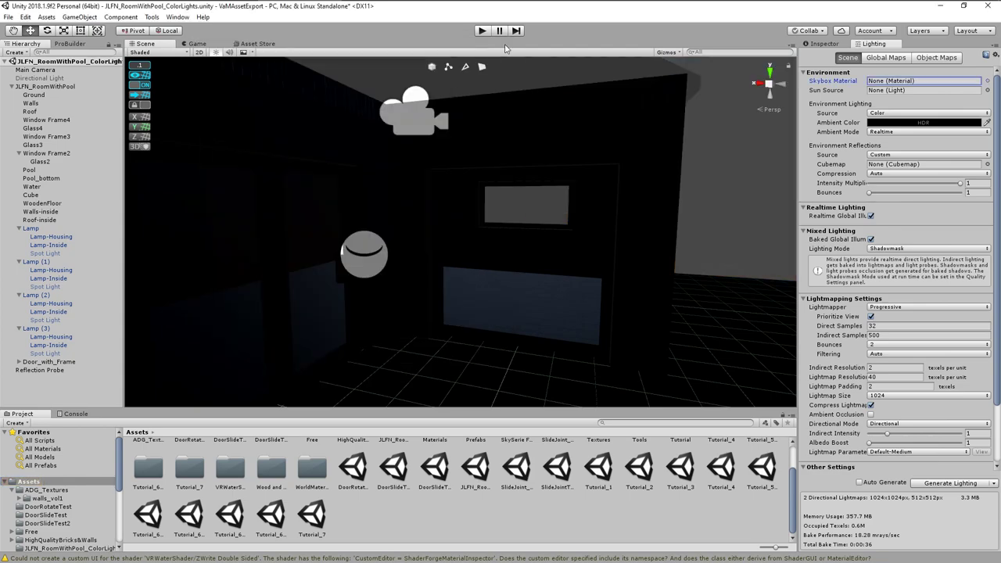
Save the scene under the new name JLFN_RoomWithPool_NoLights.unity in the Assets folder
click(8, 17)
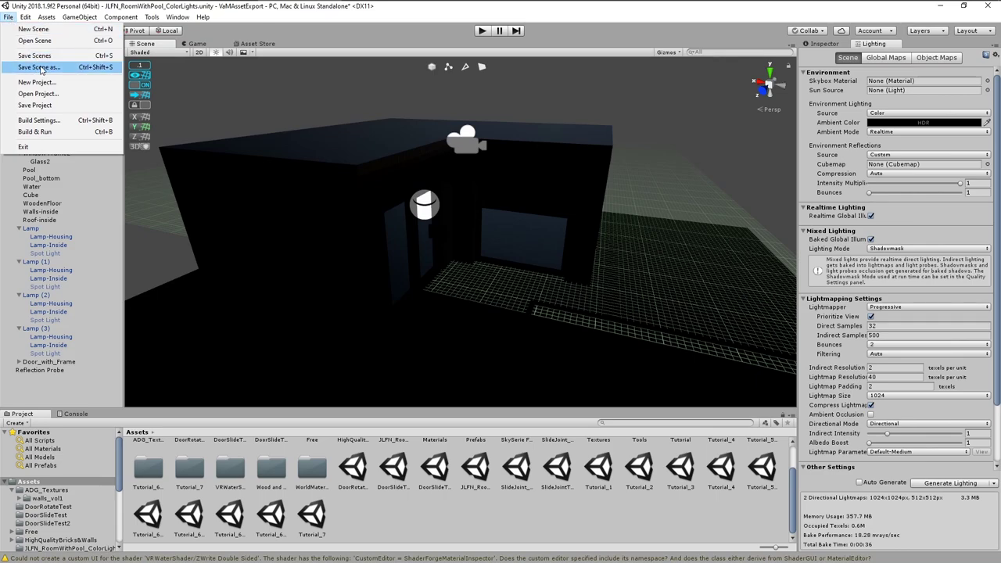
click(40, 69)
scroll(211, 232, down, 5)
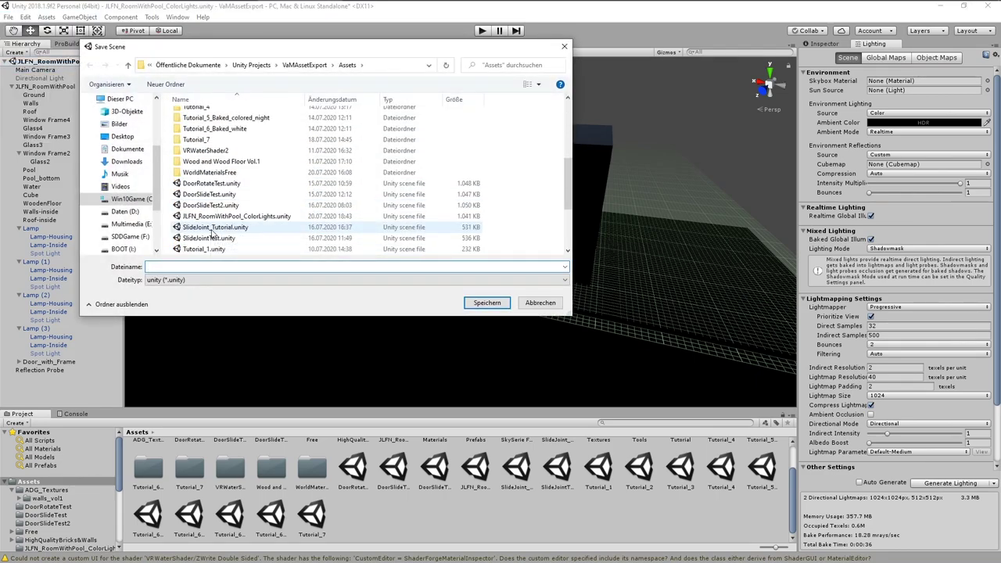
click(227, 215)
click(210, 266)
drag(210, 266, 228, 265)
text(NoLights.unity)
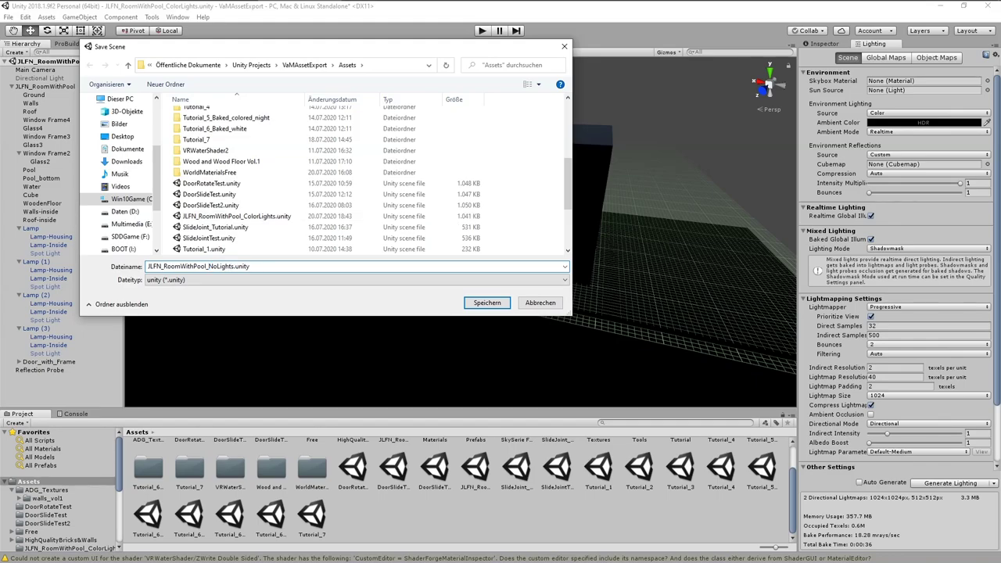
key(Return)
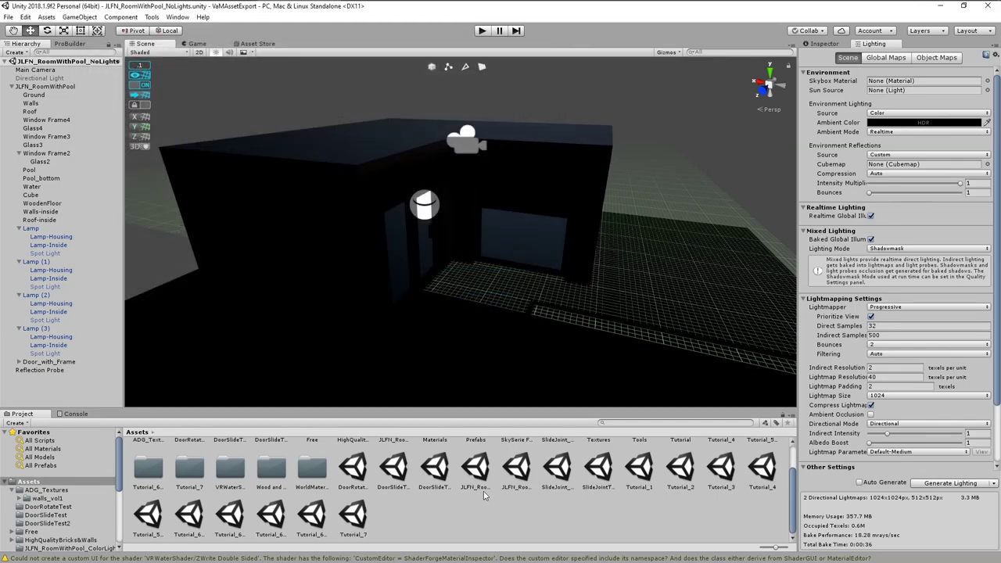
Add the JLFN_RoomWithPool_NoLights scene to the AssetBundle Browser and build its bundle for Standalone Windows
click(518, 469)
click(177, 17)
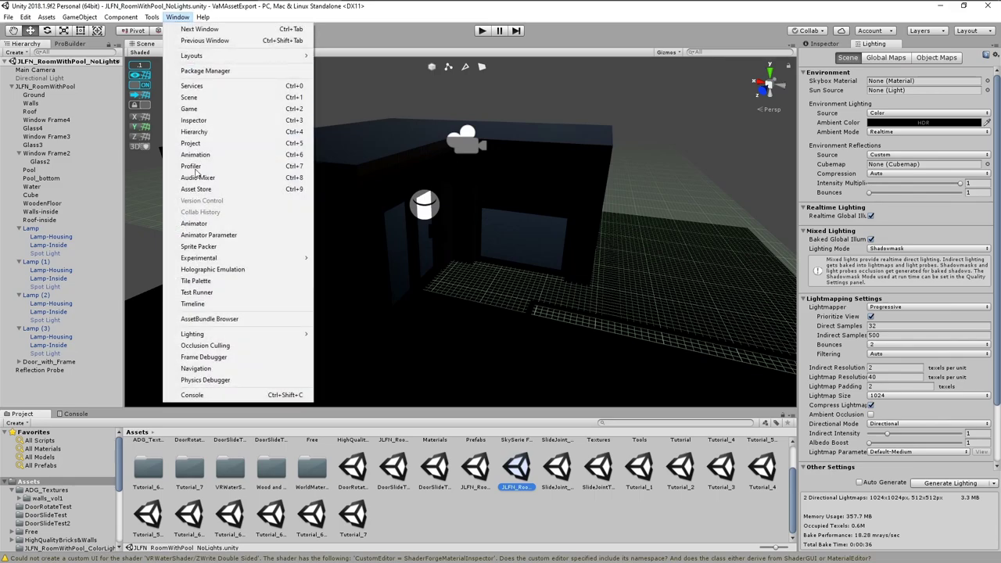
click(207, 319)
drag(525, 475, 436, 233)
click(556, 113)
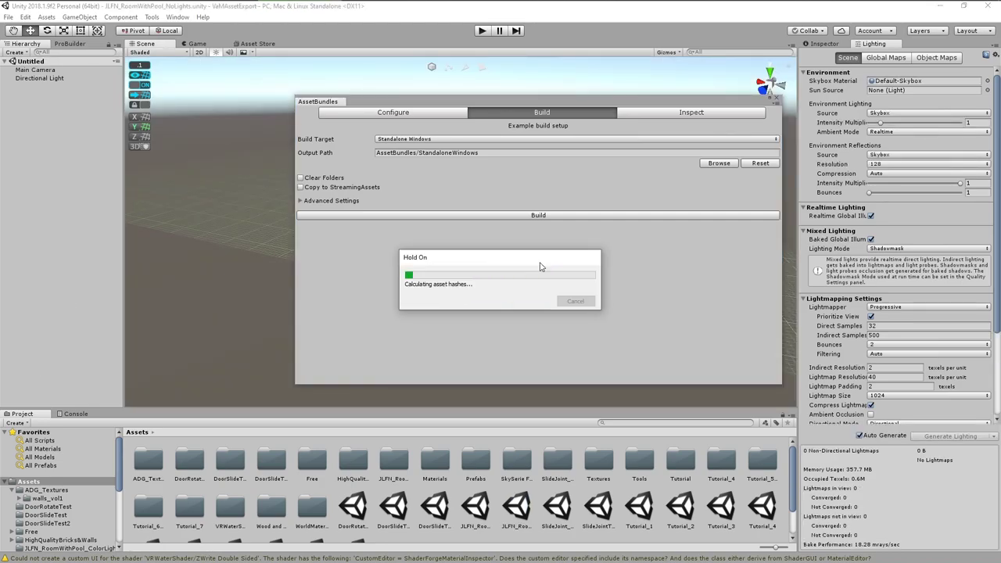
In the StandaloneWindows output folder in File Explorer, rename the bundle file to jlfn_roomwithpool_nolights.assetbundle
click(441, 215)
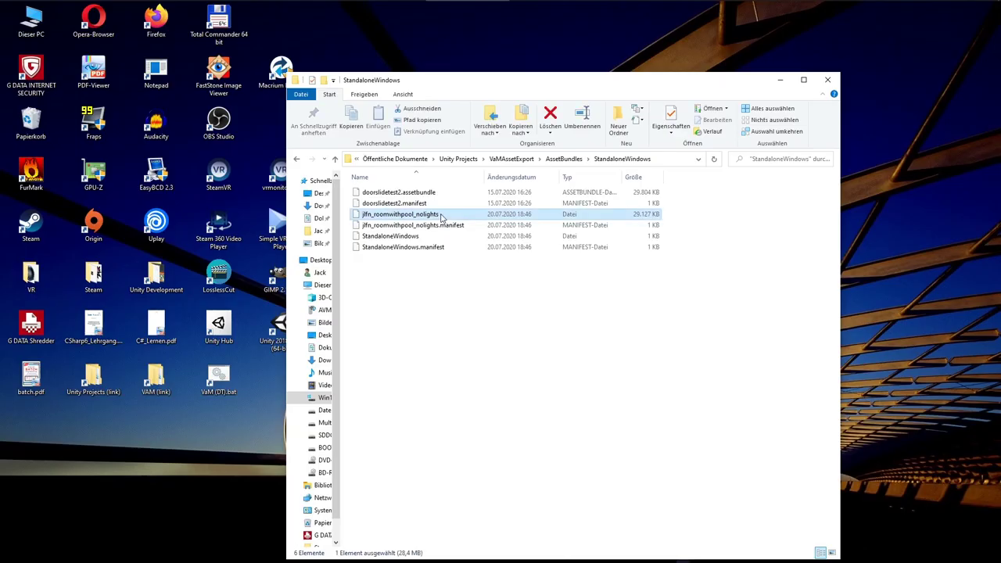
click(443, 214)
text(.assetbundle)
key(Return)
Copy the no-lights asset bundle and its manifest into the Custom/Assets folder of VaM_V_1_19
ctrl+click(429, 226)
key(ctrl+c)
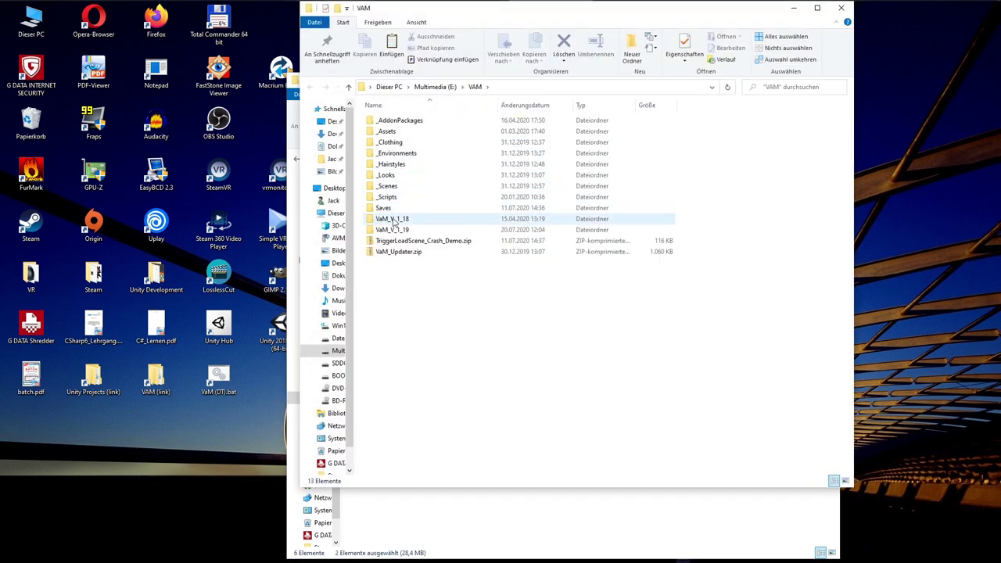
double_click(391, 229)
double_click(395, 164)
double_click(388, 122)
key(ctrl+v)
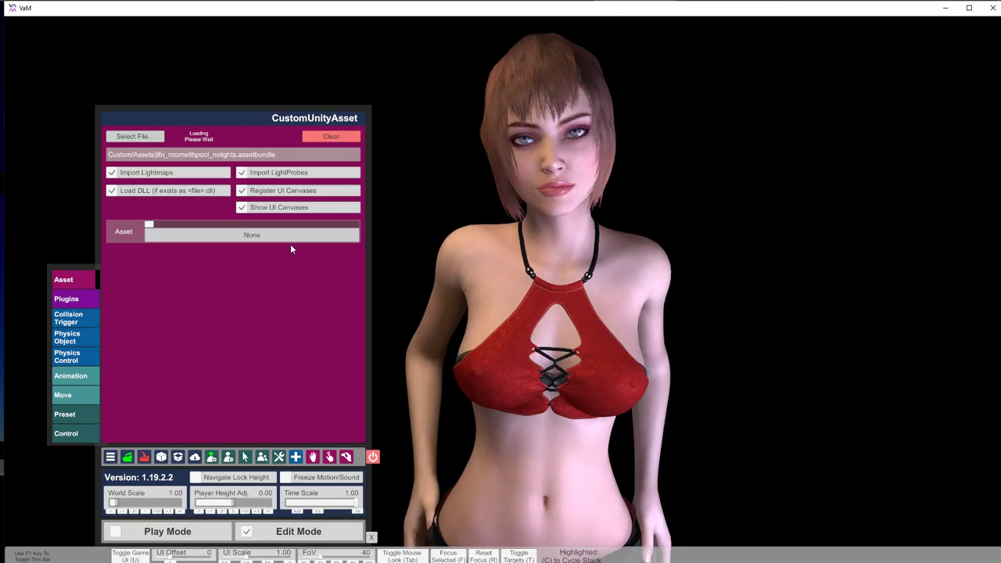
In VaM, load Assets/JLFN_RoomWithPool_NoLights.unity as the CustomUnityAsset's asset and view the whole building
click(288, 236)
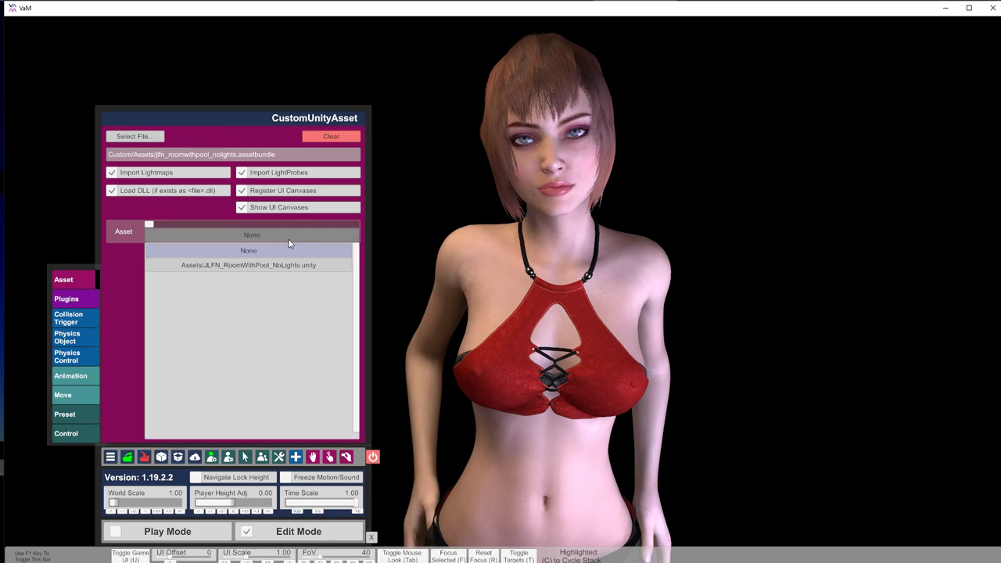
click(290, 269)
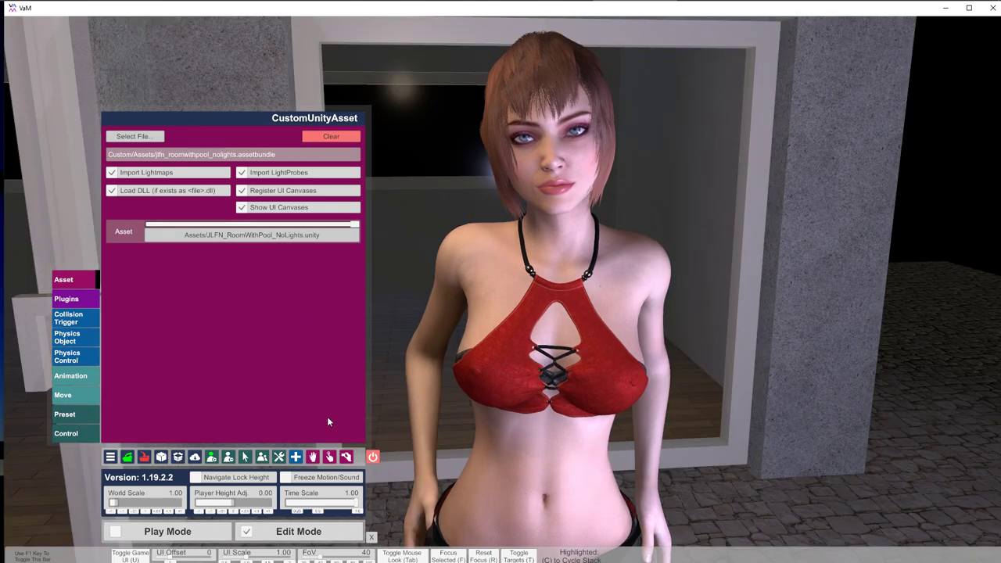
scroll(386, 362, down, 5)
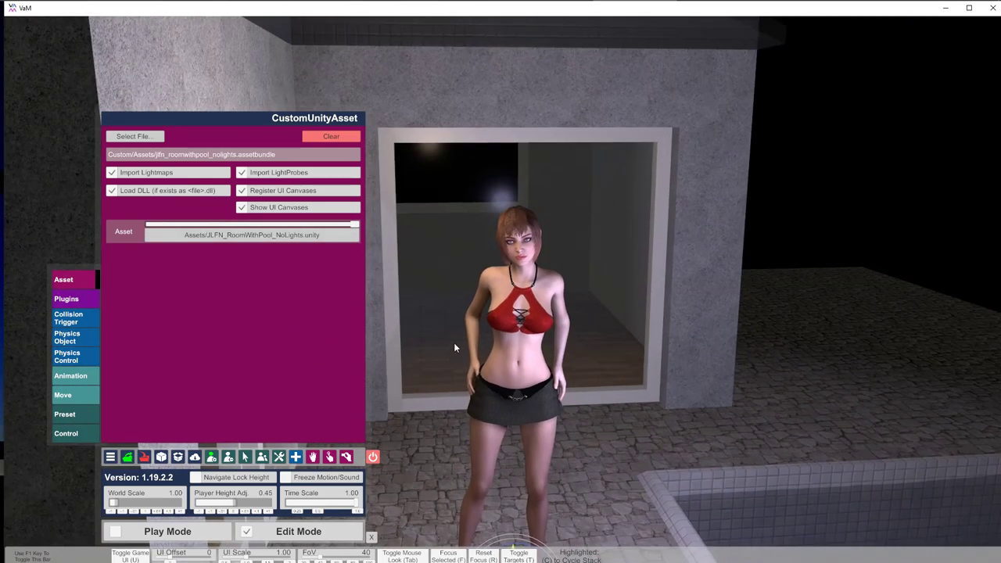
right_drag(455, 344, 382, 342)
scroll(432, 367, down, 5)
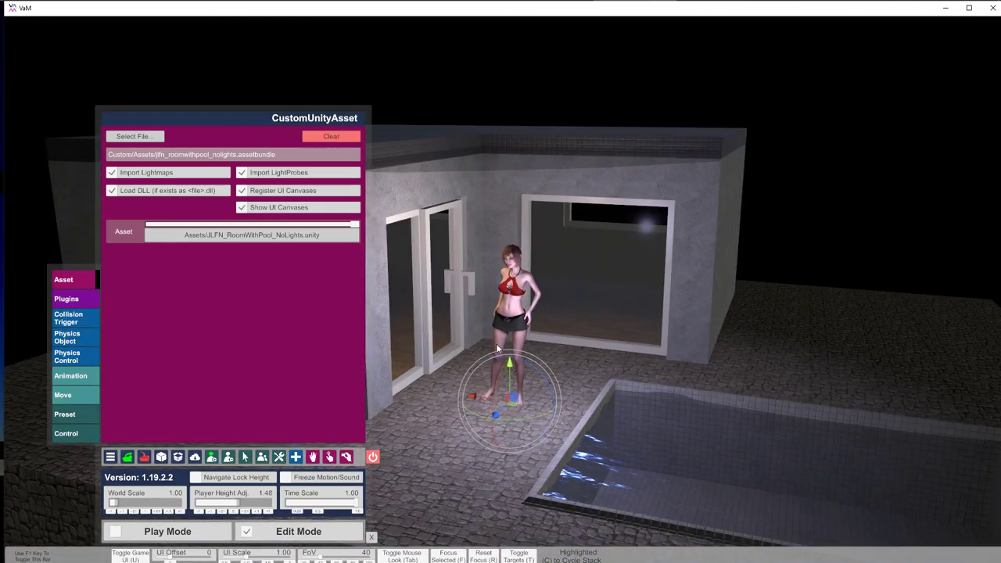
Select the InvisibleLight atom and switch its light off
click(245, 457)
middle_drag(373, 412, 382, 418)
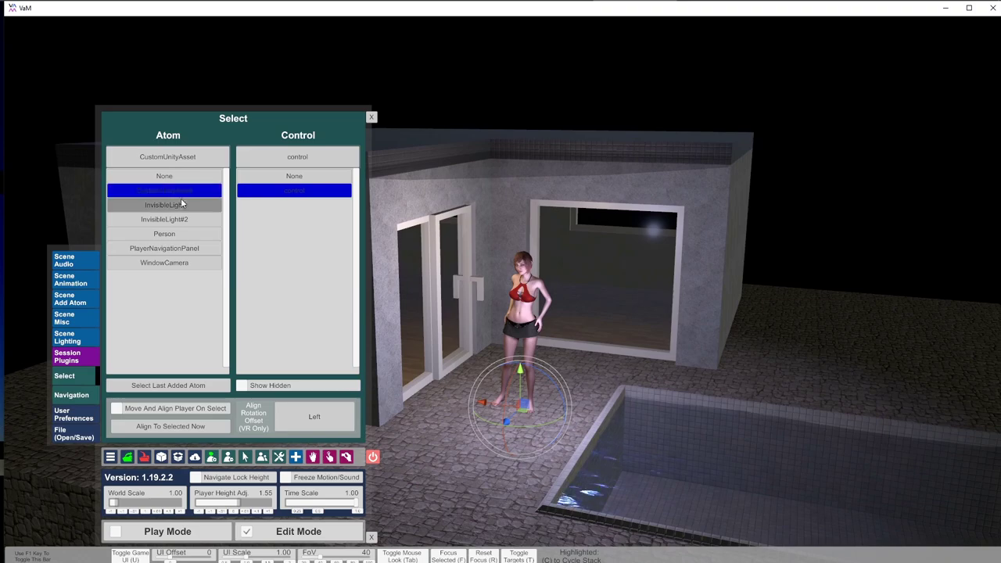
click(181, 204)
click(124, 241)
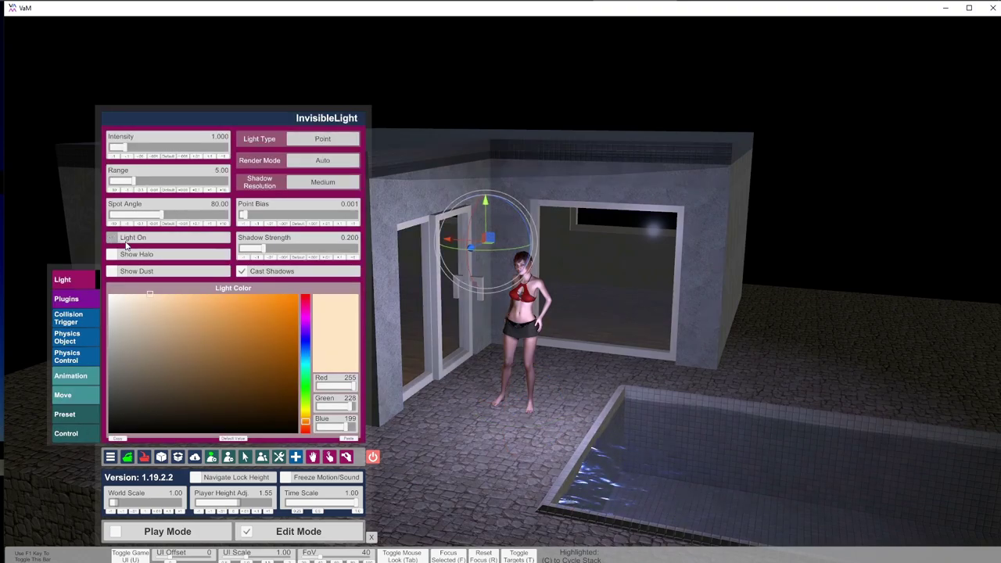
Select the InvisibleLight#2 atom, switch its light off and view the darkened building
click(245, 457)
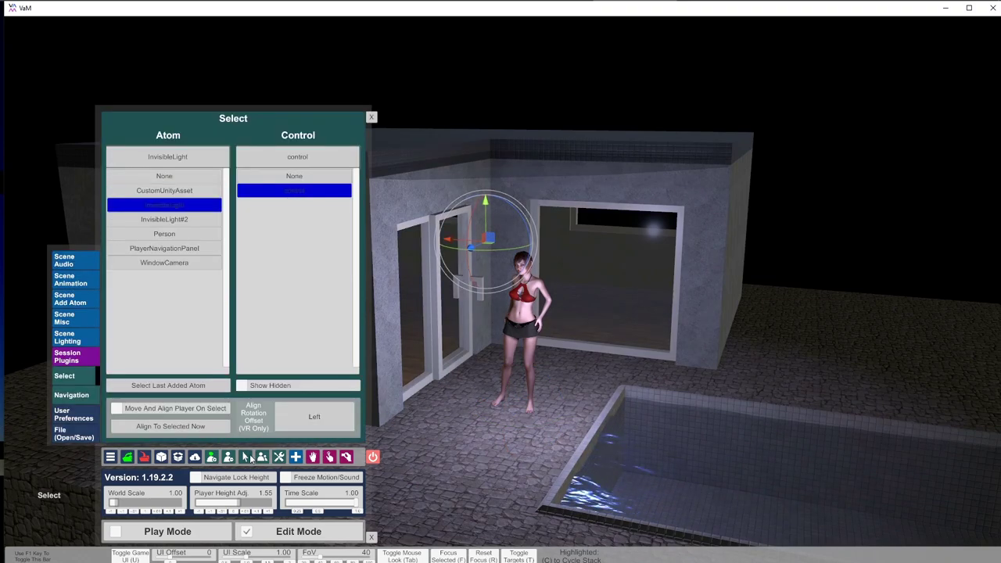
click(163, 220)
click(112, 237)
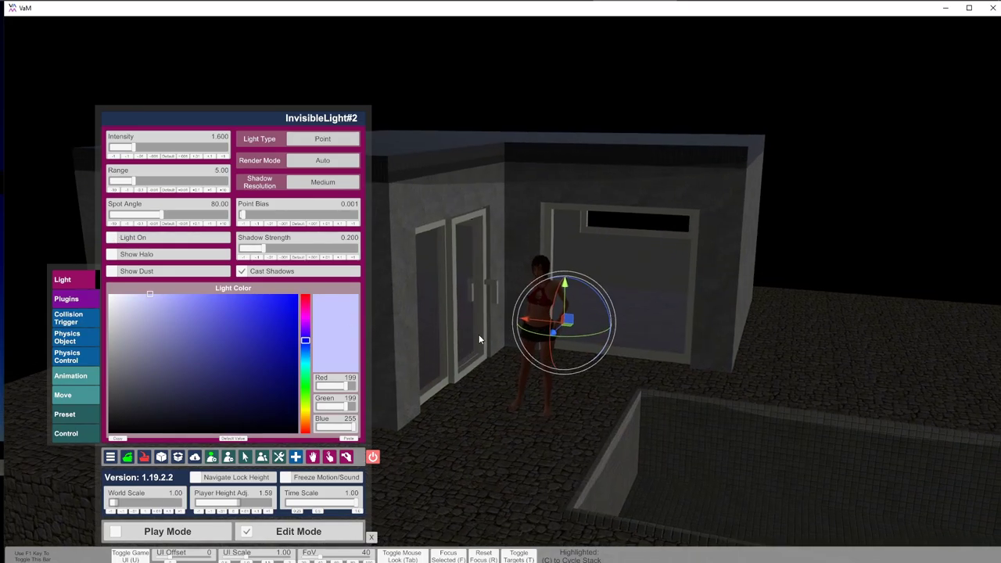
right_drag(480, 339, 588, 347)
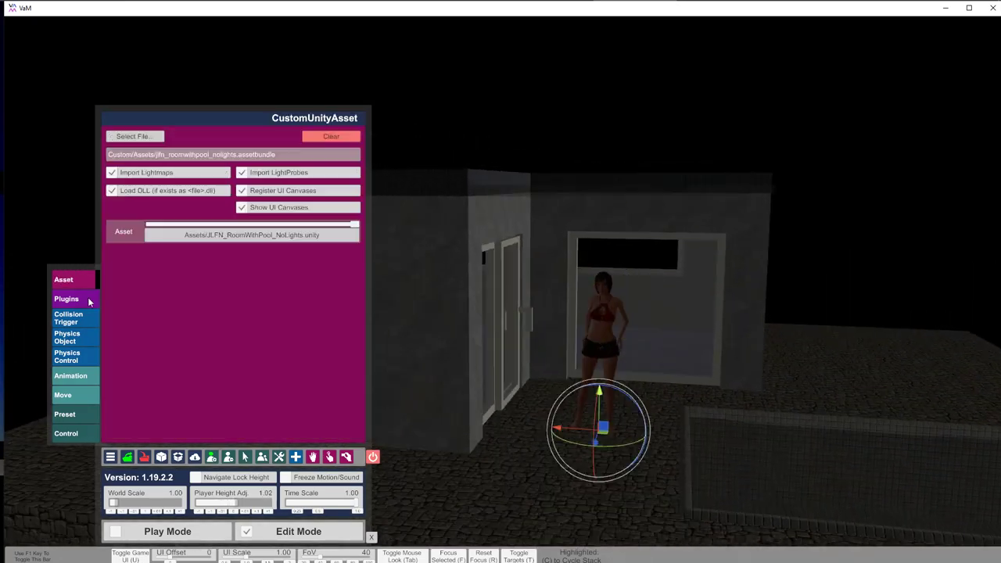
Add the UnityAssetVamifier.cs script from Custom/Scripts as a plugin on the CustomUnityAsset atom
click(88, 298)
click(130, 137)
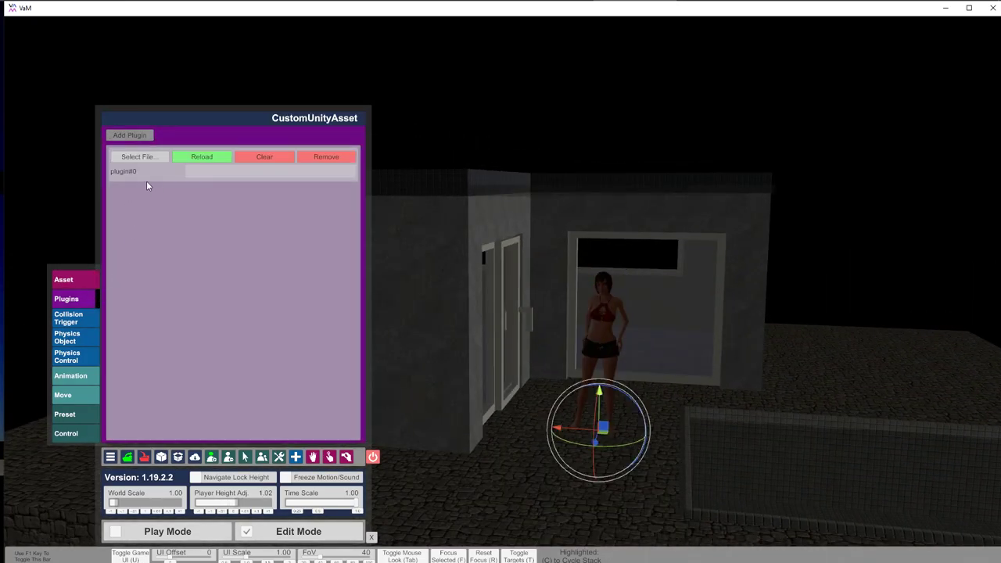
click(152, 159)
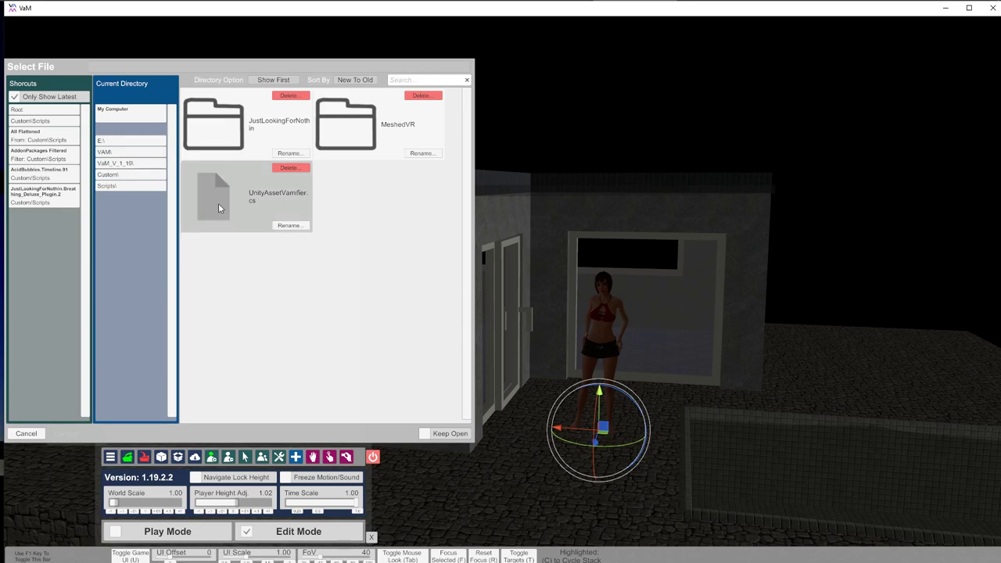
click(220, 203)
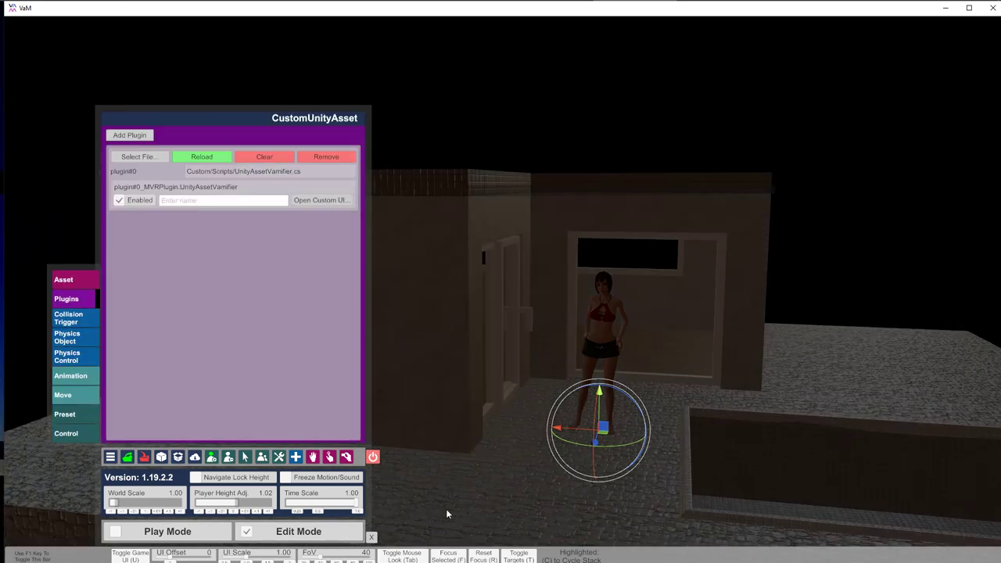
In the scene lighting, set Global Illum Master Intensity to 0.10 and show the SkyAustria skybox rotated to 17.5
click(110, 456)
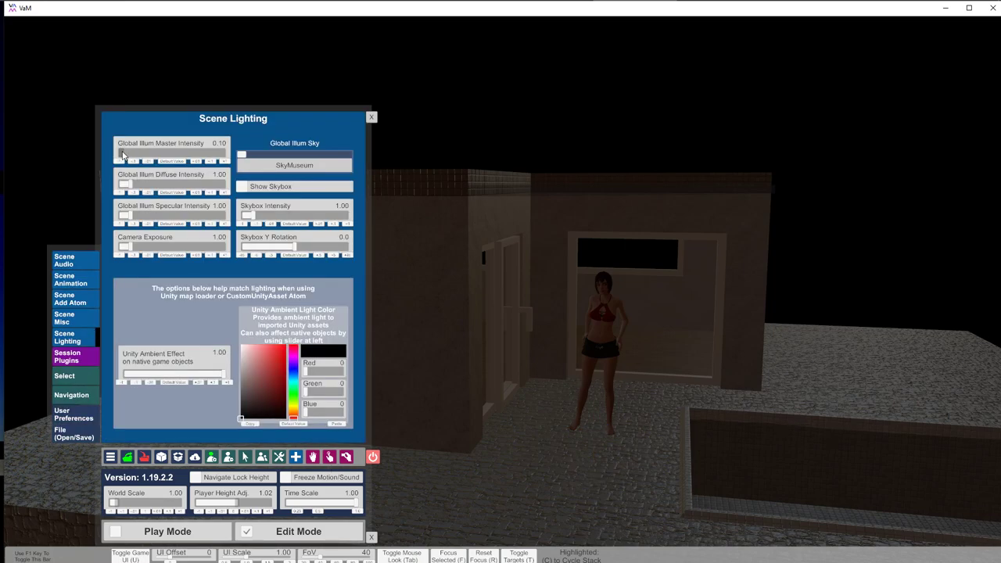
drag(122, 155, 121, 154)
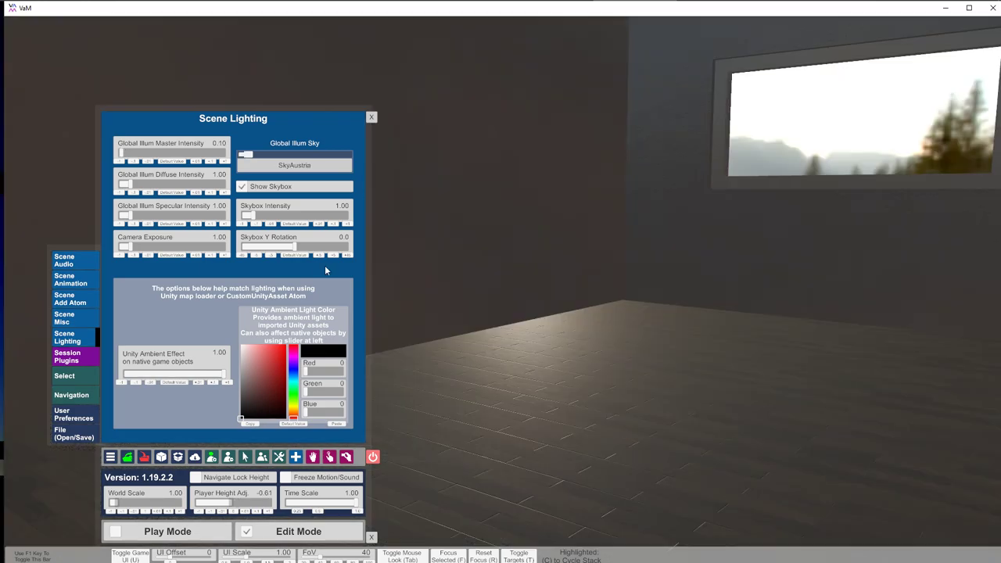
drag(297, 248, 301, 245)
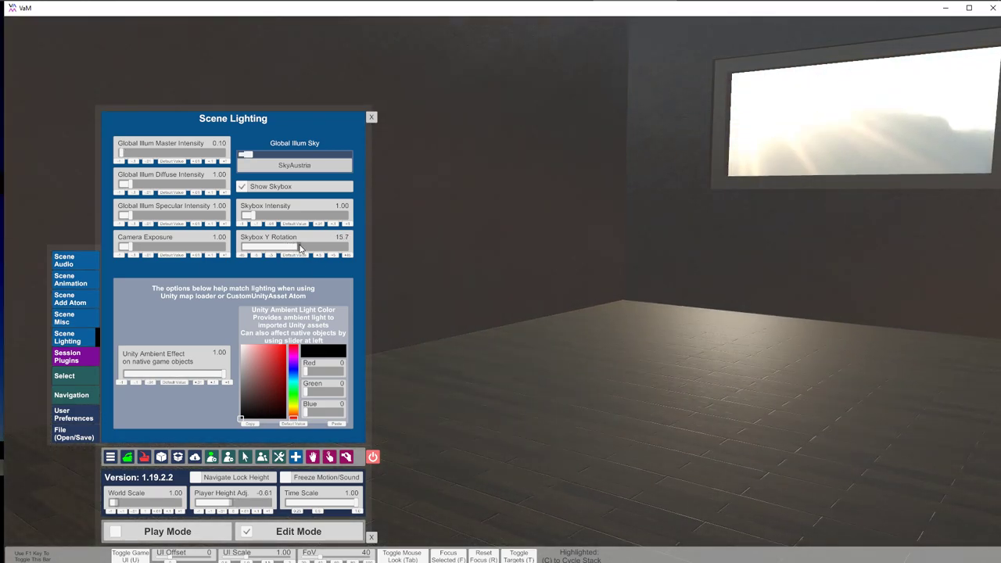
right_drag(561, 390, 333, 335)
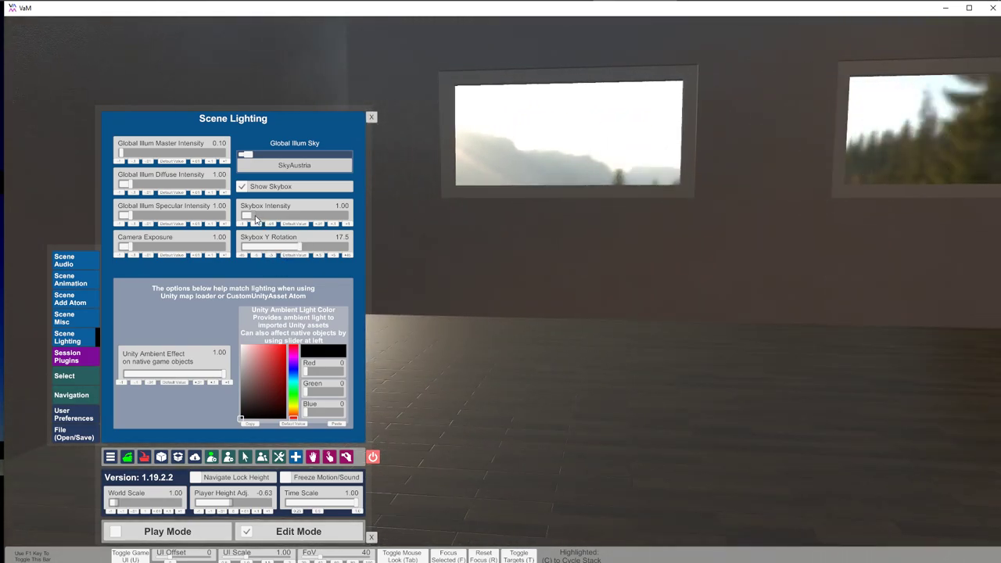
Set the Skybox Intensity to 1.50 and Skybox Y Rotation to 35.6, checking the light inside the room
drag(256, 219, 262, 219)
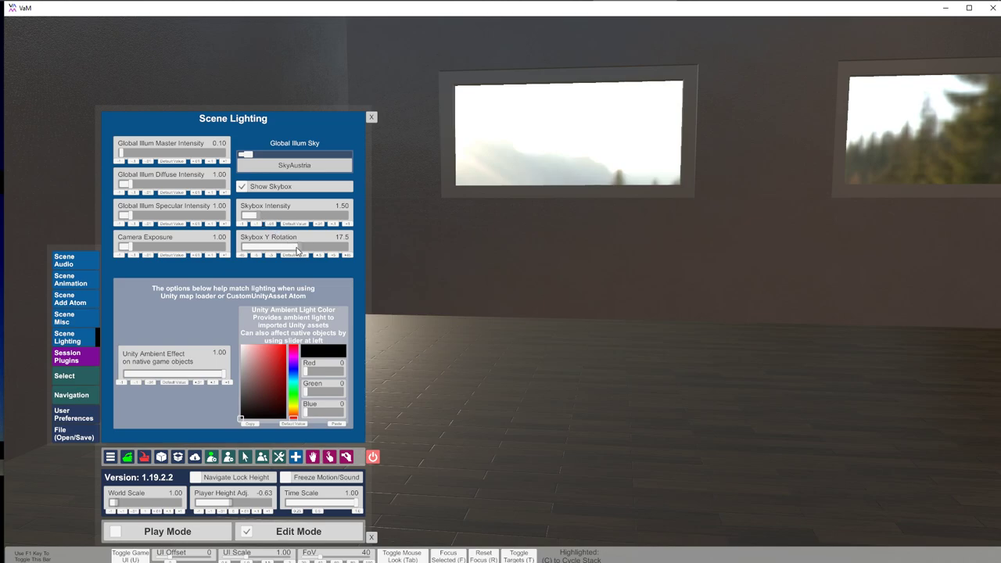
drag(297, 251, 302, 250)
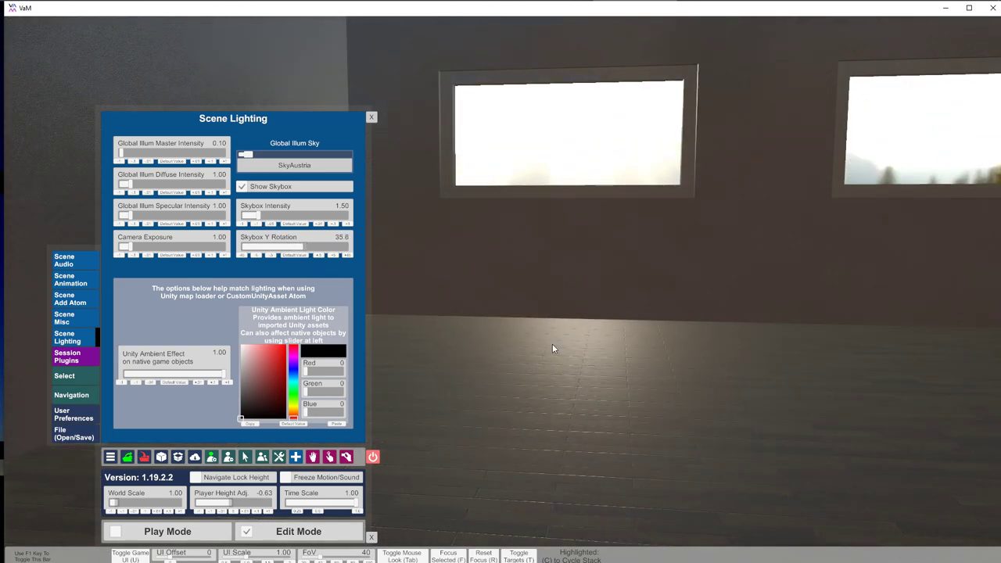
right_drag(452, 384, 656, 347)
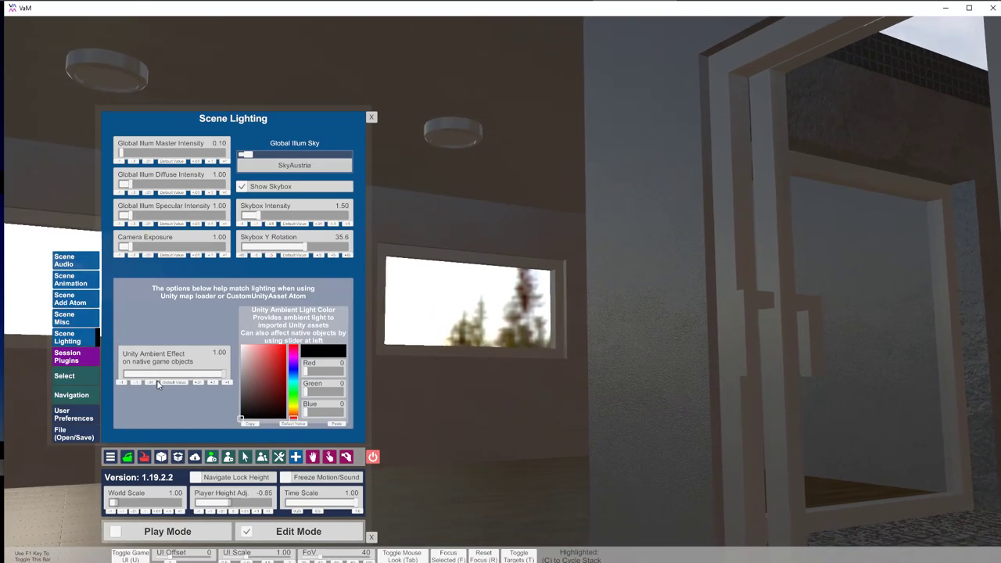
right_drag(474, 418, 399, 429)
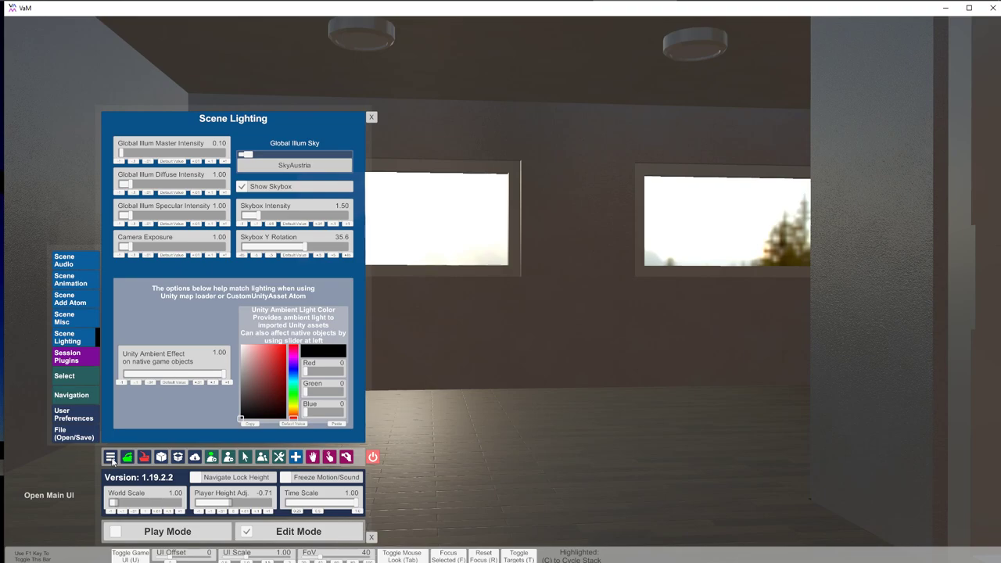
Switch the lights of InvisibleLight#2 and InvisibleLight back on and view the whole building with the pool
click(245, 457)
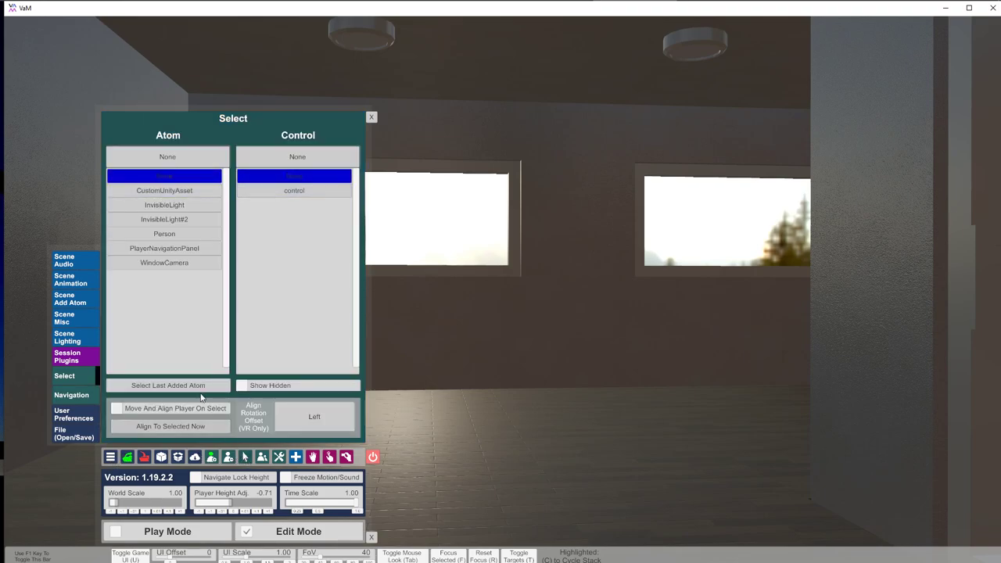
click(111, 237)
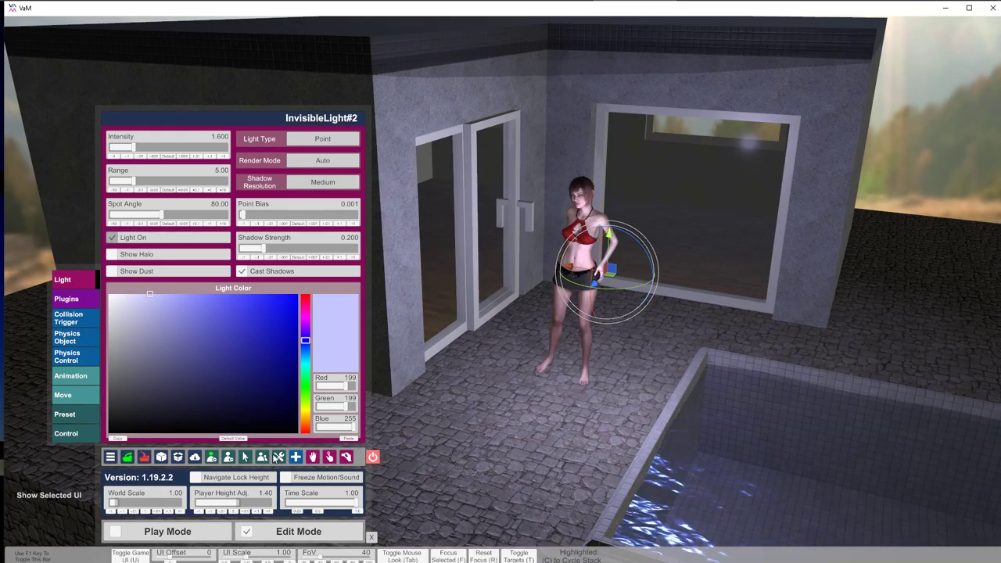
click(245, 457)
click(164, 205)
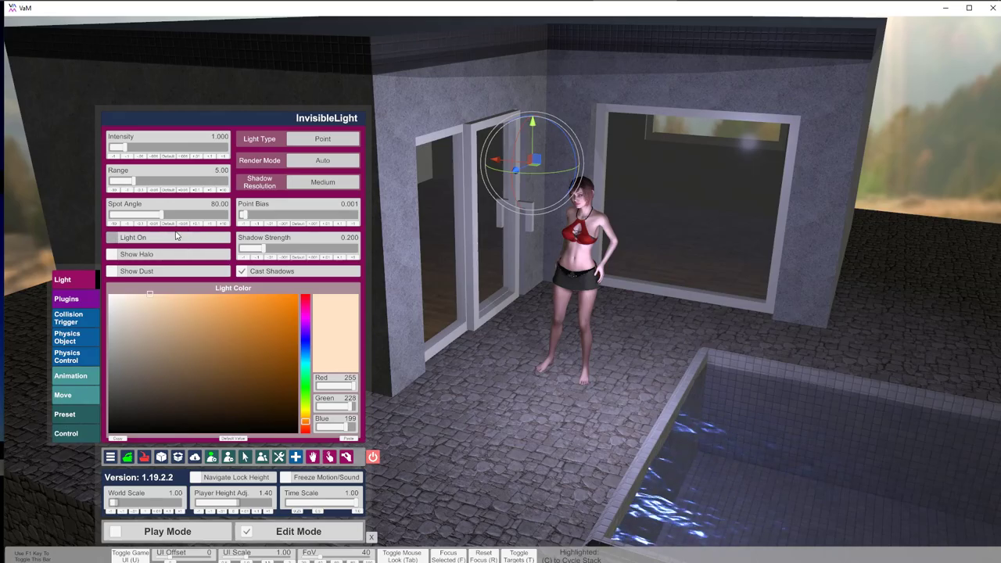
click(113, 238)
scroll(441, 393, down, 5)
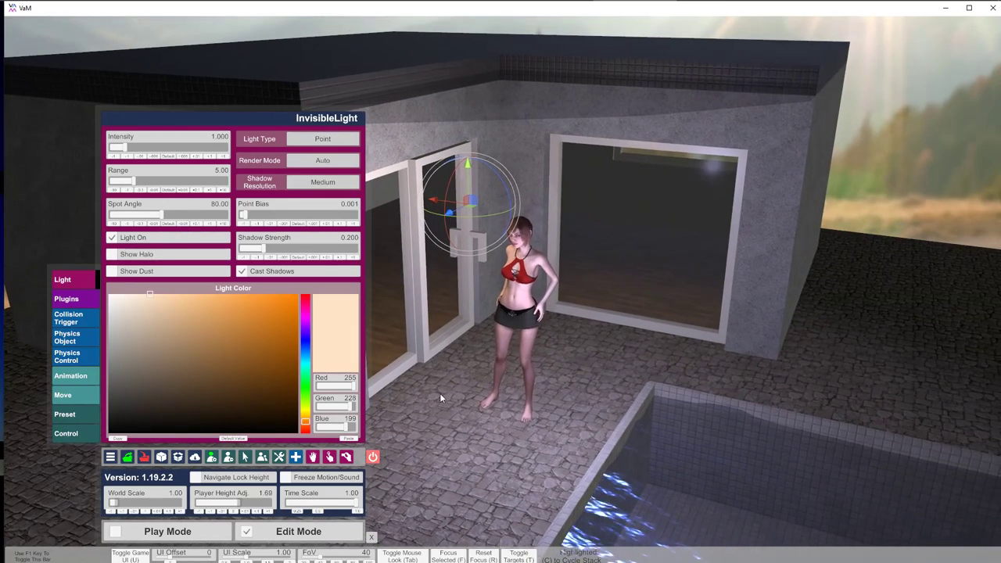
scroll(507, 360, down, 5)
right_drag(576, 395, 438, 394)
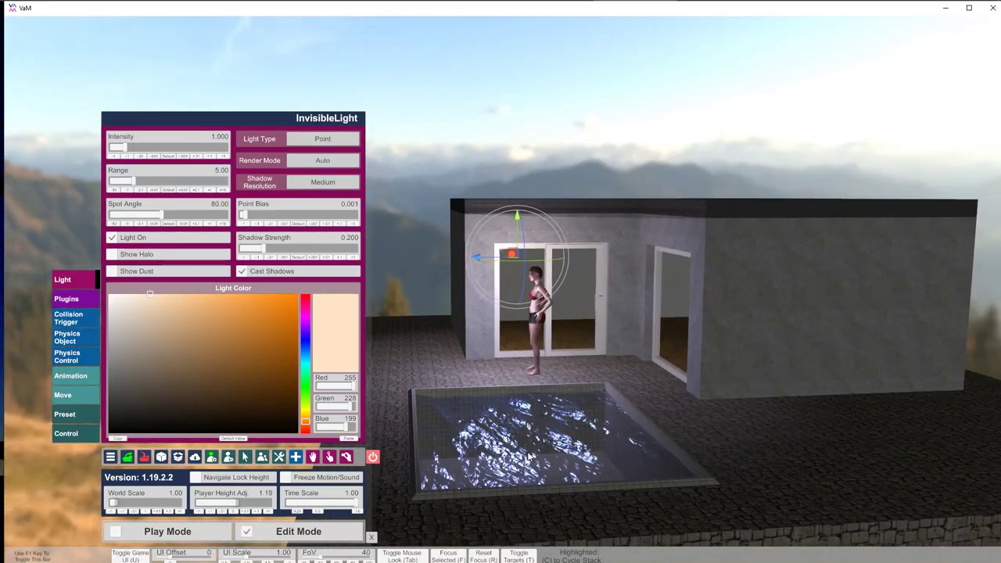
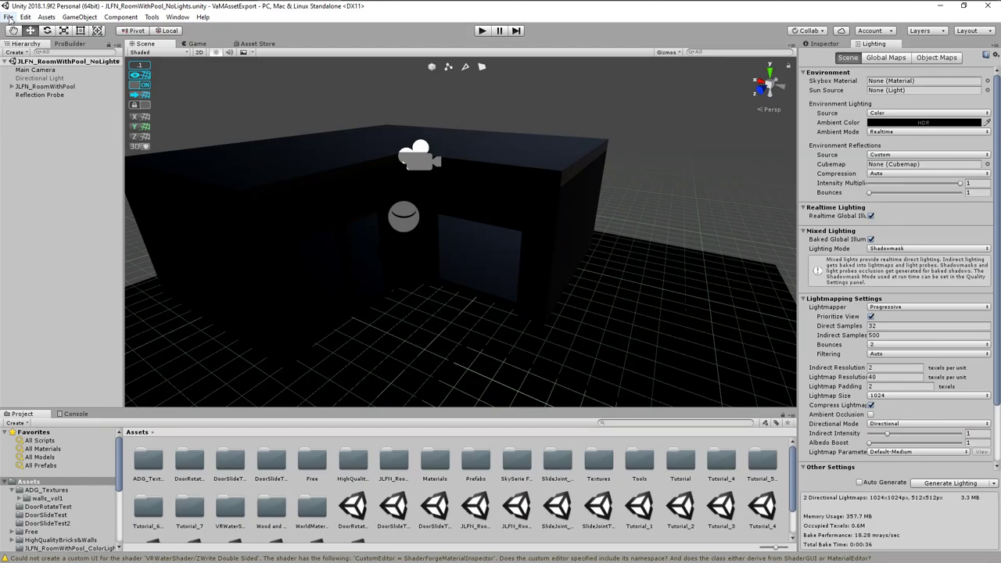
Switch to Unity, open the JLFN_RoomWithPool_ColorLights.unity scene and view the coloured lights around the doors and window
click(8, 17)
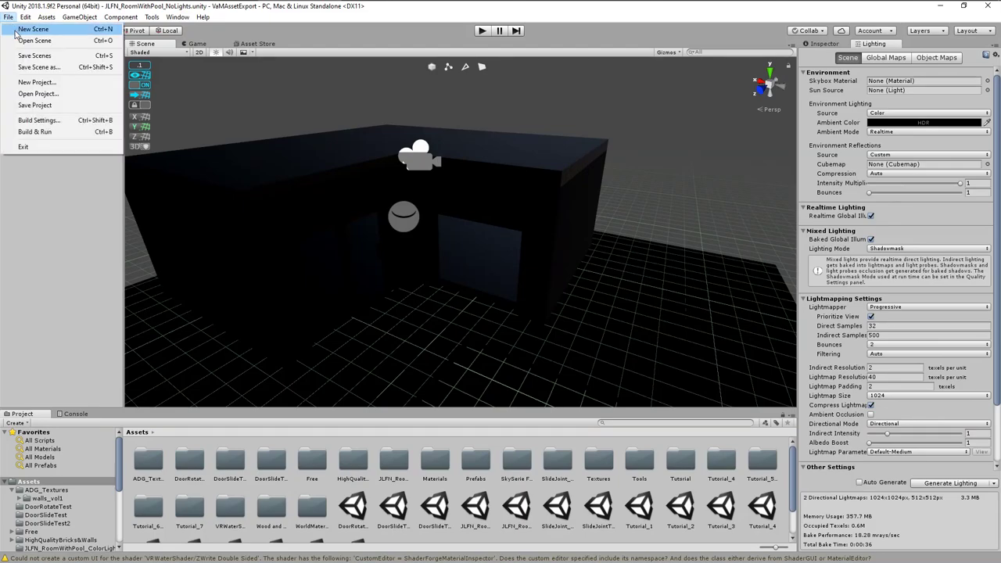
click(31, 38)
scroll(337, 258, down, 5)
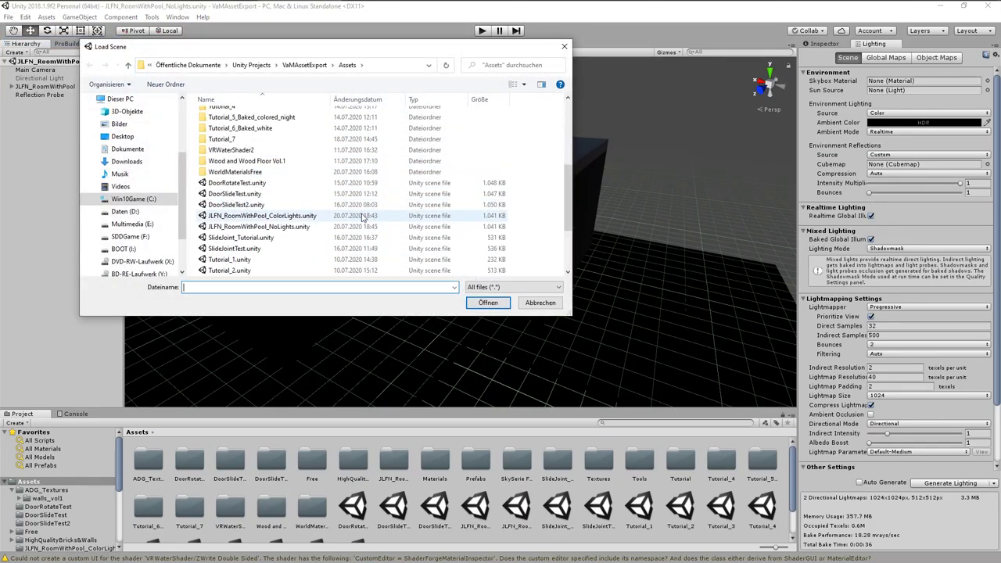
click(283, 219)
click(494, 305)
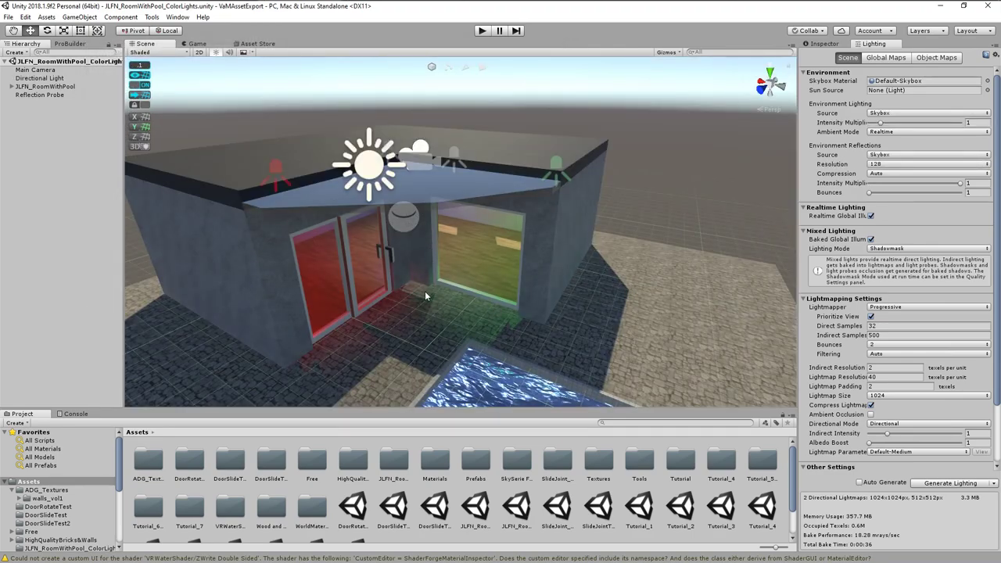
scroll(424, 291, up, 3)
right_drag(426, 291, 464, 270)
middle_drag(465, 271, 459, 295)
scroll(458, 295, up, 10)
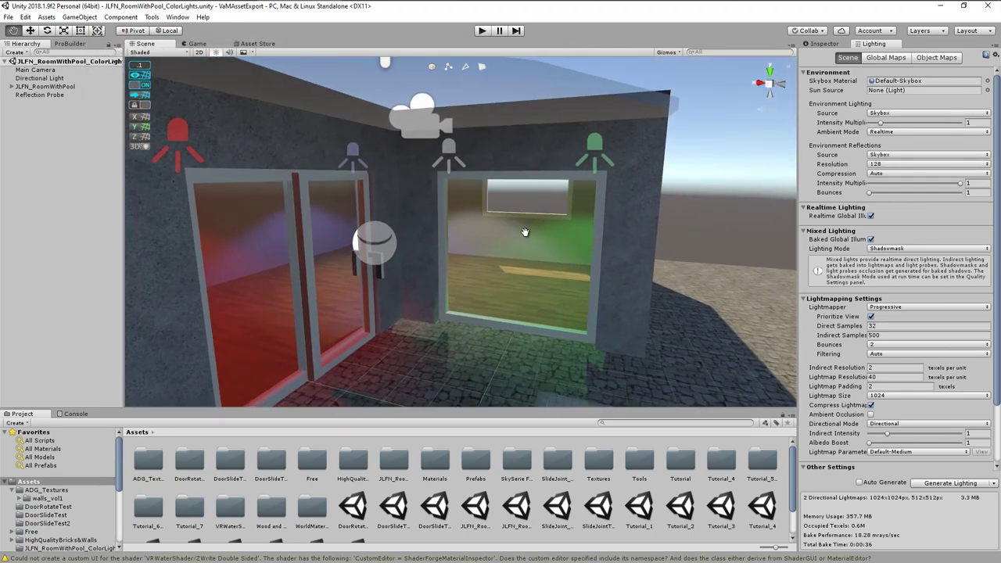
scroll(539, 186, down, 10)
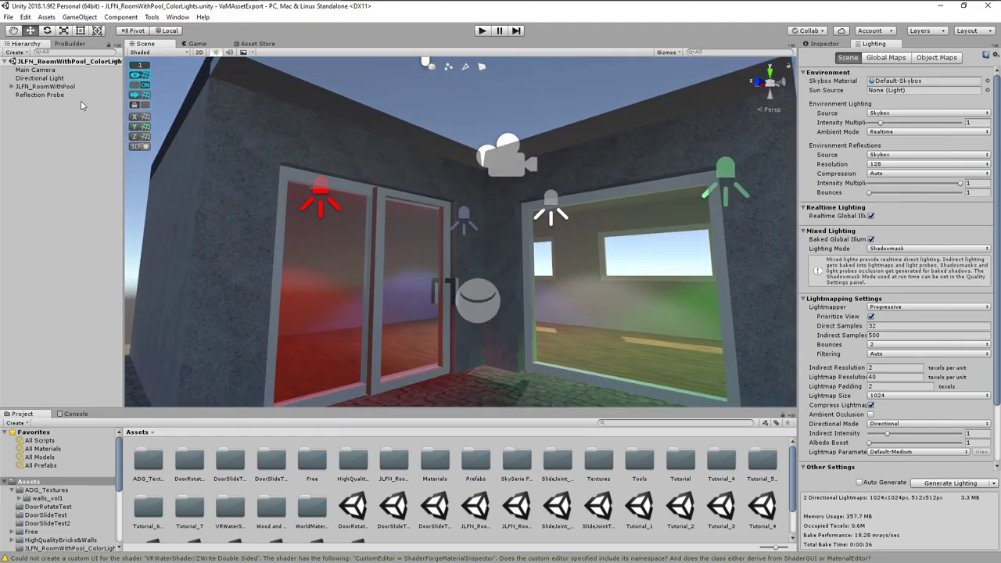
Expand the JLFN_RoomWithPool object and set the Directional Light's mode to Baked
click(43, 86)
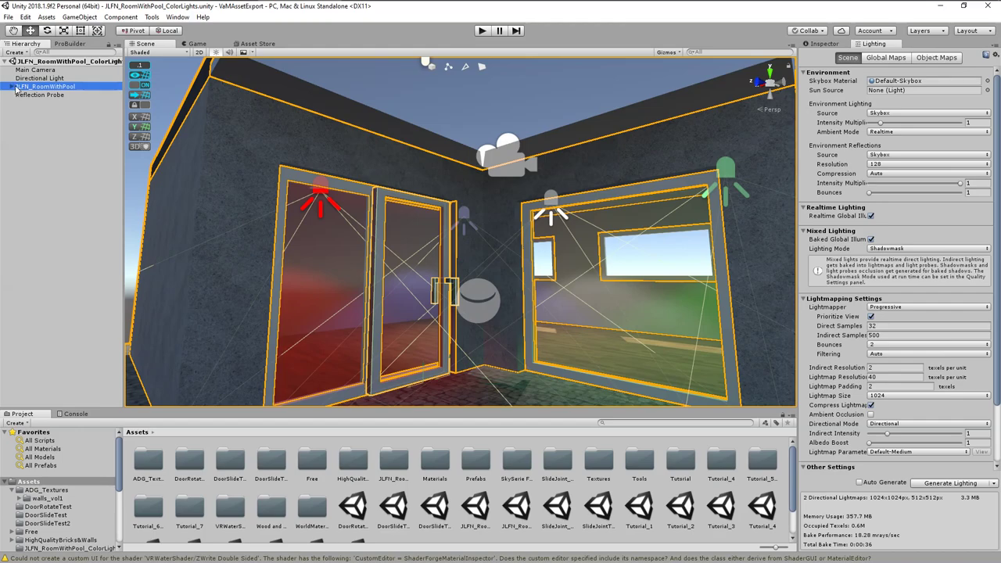
click(12, 87)
click(35, 78)
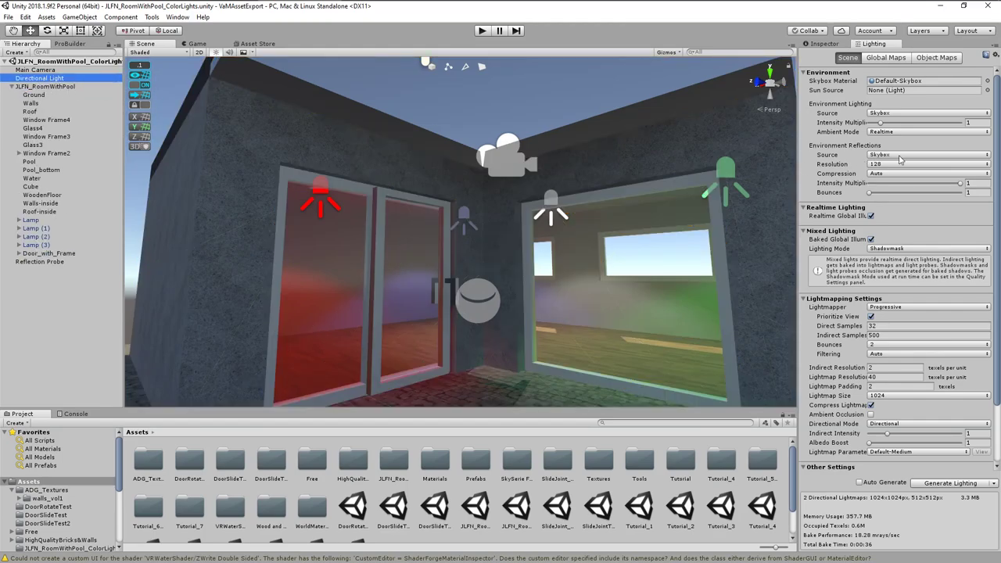
click(828, 44)
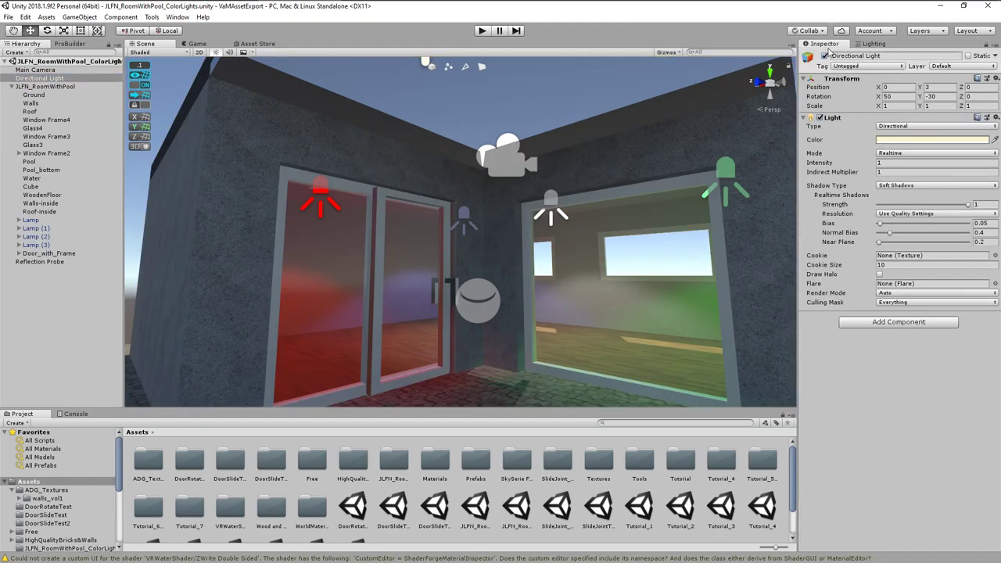
click(897, 127)
click(900, 137)
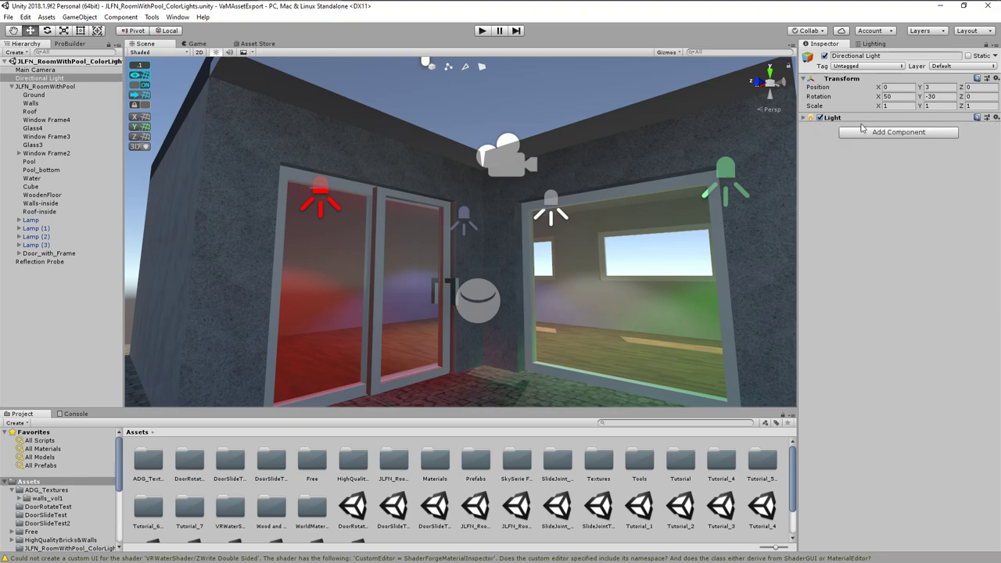
click(803, 118)
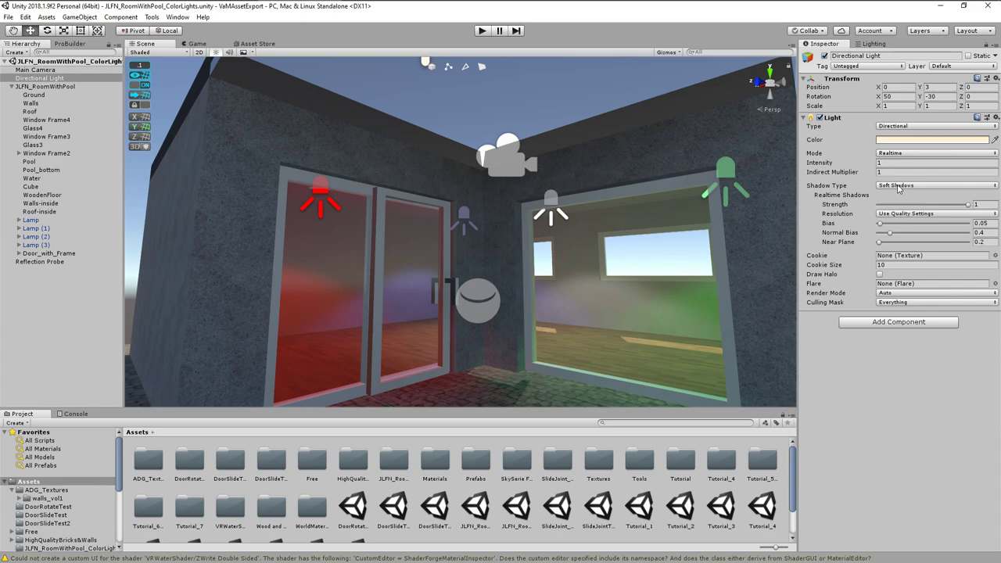
click(893, 153)
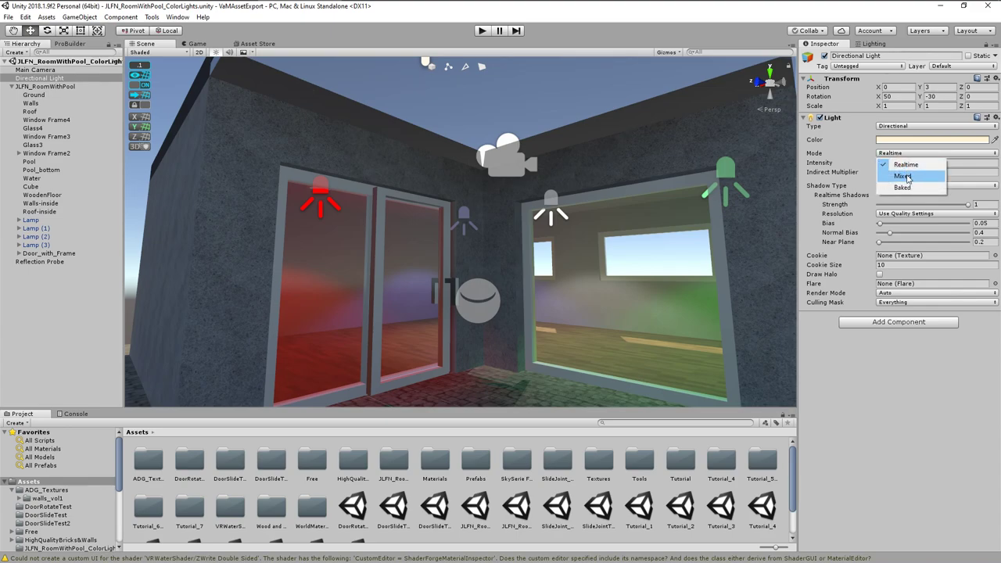
click(882, 188)
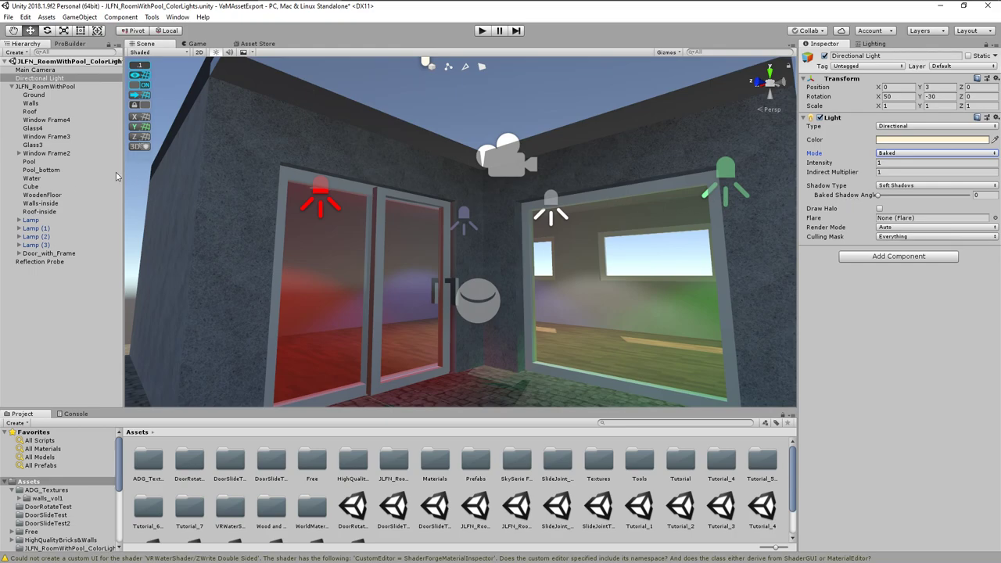
Expand the four Lamp objects, select all their Spot Lights together and set their light mode to Baked
click(19, 220)
click(18, 254)
click(18, 287)
click(19, 320)
click(45, 245)
ctrl+click(45, 279)
ctrl+click(45, 312)
ctrl+click(45, 345)
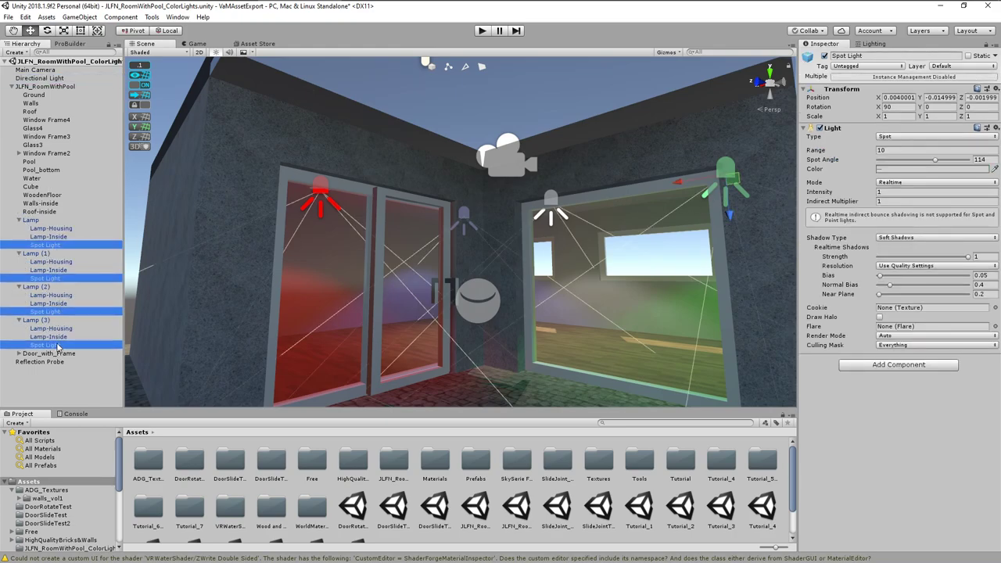
click(905, 185)
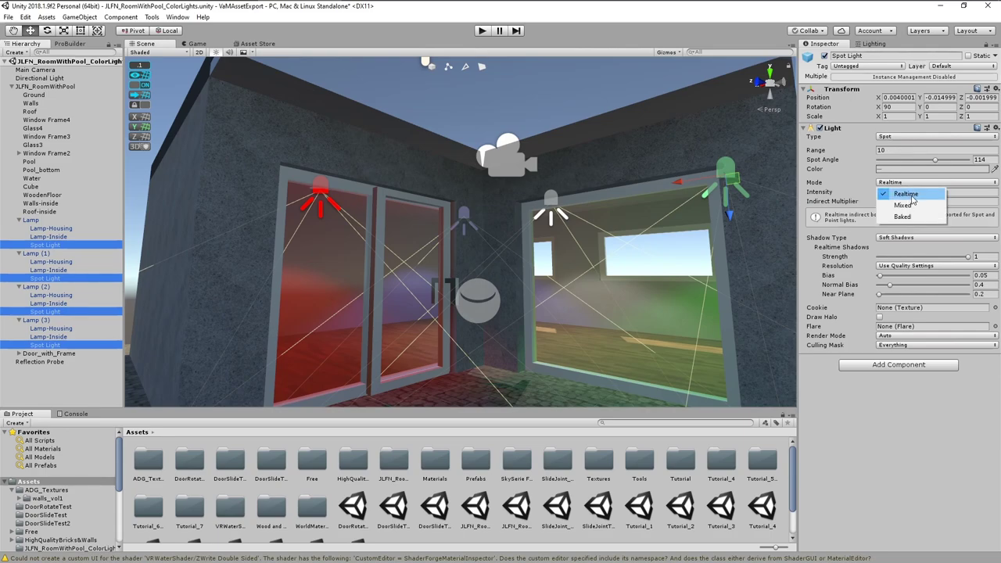
click(899, 219)
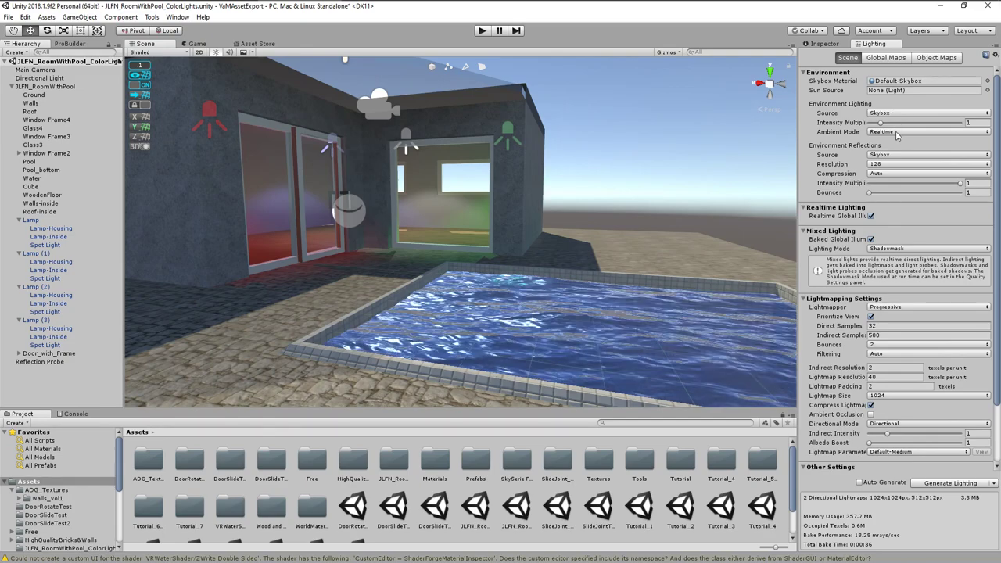
Set the ambient mode to Baked, turn off Realtime Global Illumination and generate the scene's lighting
click(897, 133)
click(898, 154)
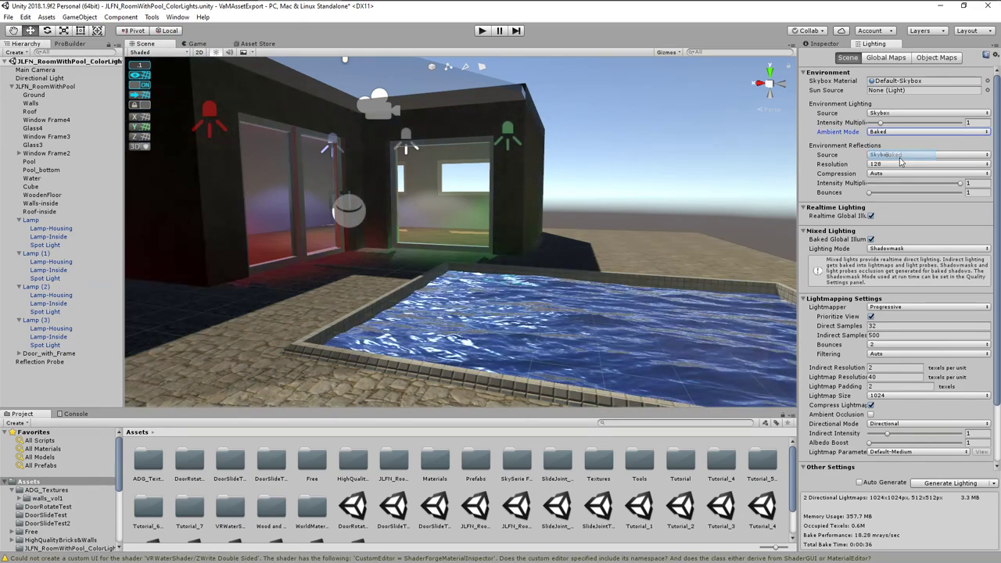
click(871, 217)
right_drag(732, 183, 675, 194)
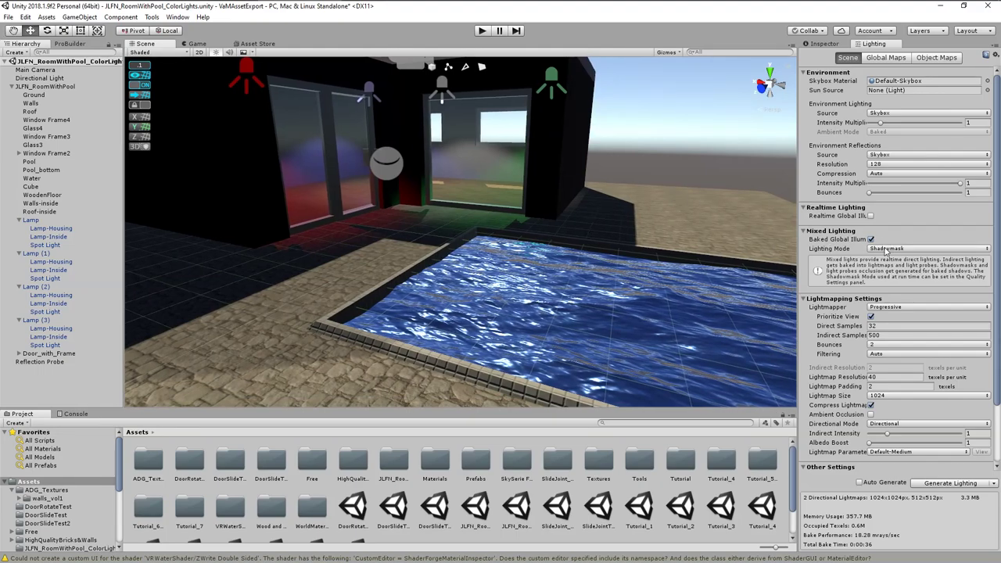
click(950, 483)
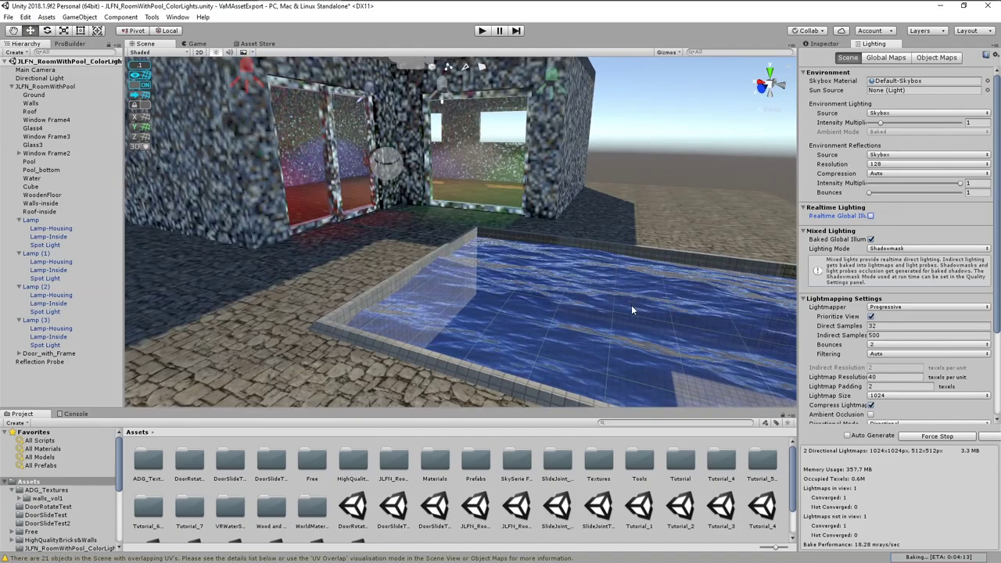
mouse_move(631, 305)
right_down()
mouse_move(684, 312)
mouse_move(633, 297)
right_up()
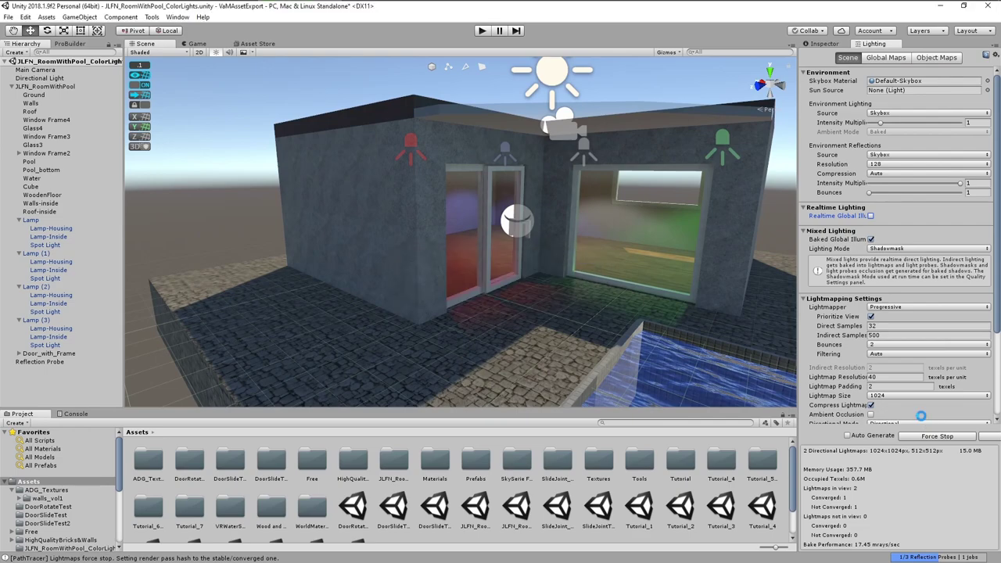
Enable Ambient Occlusion in the lightmapping settings, regenerate the lighting and view the baked pool area
click(872, 414)
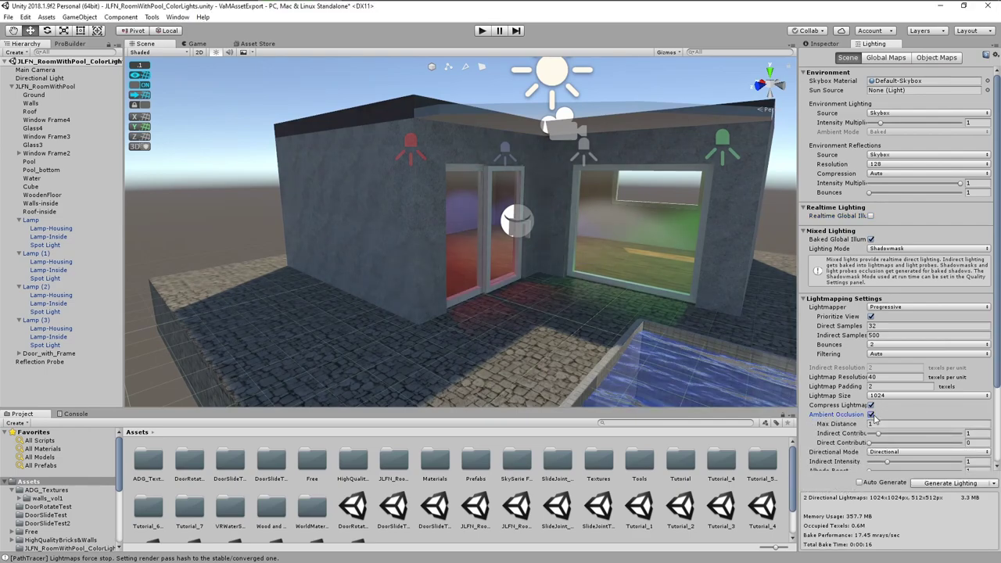
drag(999, 366, 999, 430)
scroll(957, 467, up, 5)
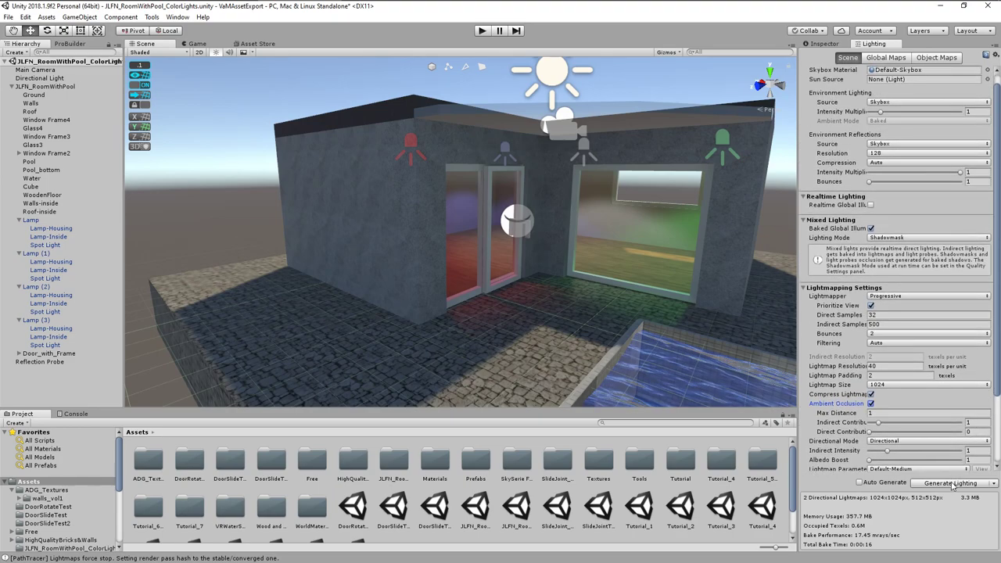
click(951, 483)
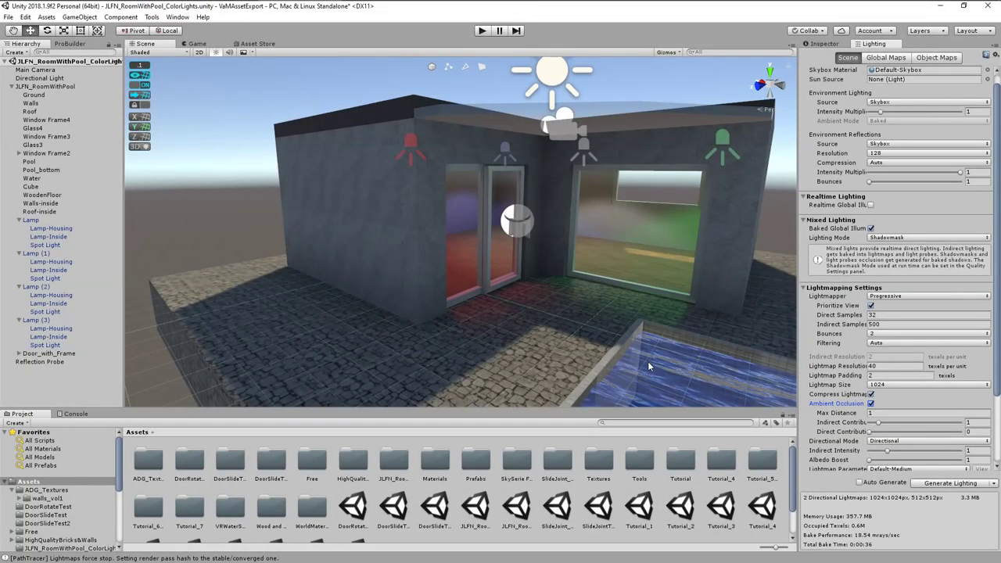
right_drag(647, 366, 534, 305)
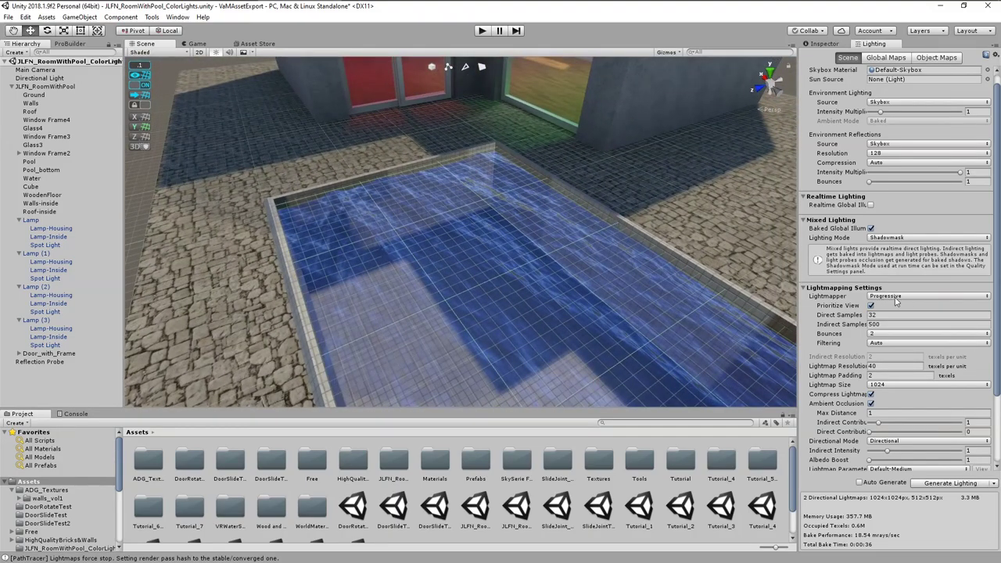
Hide the Water object to examine the baked shadows on the pool bottom, and show it again
click(382, 250)
click(823, 44)
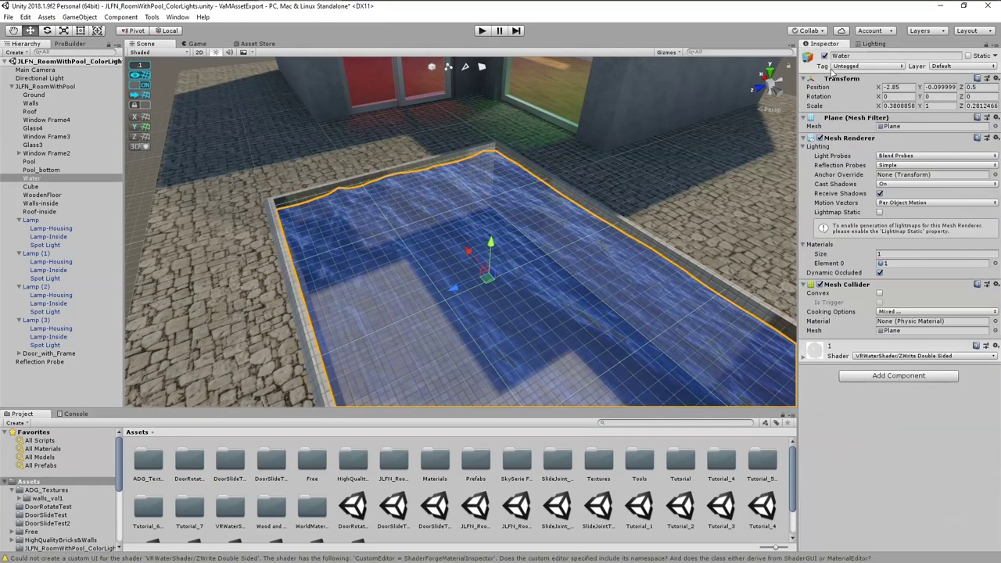
click(824, 57)
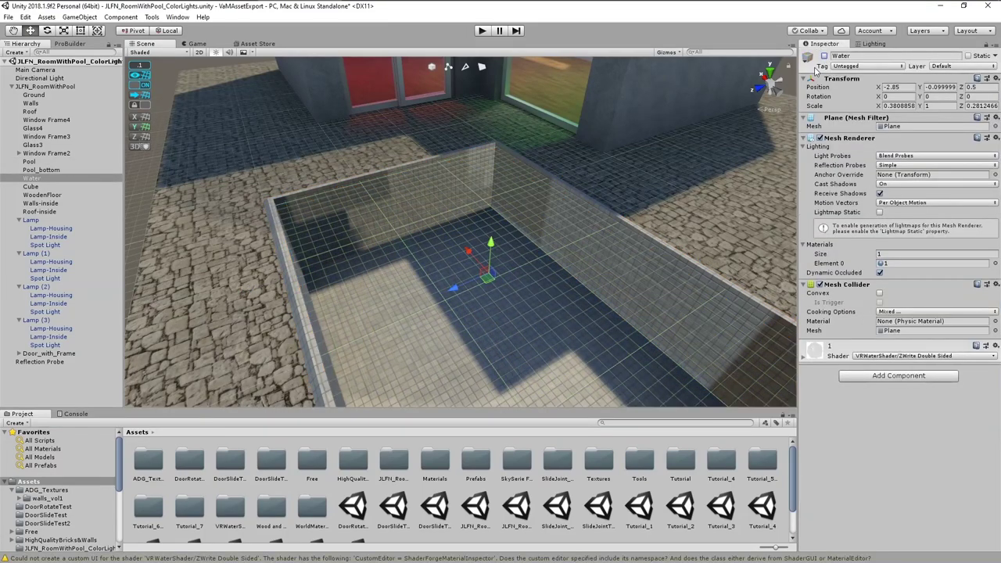
click(825, 57)
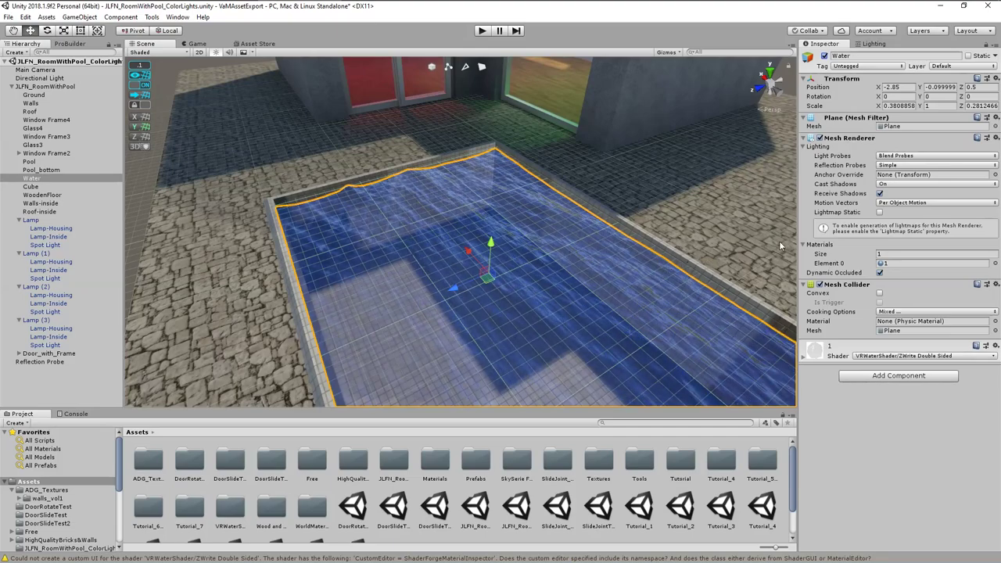
Switch the lightmapper to Enlighten, enable Final Gather with a ray count of 256 and regenerate the lighting
click(874, 44)
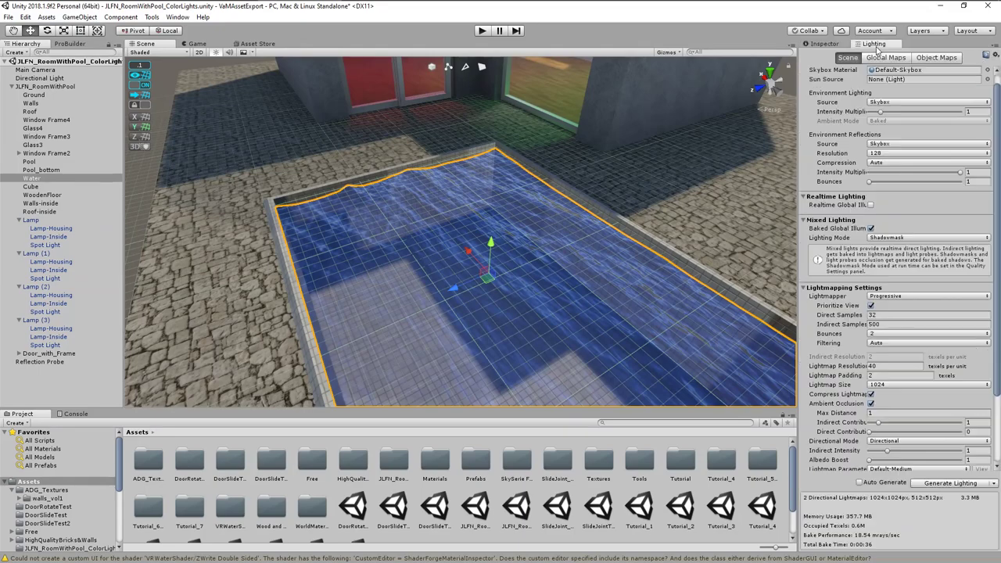
click(894, 300)
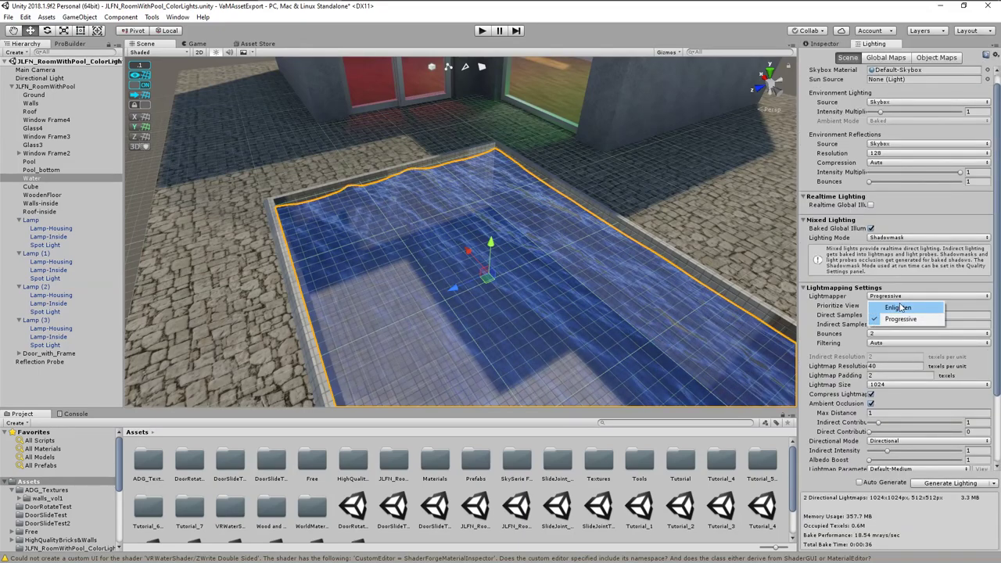
click(899, 308)
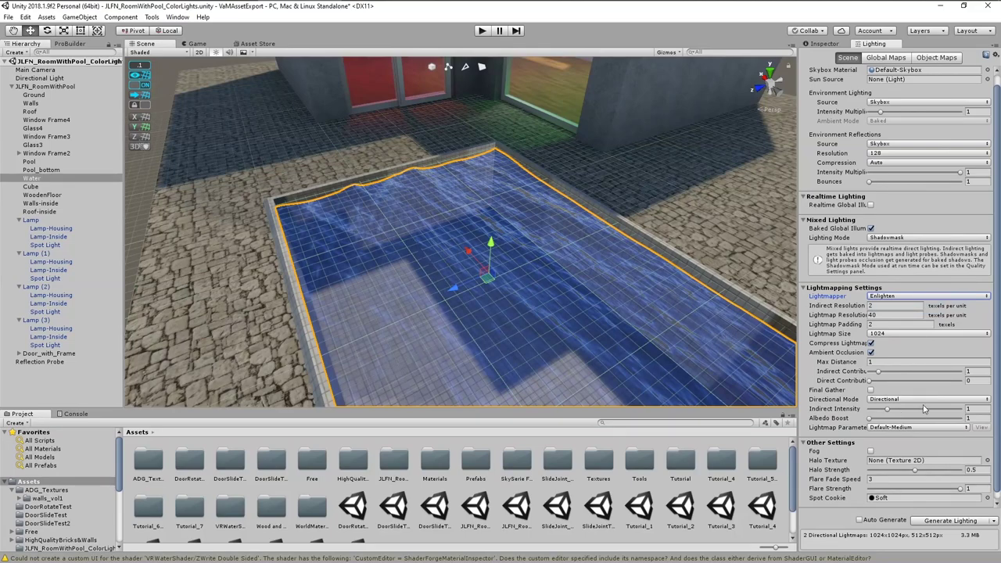
scroll(925, 404, down, 1)
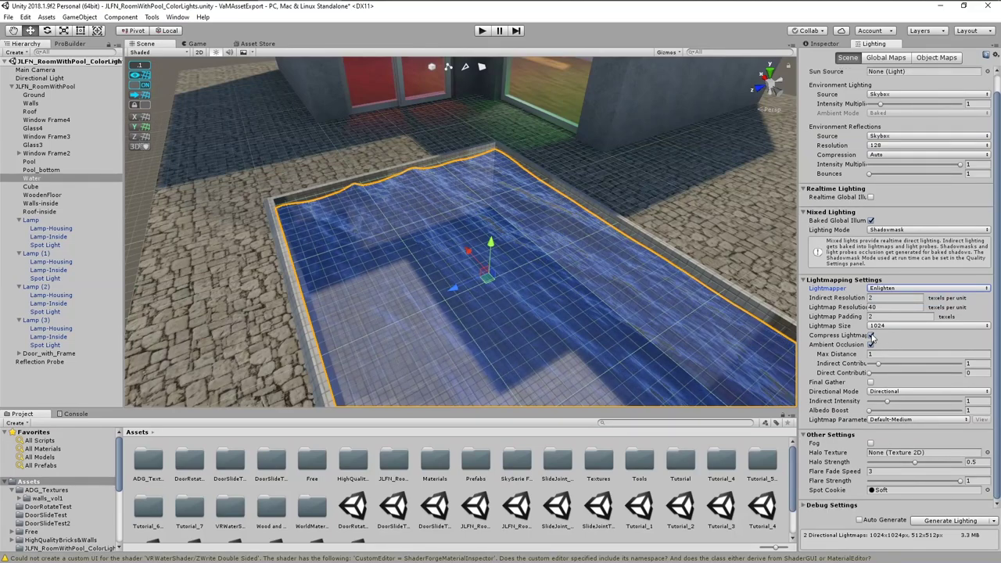
click(871, 383)
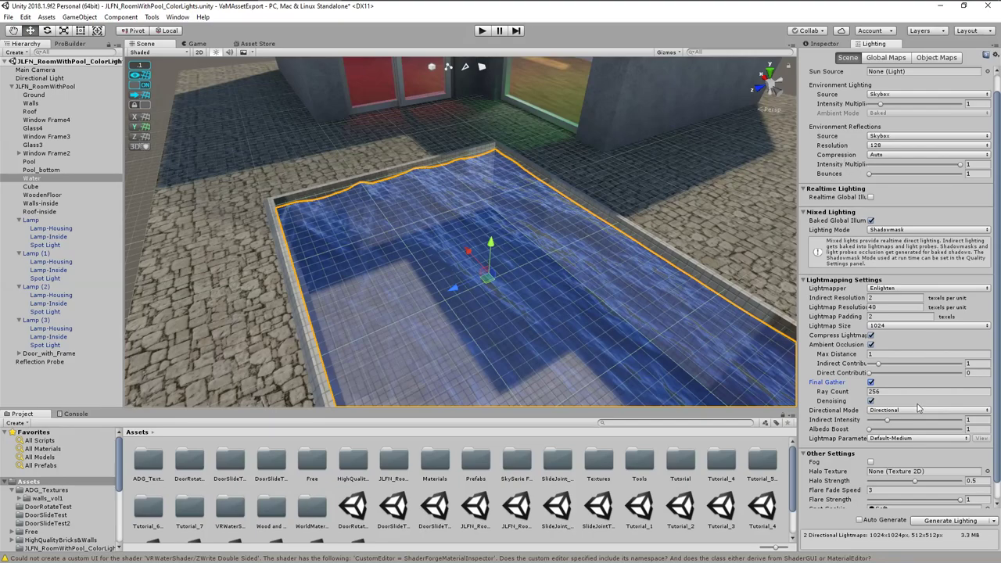
click(950, 522)
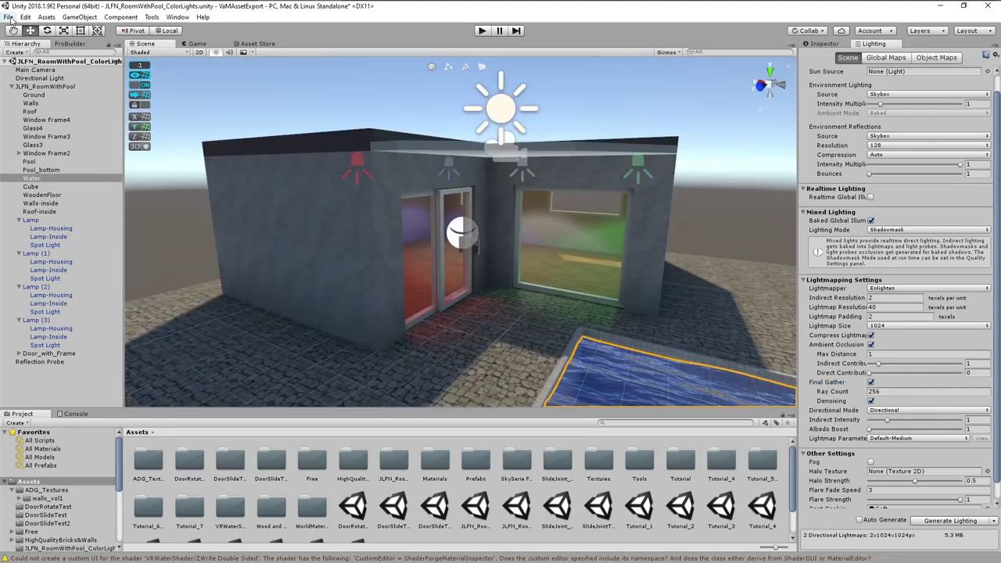
Save the scene under the new name JLFN_RoomWithPool_ColorLights_baked.unity in the Assets folder
click(8, 17)
click(32, 100)
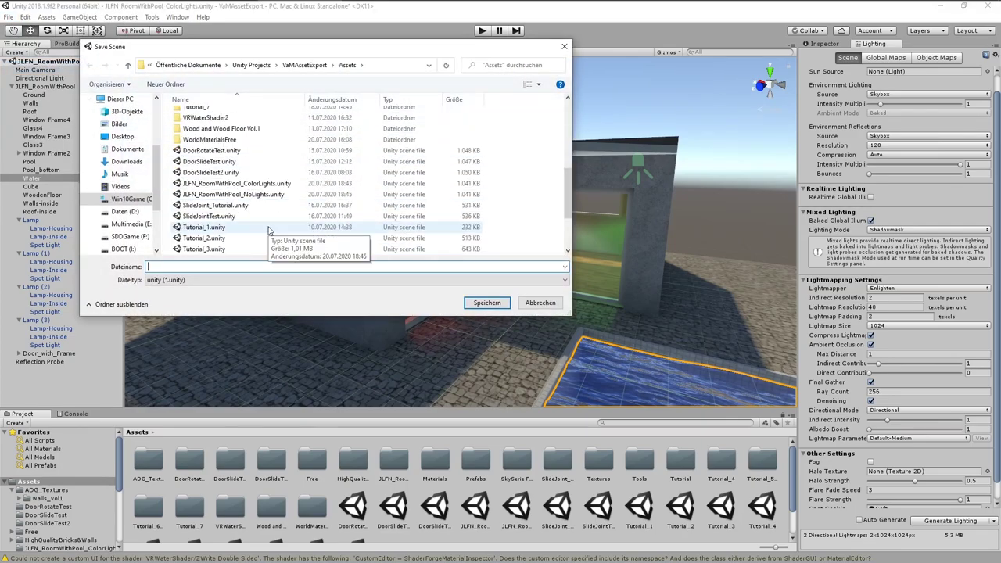
click(235, 183)
click(261, 266)
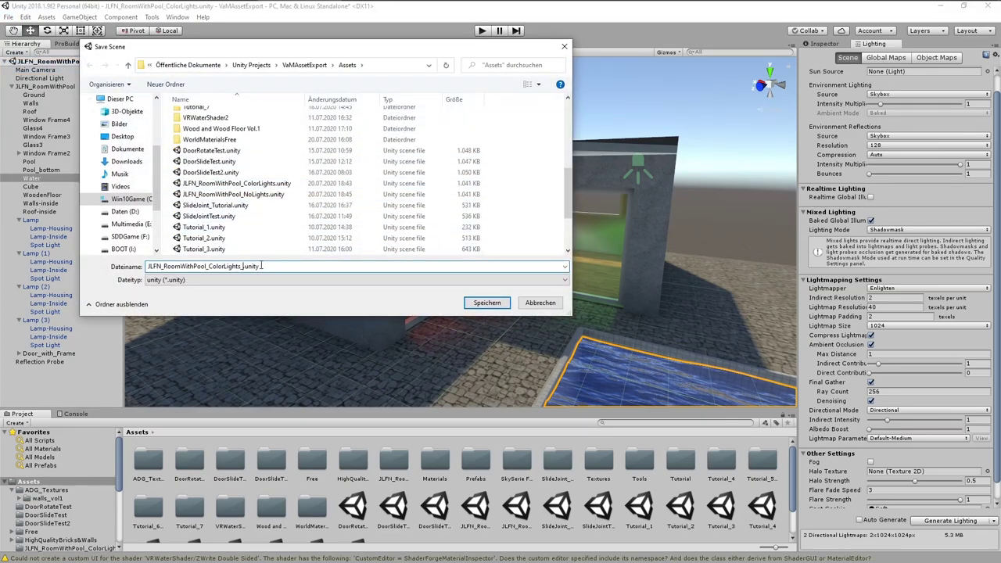
text(_baked)
key(Return)
Select the Spot Lights of all four lamps and set their light colour to white
click(45, 245)
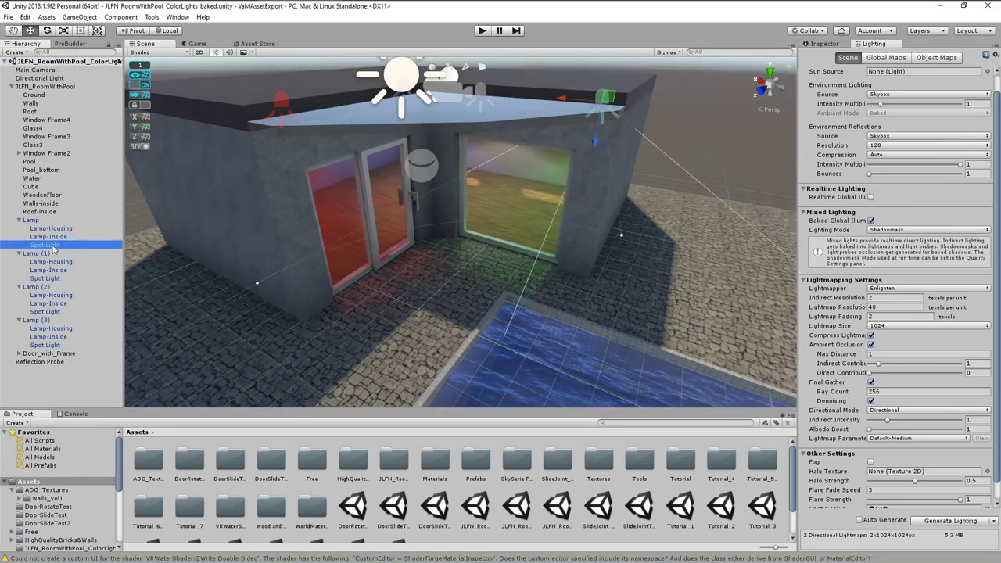
ctrl+click(48, 279)
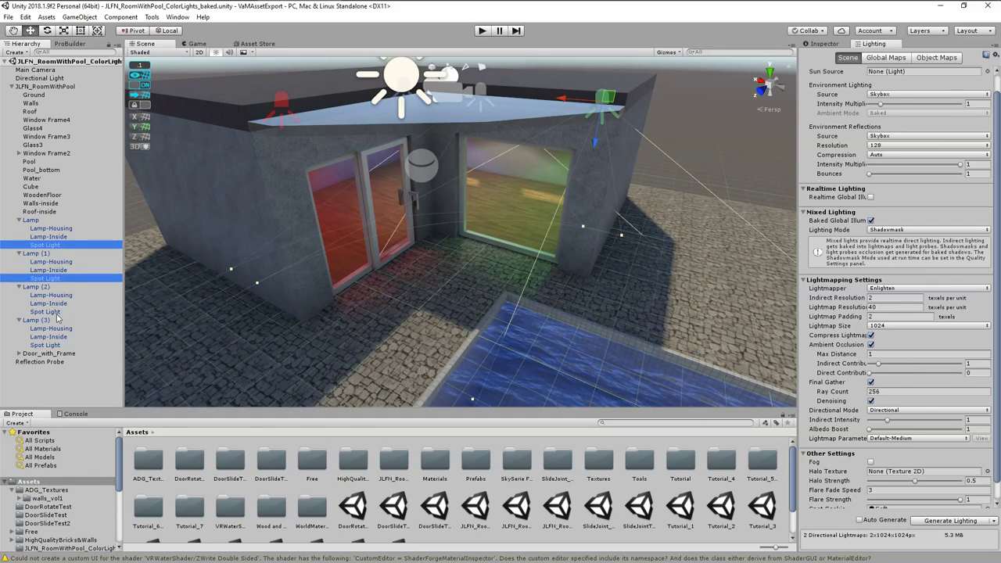
ctrl+click(56, 312)
ctrl+click(58, 345)
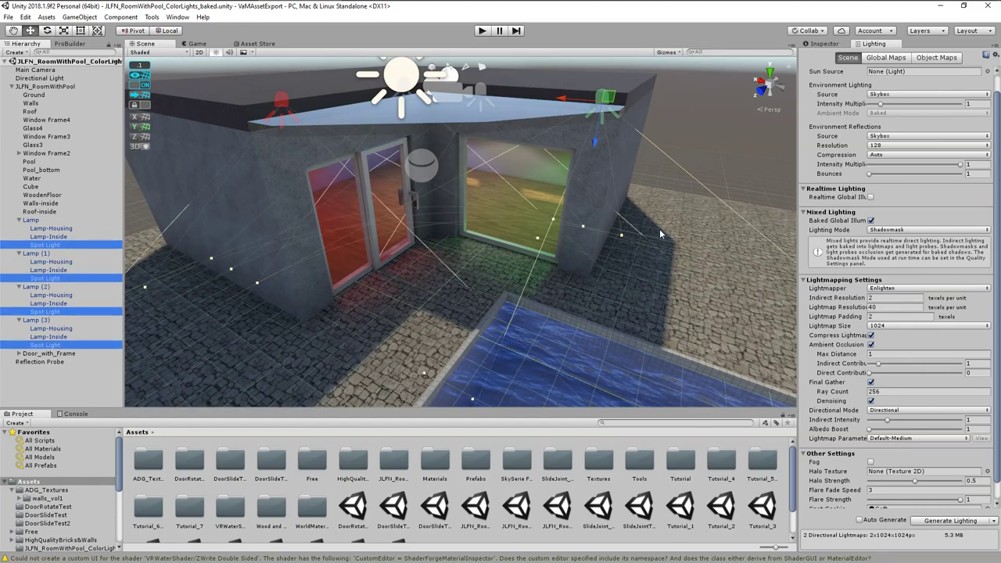
click(823, 44)
click(891, 169)
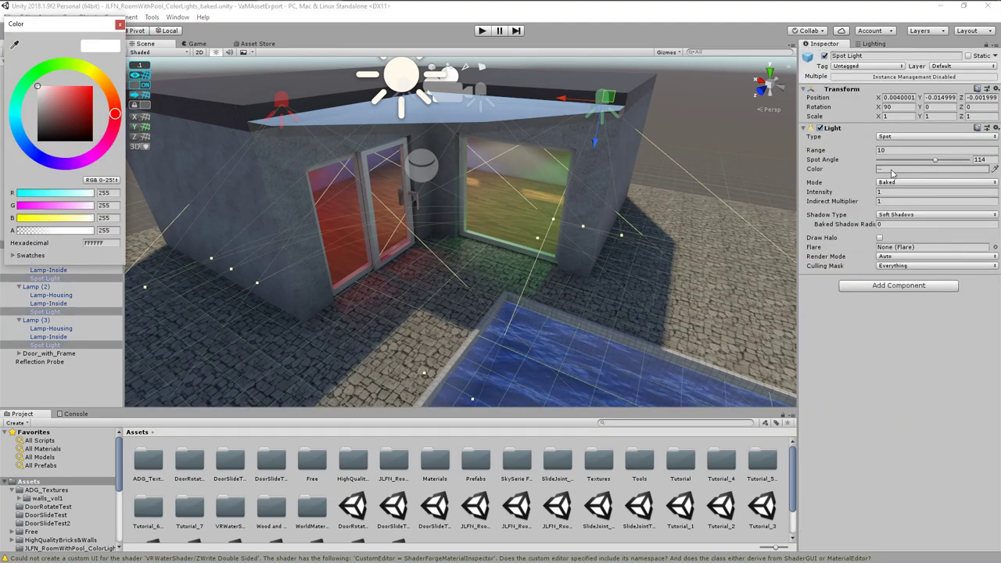
drag(83, 105, 6, 60)
click(119, 25)
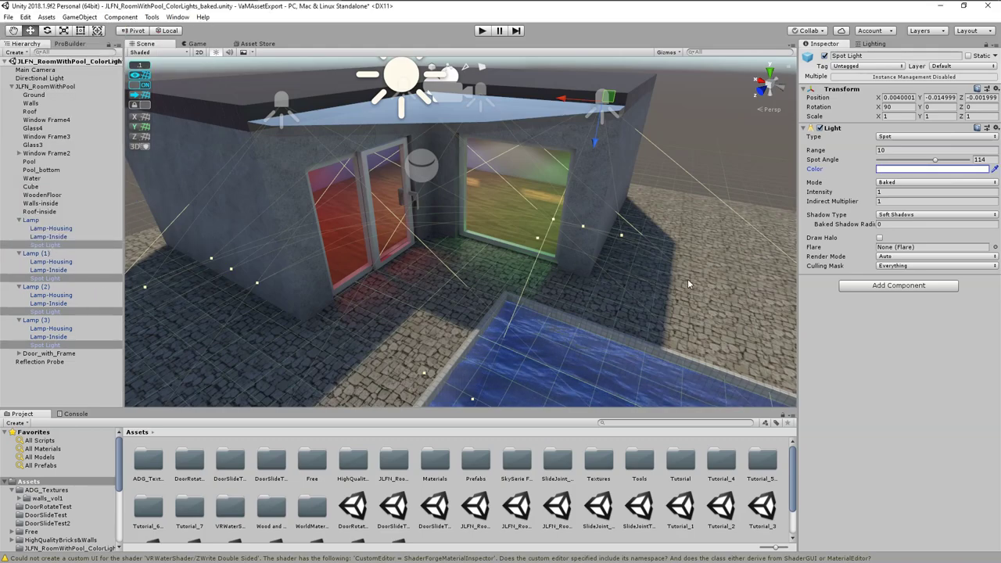
click(46, 278)
Regenerate the lighting with the white lamps and inspect the room through the door and window
click(873, 43)
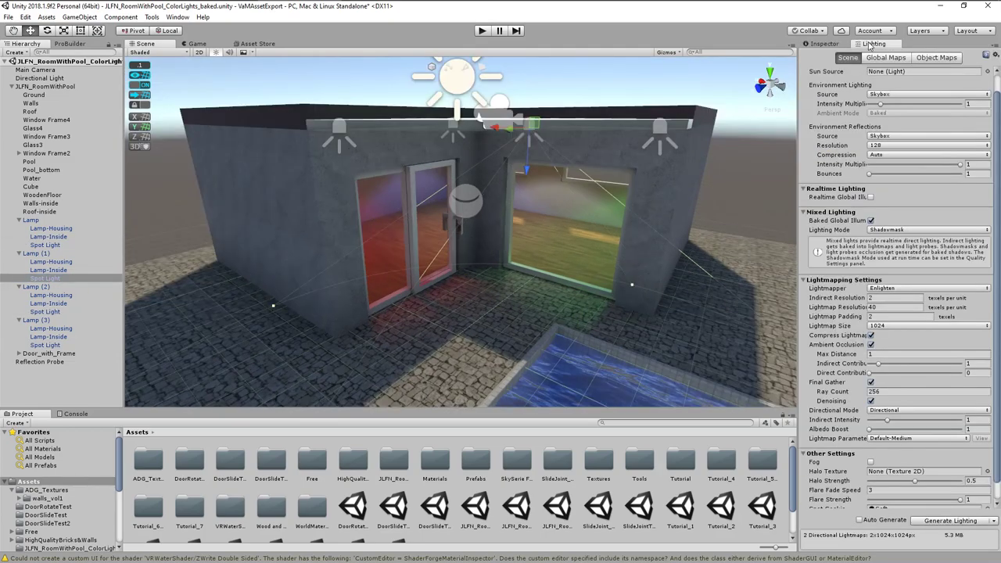
scroll(892, 258, down, 3)
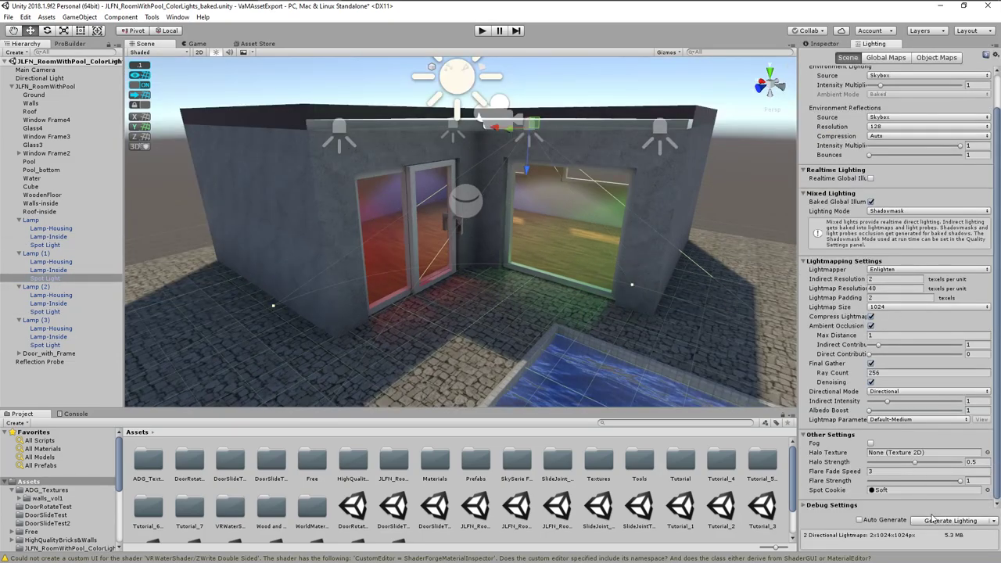
click(932, 518)
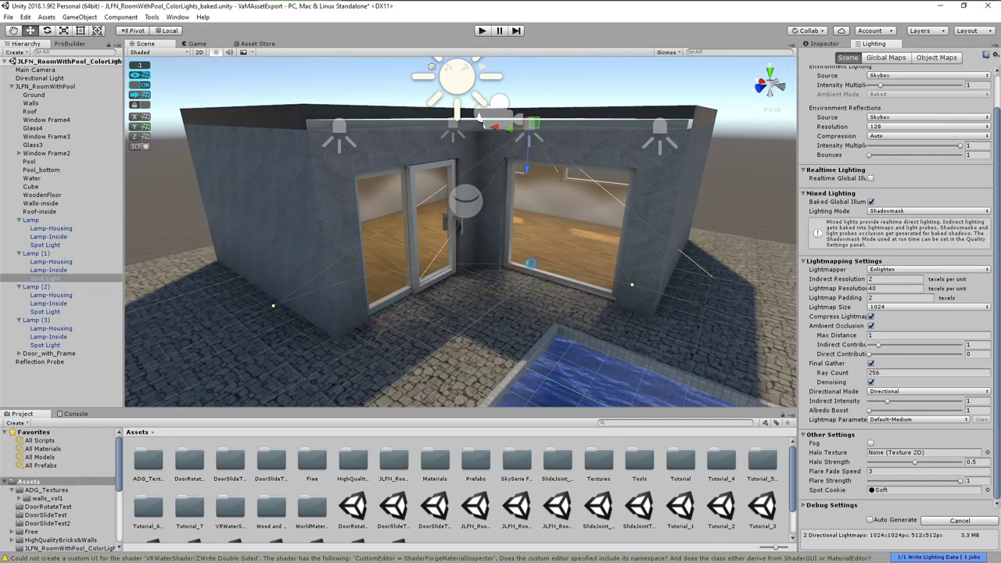
scroll(531, 266, up, 3)
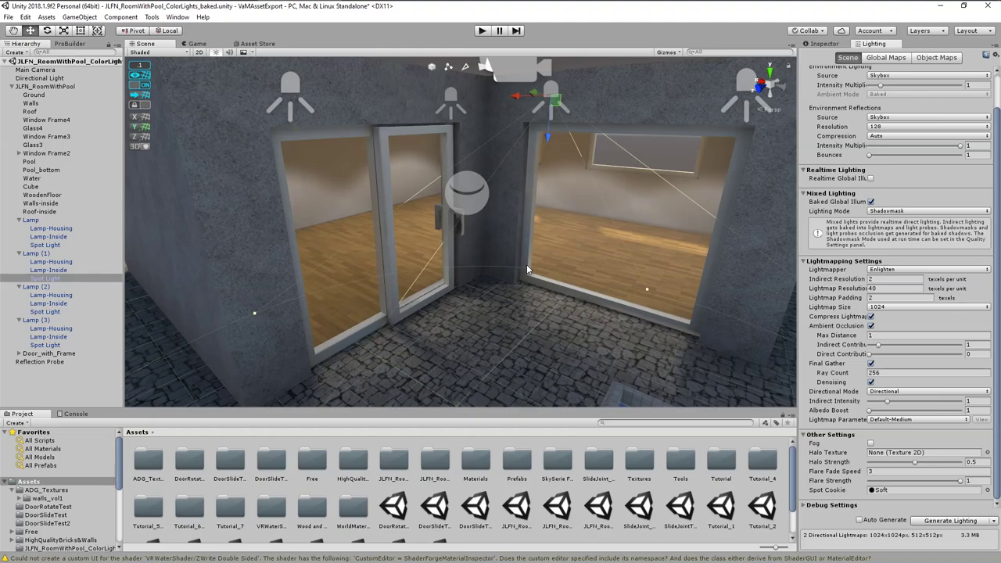
scroll(527, 265, down, 5)
Save the white-light version as a new scene named JLFN_RoomWithPool_WhiteLights_baked.unity
click(7, 16)
click(35, 67)
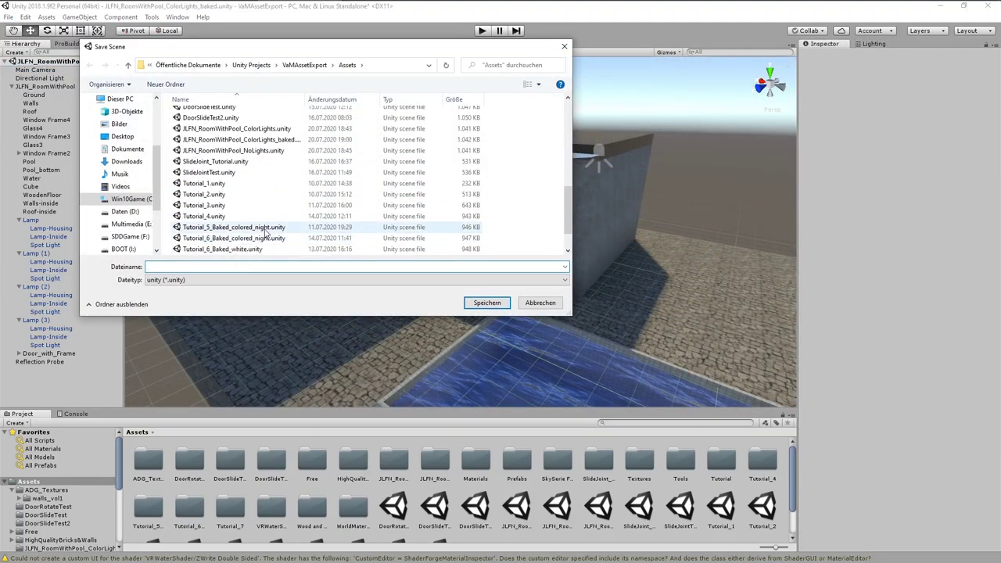
click(265, 140)
click(209, 267)
text(White)
key(Delete)
key(Delete)
key(Delete)
key(Delete)
key(Delete)
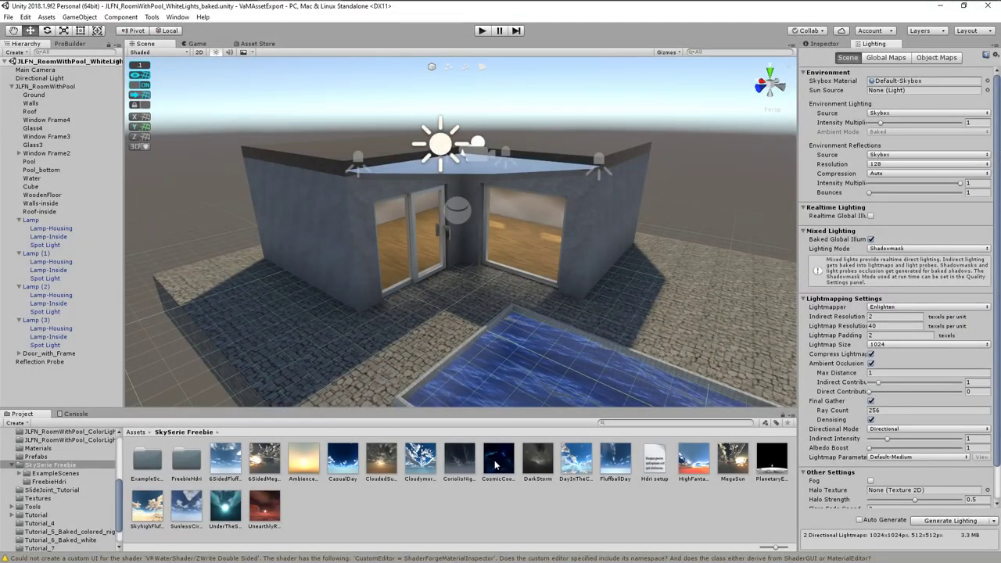
Assign the CosmicCoolCloud material from the SkySerie Freebie folder as the scene's skybox
drag(496, 463, 932, 81)
right_drag(770, 132, 723, 82)
Set the Directional Light's mode to Realtime and rotate it to about 91.9° around X
double_click(39, 77)
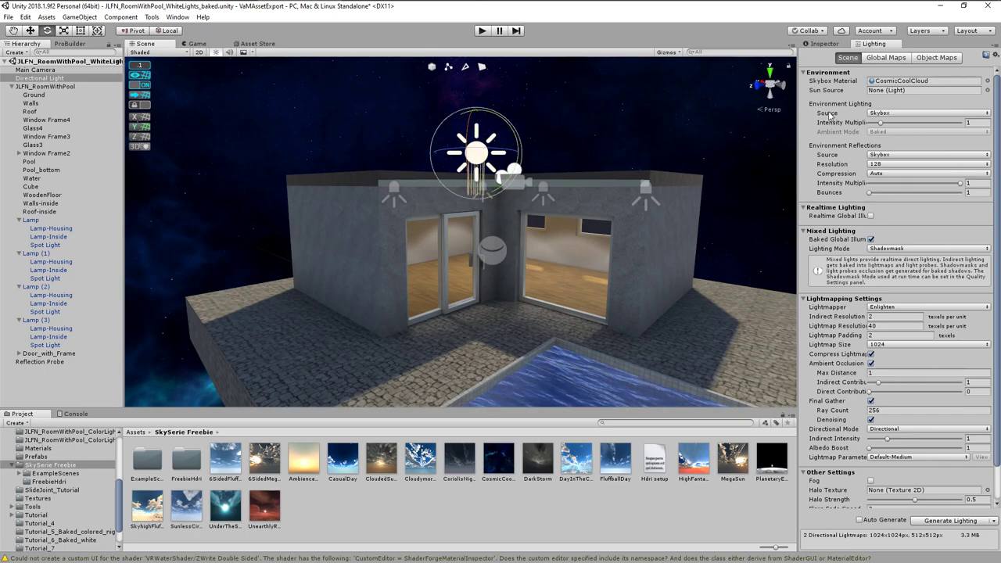
click(835, 46)
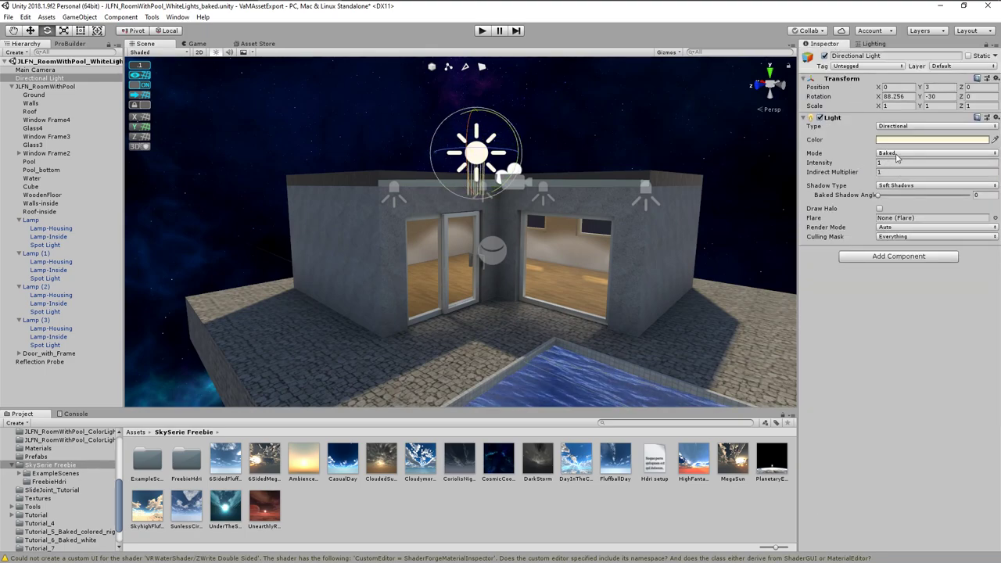
click(897, 154)
click(901, 162)
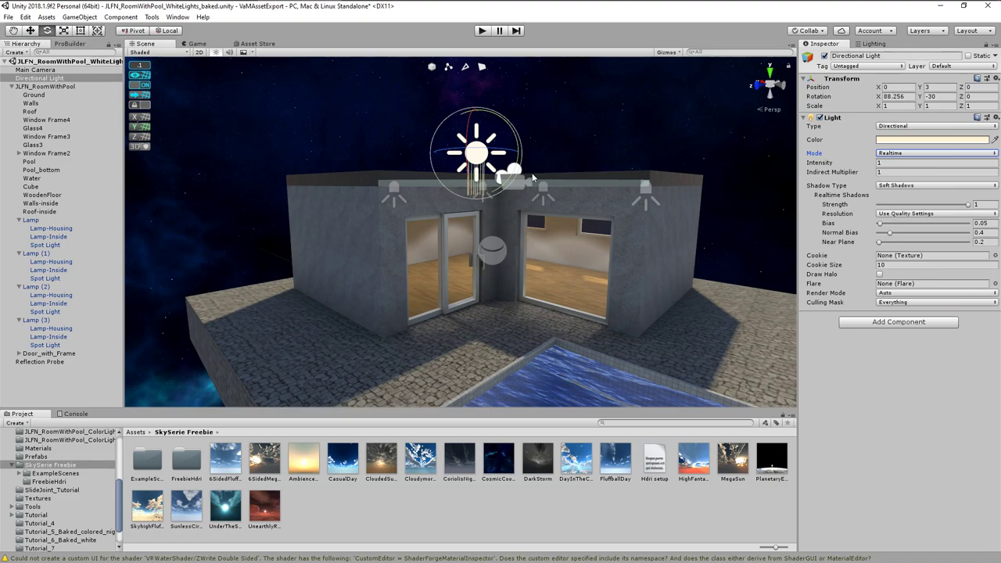
alt+drag(617, 161, 603, 202)
drag(512, 179, 512, 176)
middle_drag(609, 161, 612, 152)
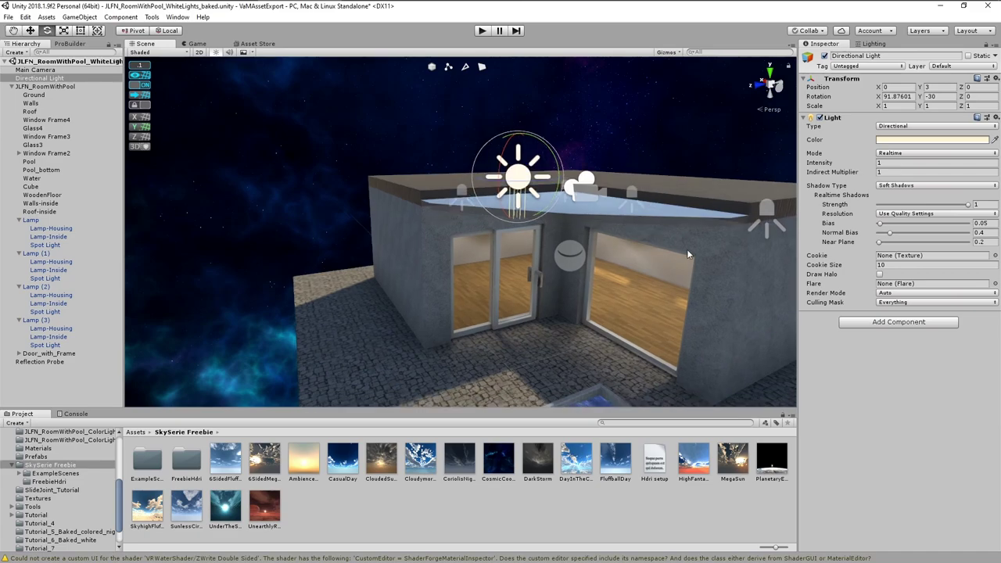
Generate the lighting for the night scene with the CosmicCoolCloud skybox
click(874, 43)
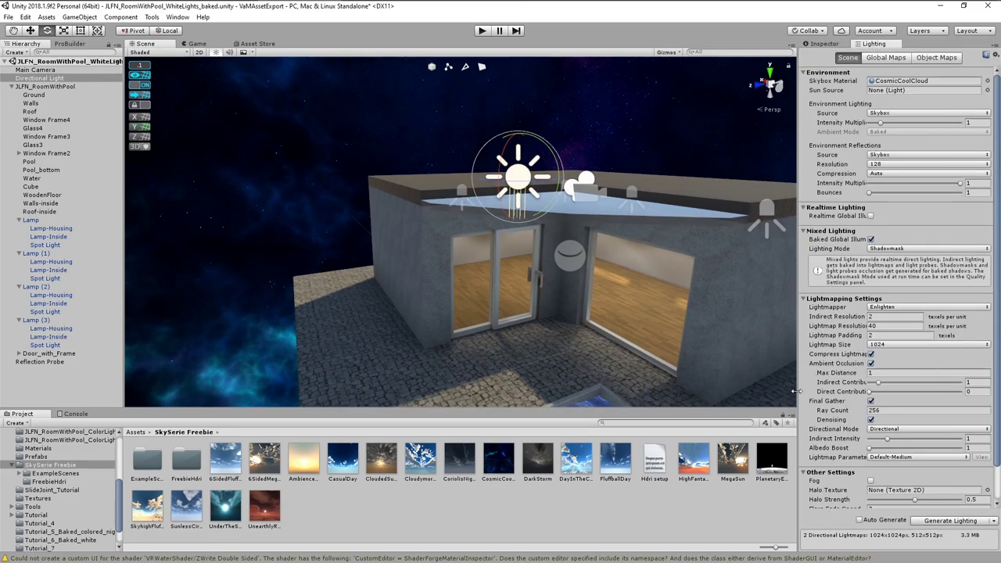
scroll(816, 403, down, 2)
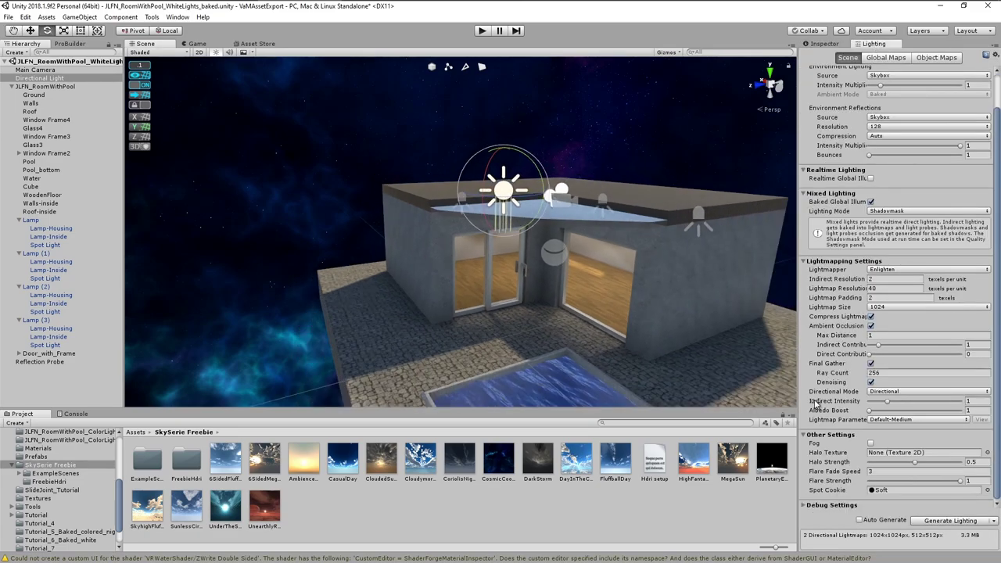
click(951, 521)
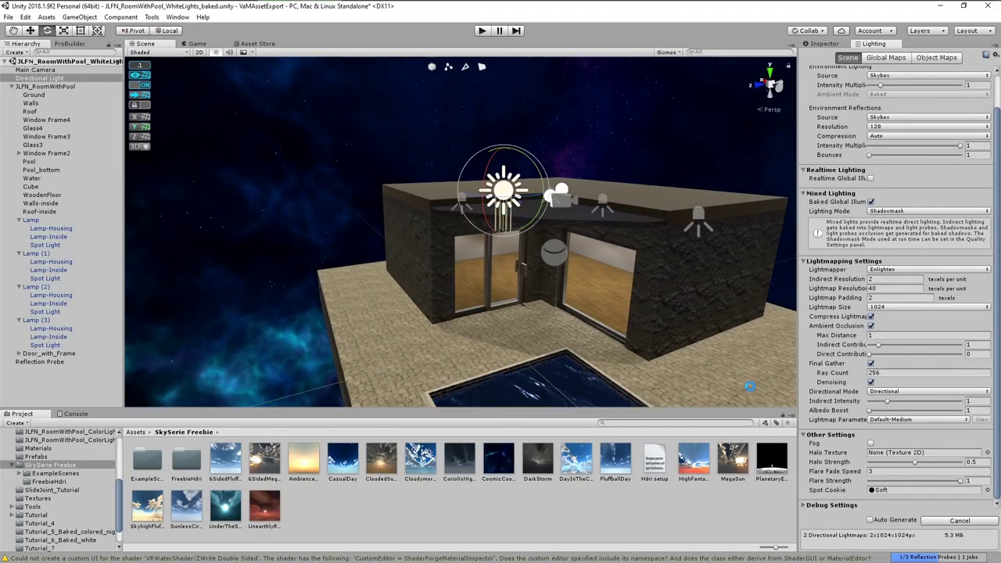
Rotate the Directional Light to about 43.6° around X, -55.8° around Y and -25.2° around Z
click(832, 47)
middle_drag(603, 280, 603, 290)
drag(485, 200, 496, 160)
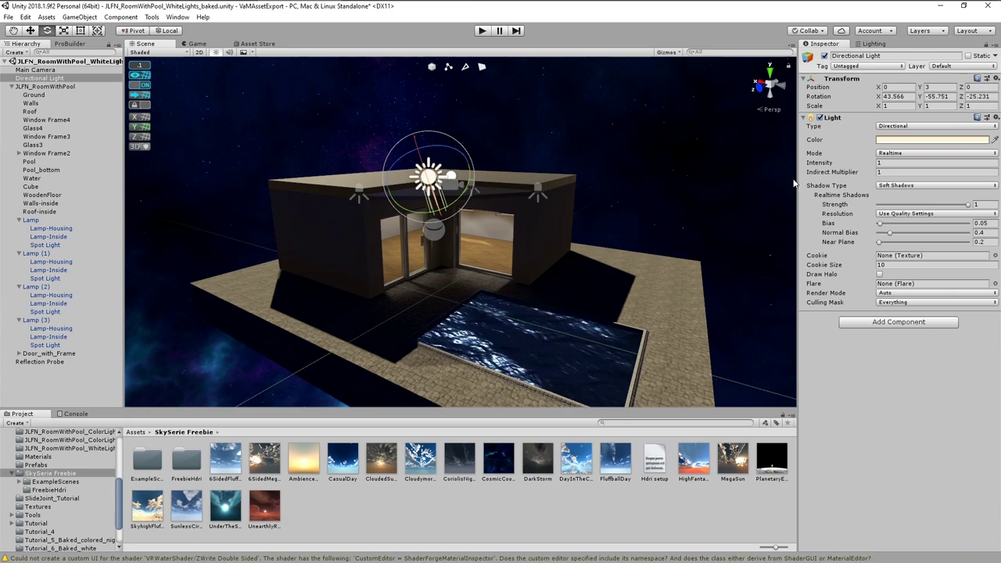
Set the Directional Light's colour to pale blue D6E7FF and its intensity to 0.35
click(899, 140)
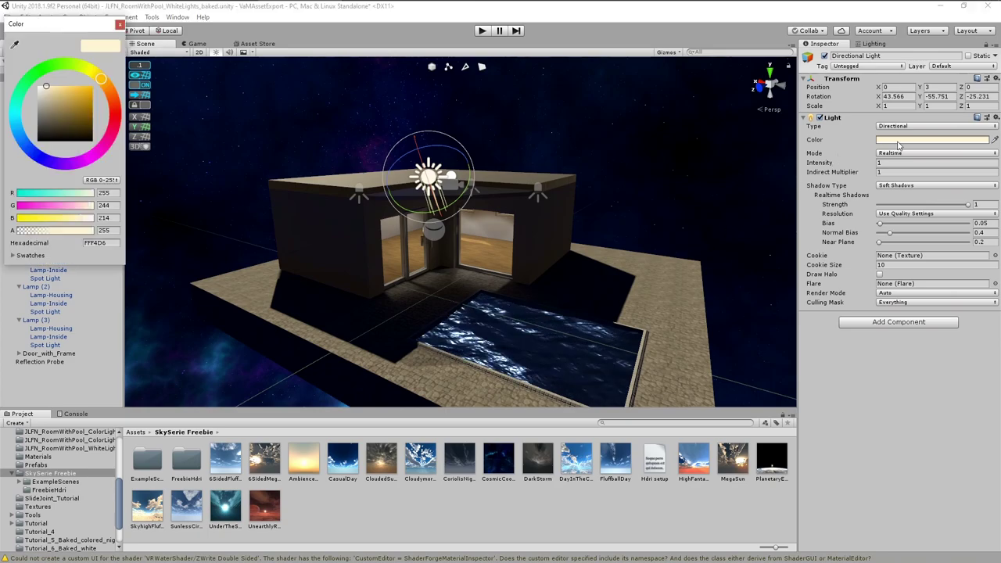
click(25, 144)
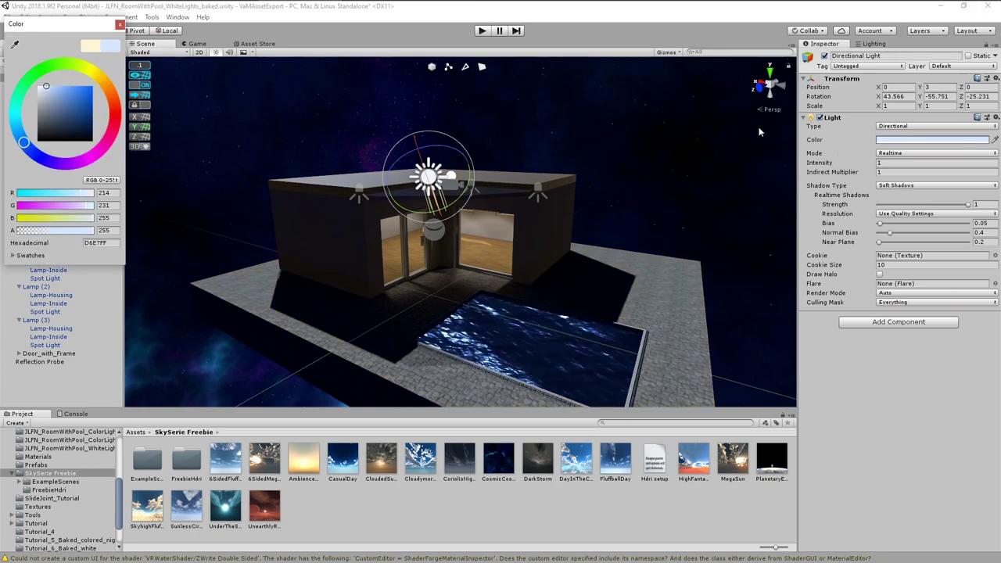
drag(879, 163, 860, 162)
click(610, 215)
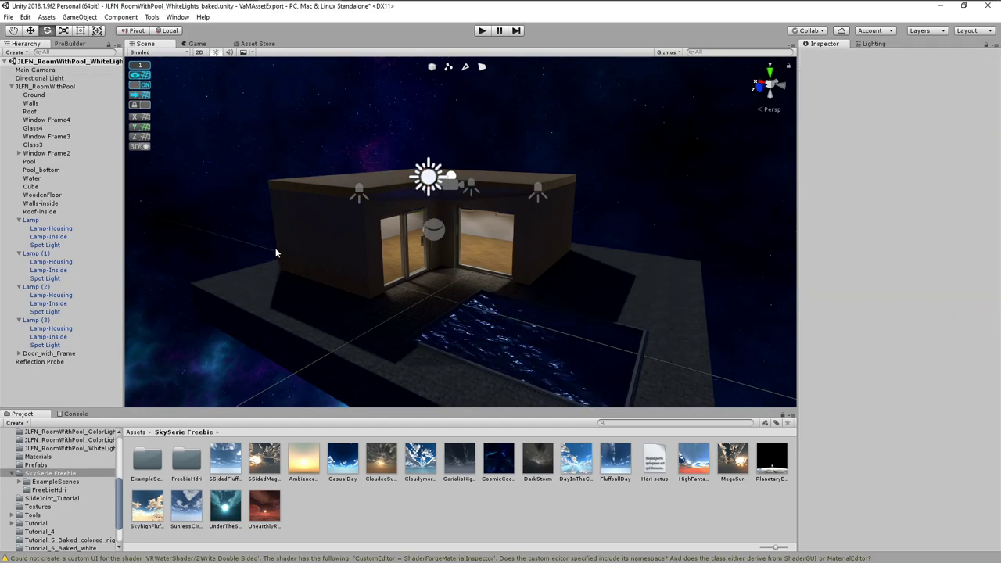
Set the intensity of the Spot Lights in all four lamps to 0.82 and regenerate the lighting
click(50, 245)
shift+click(51, 278)
key(ctrl+z)
ctrl+click(52, 278)
ctrl+click(44, 311)
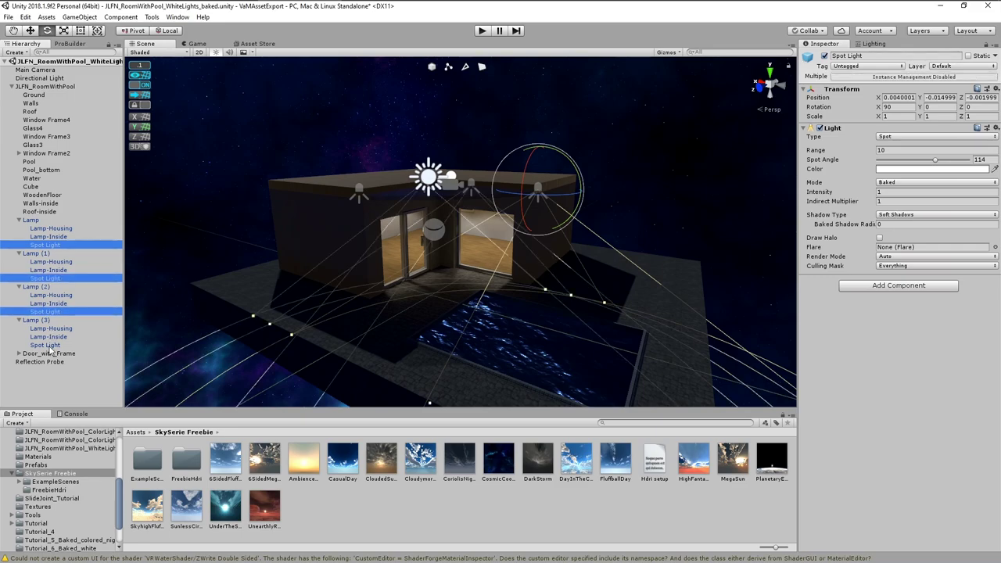
ctrl+click(45, 345)
drag(874, 191, 870, 194)
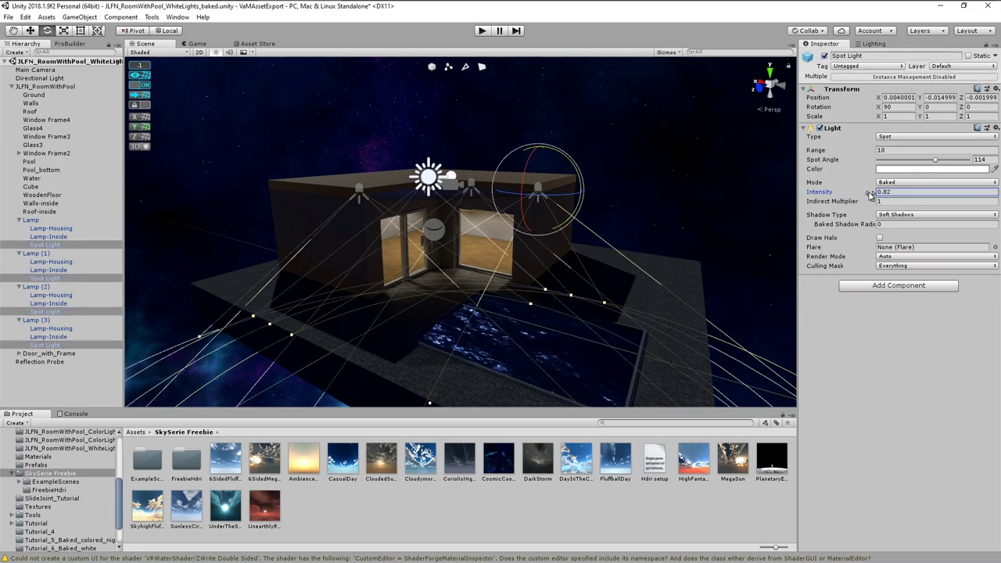
click(872, 45)
click(950, 521)
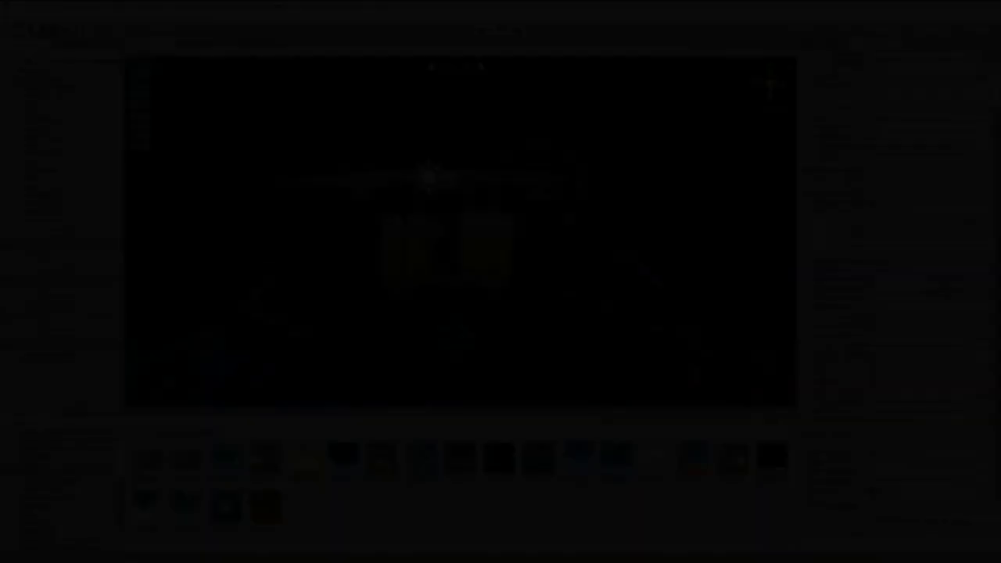
Set the Directional Light's mode to Baked and regenerate the lighting
click(828, 45)
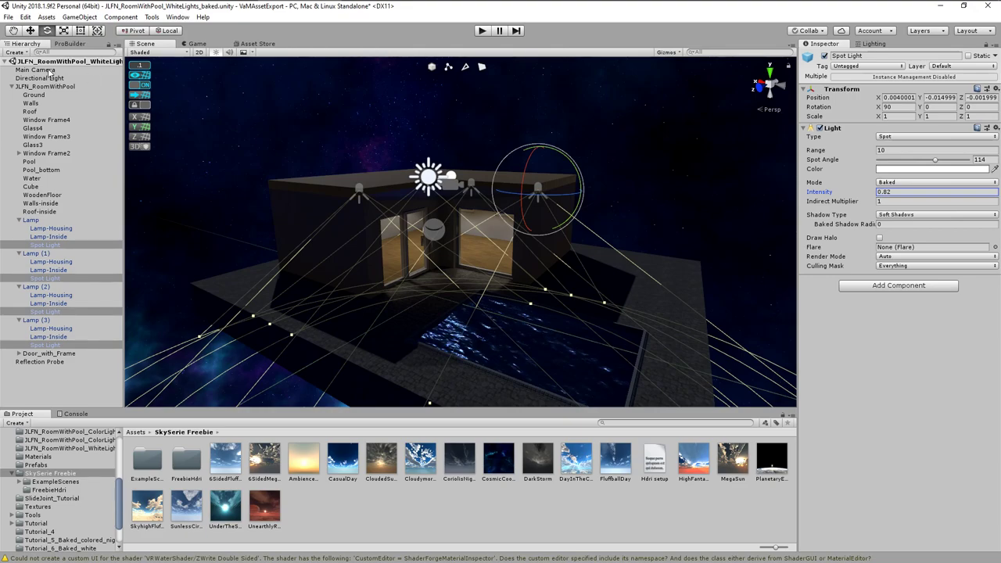
click(427, 176)
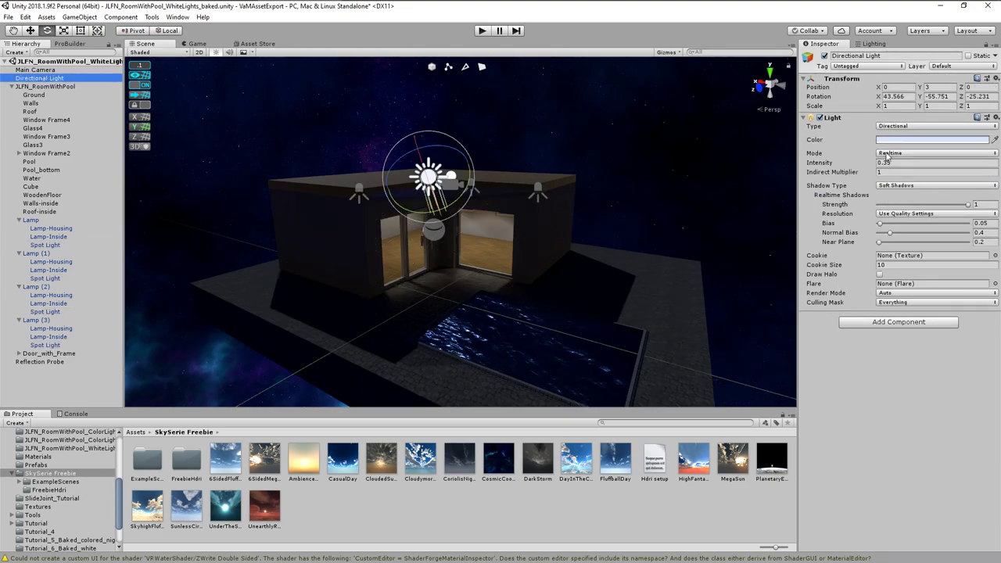
click(887, 154)
click(912, 190)
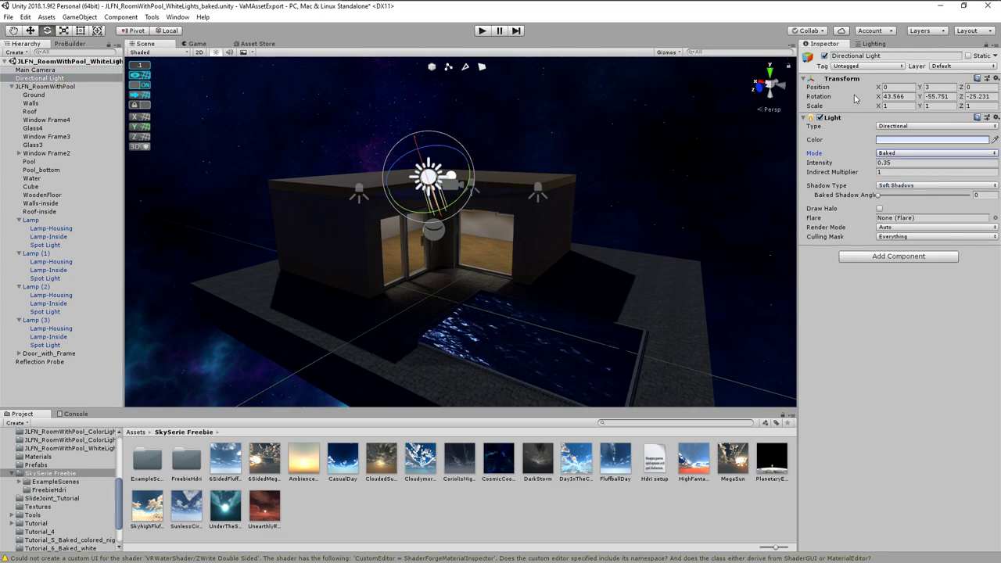
click(873, 44)
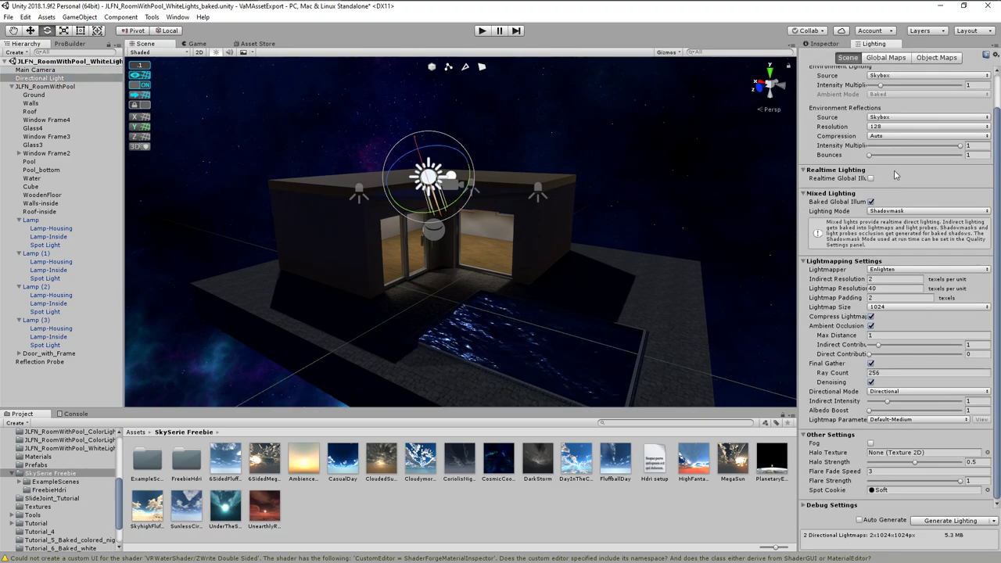
click(946, 521)
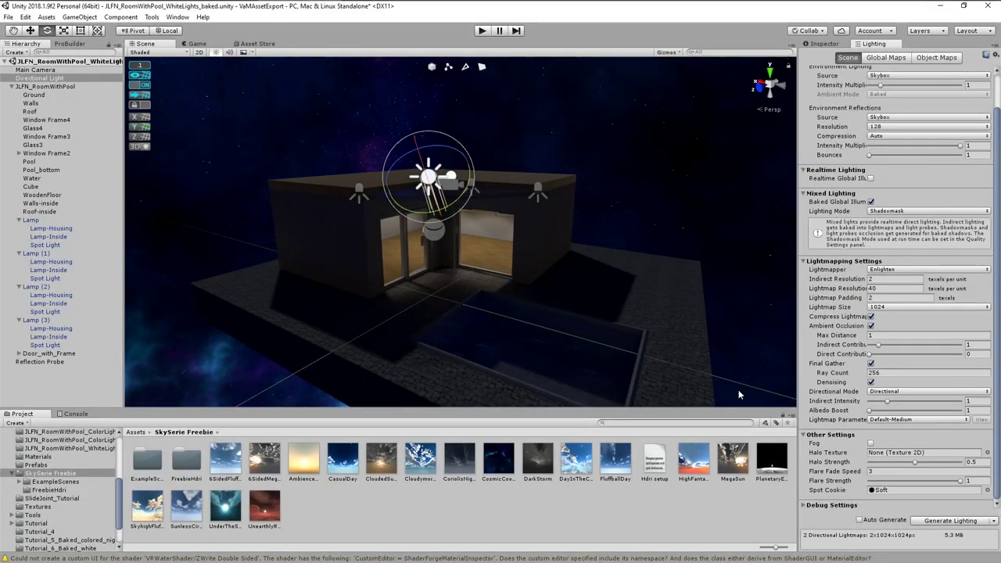
Examine the baked night lighting on the building, terrace and pool from several angles
scroll(738, 394, up, 8)
alt+drag(738, 394, 949, 378)
middle_drag(949, 379, 821, 352)
right_drag(679, 331, 940, 306)
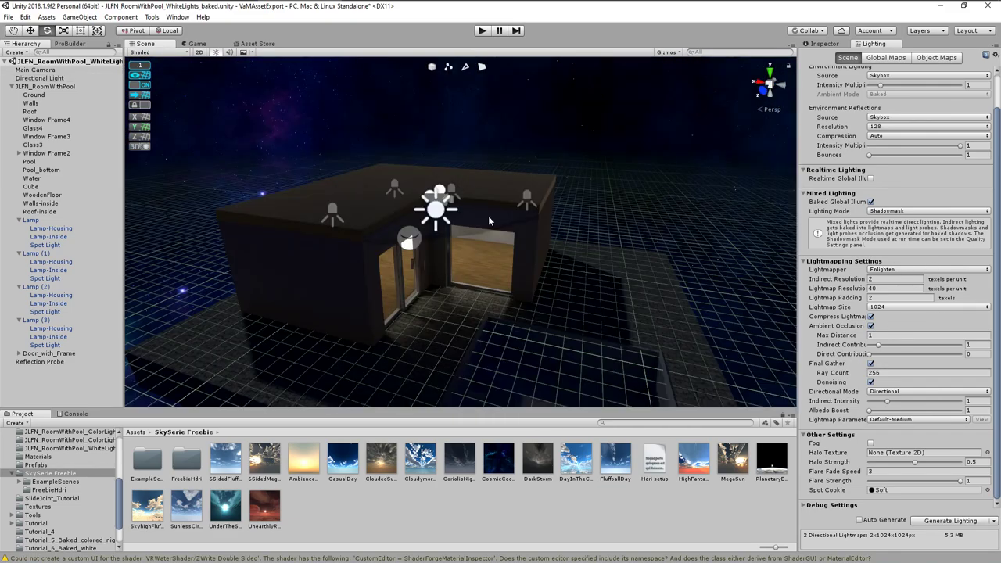
right_drag(488, 216, 414, 158)
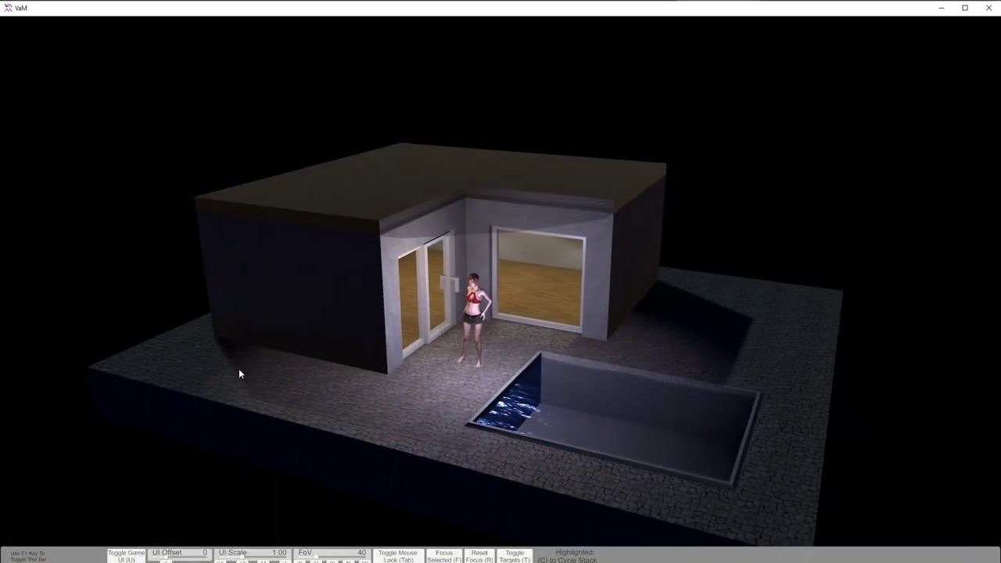
Switch to VaM, view the room with pool from several angles and try different Global Illum Sky options, including SkyItalianStreet
right_drag(239, 369, 357, 316)
scroll(400, 398, up, 3)
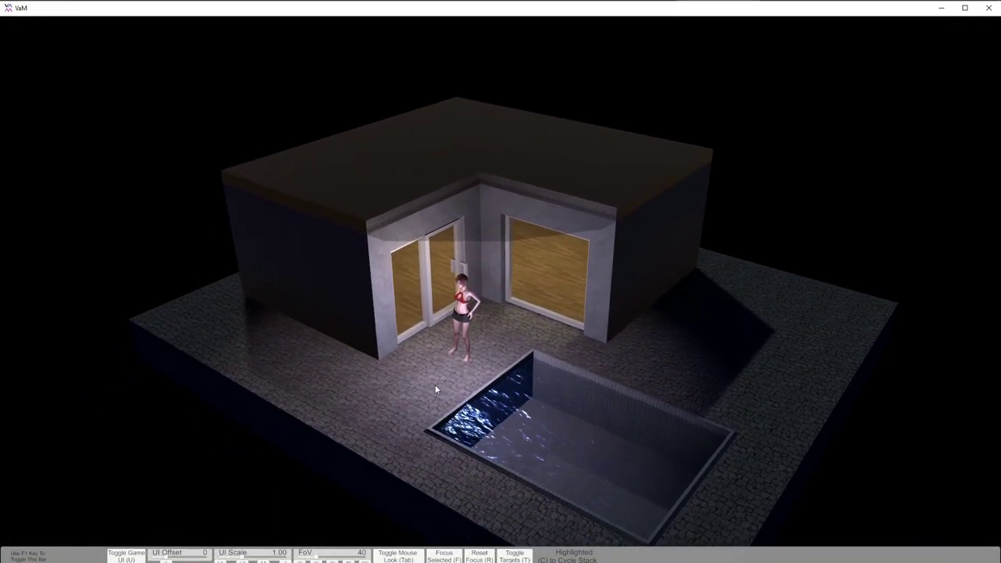
right_drag(435, 386, 612, 335)
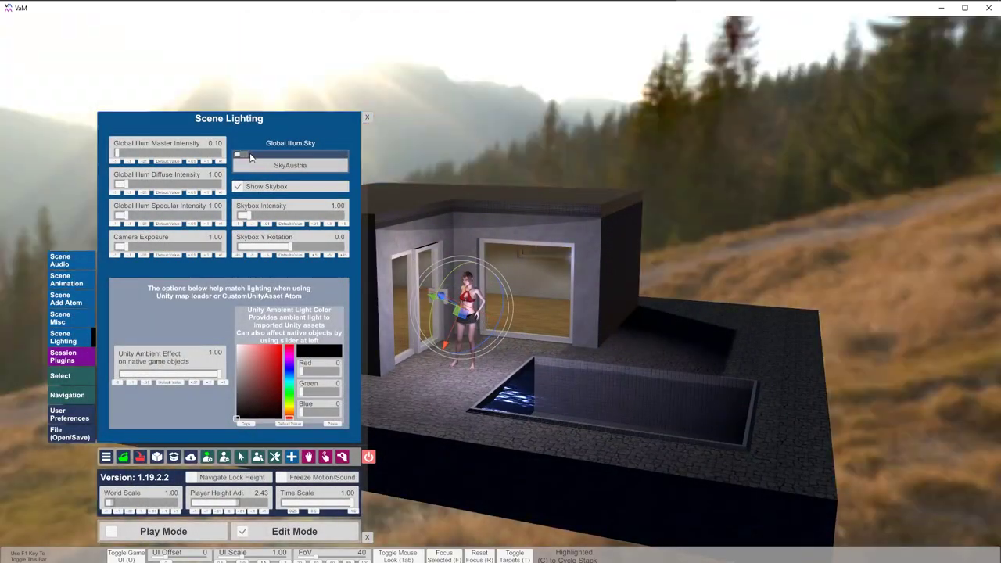
drag(251, 154, 251, 154)
right_drag(610, 146, 462, 126)
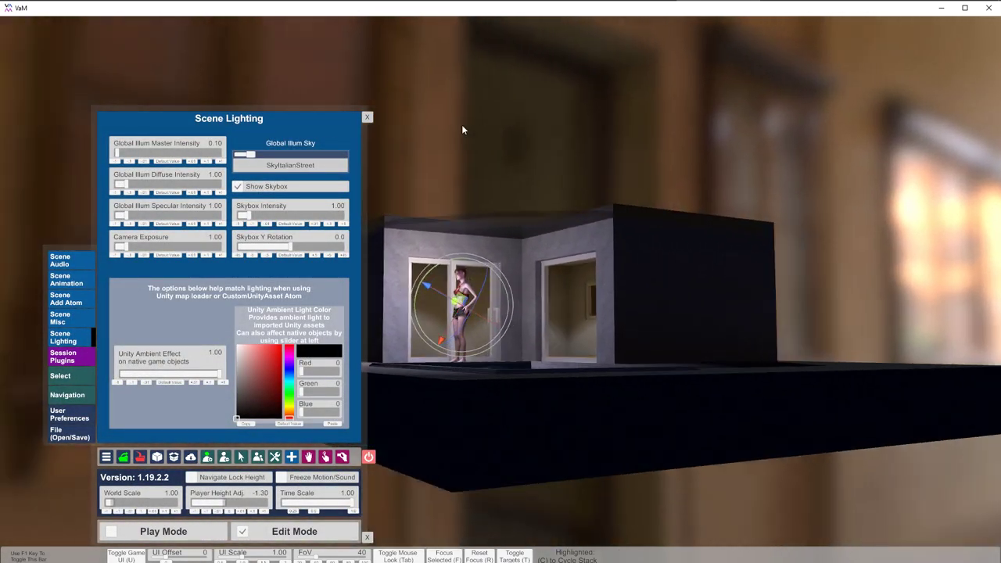
drag(247, 155, 278, 158)
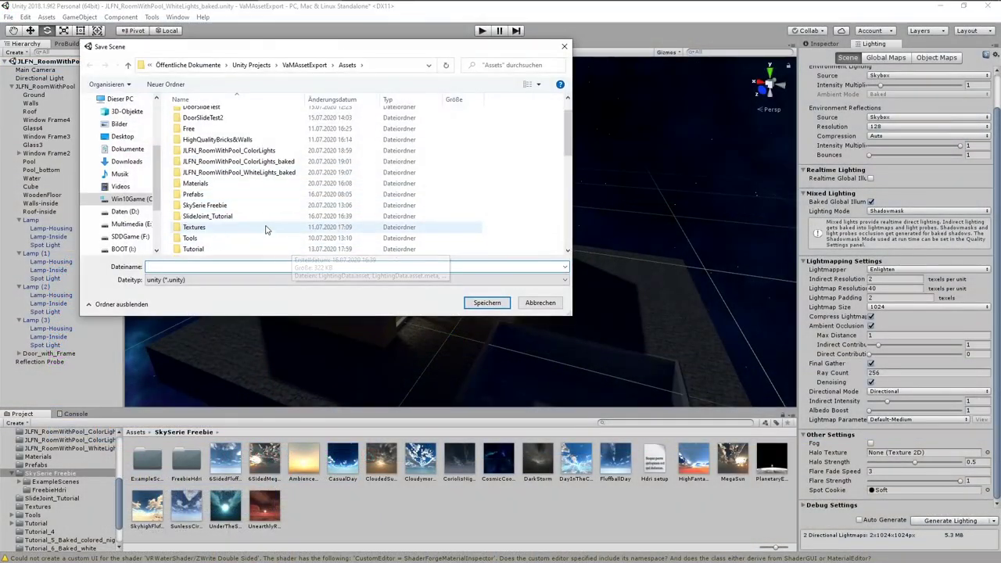
Switch to Unity and save the night version as a new scene named JLFN_RoomWithPool_WhiteLights_Night_baked.unity in the Assets folder
scroll(278, 195, down, 3)
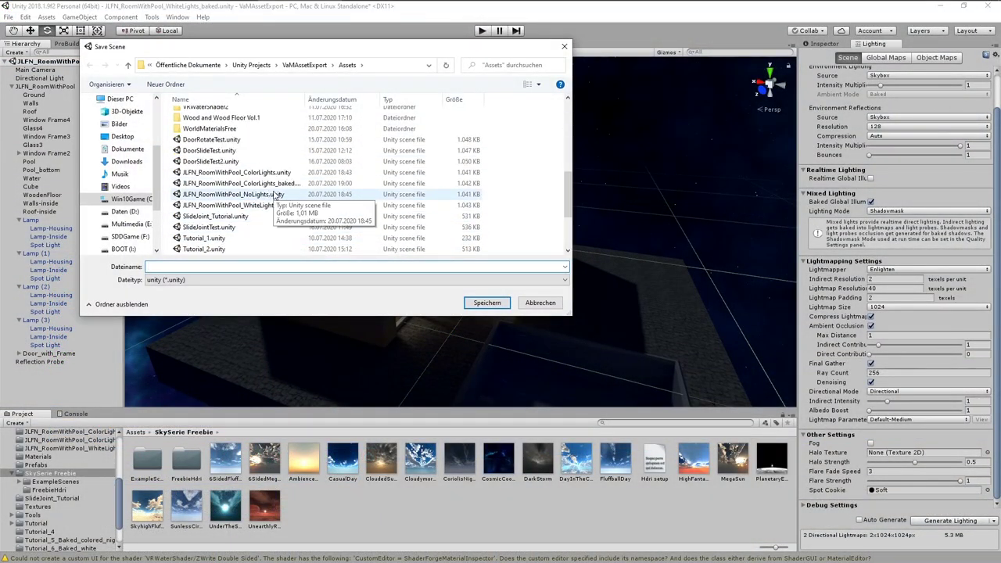
click(272, 205)
click(244, 267)
click(244, 266)
text(Nighbaked.unity)
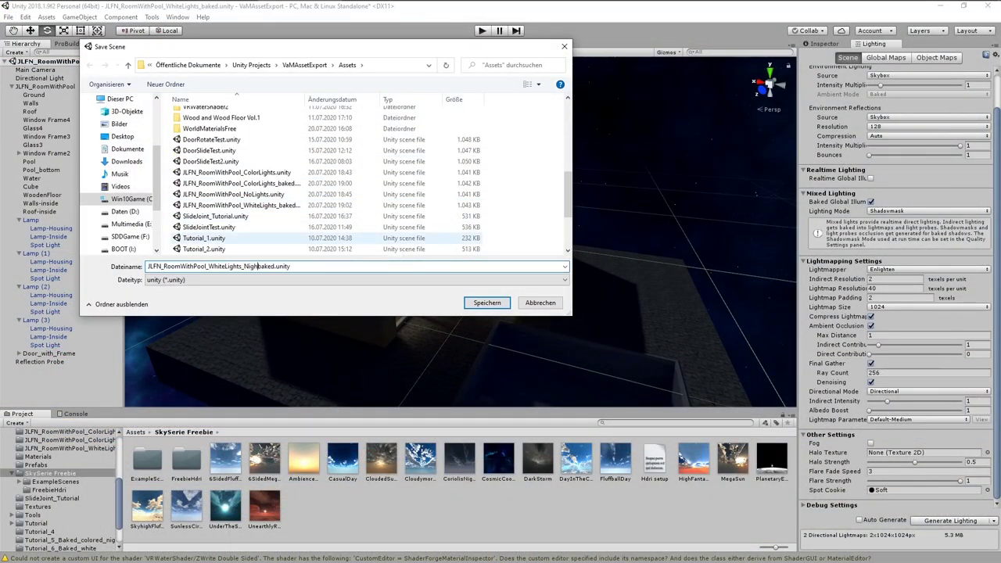
text(t_)
key(Return)
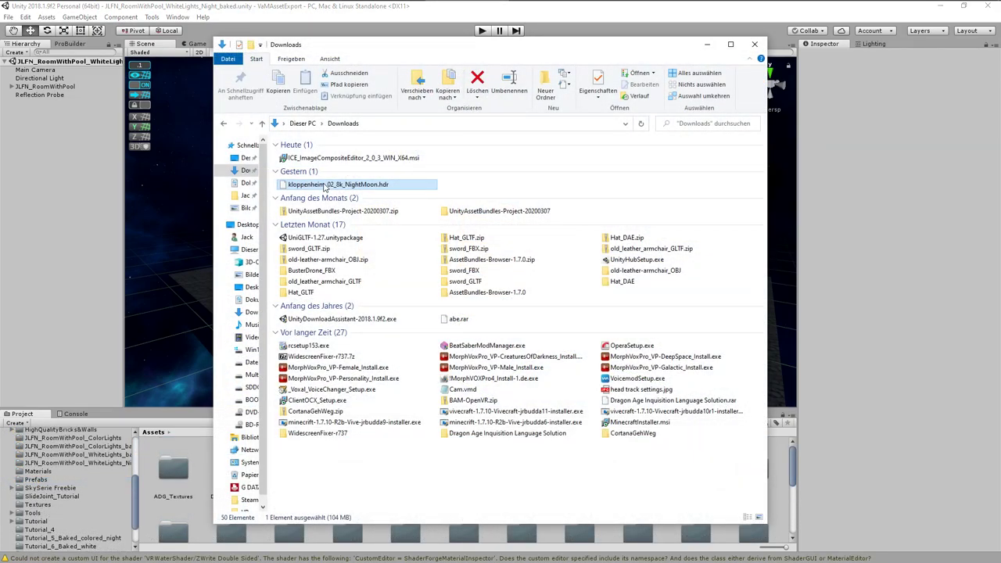
Import kloppenheim_02_8k_NightMoon.hdr from the Downloads folder into the project's Textures folder
drag(325, 188, 44, 505)
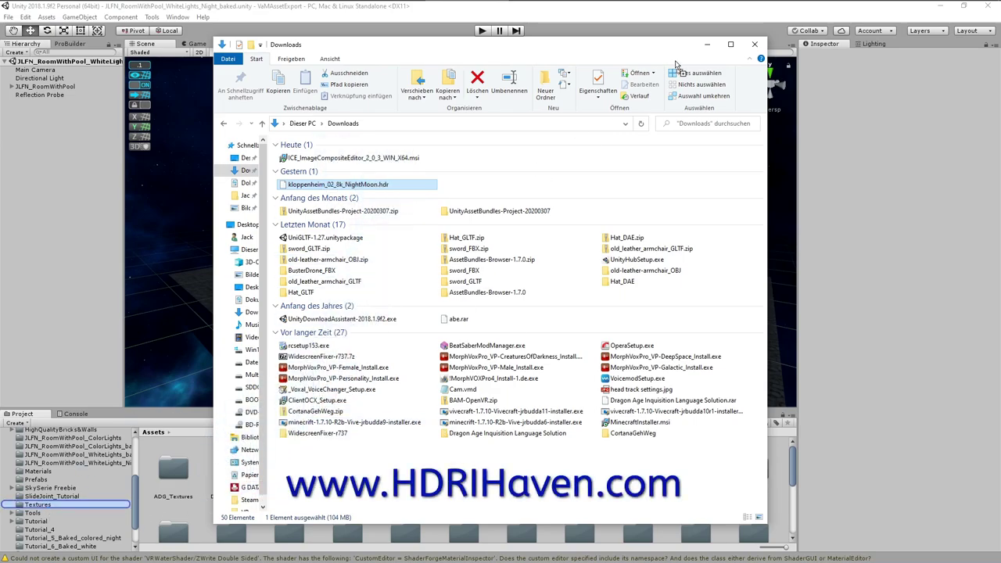
click(707, 44)
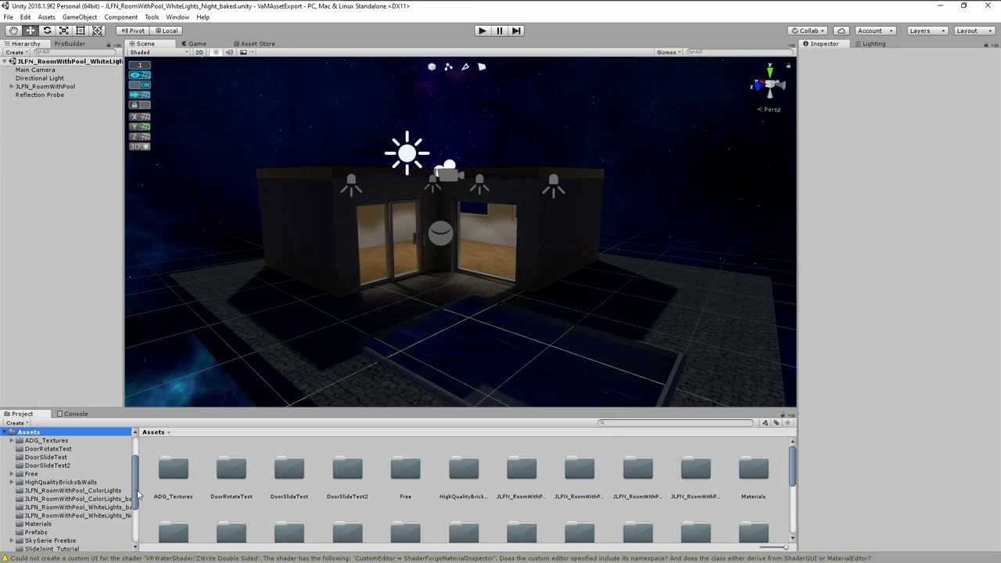
scroll(137, 495, down, 3)
click(38, 493)
click(168, 479)
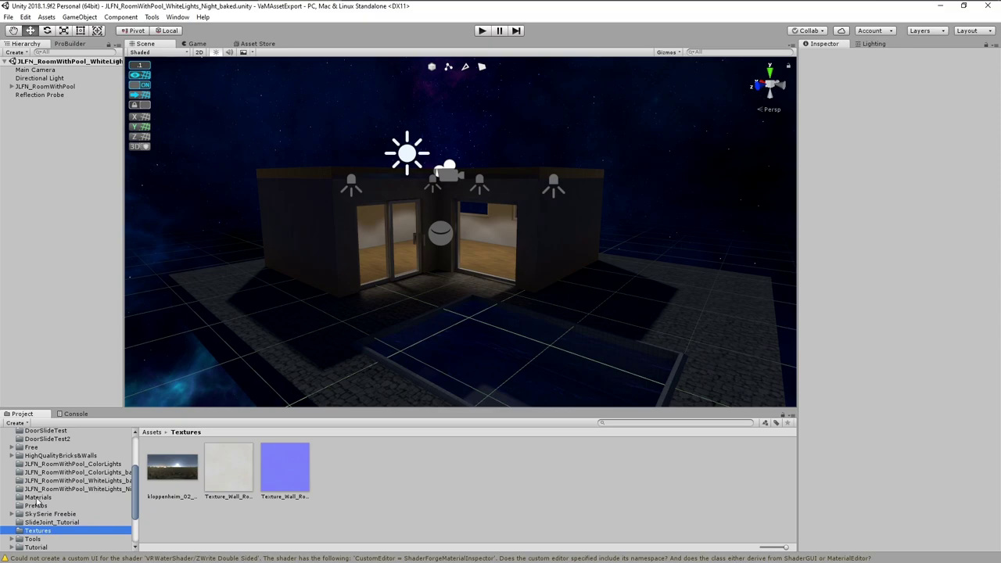
Create a new material named Skybox_Night in the Materials folder
click(37, 498)
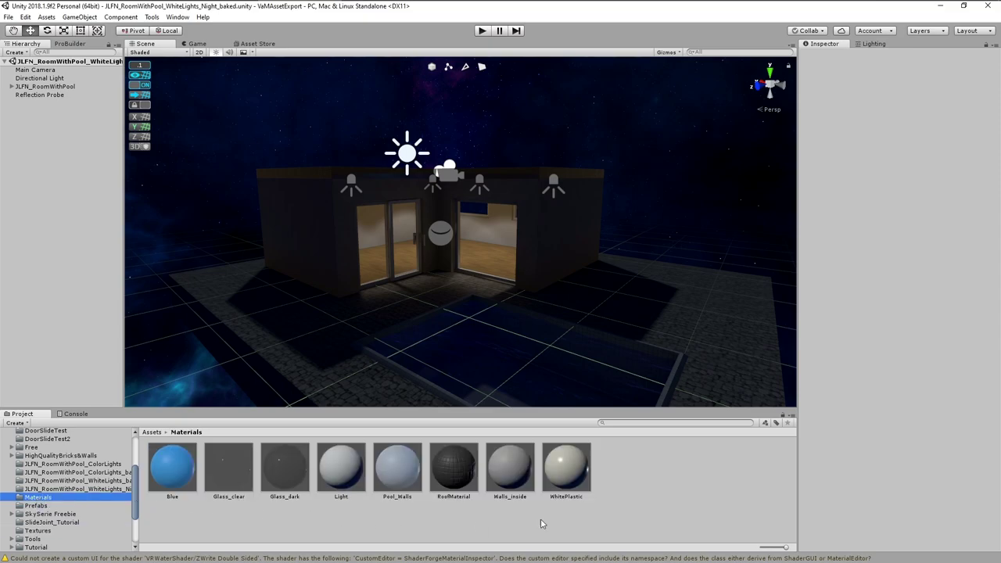
right_click(623, 492)
mouse_move(749, 273)
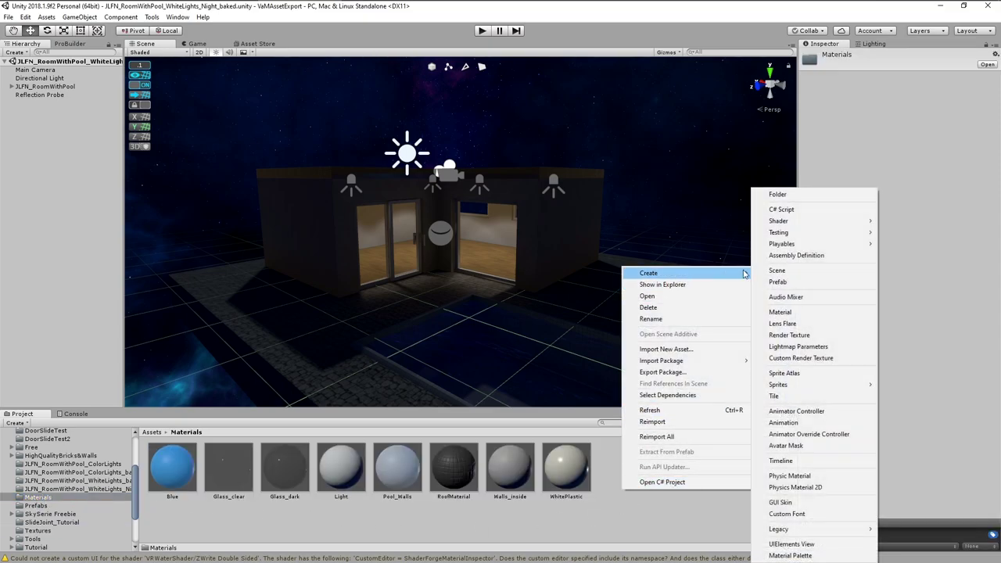
click(780, 312)
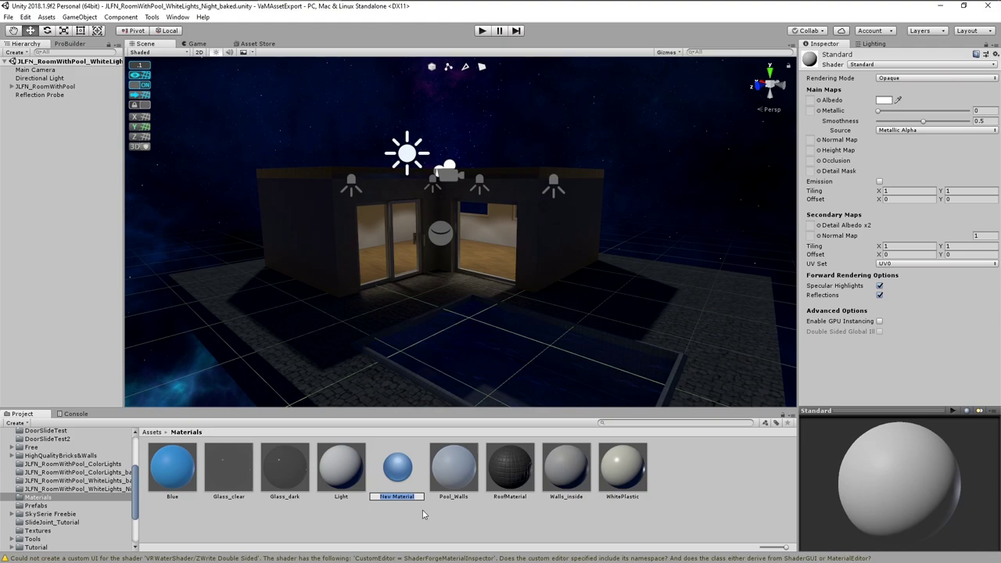
text(Skybox_Night)
key(Return)
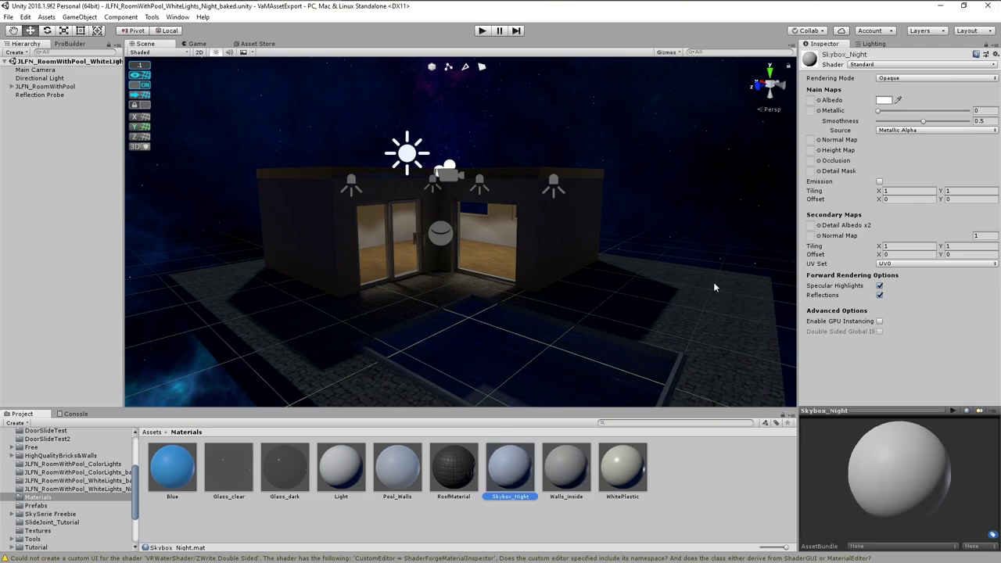
Set the Skybox_Night material's shader to Skybox/Panoramic
click(901, 65)
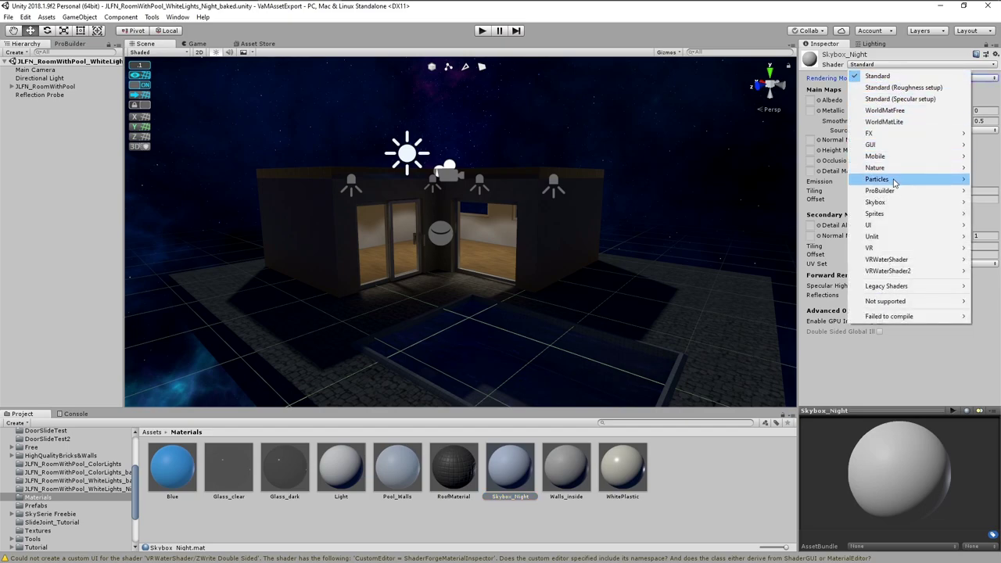
mouse_move(894, 191)
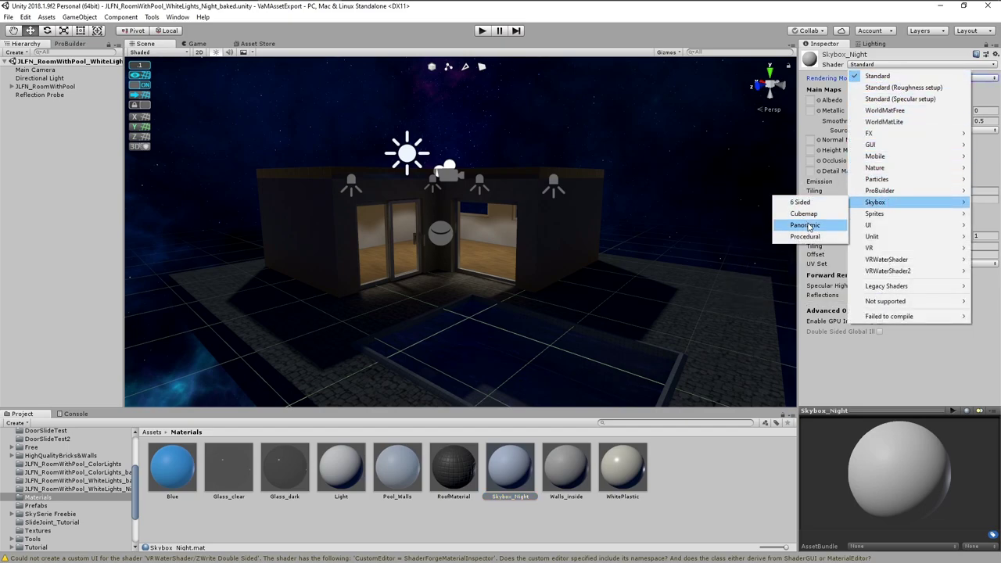
click(806, 225)
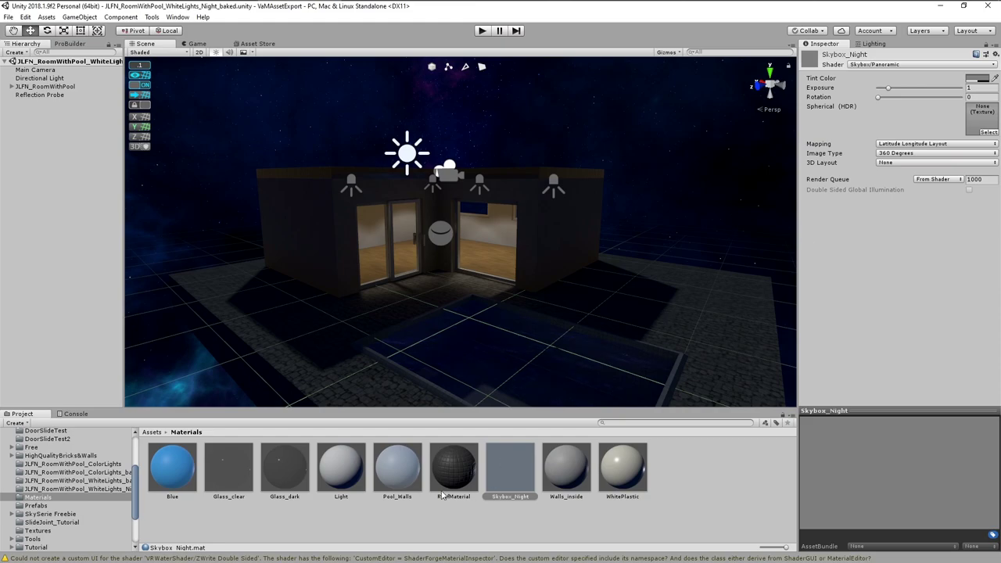
For the kloppenheim_02_8k_NightMoon texture, disable sRGB and mip map generation and set the alpha source to None
scroll(78, 501, down, 2)
click(38, 506)
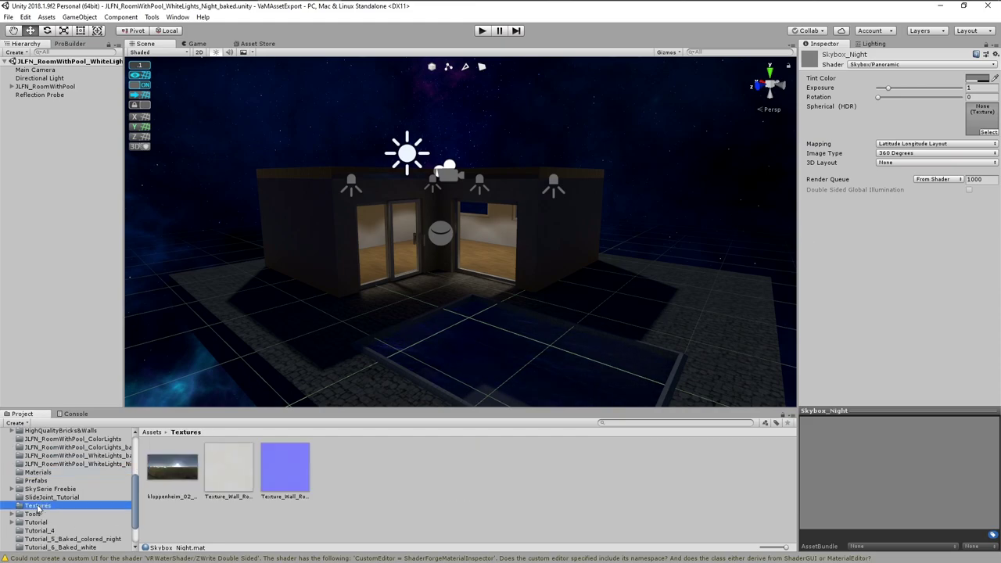
click(166, 476)
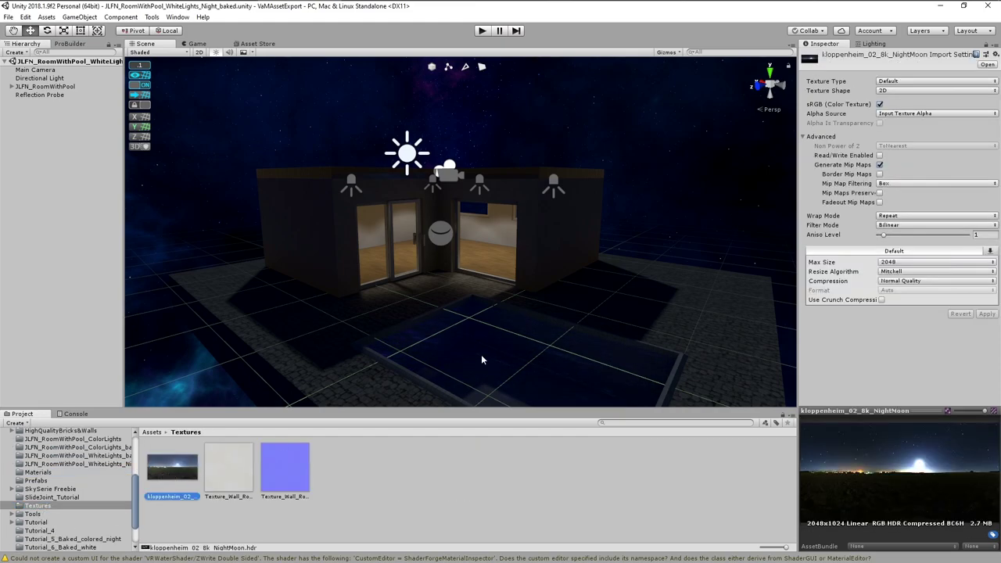
click(880, 104)
click(895, 114)
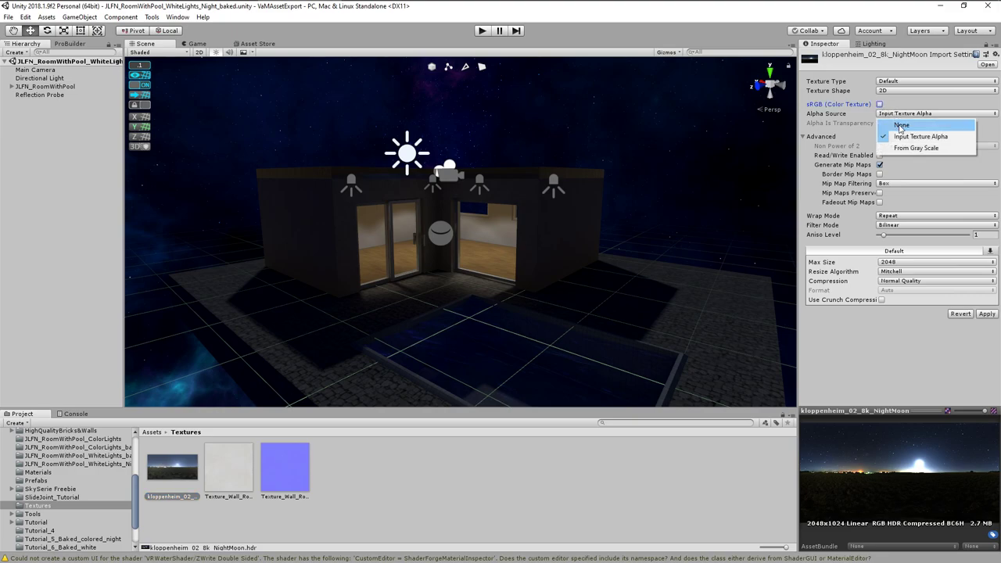
click(900, 126)
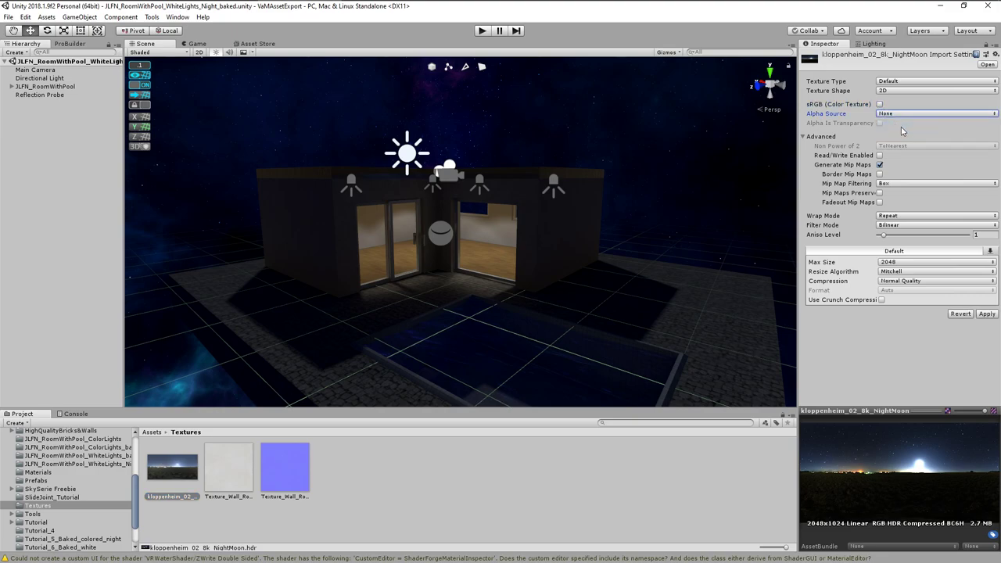
click(880, 165)
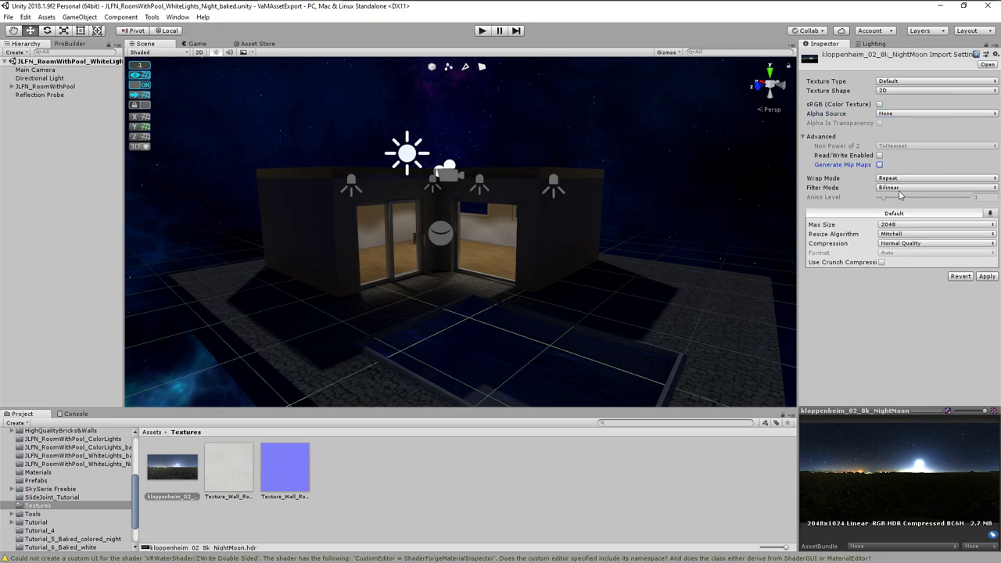
Set the NightMoon texture's max size to 8192 and compression to High Quality, and apply the import settings
click(895, 225)
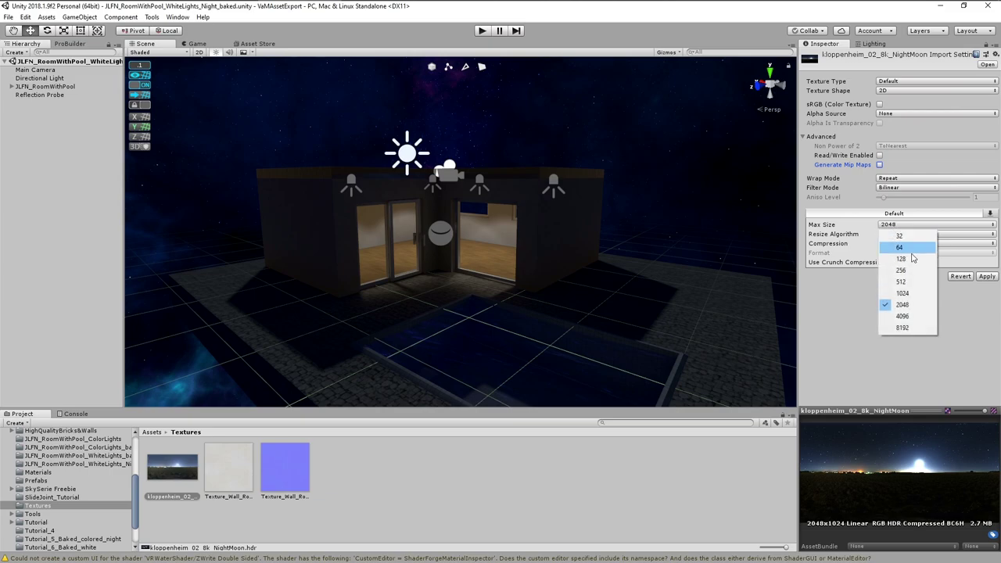
click(903, 328)
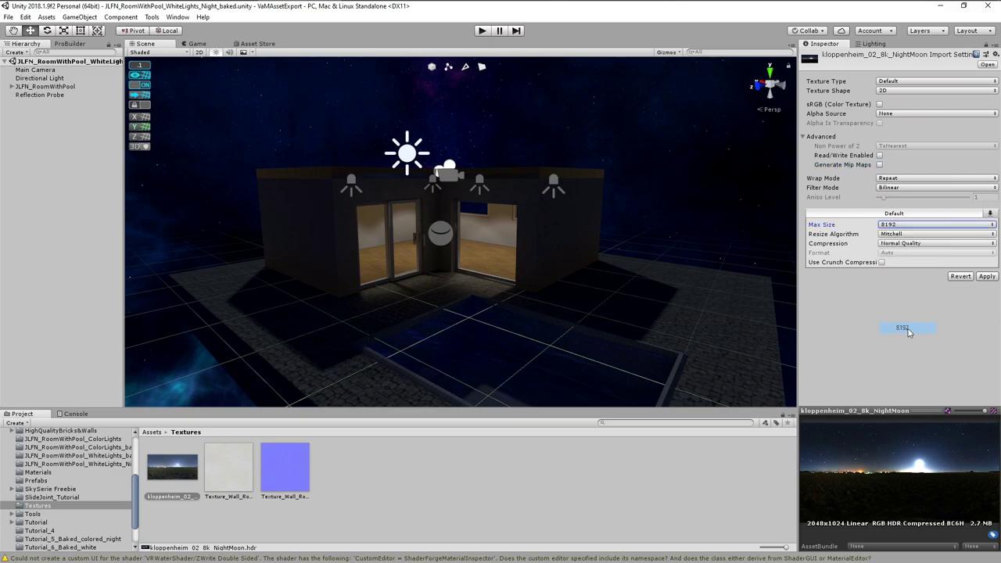
click(911, 243)
click(915, 288)
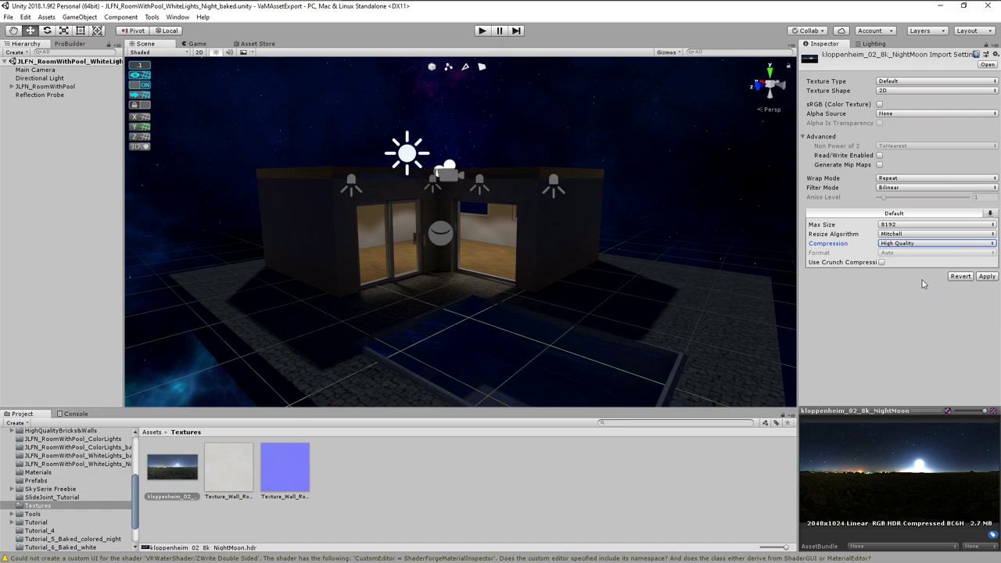
click(987, 276)
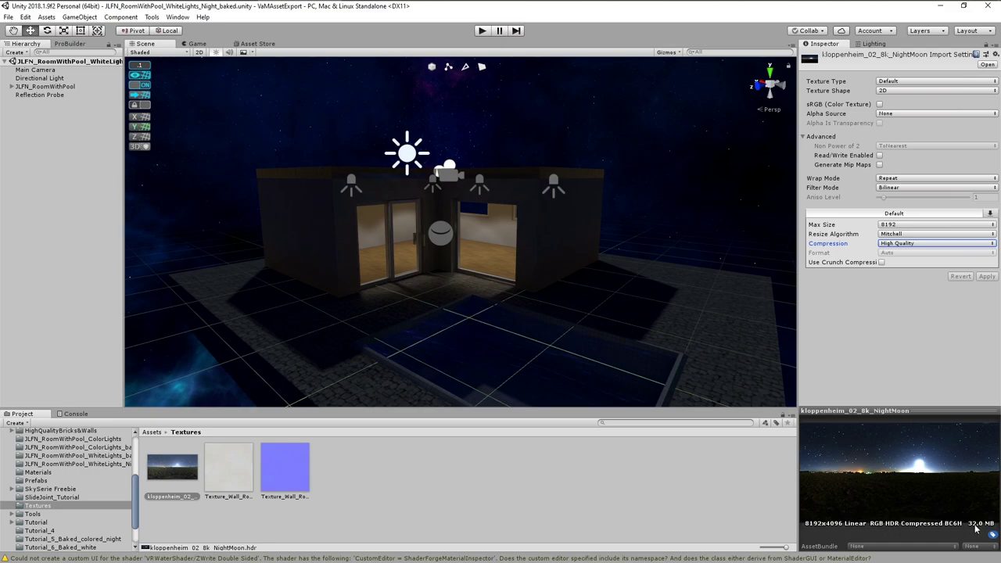
Assign the kloppenheim_02_8k_NightMoon texture to the Spherical (HDR) slot of the Skybox_Night material
click(37, 472)
click(508, 473)
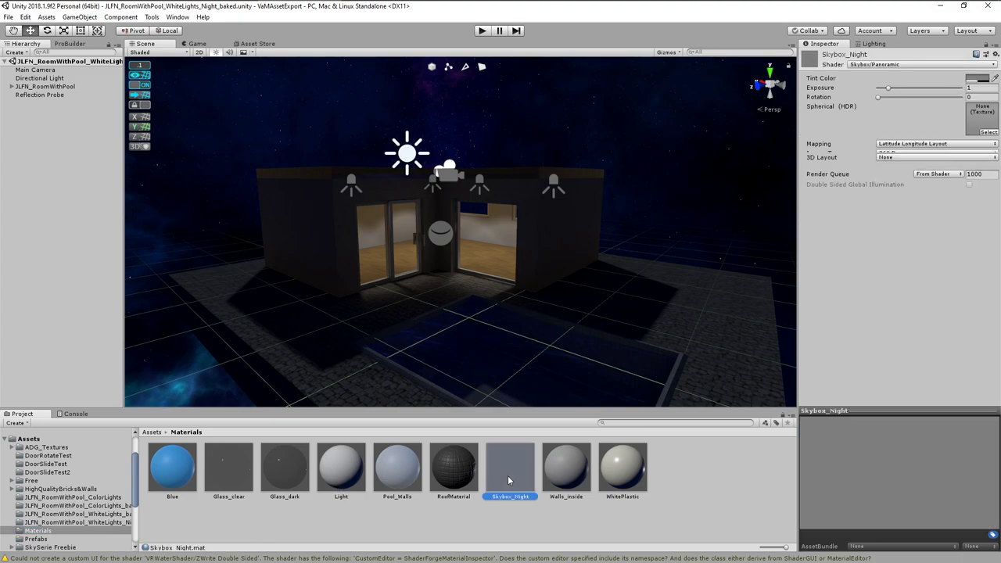
click(990, 133)
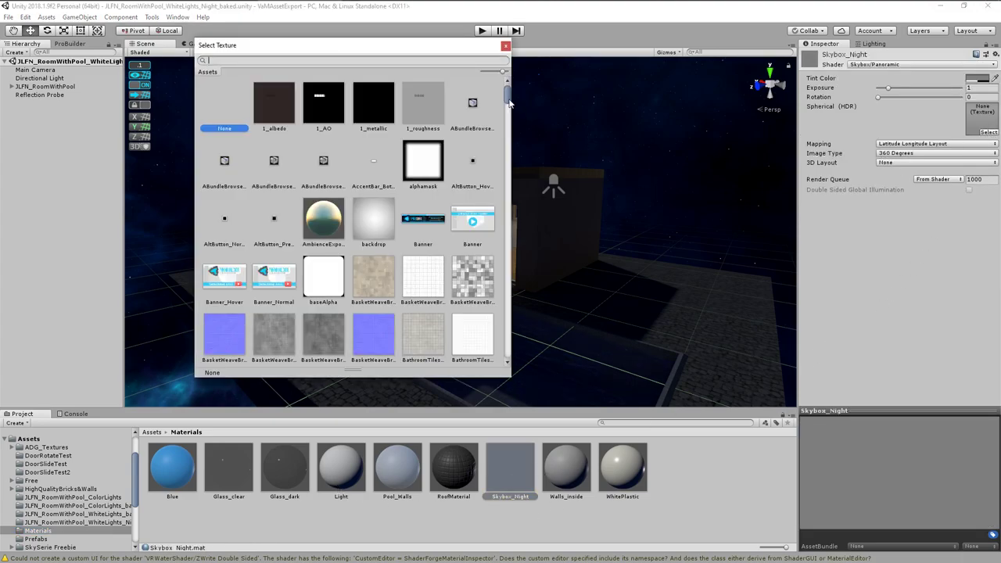
drag(508, 102, 528, 166)
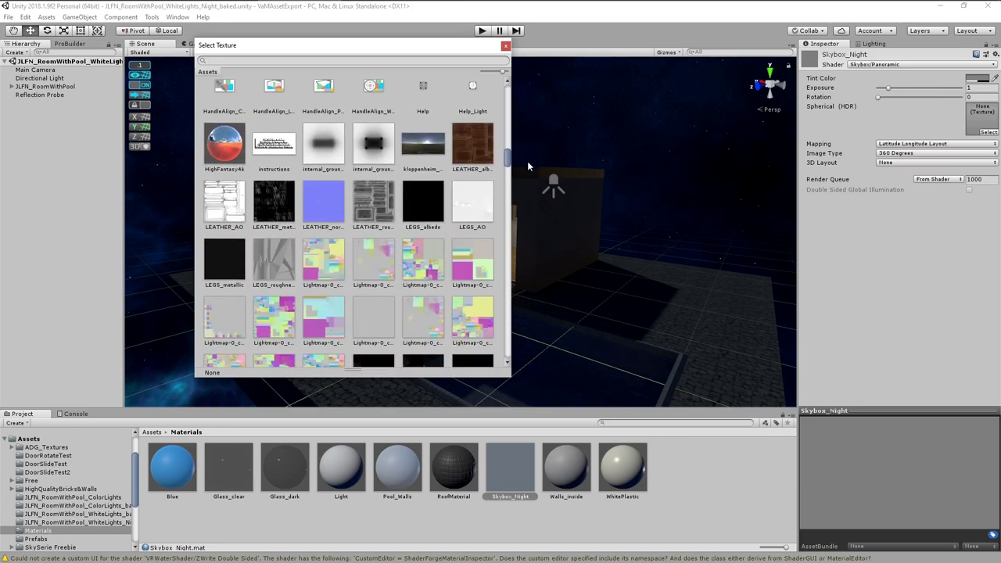
click(427, 149)
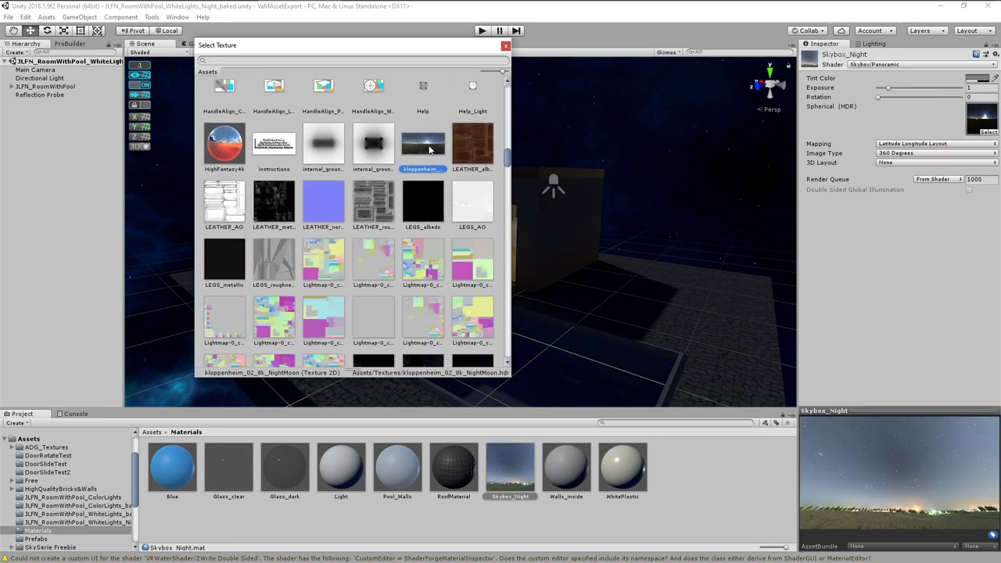
click(506, 46)
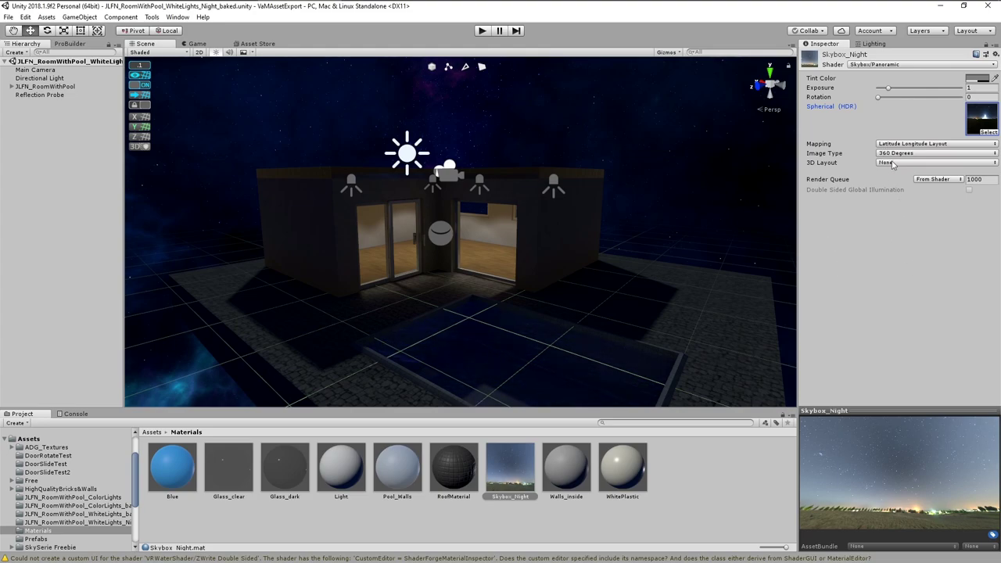
Set Skybox_Night as the scene's skybox material in the environment lighting settings
click(874, 44)
drag(510, 468, 897, 79)
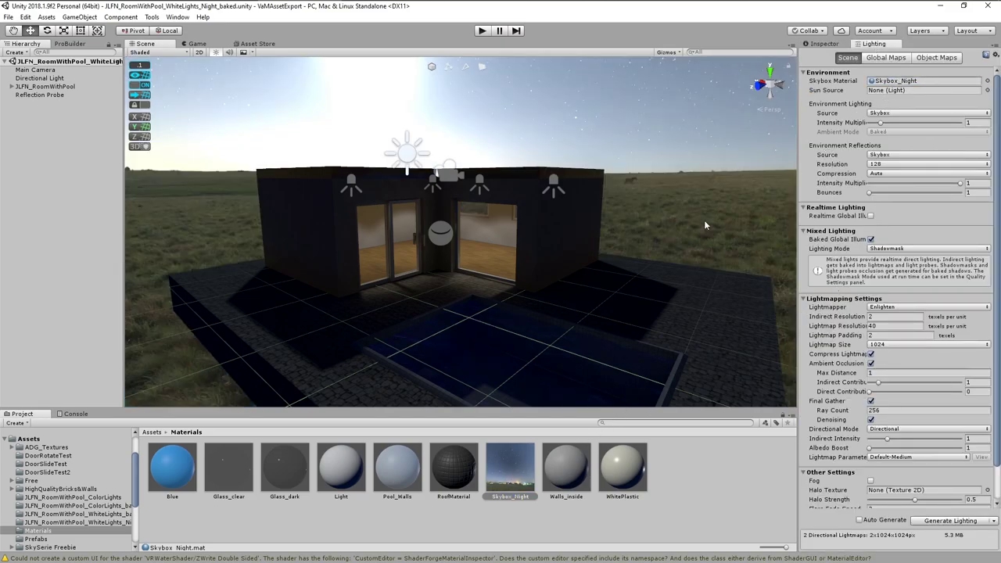
alt+drag(690, 230, 693, 226)
right_drag(692, 226, 679, 198)
scroll(838, 166, down, 1)
Lower the Skybox_Night material's exposure to 0.19 and check the night sky around the house
click(825, 45)
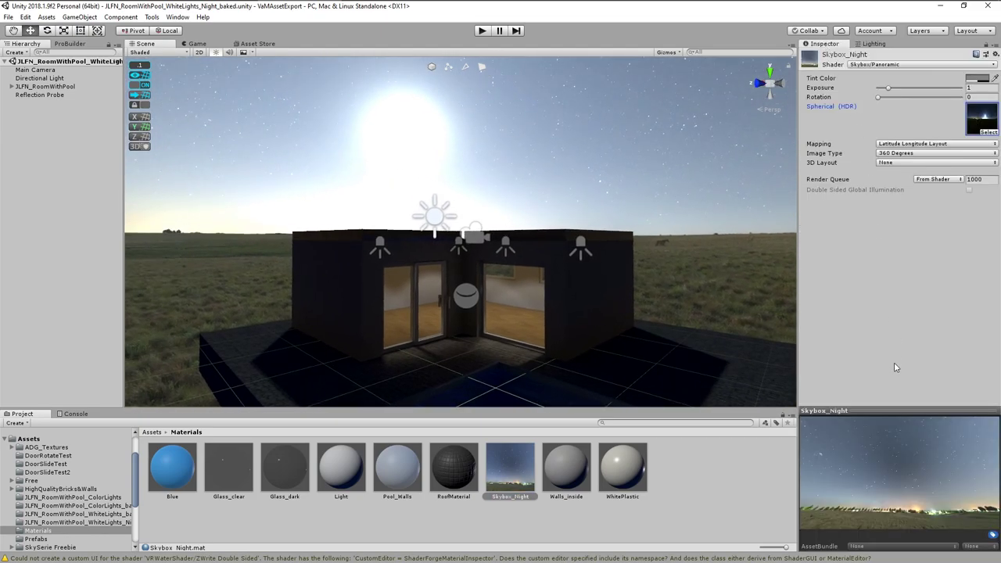
drag(887, 92, 879, 88)
mouse_move(682, 162)
right_down()
mouse_move(722, 37)
mouse_move(724, 543)
mouse_move(903, 116)
mouse_move(51, 49)
mouse_move(84, 151)
mouse_move(733, 165)
mouse_move(671, 170)
mouse_move(679, 176)
right_up()
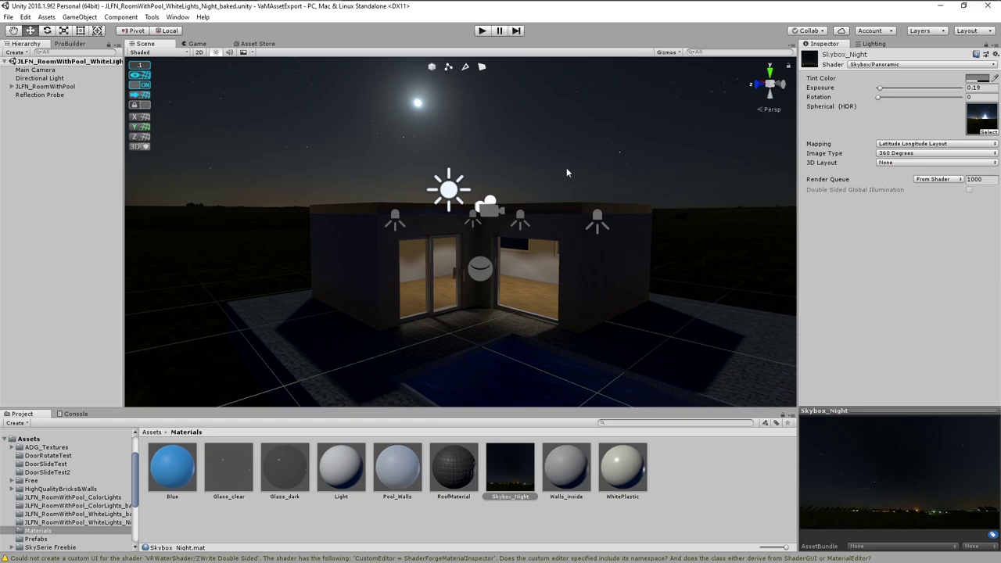
right_drag(568, 167, 576, 166)
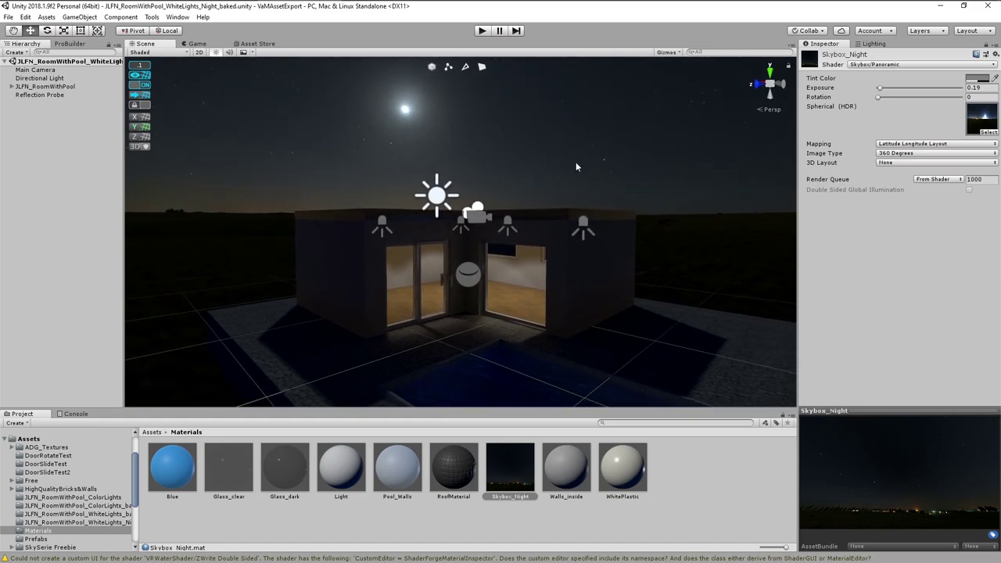
Add a sphere to the scene and reset its transform so it sits at the origin
click(80, 16)
mouse_move(145, 53)
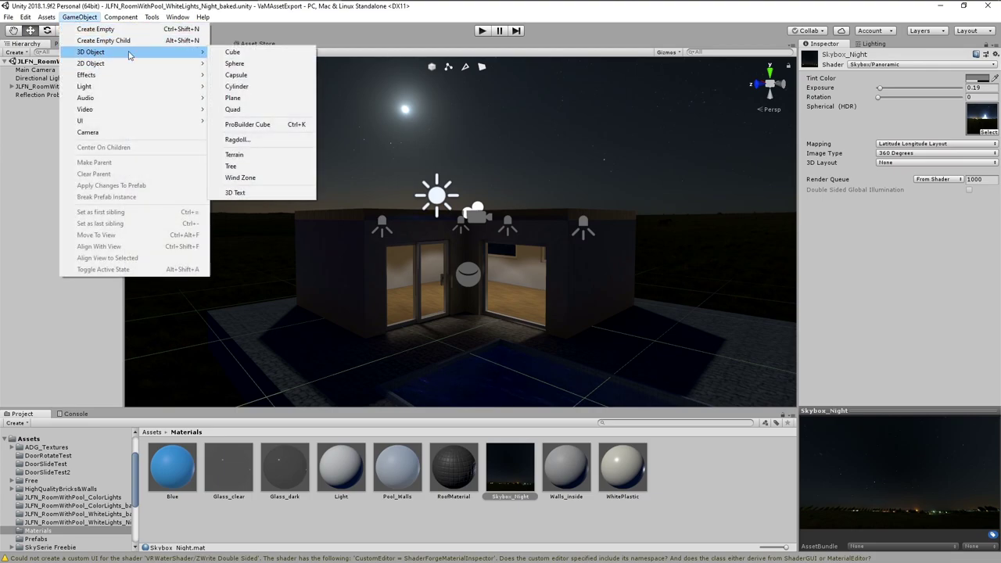
click(235, 63)
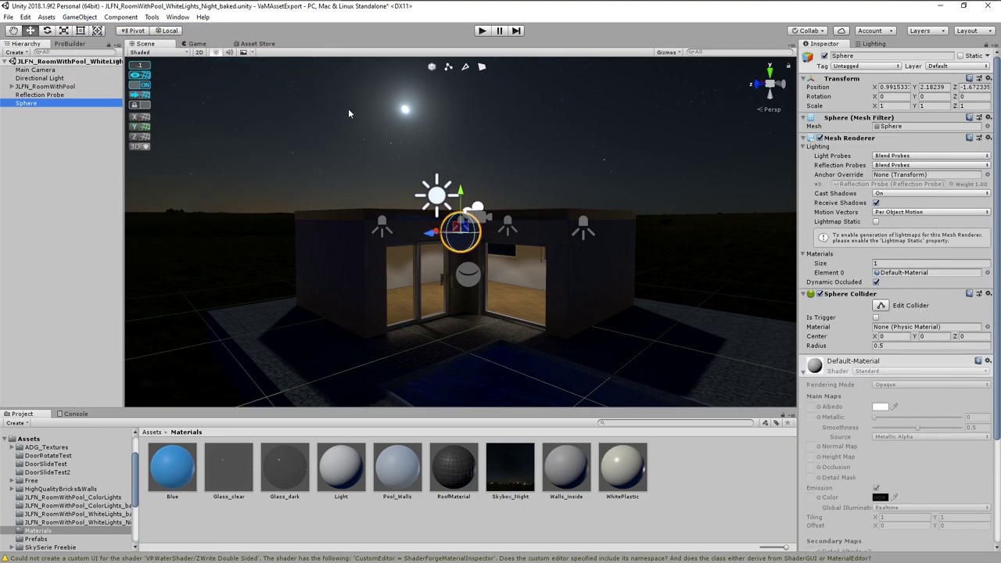
click(895, 87)
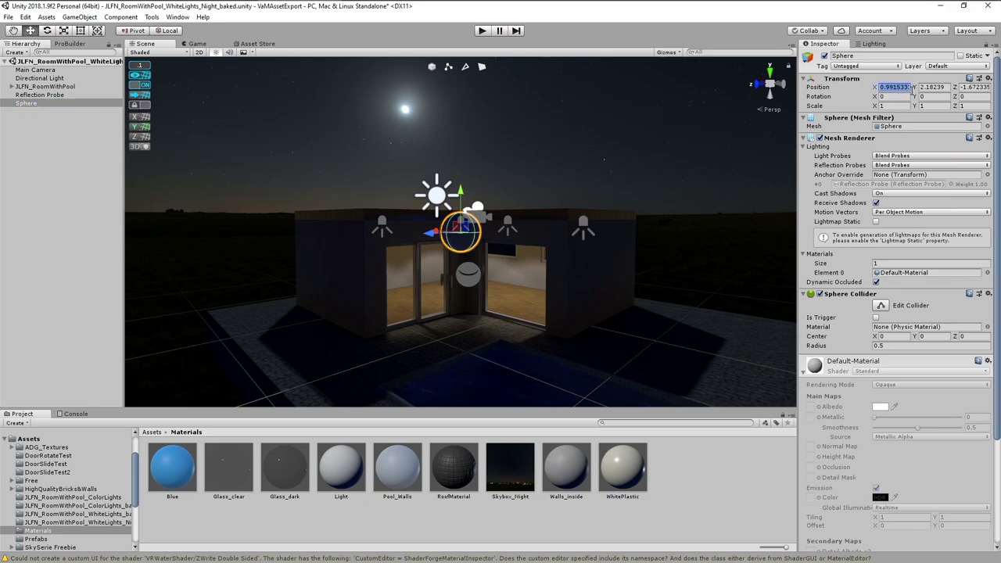
right_click(851, 81)
click(876, 85)
Scale the sphere to 5 on the X, Y and Z axes
click(891, 105)
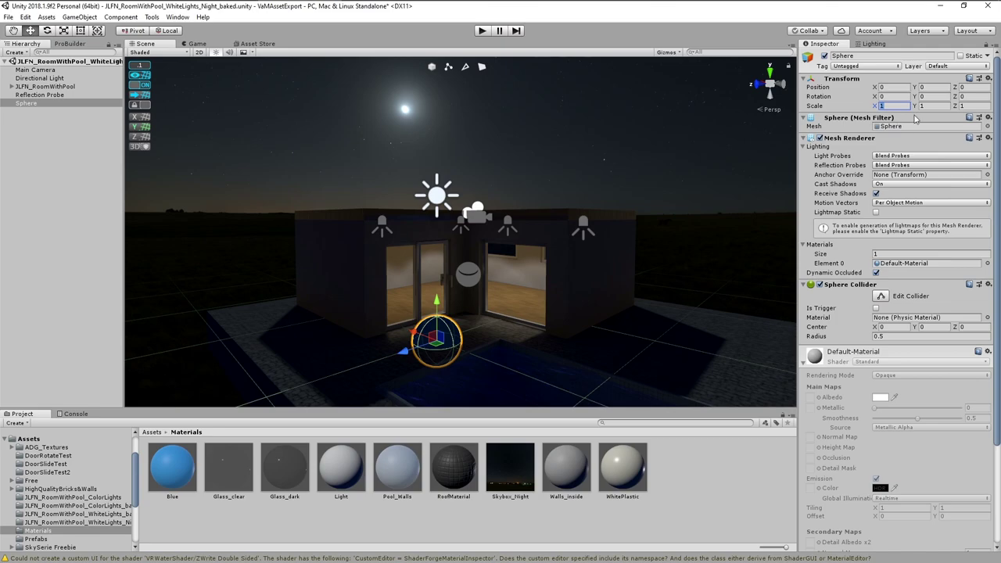
text(5)
key(Tab)
text(5)
key(Tab)
text(5)
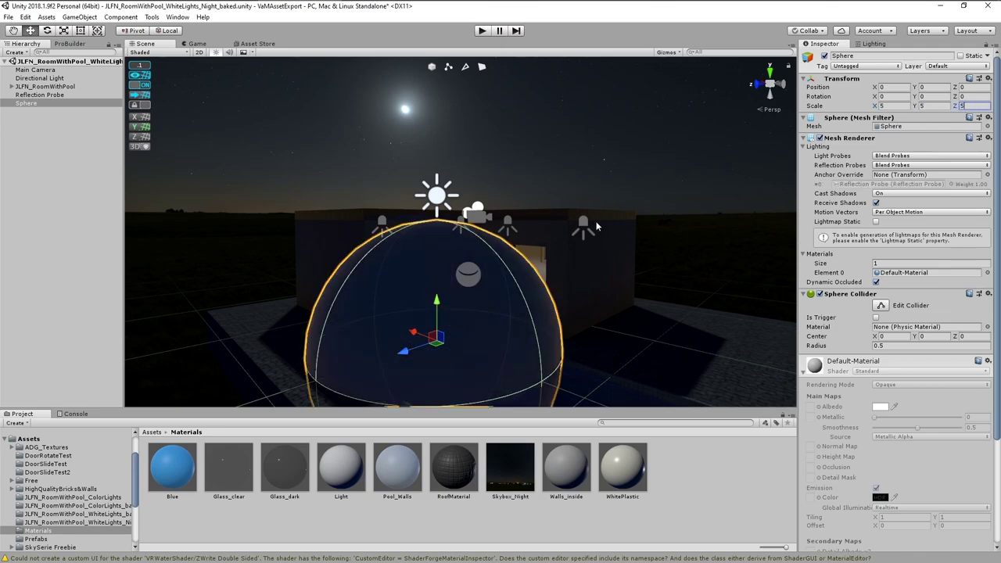
alt+drag(617, 317, 606, 293)
middle_drag(626, 286, 619, 306)
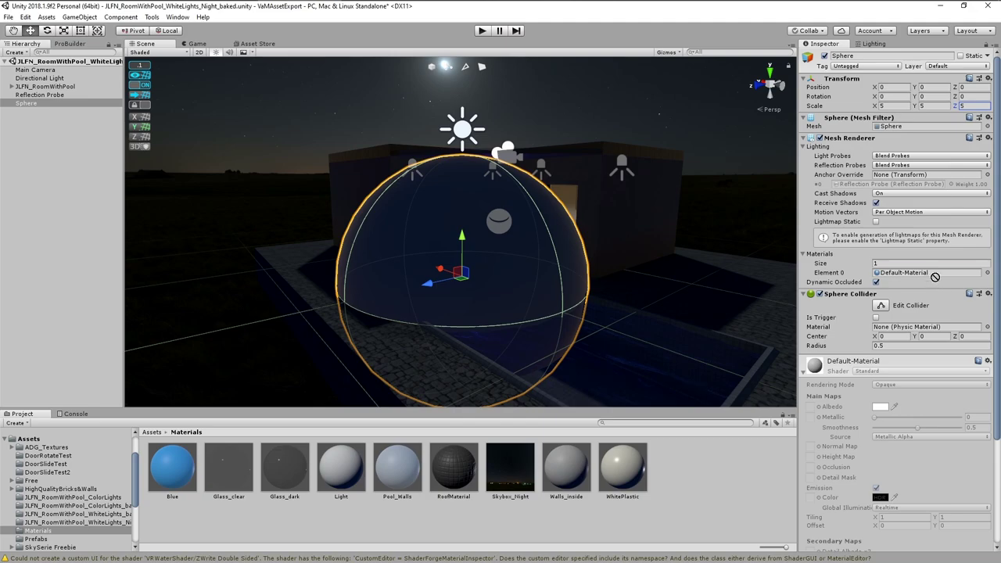
Replace the sphere's default material with Skybox_Night
drag(933, 274, 933, 275)
right_drag(578, 314, 517, 303)
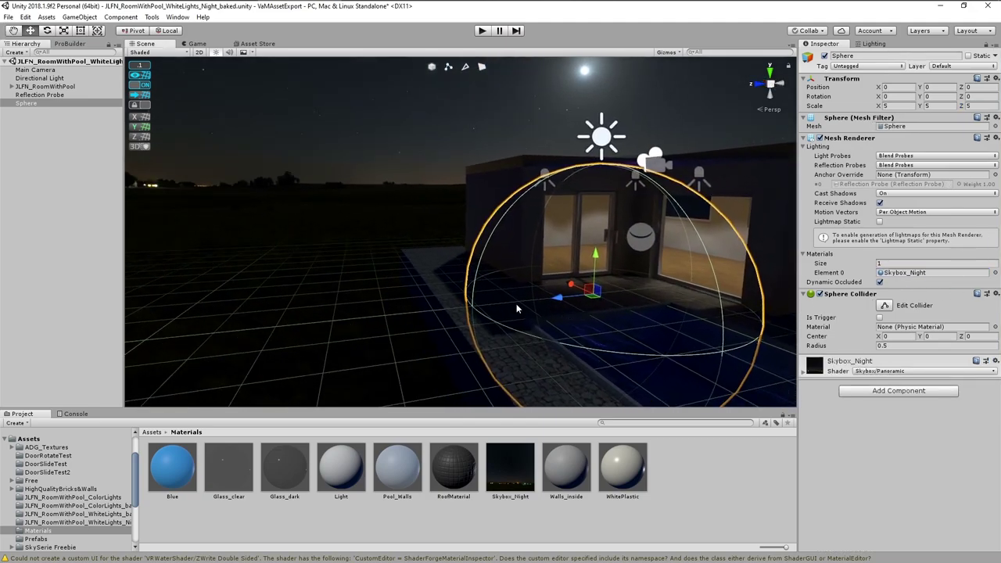
mouse_move(518, 303)
middle_down()
mouse_move(467, 274)
mouse_move(514, 292)
mouse_move(508, 313)
middle_up()
right_drag(507, 313, 504, 314)
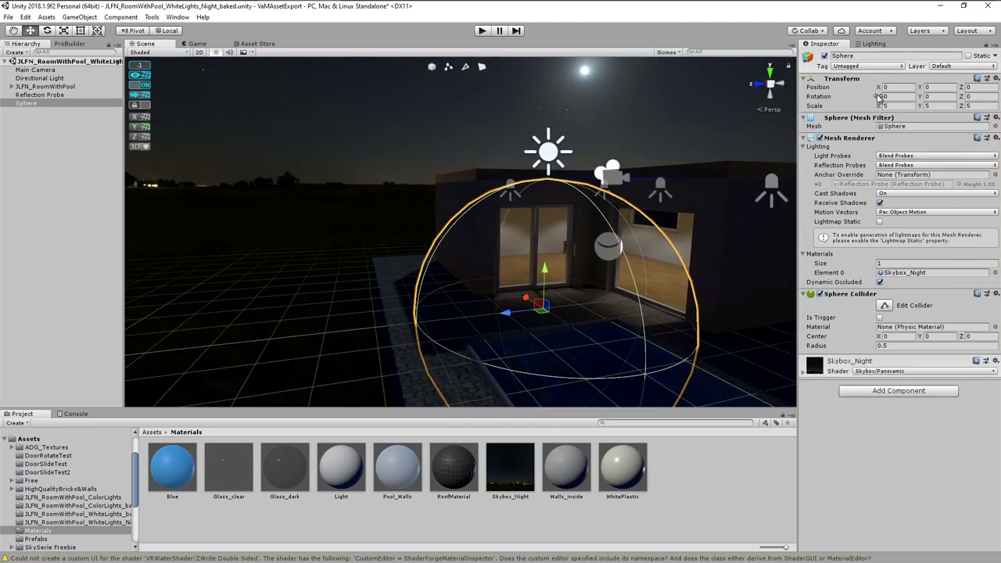
Change the scene's skybox material to Default-Skybox
click(873, 44)
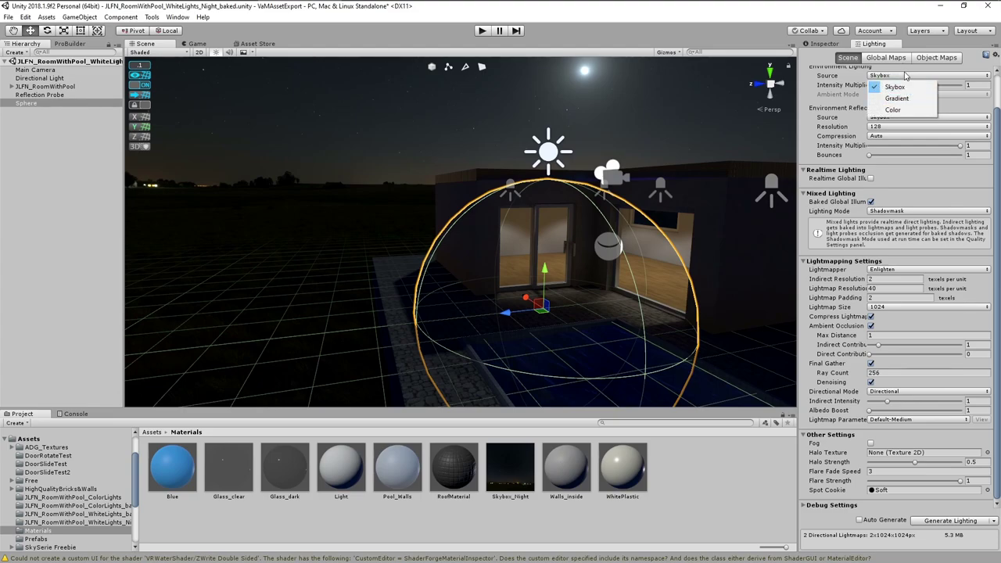
scroll(936, 90, up, 2)
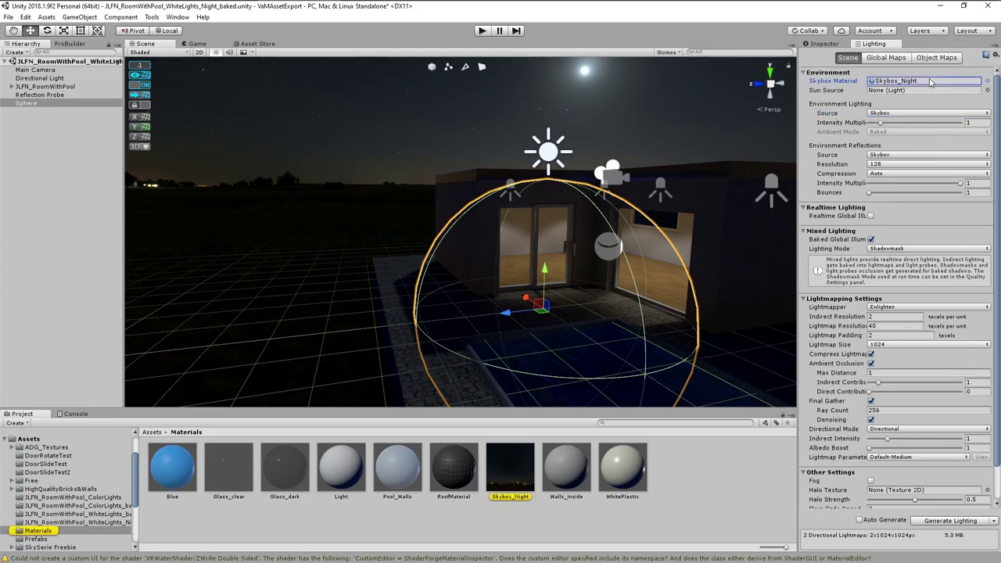
click(987, 81)
drag(507, 250, 497, 338)
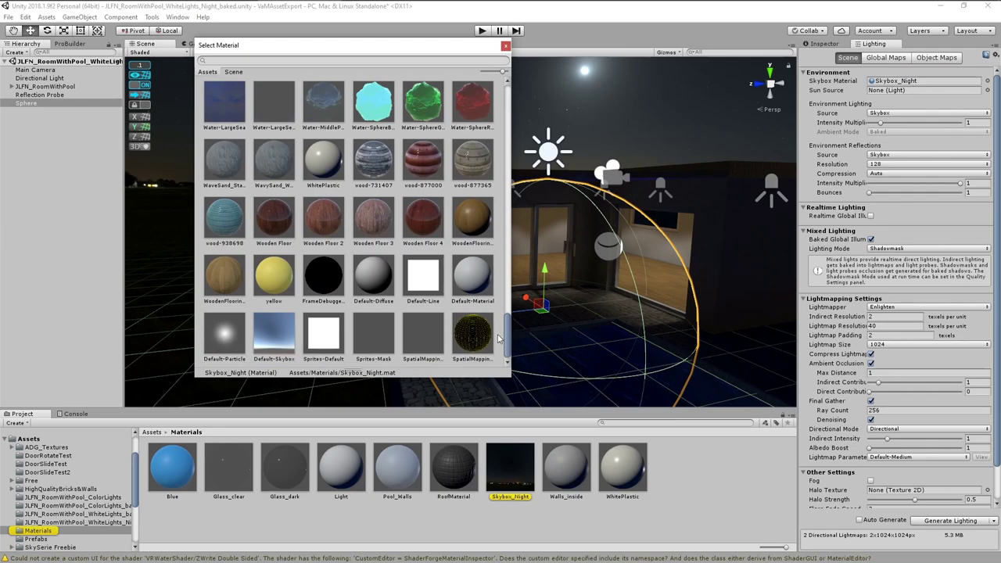
click(274, 344)
click(696, 482)
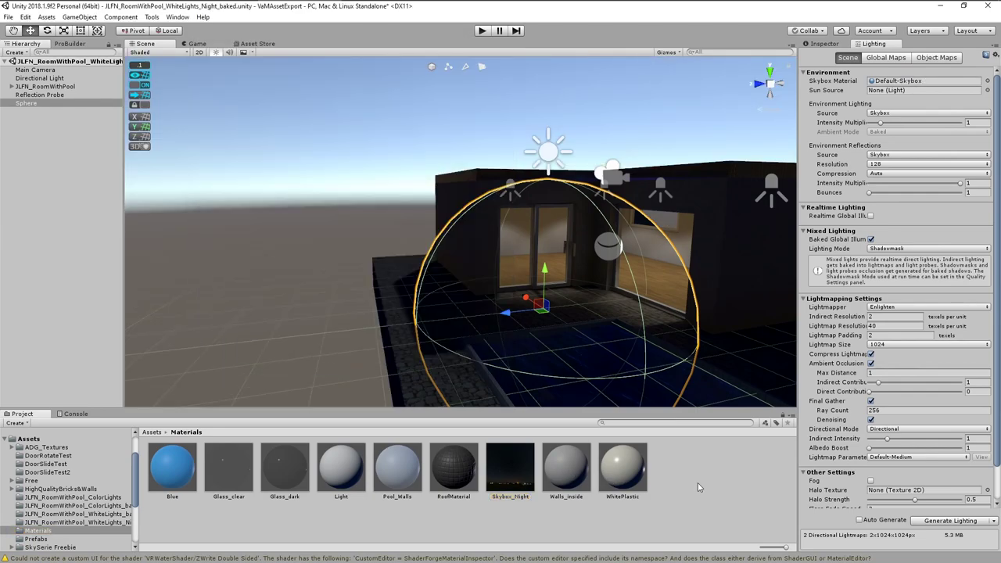
Inspect the sphere from inside and outside, and scale it to 500 on the X, Y and Z axes
scroll(588, 366, up, 5)
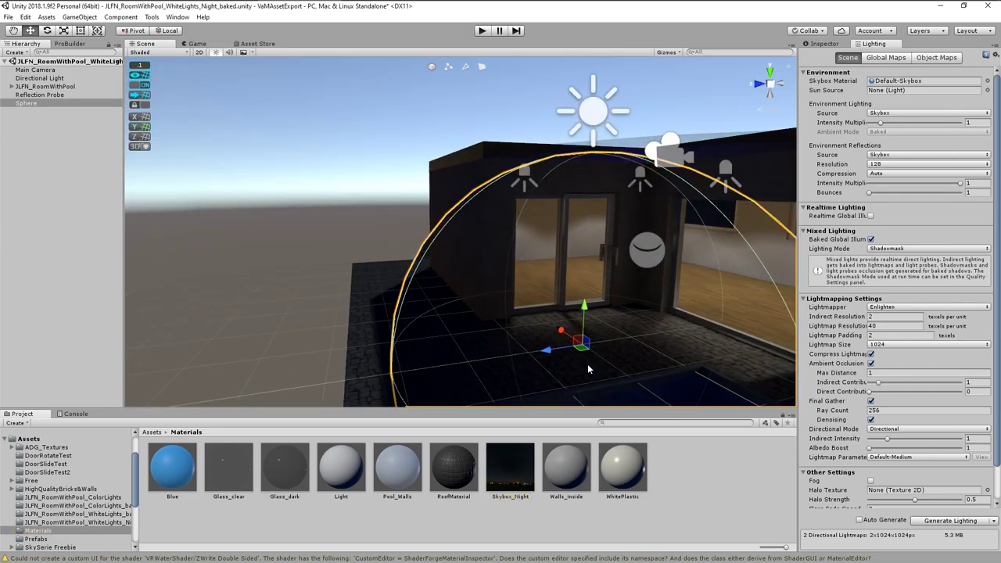
middle_drag(588, 363, 545, 305)
scroll(554, 299, up, 8)
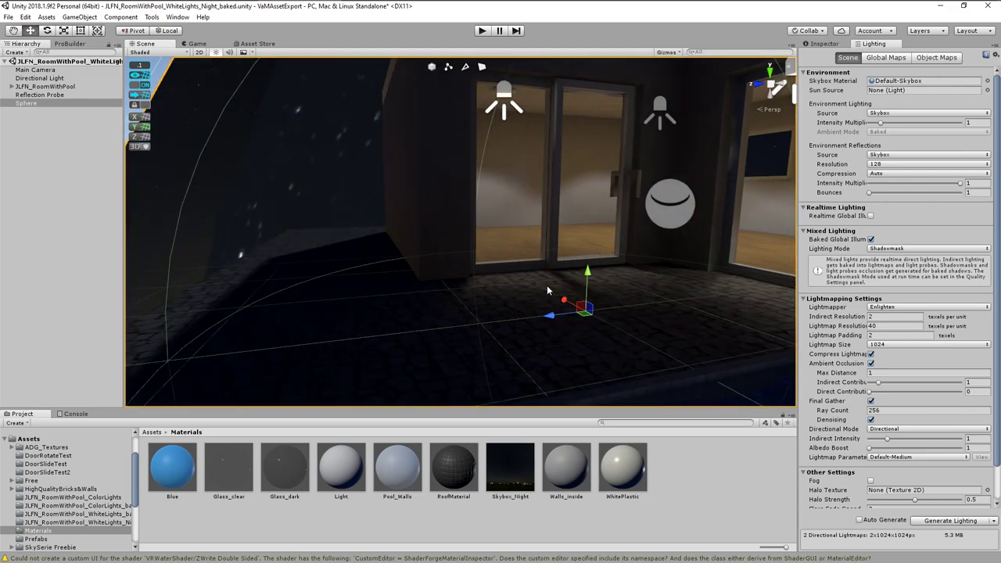
right_drag(526, 284, 611, 415)
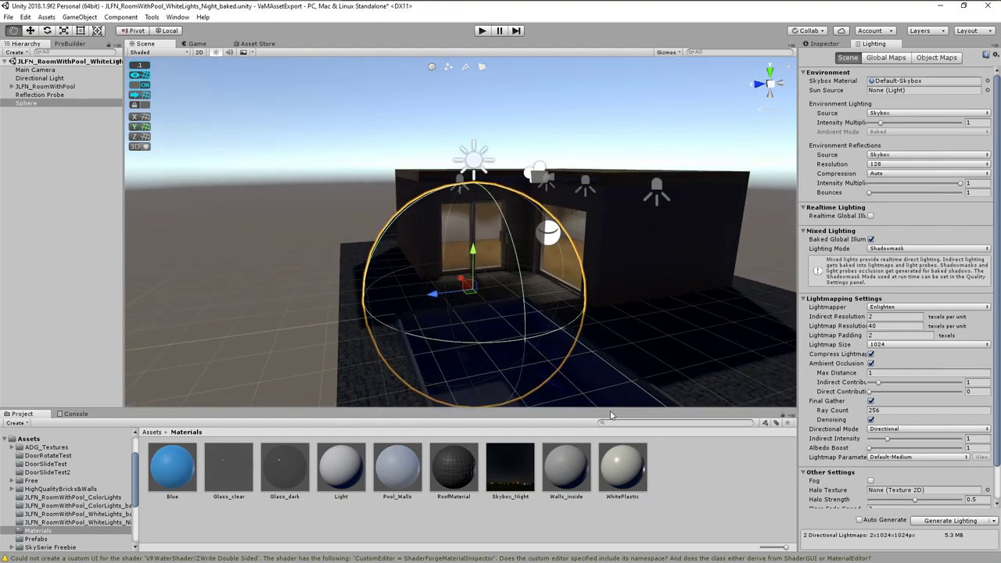
click(825, 44)
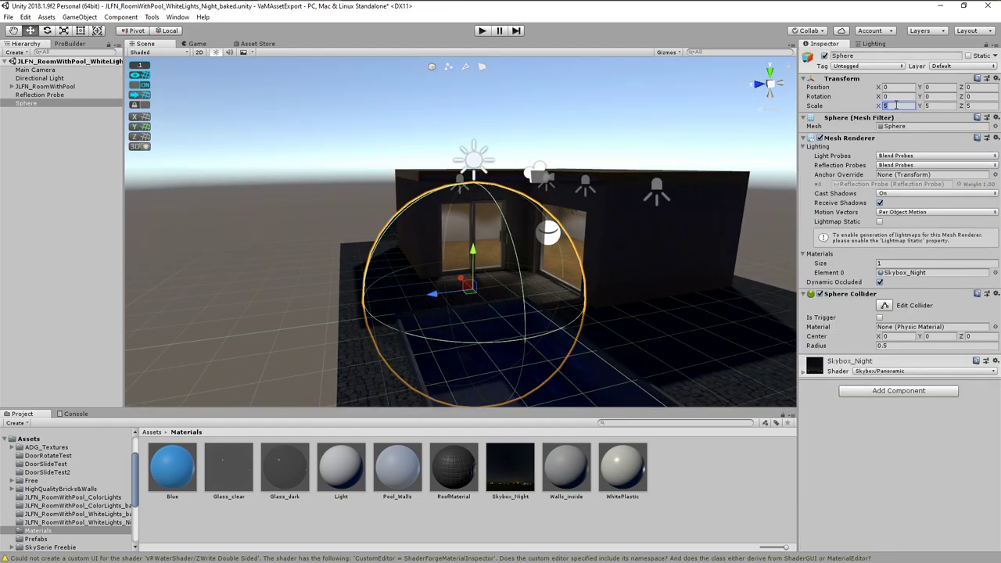
text(500)
key(Tab)
text(500)
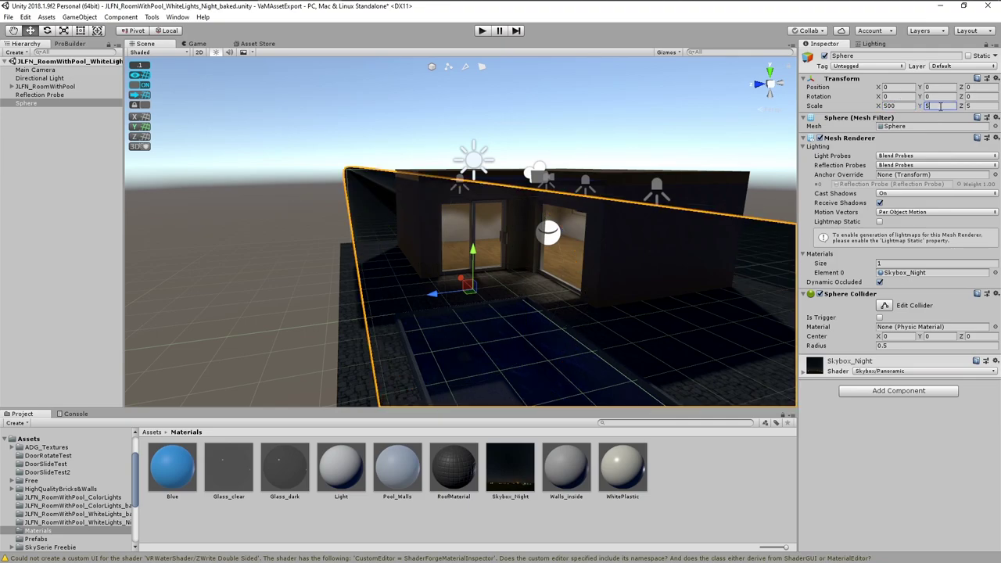
key(Tab)
text(500)
right_drag(592, 248, 540, 226)
Deactivate the Main Camera and Directional Light in the scene
click(70, 181)
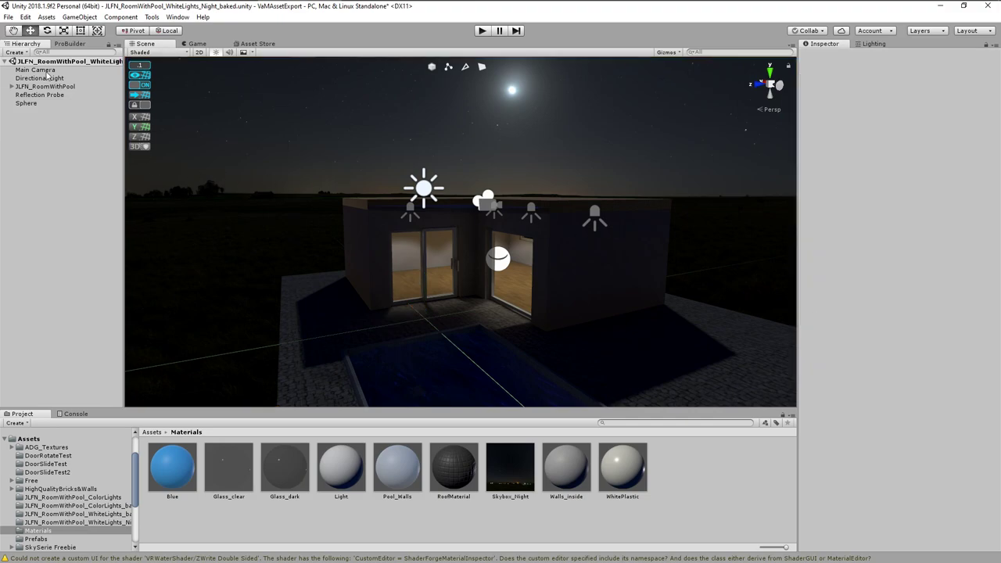
click(824, 57)
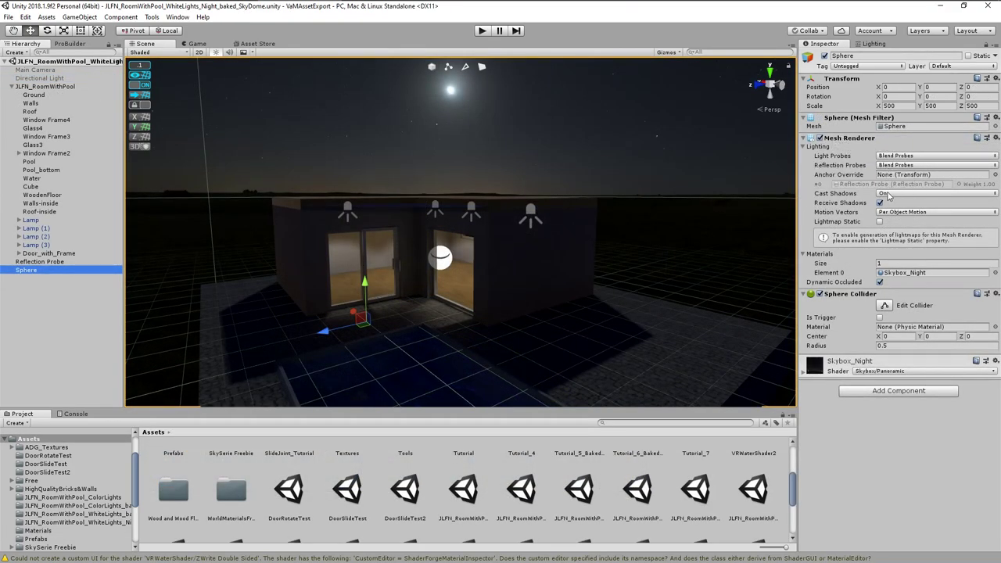
Turn off shadow casting and receiving on the sphere, and remove its Sphere Collider component
click(888, 194)
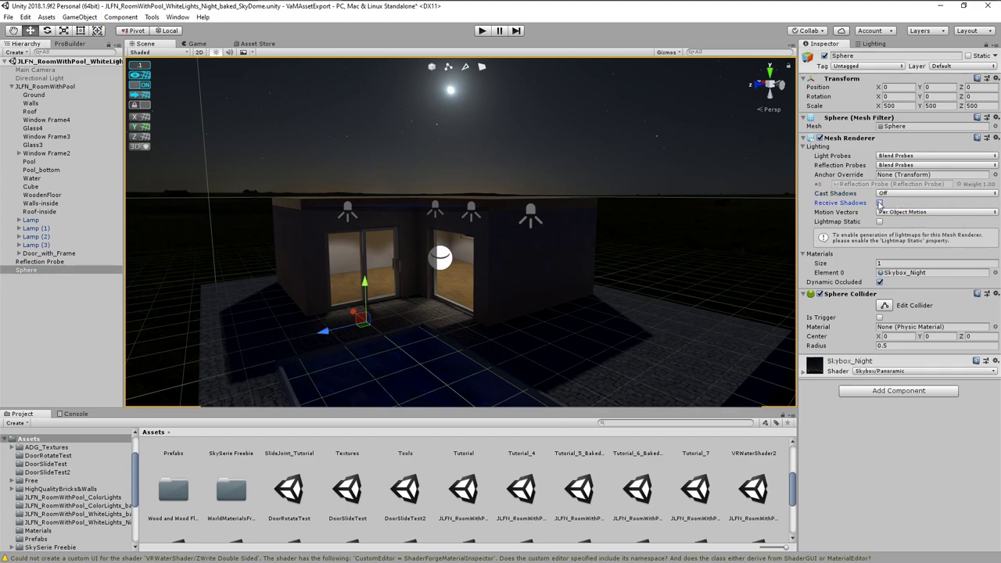
right_click(846, 296)
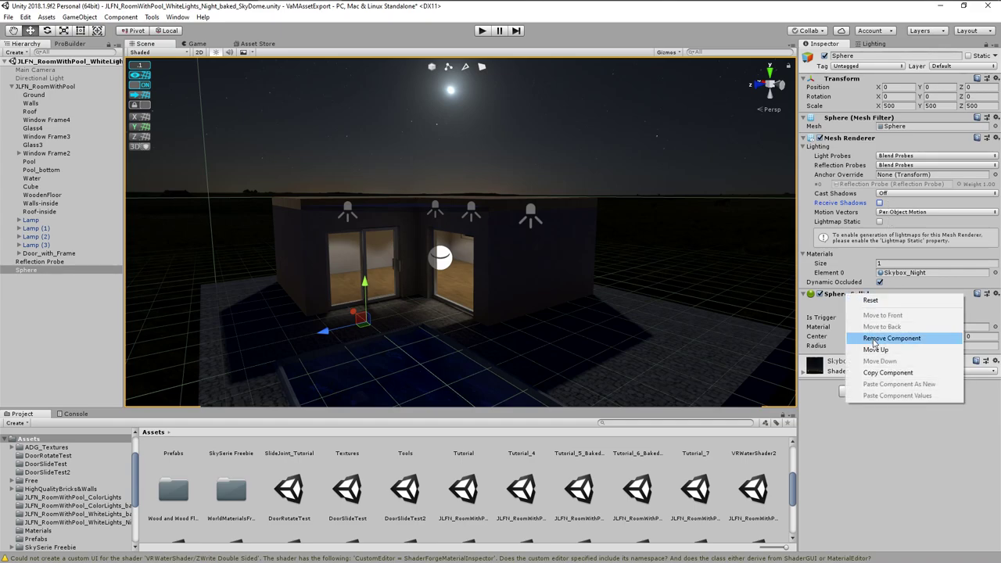
click(890, 338)
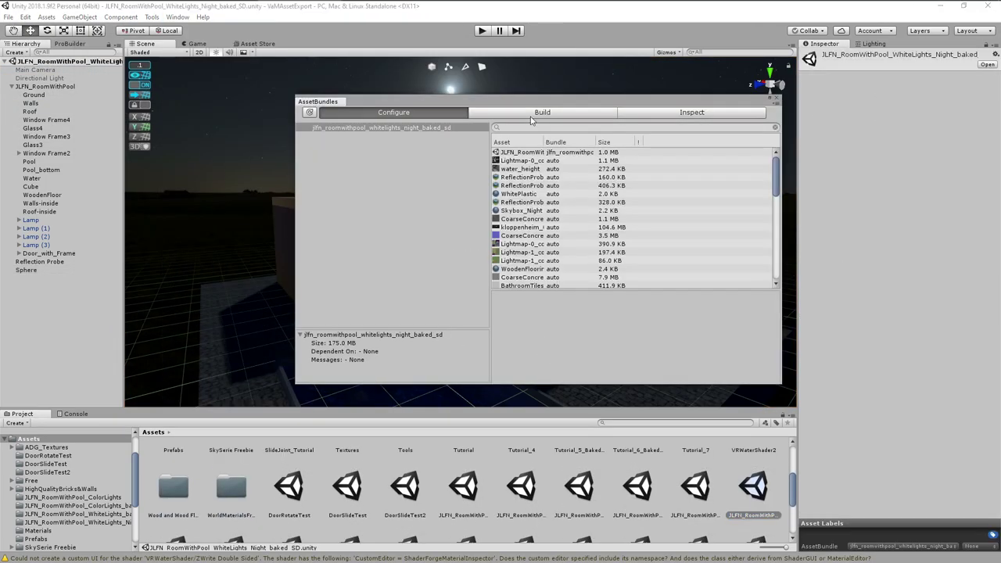
Build the jlfn_roomwithpool_whitelights_night_baked_sd asset bundle
click(530, 114)
click(538, 215)
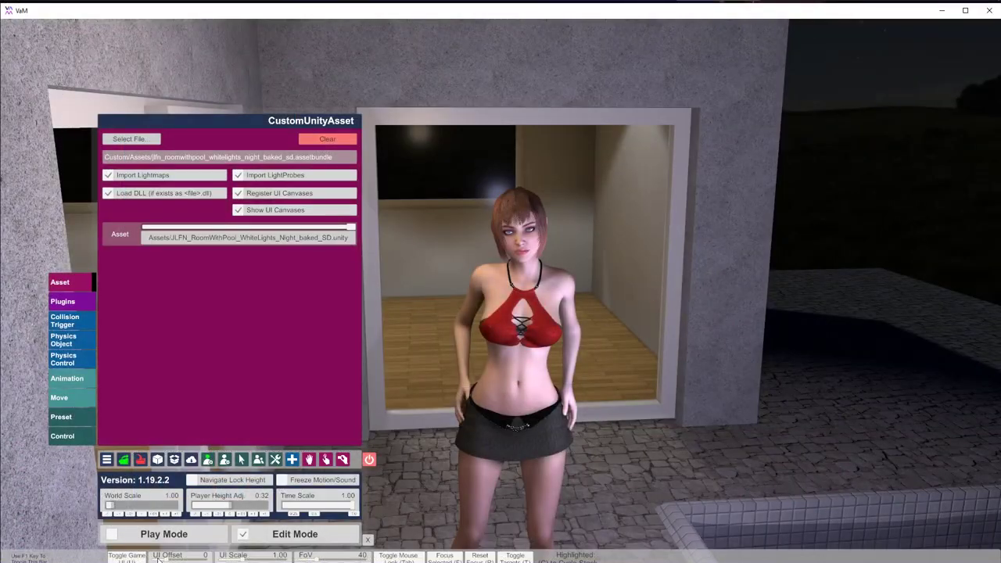
In VaM, hide the game UI and examine the loaded night room's walls, windows and lamps
click(129, 558)
right_drag(438, 399, 2, 361)
scroll(547, 410, down, 6)
right_drag(547, 410, 991, 415)
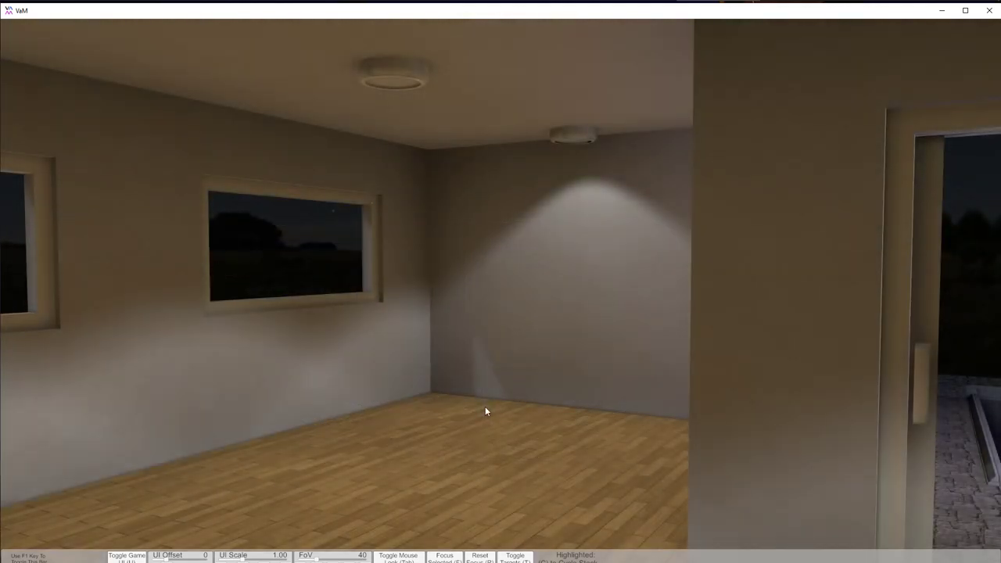
right_drag(485, 406, 408, 412)
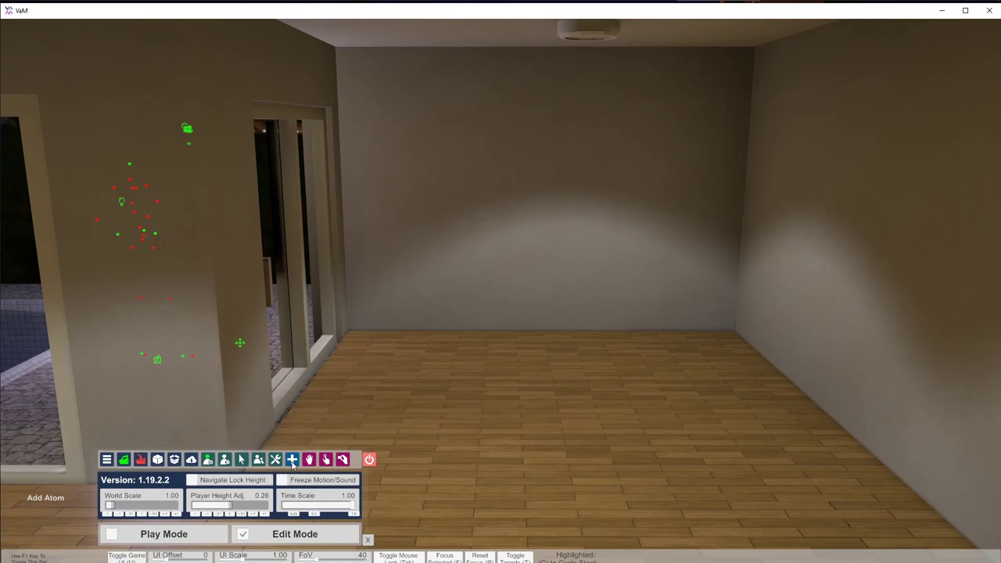
Add a ModernRoomBed atom from the Furniture category to the scene
click(291, 459)
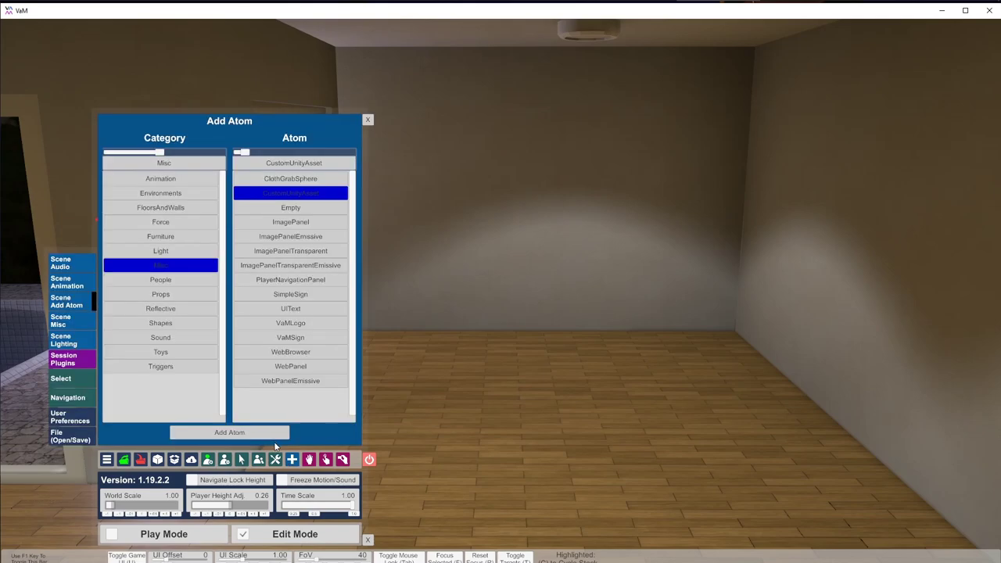
click(161, 236)
scroll(328, 352, down, 5)
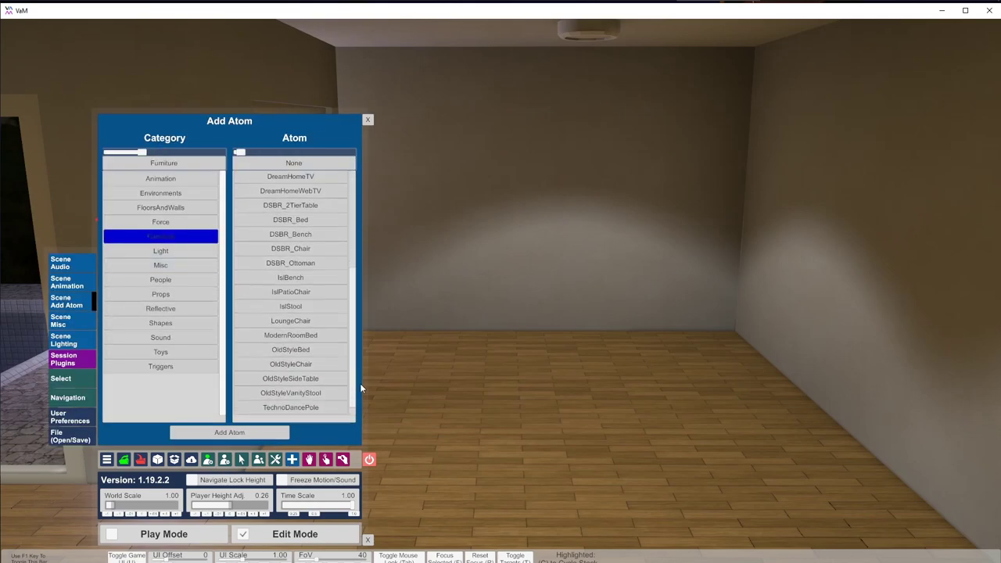
click(227, 433)
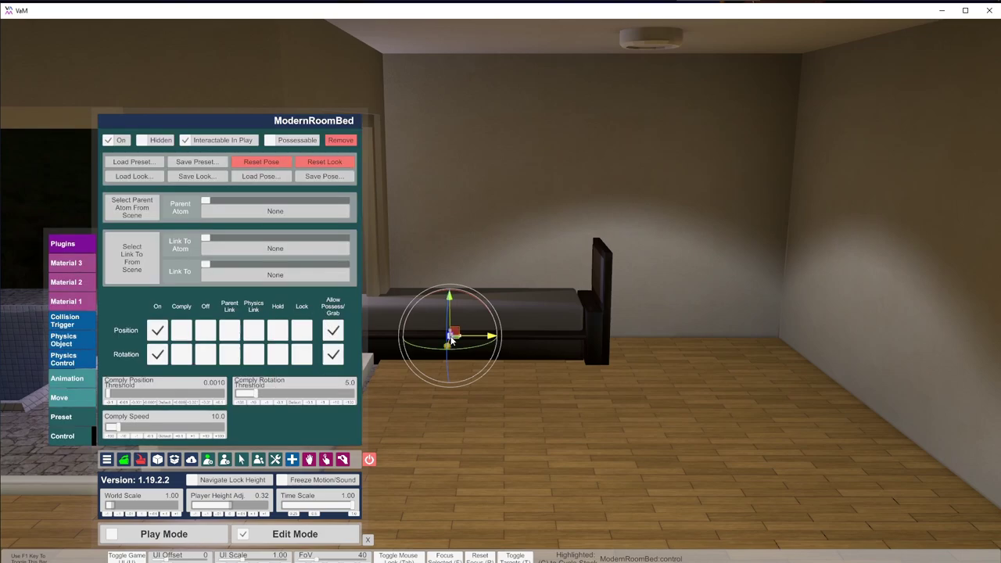
Position the ModernRoomBed on the wooden floor inside the room, with its headboard near the wall
drag(630, 346, 615, 346)
mouse_move(579, 346)
mouse_down()
mouse_move(590, 382)
mouse_move(581, 388)
mouse_move(608, 387)
mouse_move(579, 362)
mouse_up()
right_drag(656, 442, 525, 395)
drag(526, 395, 568, 413)
right_drag(446, 423, 541, 512)
middle_drag(540, 512, 526, 492)
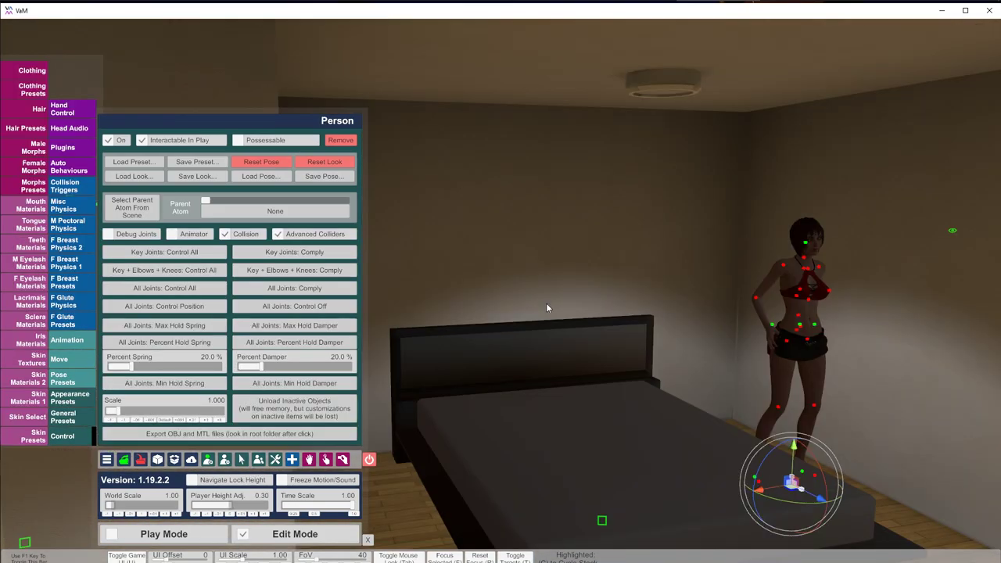
Aim the InvisibleLight spot under the ceiling lamp straight down and widen its spot angle to 130.90
click(664, 85)
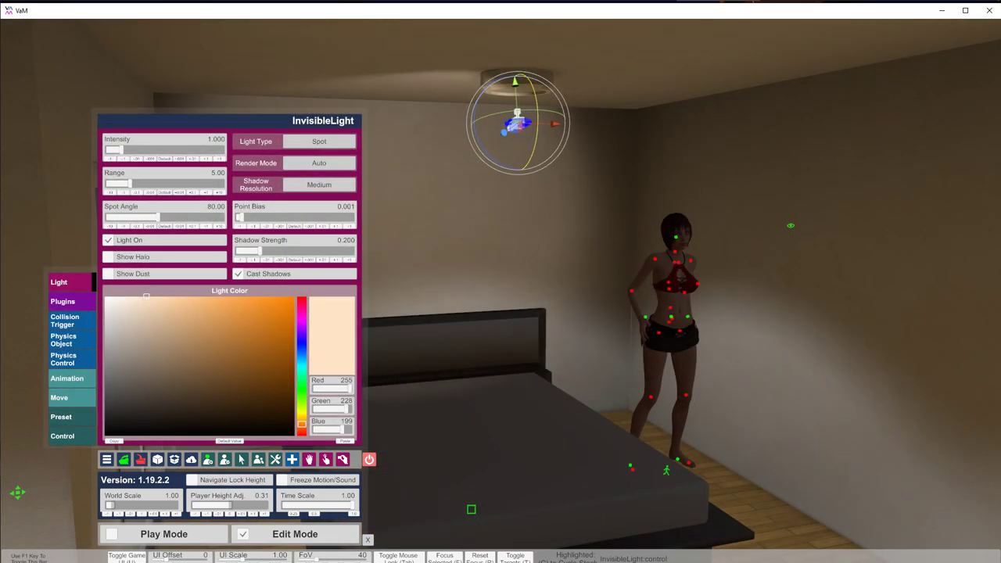
drag(509, 125, 517, 121)
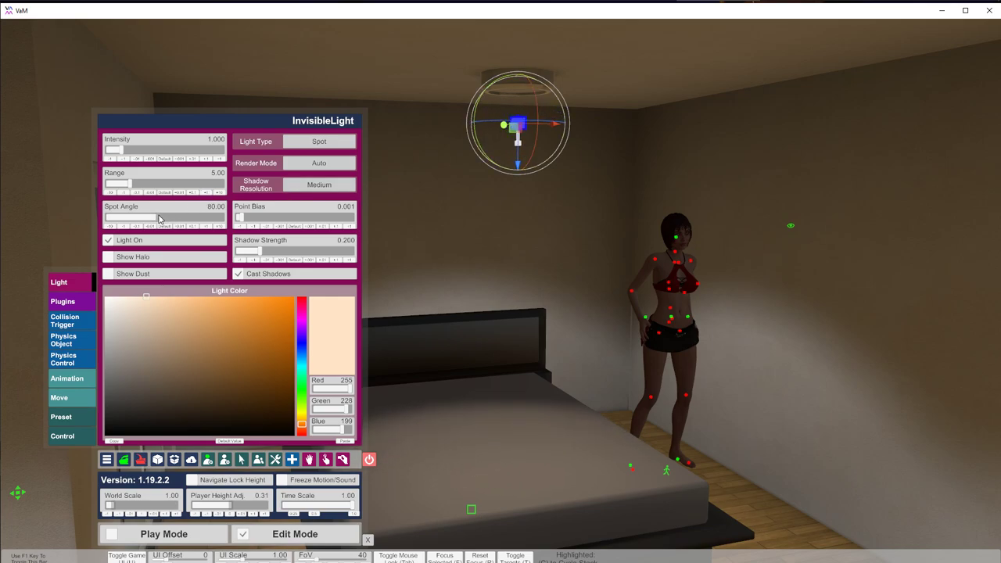
drag(160, 218, 188, 224)
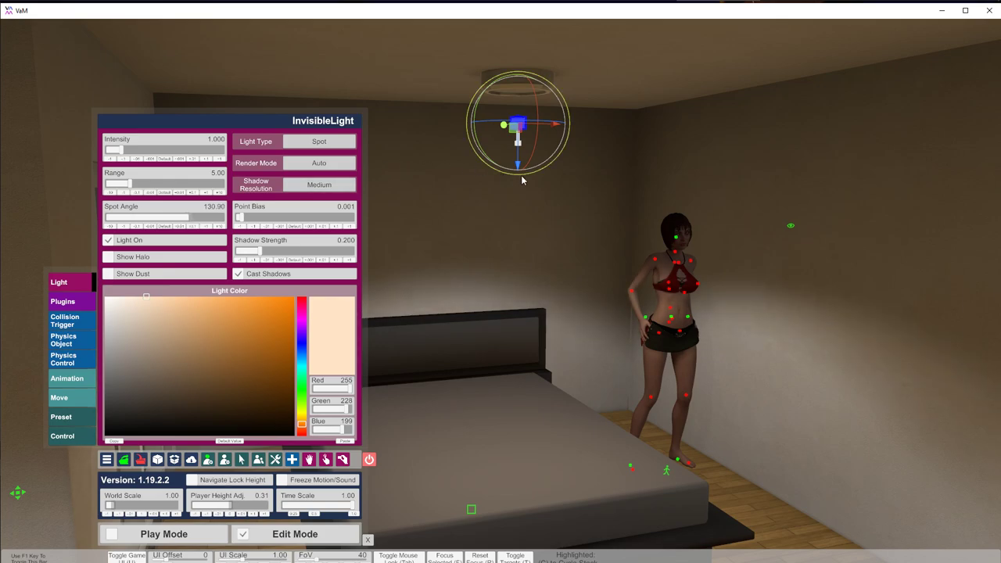
Raise the InvisibleLight up to the ceiling lamp and set its spot angle to 114.75
drag(518, 166, 519, 154)
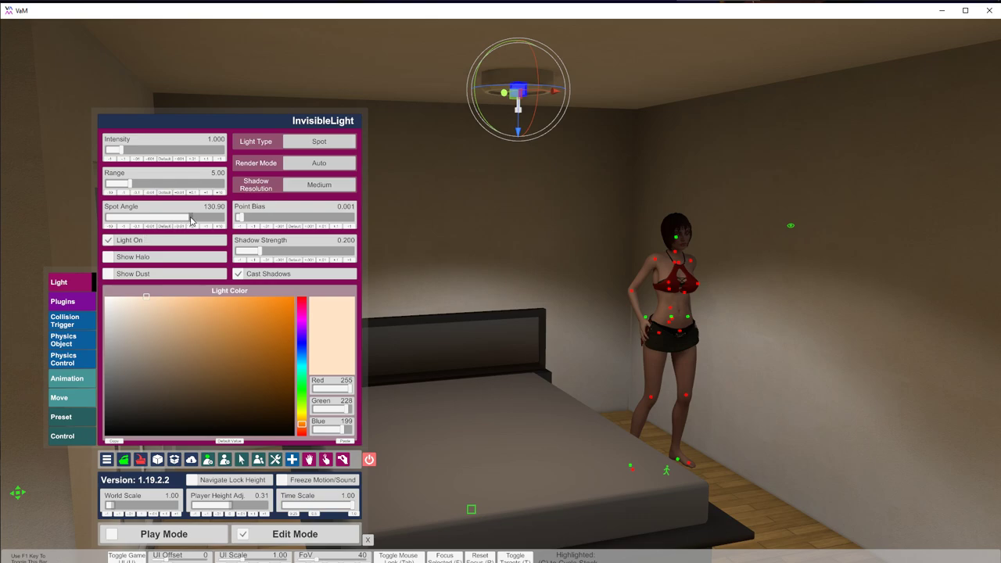
drag(191, 220, 180, 219)
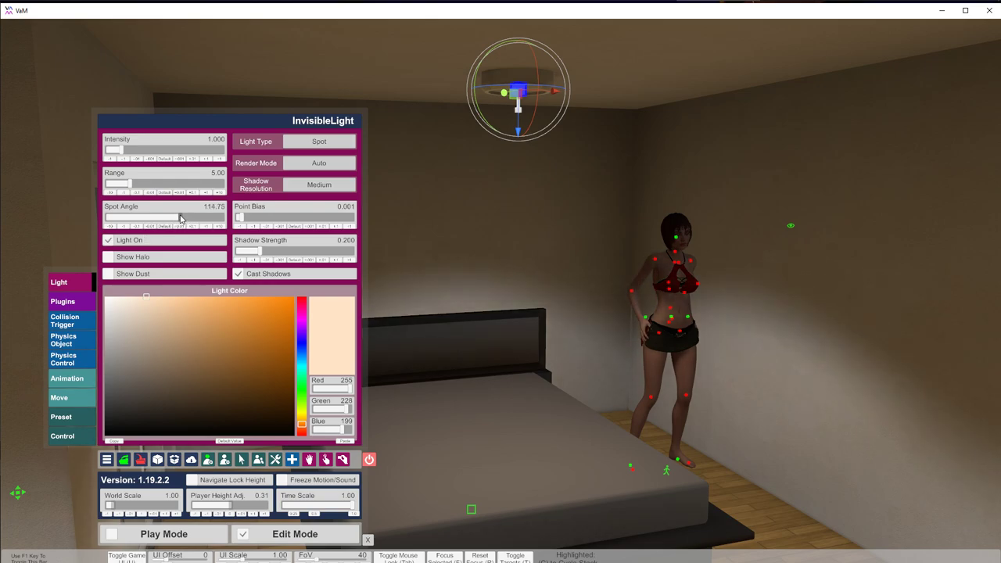
right_drag(525, 378, 389, 373)
right_drag(690, 336, 806, 335)
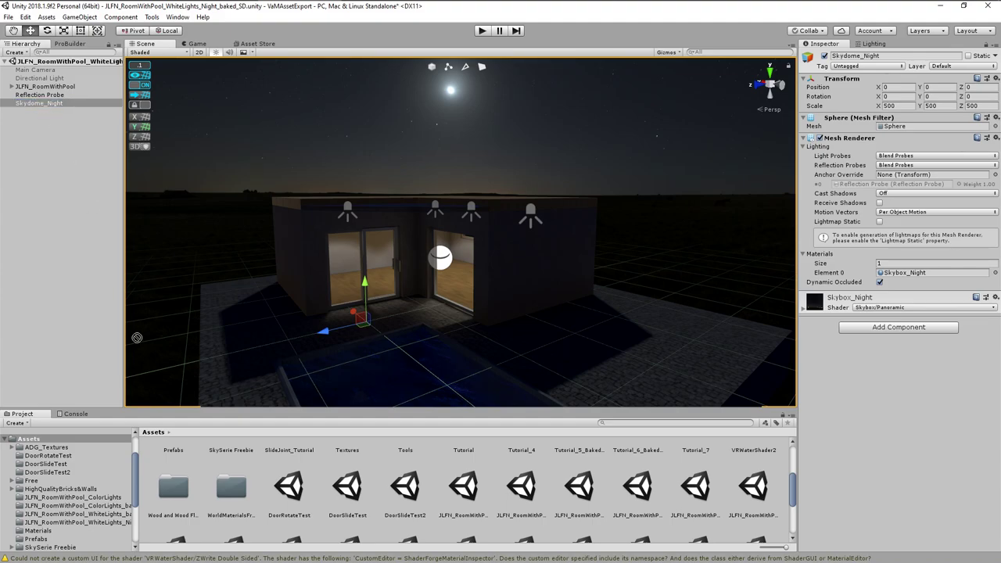
In Unity, save Skydome_Night as a prefab in the Prefabs folder and build the asset bundles
drag(140, 354, 39, 538)
click(178, 16)
click(224, 320)
click(542, 111)
click(545, 216)
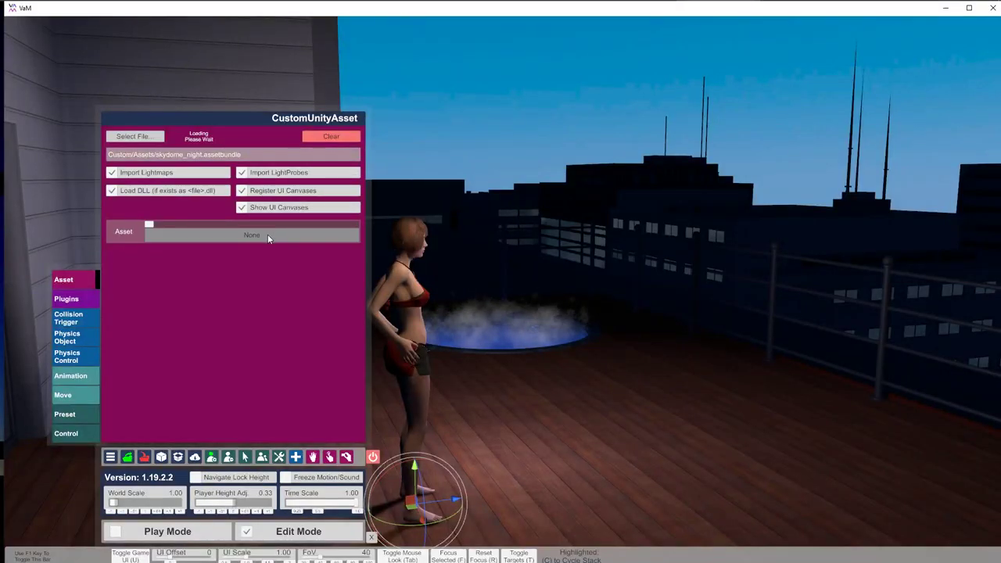
In VaM, load assets/prefabs/skydome_night.prefab from the skydome_night bundle and view it around the rooftop scene
click(268, 236)
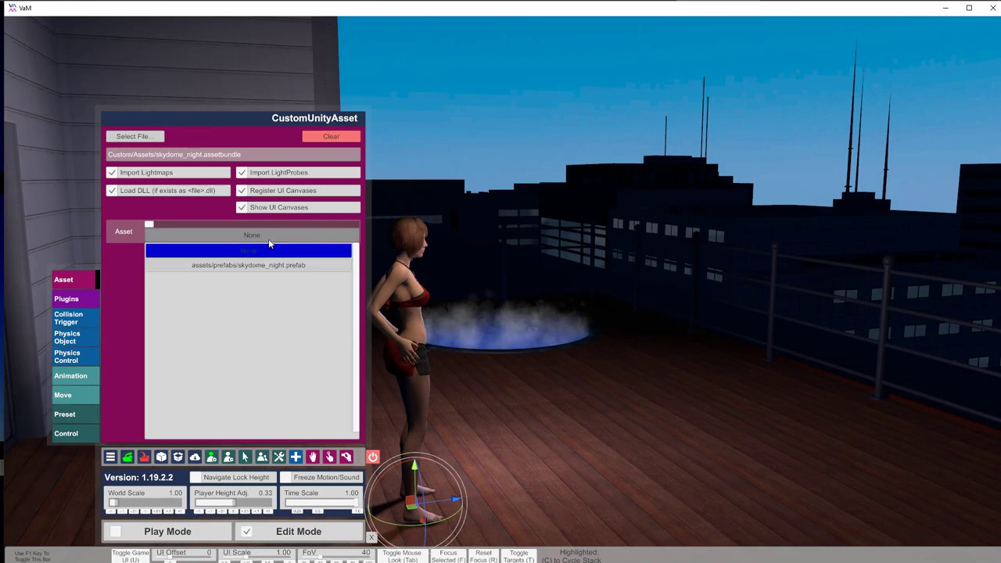
click(273, 268)
right_drag(525, 312, 795, 322)
scroll(778, 340, up, 5)
right_drag(693, 377, 382, 357)
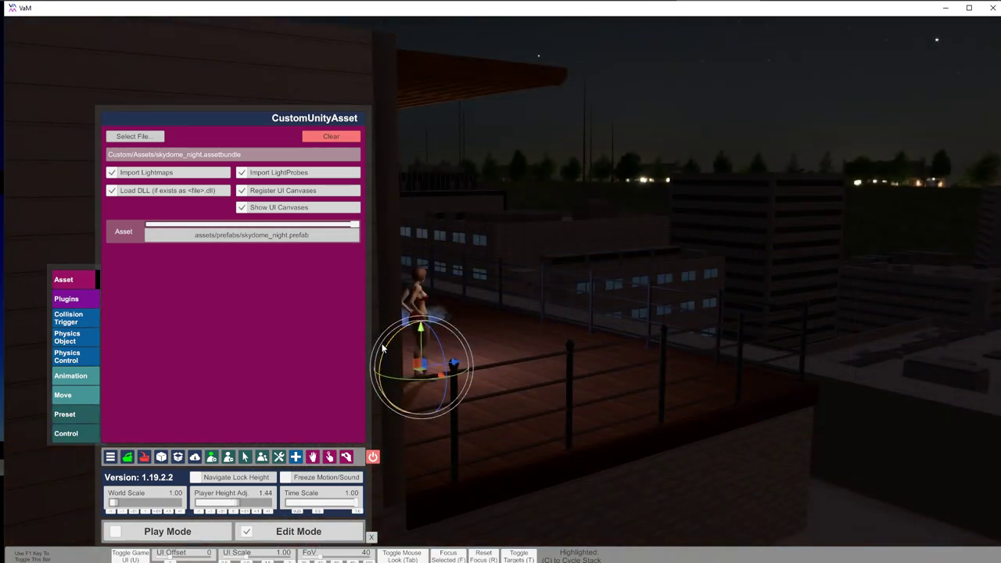
Lower the sky dome asset's Y position to about -23.84, in steps of 1
click(78, 396)
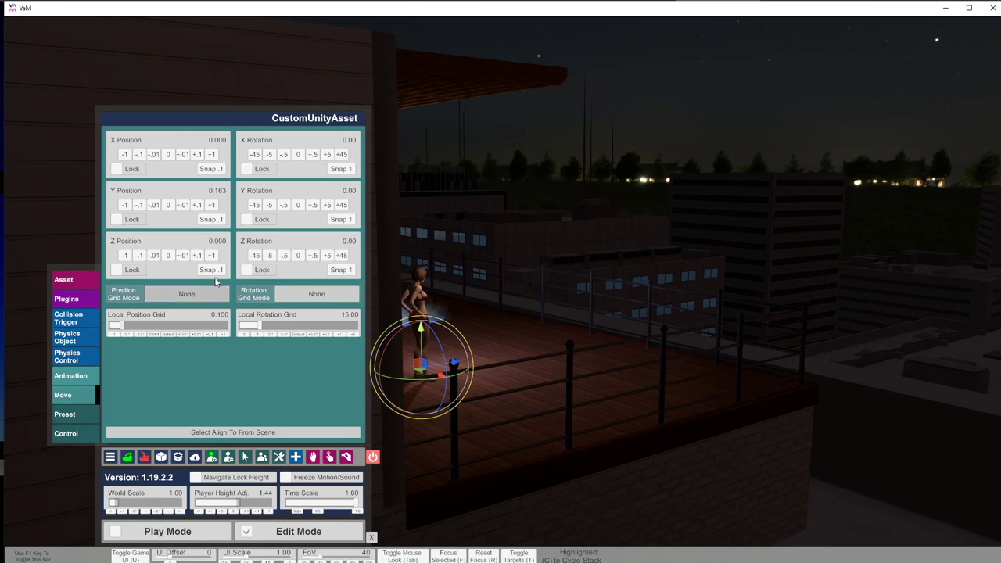
click(125, 207)
click(125, 206)
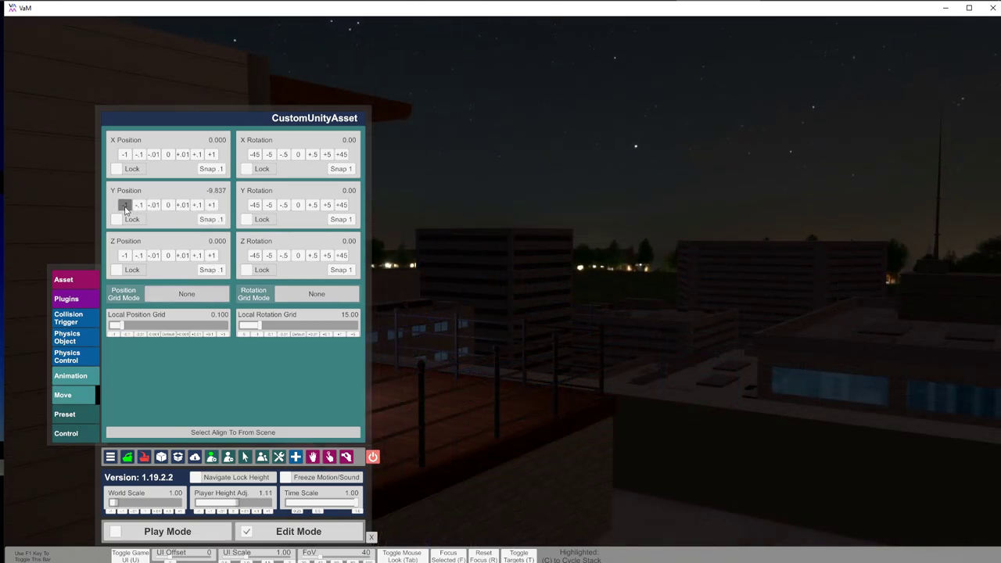
click(125, 204)
click(124, 205)
click(125, 204)
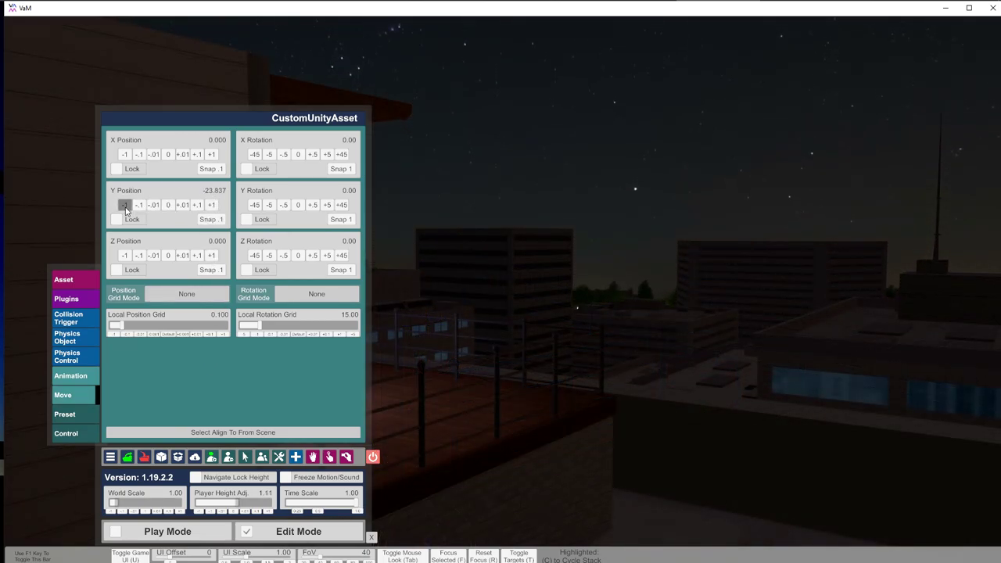
right_drag(500, 313, 324, 333)
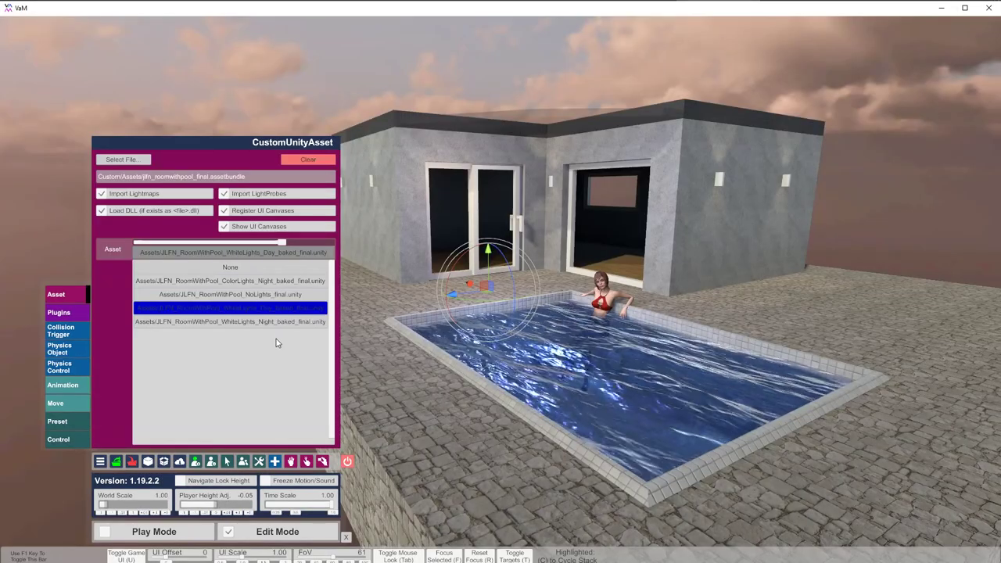
Load the ColorLights_Night_baked_final scene from the jlfn_roomwithpool_final bundle, and replace it with WhiteLights_Night_baked_final
click(271, 280)
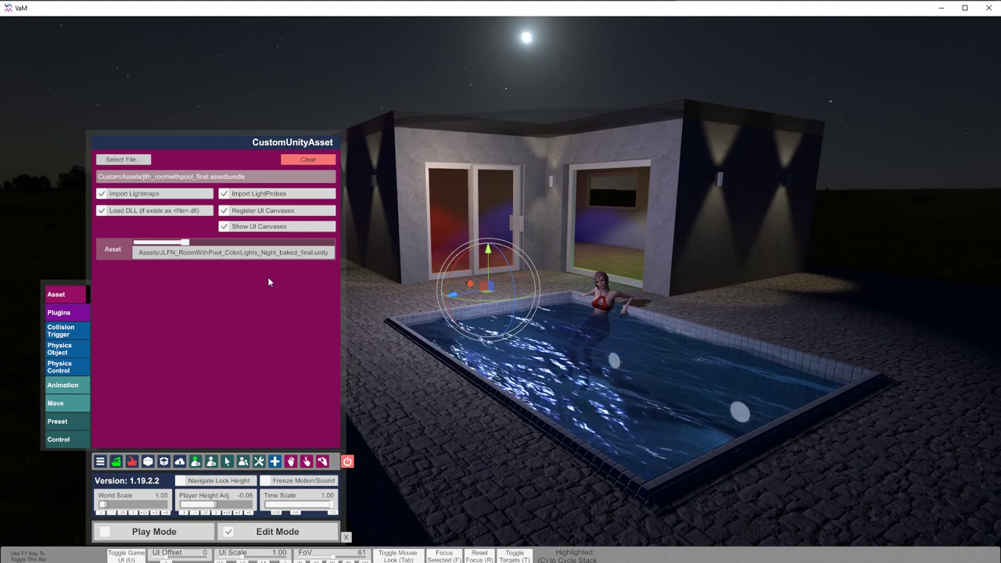
click(246, 253)
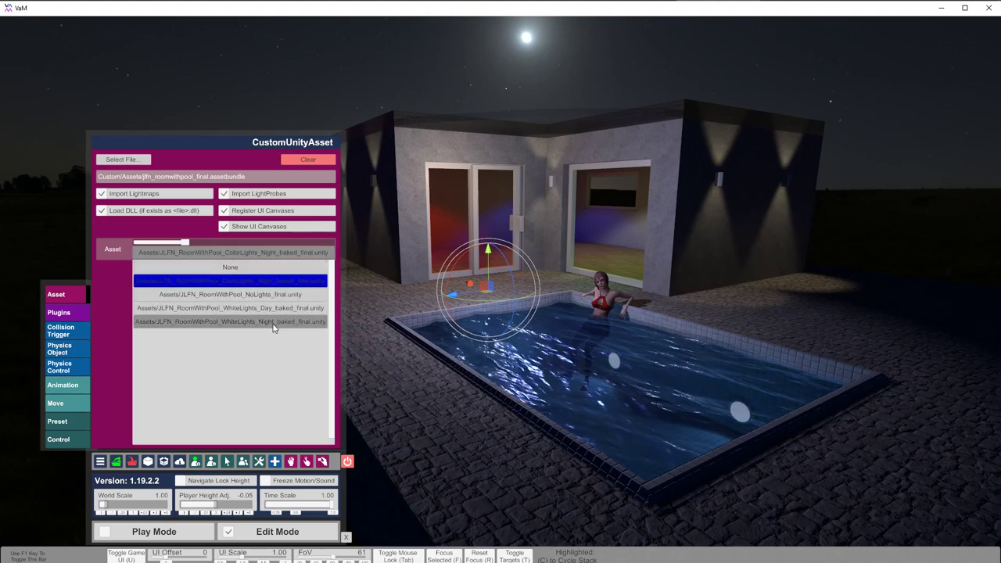
click(272, 322)
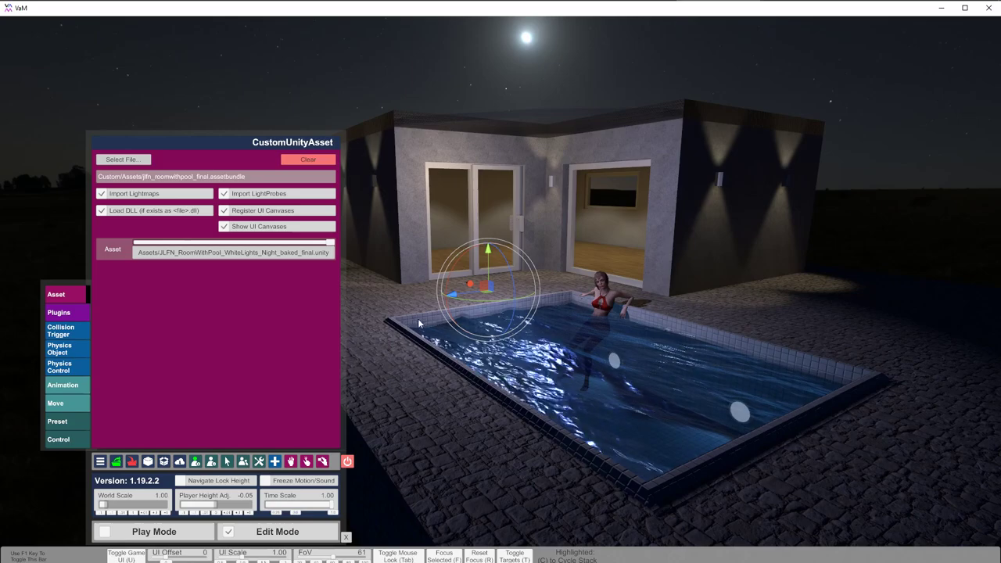
Look at the pool and house from several angles, toggling the game UI and hiding the target markers
scroll(587, 369, down, 3)
right_drag(587, 369, 262, 396)
key(u)
right_drag(579, 416, 266, 402)
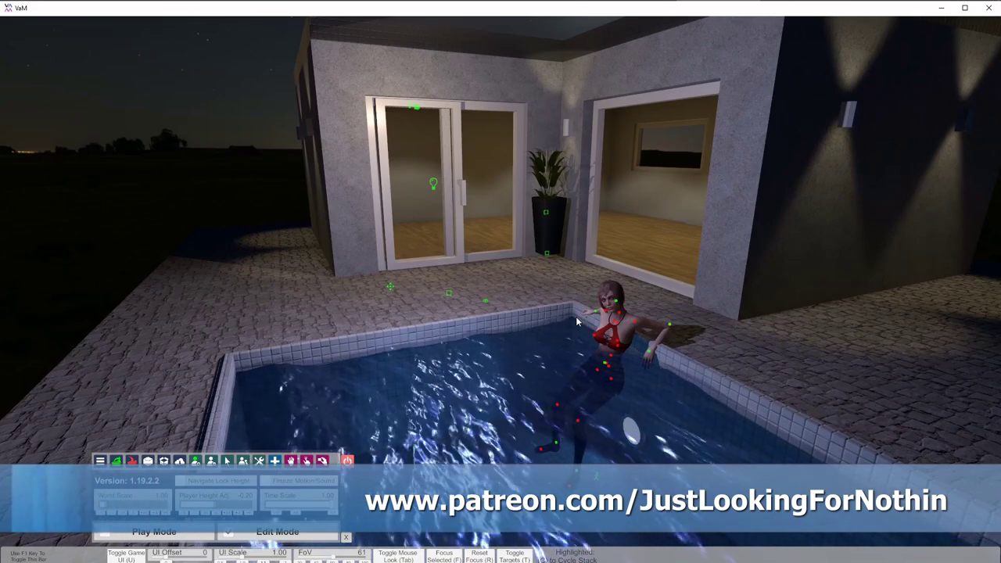
key(t)
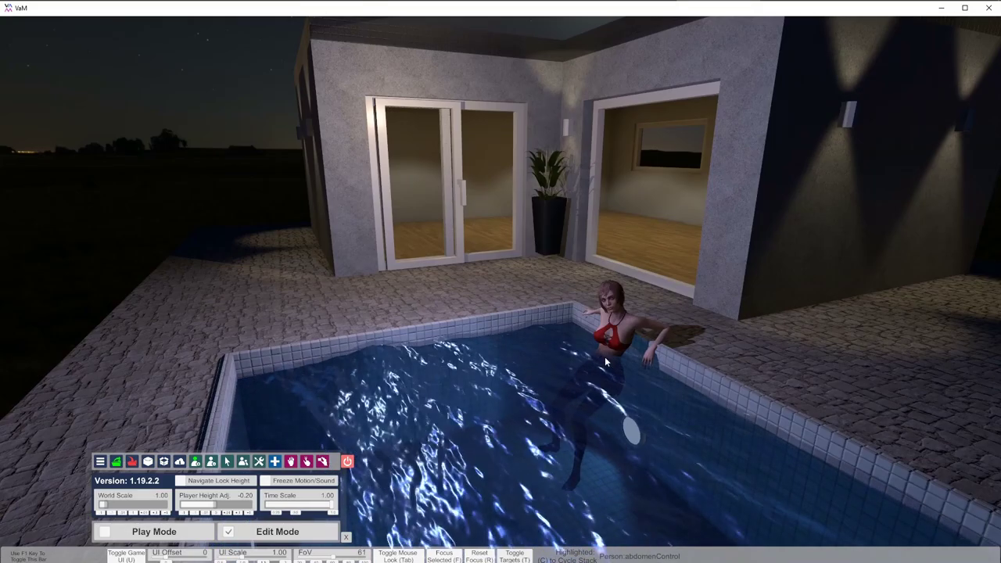